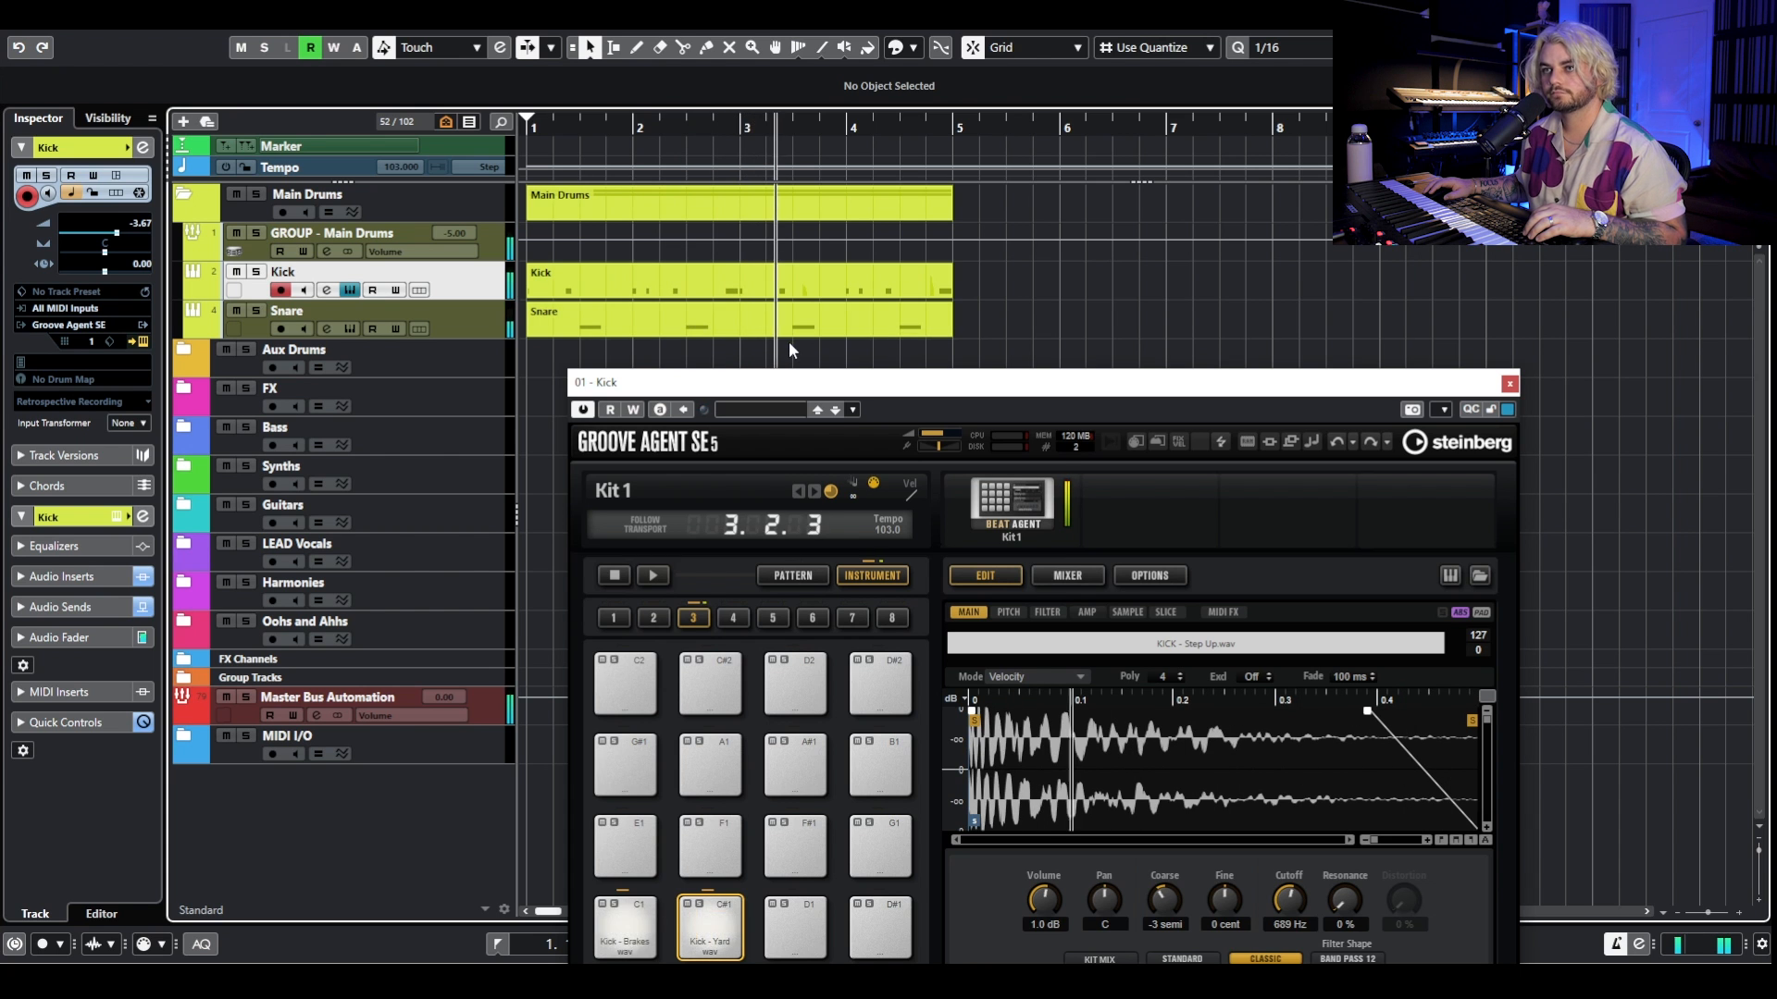
# Stop playback and audition the Kick - Brakes and Kick - Yard samples of the kick's drum kit.
pyautogui.press('space')
pyautogui.moveTo(826, 390); pyautogui.dragTo(769, 157)
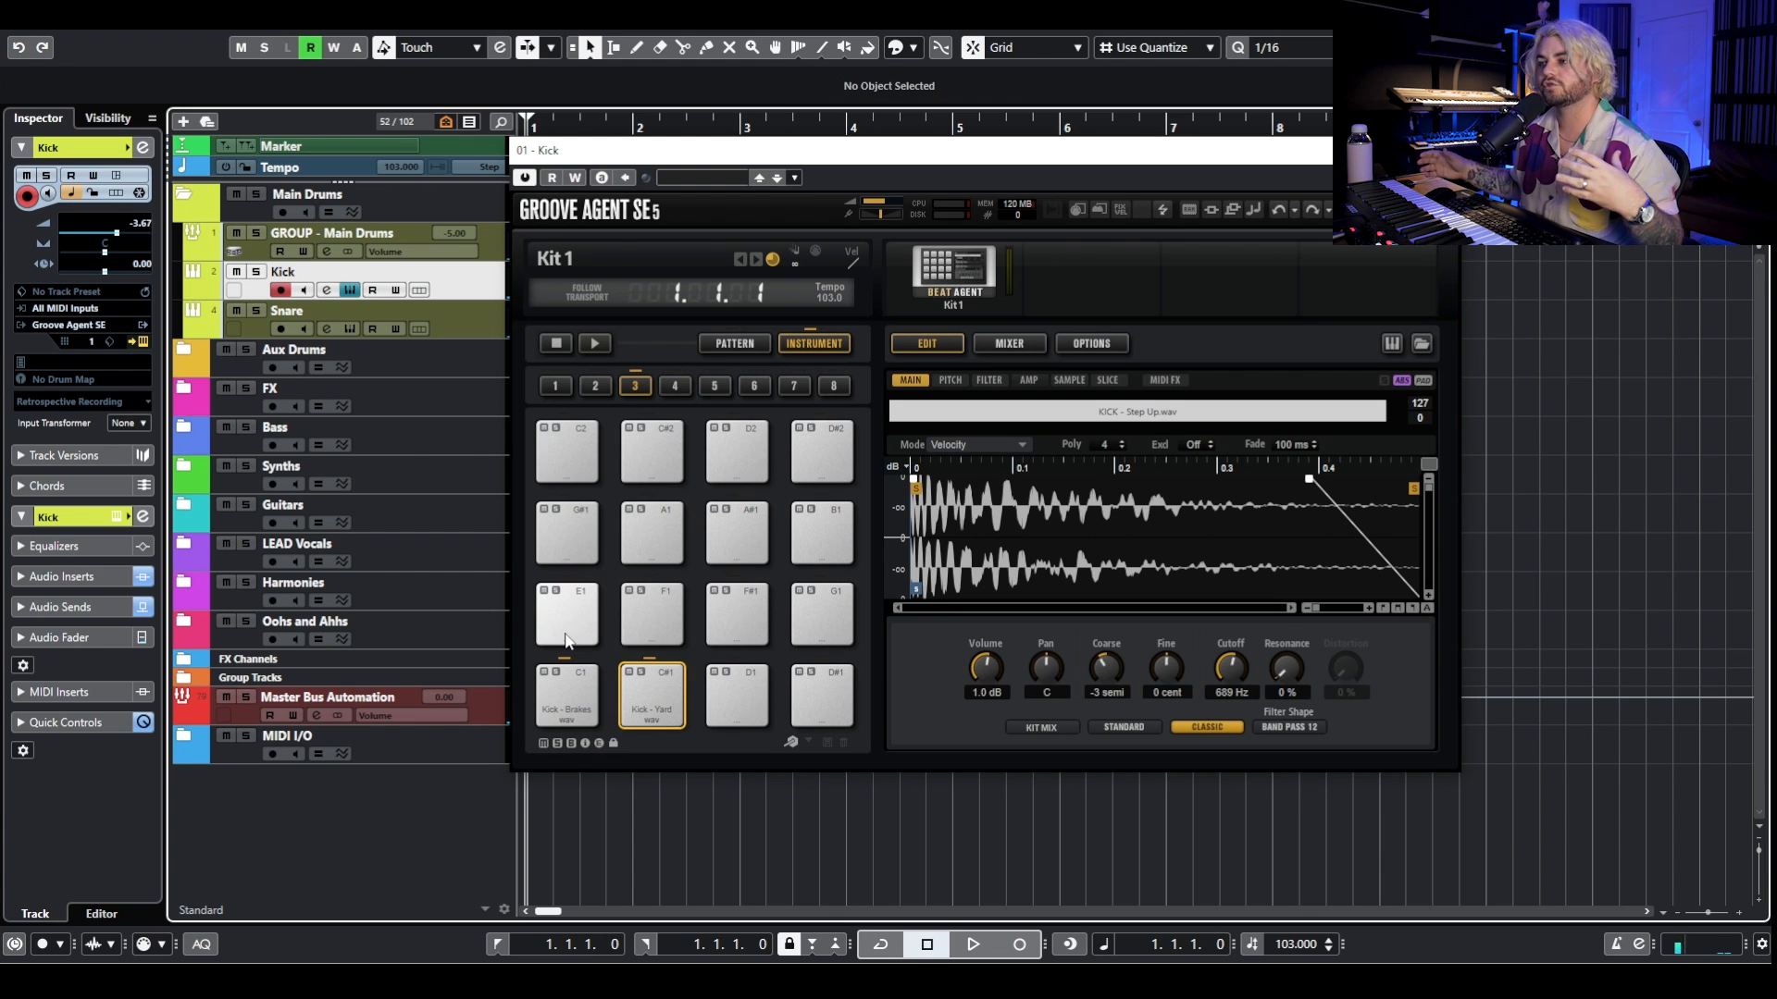
pyautogui.click(576, 714)
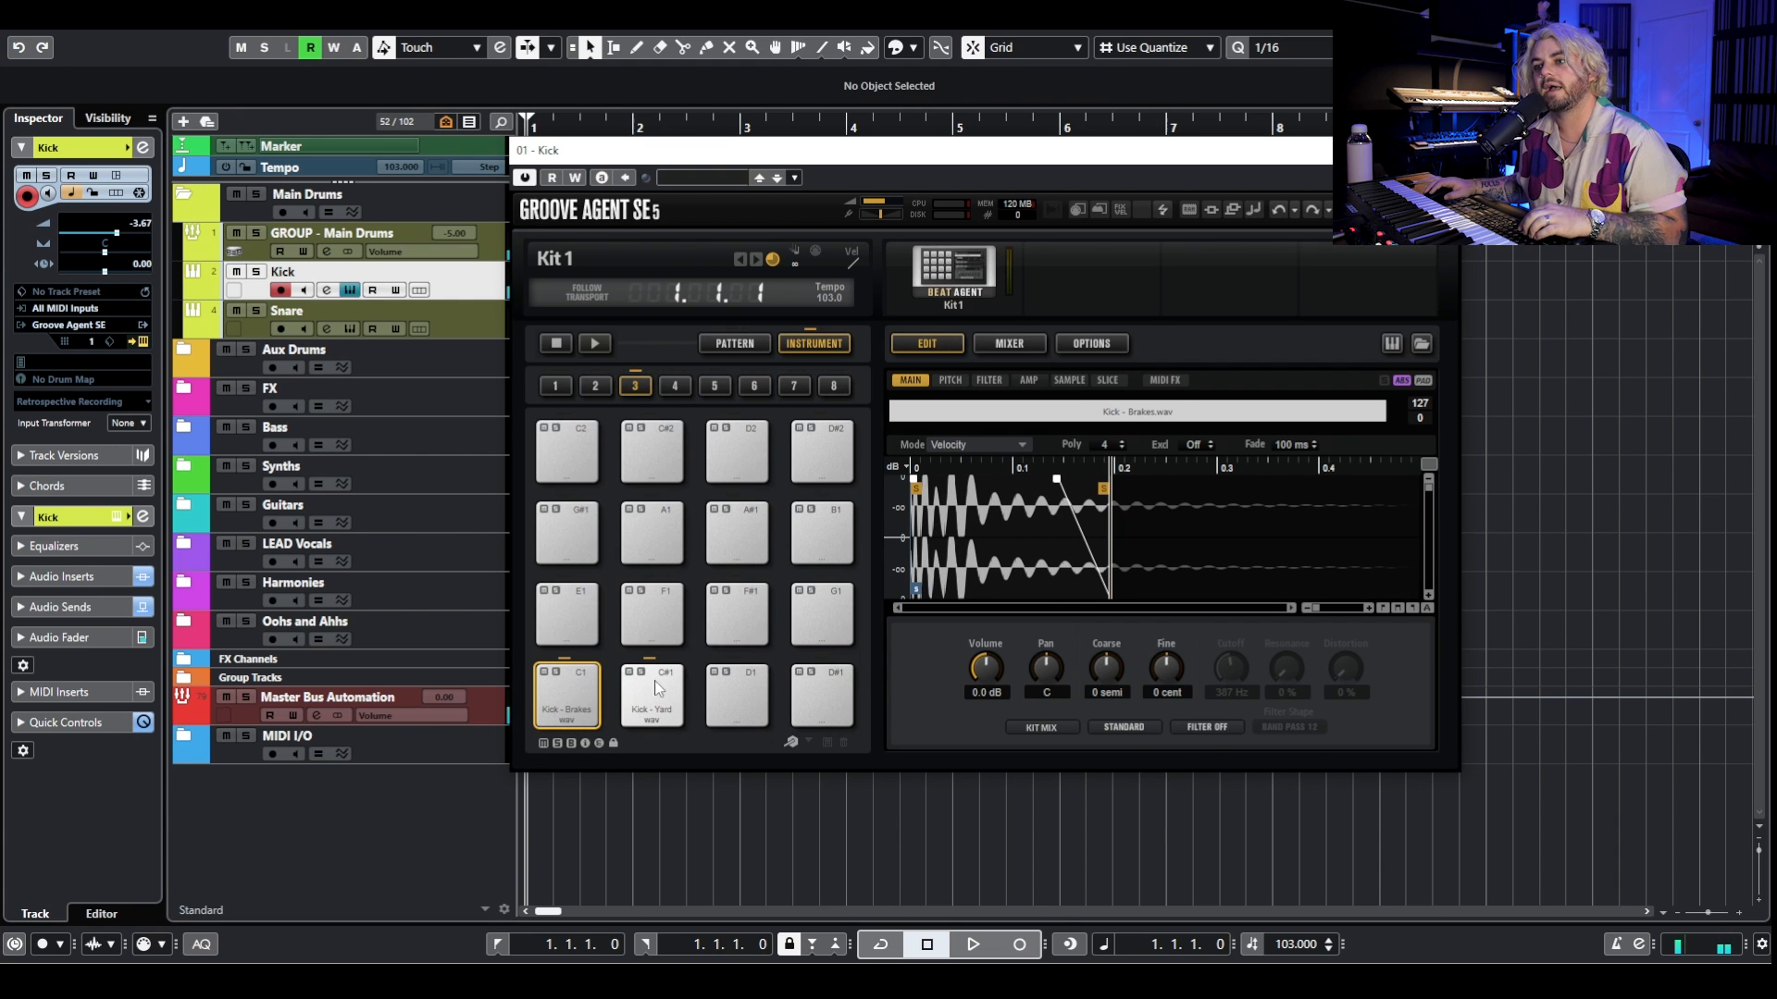
pyautogui.click(660, 720)
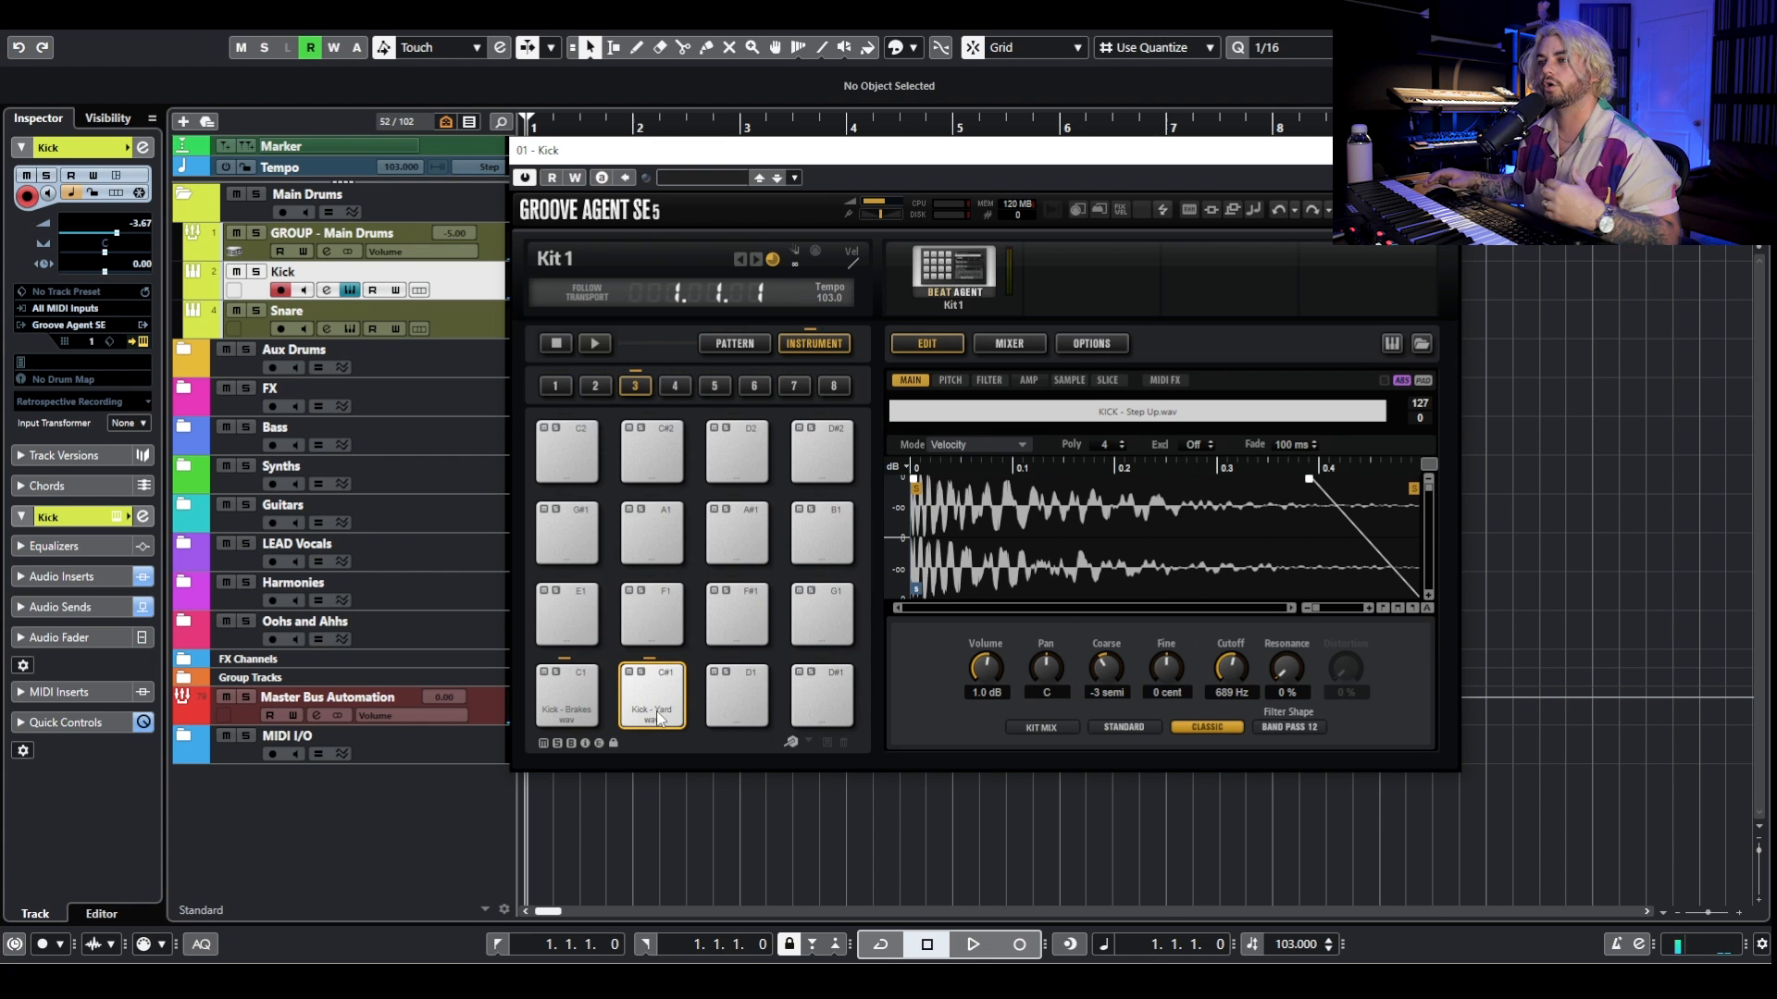
pyautogui.click(571, 711)
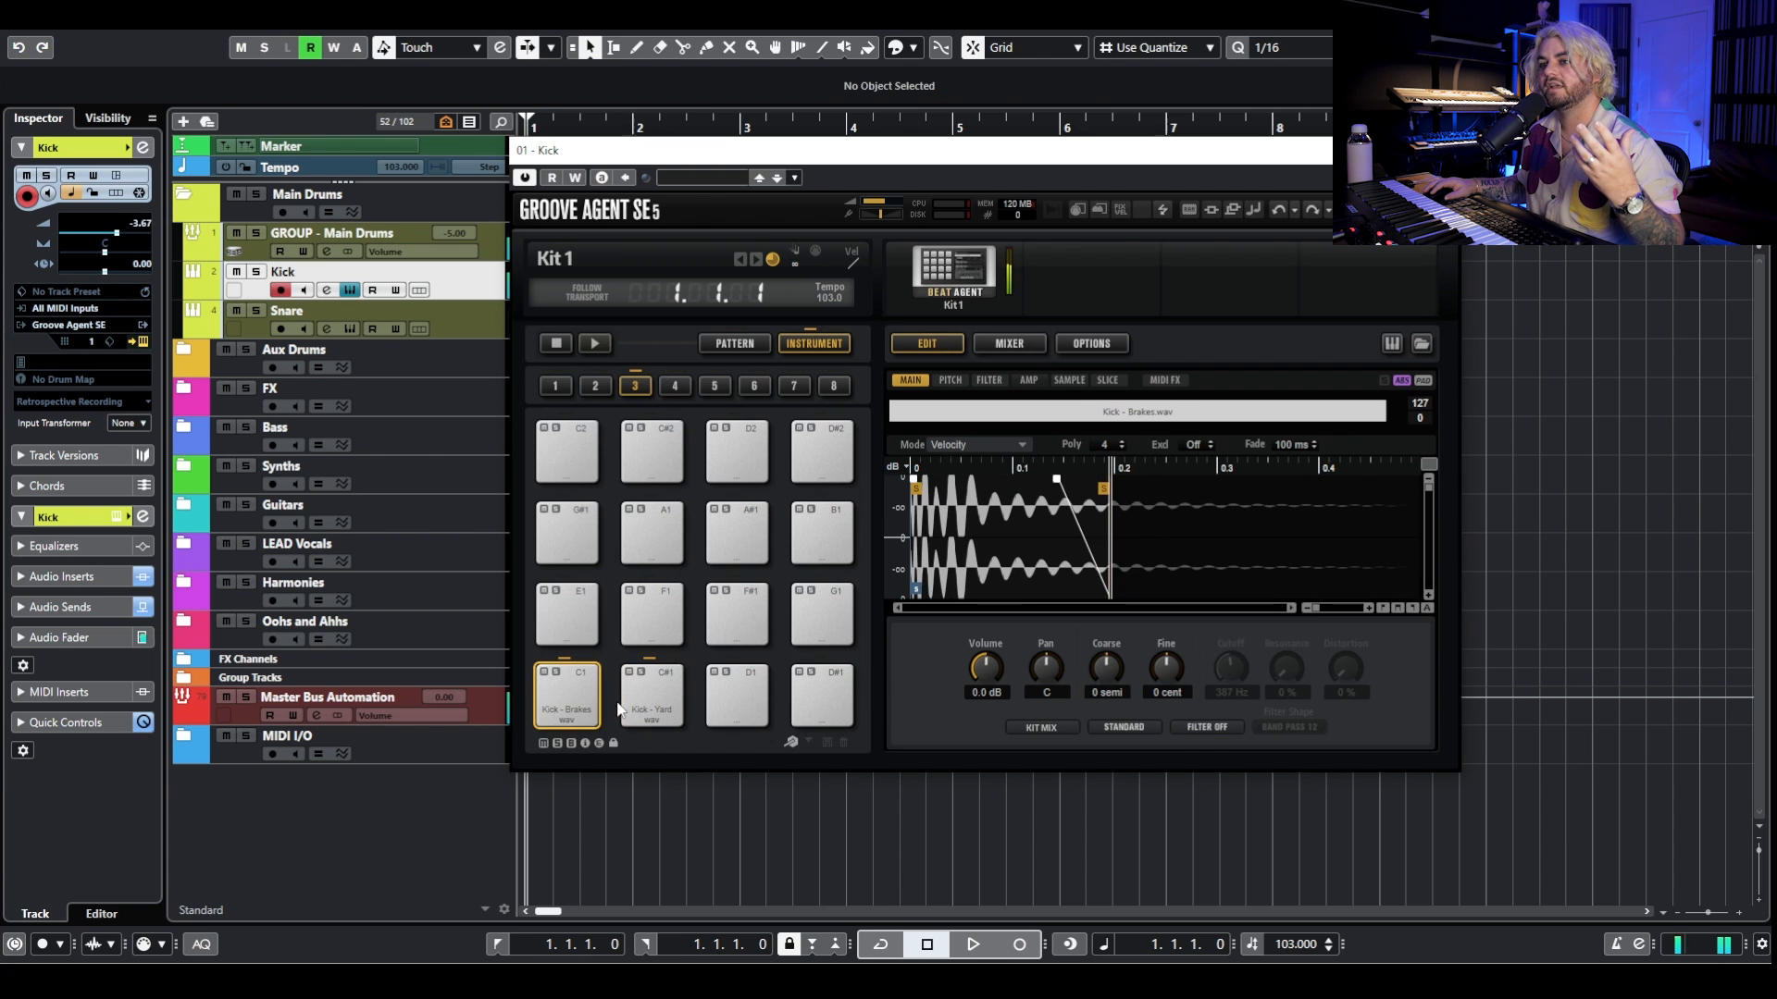
pyautogui.click(659, 711)
pyautogui.click(660, 714)
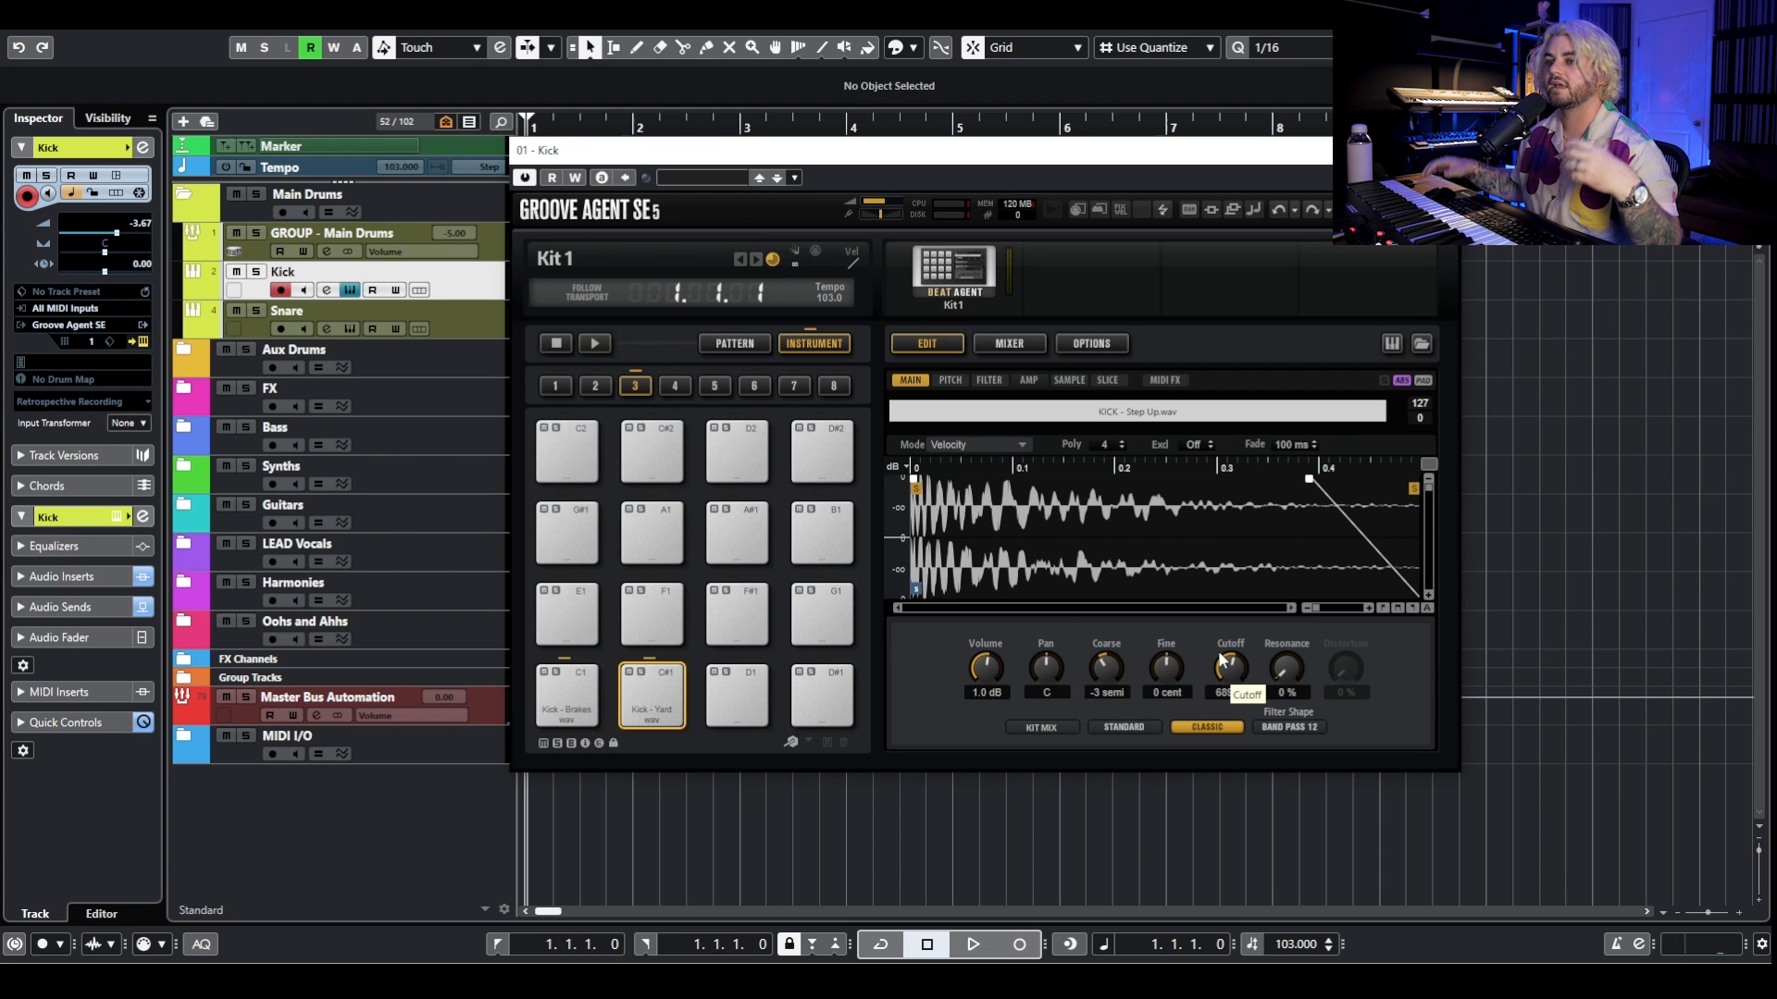
# Solo the Kick track, play it back briefly, and close its drum instrument.
pyautogui.press('s')
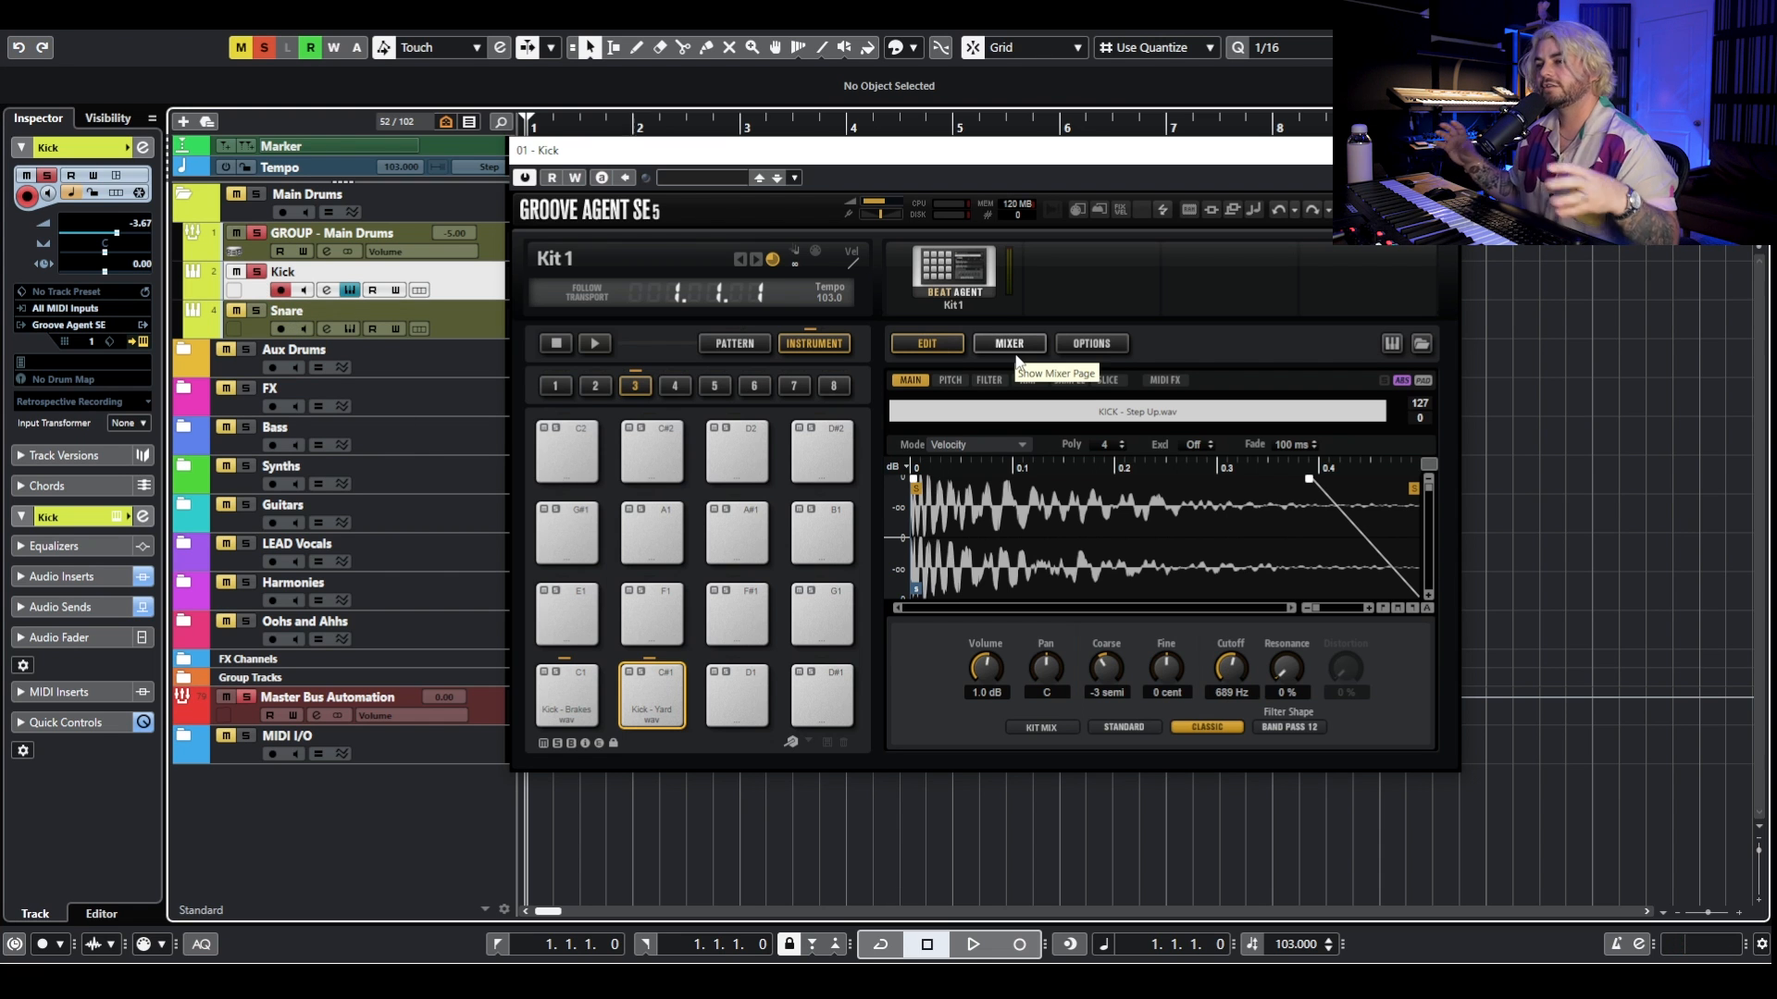
pyautogui.press('space')
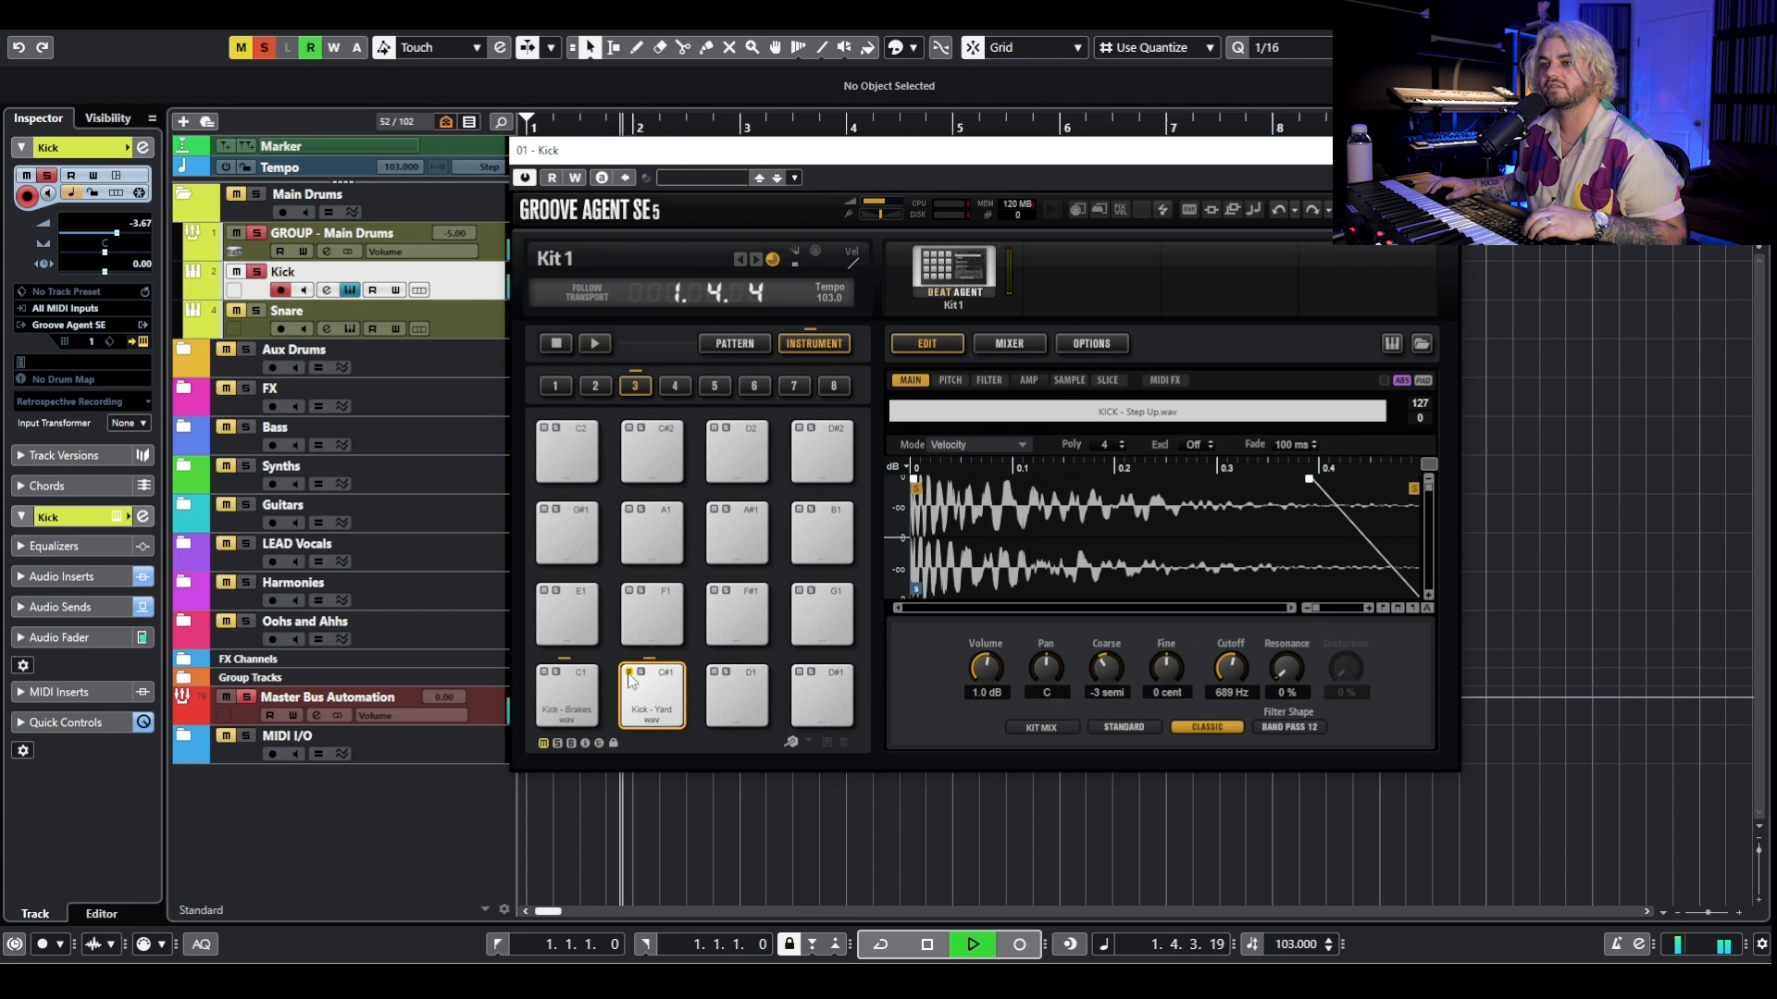
pyautogui.press('space')
pyautogui.click(142, 341)
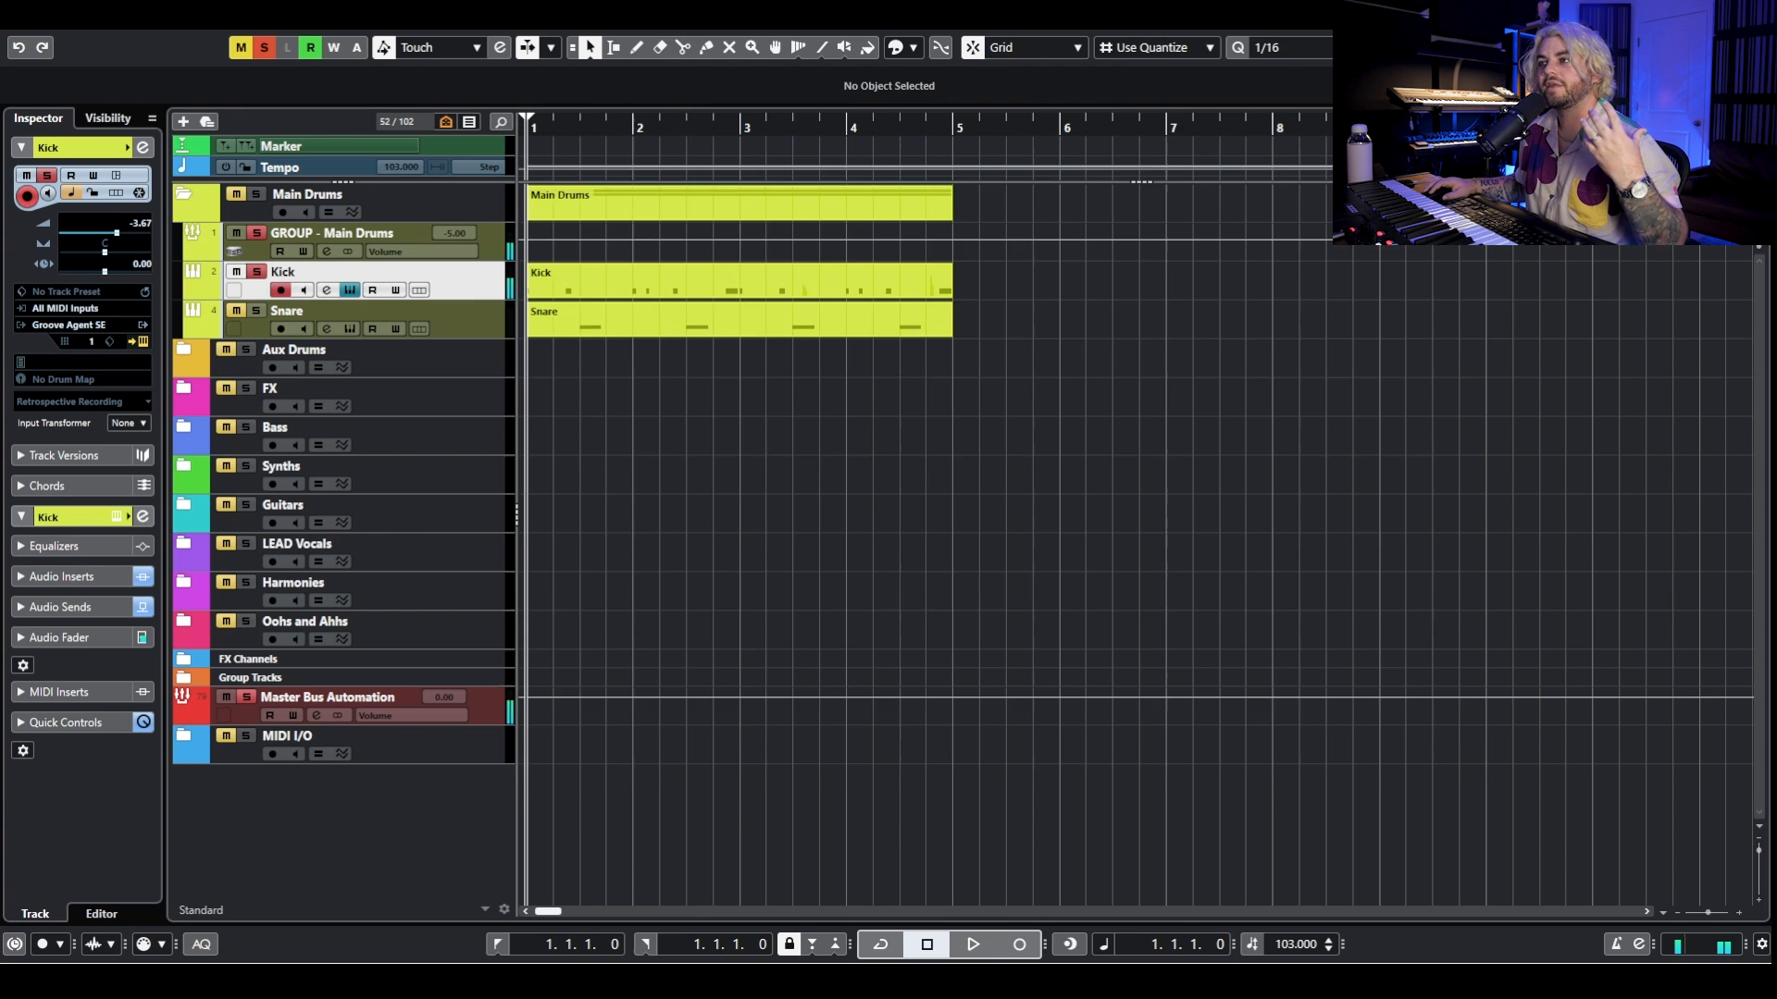
# Switch the solo from Kick to Snare and audition the Snare - Grand and Snare - Gunfire samples in its drum kit.
pyautogui.click(257, 271)
pyautogui.click(320, 314)
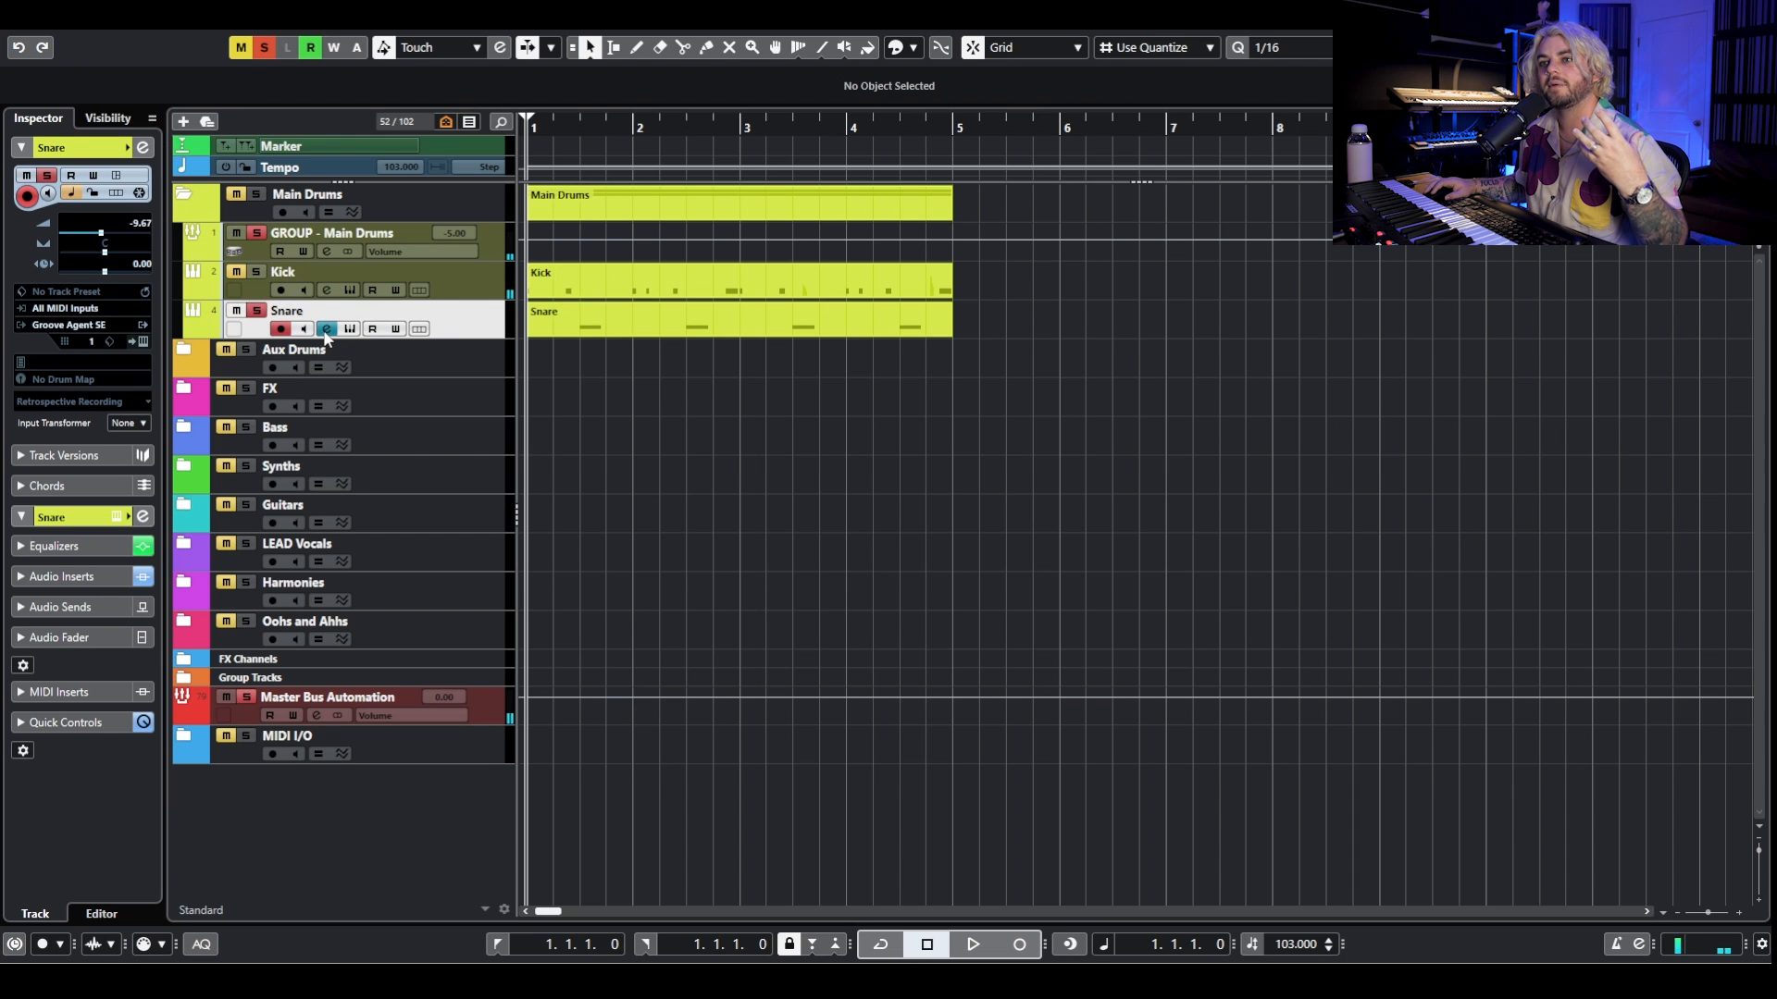
pyautogui.moveTo(1776, 267); pyautogui.dragTo(508, 216)
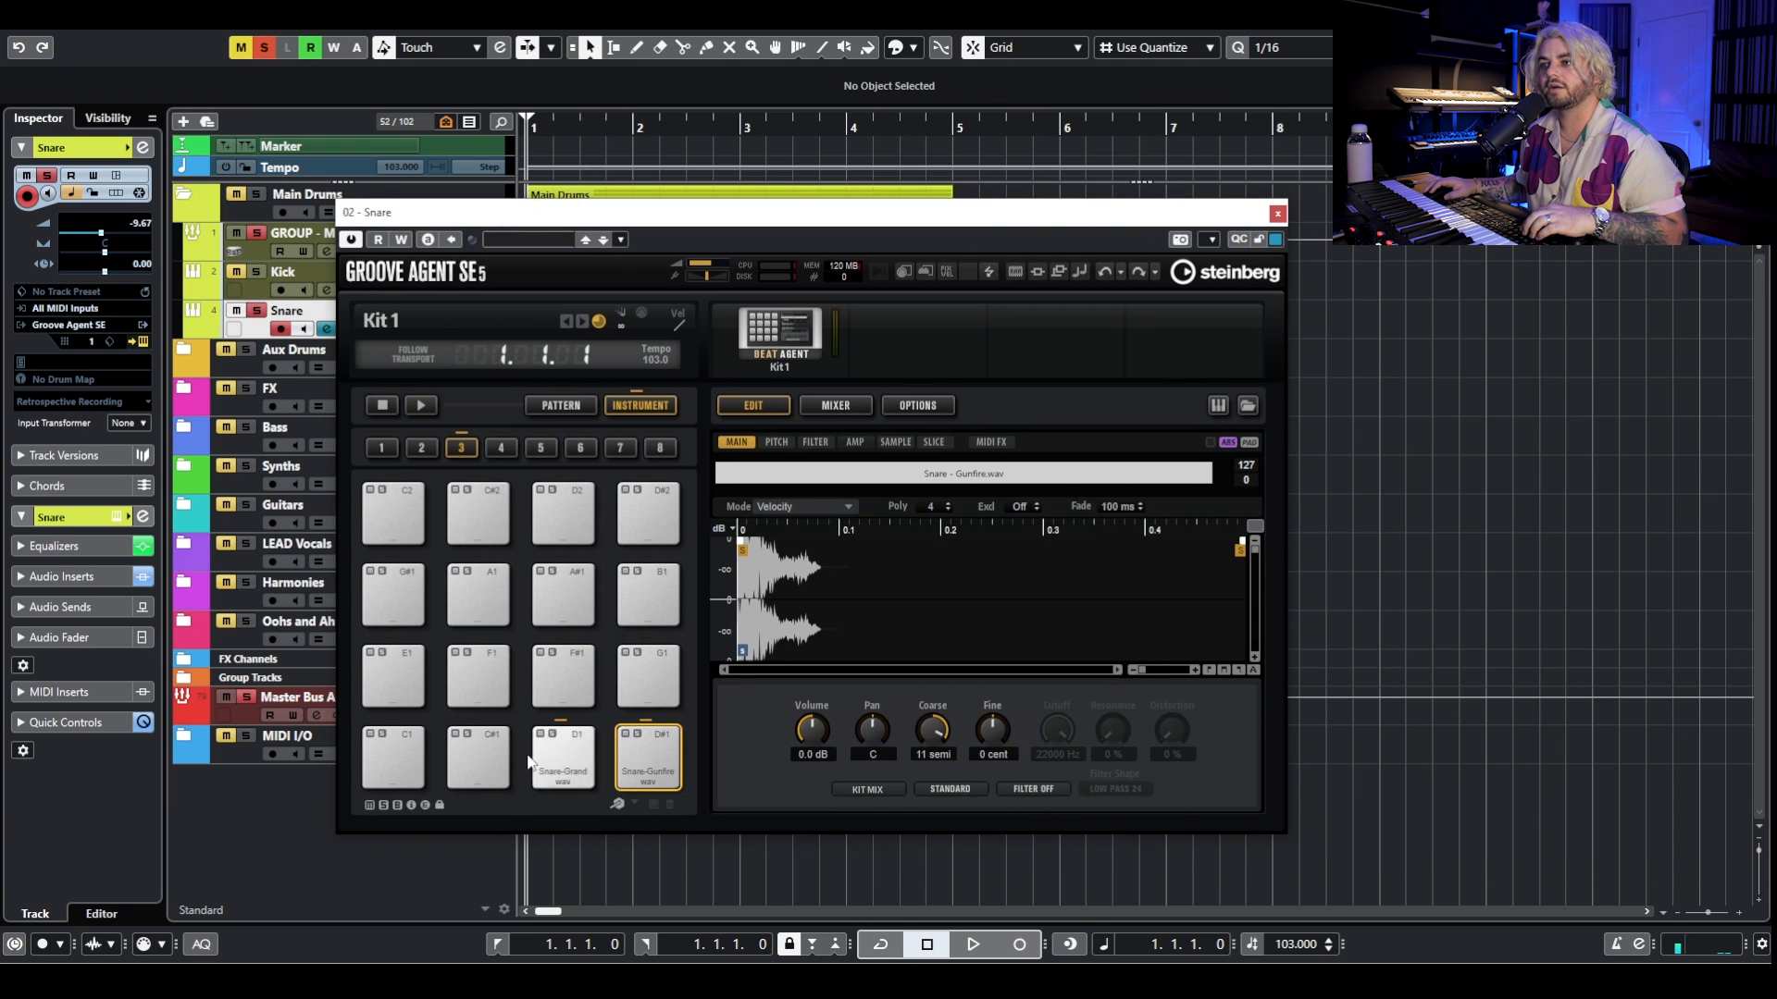
pyautogui.click(586, 770)
pyautogui.click(648, 766)
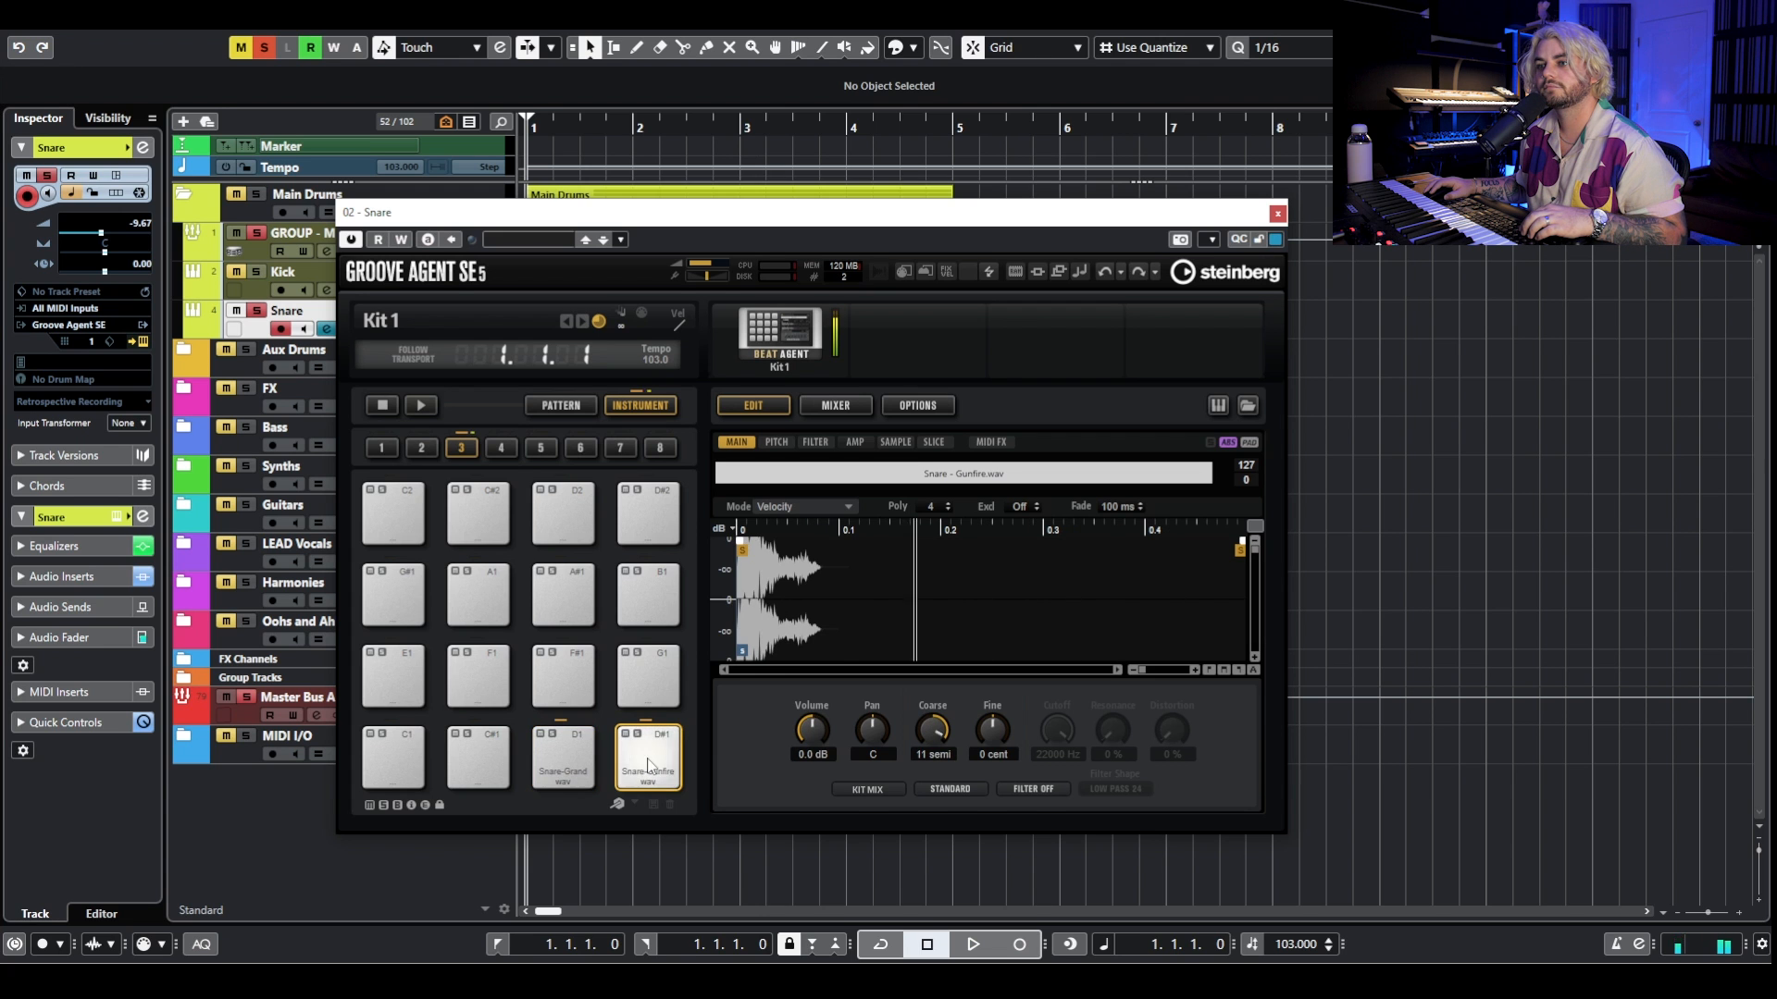
pyautogui.click(556, 780)
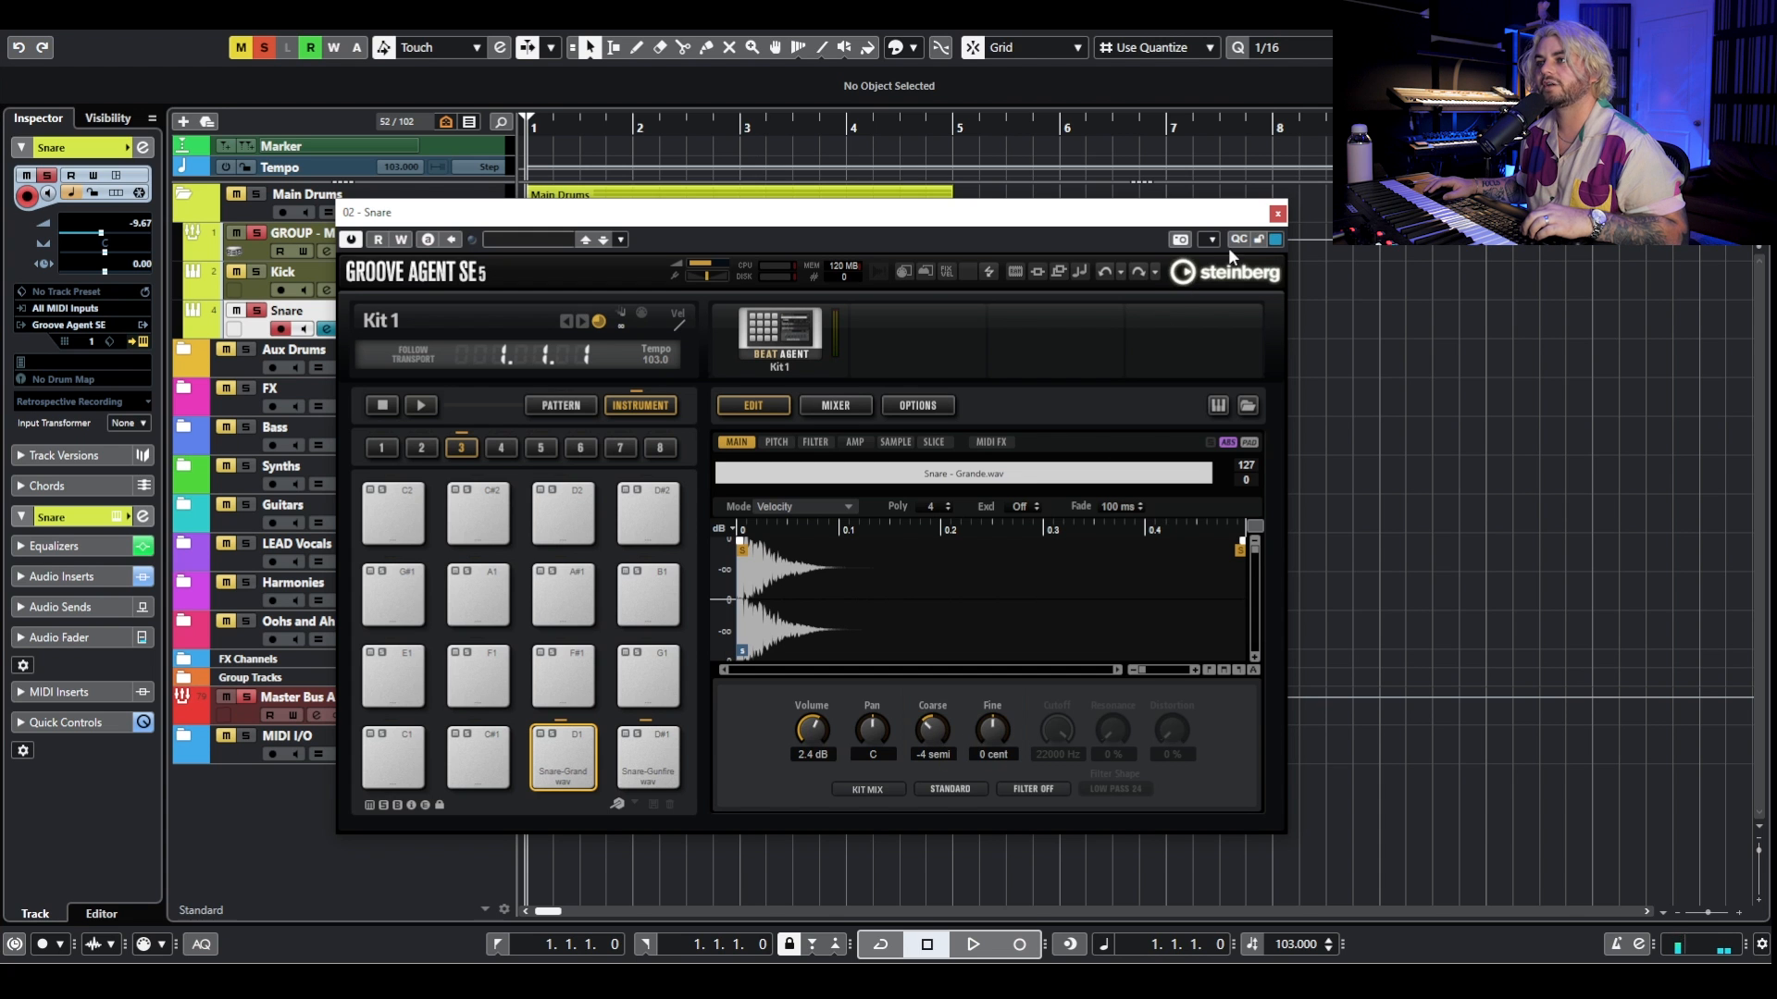
pyautogui.click(1277, 214)
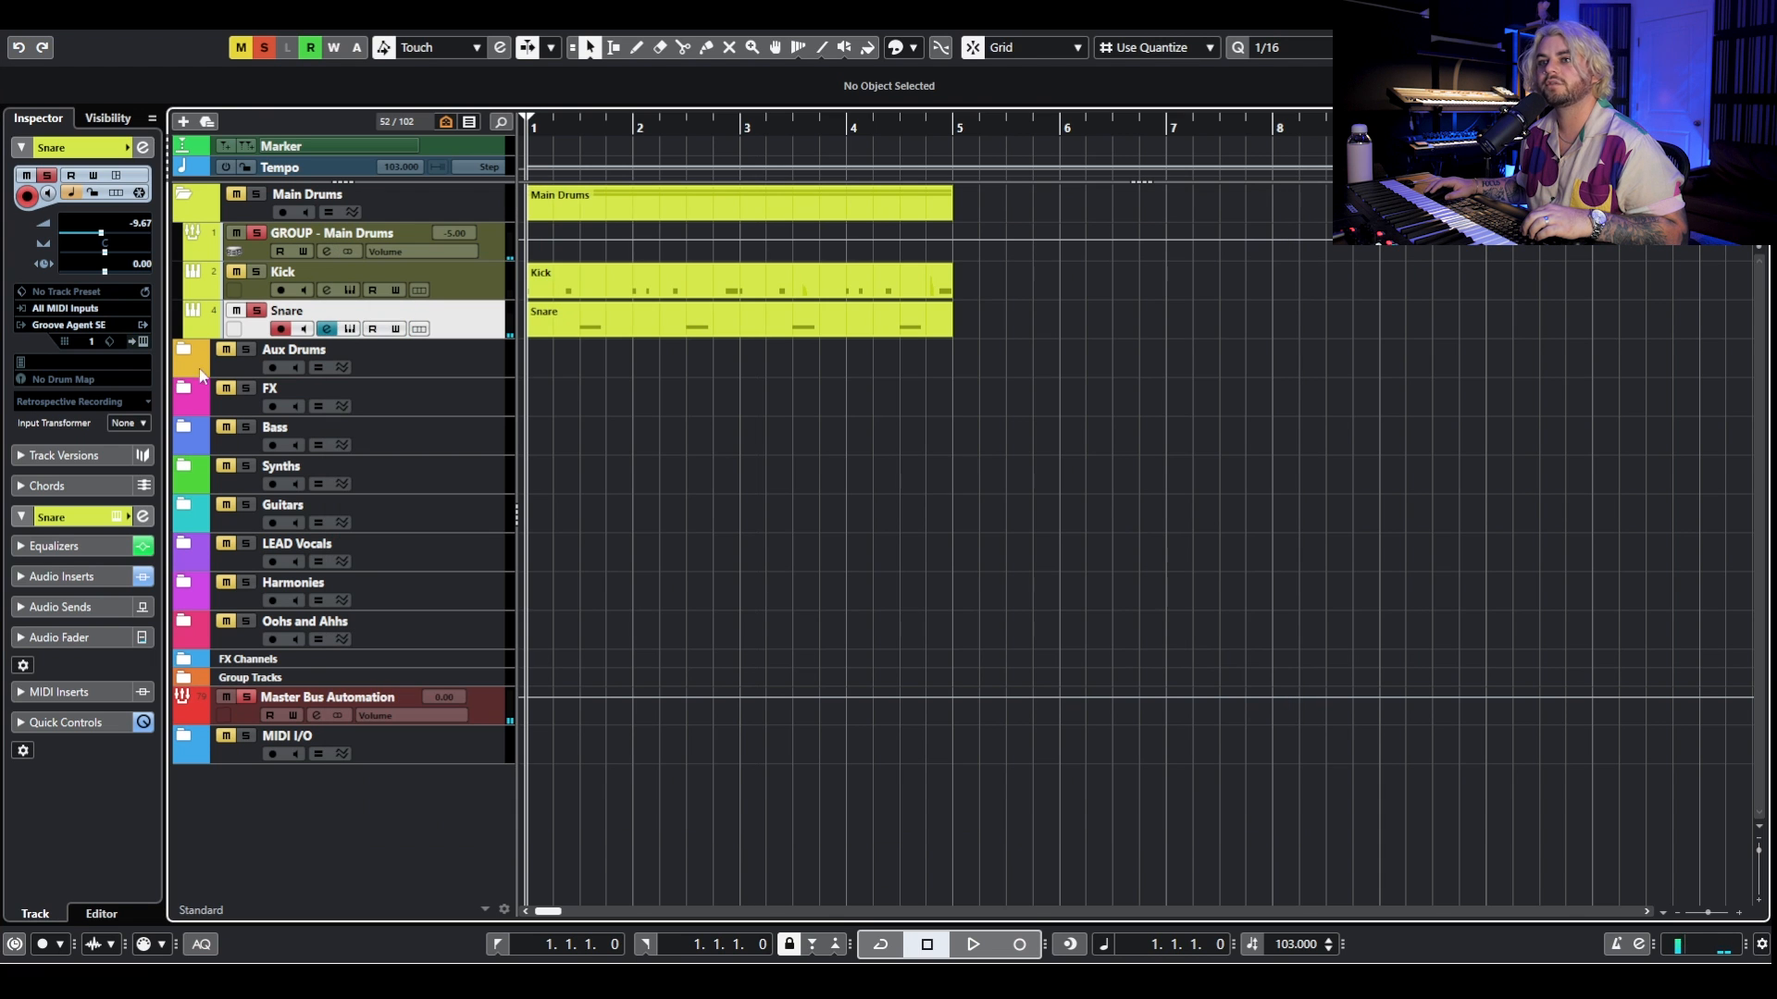
# Open the Snare channel settings and examine the ValhallaVintageVerb insert's reverb settings.
pyautogui.click(327, 329)
pyautogui.doubleClick(514, 309)
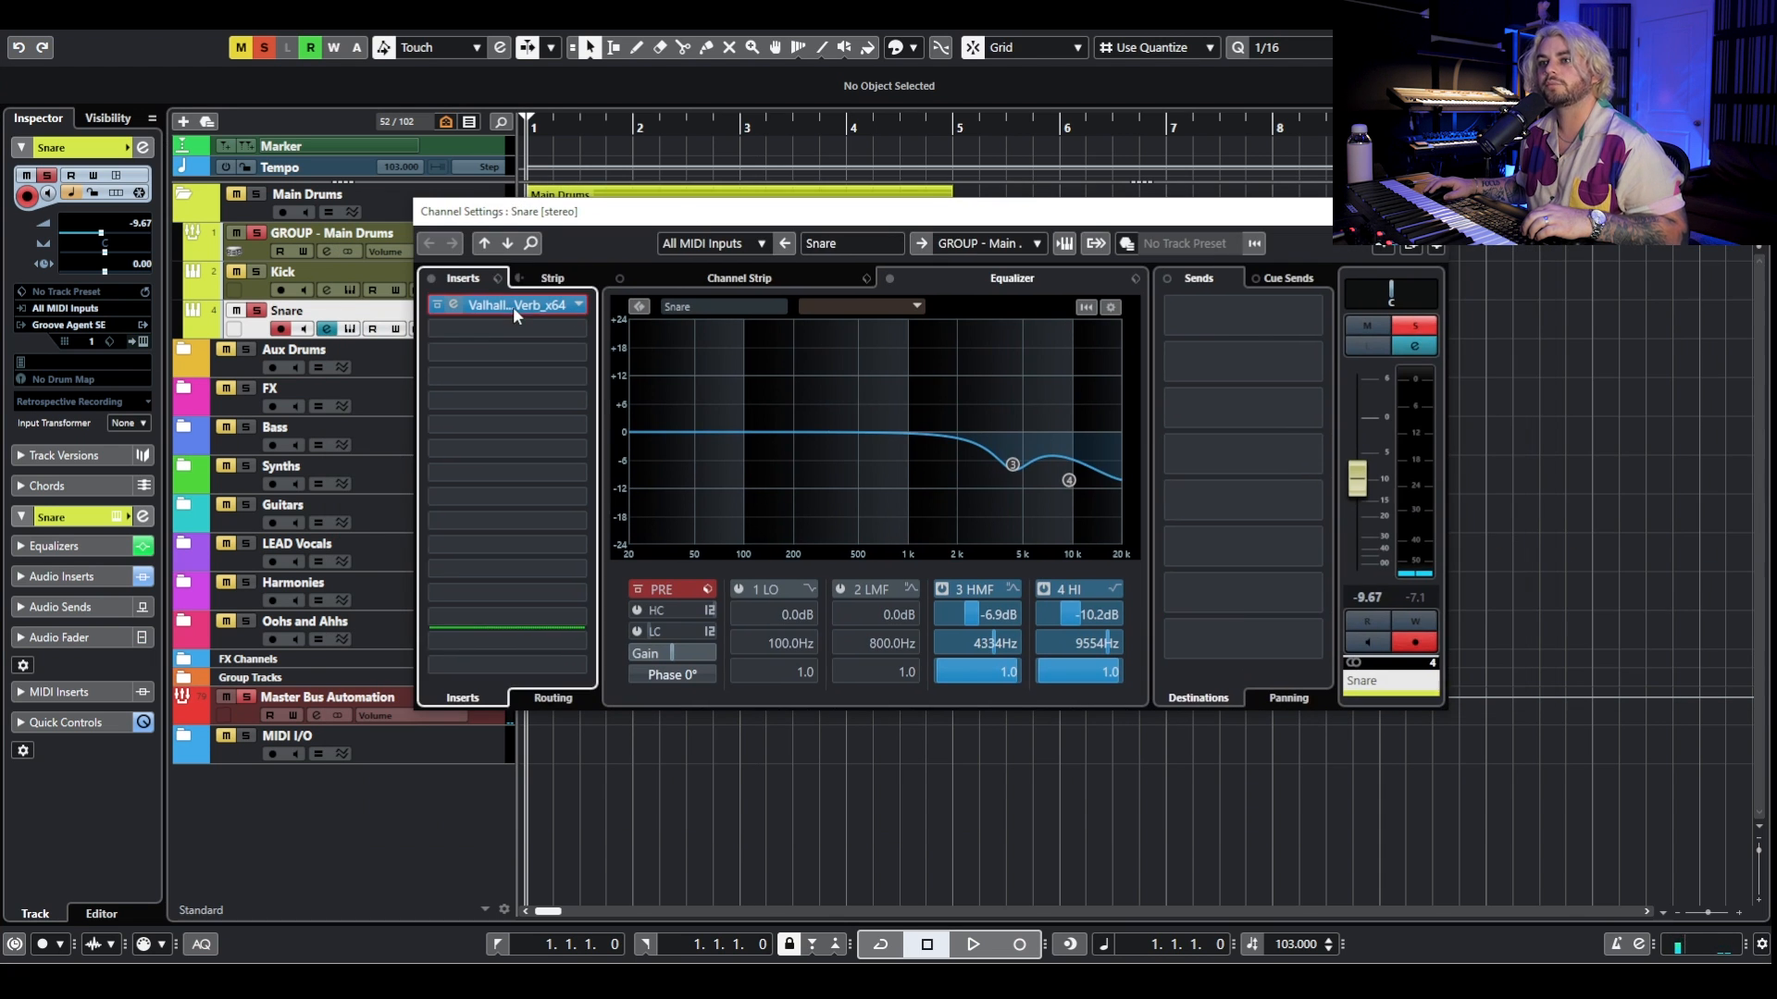
pyautogui.moveTo(1616, 256); pyautogui.dragTo(773, 280)
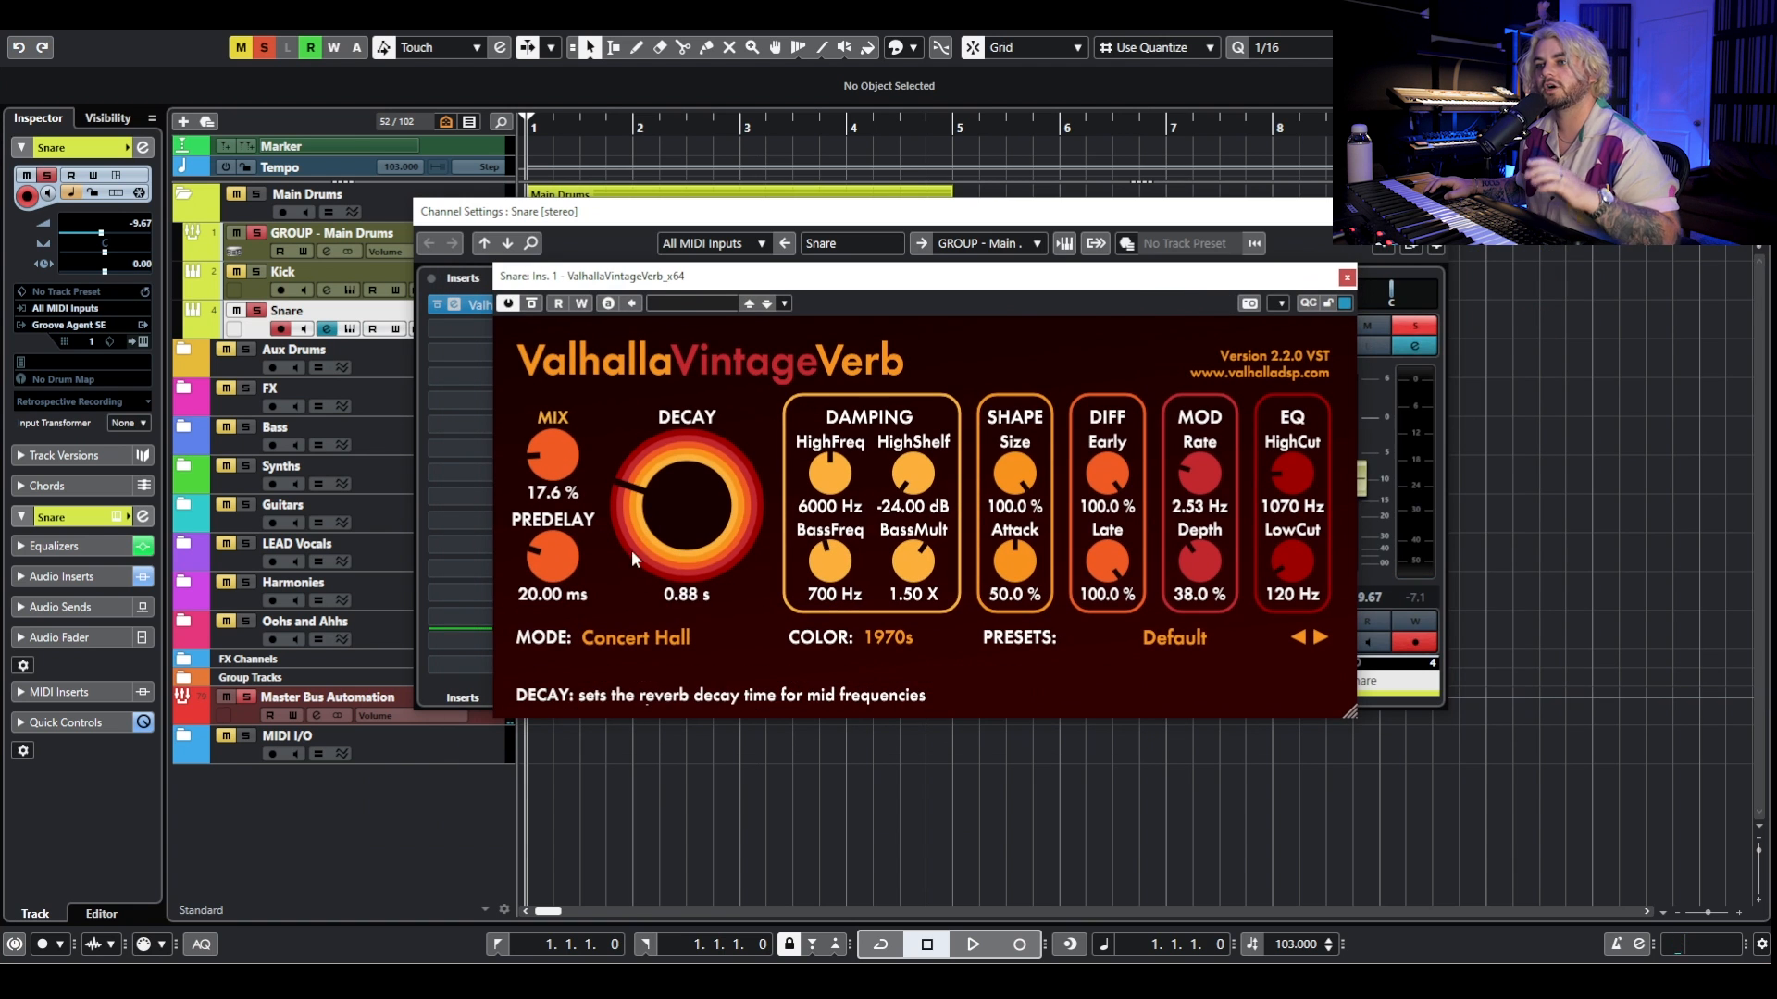
pyautogui.click(1347, 278)
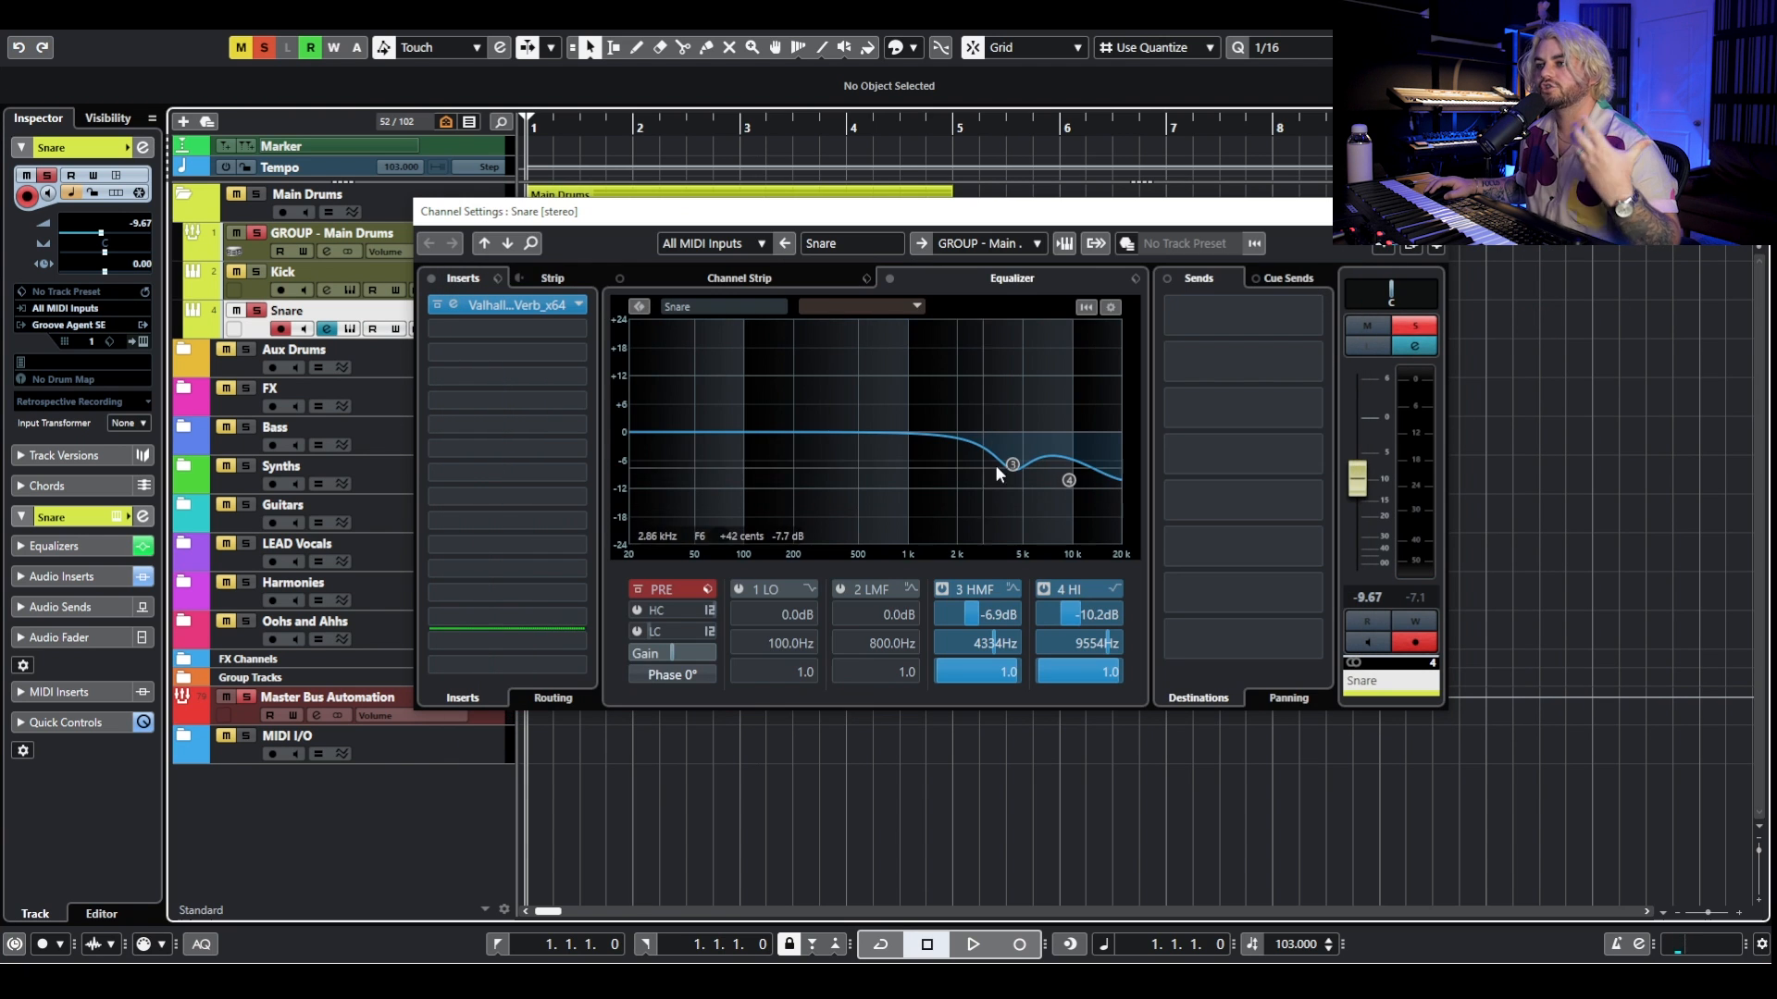
# Compare the soloed snare with its equalizer bypassed and active during playback, and unsolo it and close the channel settings.
pyautogui.click(892, 279)
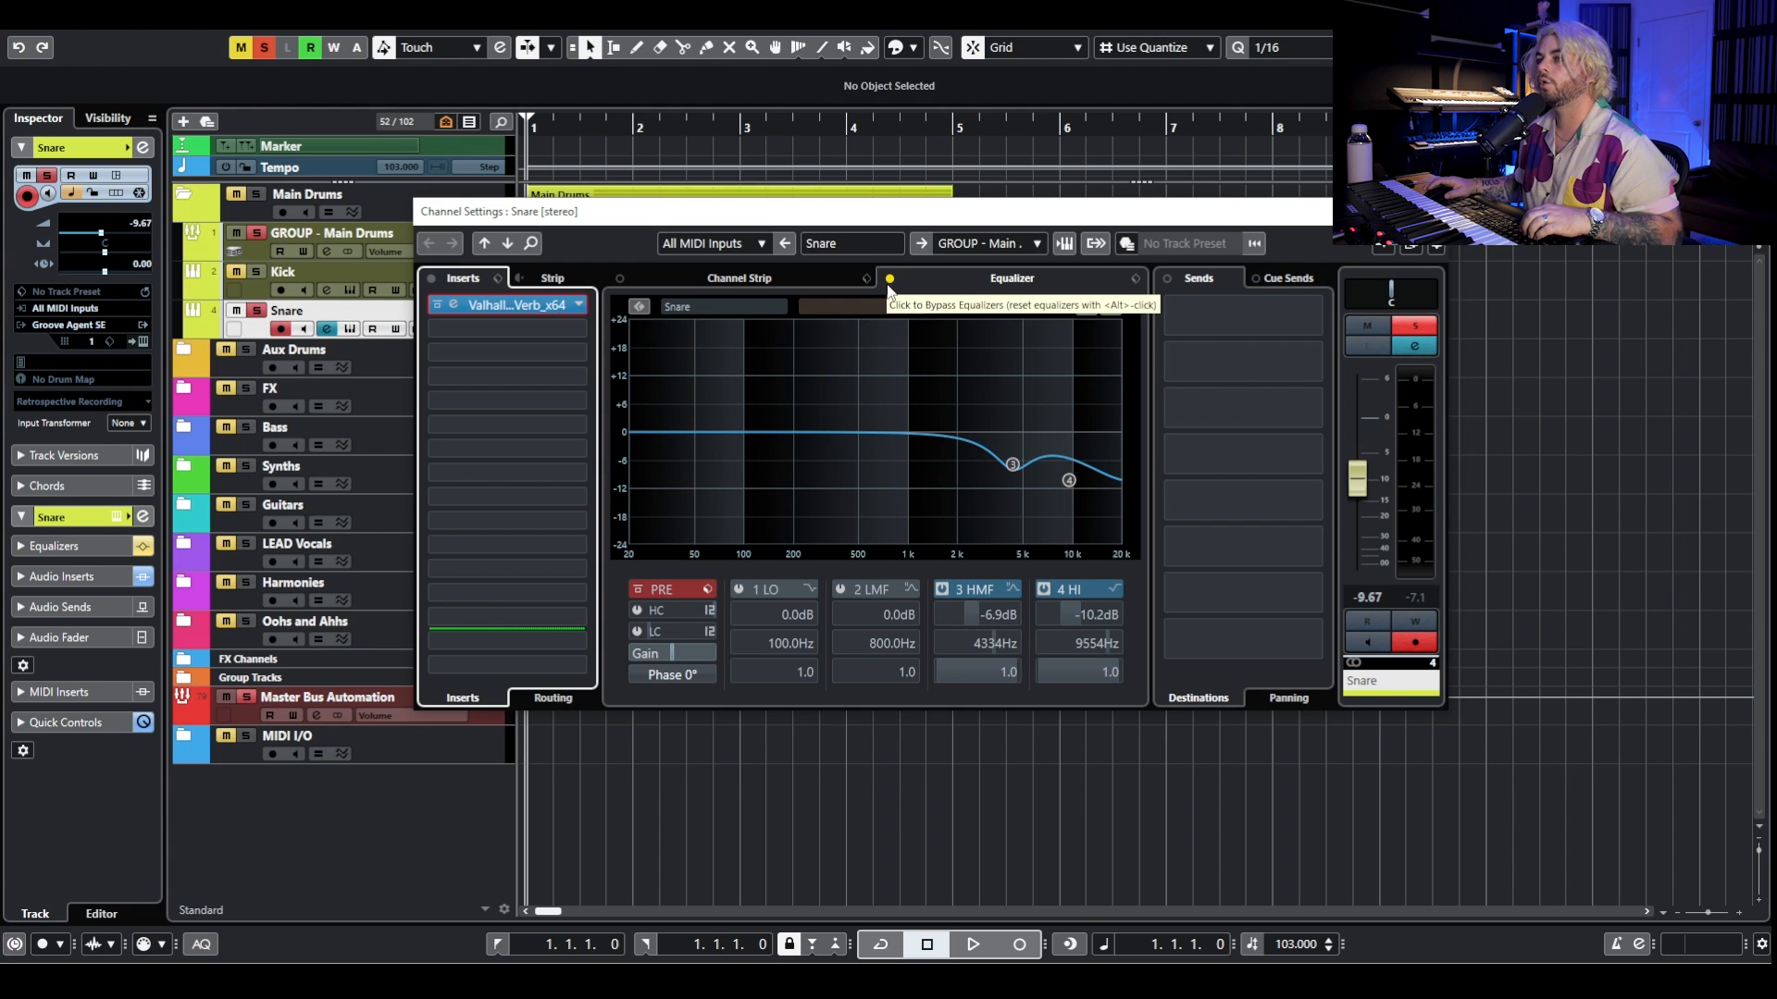
pyautogui.press('space')
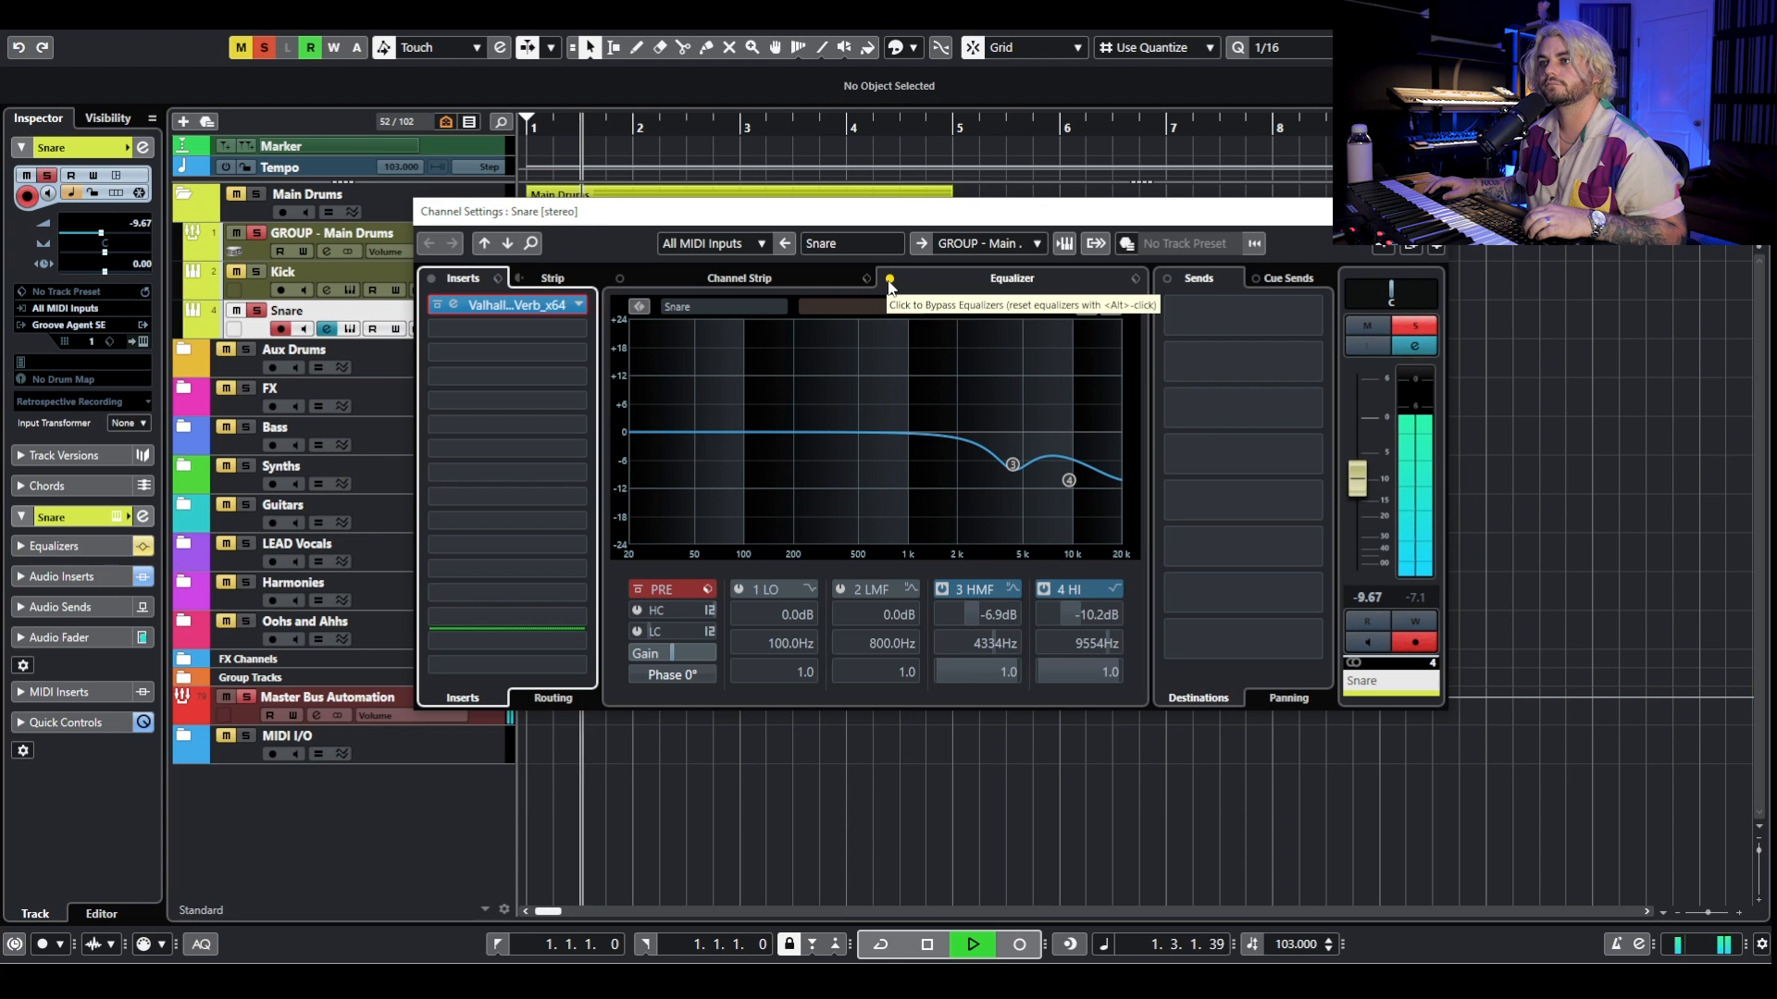
pyautogui.click(889, 280)
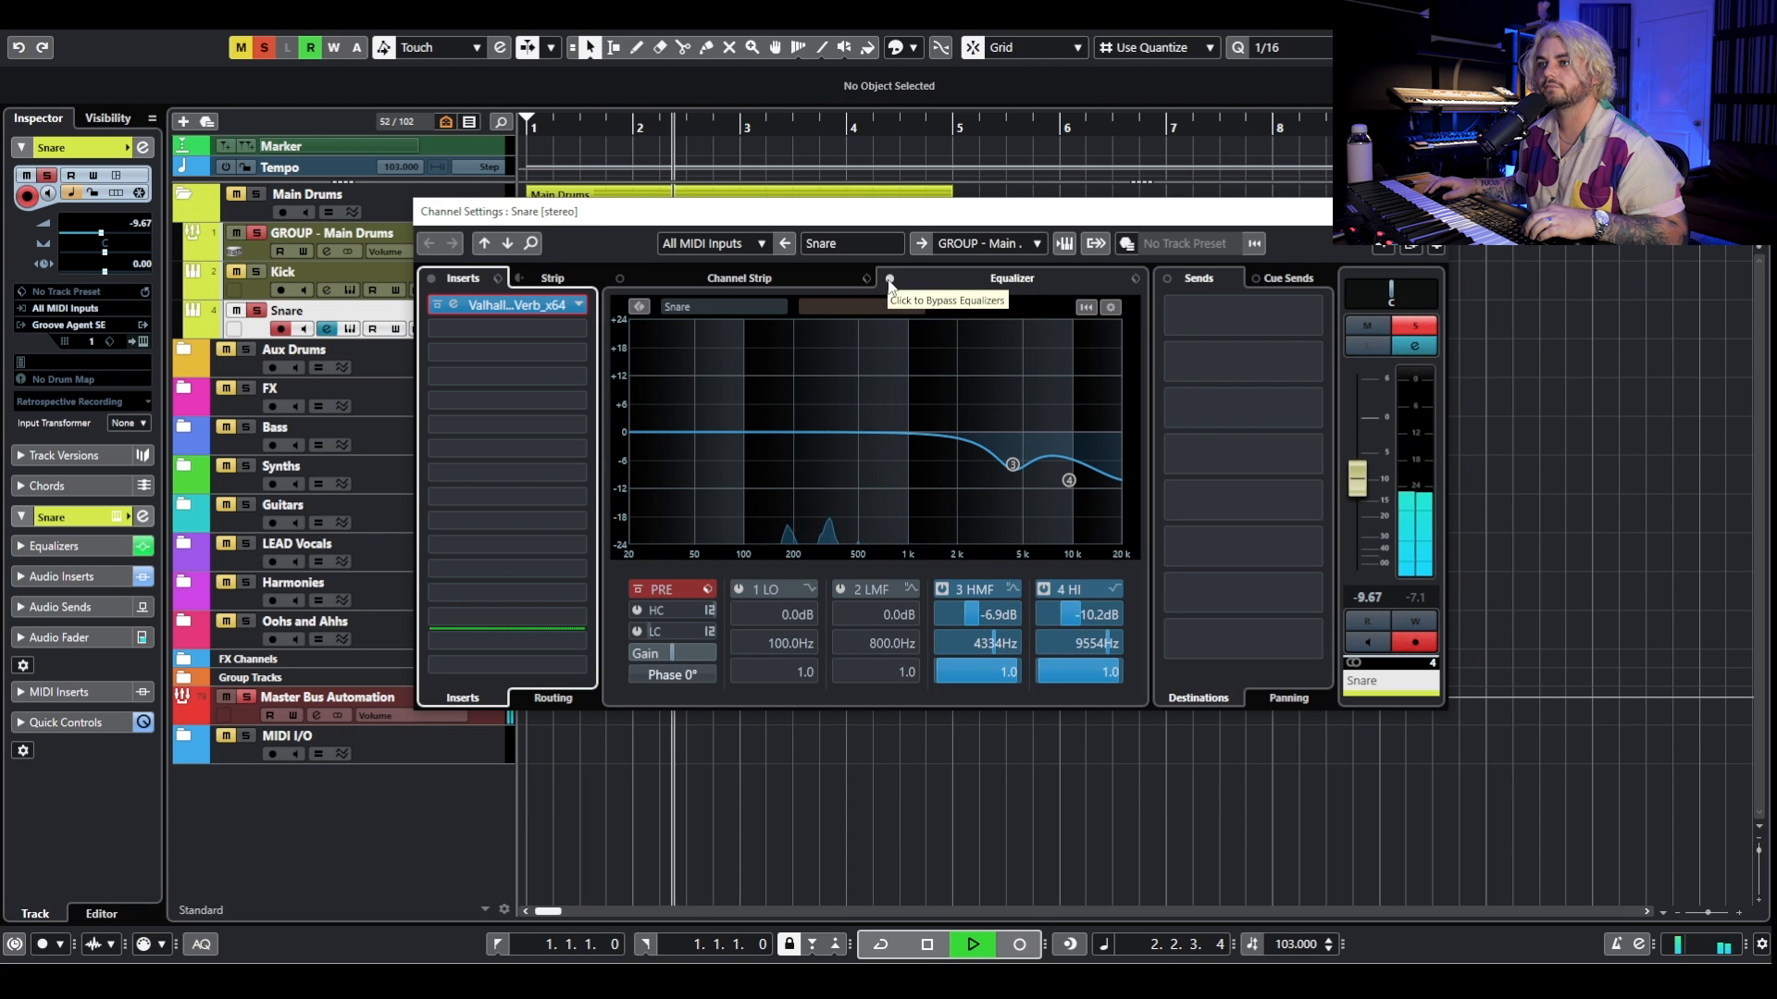
pyautogui.press('space')
pyautogui.click(256, 311)
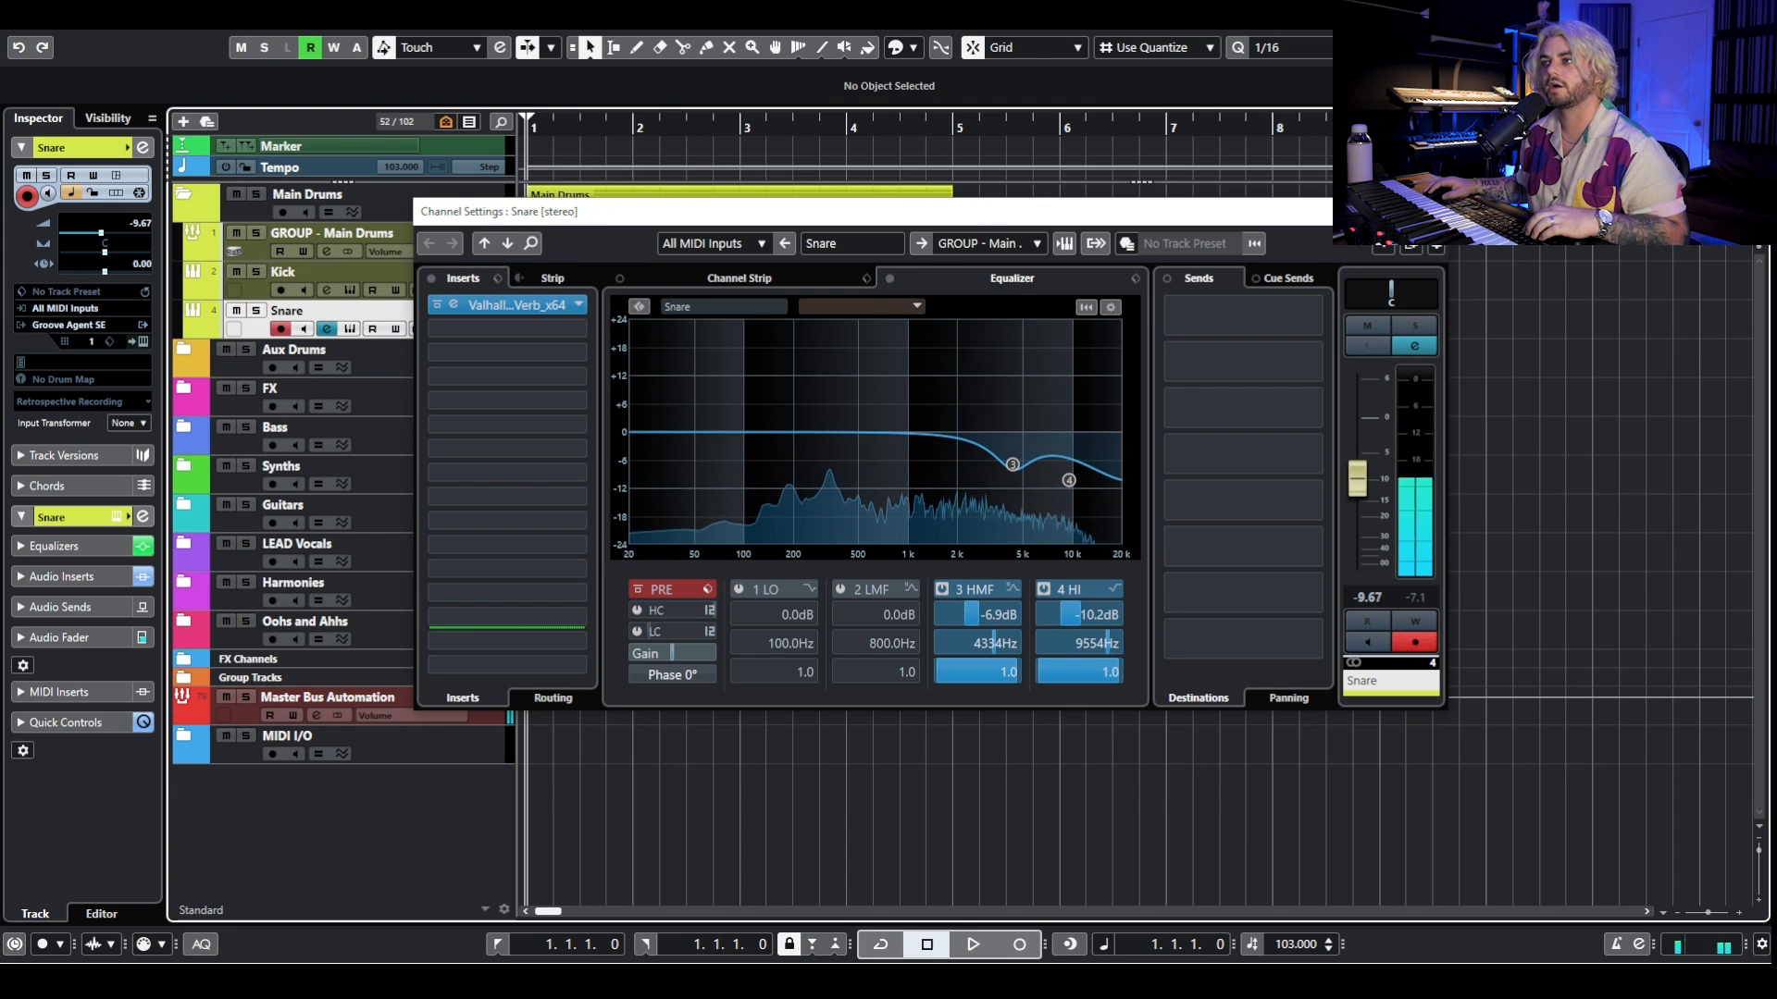
pyautogui.click(1426, 212)
# Repeat the four-bar kick and snare parts to fill 16 bars, and open the soloed Reese Bass part for note editing.
pyautogui.moveTo(1039, 281); pyautogui.dragTo(307, 397)
pyautogui.press('g')
pyautogui.moveTo(875, 328); pyautogui.dragTo(1601, 333)
pyautogui.click(1529, 438)
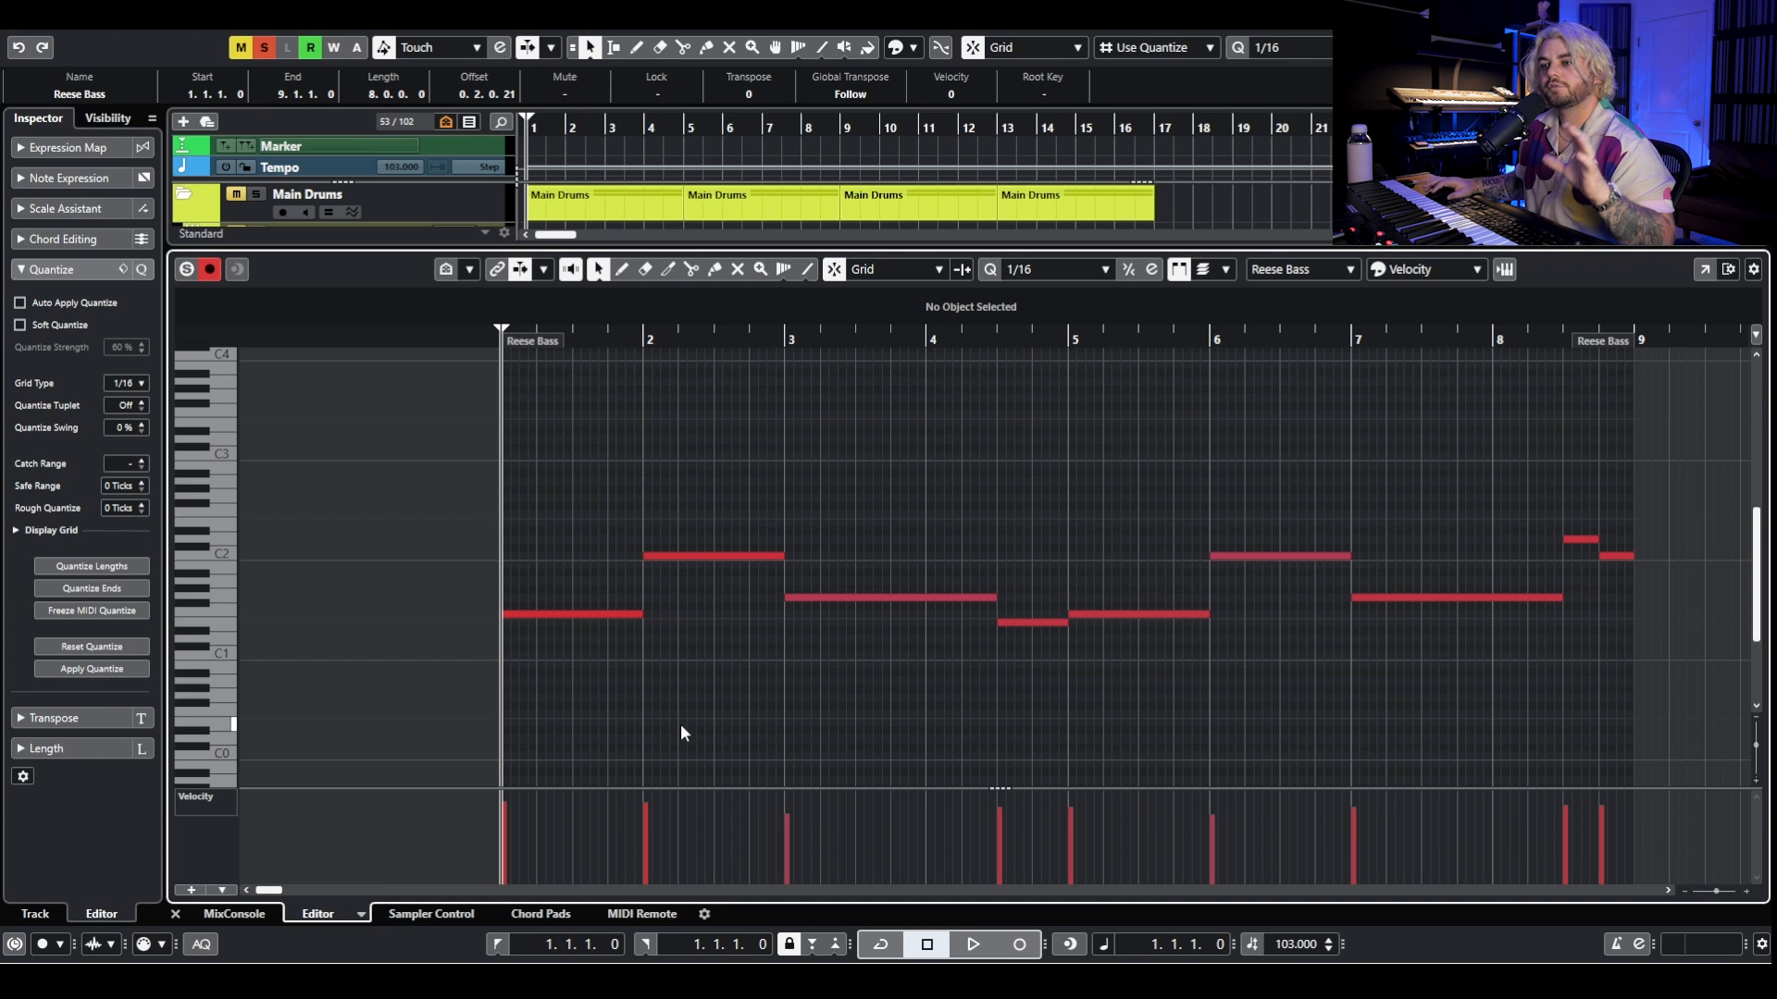
# Audition the opening notes of the Reese Bass part one by one, and close the note editor and unsolo the track.
pyautogui.click(580, 615)
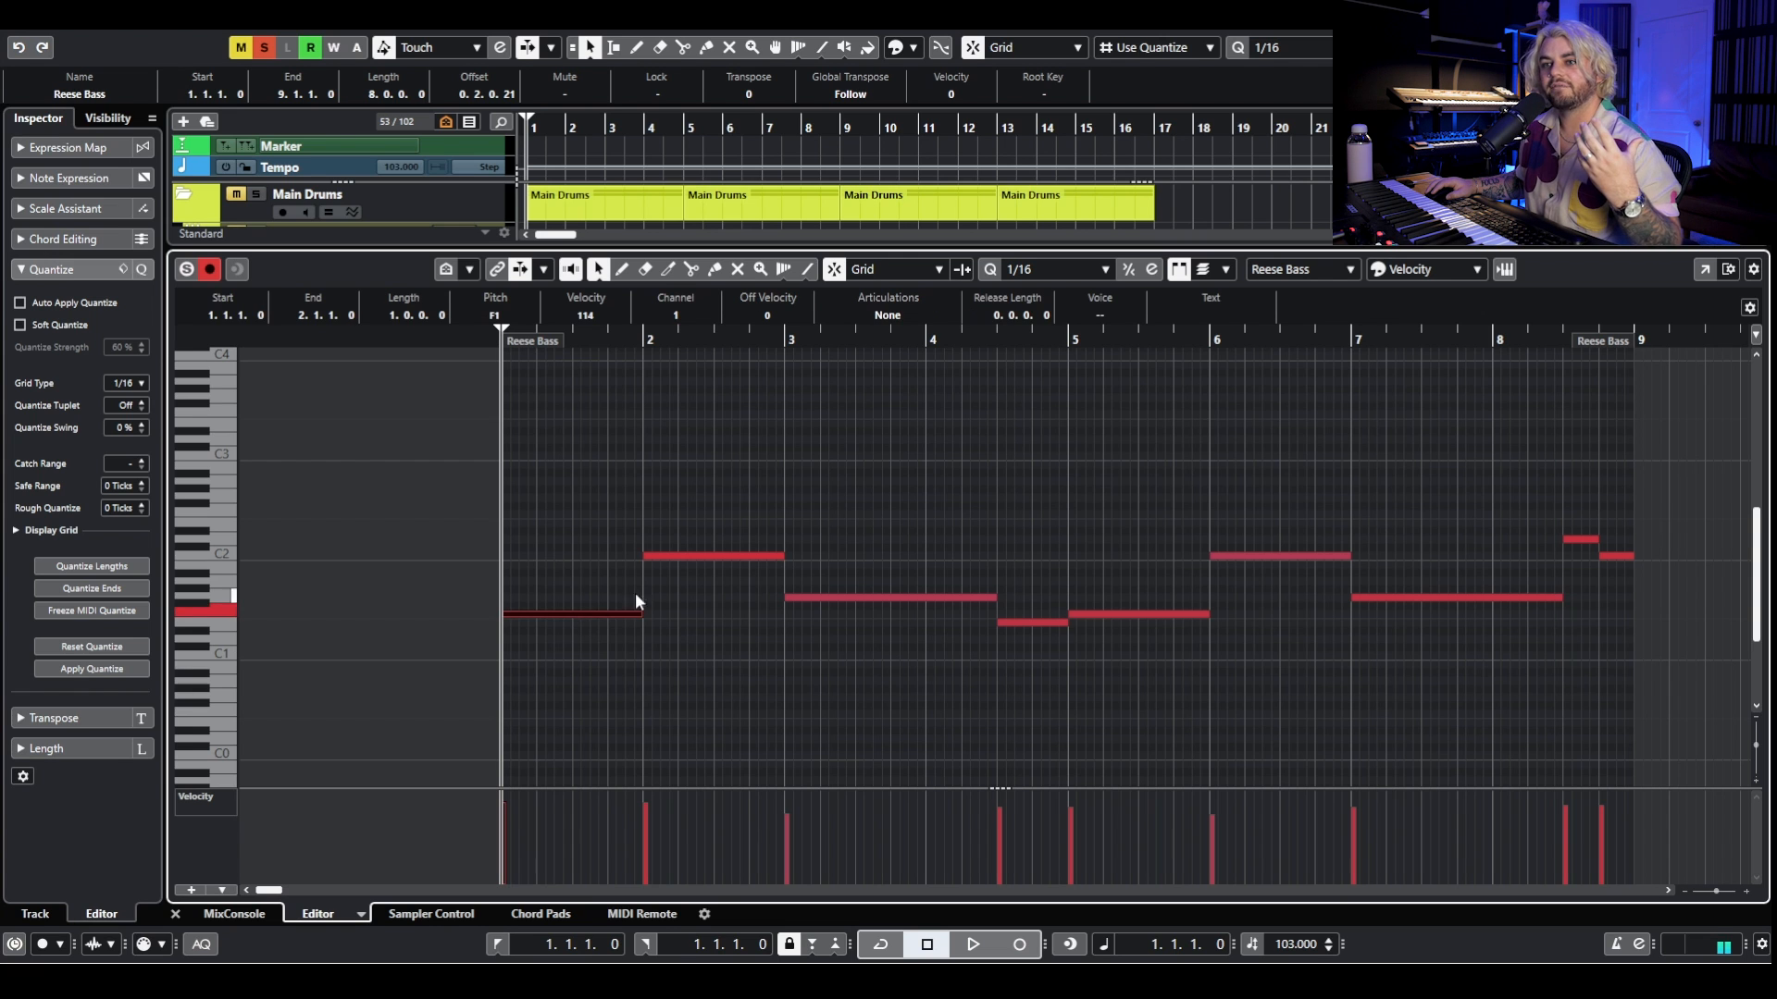
pyautogui.click(718, 555)
pyautogui.click(850, 598)
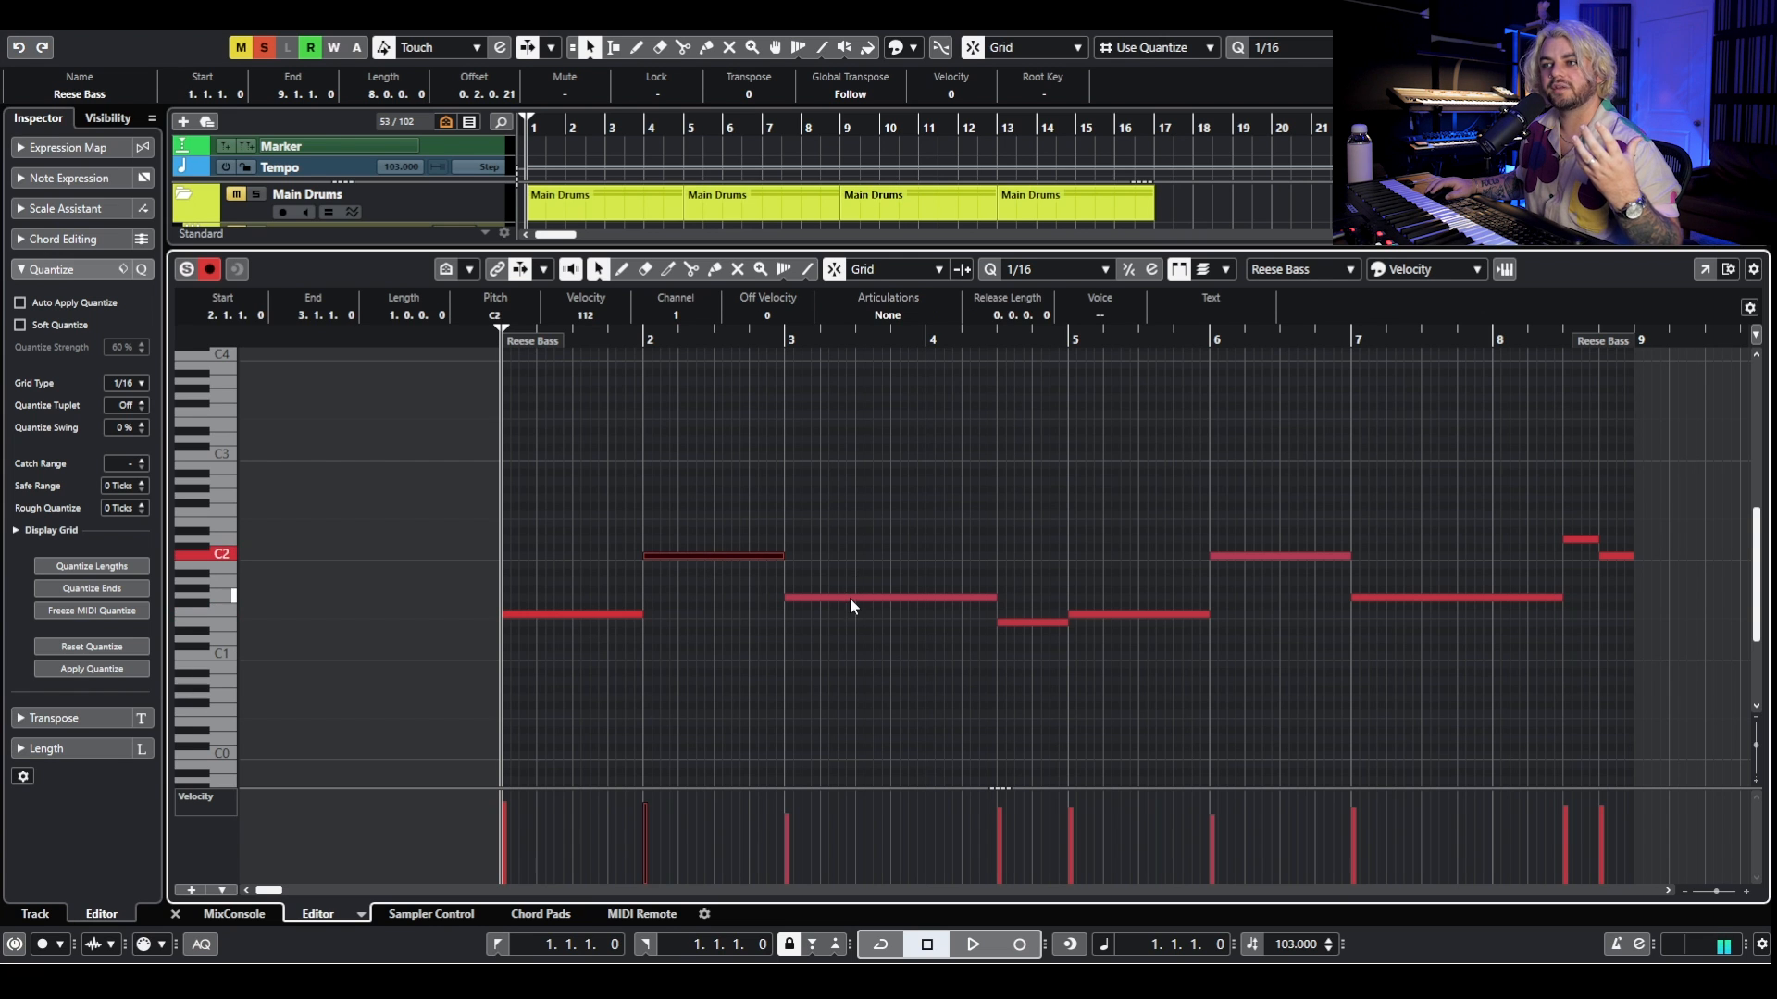
pyautogui.click(1053, 622)
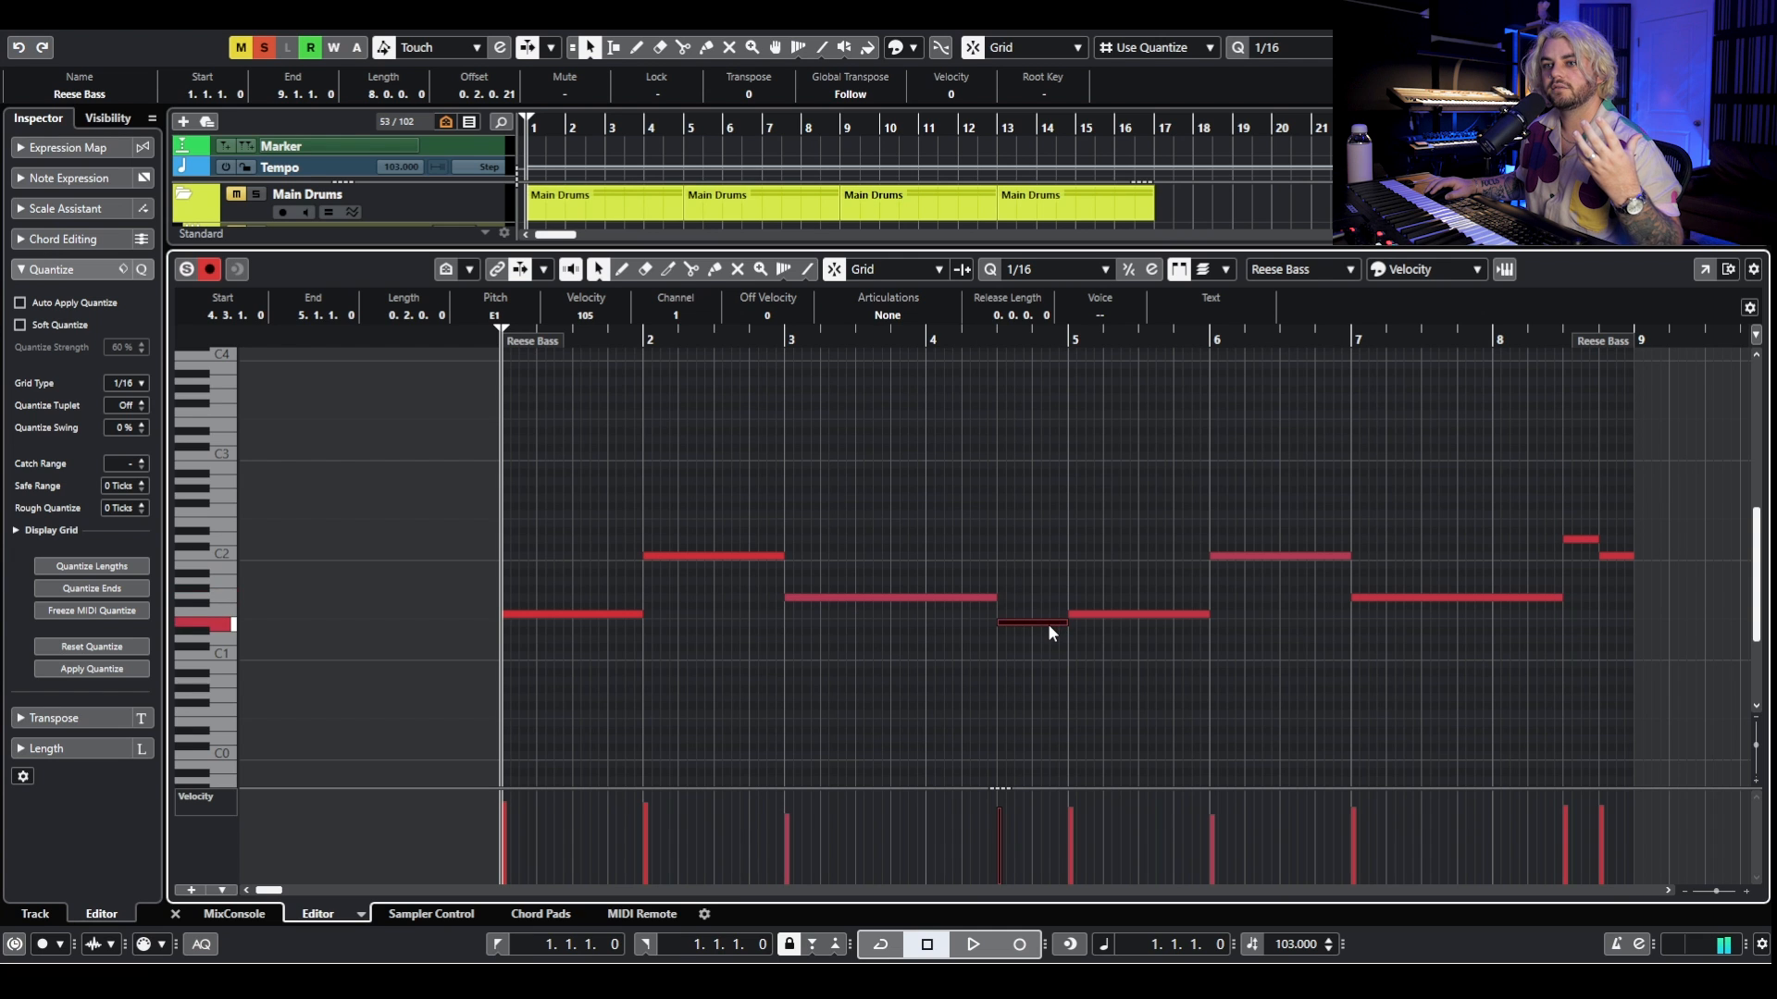
pyautogui.click(1118, 615)
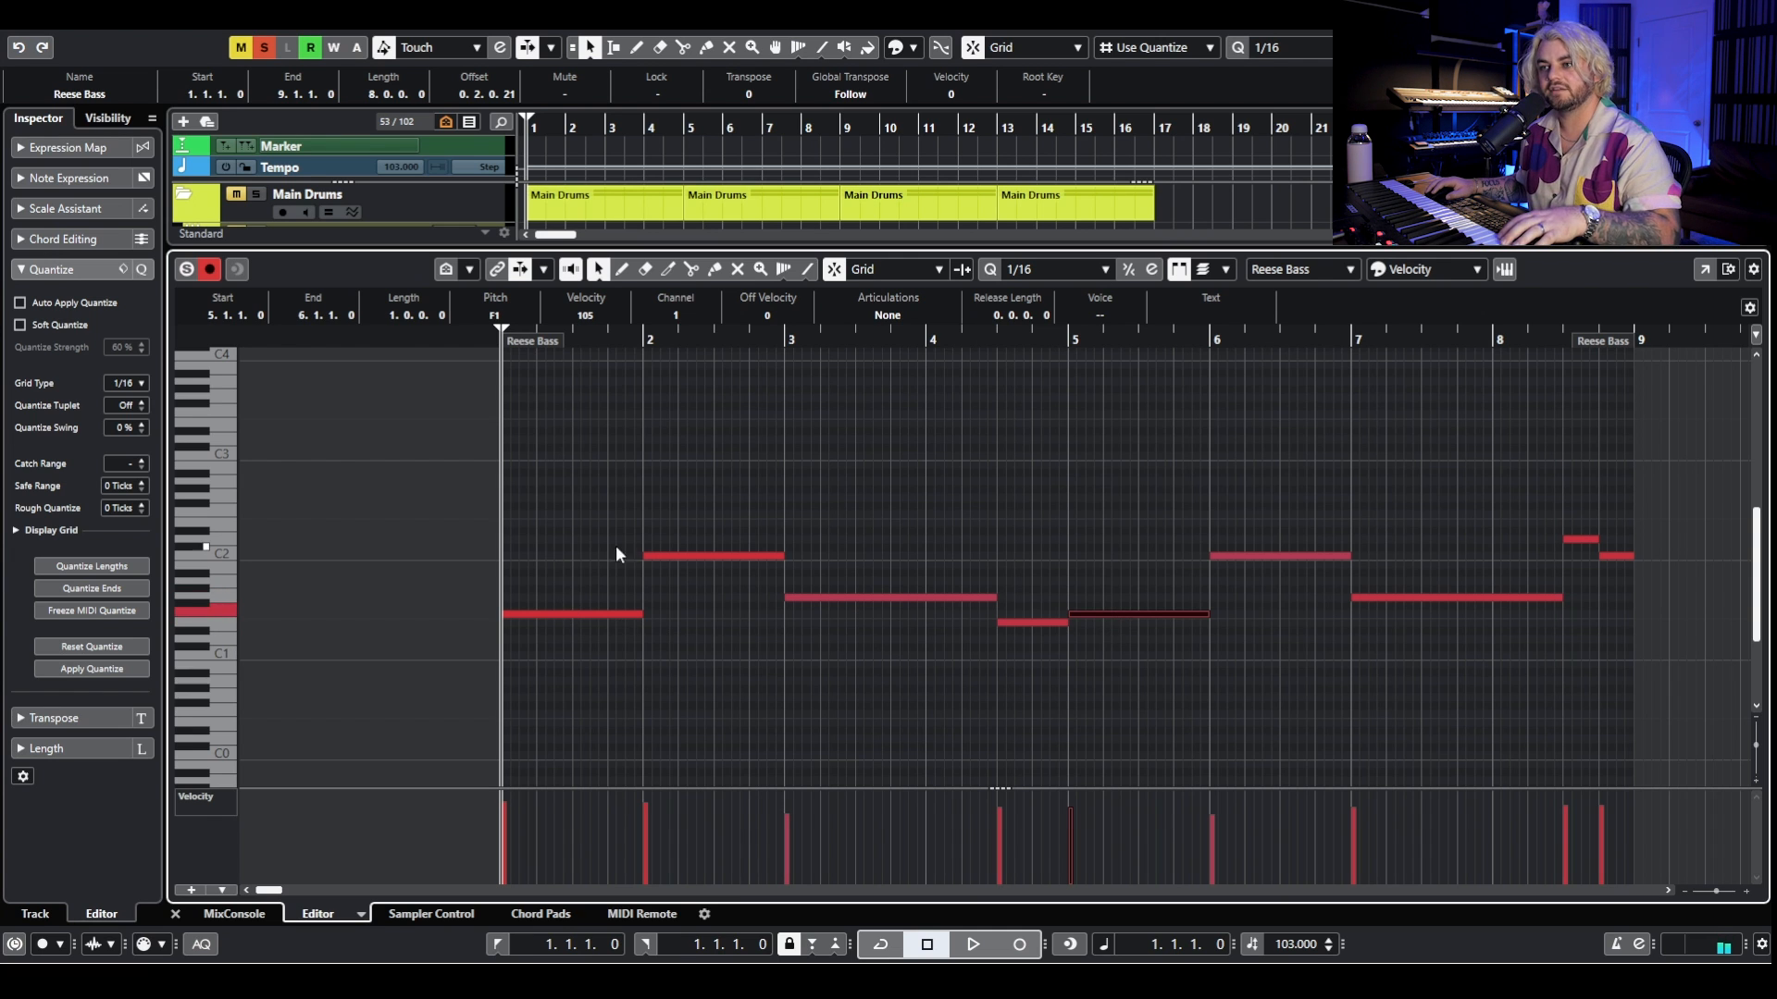
pyautogui.click(587, 613)
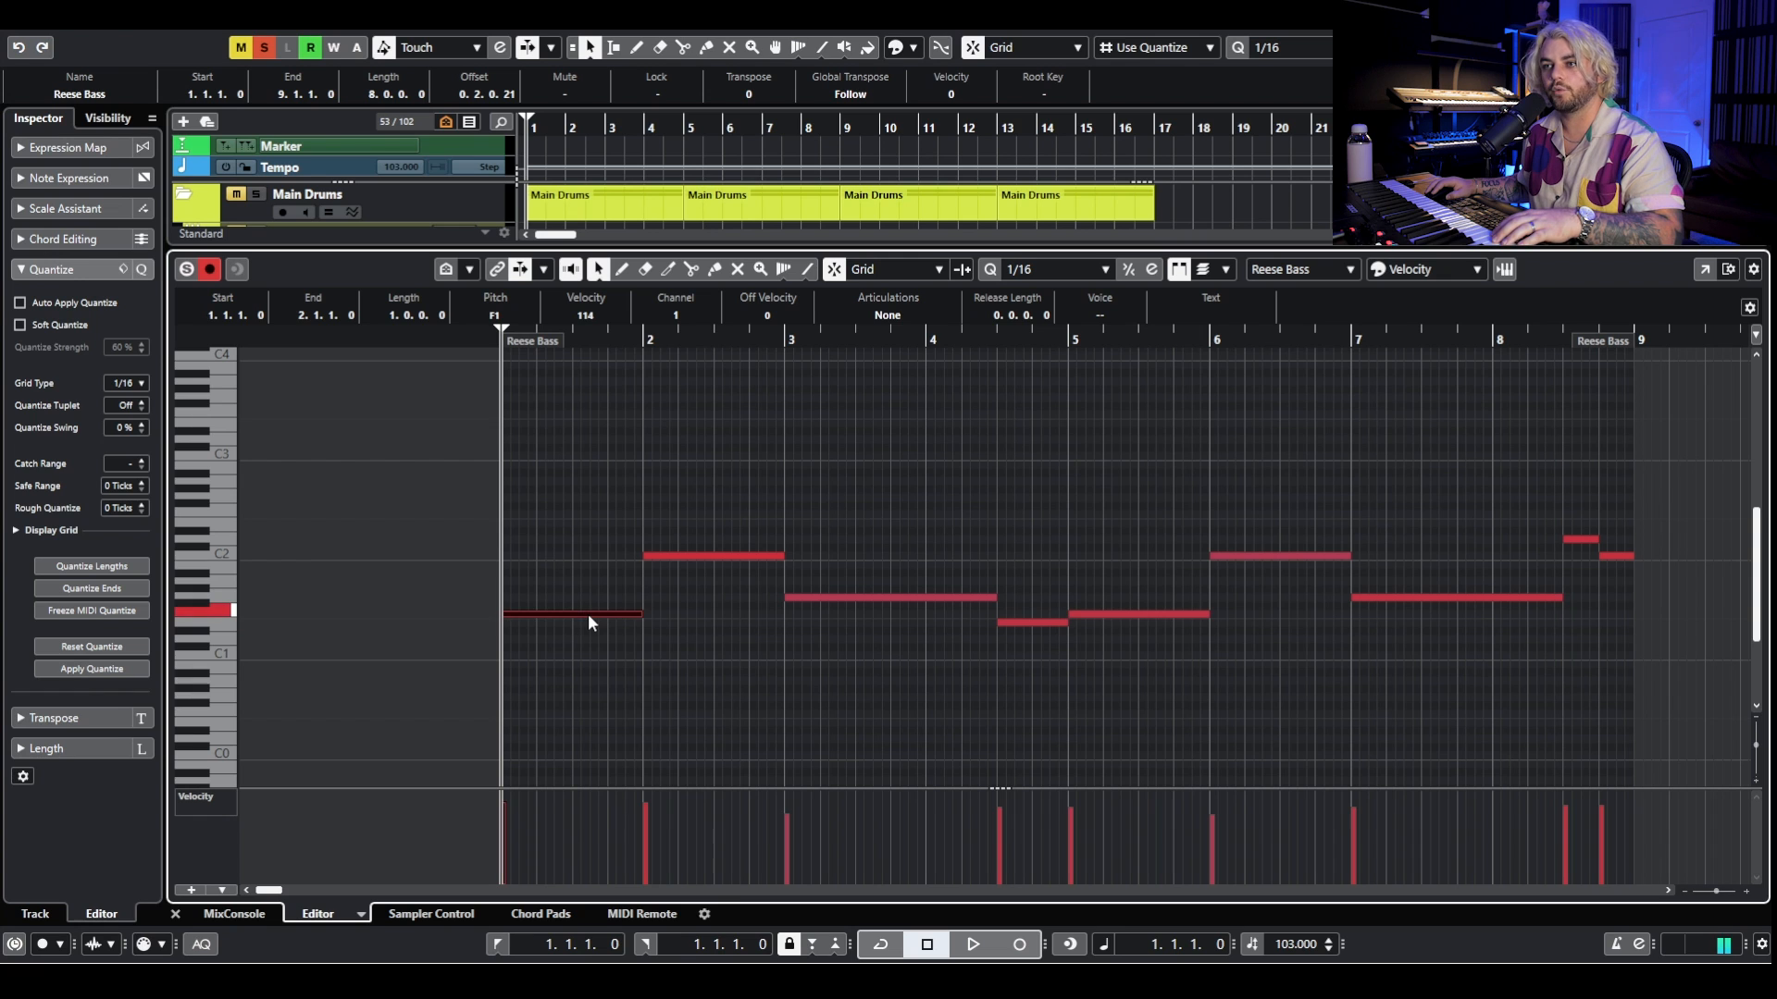
pyautogui.click(707, 555)
pyautogui.click(853, 597)
pyautogui.click(1046, 622)
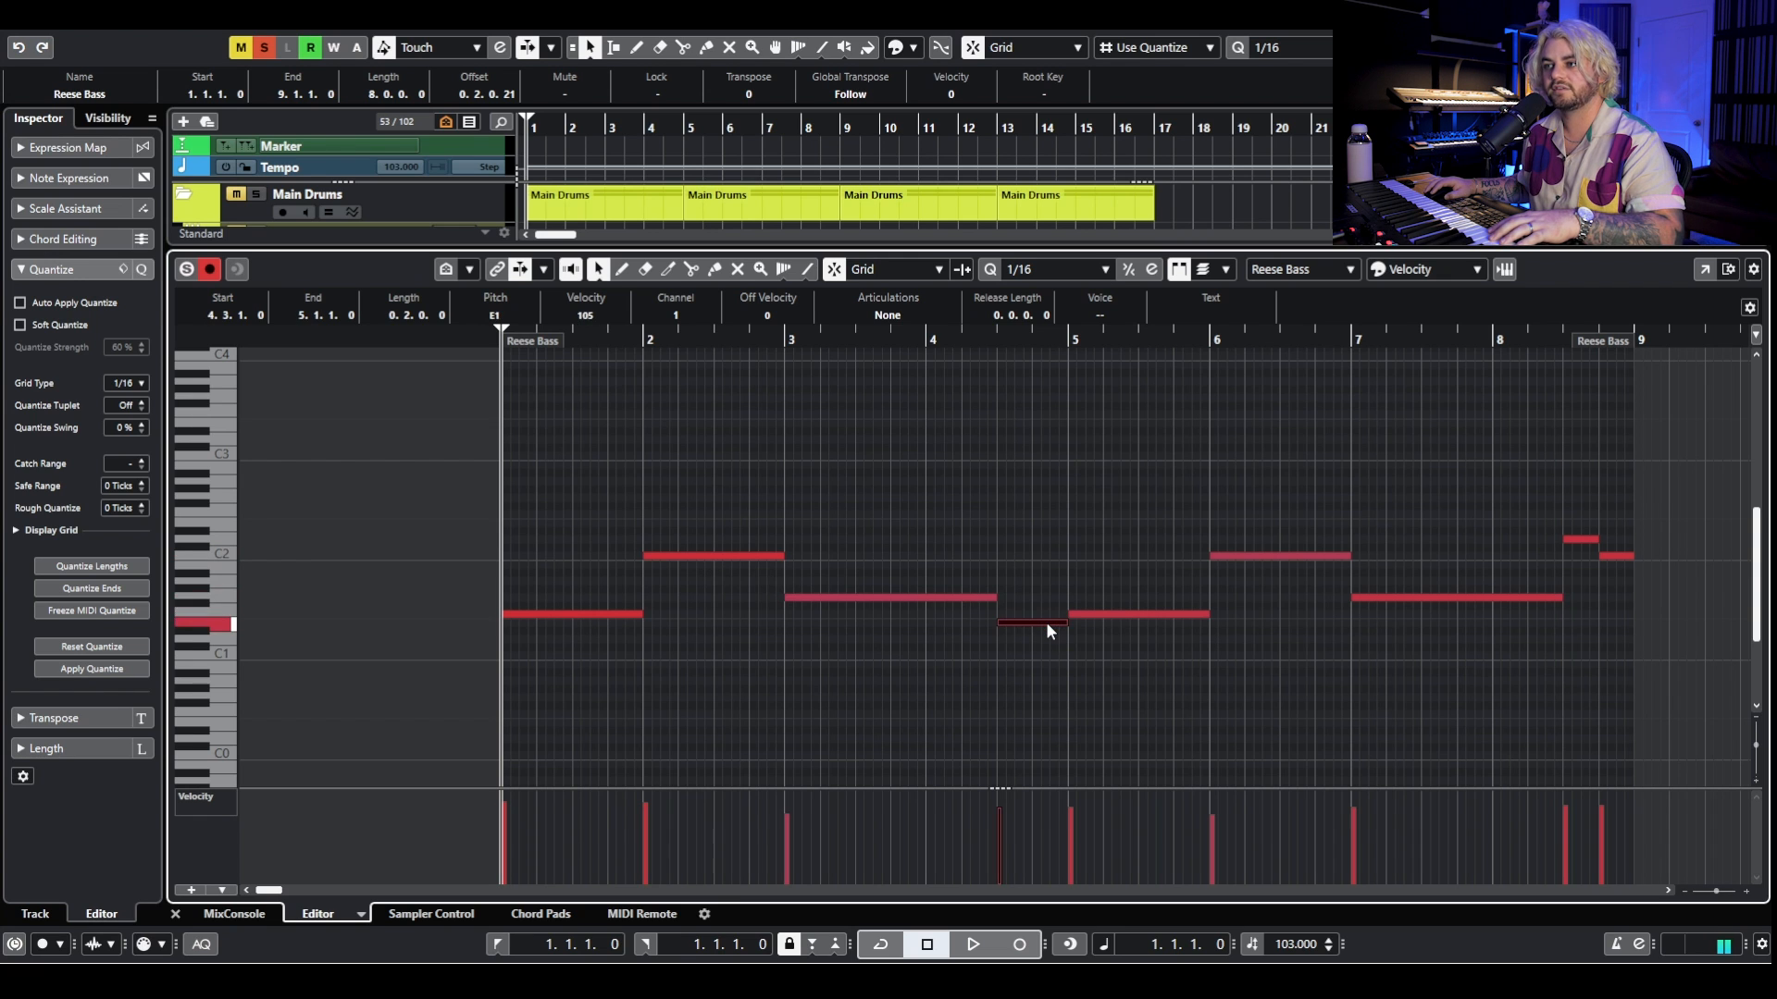
pyautogui.press('Return')
pyautogui.click(752, 623)
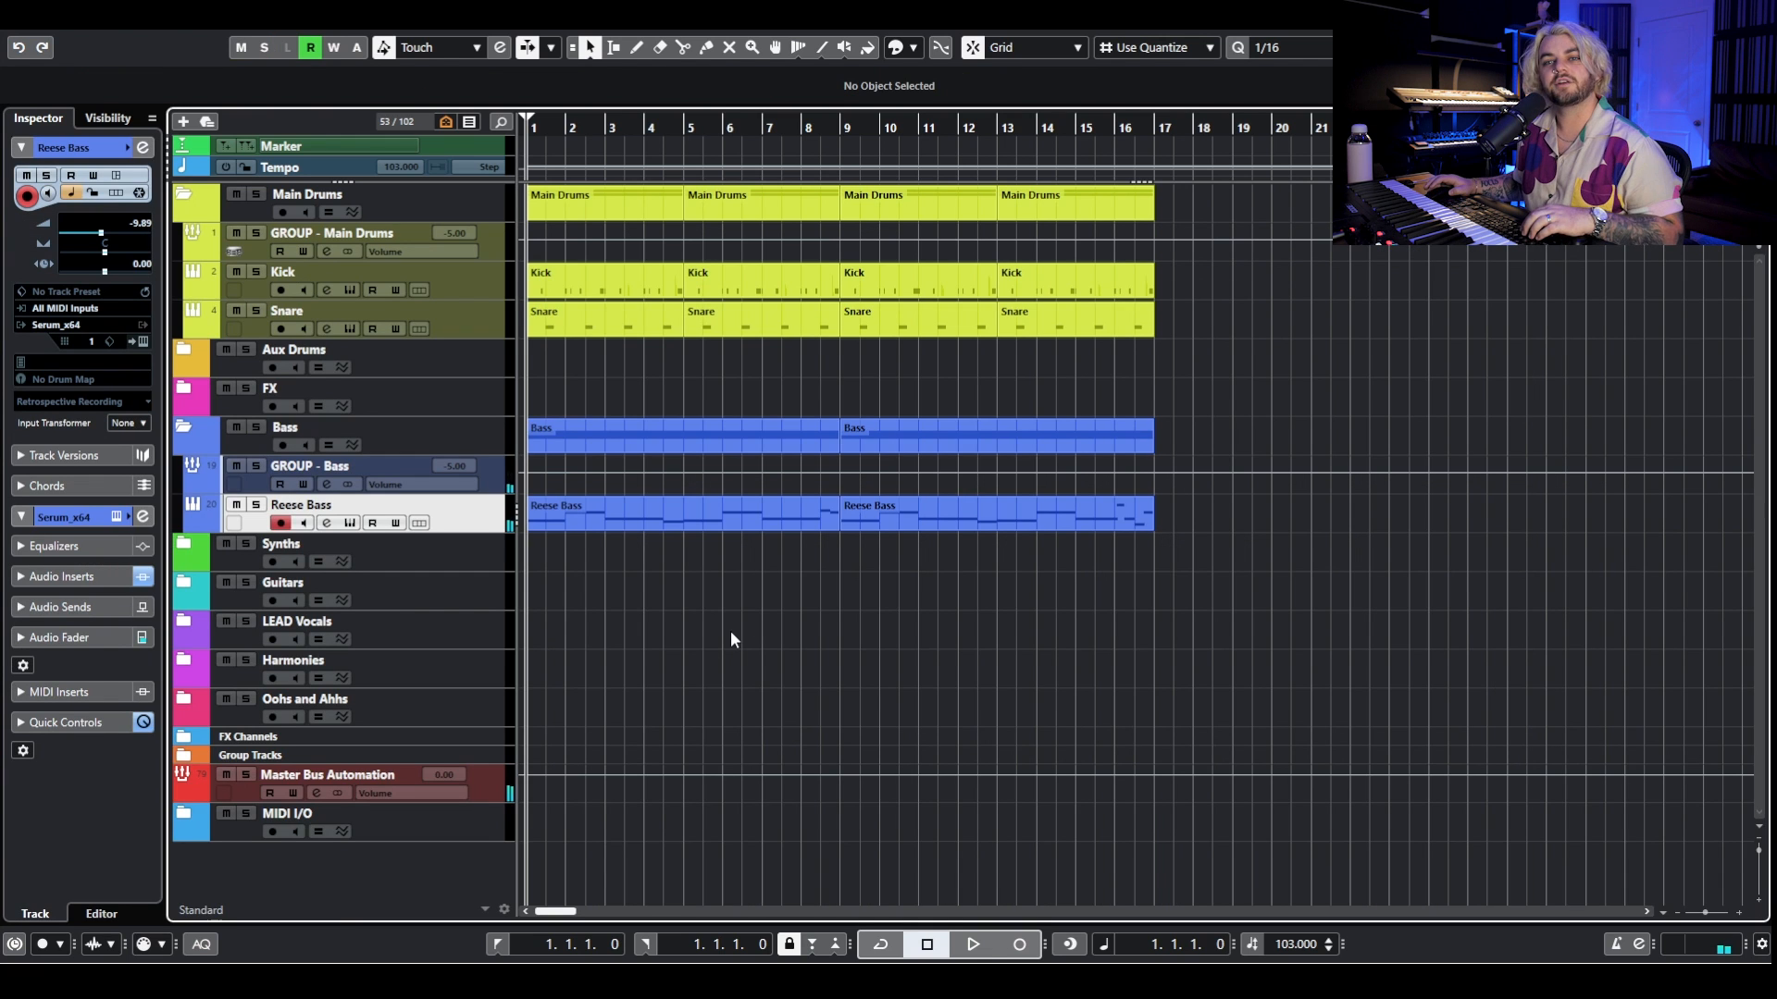
# Play back the drums with the Reese Bass, and examine the preset list and FX page of the bass's Serum instrument.
pyautogui.press('space')
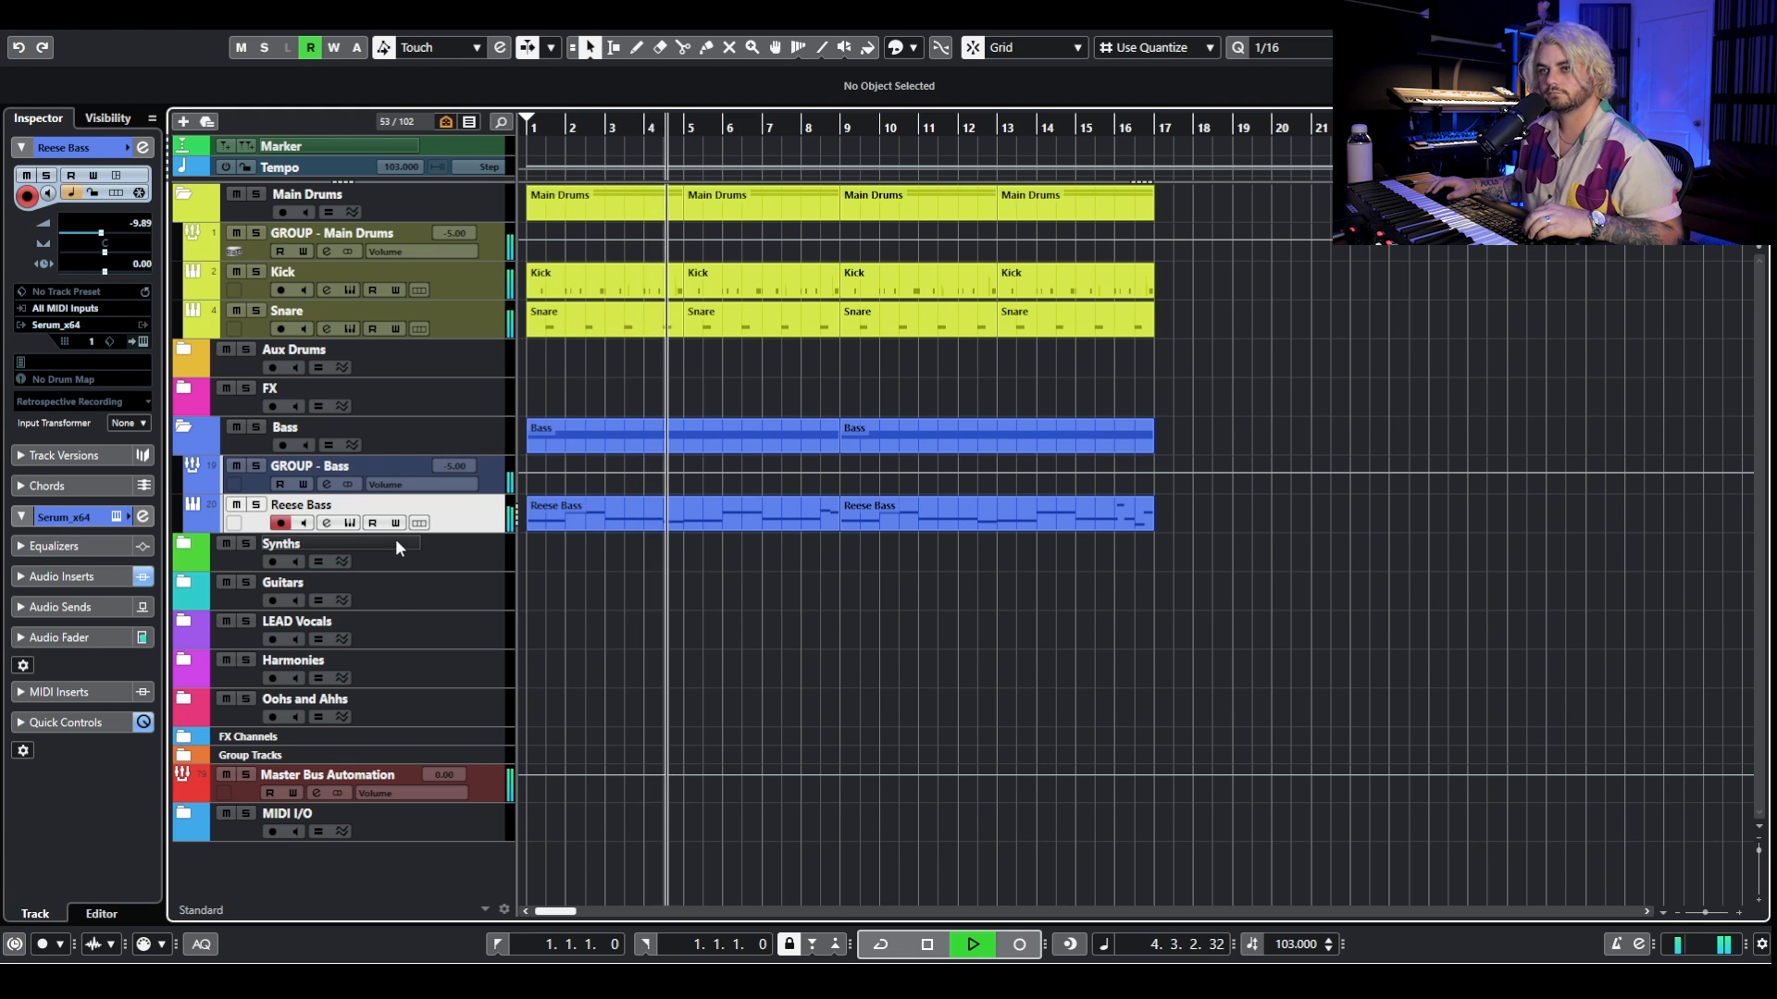
pyautogui.press('space')
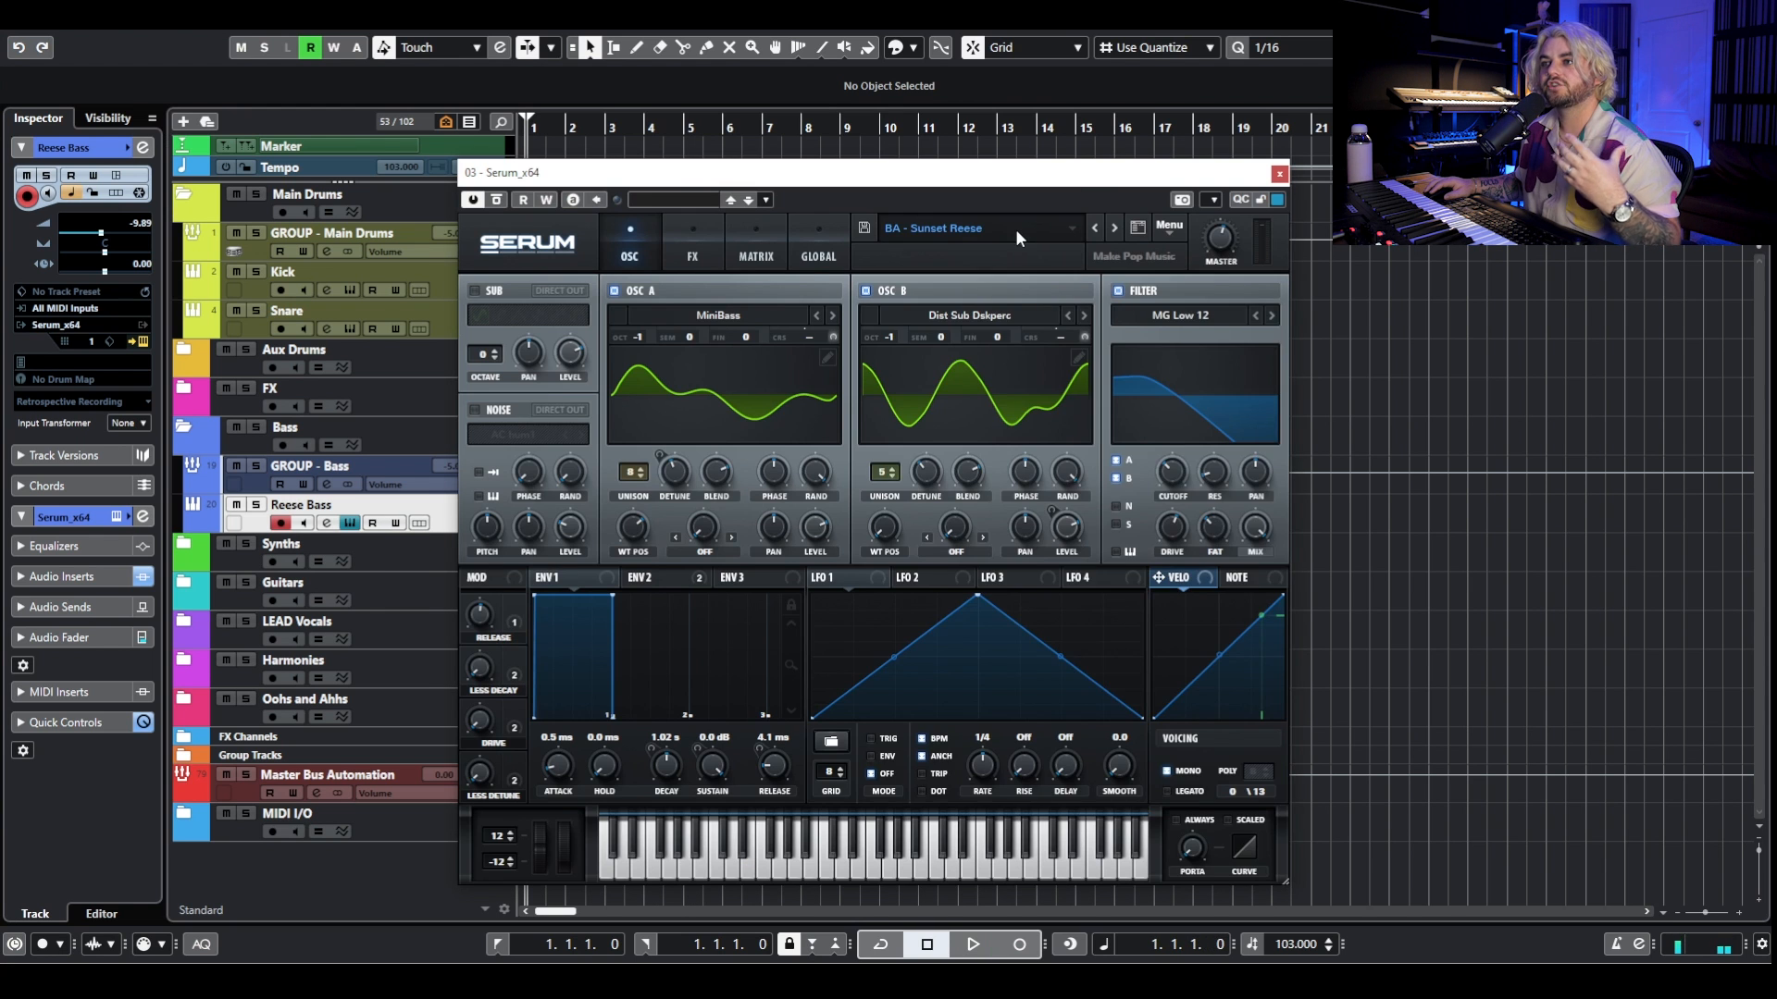
pyautogui.click(1015, 230)
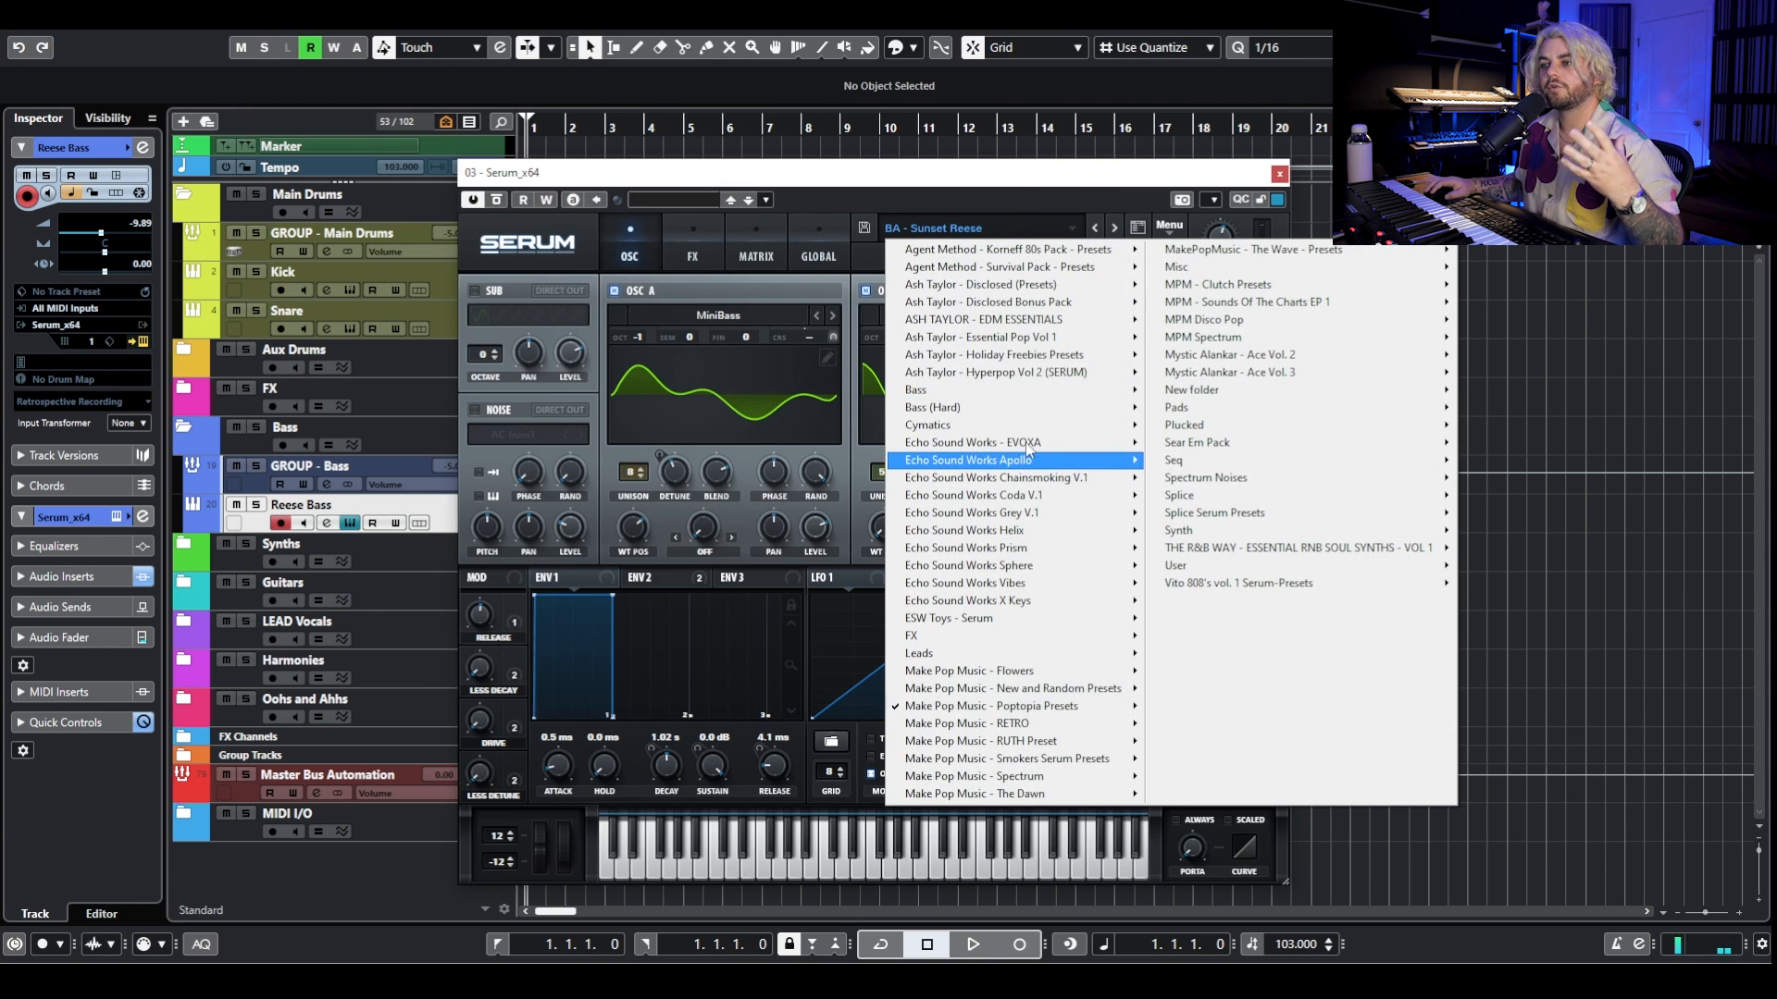
pyautogui.click(1015, 181)
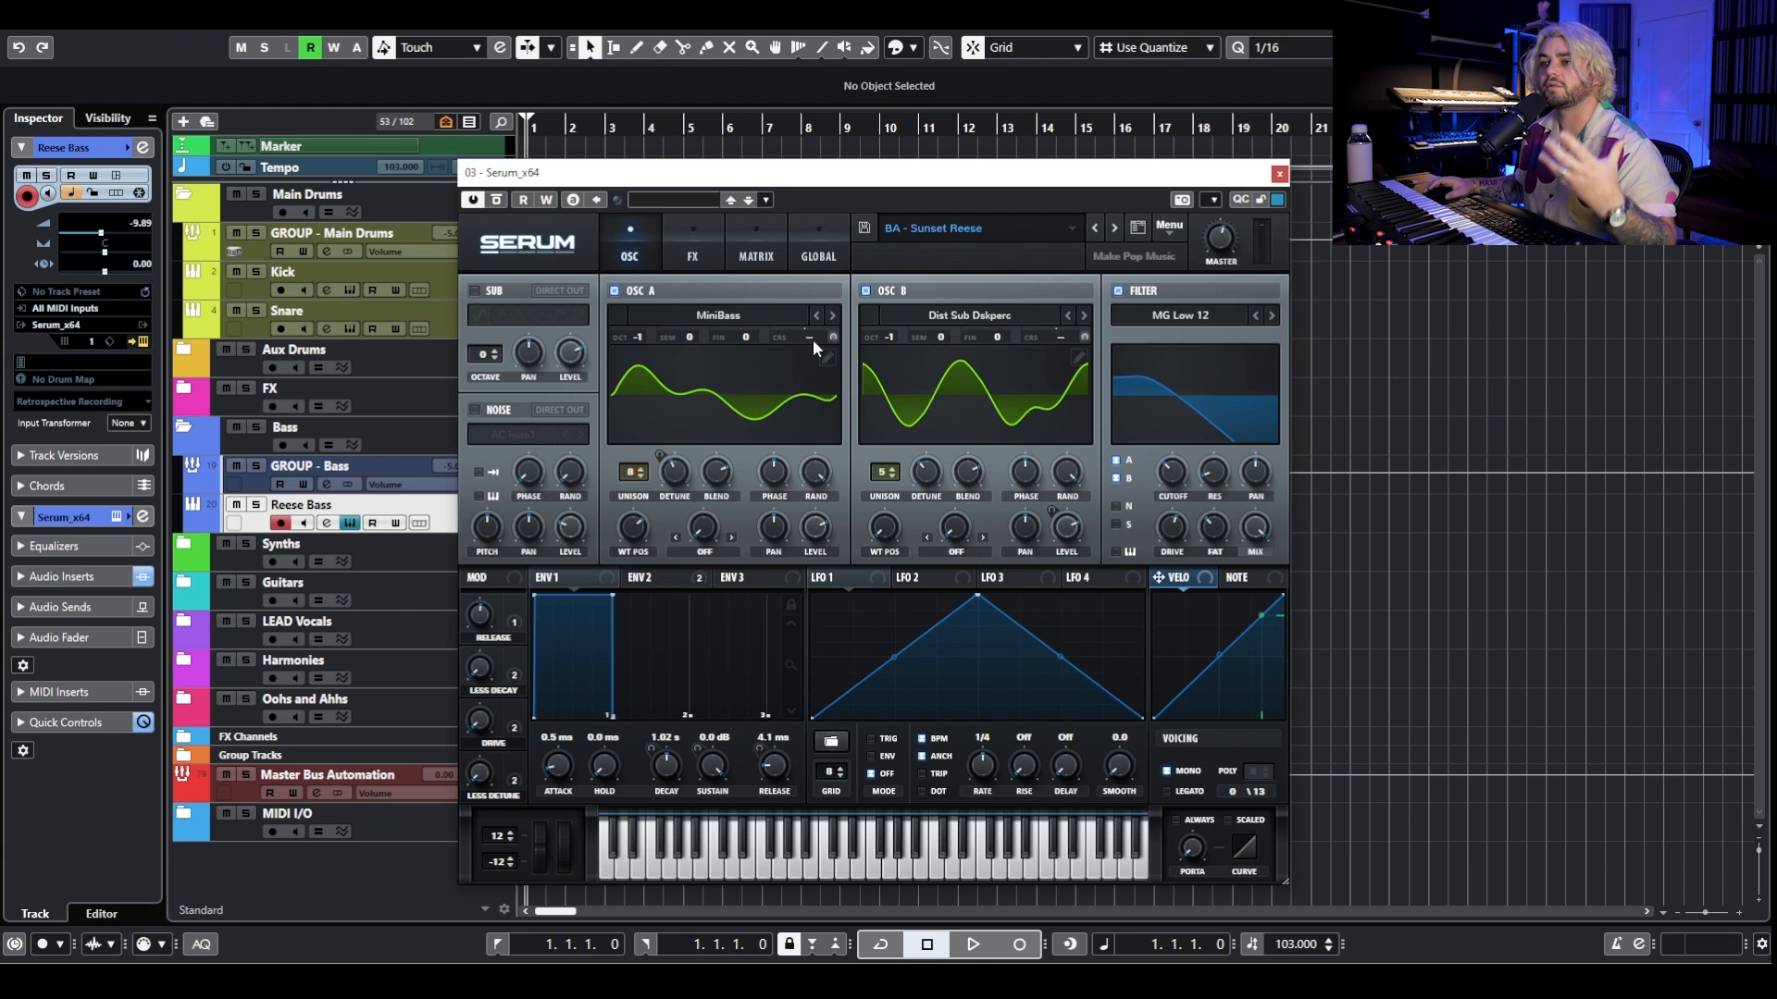
pyautogui.click(674, 258)
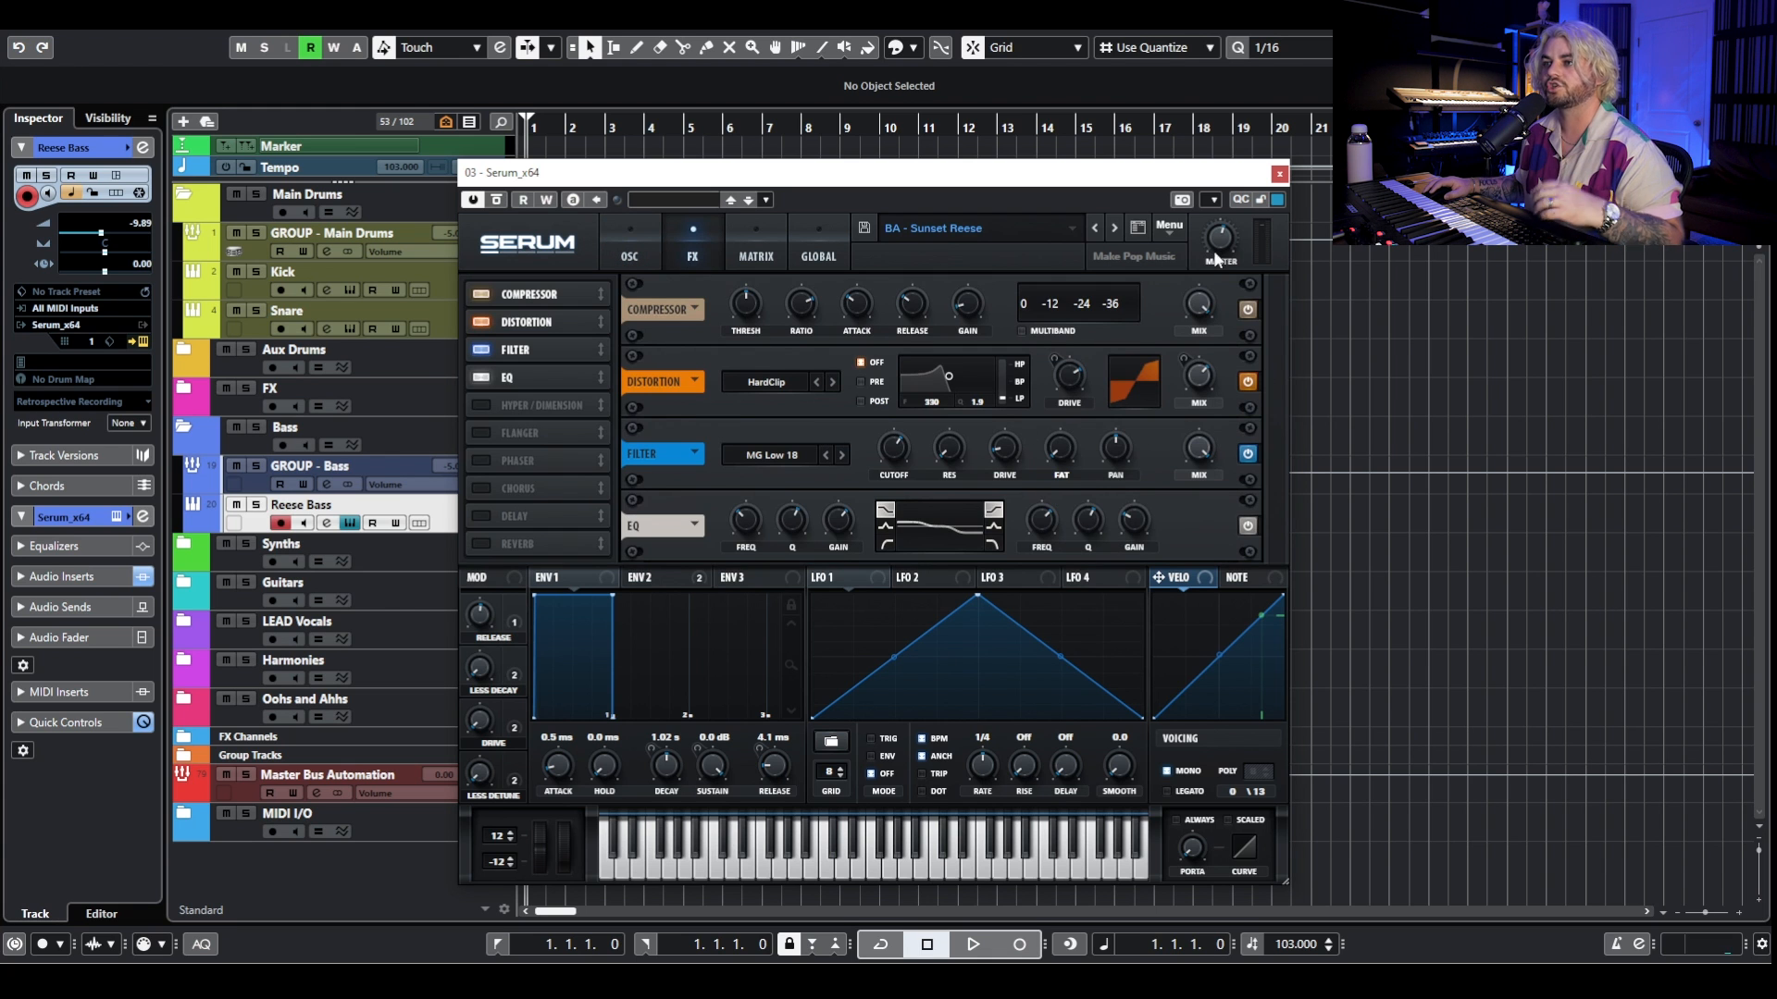
pyautogui.click(1280, 177)
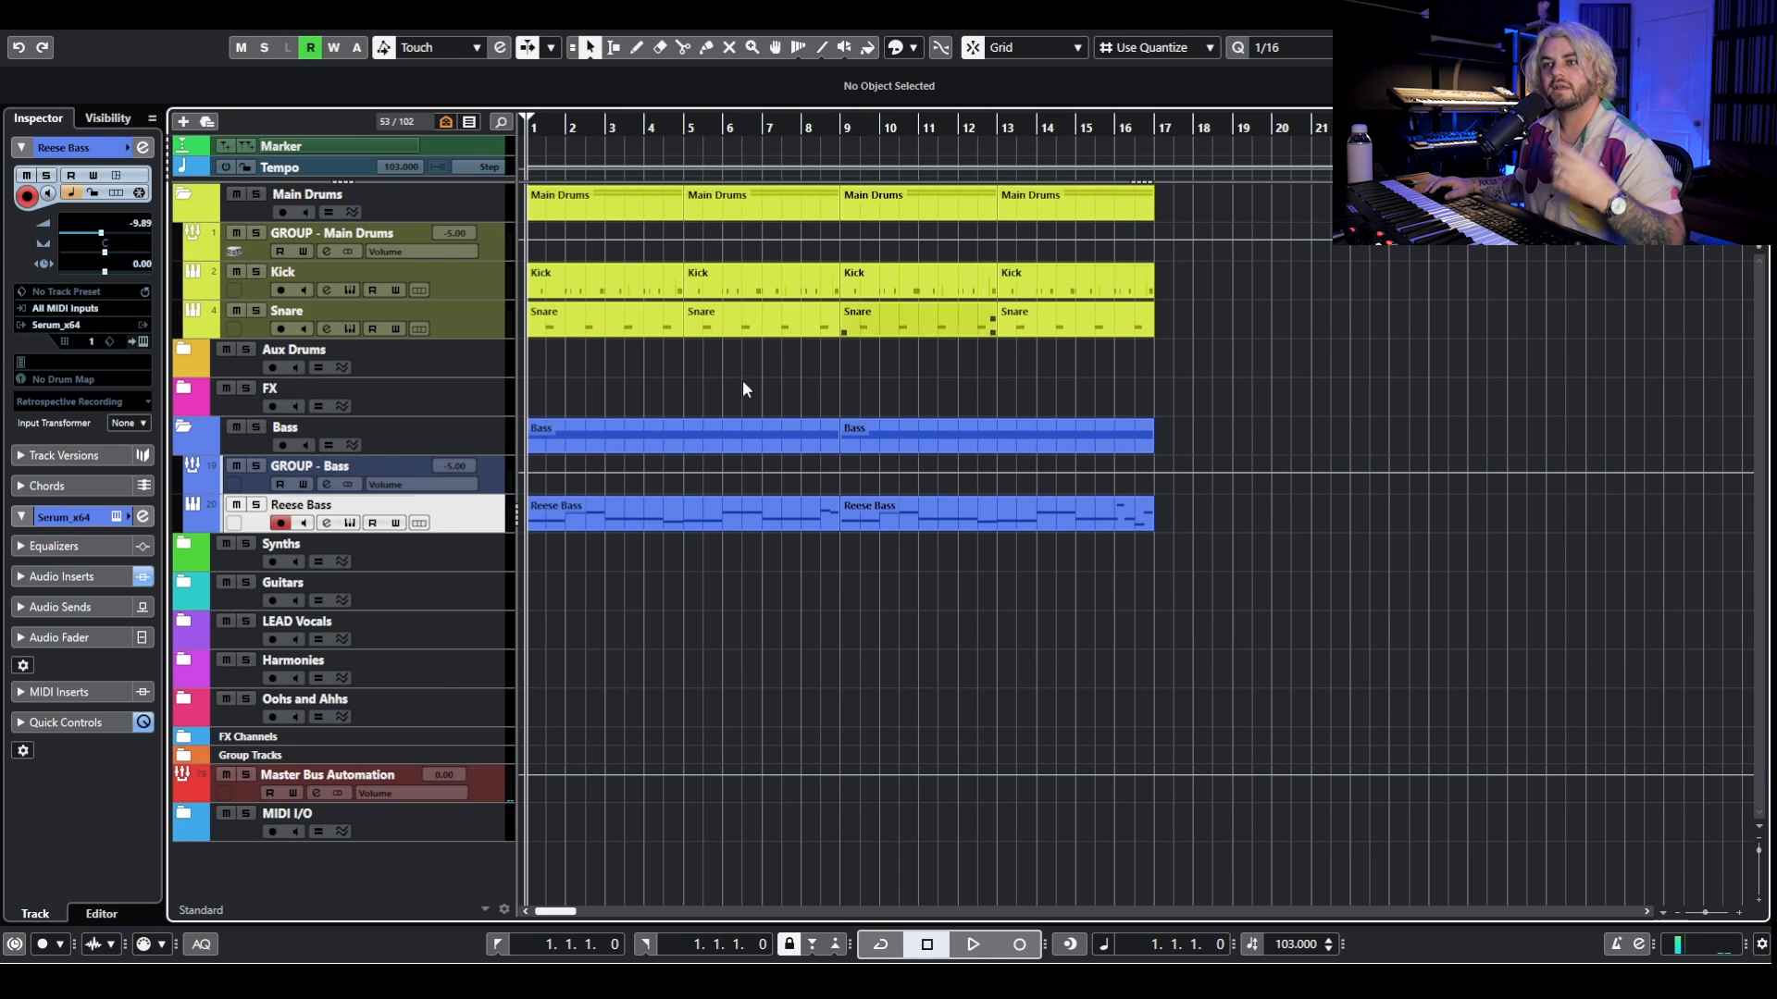
# Open the Reese Bass channel settings and examine its Kickstart 2 sidechain insert during playback.
pyautogui.click(326, 523)
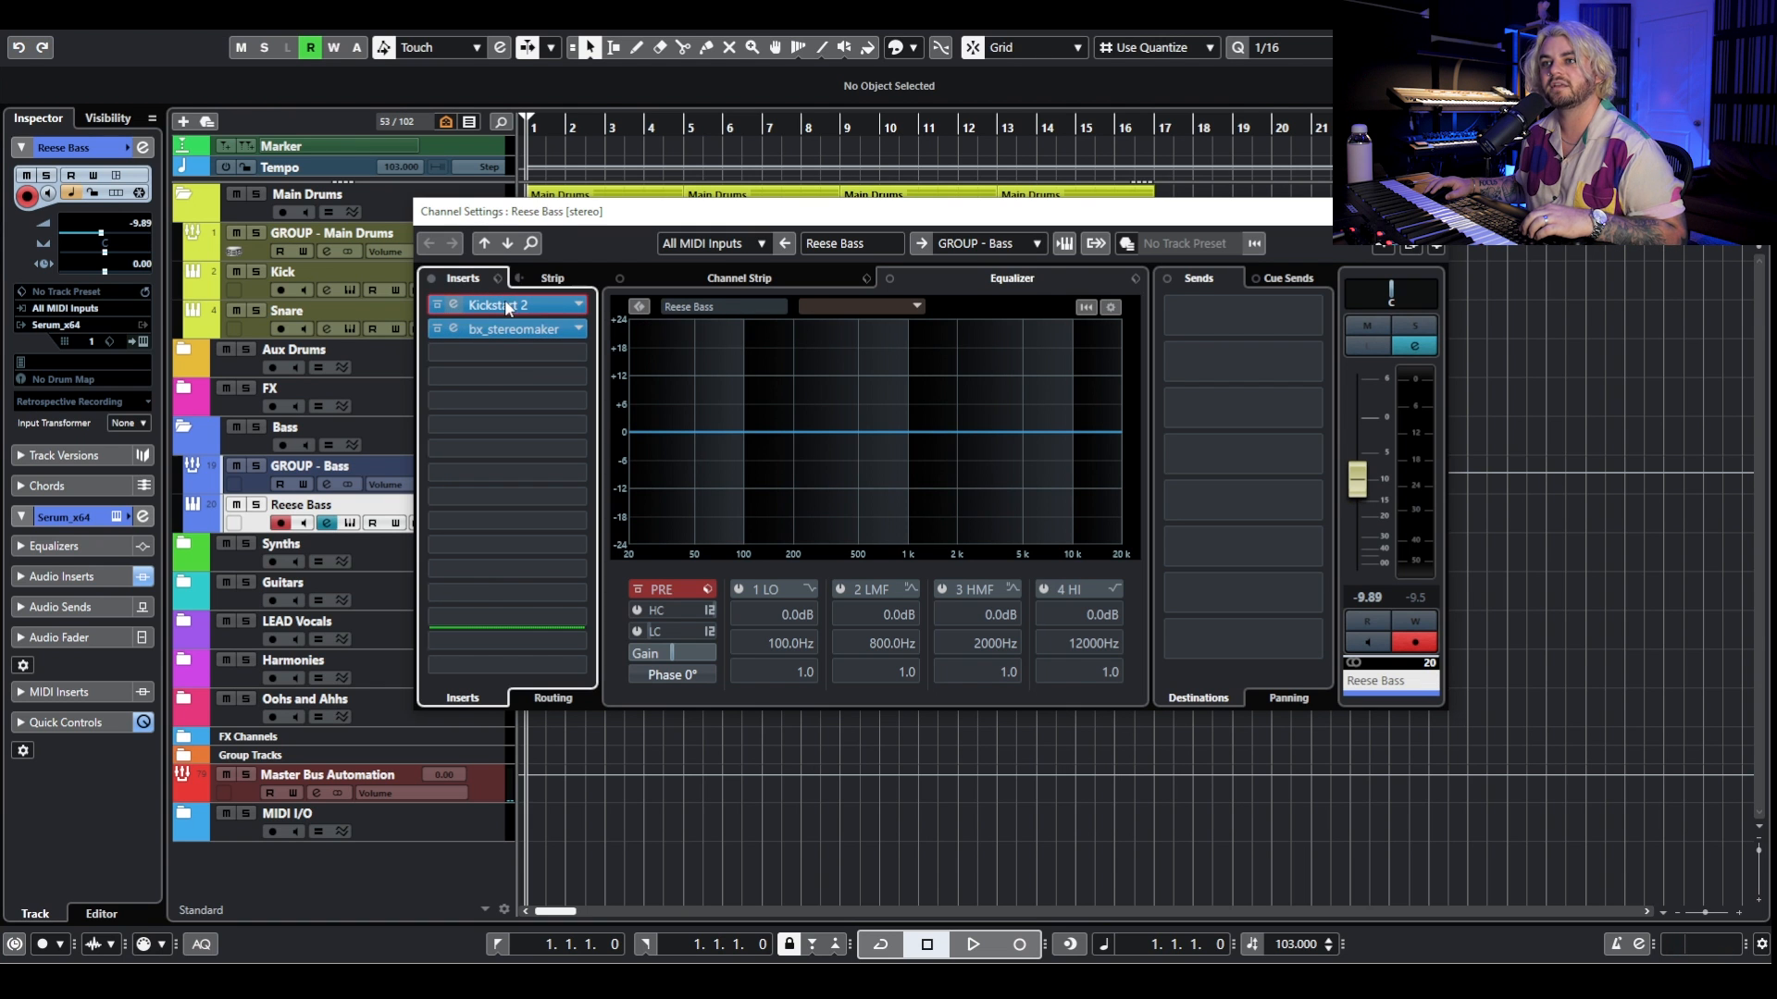
pyautogui.click(504, 301)
pyautogui.moveTo(1548, 314); pyautogui.dragTo(739, 298)
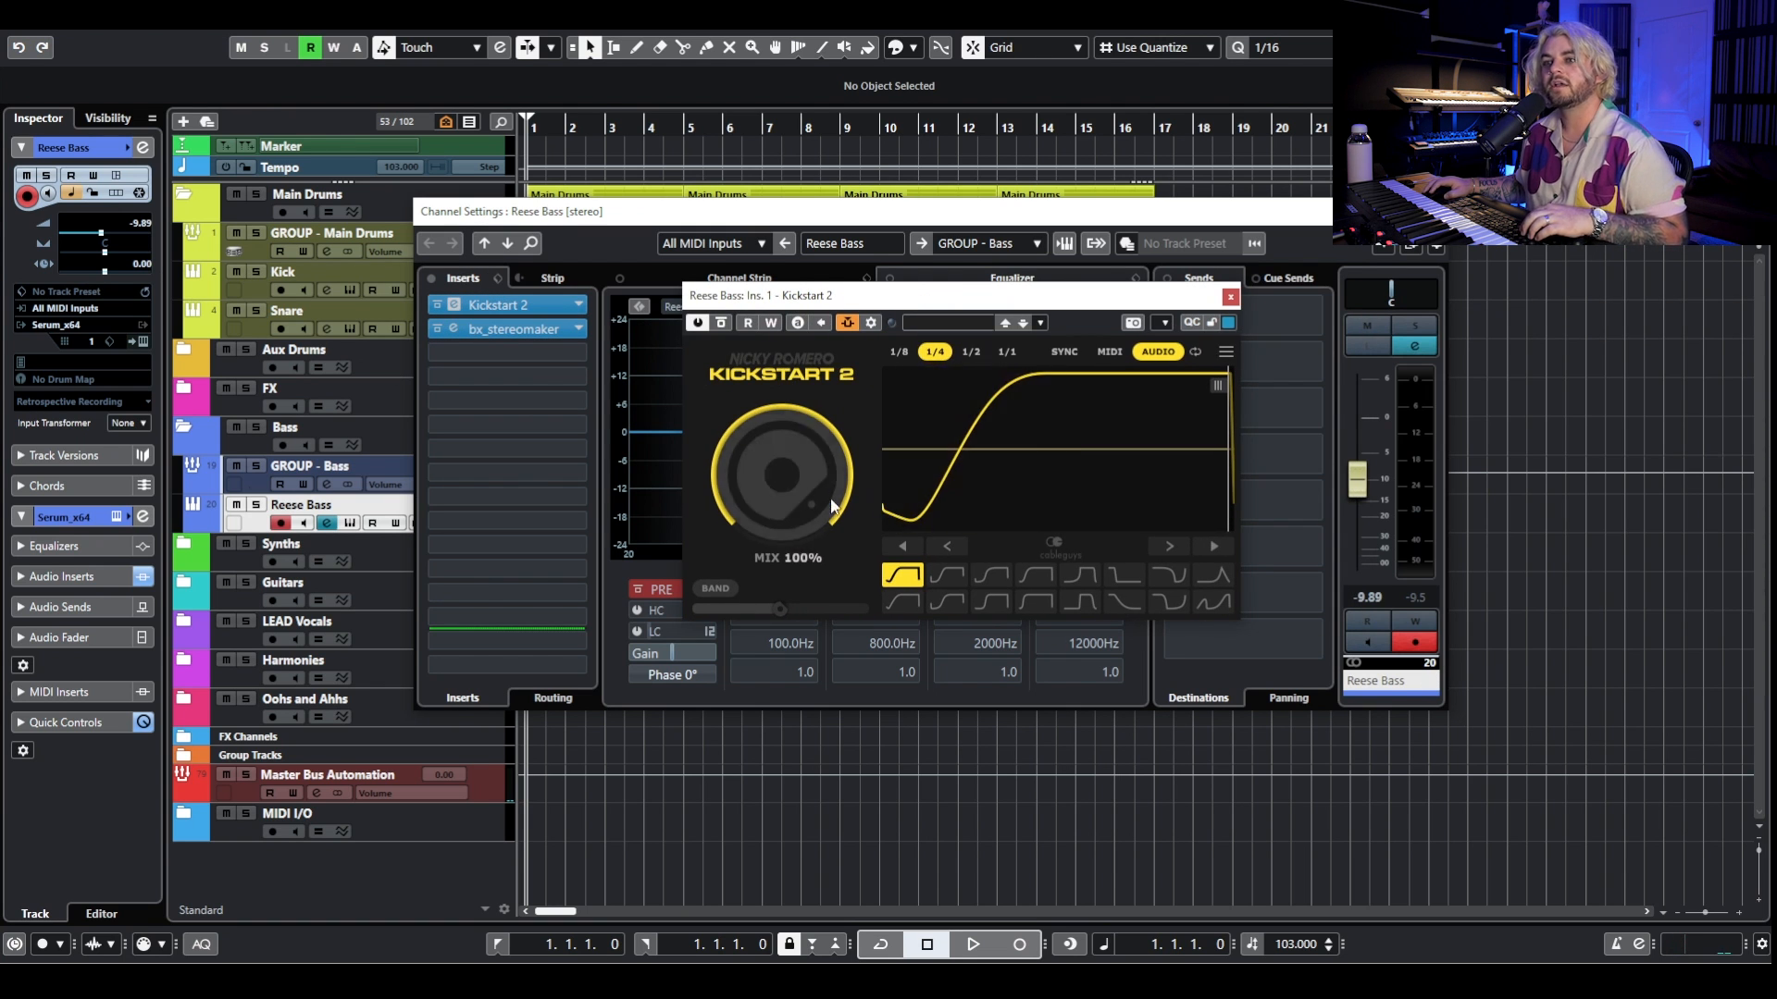
pyautogui.press('space')
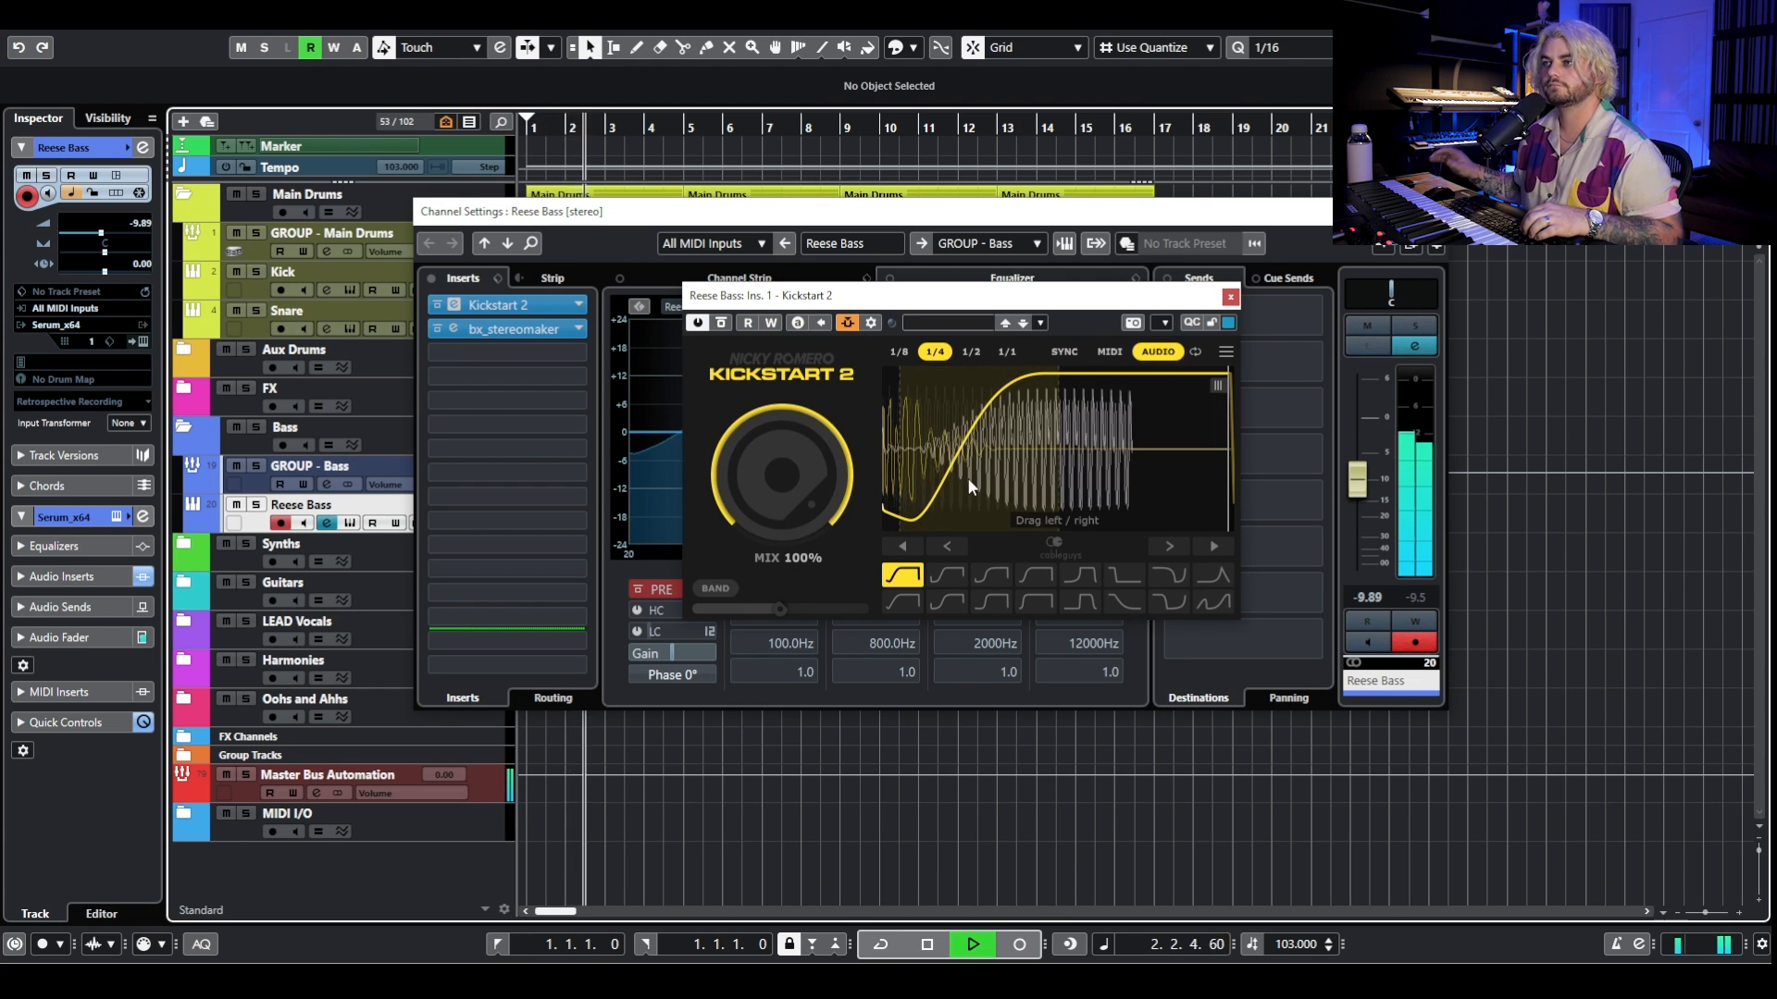
pyautogui.press('space')
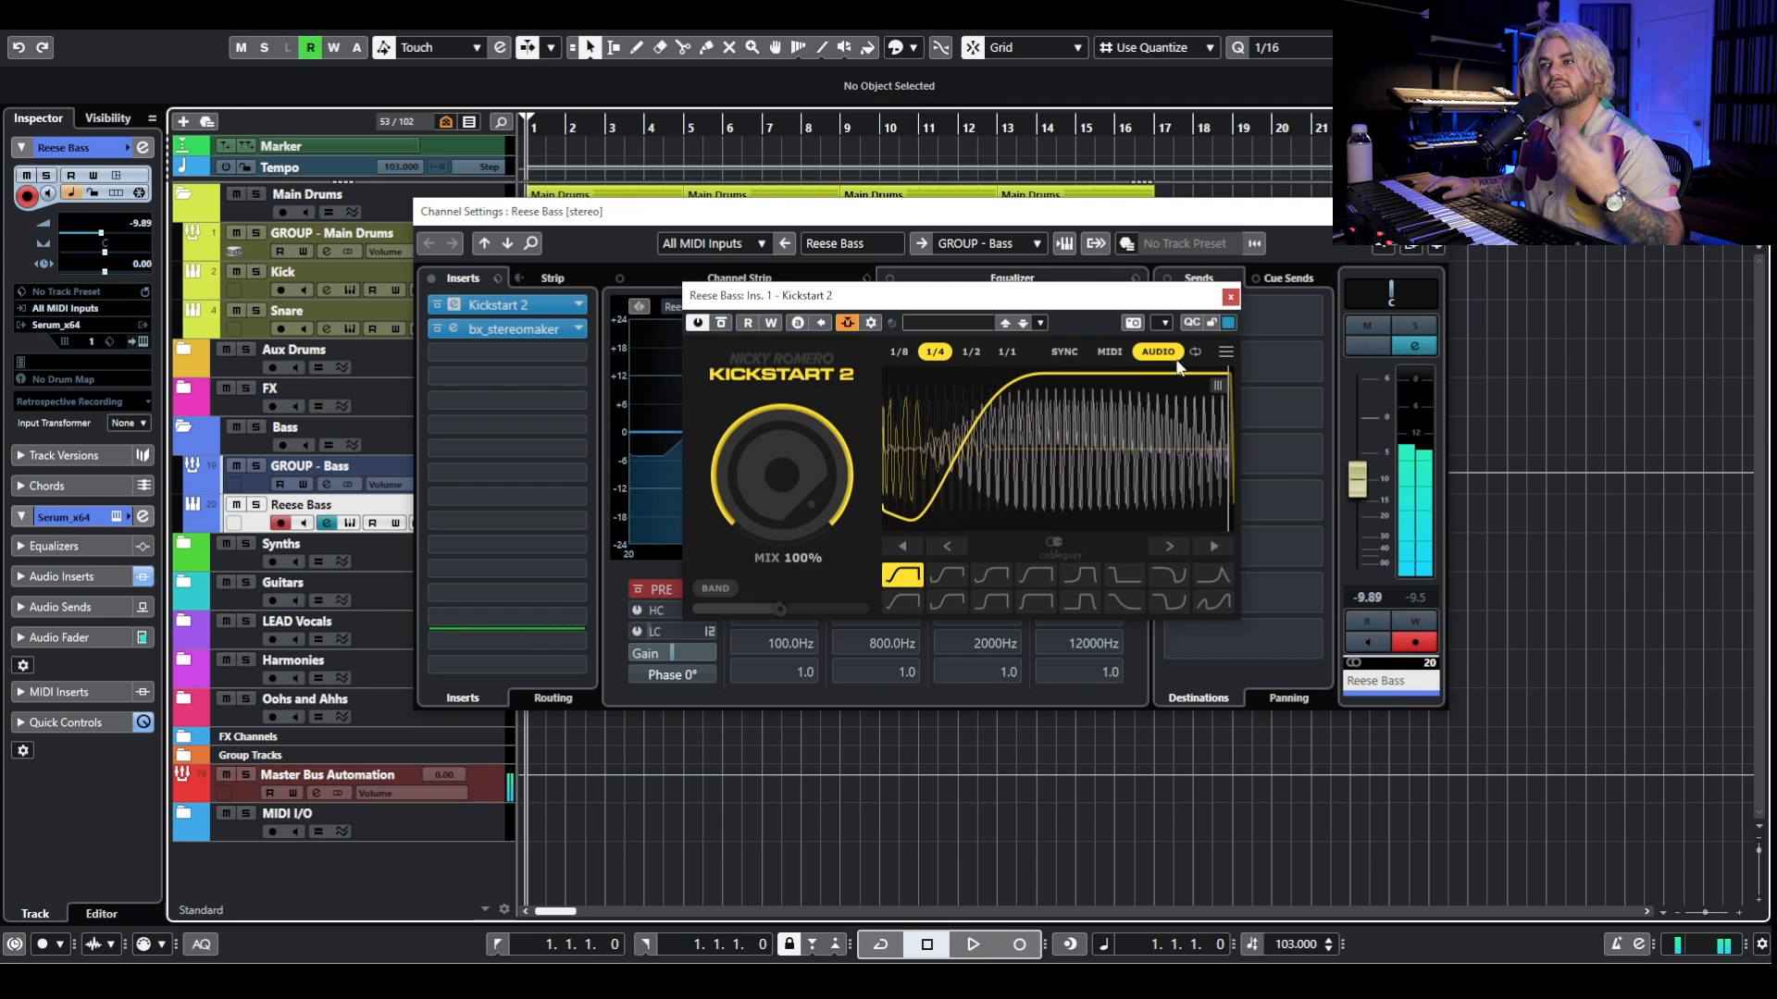
# Inspect the bx_stereomaker insert on the Reese Bass, and close the plug-in and the channel settings.
pyautogui.click(1230, 296)
pyautogui.click(505, 329)
pyautogui.moveTo(1645, 332); pyautogui.dragTo(718, 280)
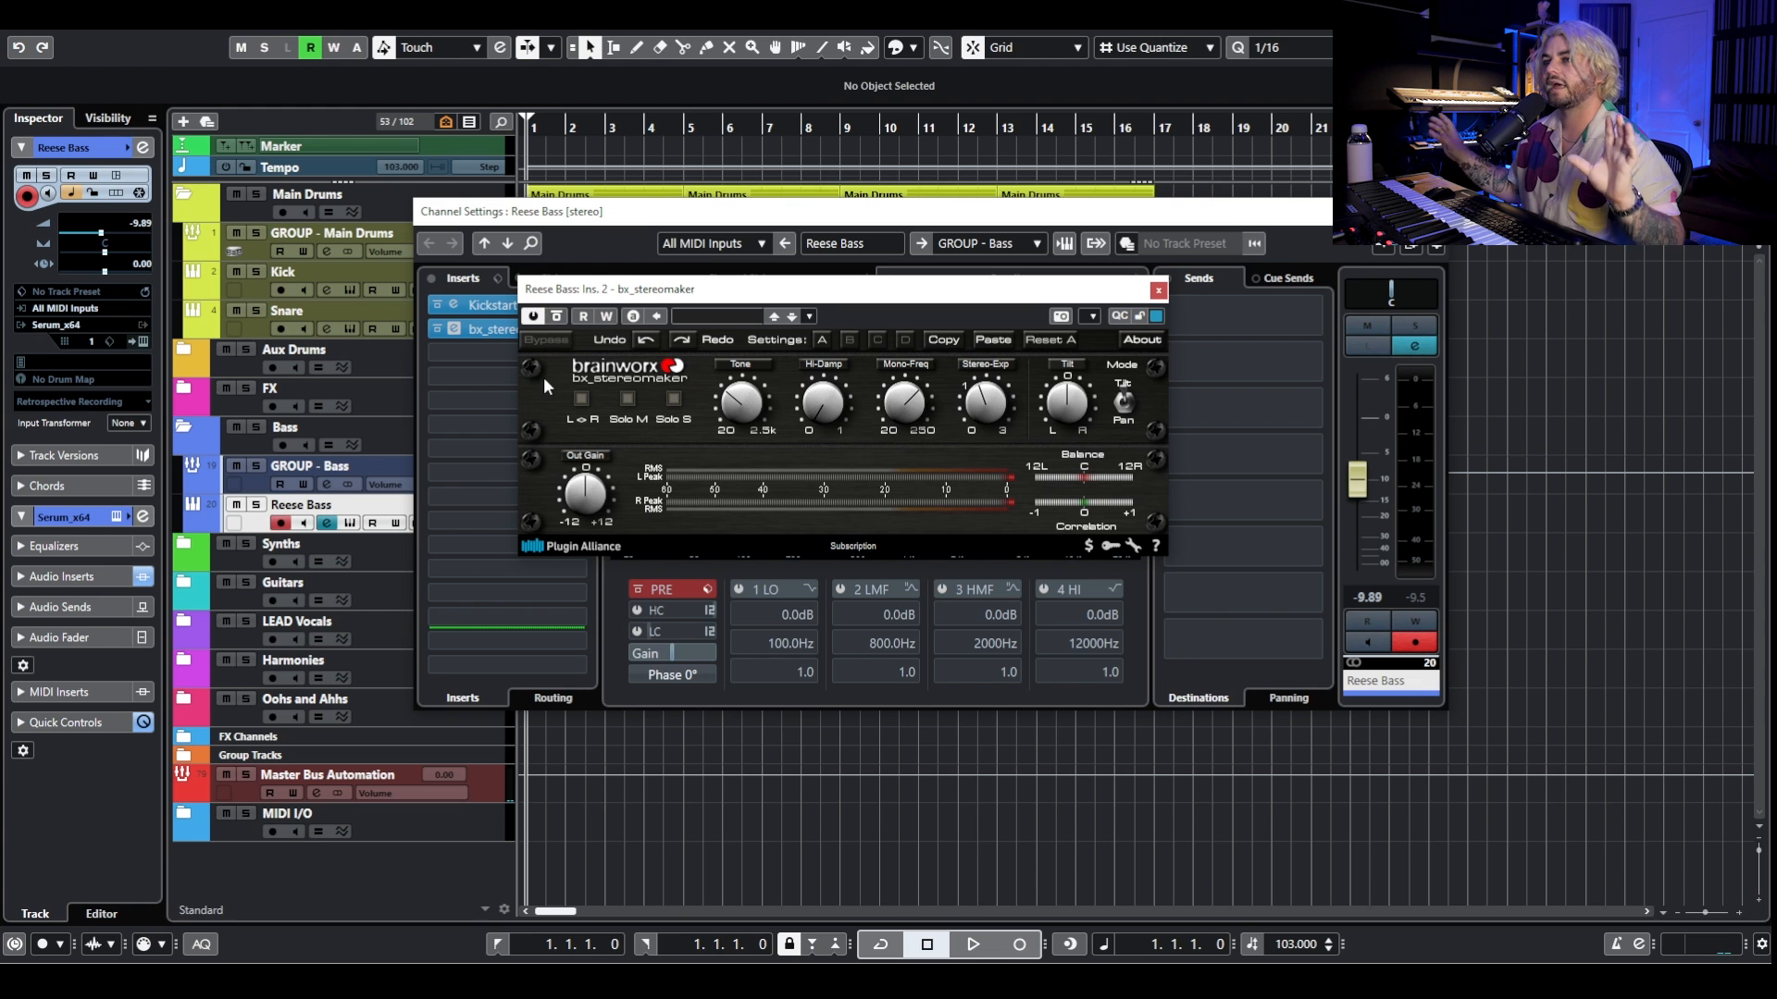
pyautogui.click(1157, 290)
pyautogui.click(1426, 212)
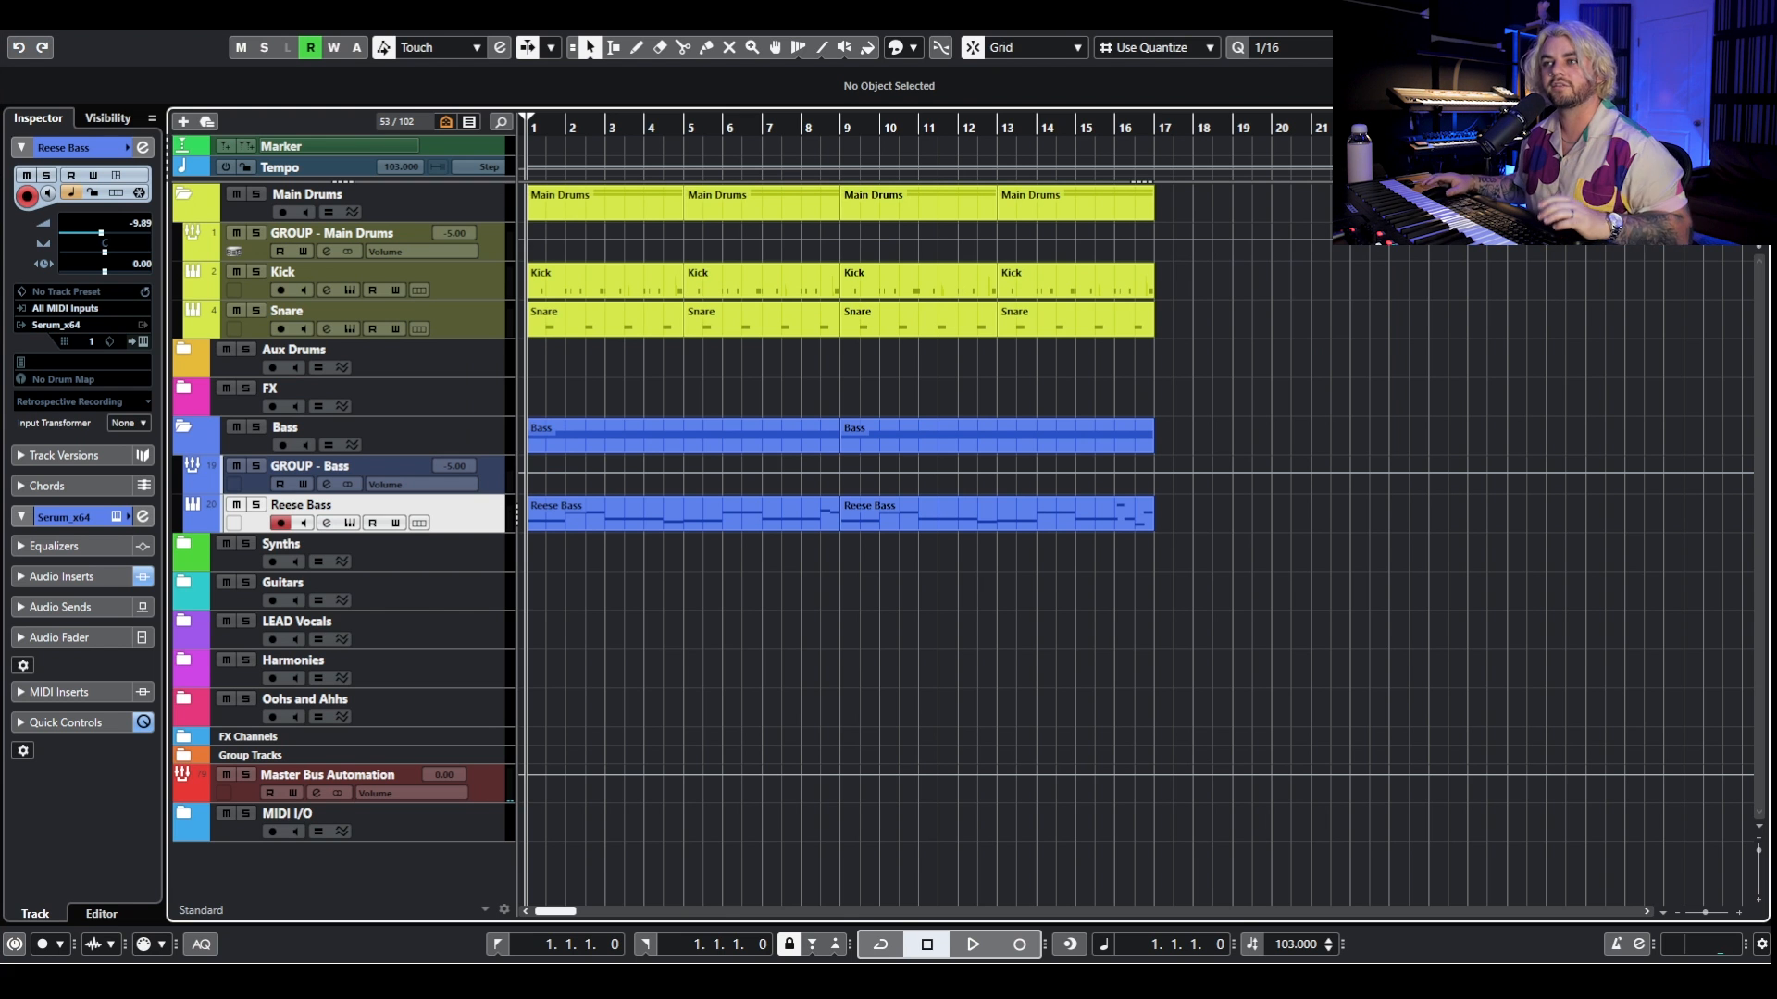
# Open the soloed Mid Pad's Serum instrument and play back the pad.
pyautogui.press('g')
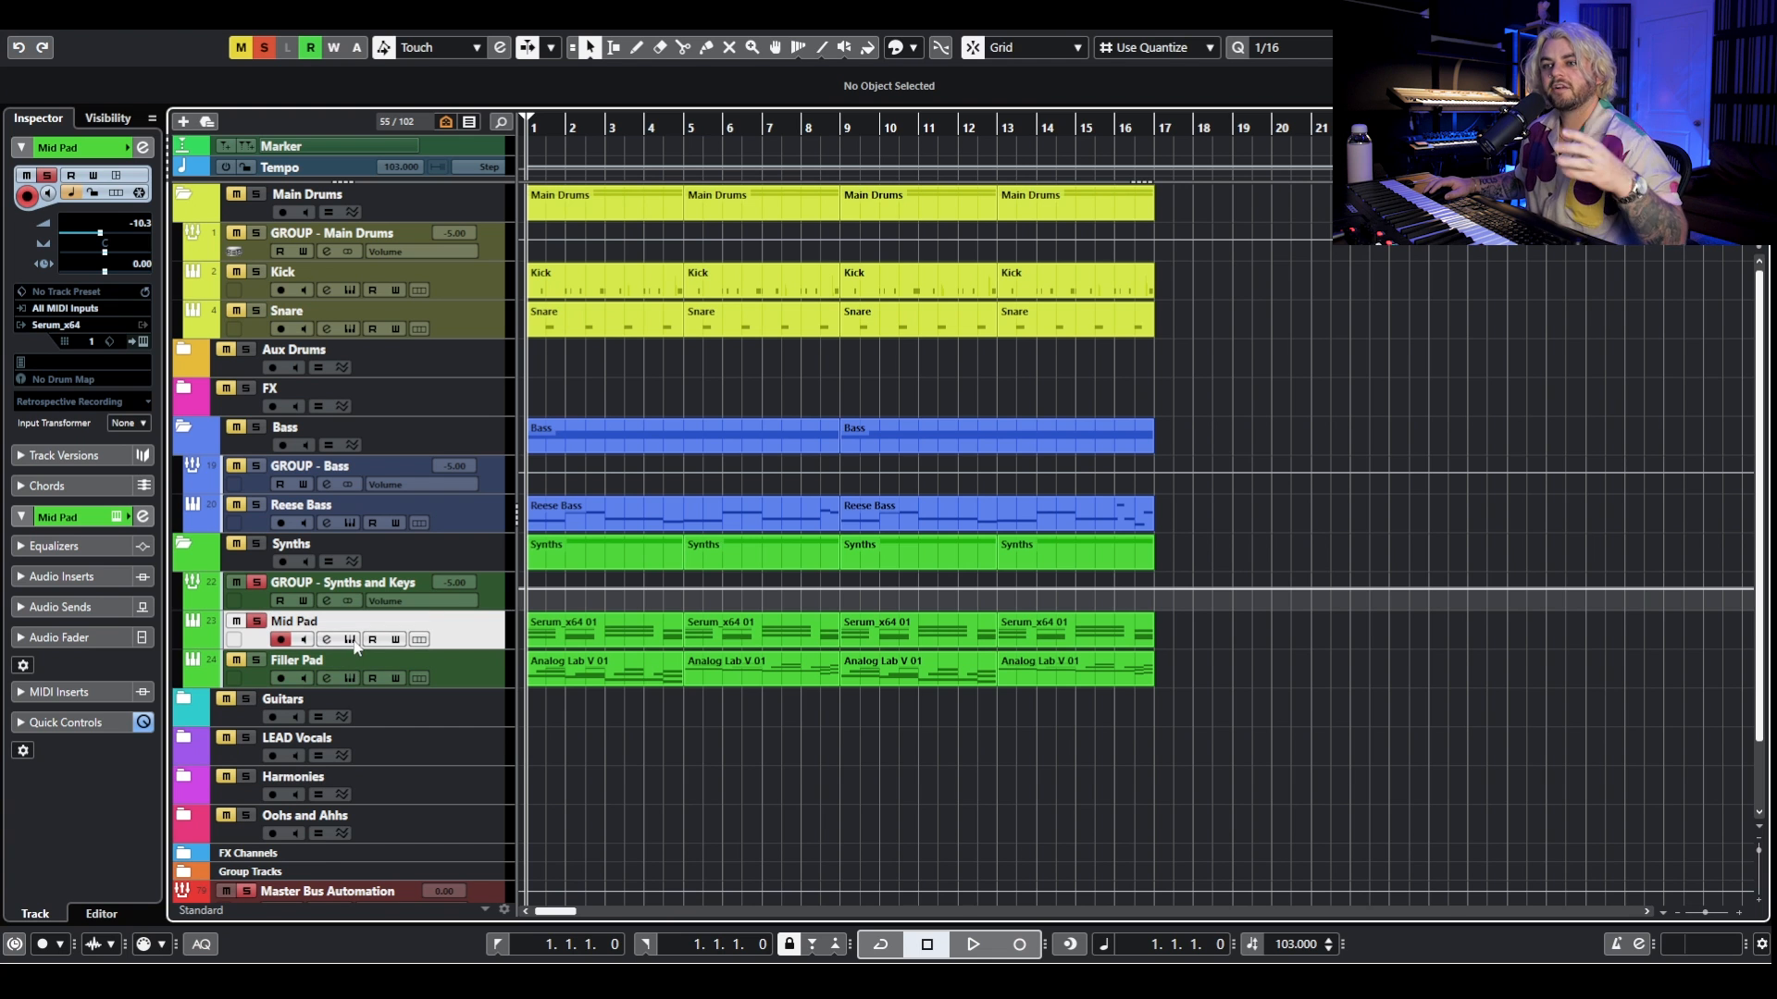
pyautogui.click(351, 639)
pyautogui.moveTo(1544, 125); pyautogui.dragTo(818, 134)
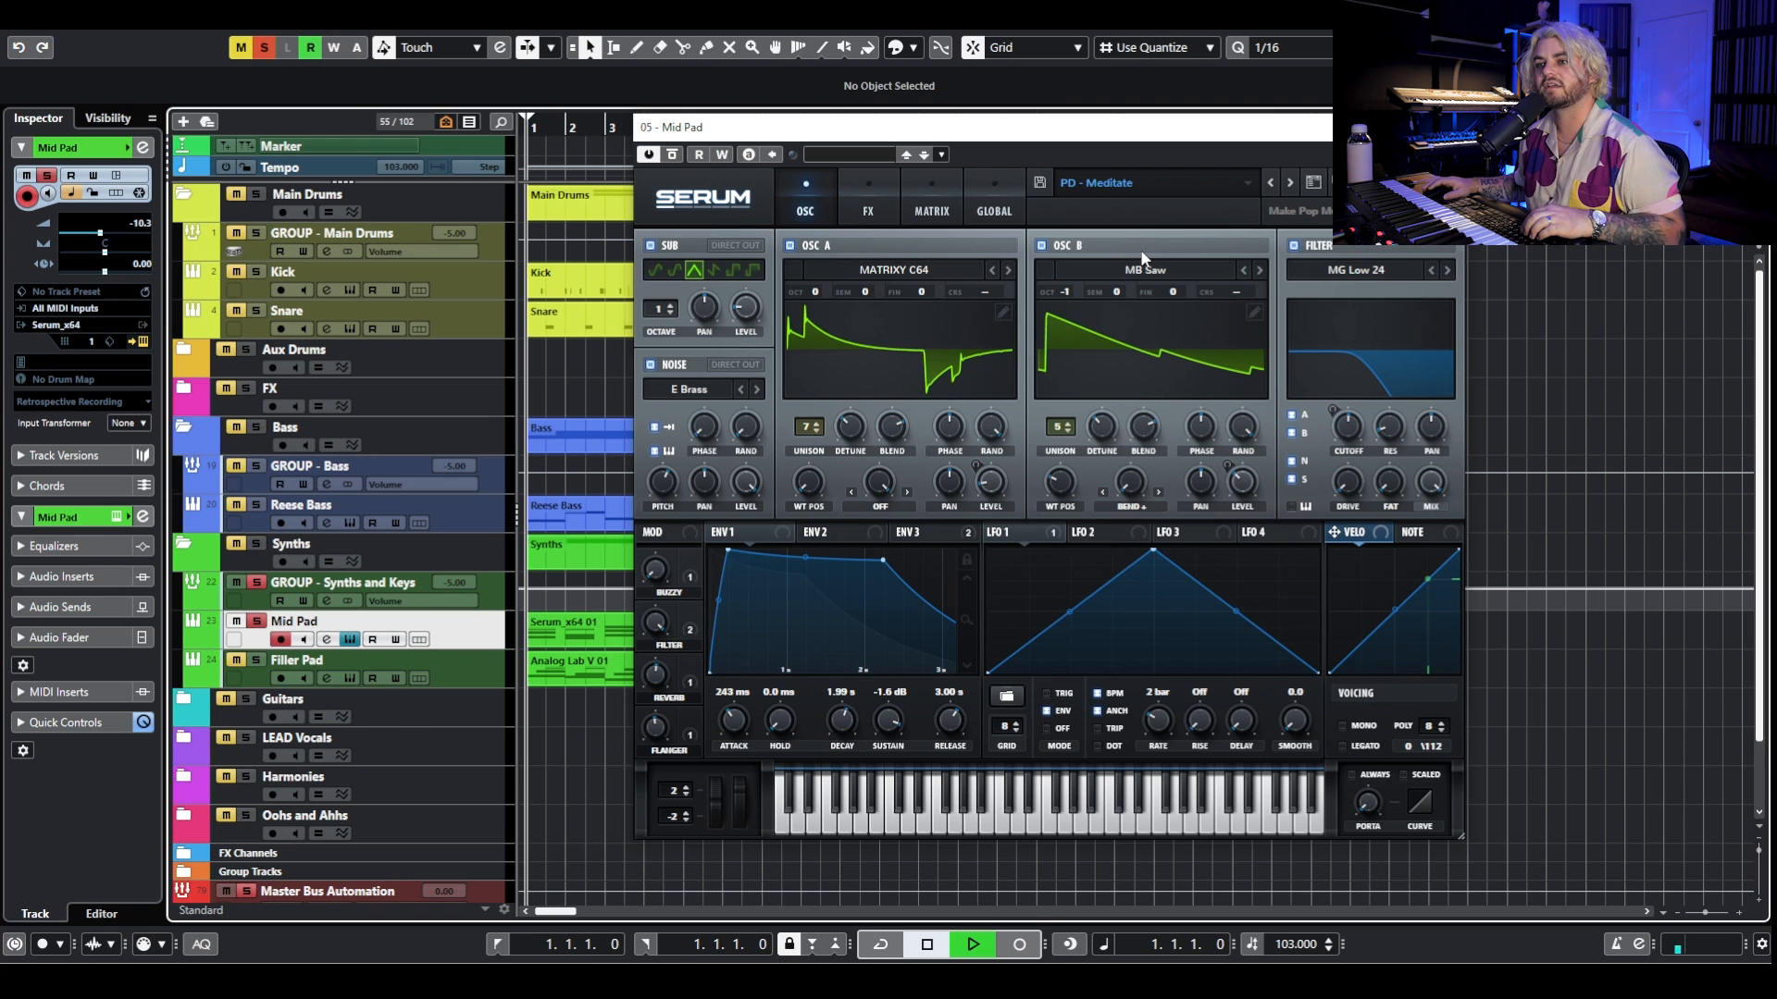
pyautogui.press('space')
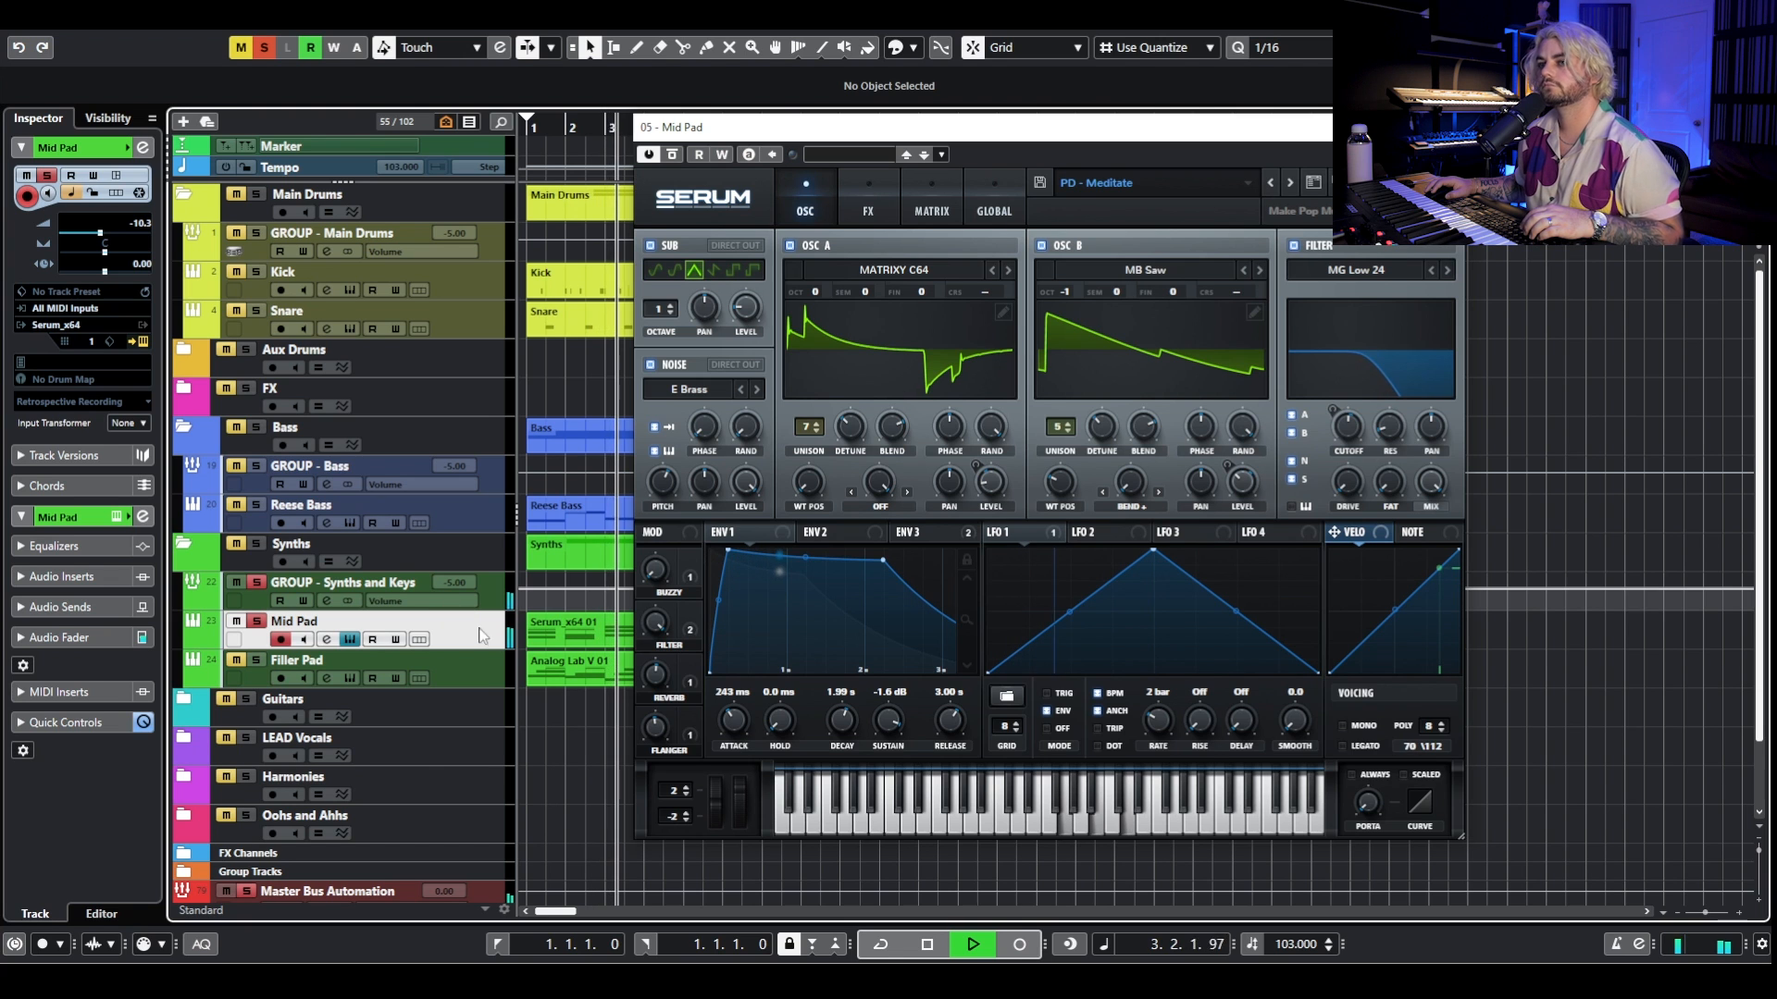
pyautogui.press('space')
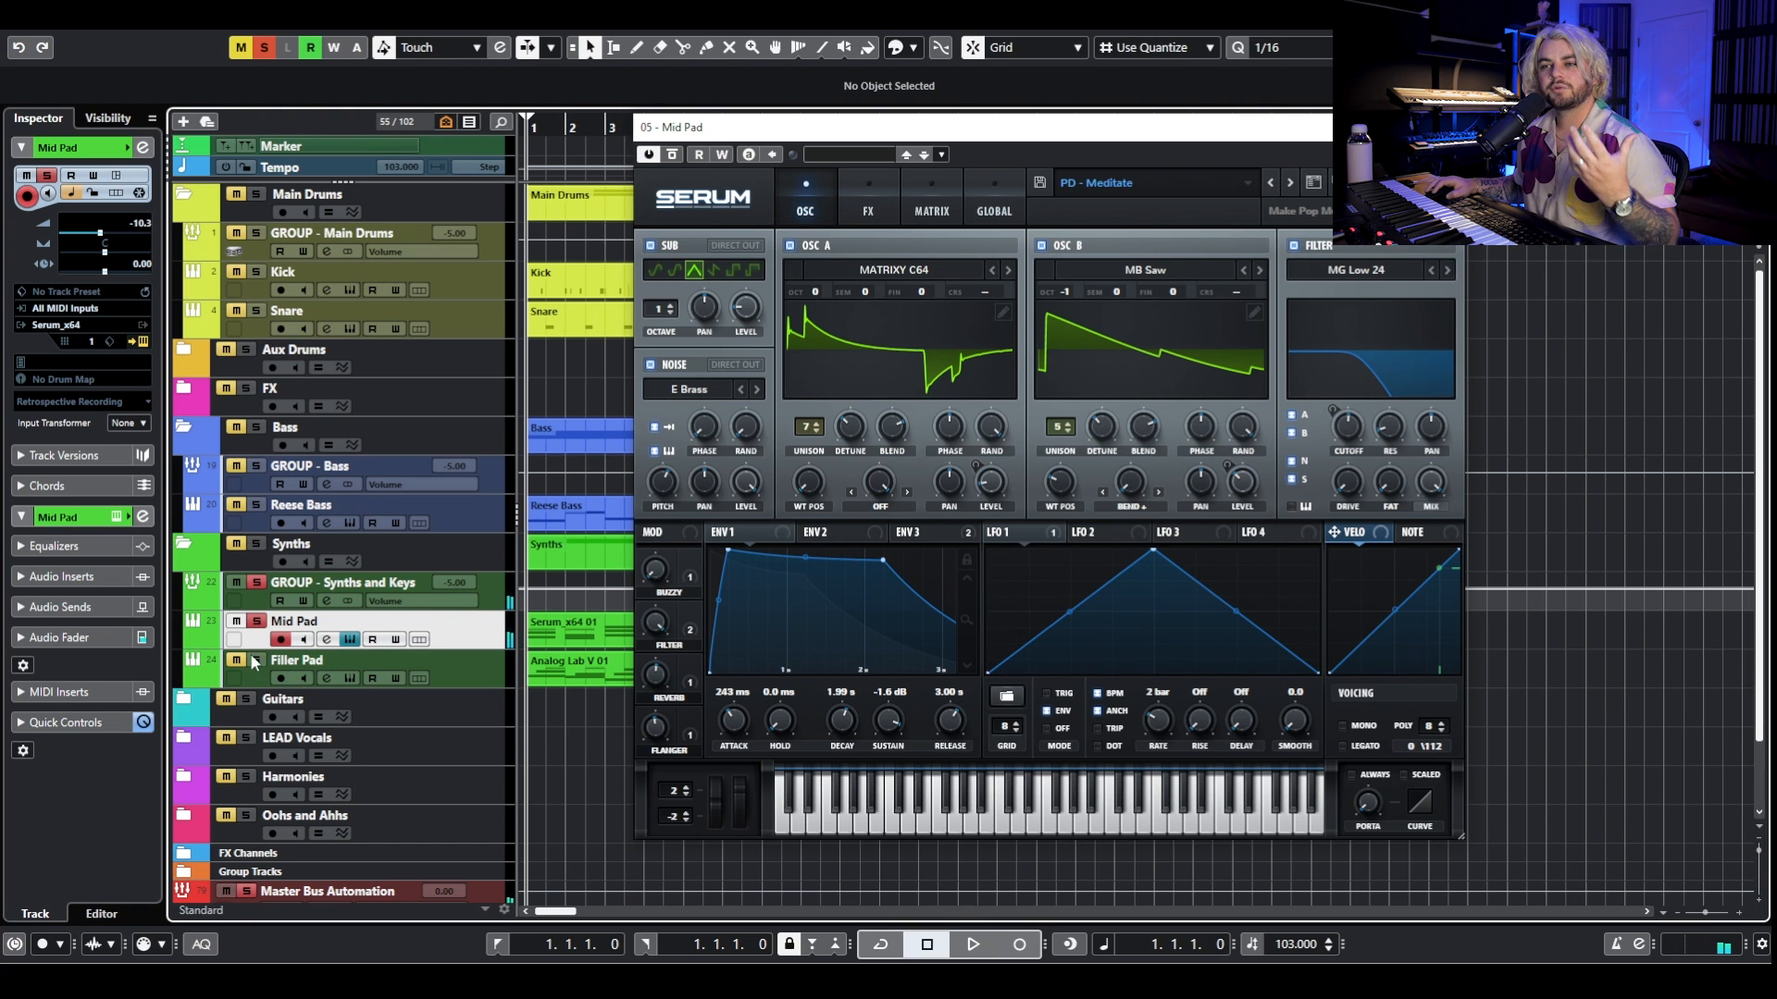
# Select the Filler Pad track, examine its Serum instrument and close it.
pyautogui.click(459, 668)
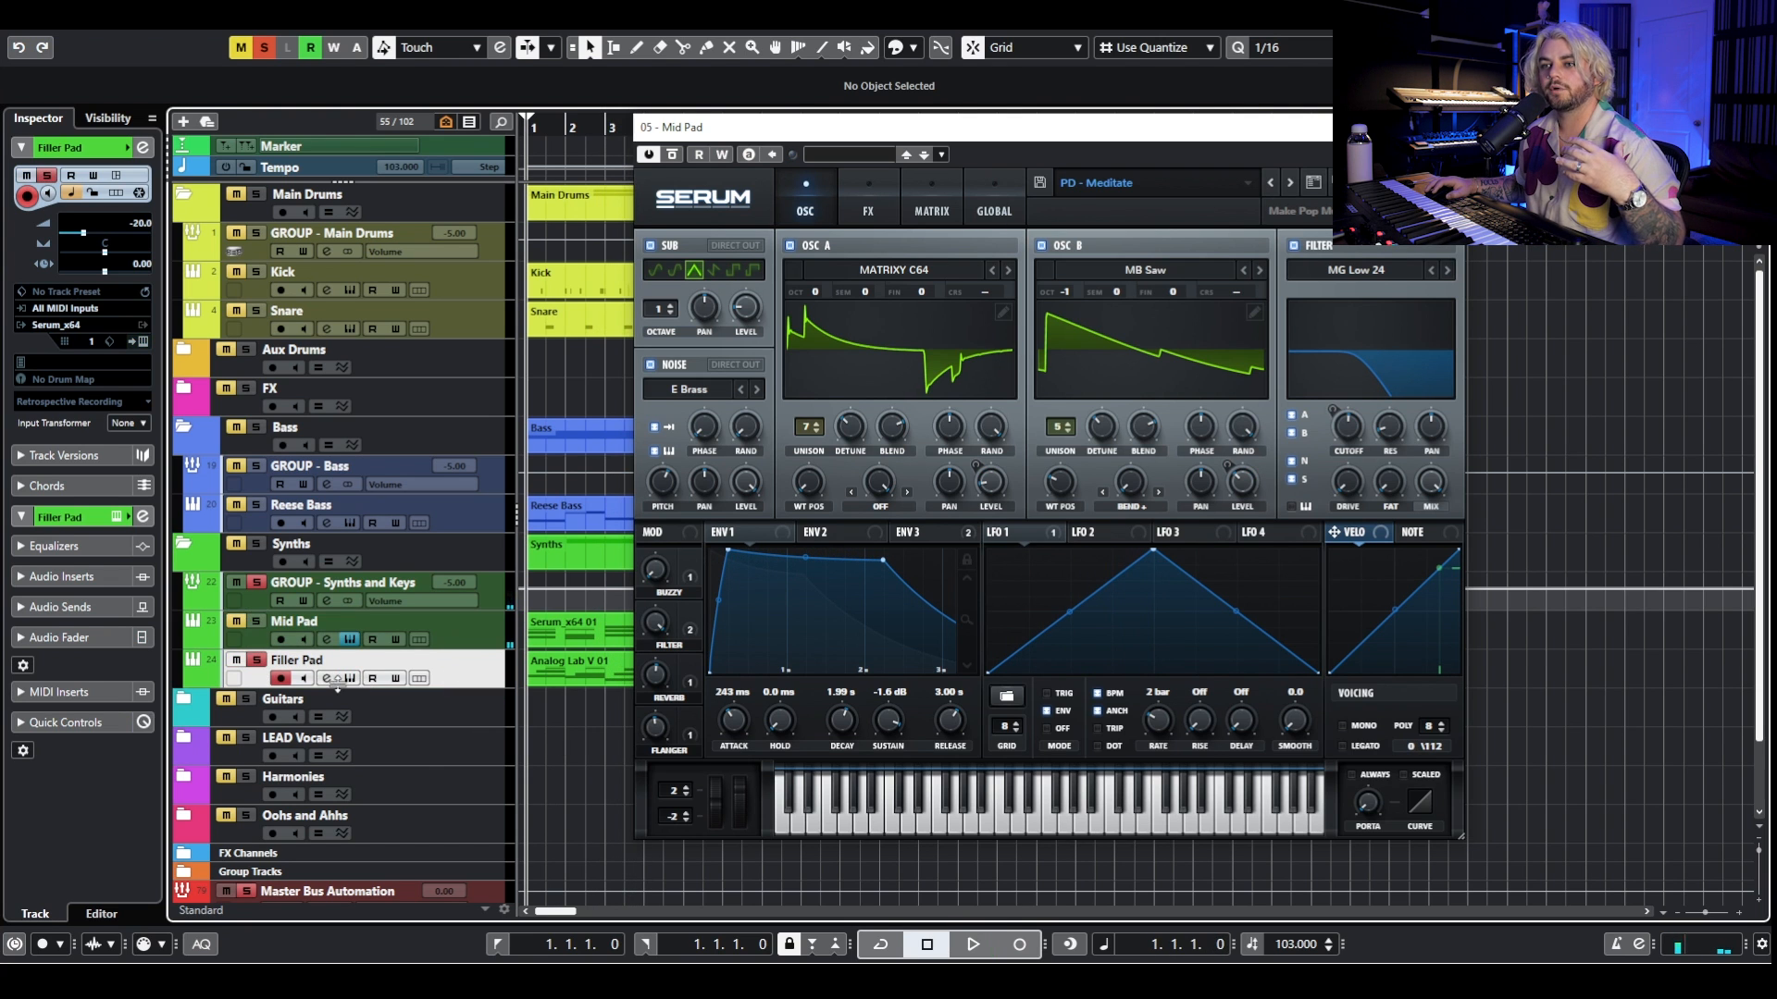
pyautogui.click(350, 678)
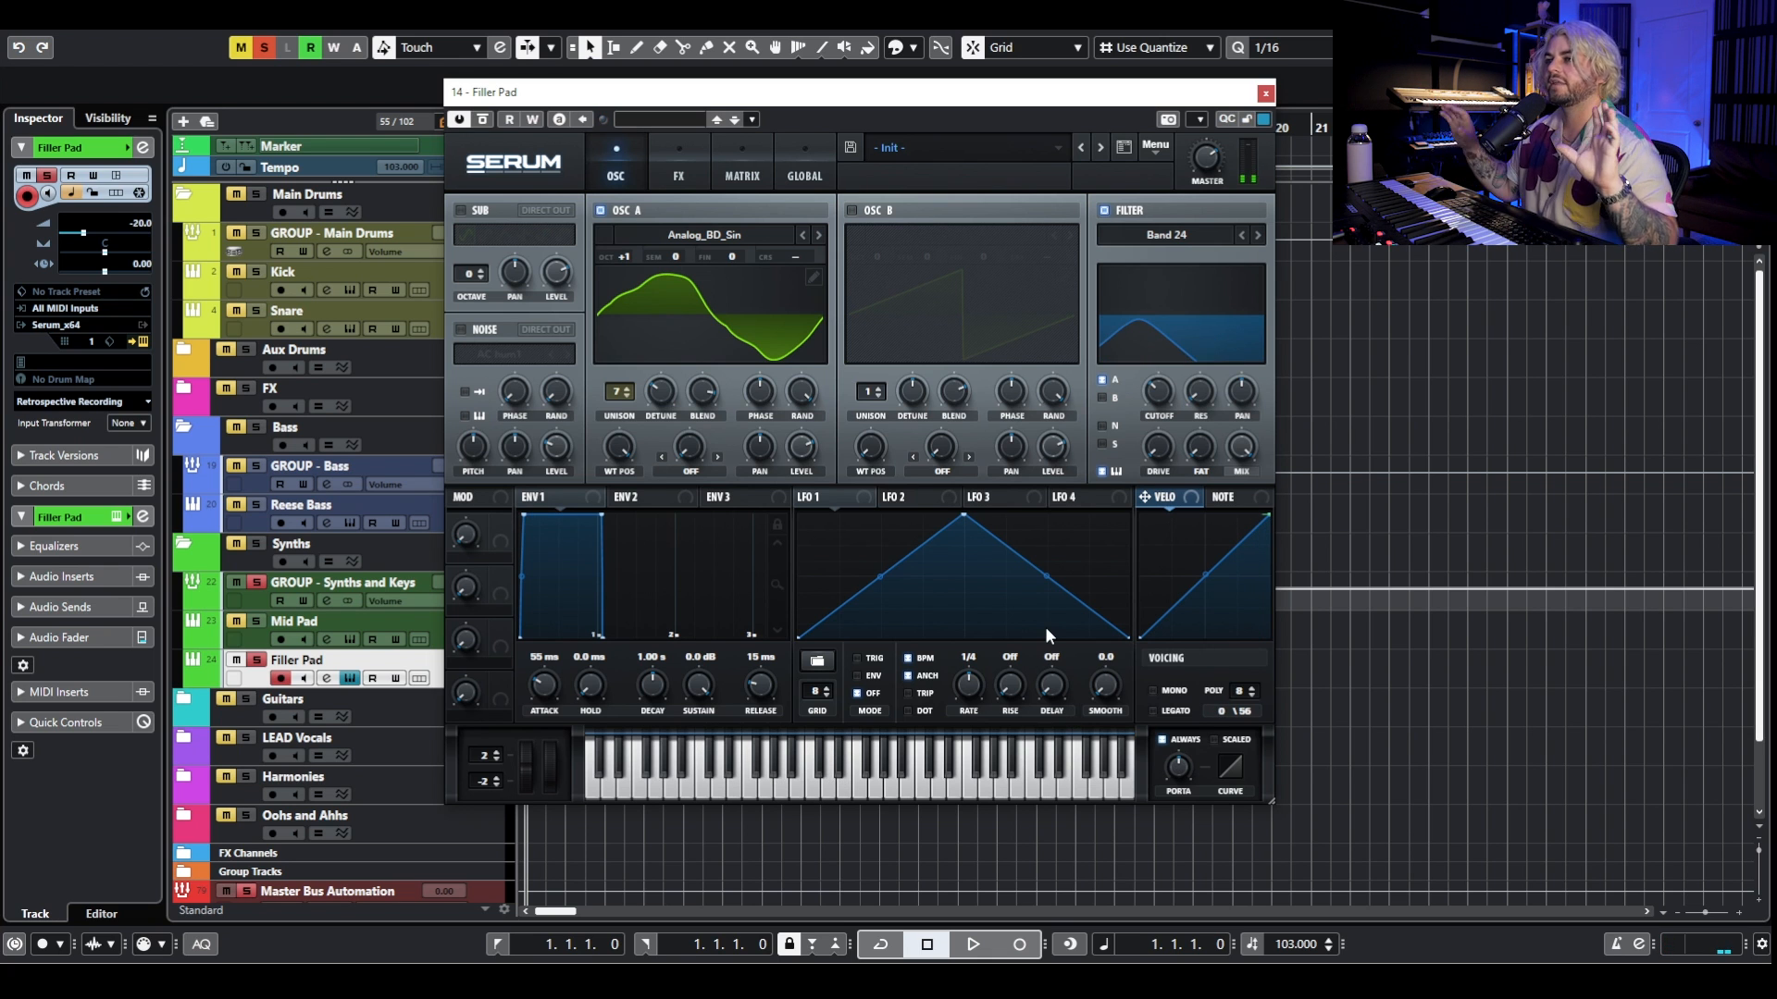
pyautogui.click(1263, 96)
# Open the Filler Pad's first part in the note editor, audition its opening notes, play it back and close the editor.
pyautogui.doubleClick(630, 674)
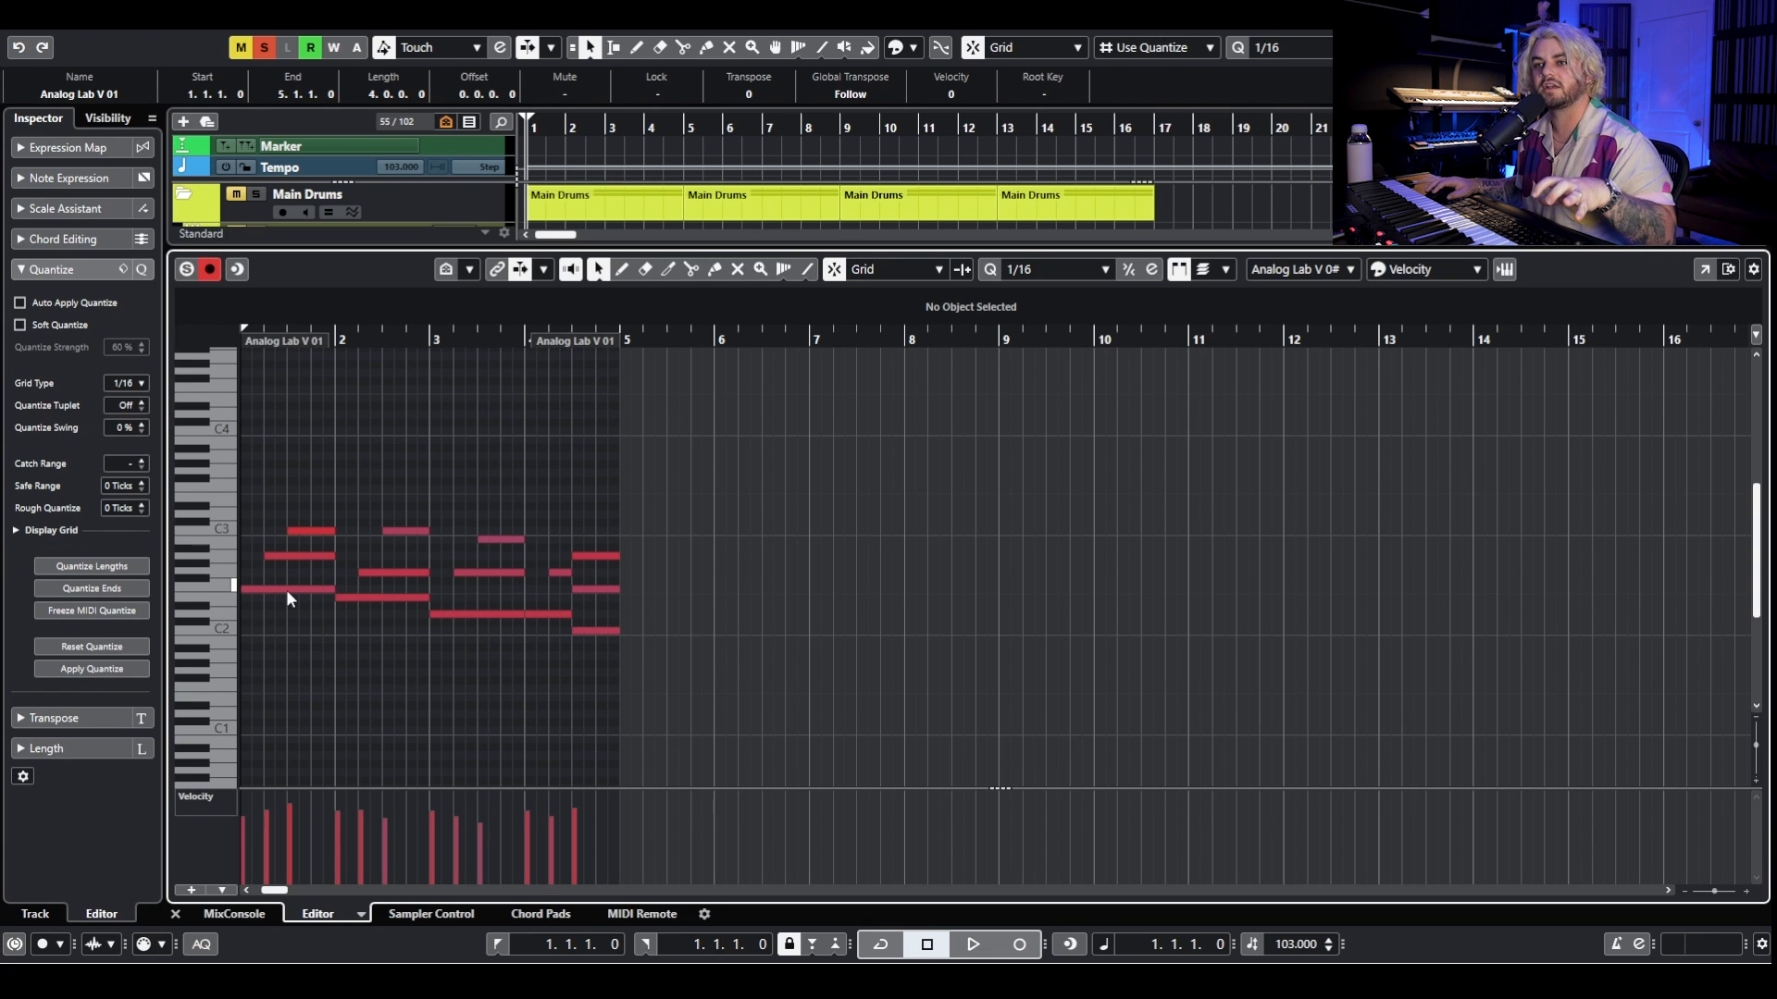
pyautogui.hscroll(-3, 413, 691)
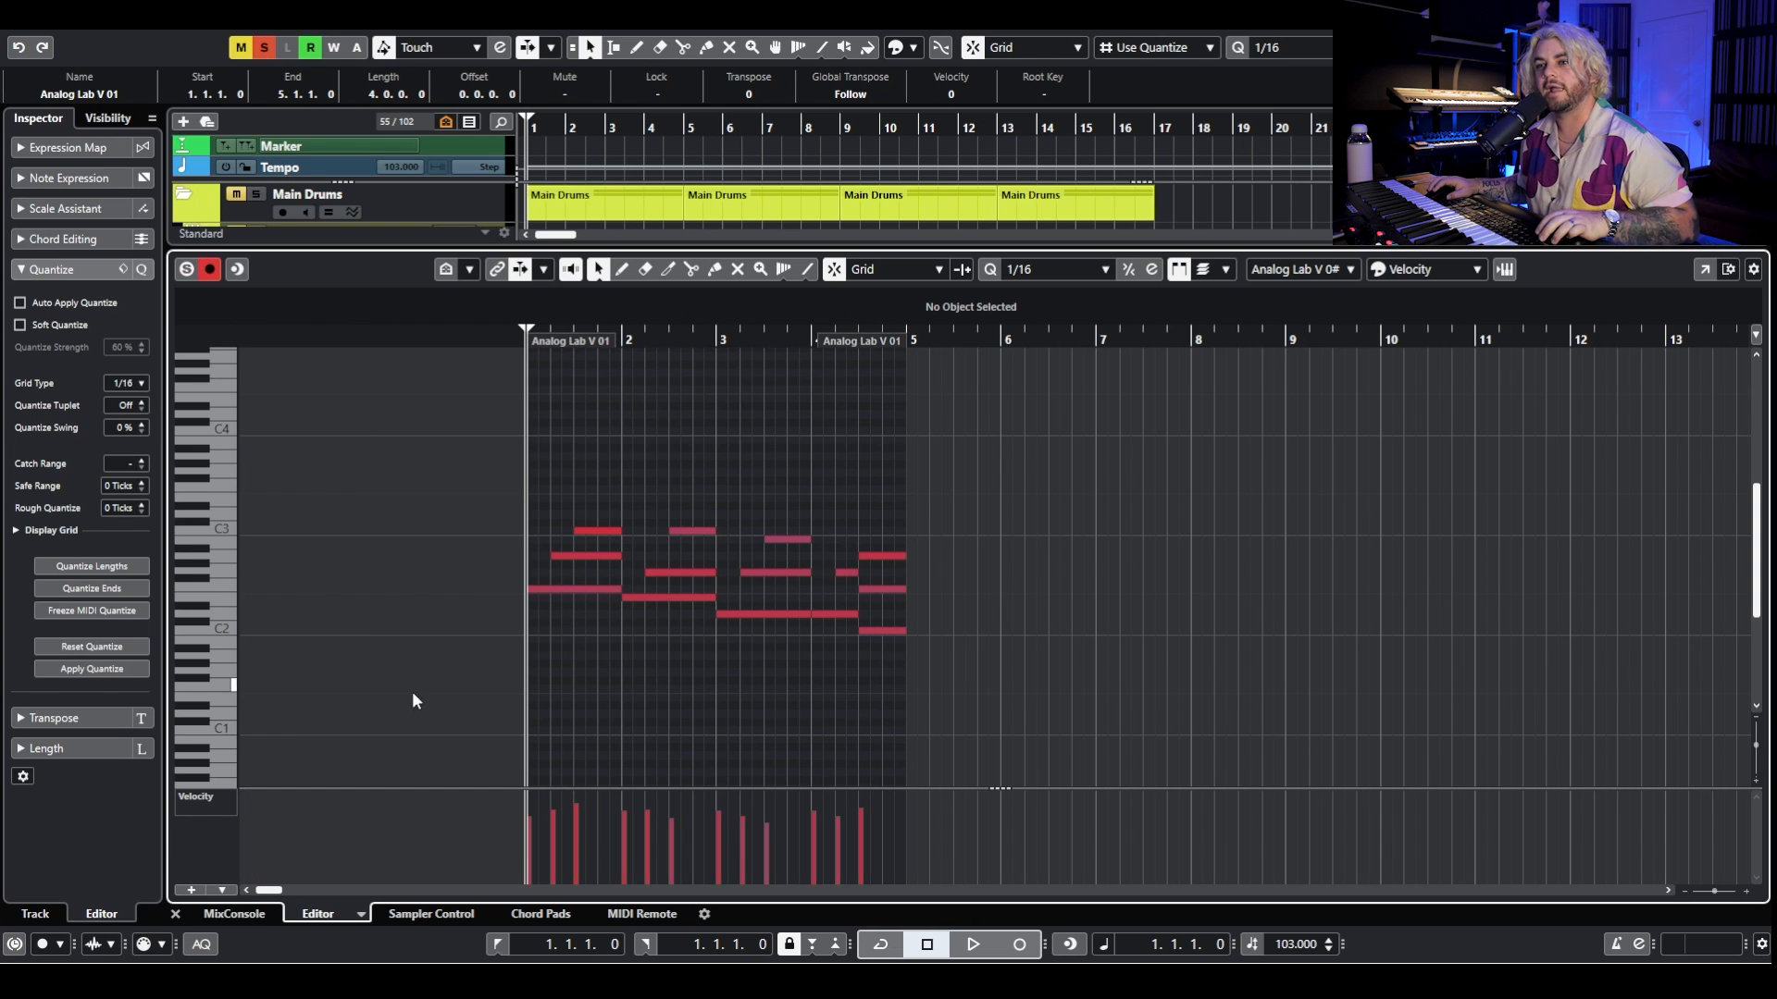
pyautogui.click(575, 555)
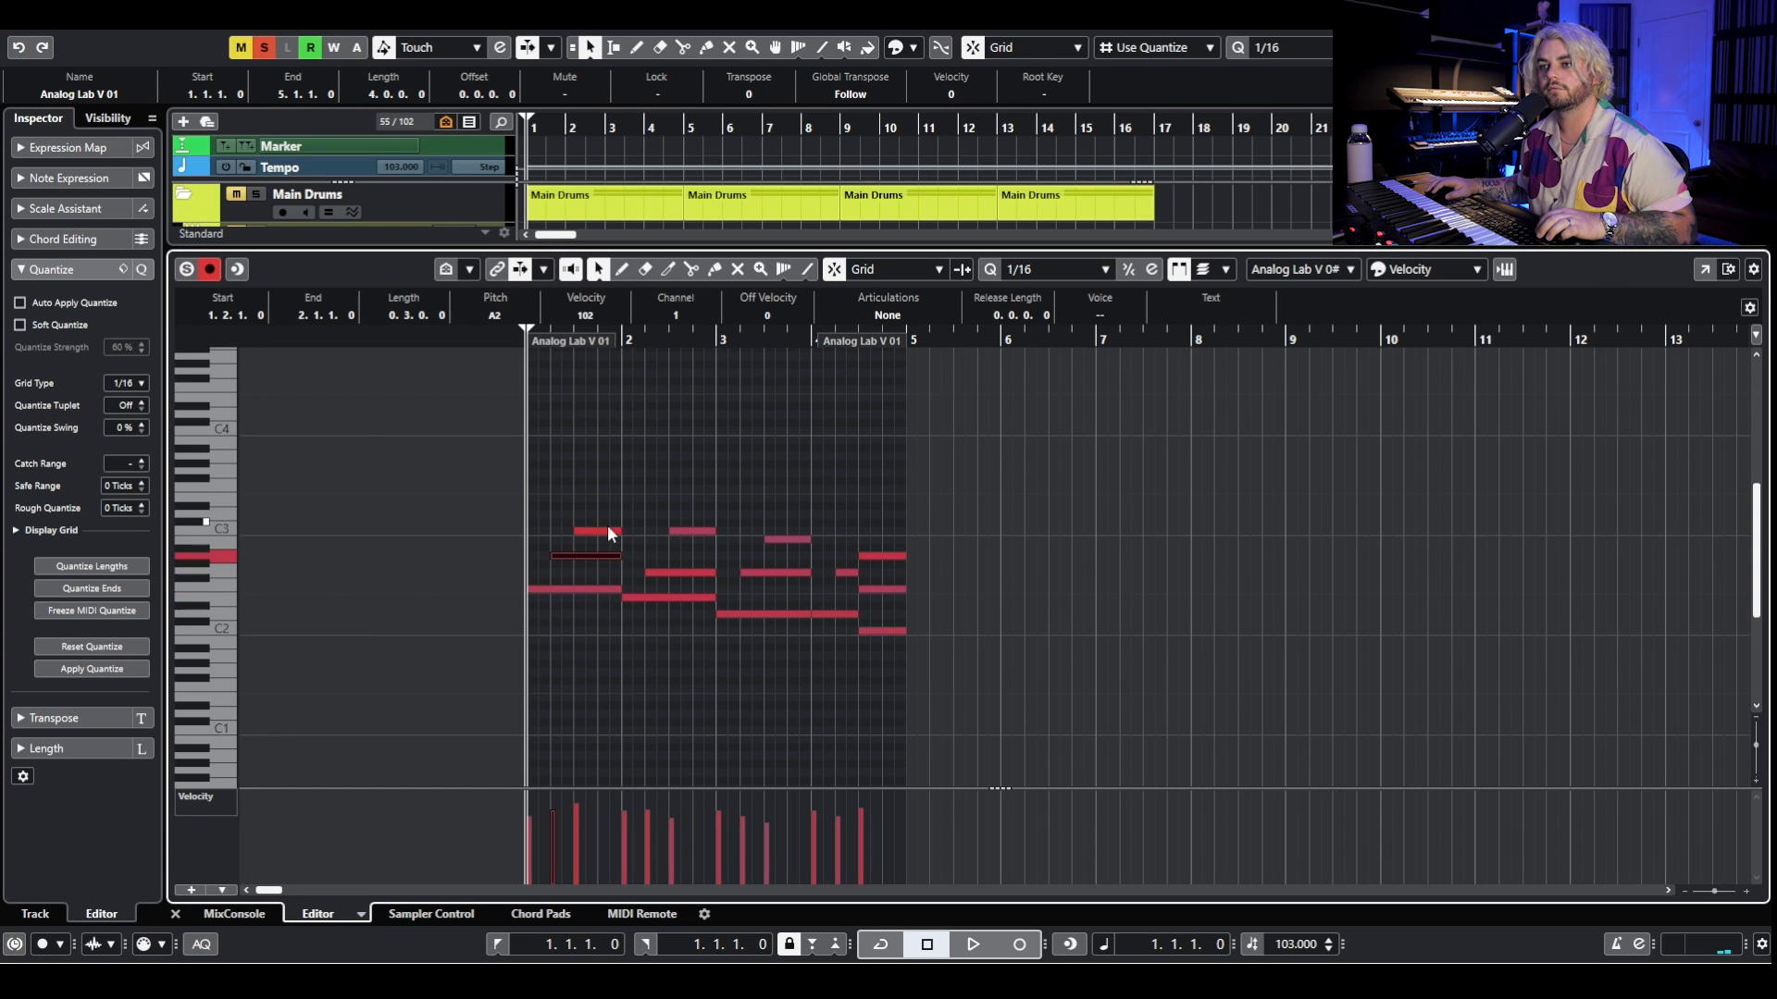
pyautogui.click(604, 532)
pyautogui.press('space')
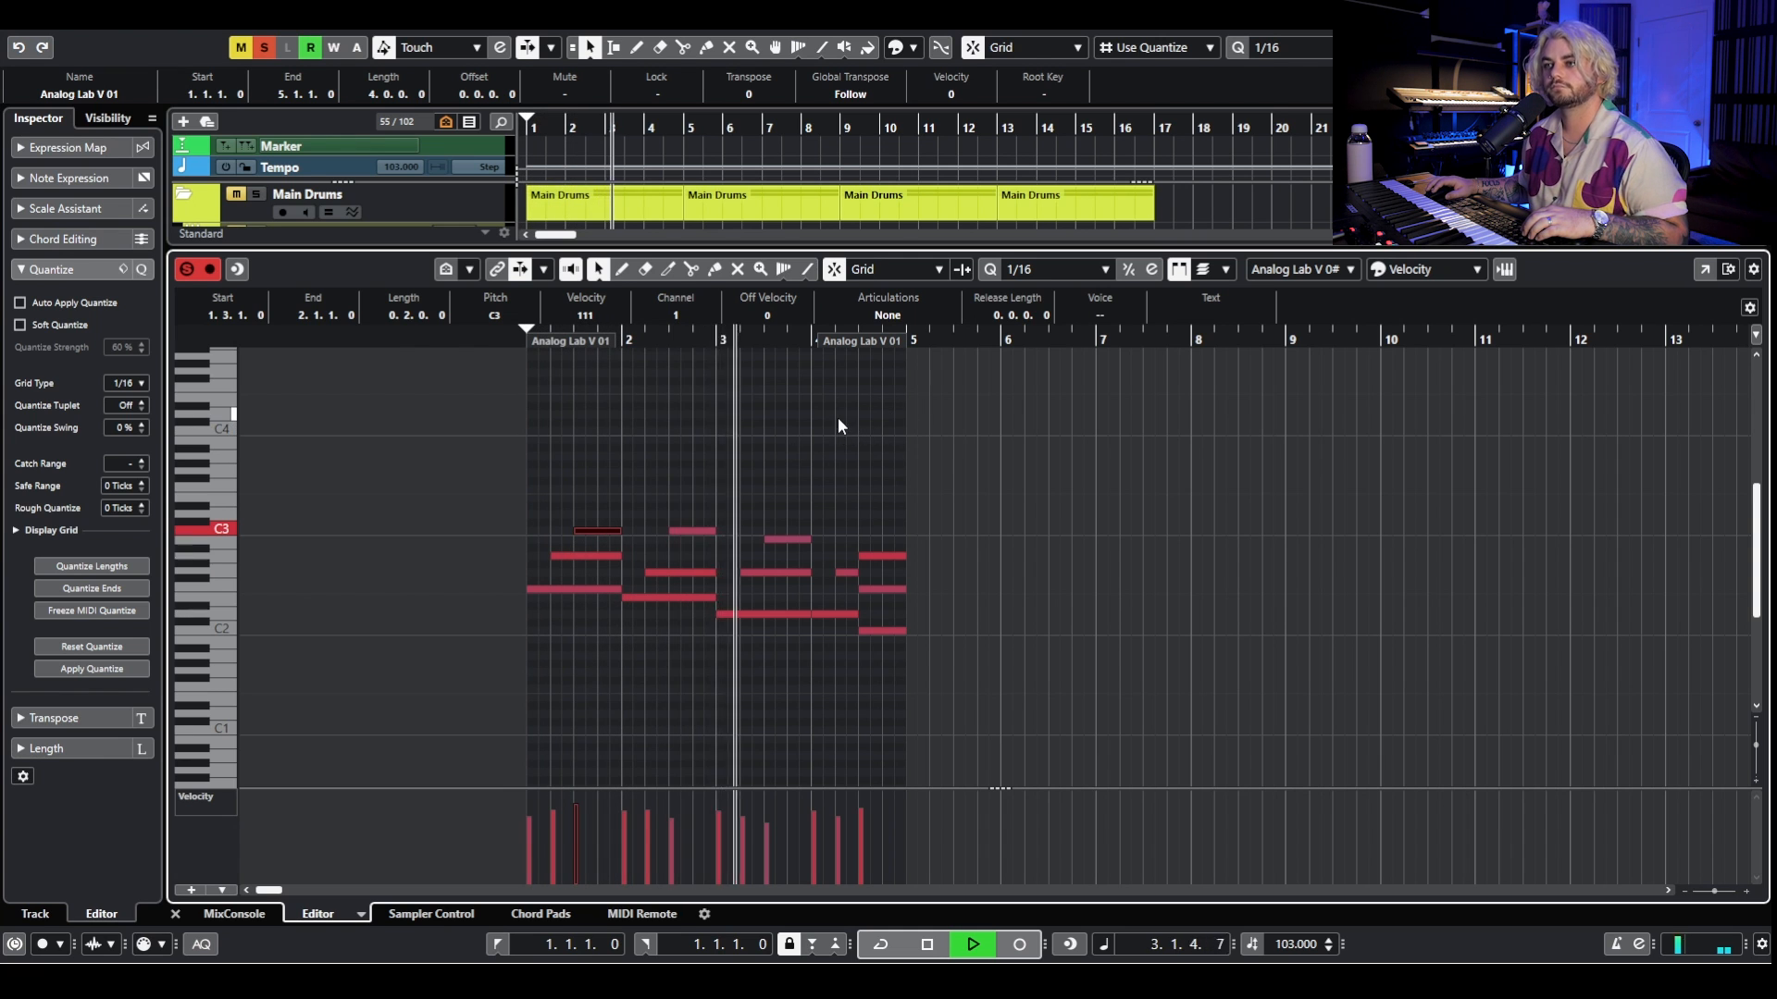
pyautogui.press('space')
pyautogui.press('Return')
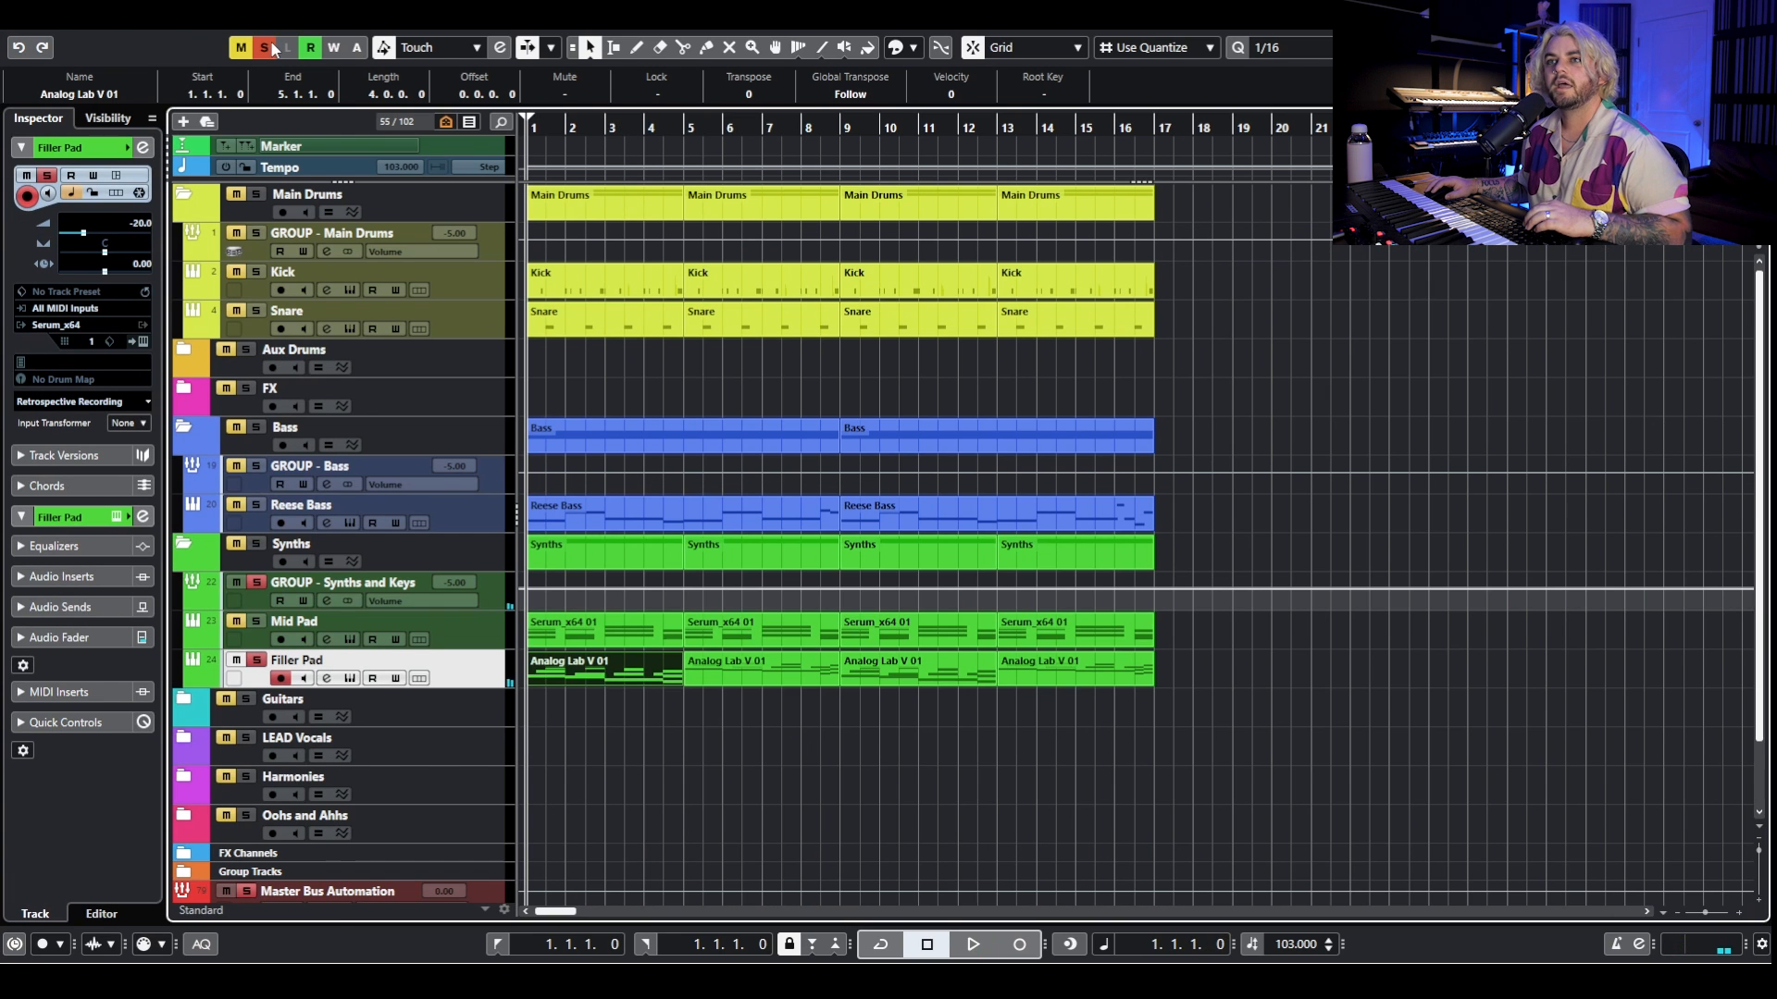
# Clear all mutes and solos and play back the drums, Reese Bass and pads together.
pyautogui.click(265, 46)
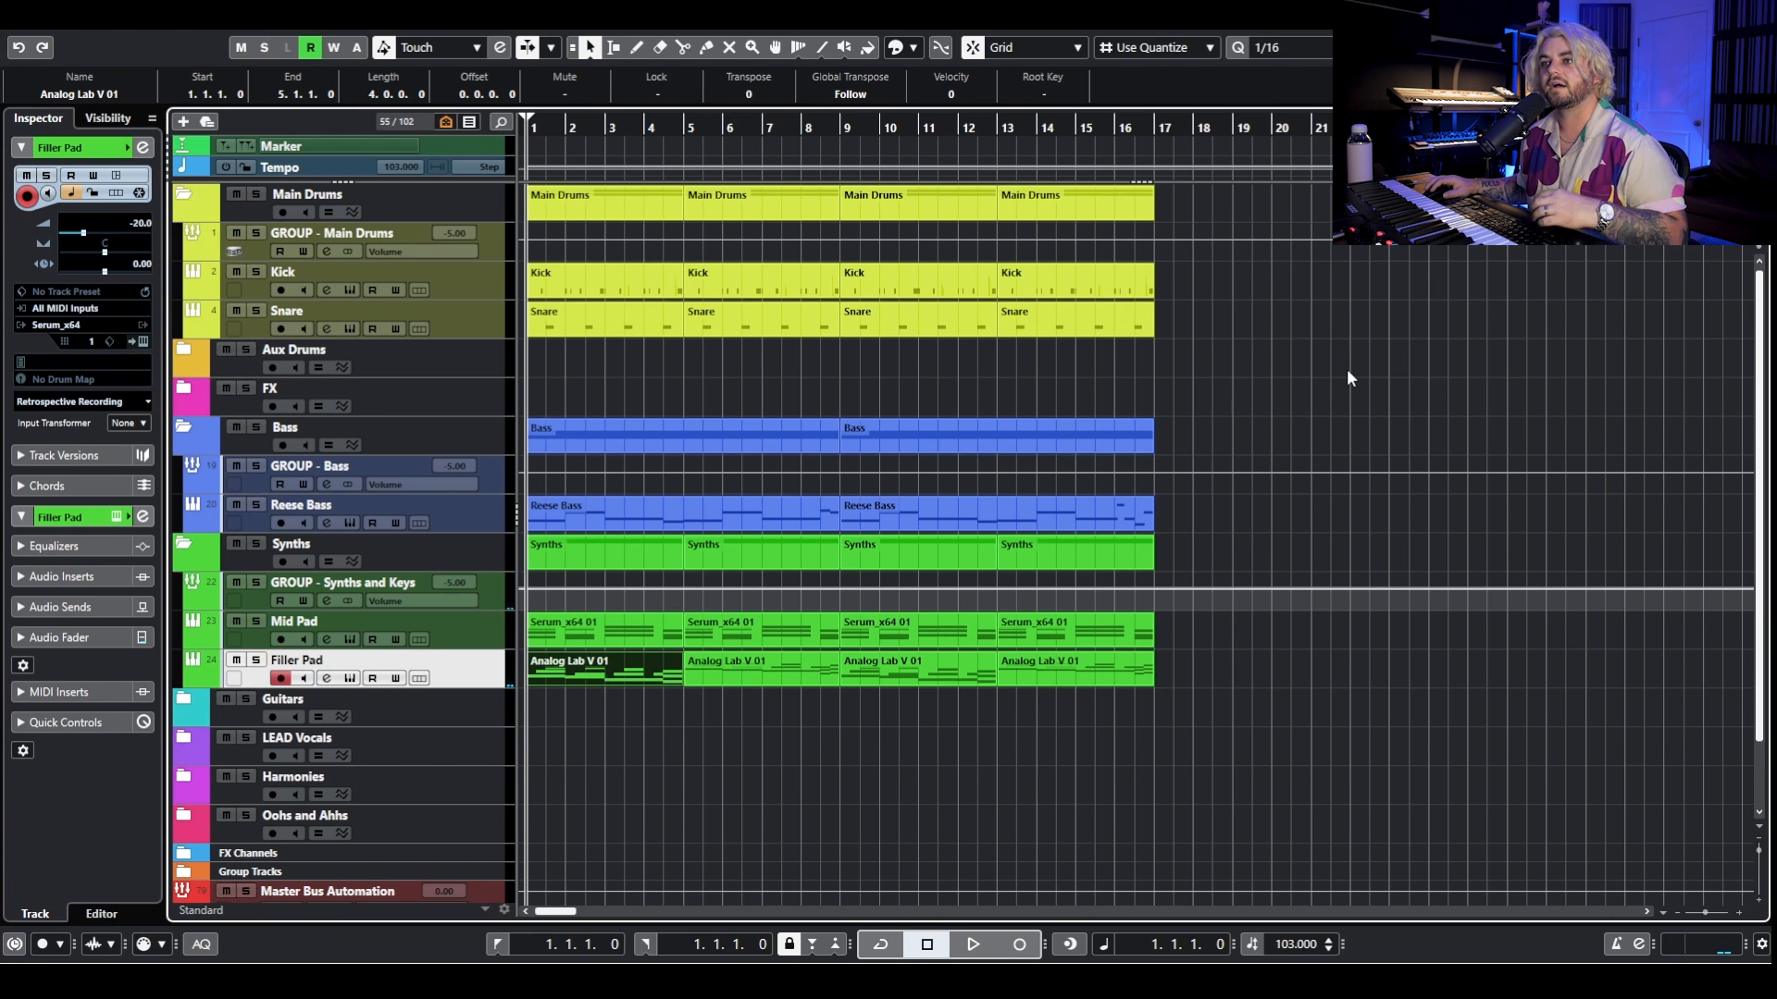
pyautogui.press('space')
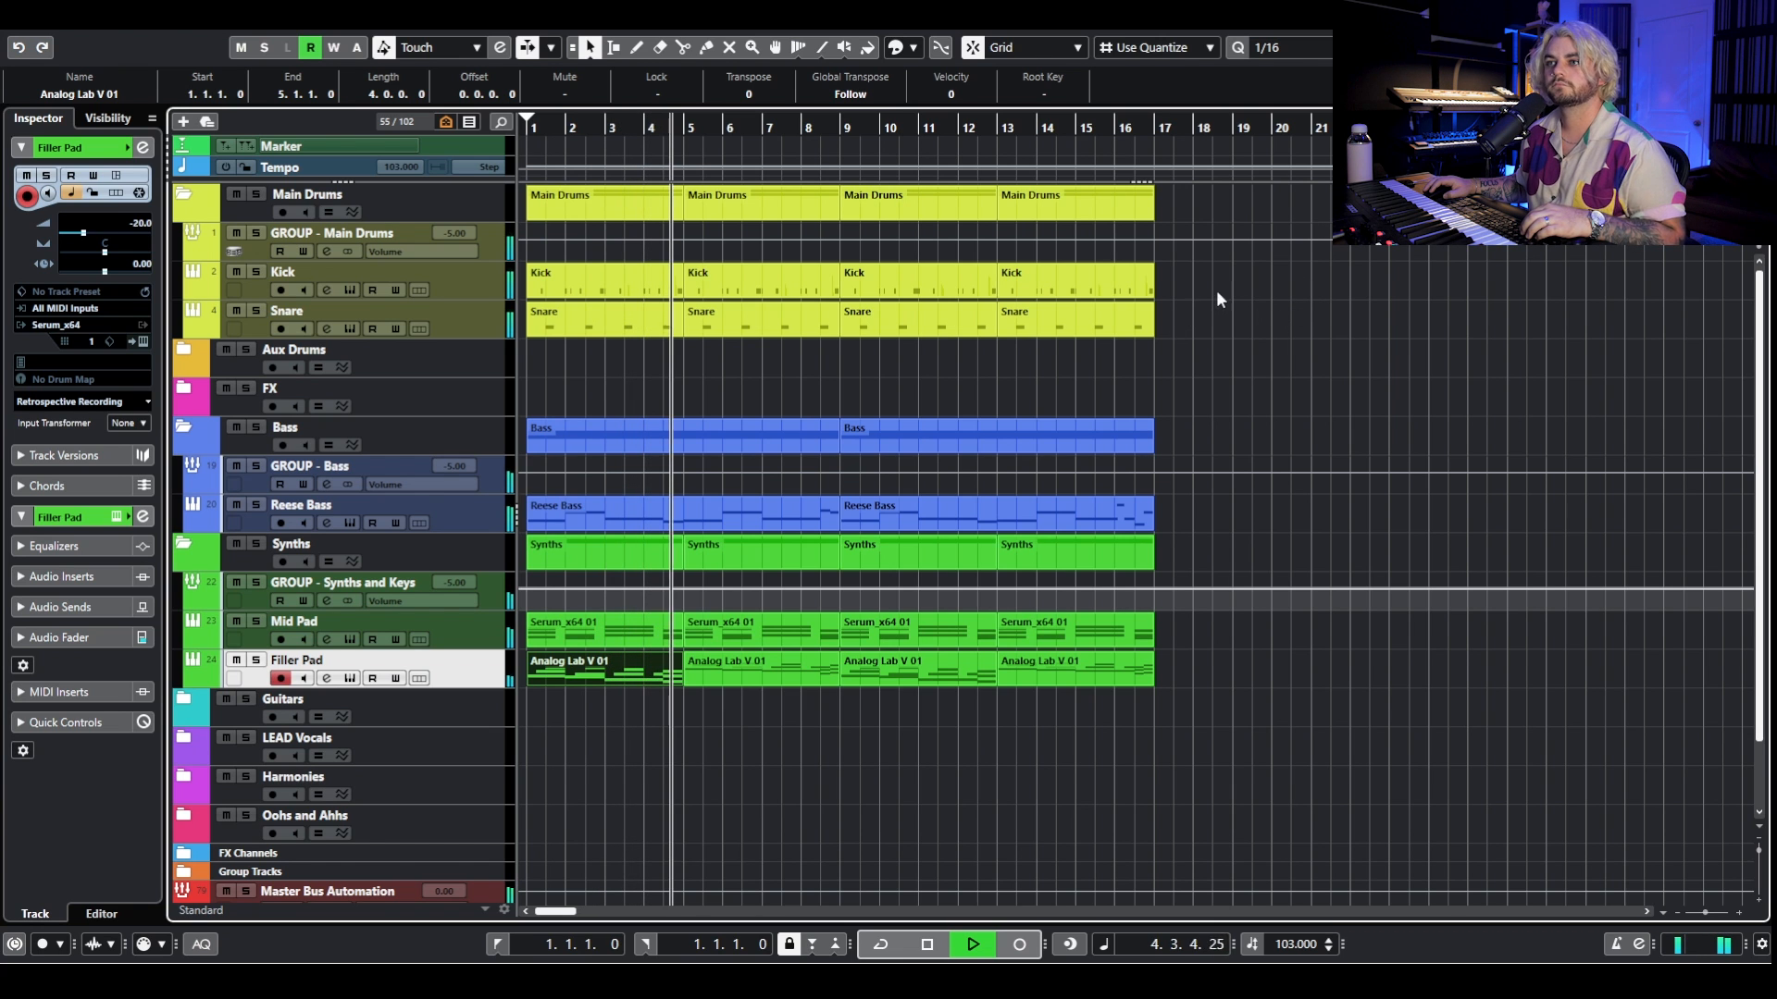
pyautogui.press('space')
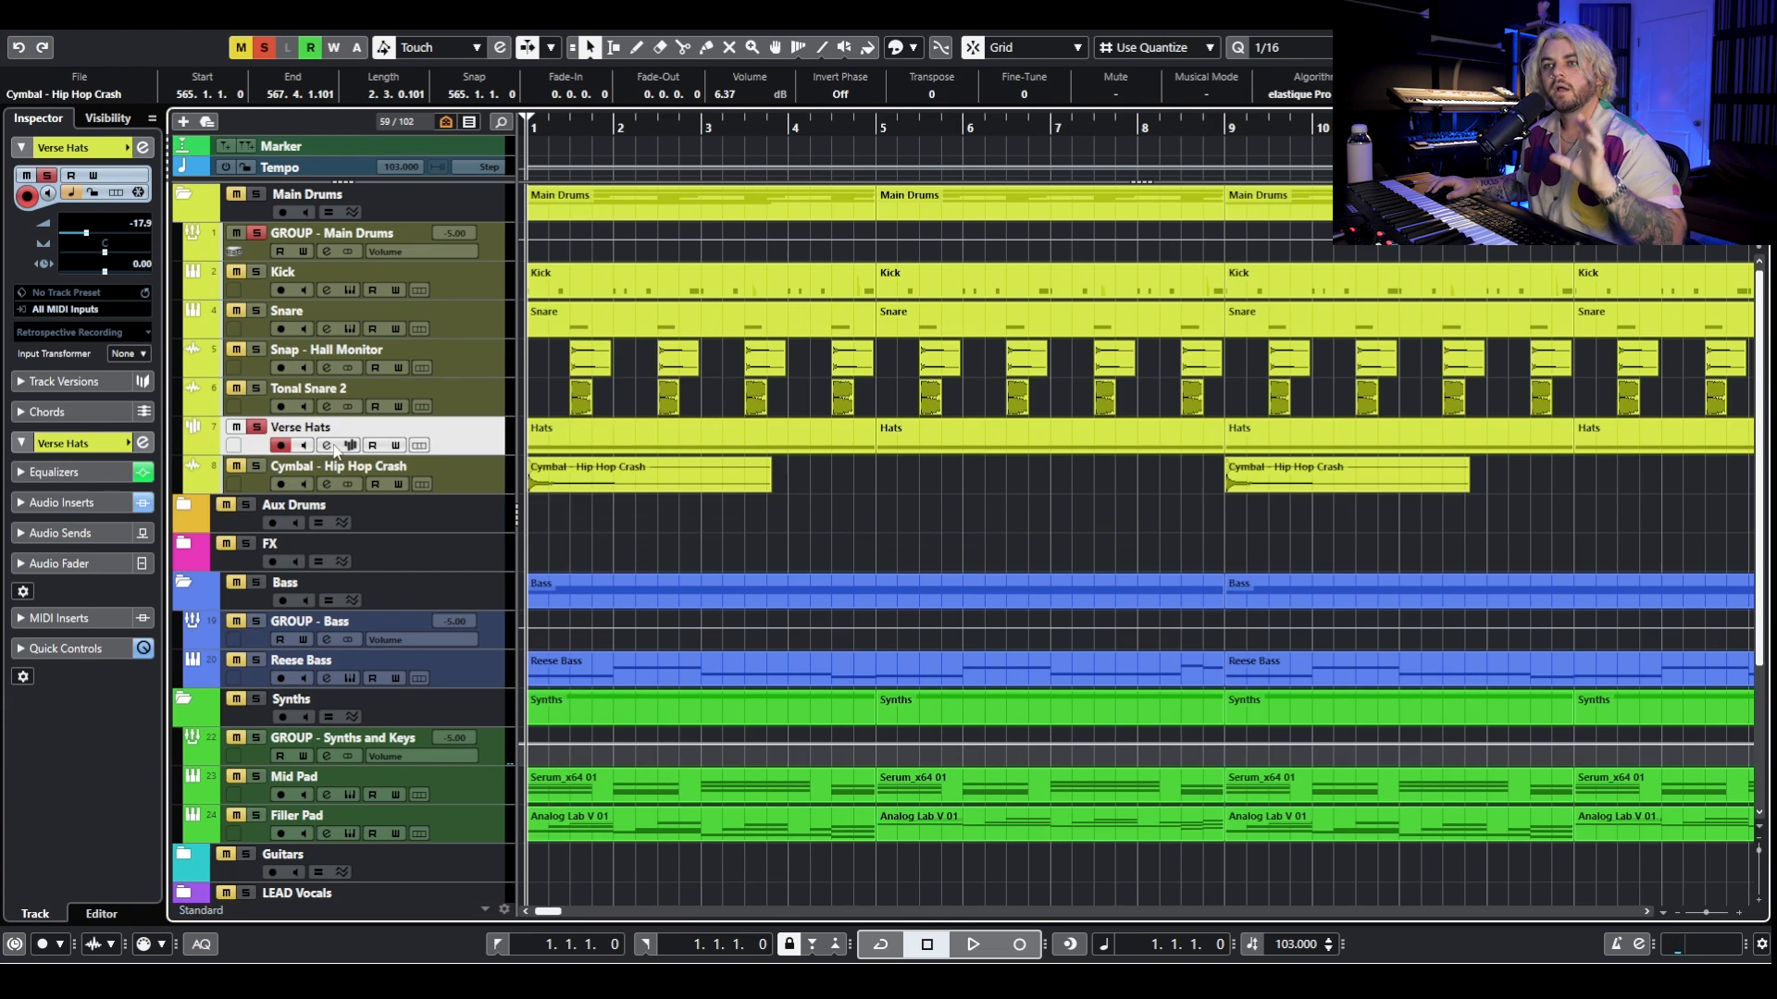
# Open the Verse Hats channel settings and the first Hats part, and remove the part's opening note at bar 1.
pyautogui.click(332, 447)
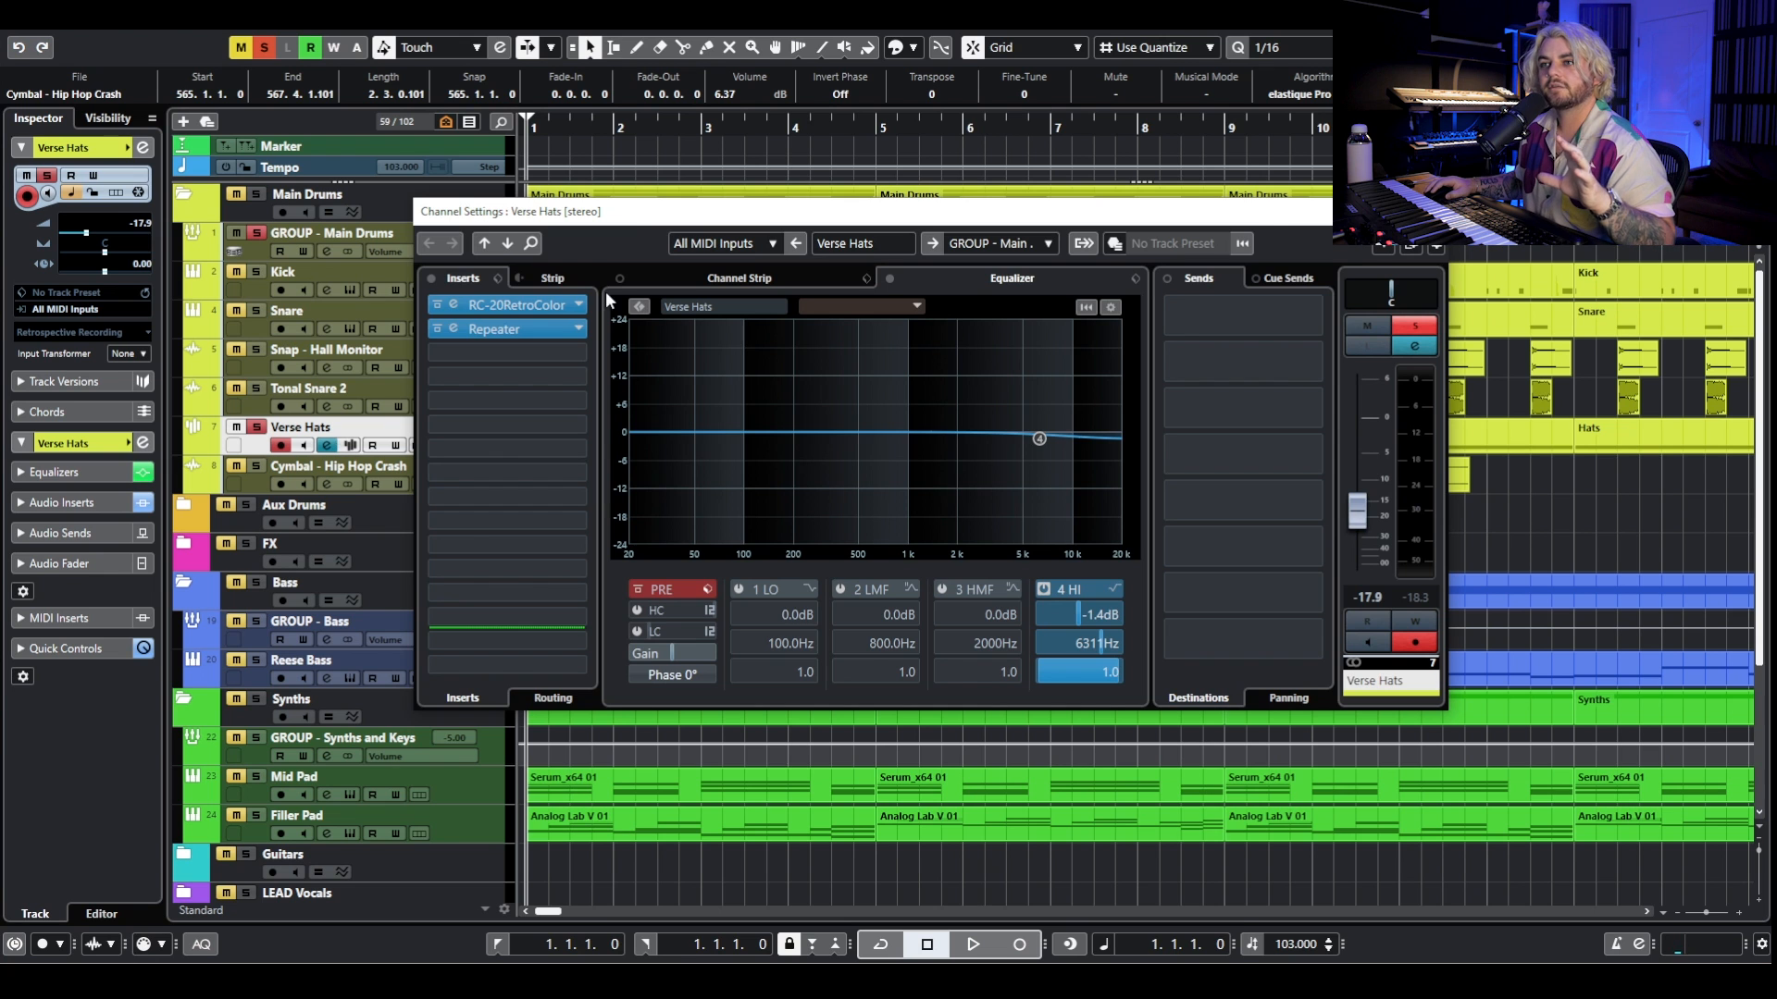
pyautogui.moveTo(566, 222); pyautogui.dragTo(547, 496)
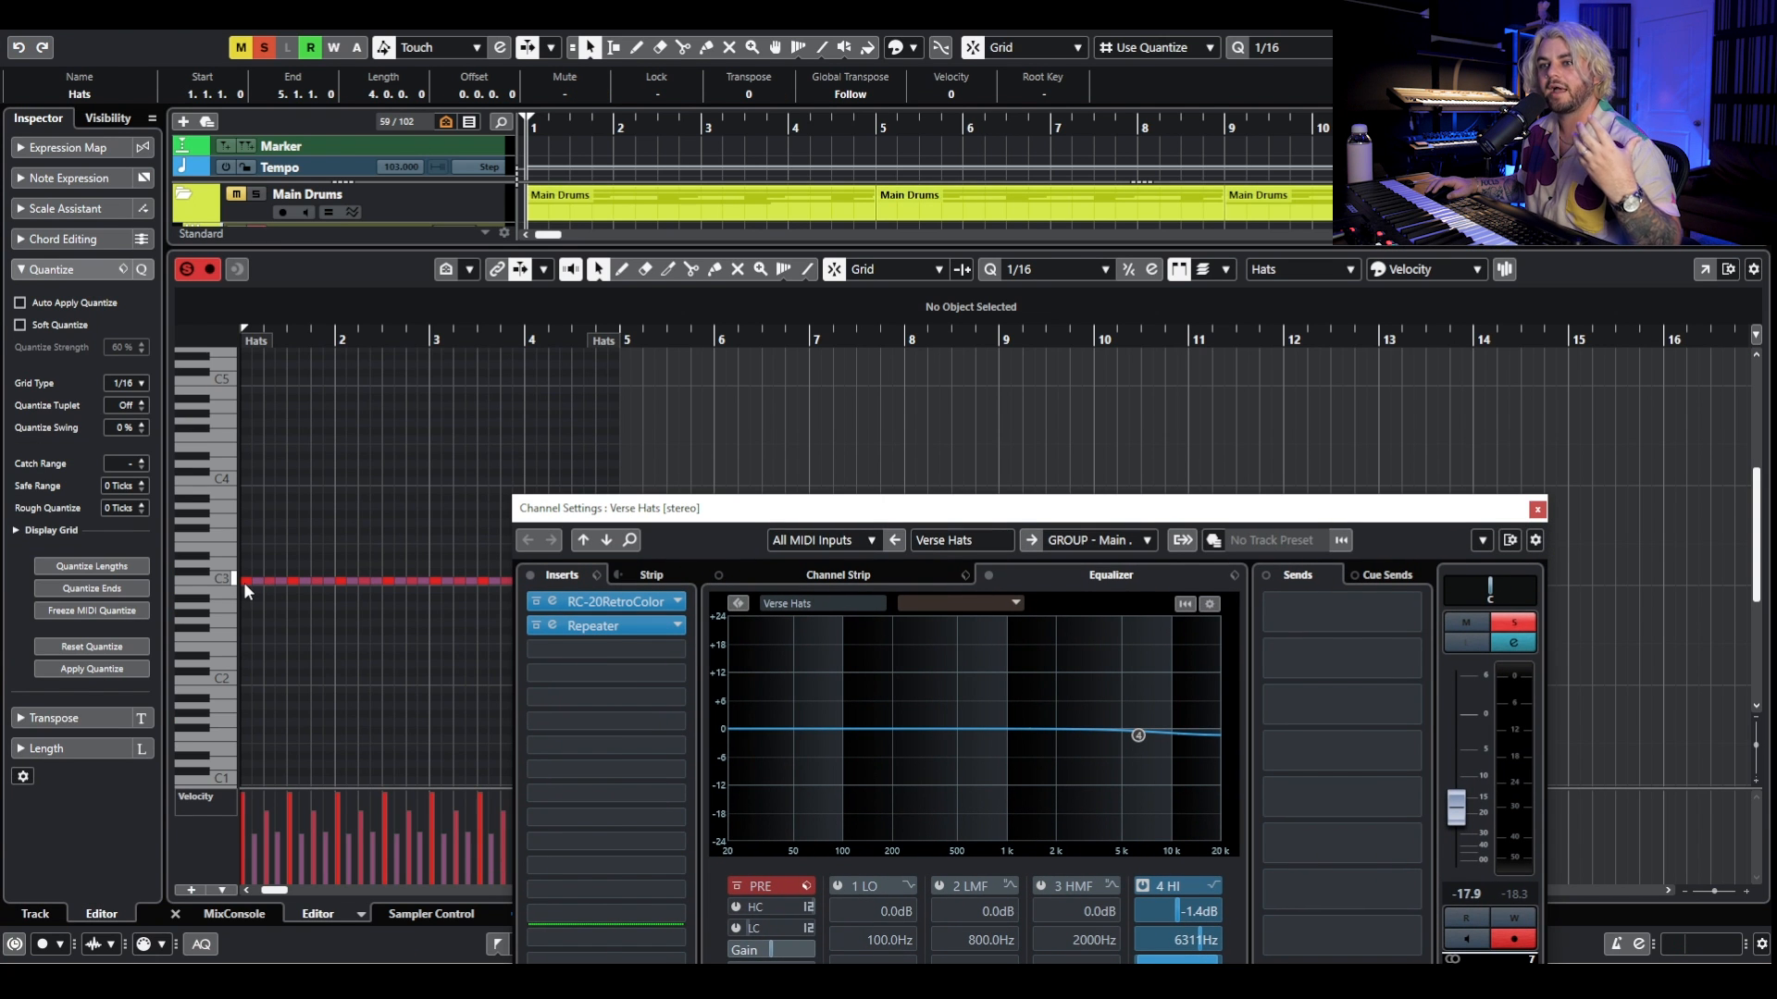
pyautogui.press('space')
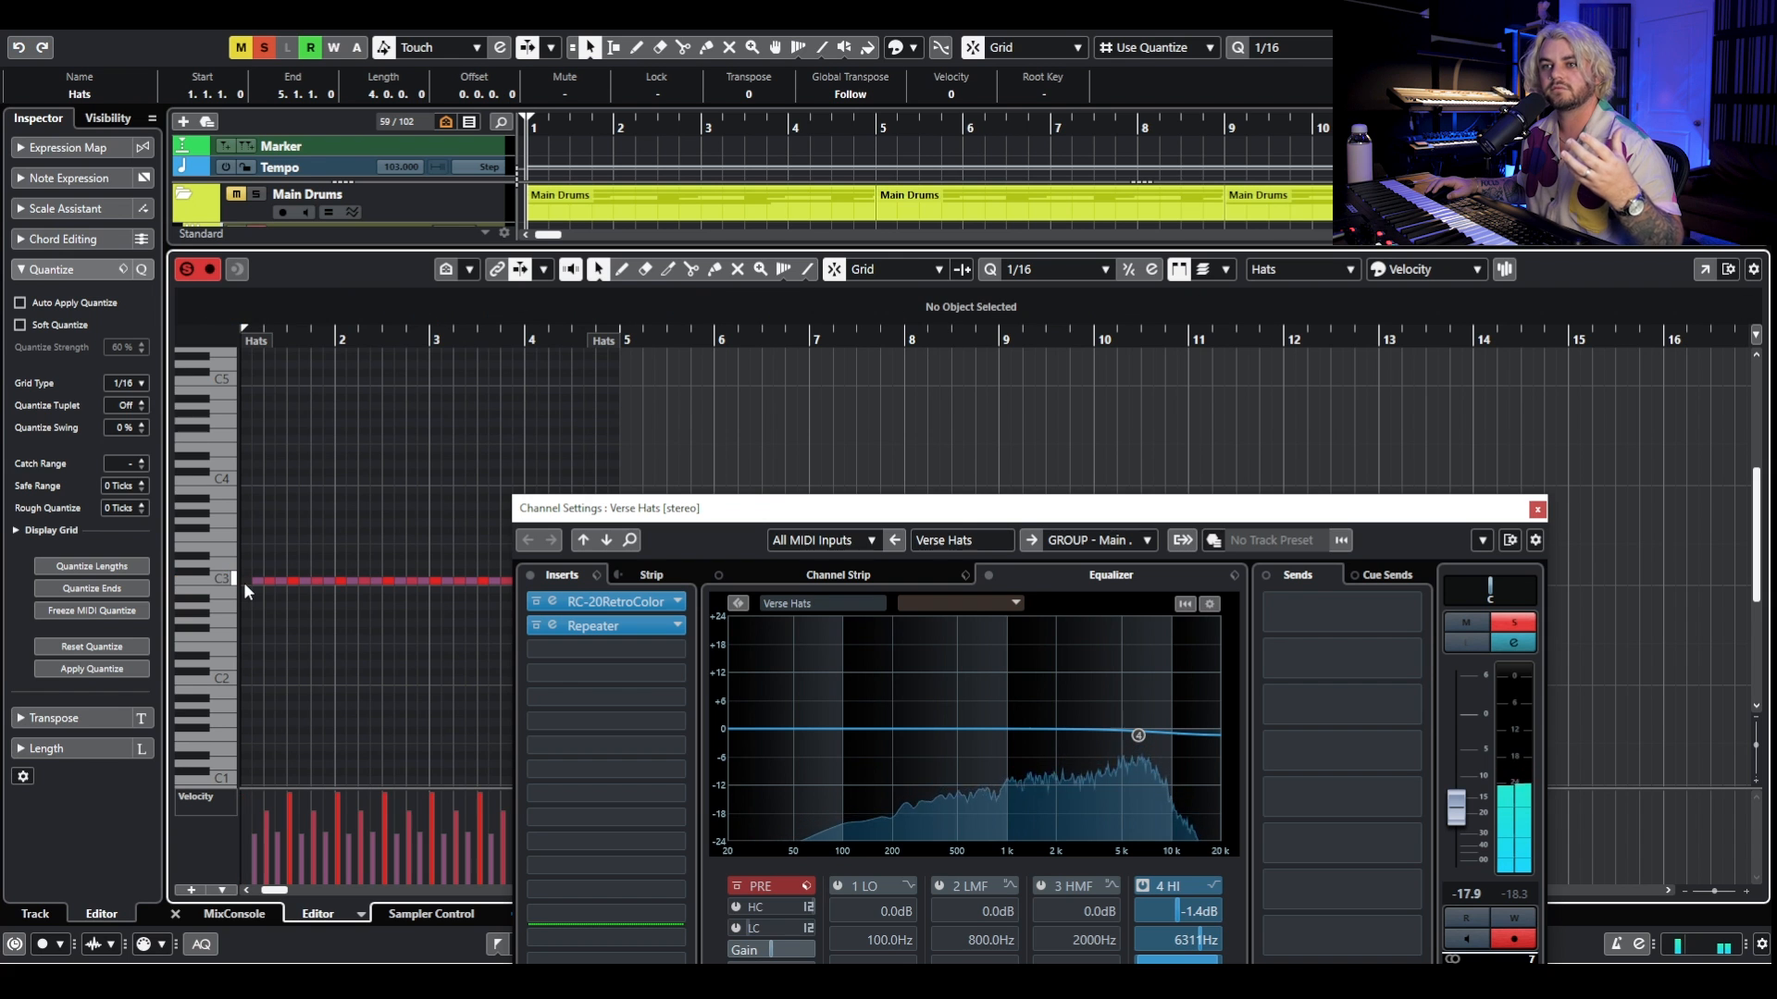
pyautogui.press('space')
pyautogui.moveTo(619, 507); pyautogui.dragTo(627, 298)
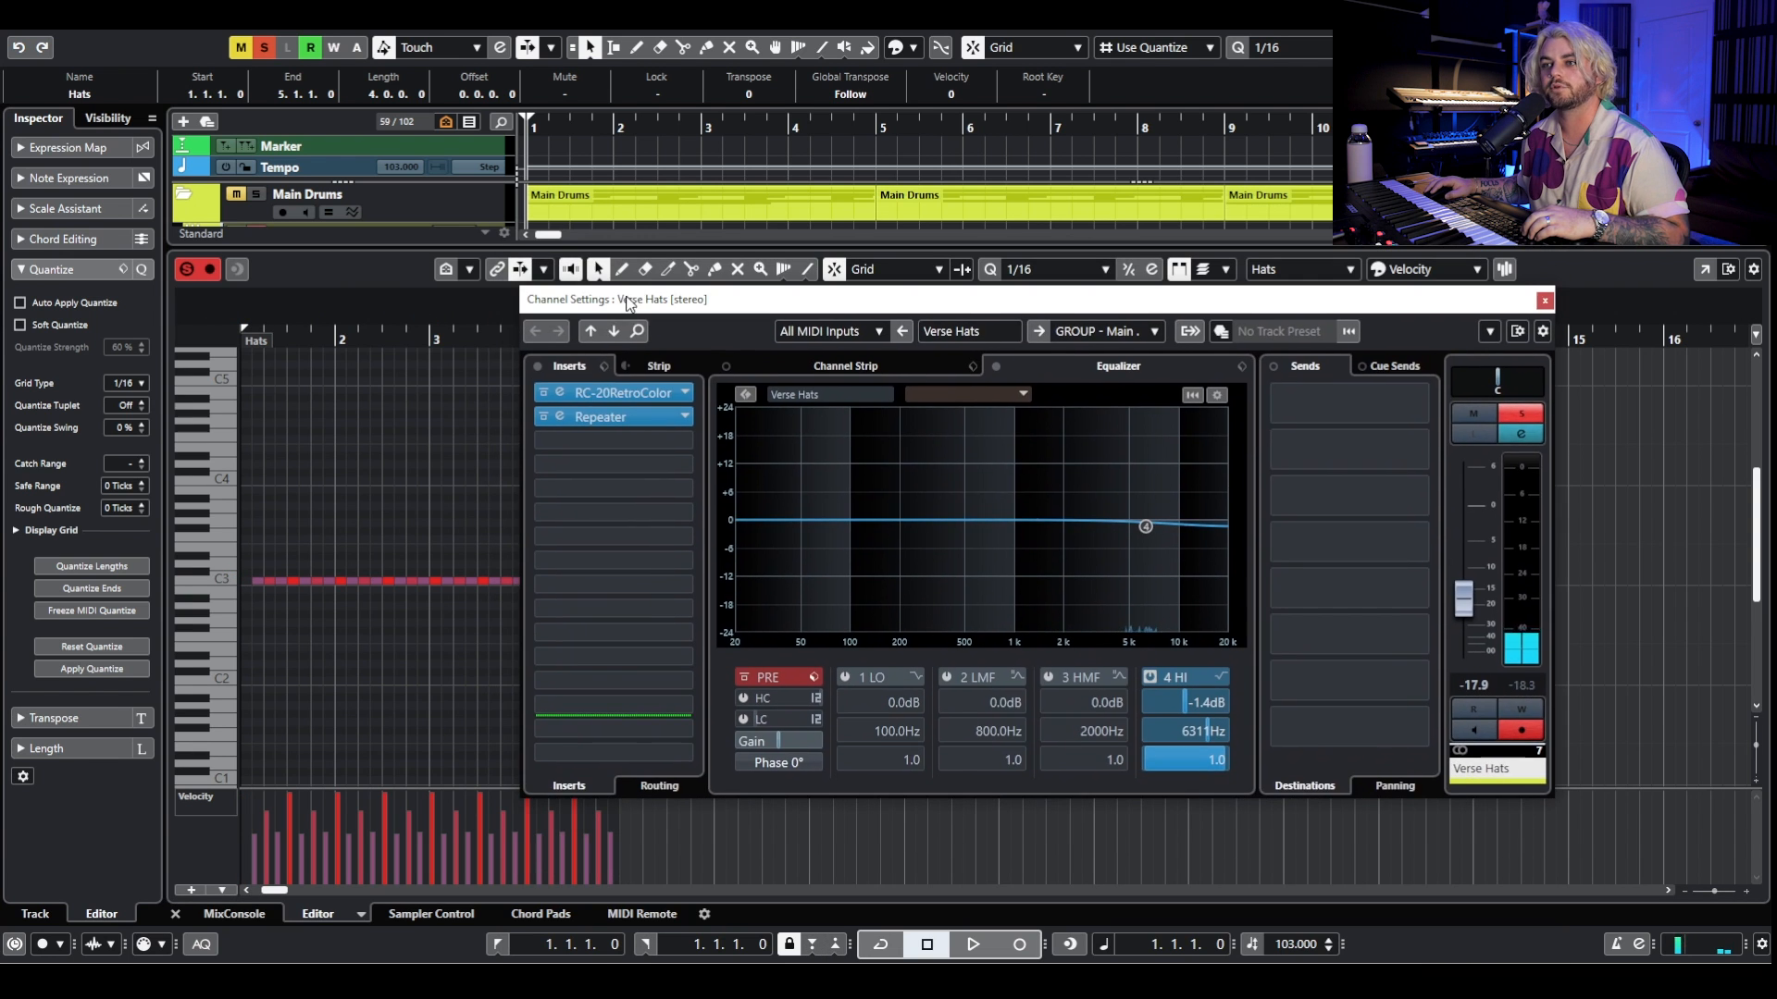
# Examine the RC-20 Retro Color and Repeater delay inserts on the Verse Hats channel, closing each plug-in.
pyautogui.click(544, 392)
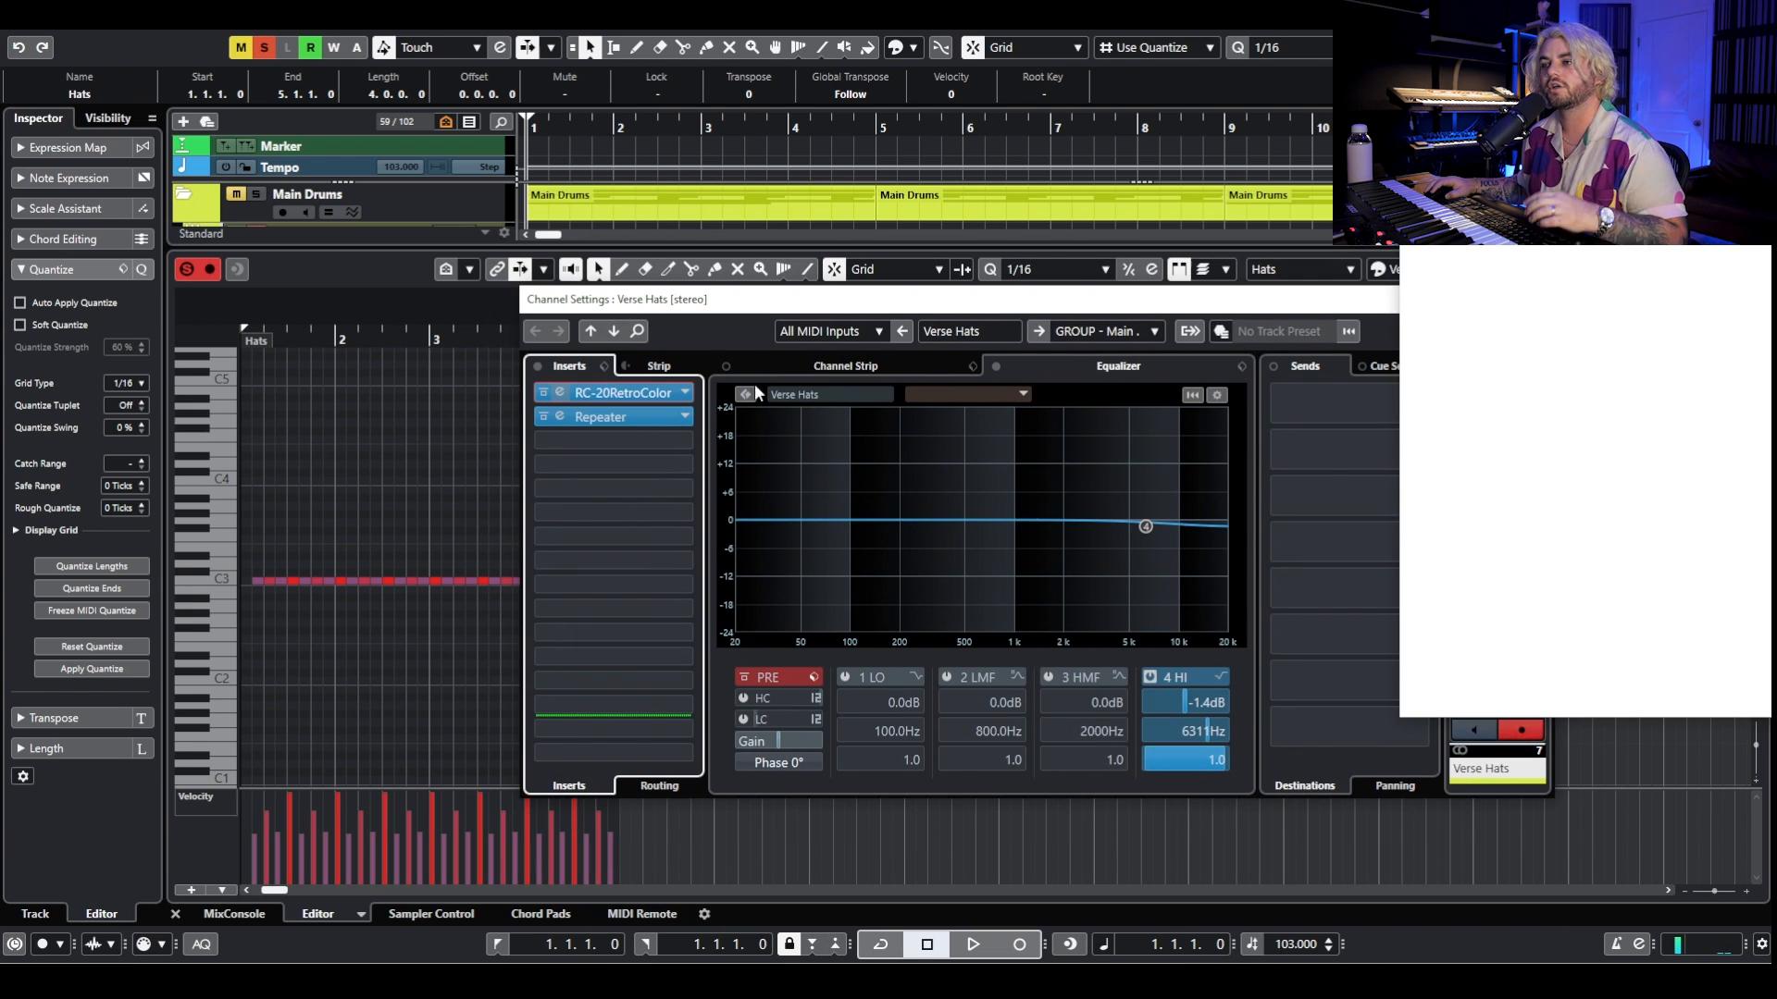
pyautogui.moveTo(1580, 103); pyautogui.dragTo(509, 147)
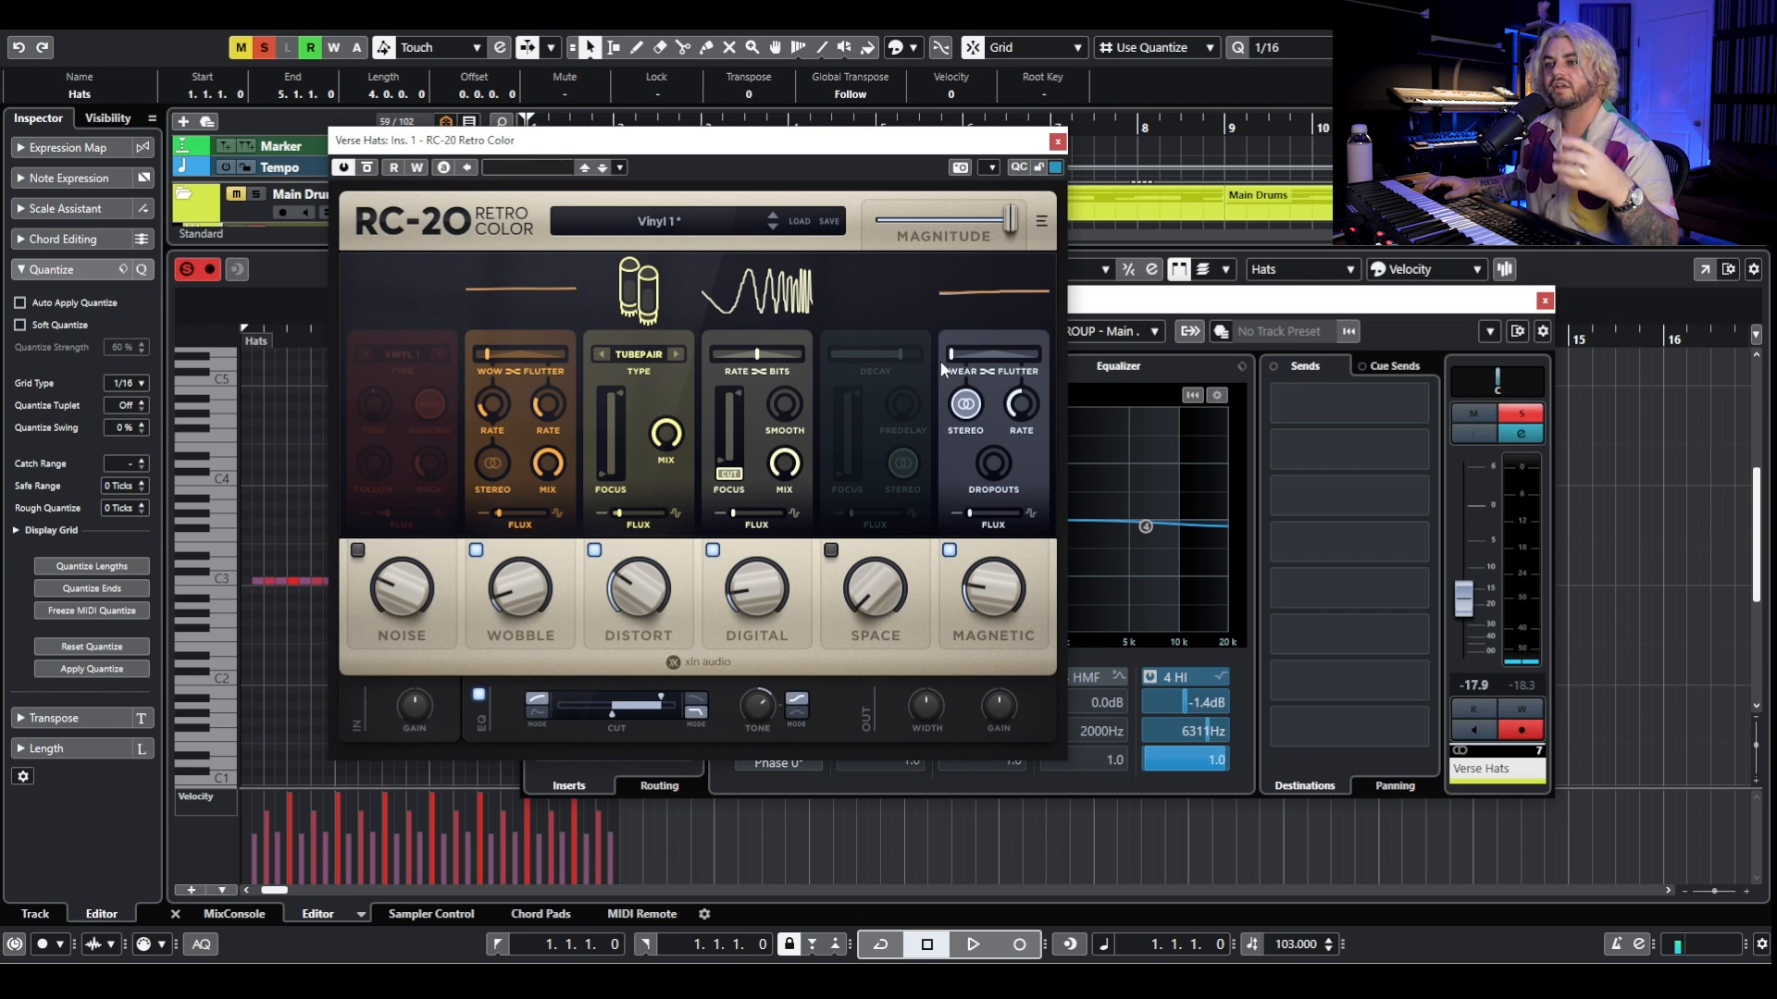
pyautogui.click(1055, 144)
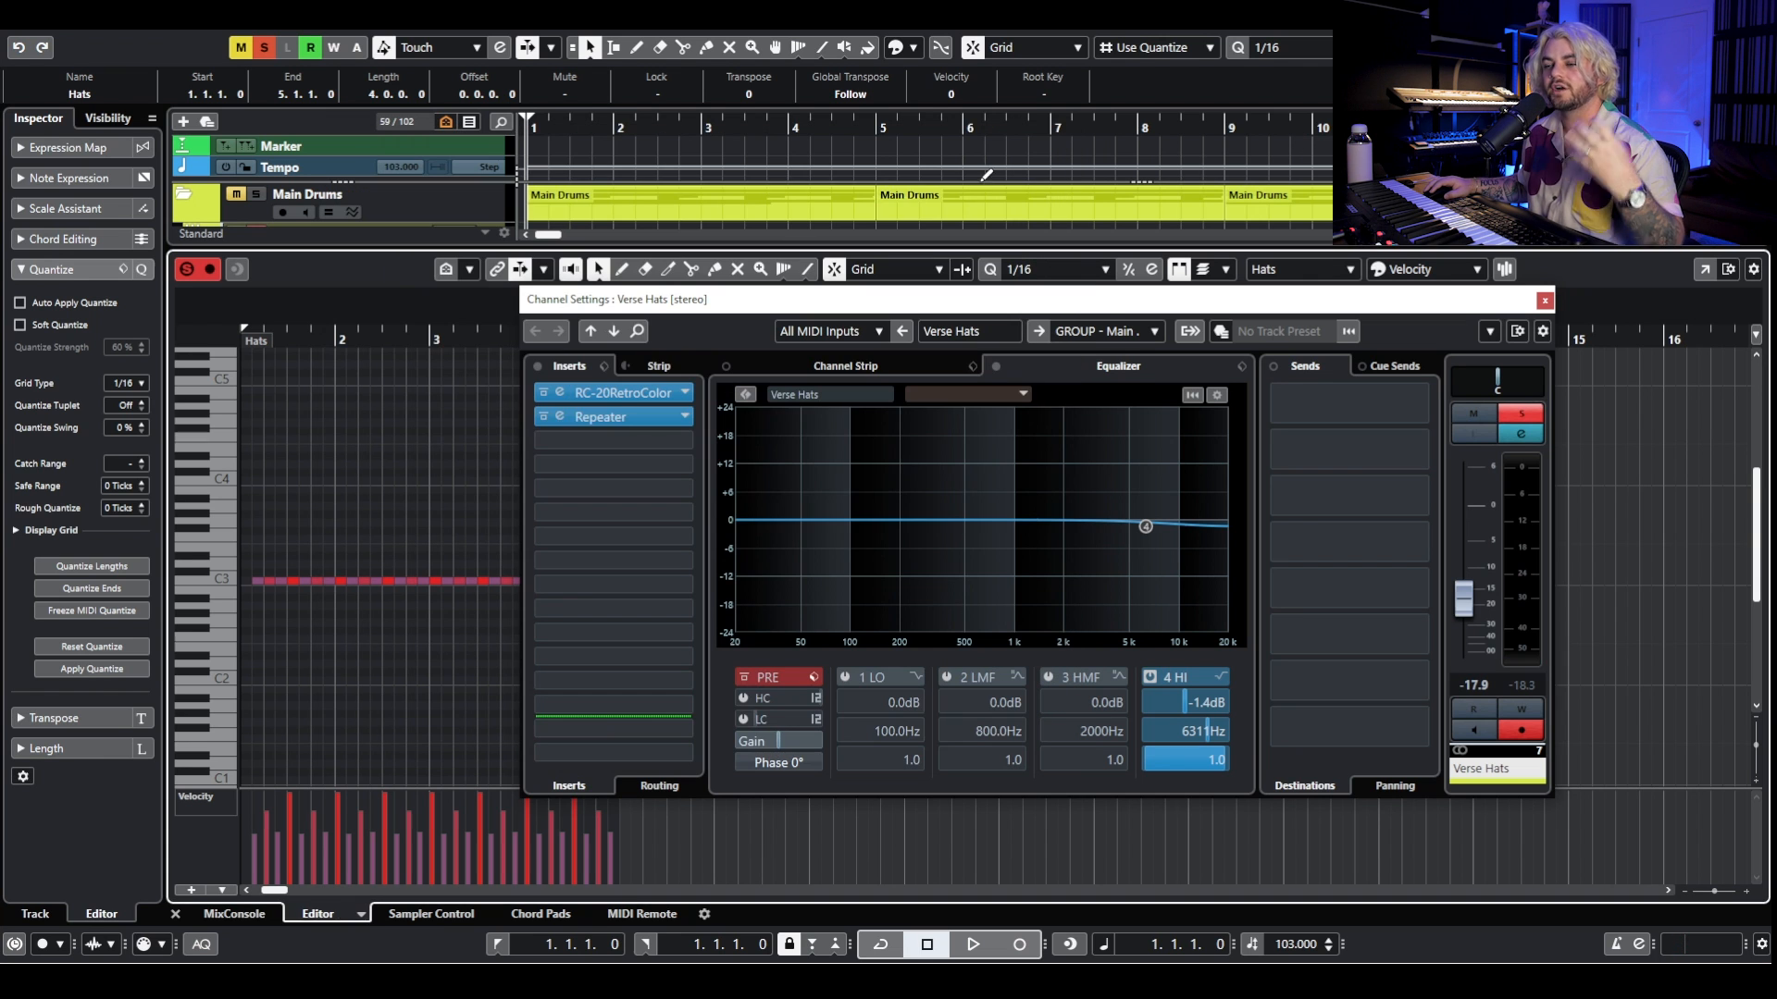
pyautogui.click(614, 415)
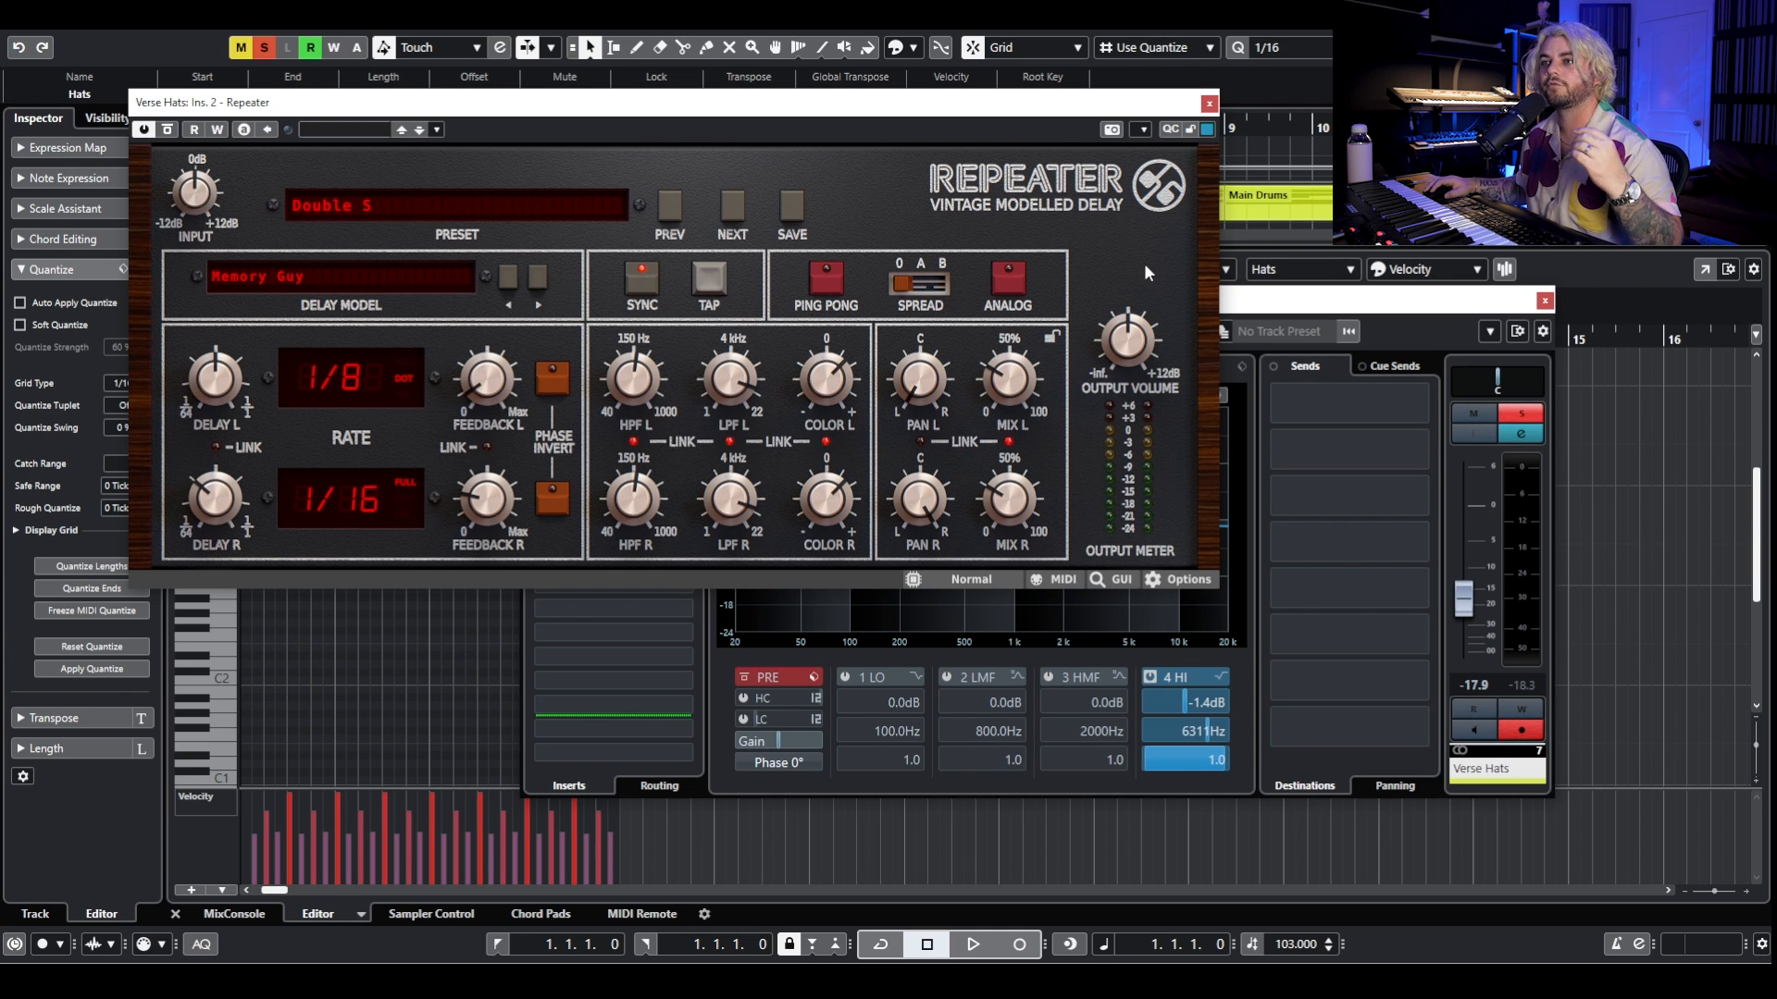
pyautogui.click(1209, 103)
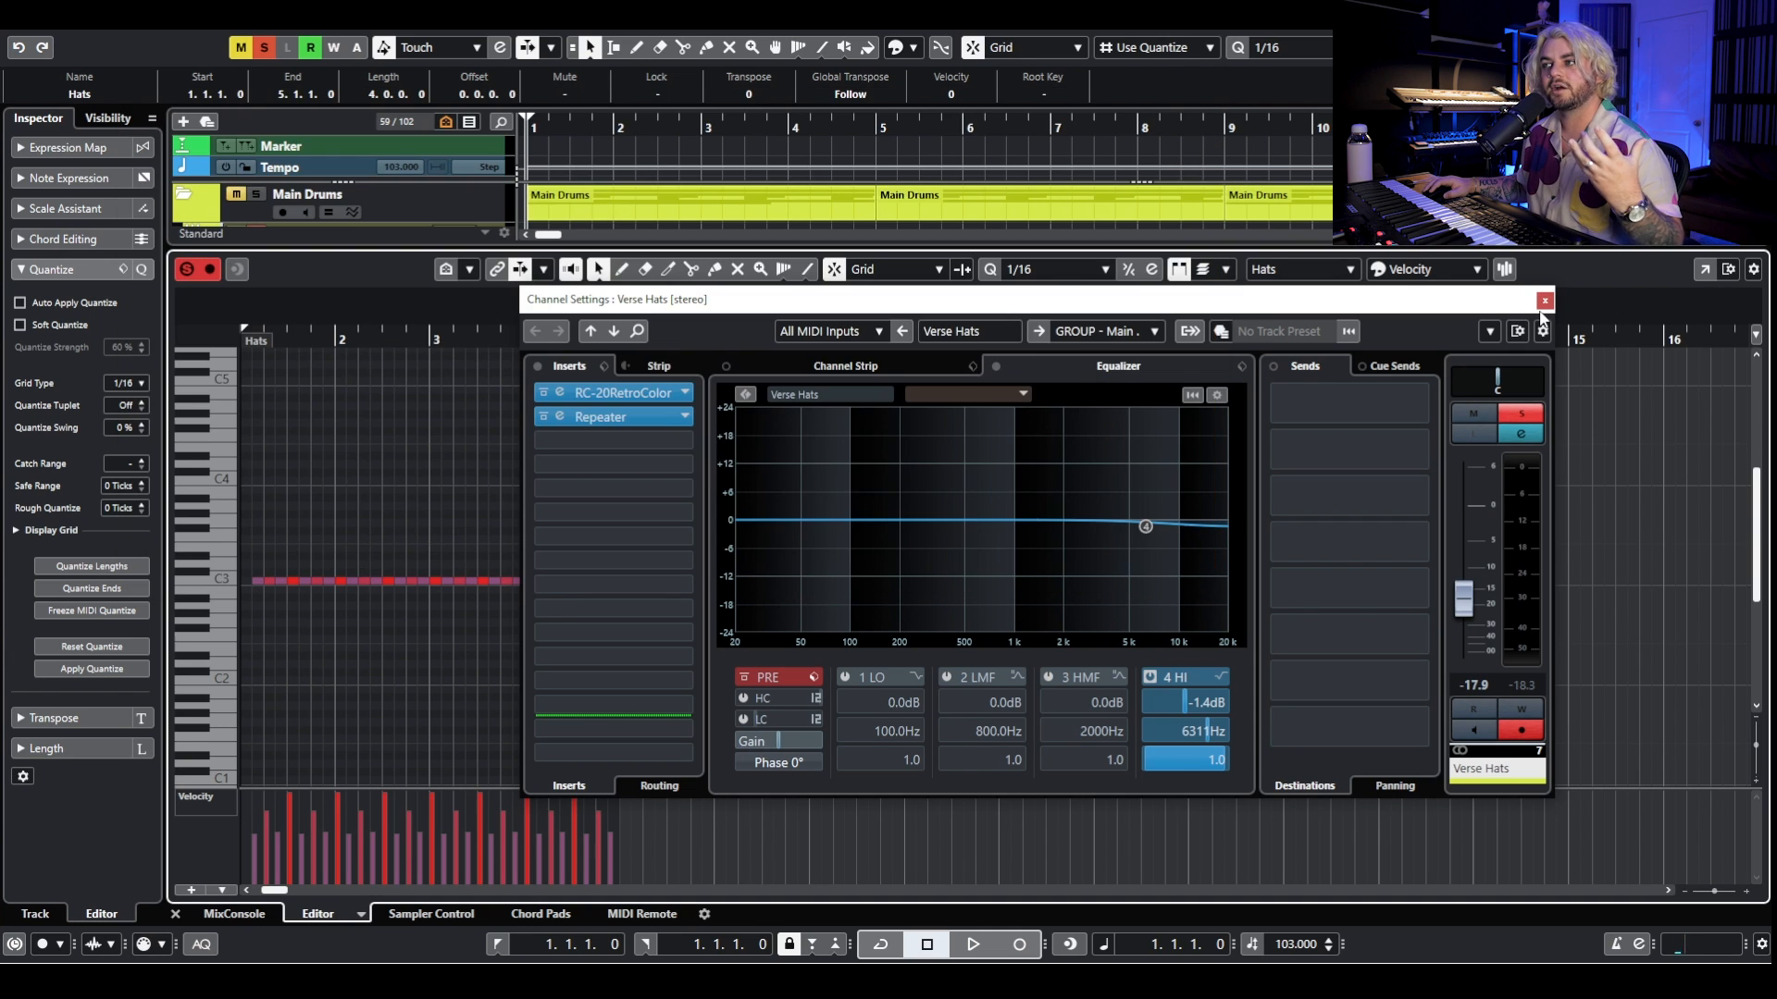
# Close the Verse Hats channel settings, play back the soloed hats from bar 1 and close the note editor.
pyautogui.click(1544, 301)
pyautogui.moveTo(352, 337); pyautogui.dragTo(528, 343)
pyautogui.press('space')
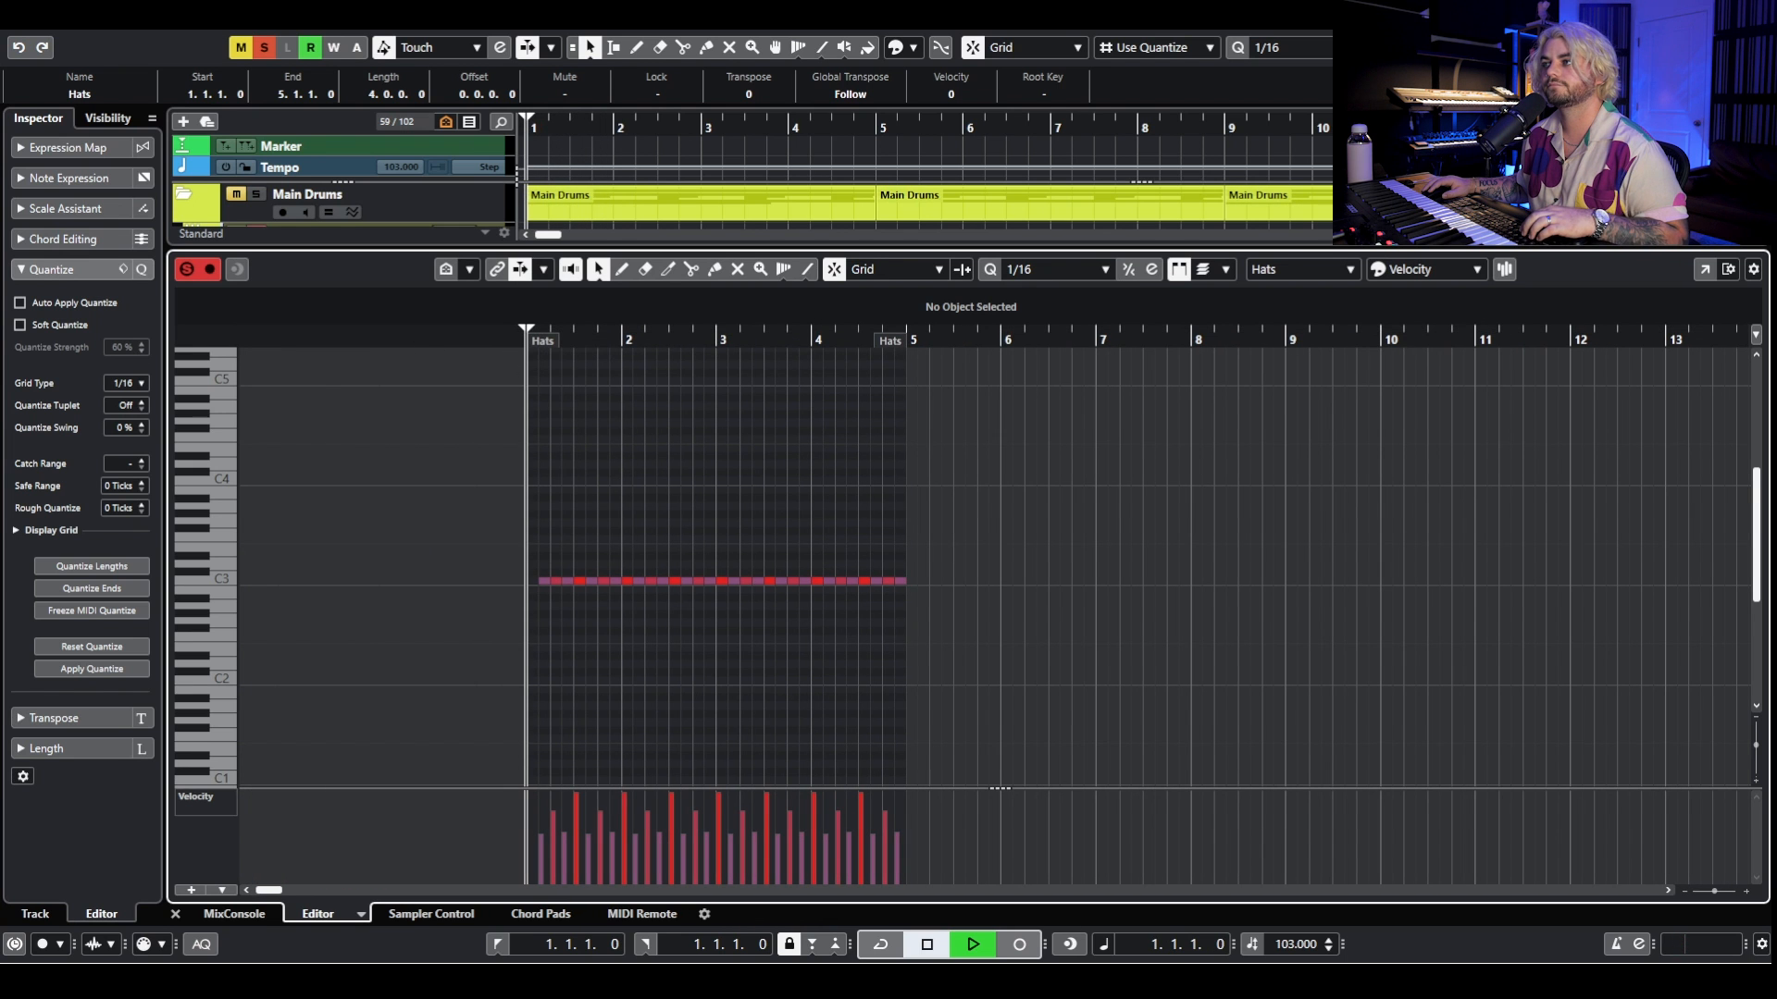
pyautogui.click(175, 915)
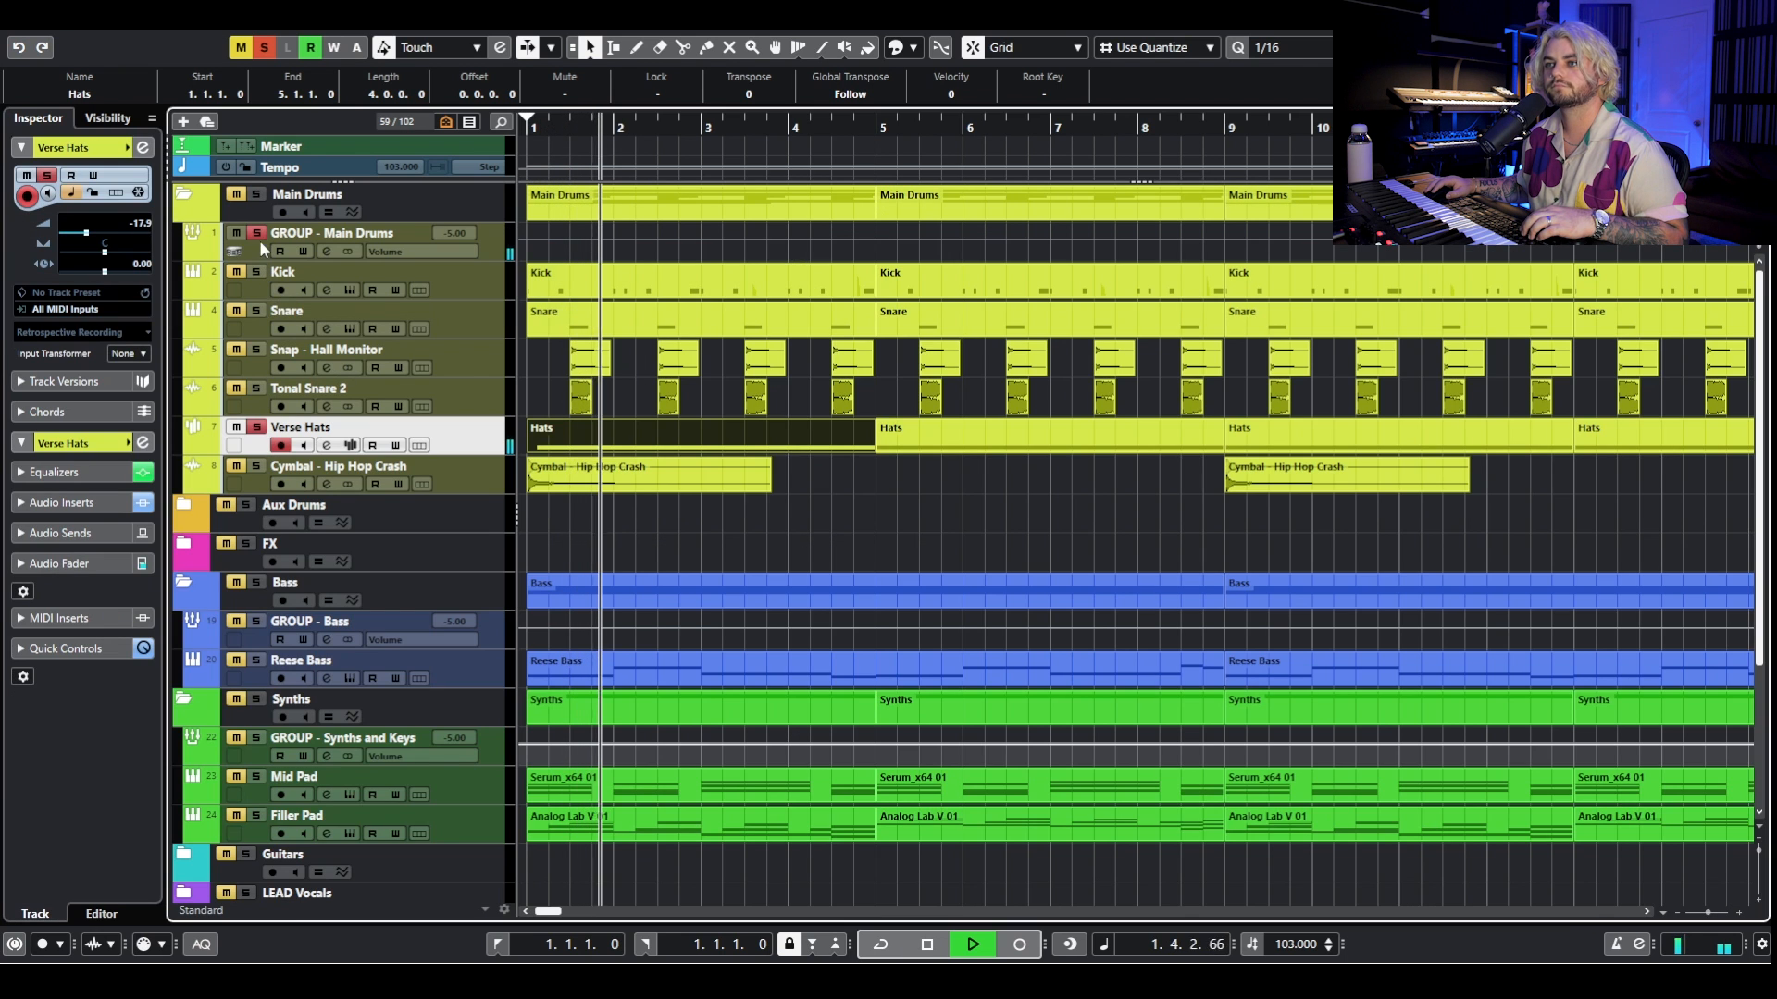
# Replace the Hats part at bar 5 with a duplicate of the first four-bar Hats part, and stop playback.
pyautogui.click(802, 483)
pyautogui.click(797, 447)
pyautogui.press('Delete')
pyautogui.moveTo(928, 446); pyautogui.dragTo(579, 444)
pyautogui.press('space')
pyautogui.hotkey('ctrl', 'd')
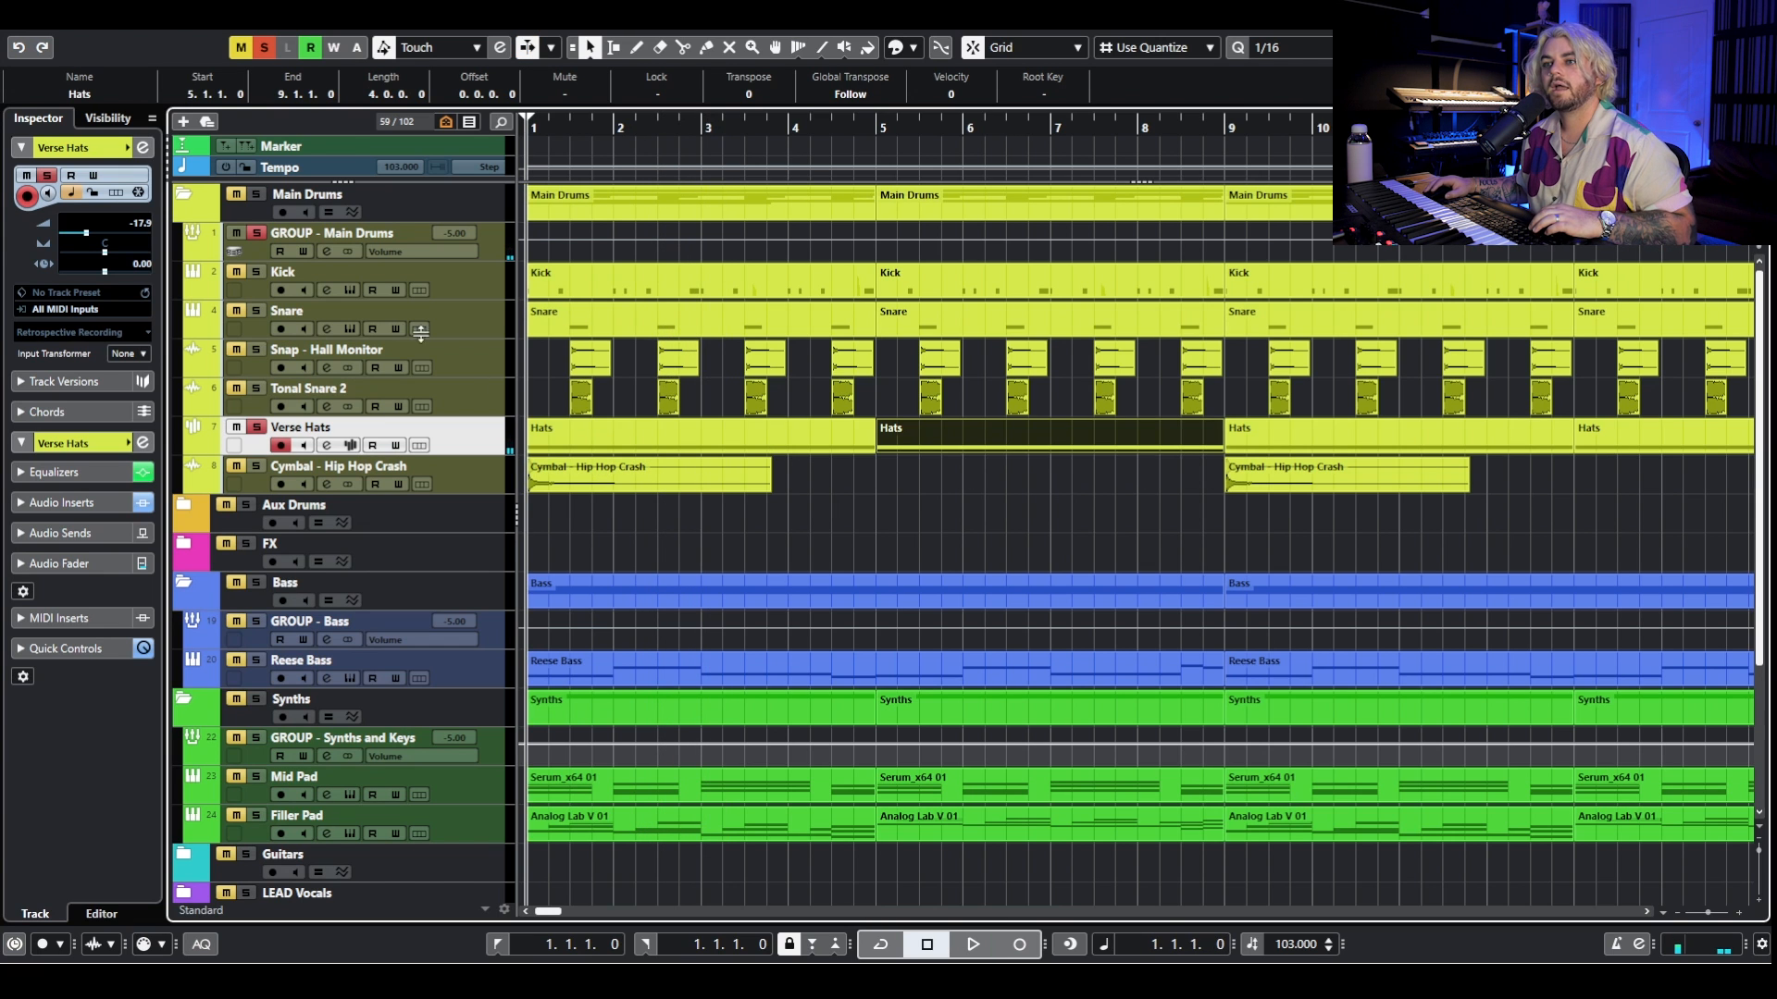
# Solo the Cymbal - Hip Hop Crash track, play it briefly from bar 1, and take Verse Hats out of solo.
pyautogui.click(256, 468)
pyautogui.press('g')
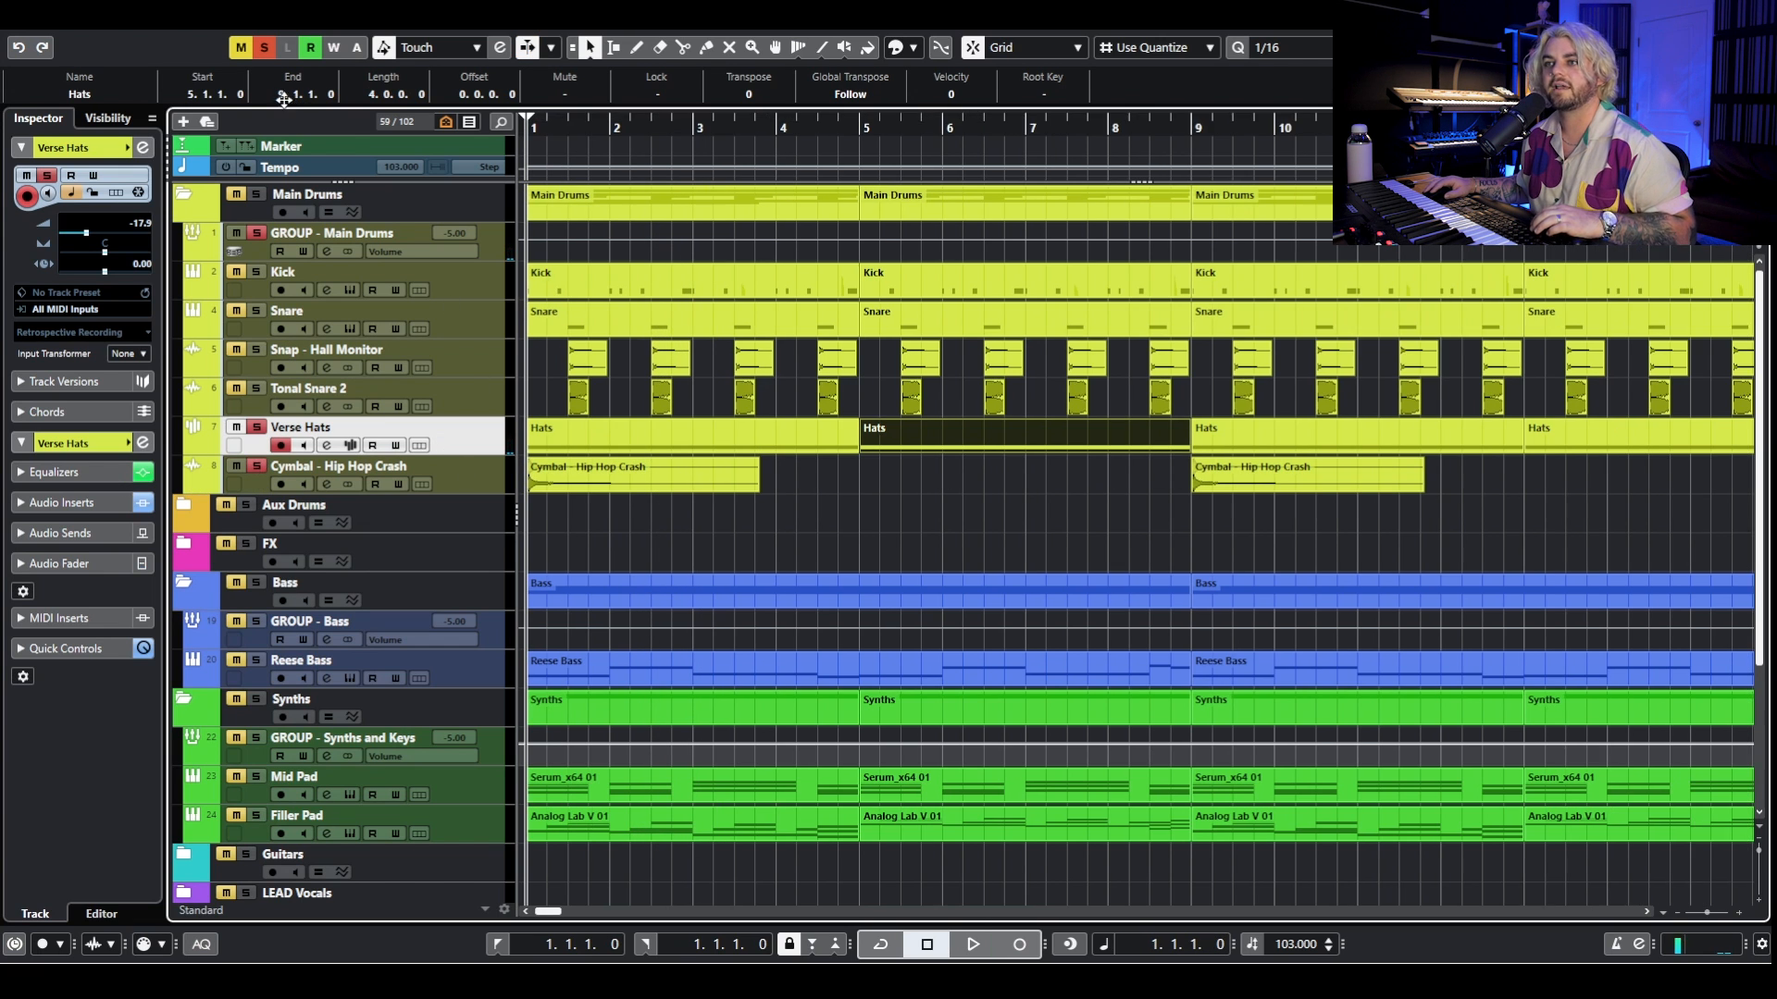
pyautogui.press('space')
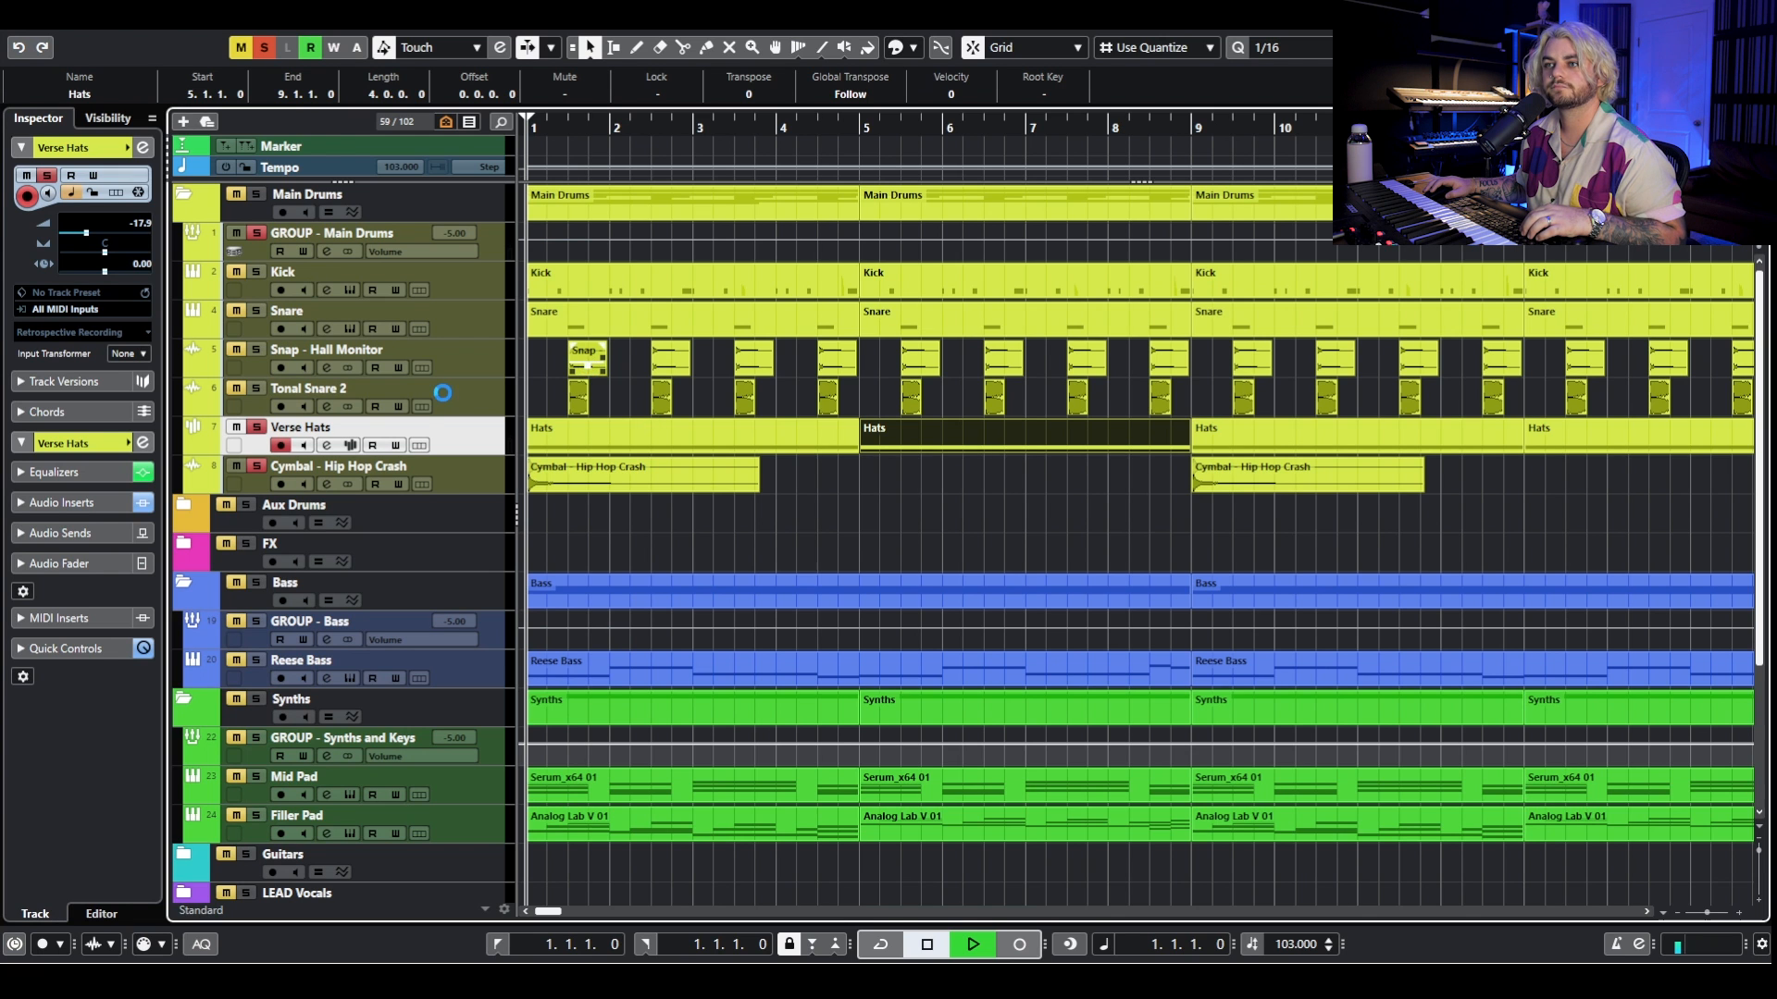
pyautogui.press('space')
pyautogui.click(255, 428)
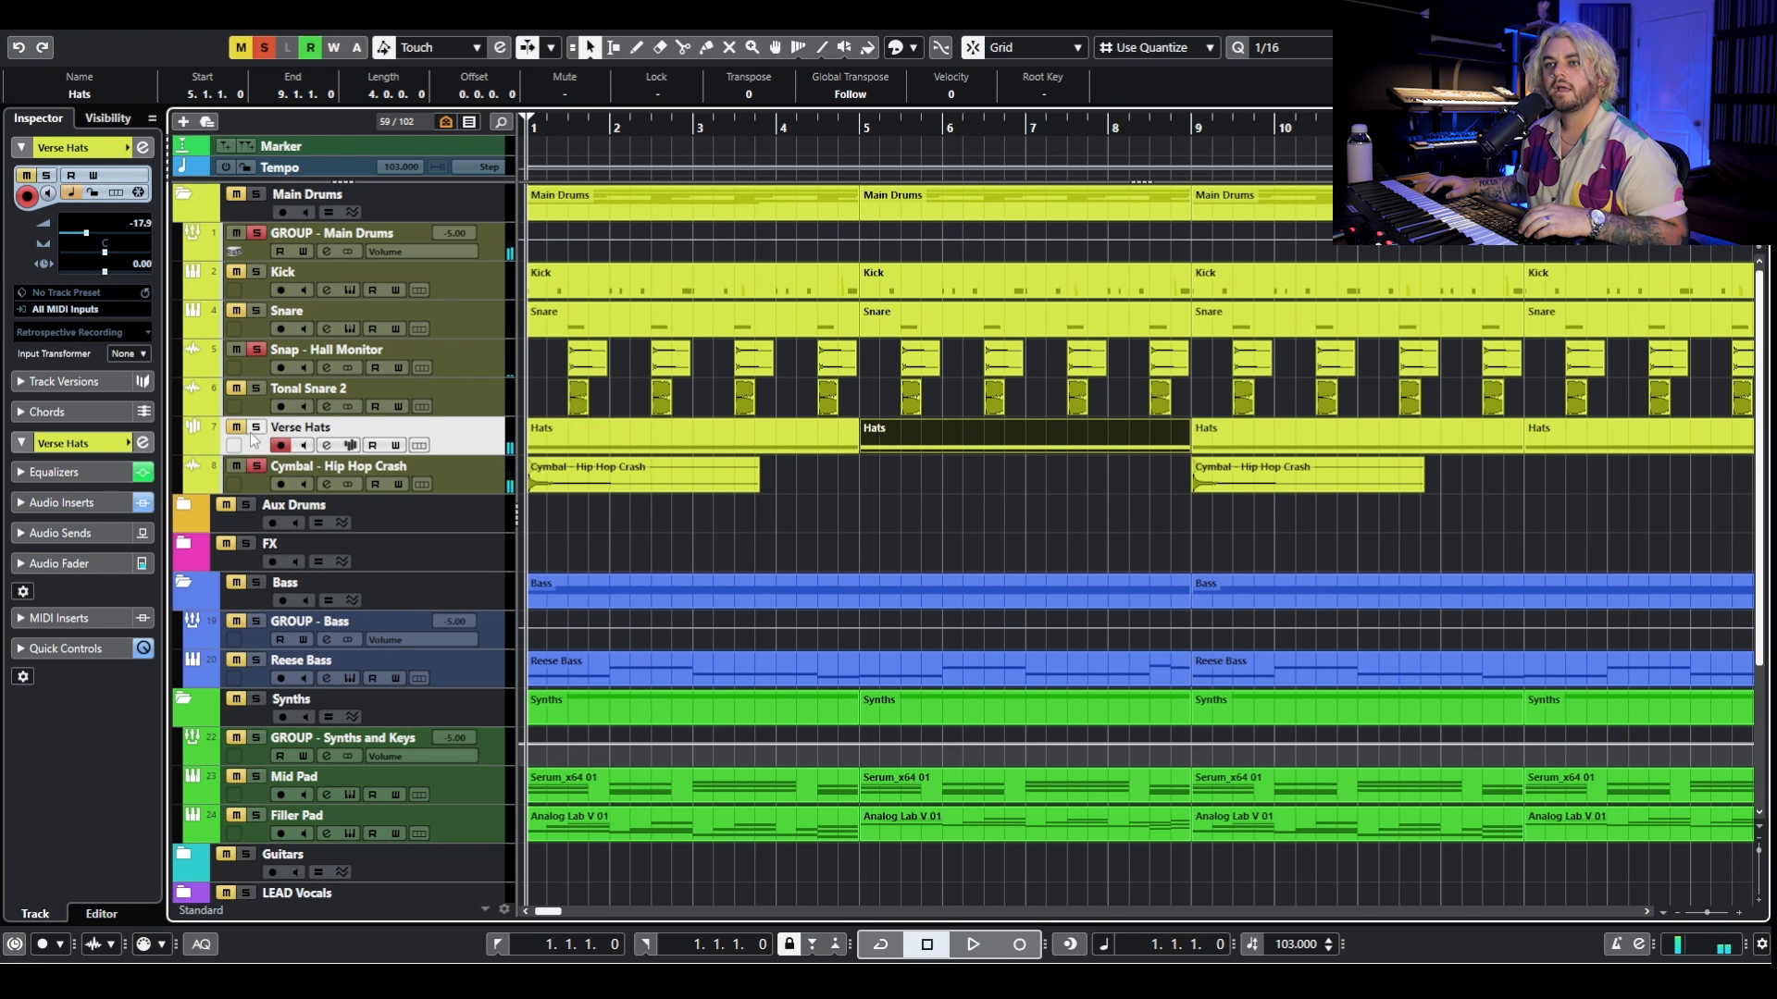
# Open the Snap - Hall Monitor channel settings, look over its inserts, and close the window.
pyautogui.click(328, 367)
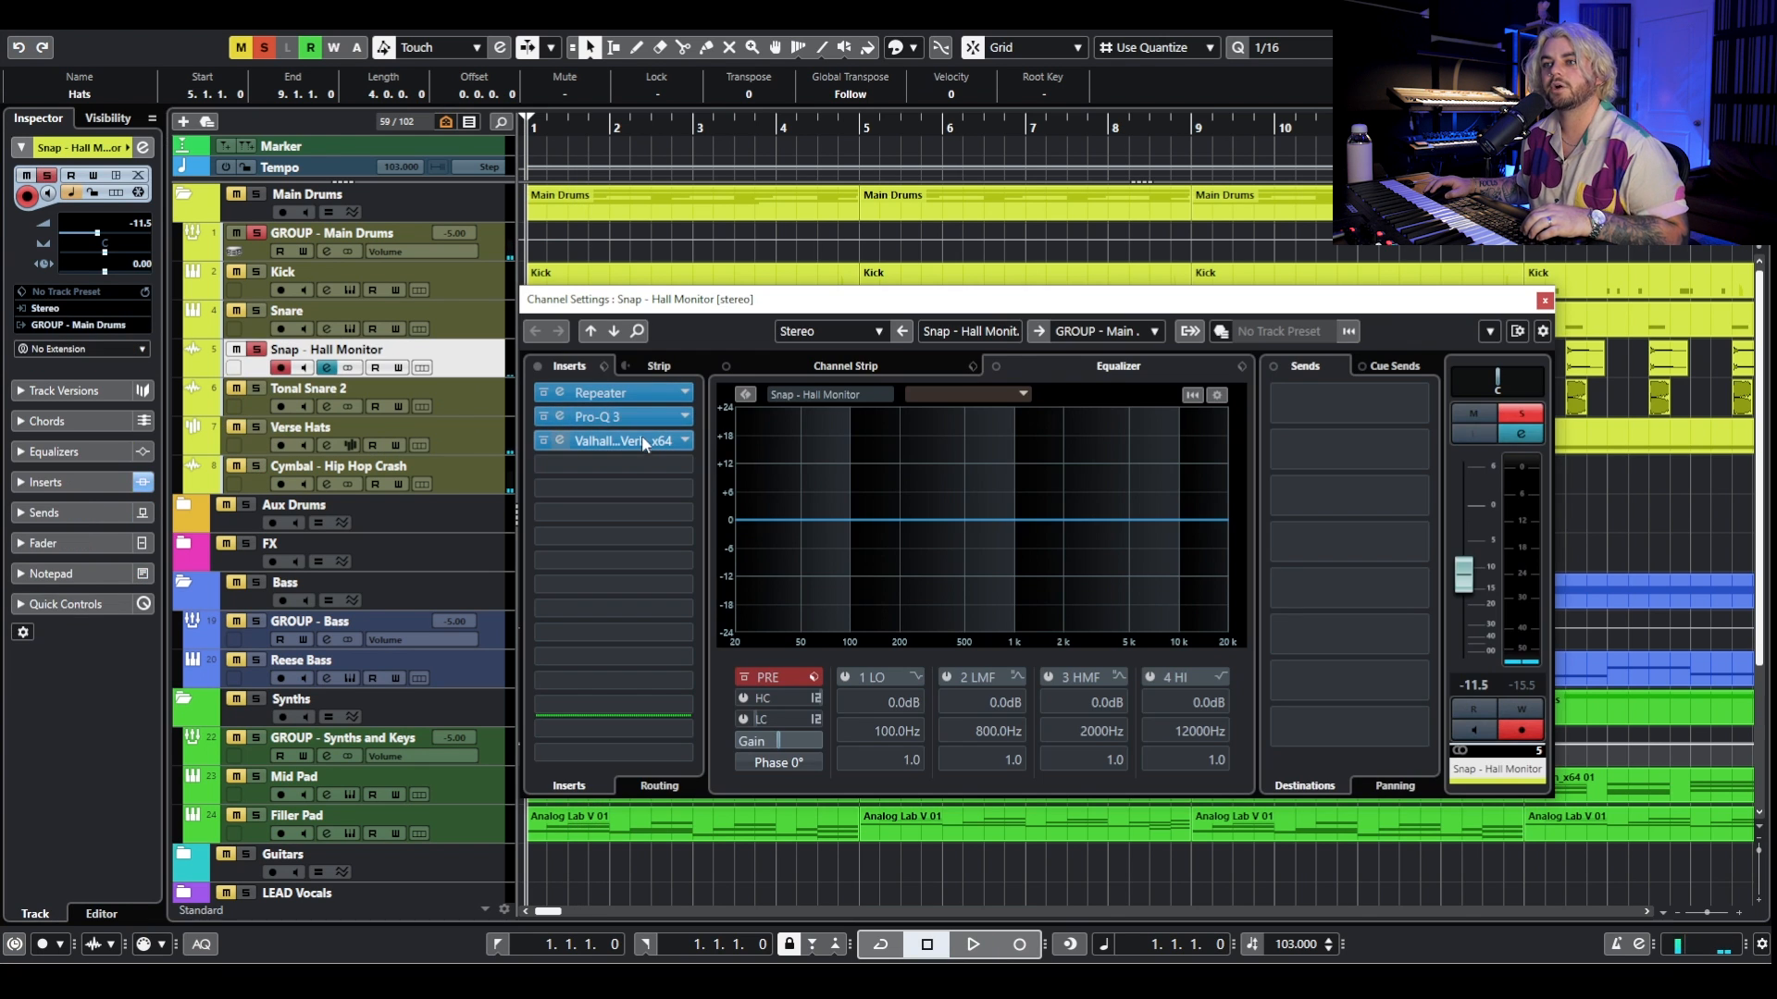
pyautogui.moveTo(978, 306); pyautogui.dragTo(685, 488)
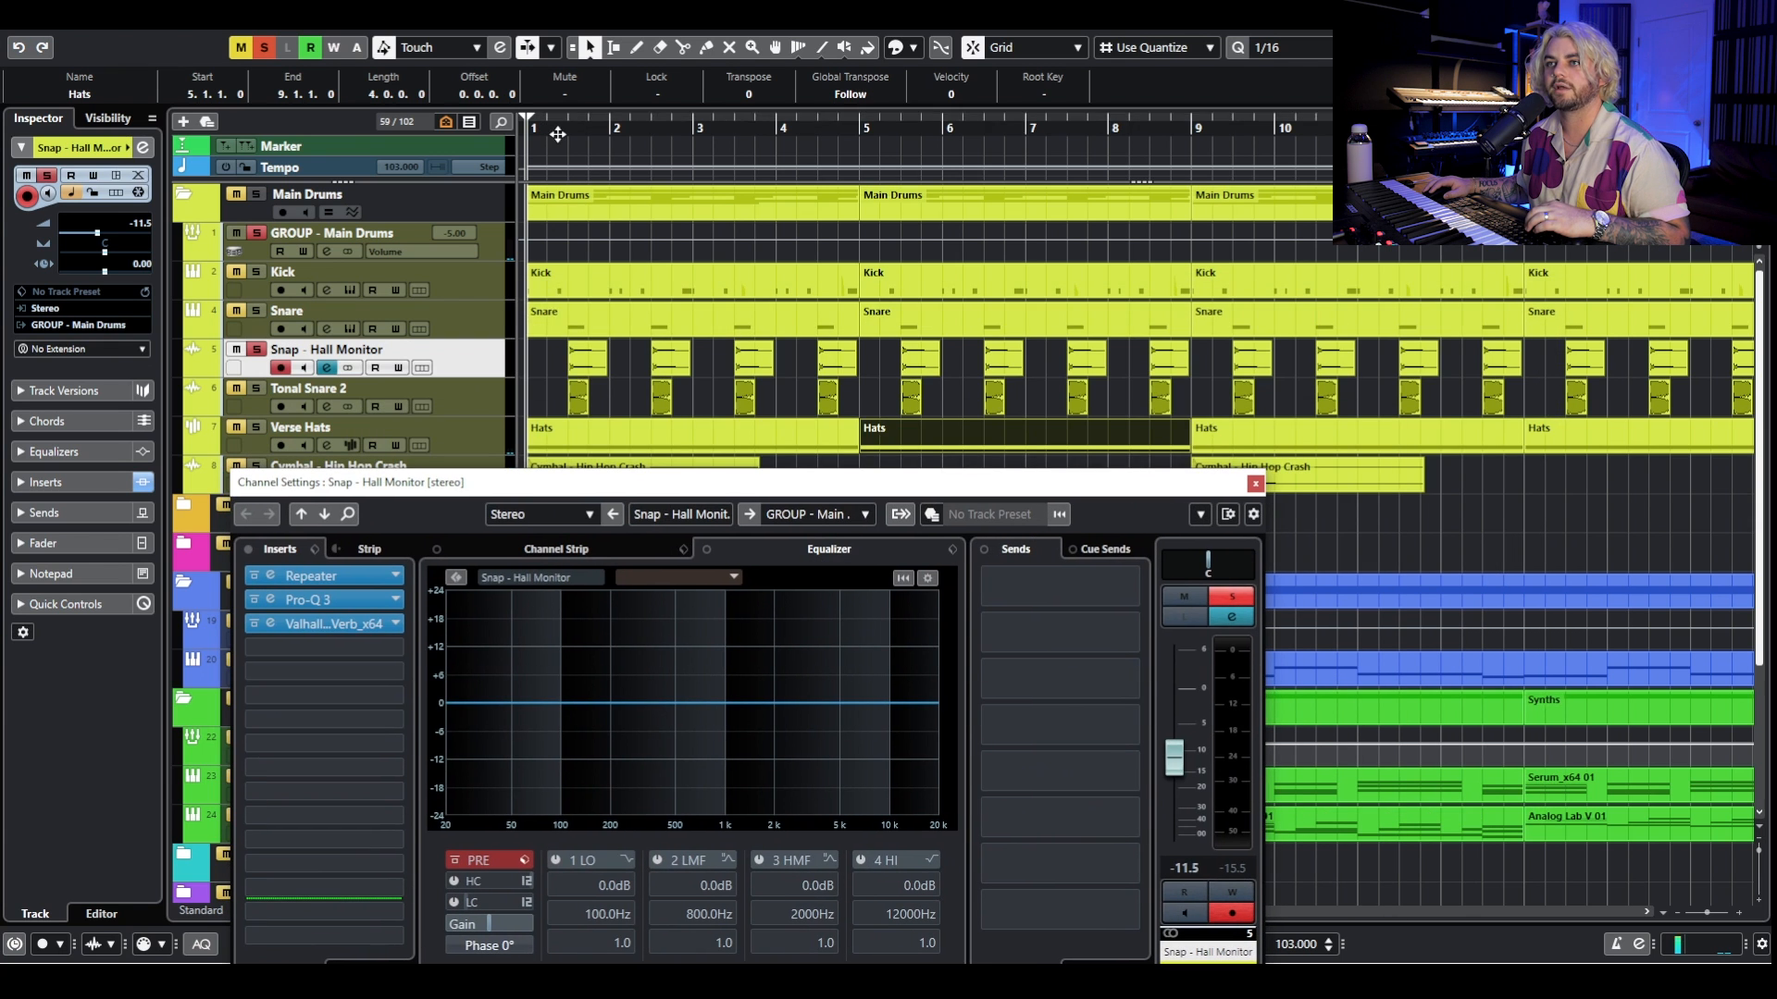
pyautogui.click(1255, 482)
# Switch the solo from Snap - Hall Monitor to Tonal Snare 2, stop playback and select the Tonal Snare 2 track.
pyautogui.click(256, 389)
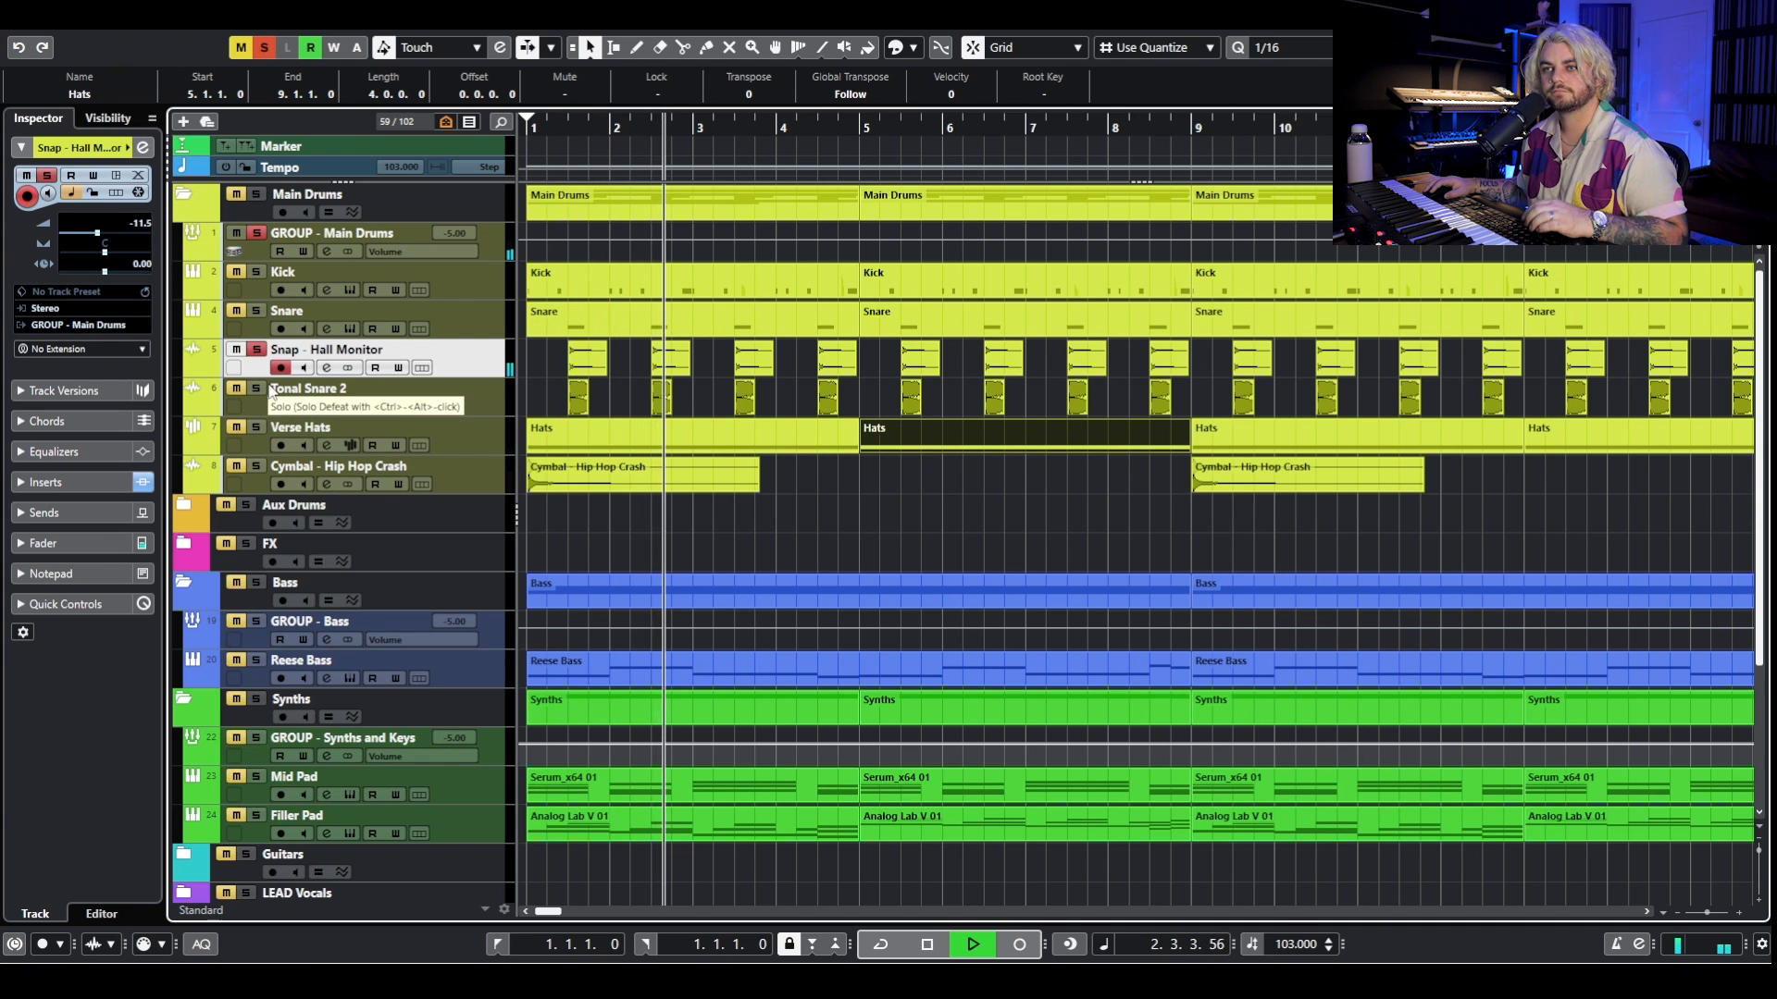
pyautogui.press('space')
pyautogui.click(257, 351)
pyautogui.click(480, 413)
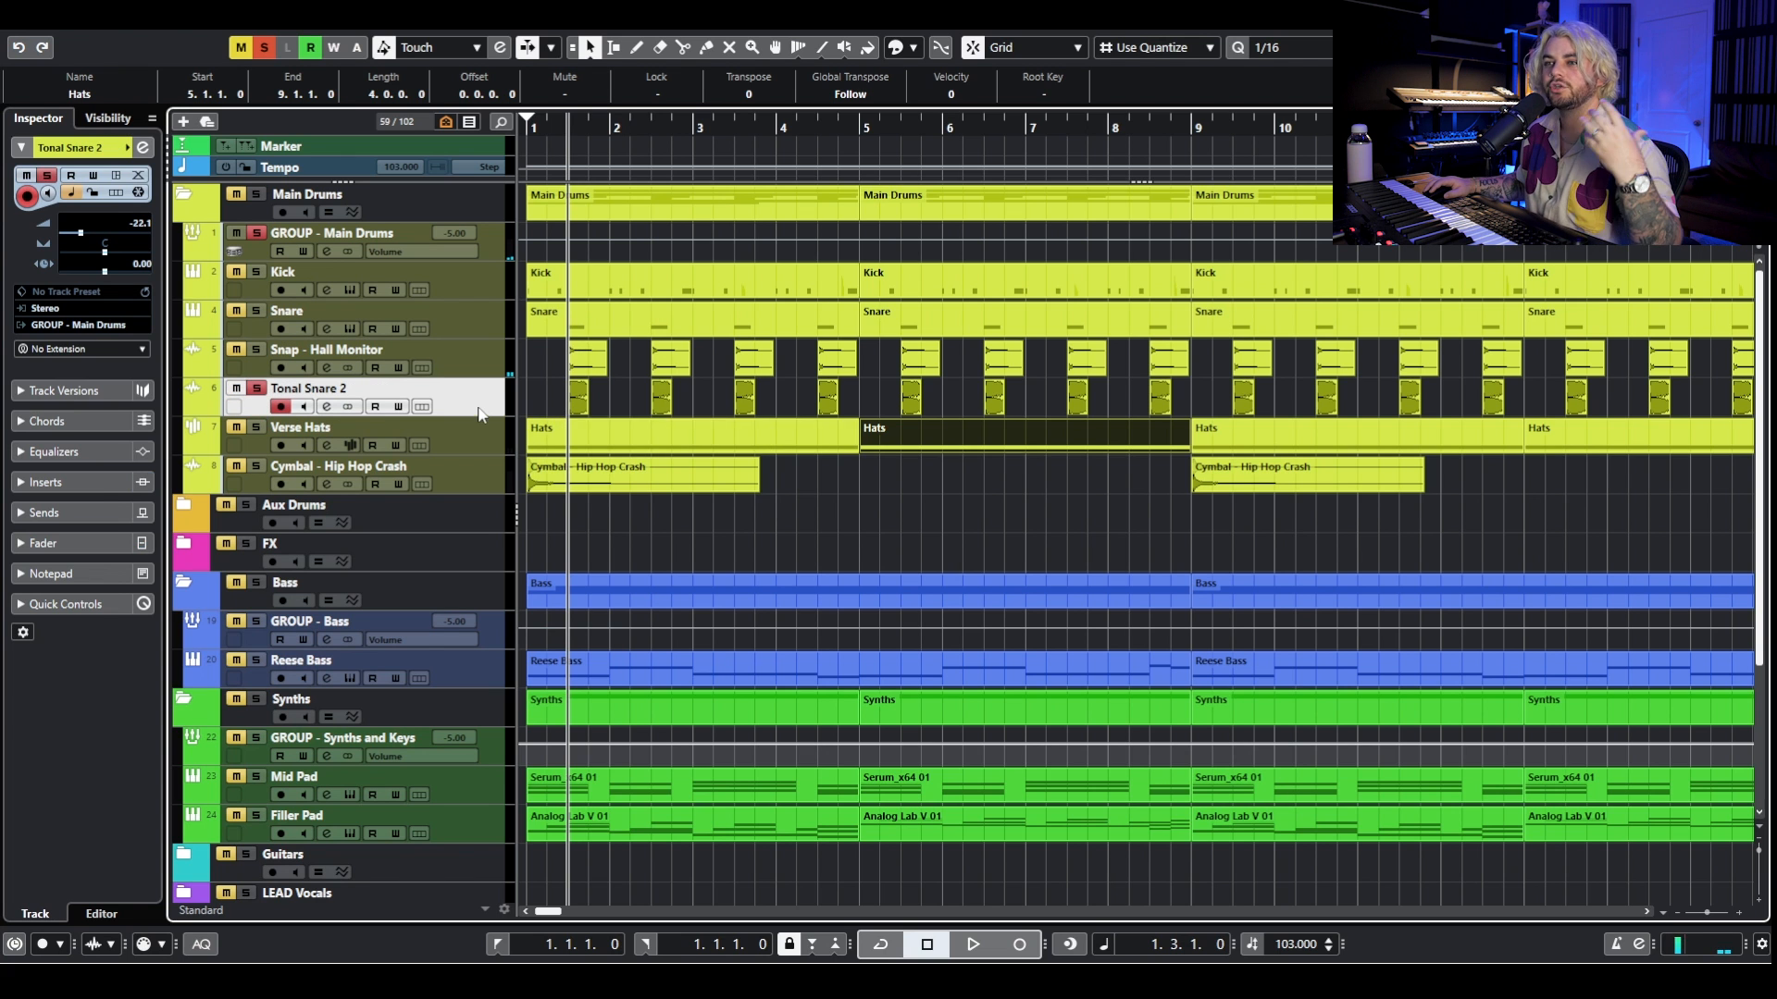
# Inspect the layered snap and tonal snare hits in the opening bars and play the soloed Tonal Snare 2.
pyautogui.press('h')
pyautogui.press('h')
pyautogui.press('h')
pyautogui.press('h')
pyautogui.press('h')
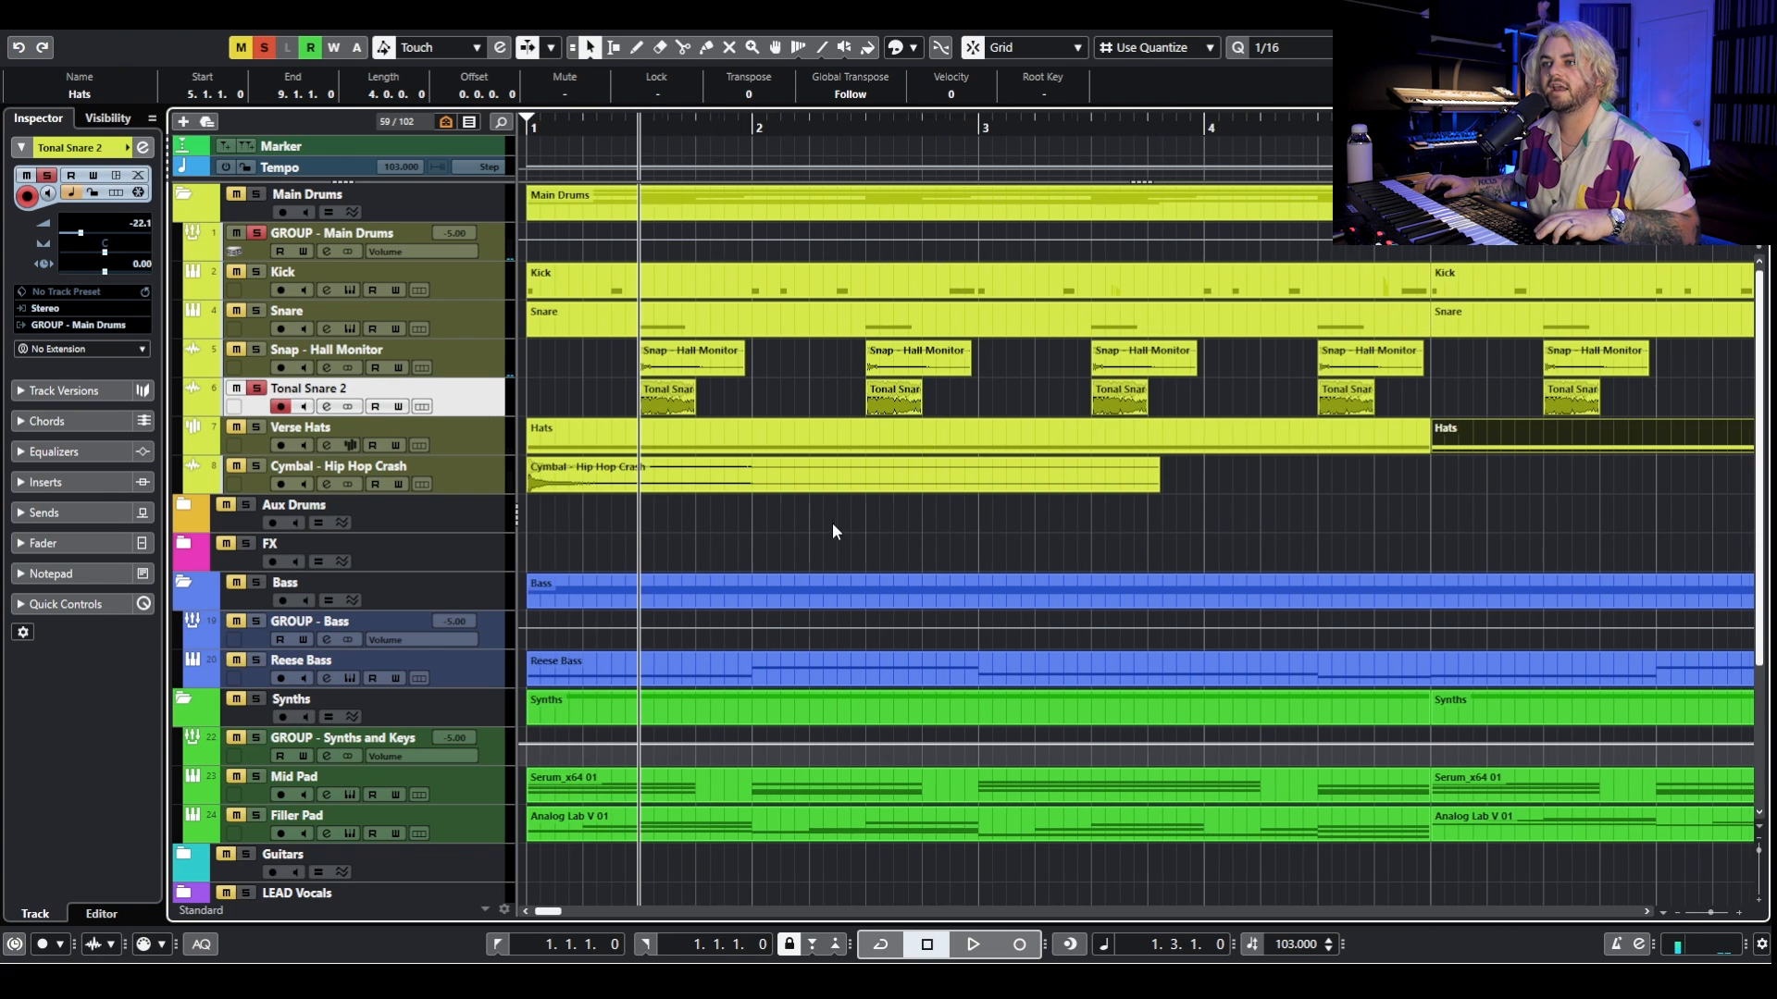
pyautogui.press('g')
pyautogui.press('g')
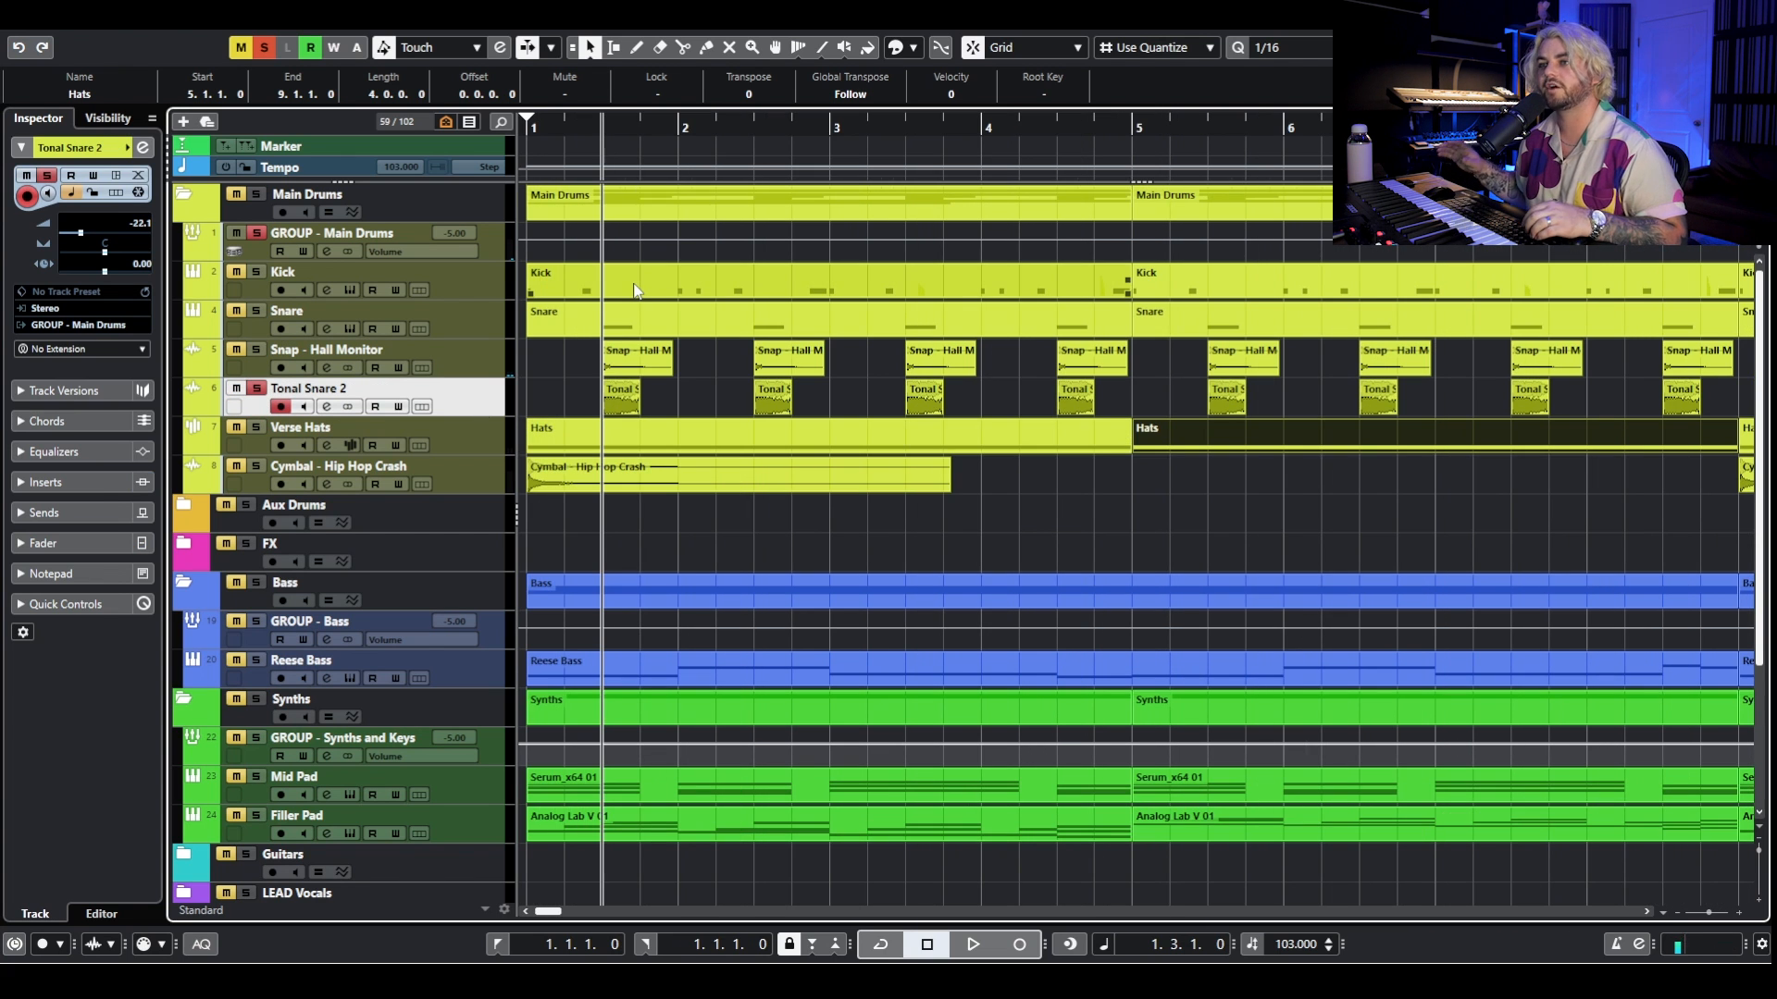
pyautogui.press('space')
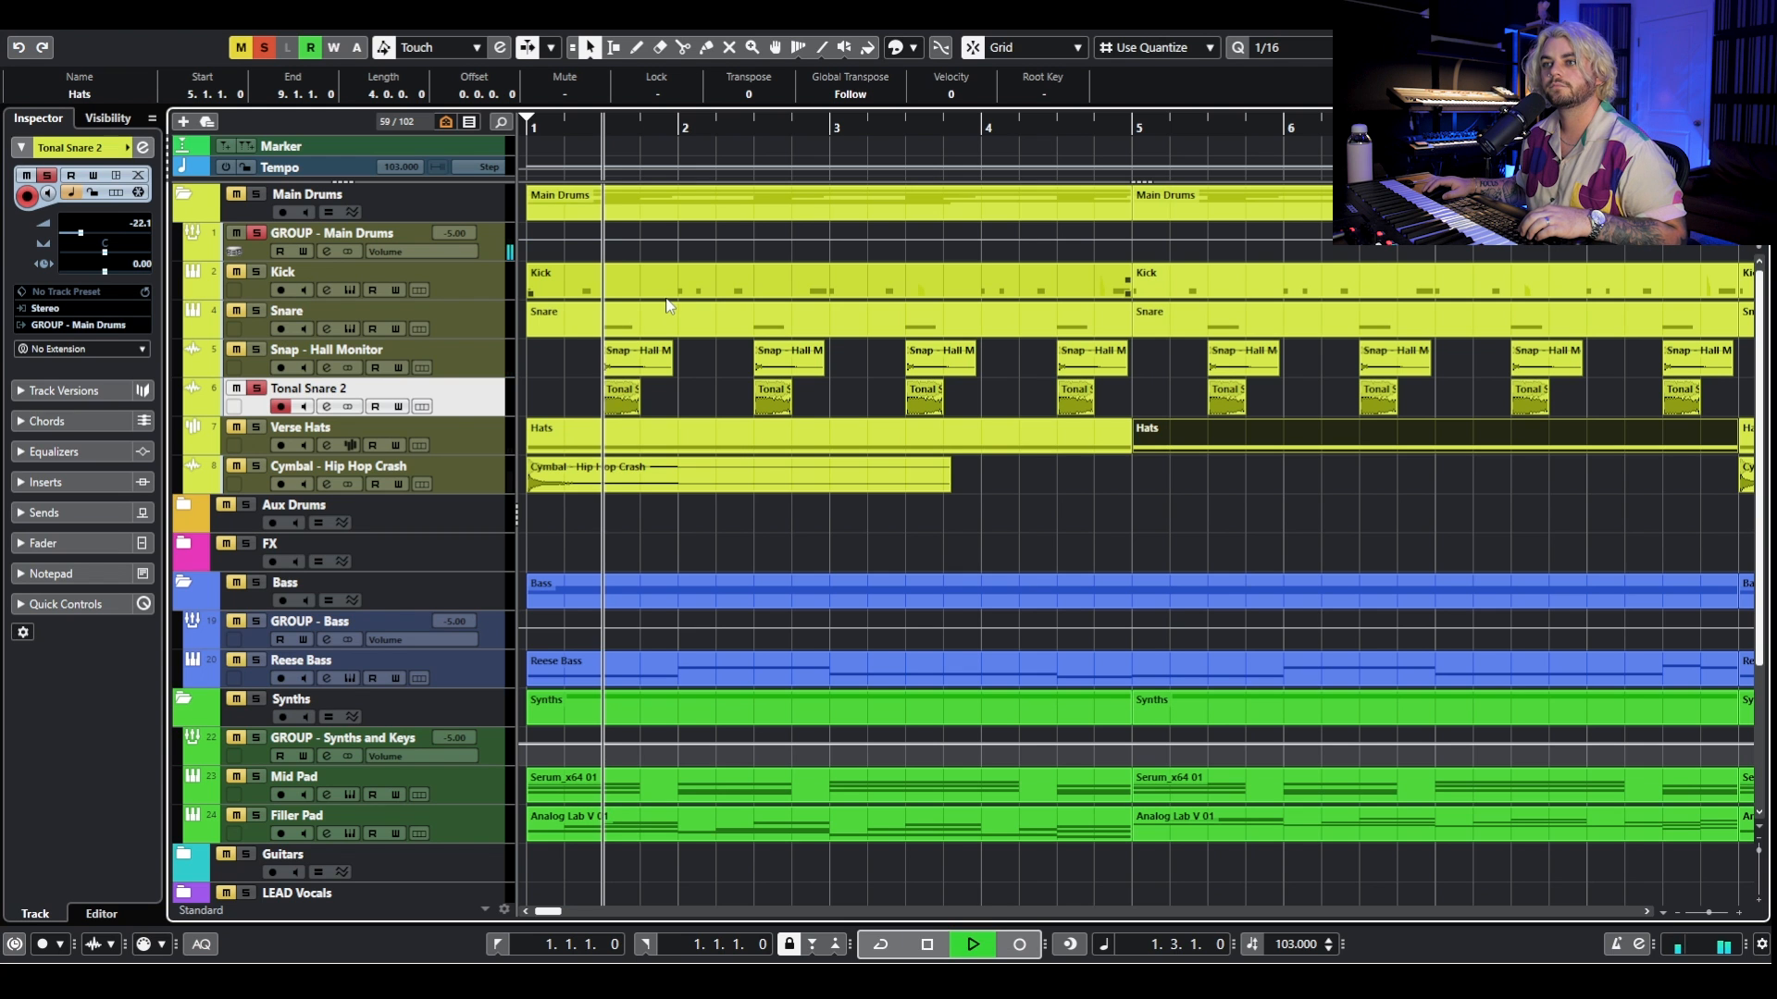
pyautogui.press('space')
# Clear all solos and play the full arrangement of drums, bass and synths from bar 1.
pyautogui.click(264, 48)
pyautogui.press('g')
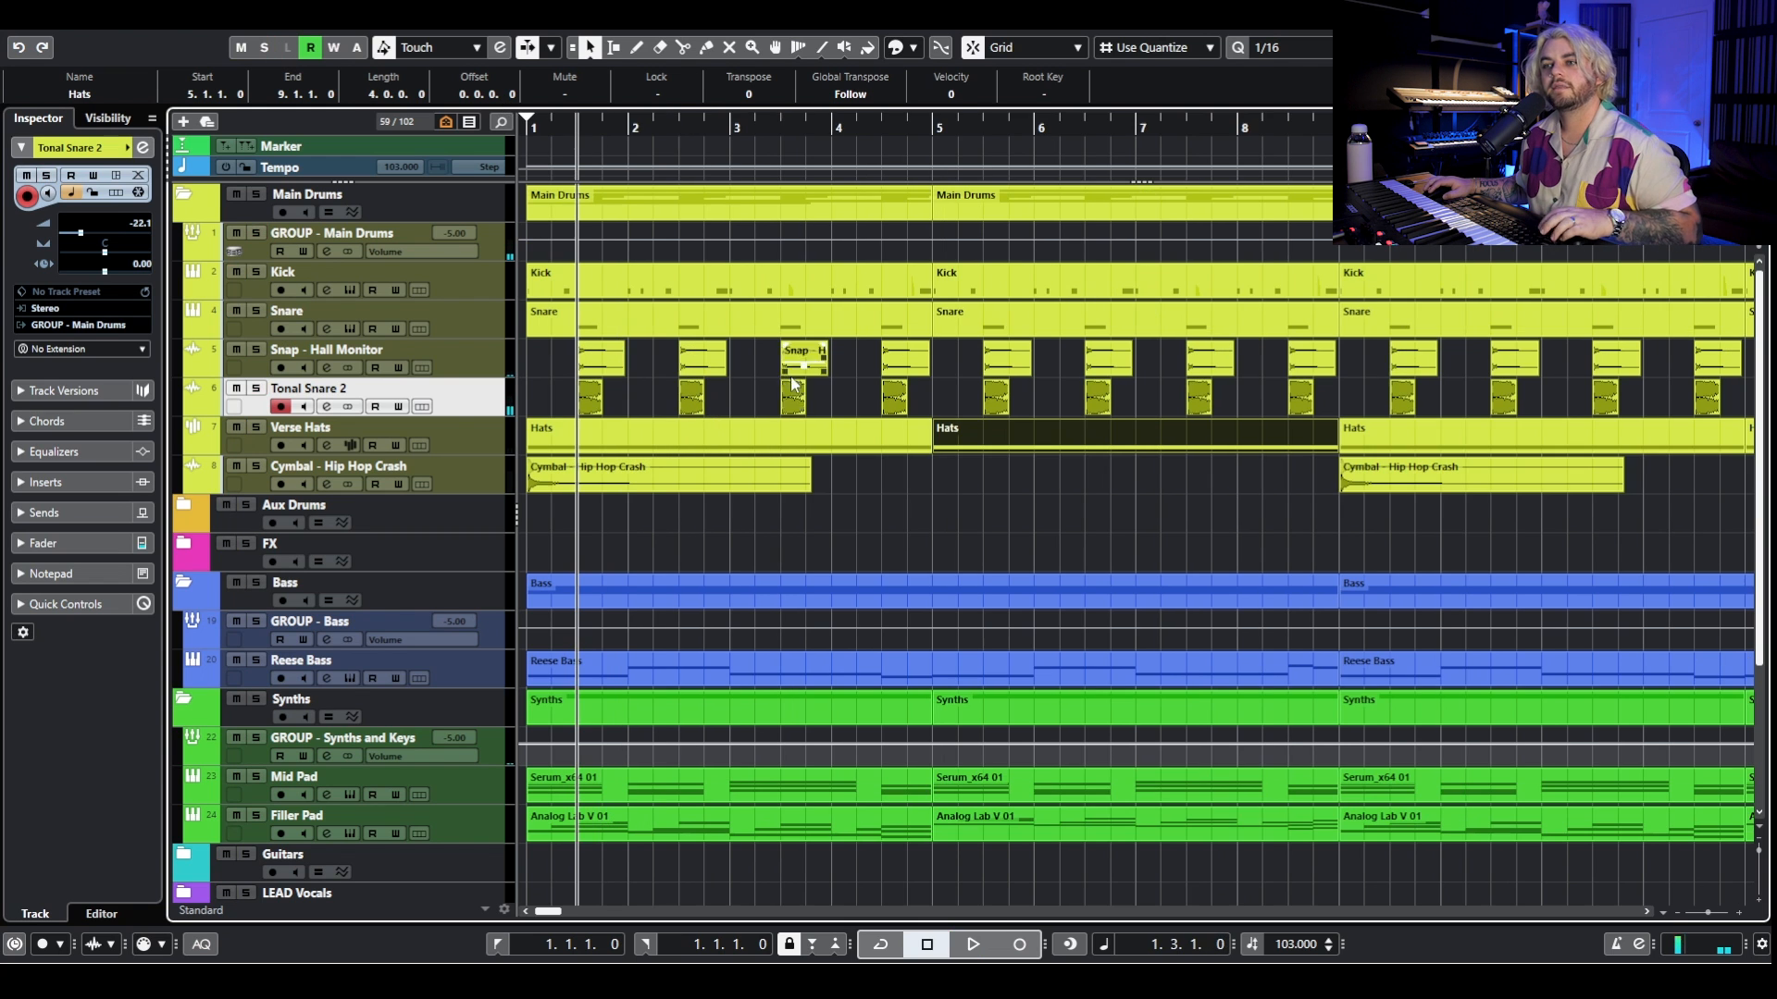
pyautogui.press('.')
pyautogui.press('space')
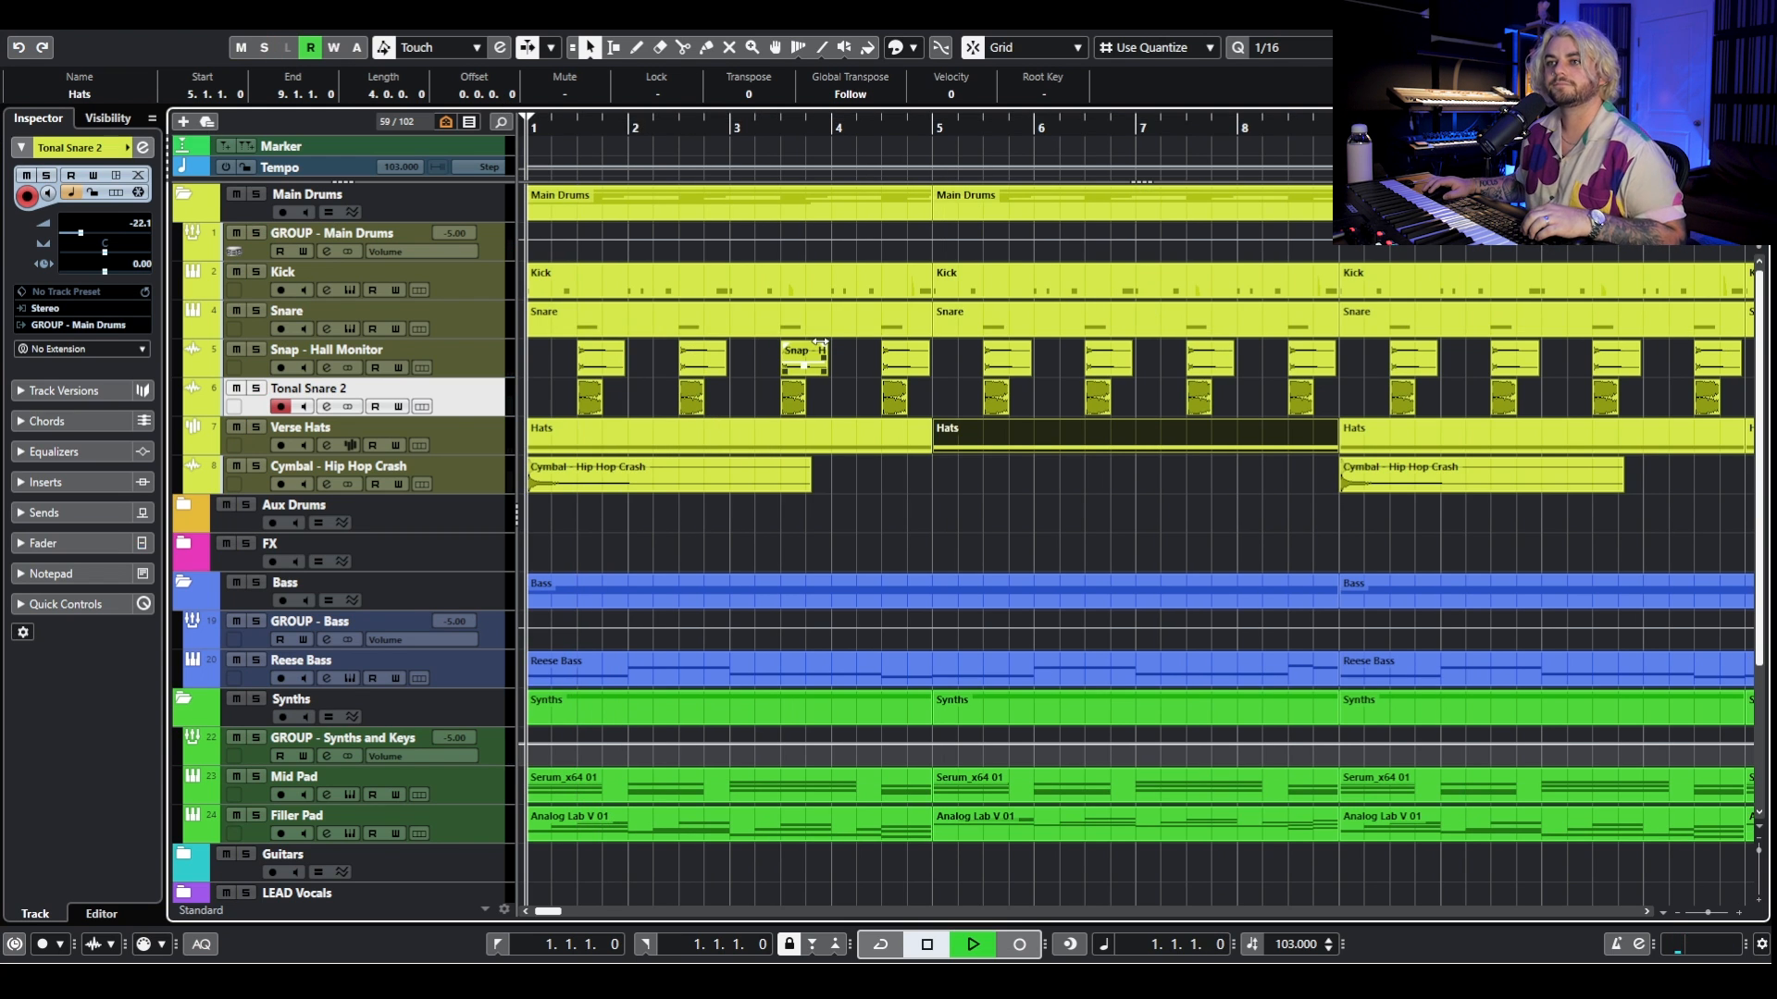
pyautogui.click(797, 352)
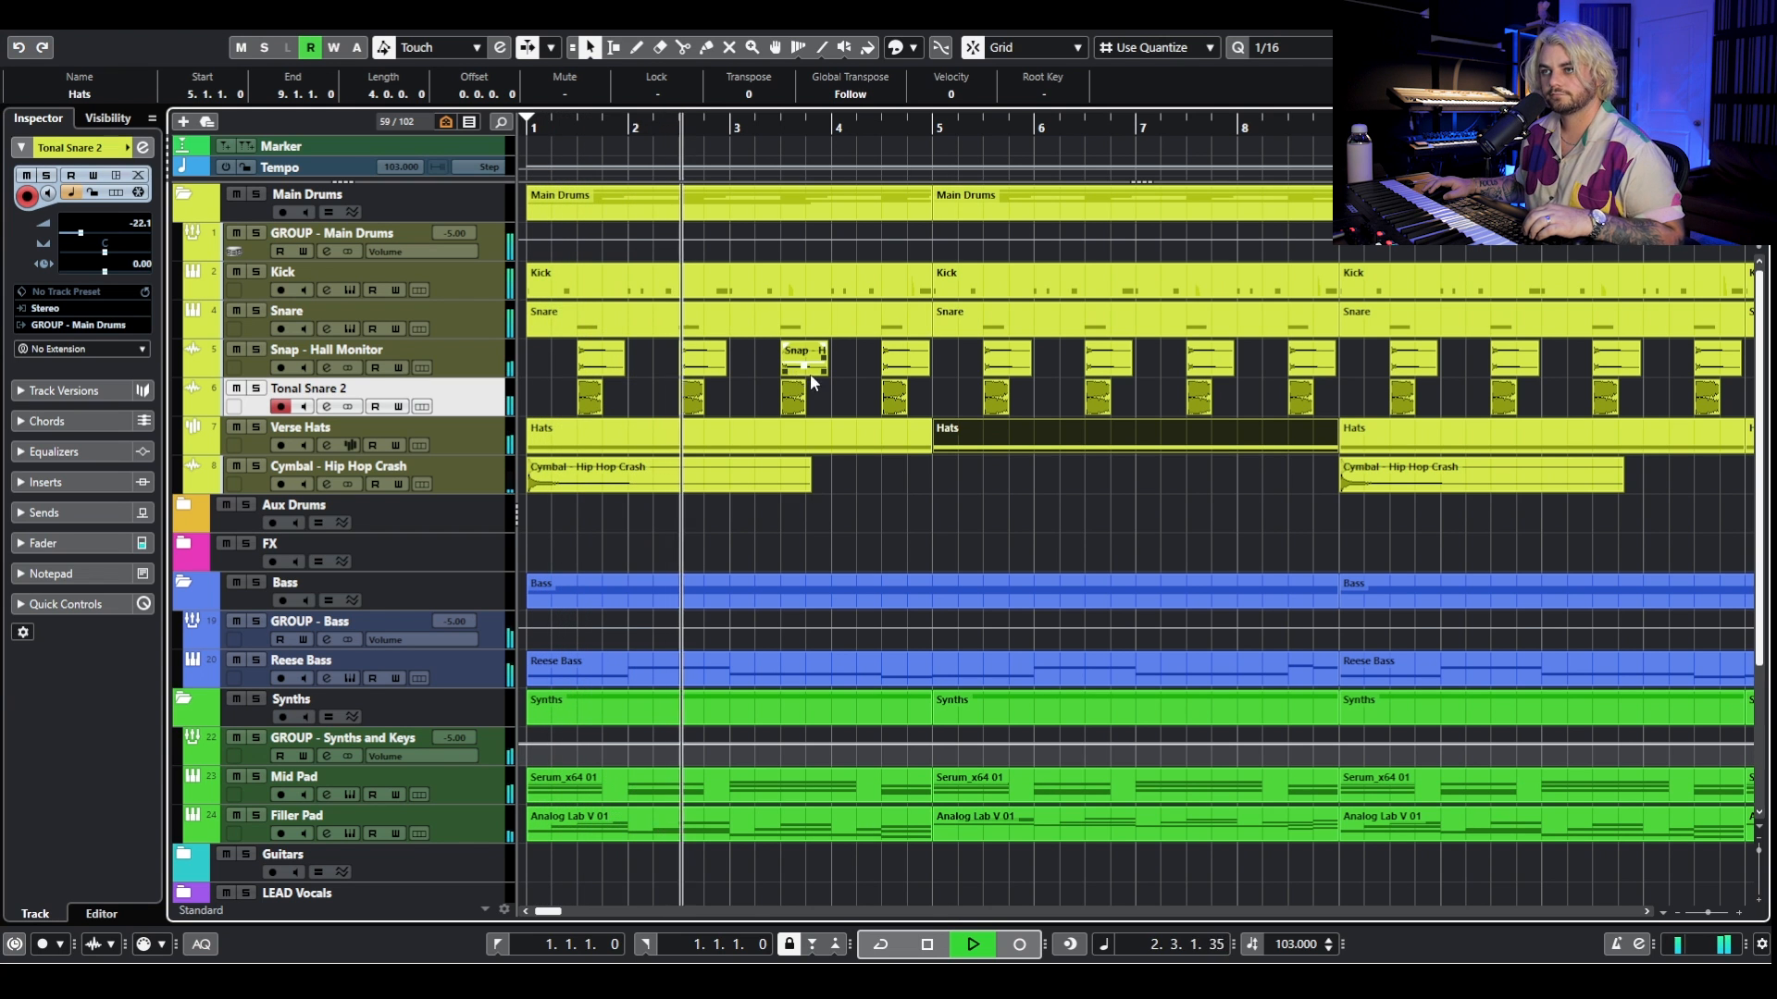
pyautogui.press('g')
pyautogui.click(602, 333)
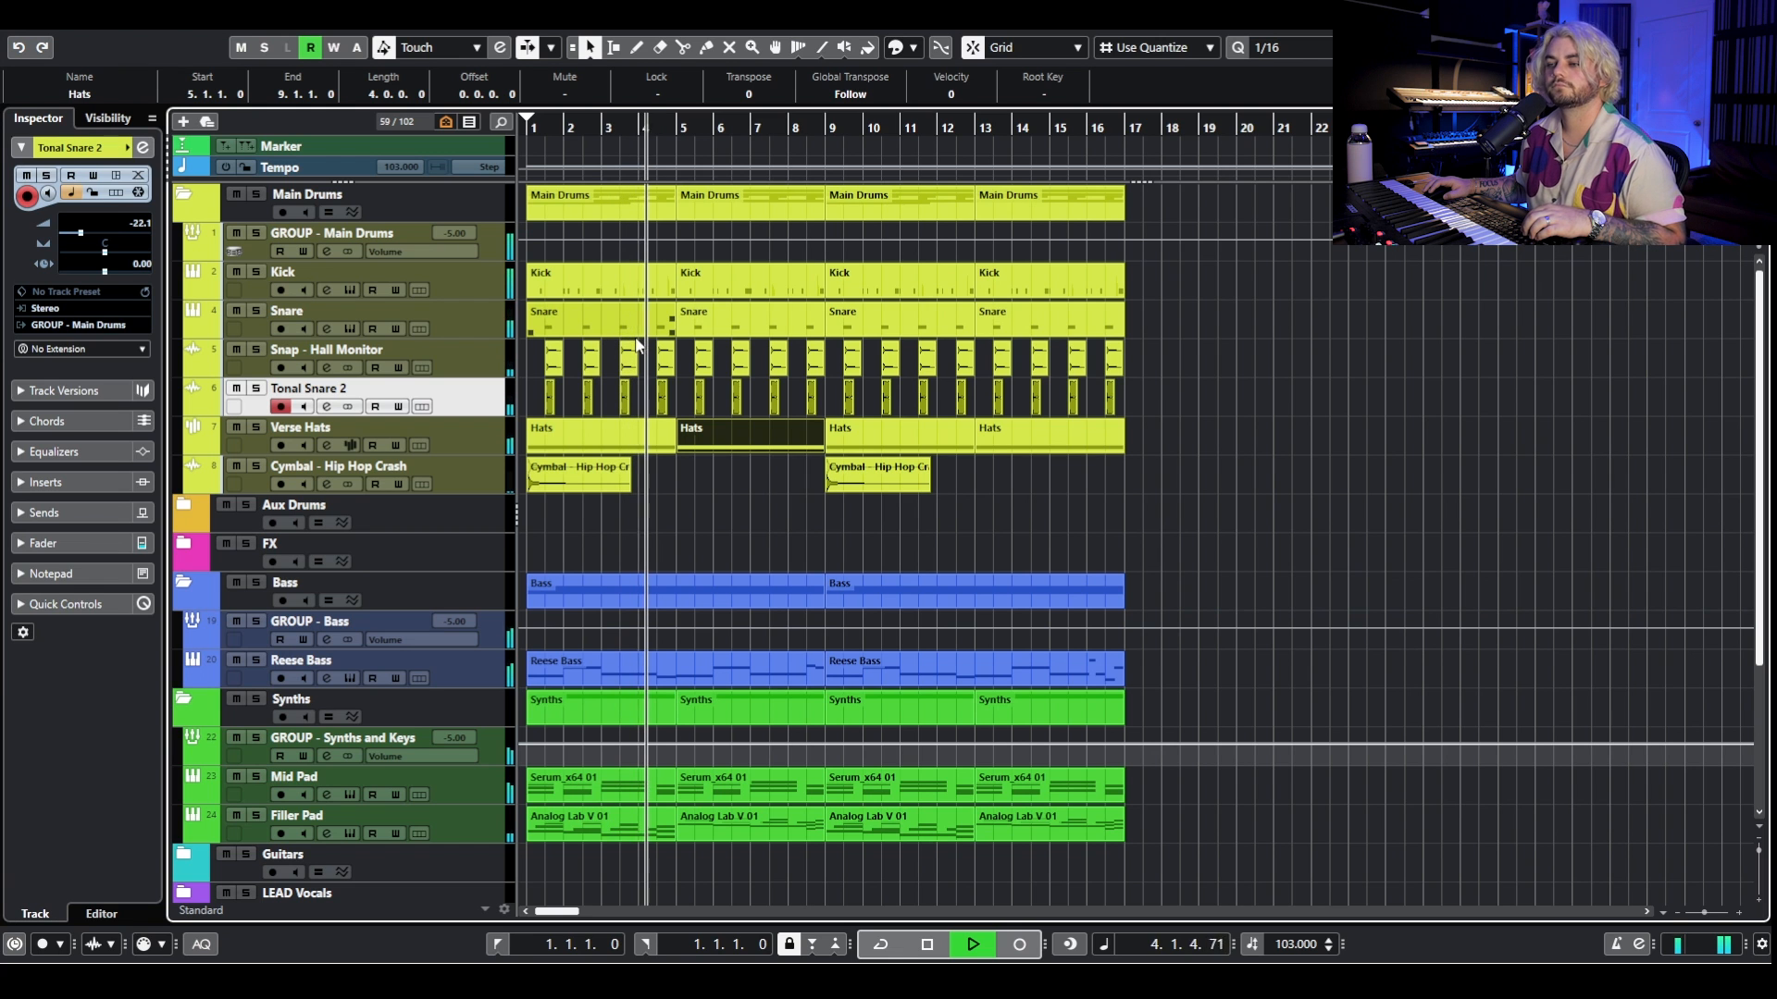
pyautogui.click(885, 450)
pyautogui.click(1032, 452)
pyautogui.press('space')
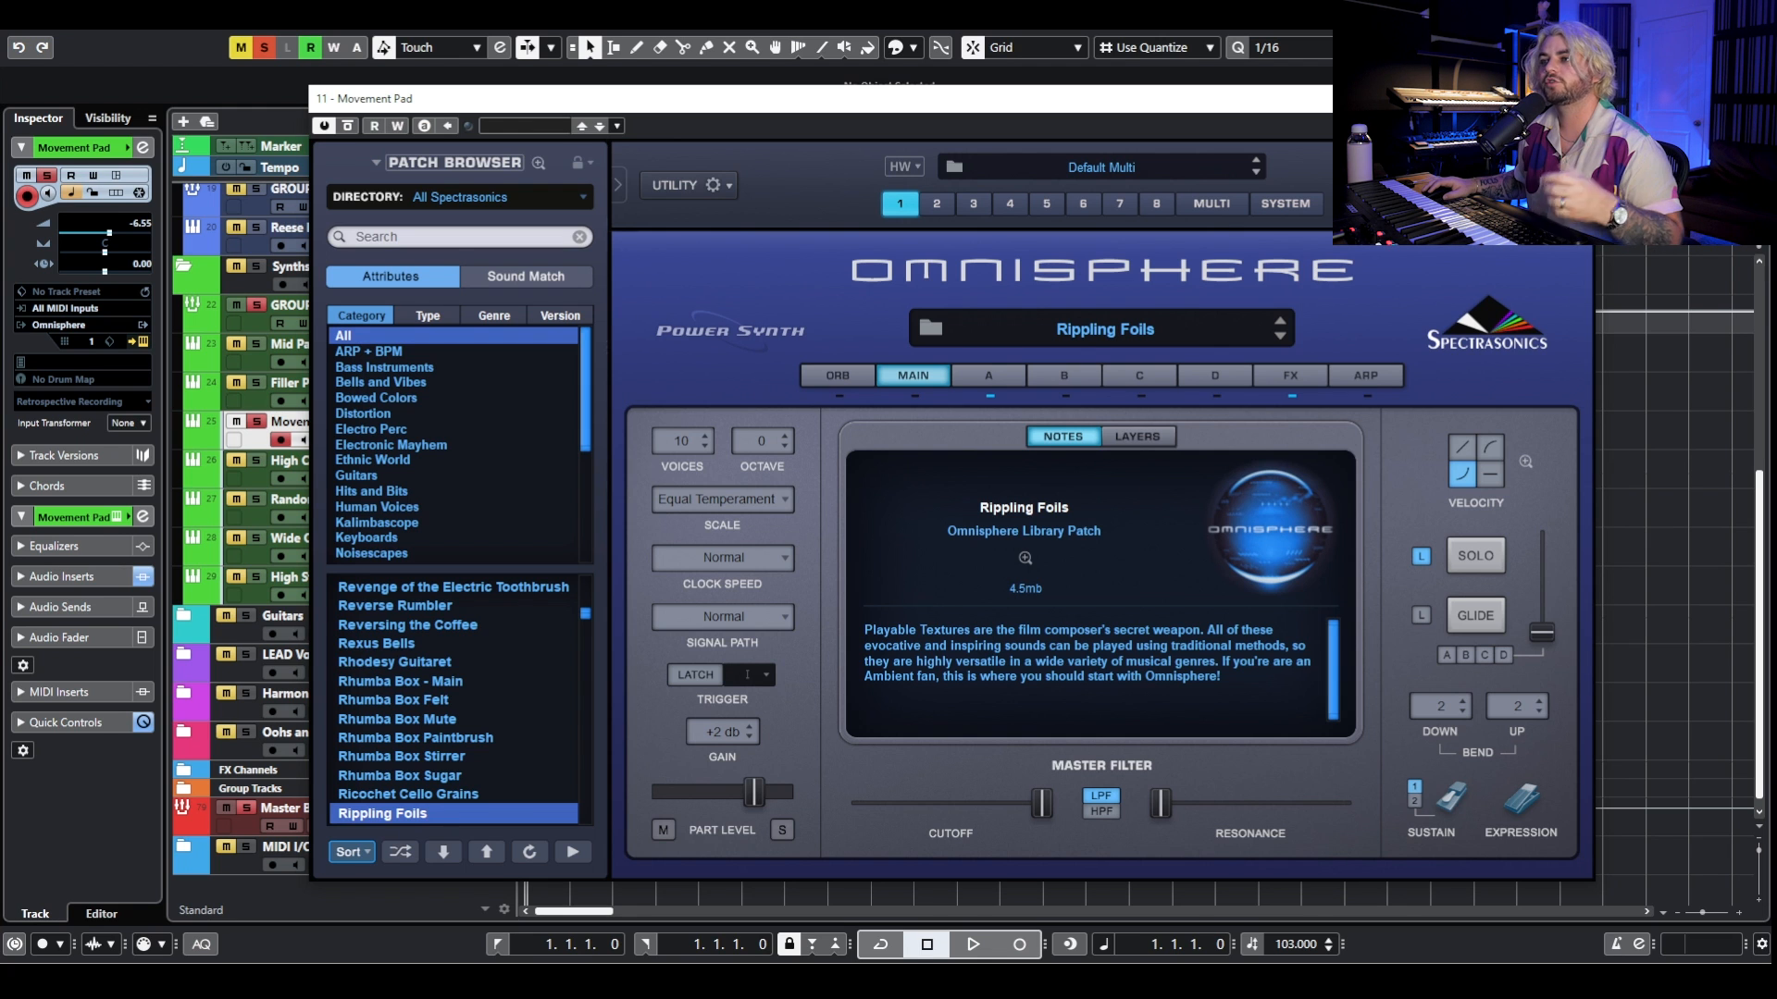
# Audition the soloed Movement Pad with its Rippling Foils patch, close the instrument, stop playback and remove the solo.
pyautogui.press('space')
pyautogui.click(1576, 98)
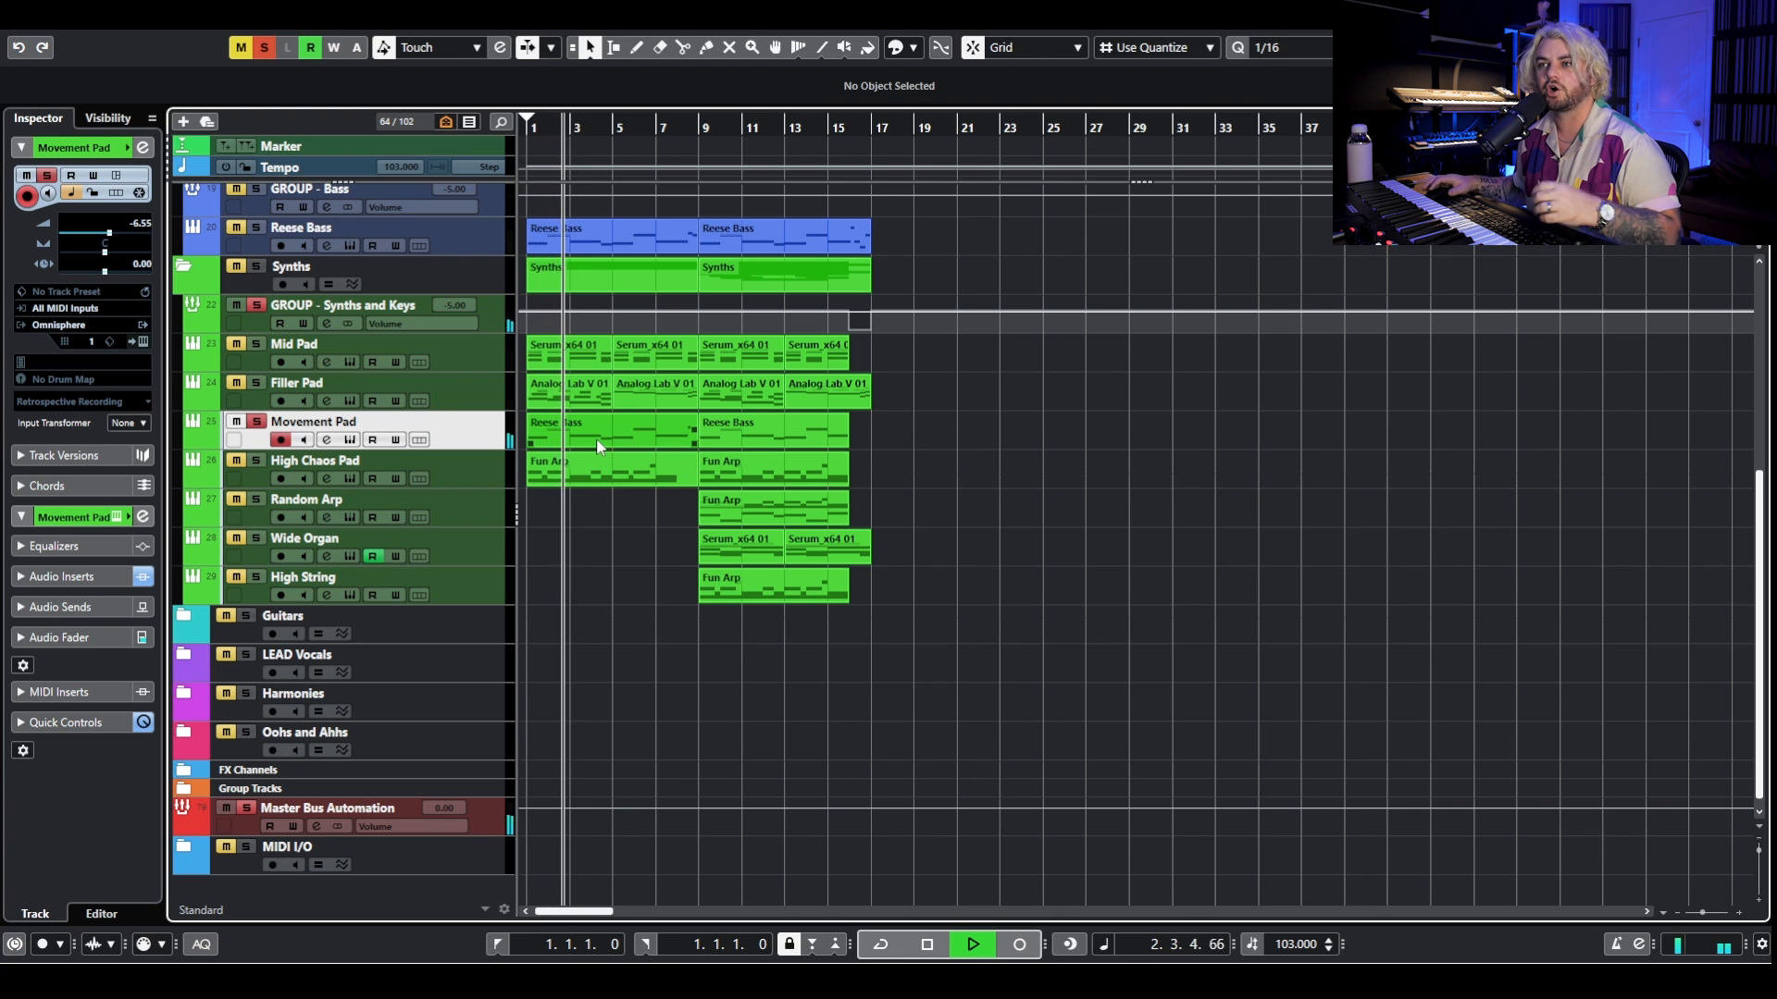
pyautogui.press('space')
pyautogui.click(257, 422)
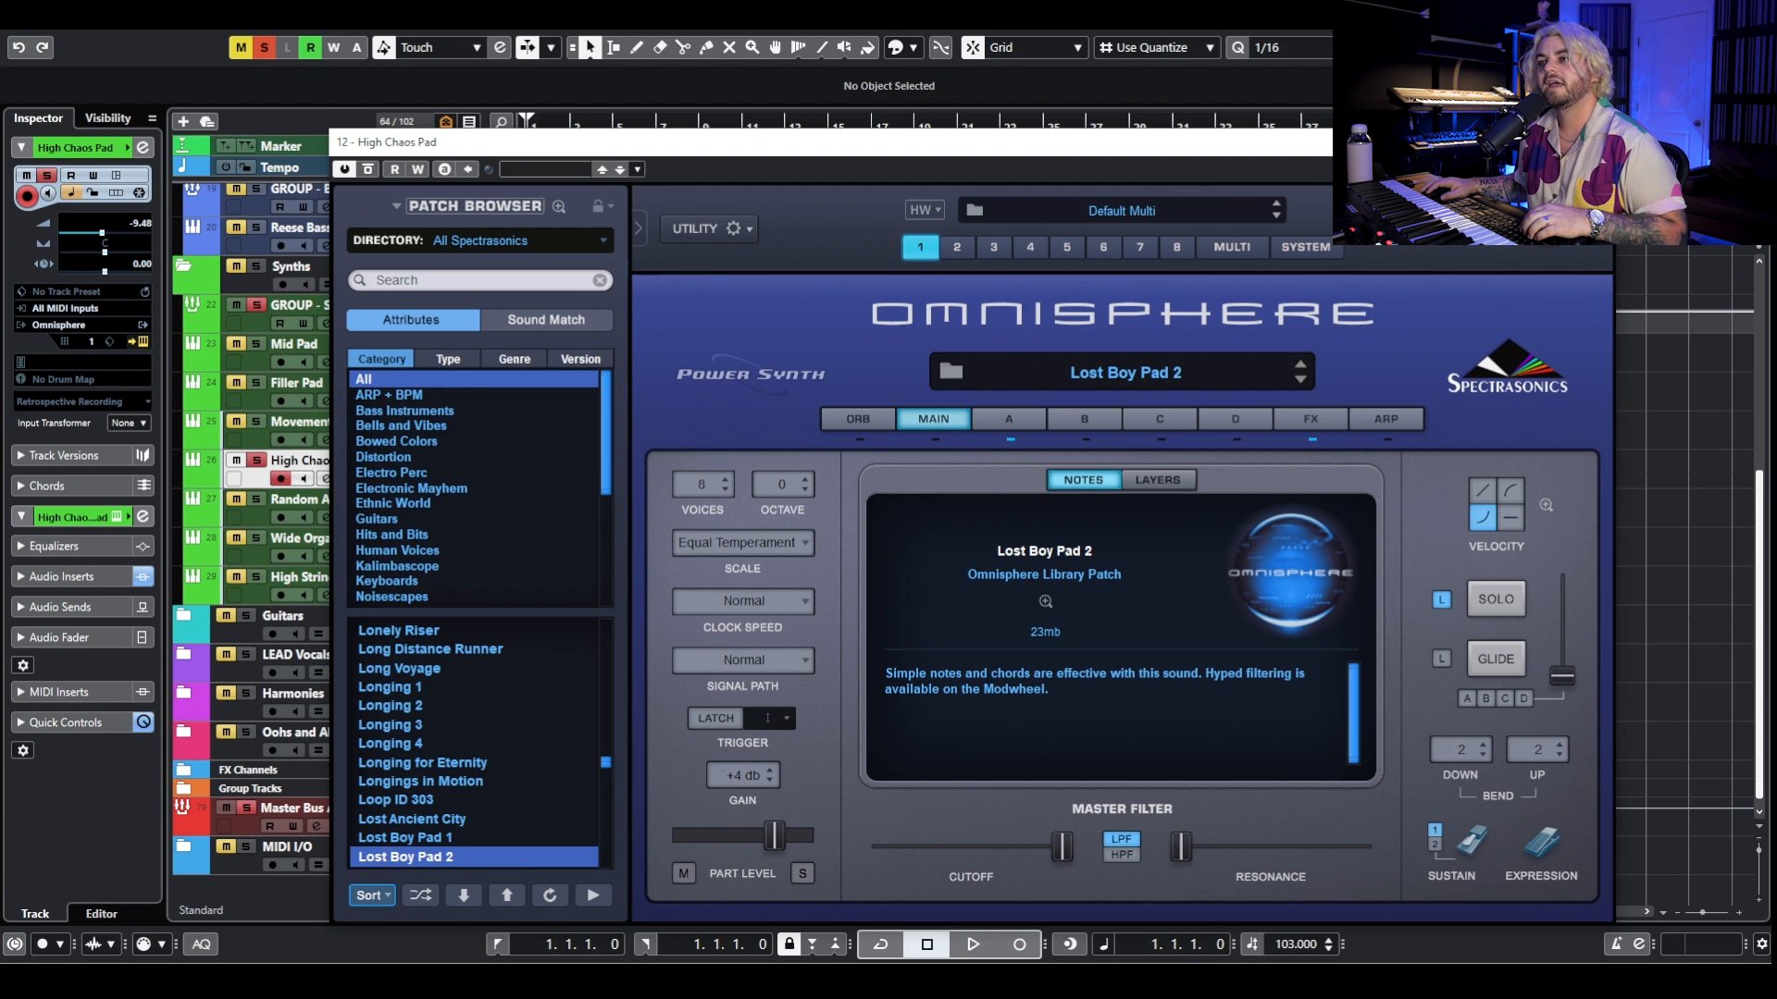
# Audition the High Chaos Pad's Lost Boy Pad 2 patch, close the instrument, and hear the whole Synths folder soloed before clearing the solo.
pyautogui.press('space')
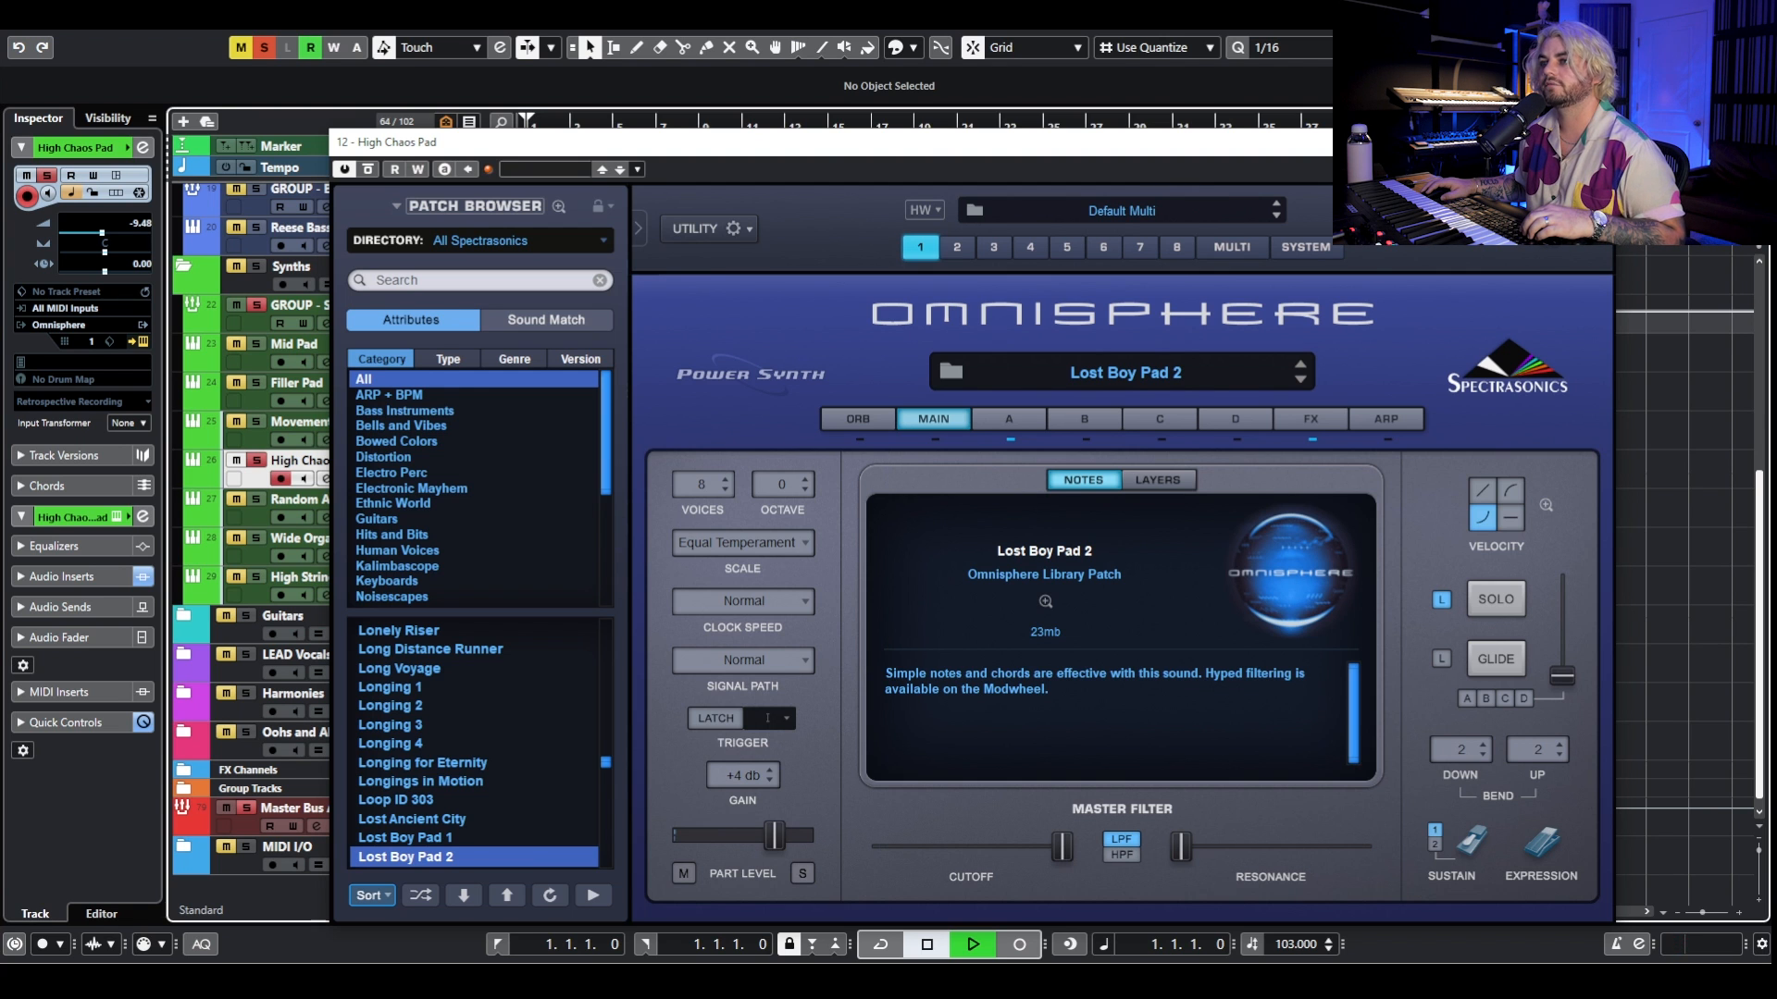
pyautogui.click(1593, 142)
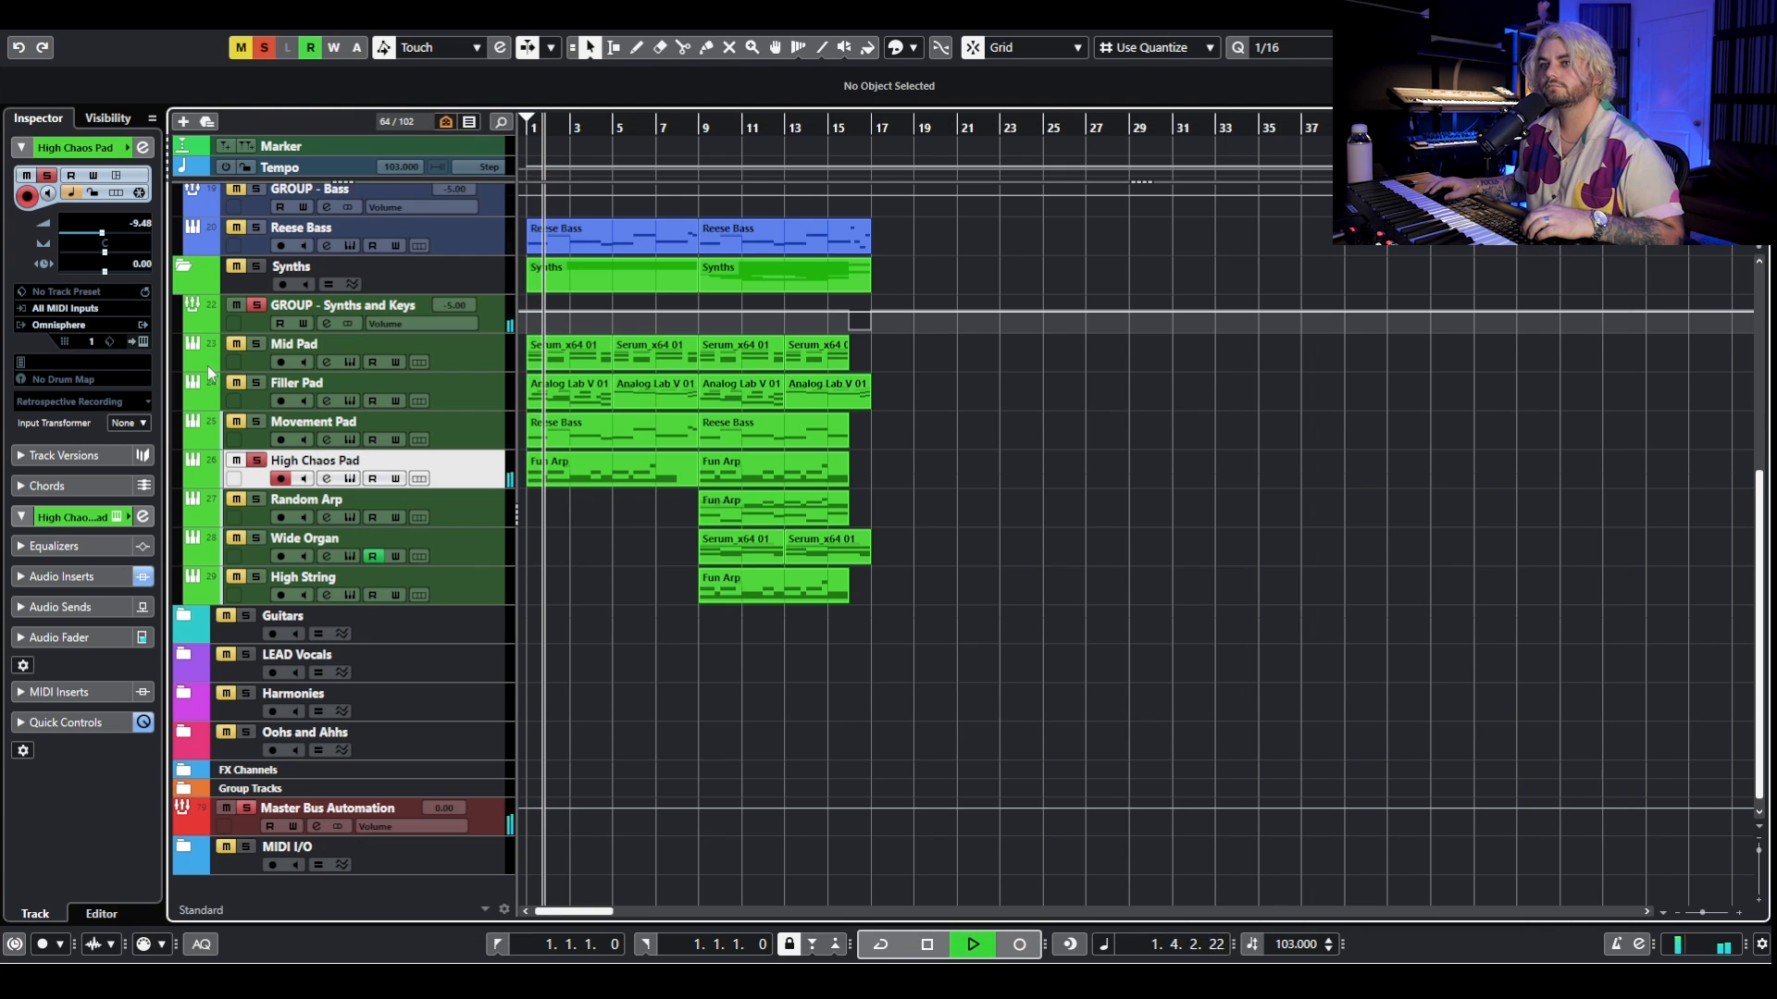
pyautogui.click(258, 266)
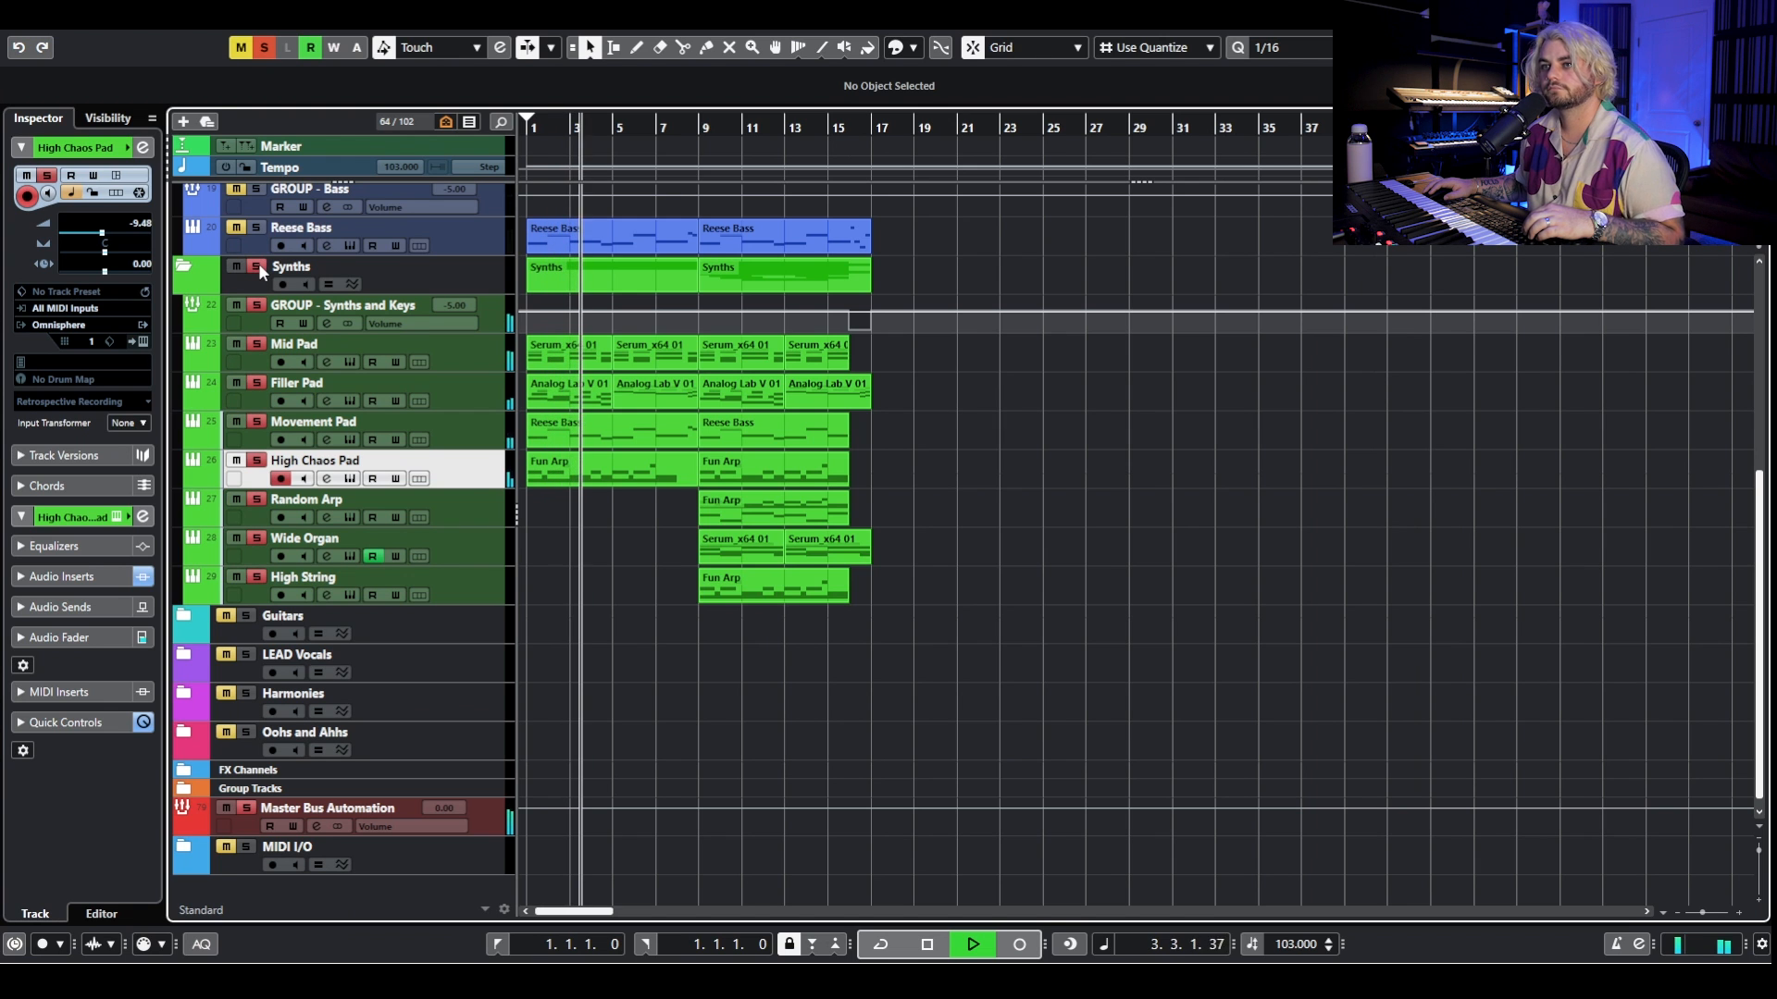
pyautogui.press('space')
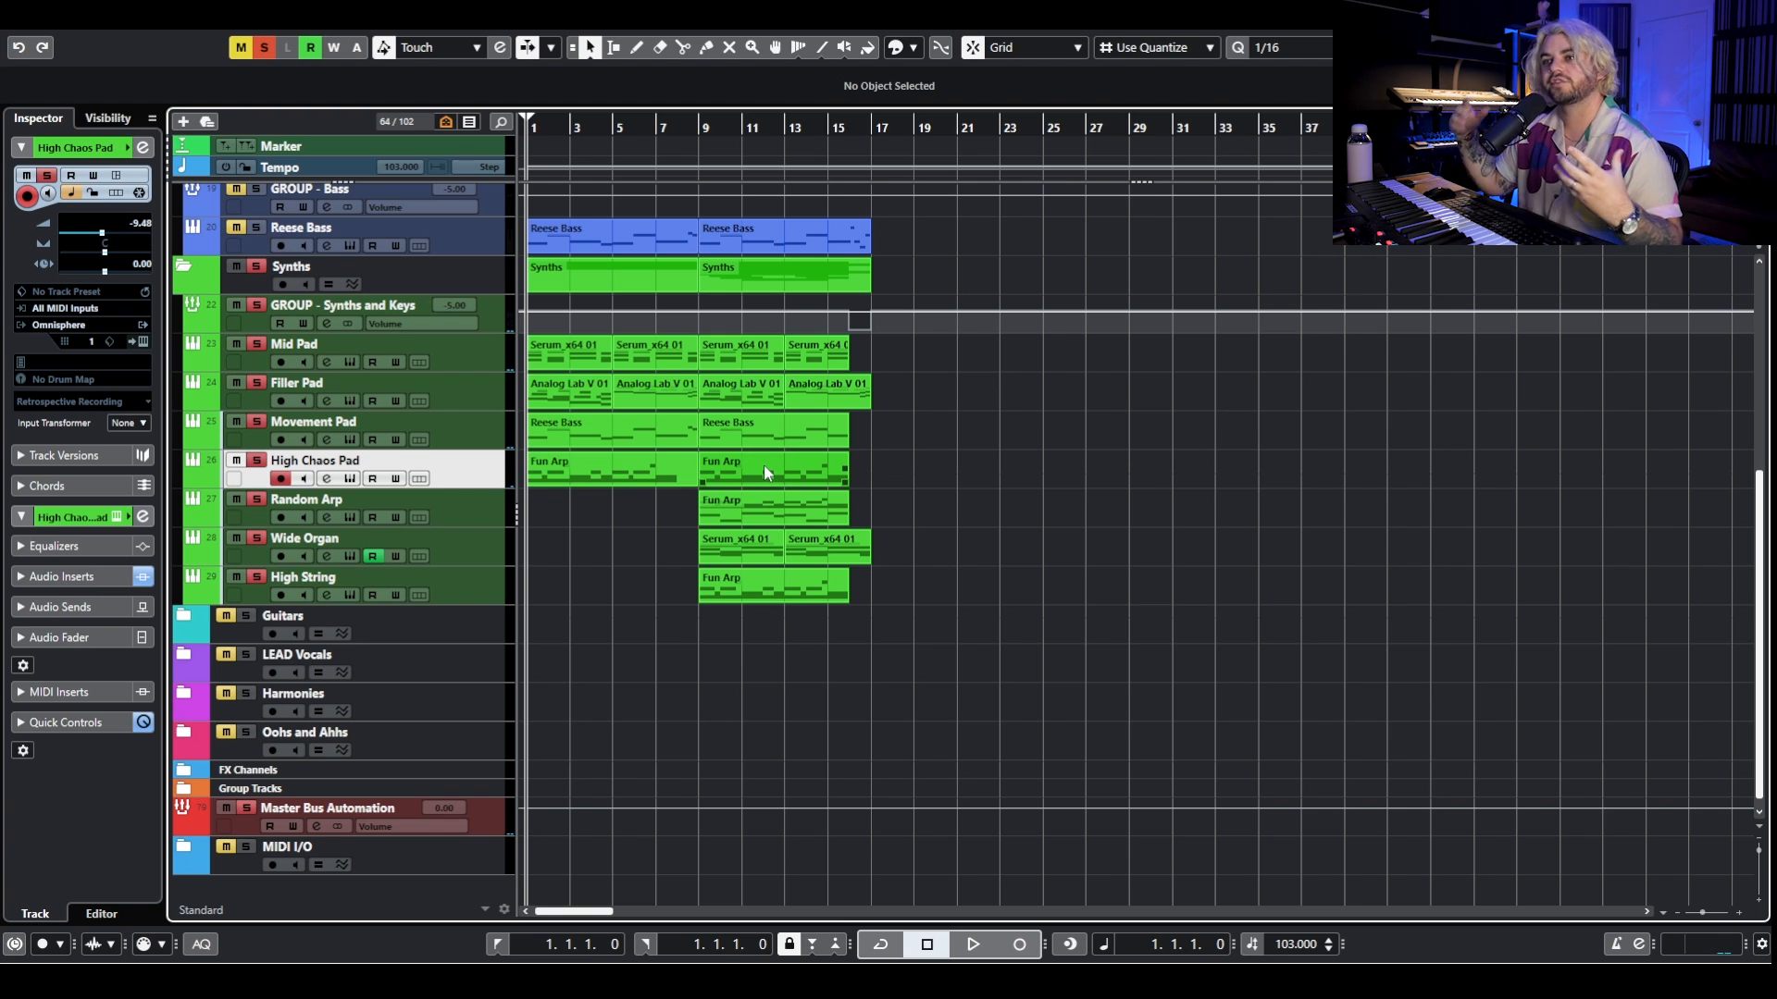
pyautogui.click(258, 268)
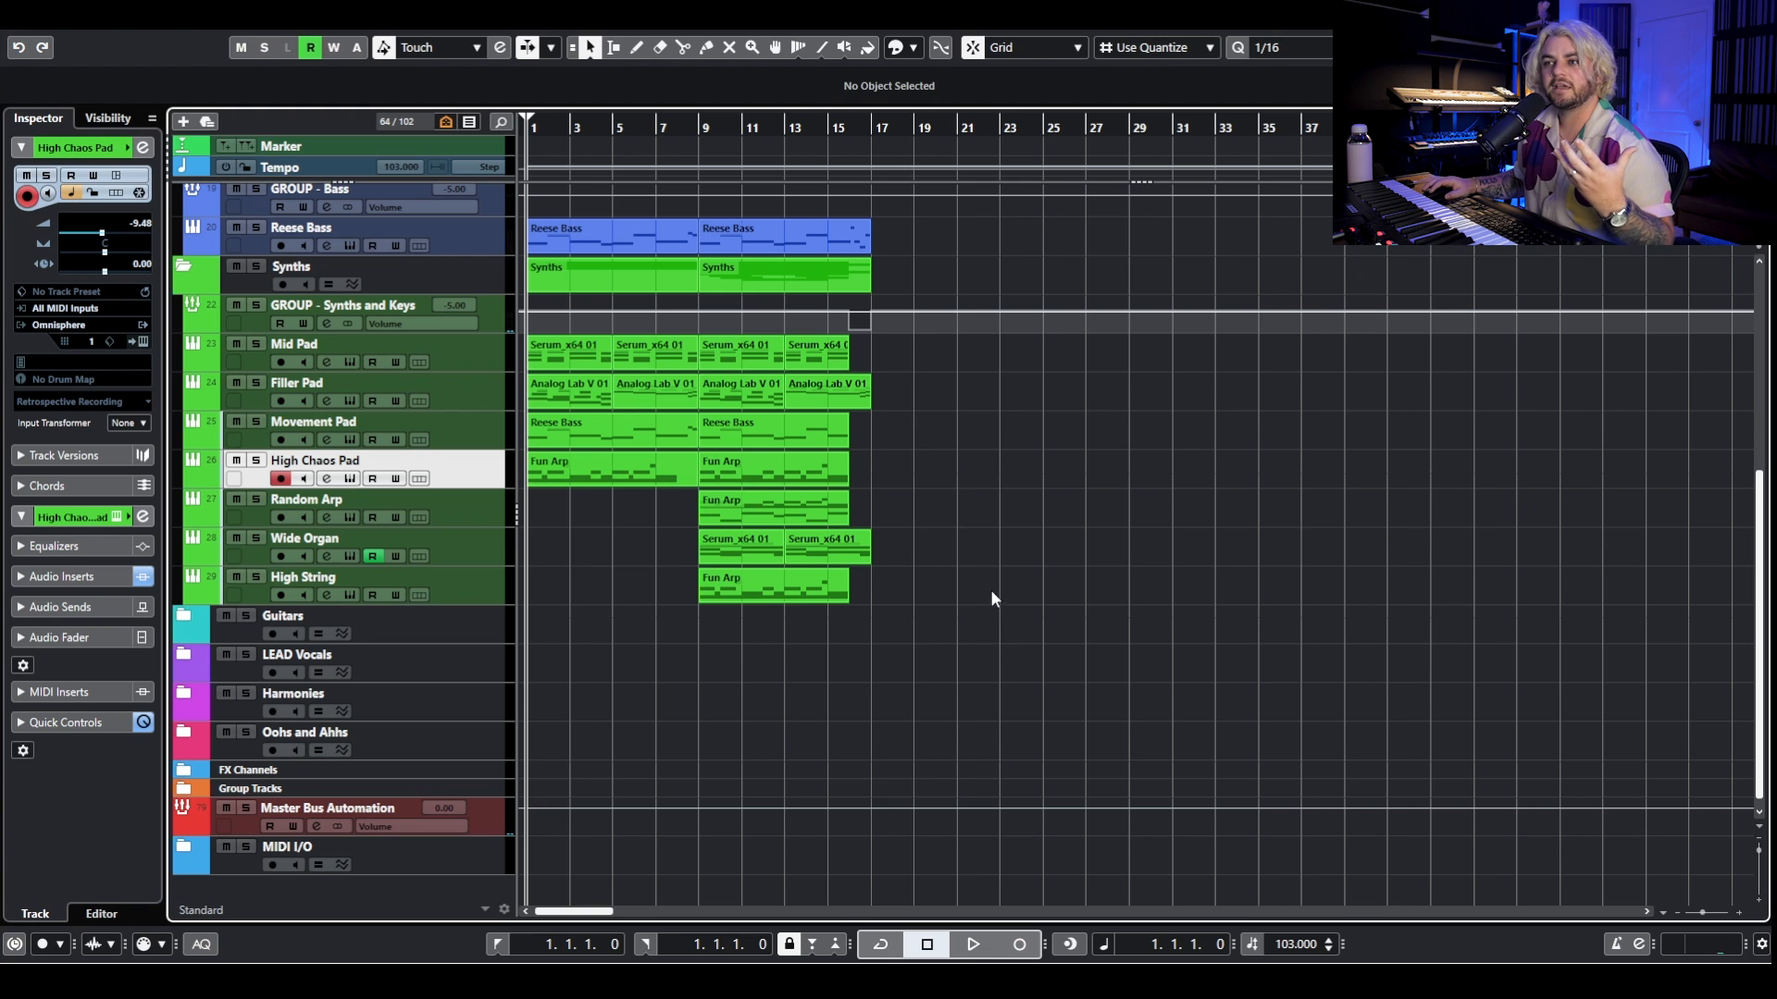
# Place the cursor at bar 9, solo Random Arp, and examine the arpeggiator pattern in its ANA 2 instrument before closing it.
pyautogui.click(715, 131)
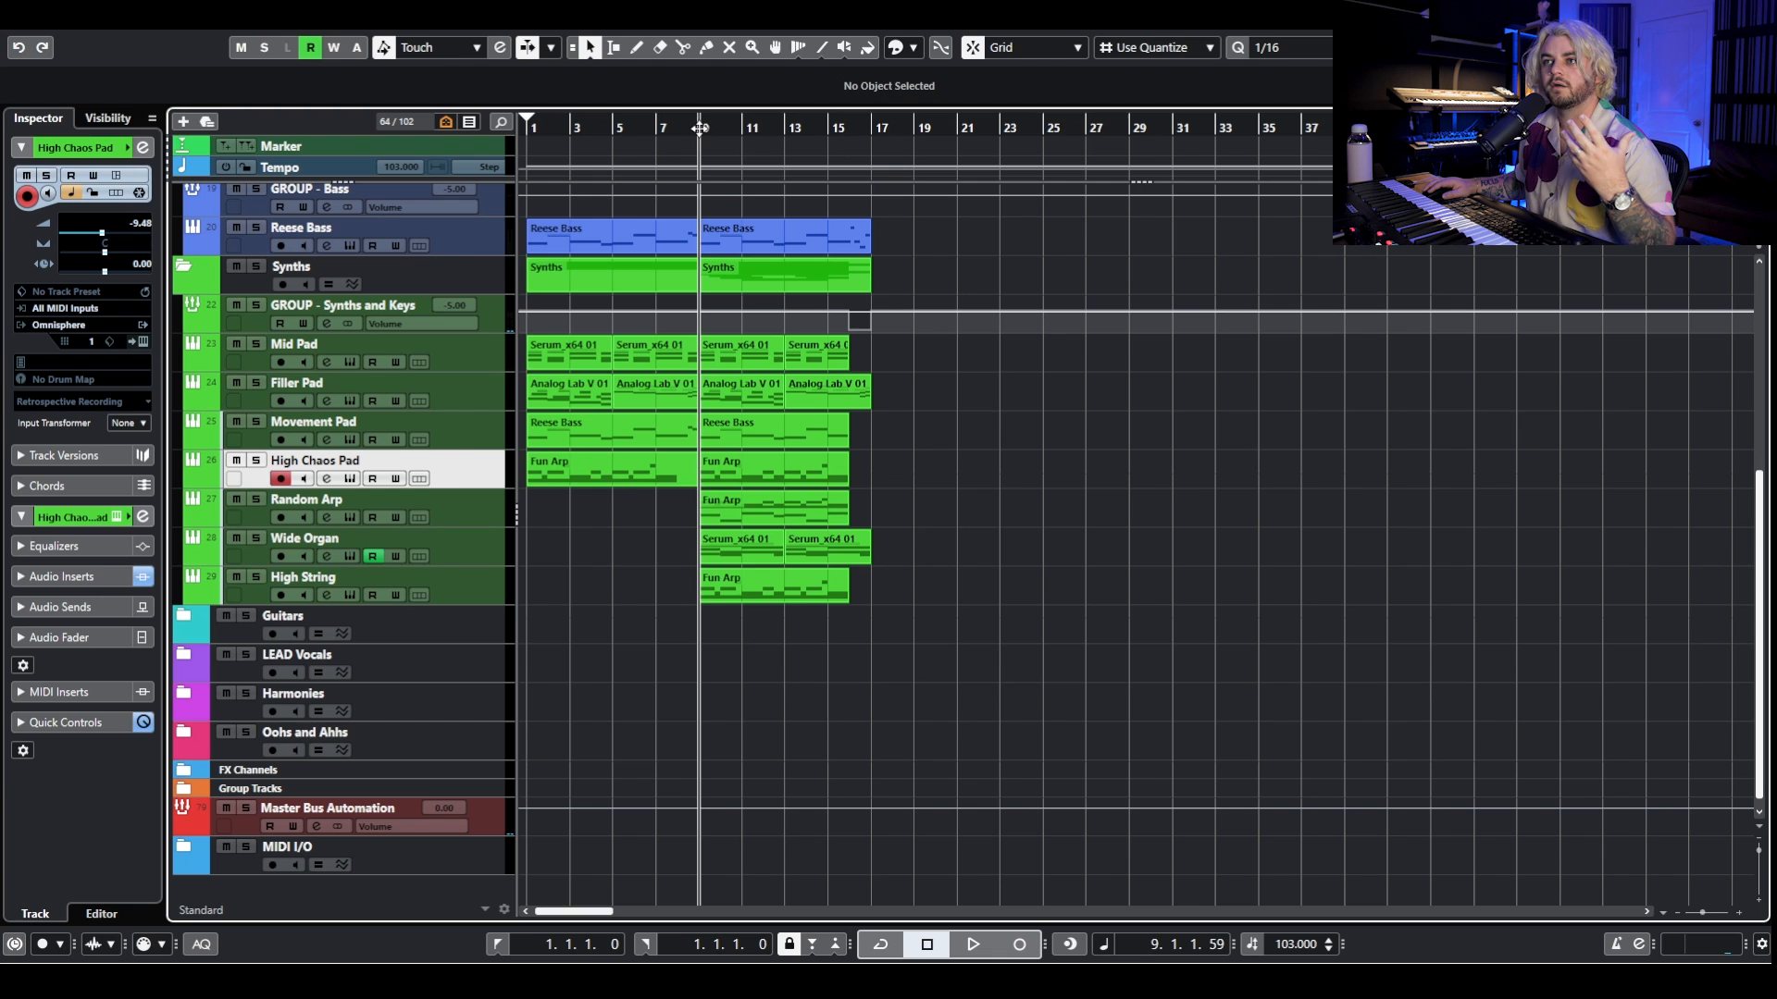
pyautogui.click(256, 500)
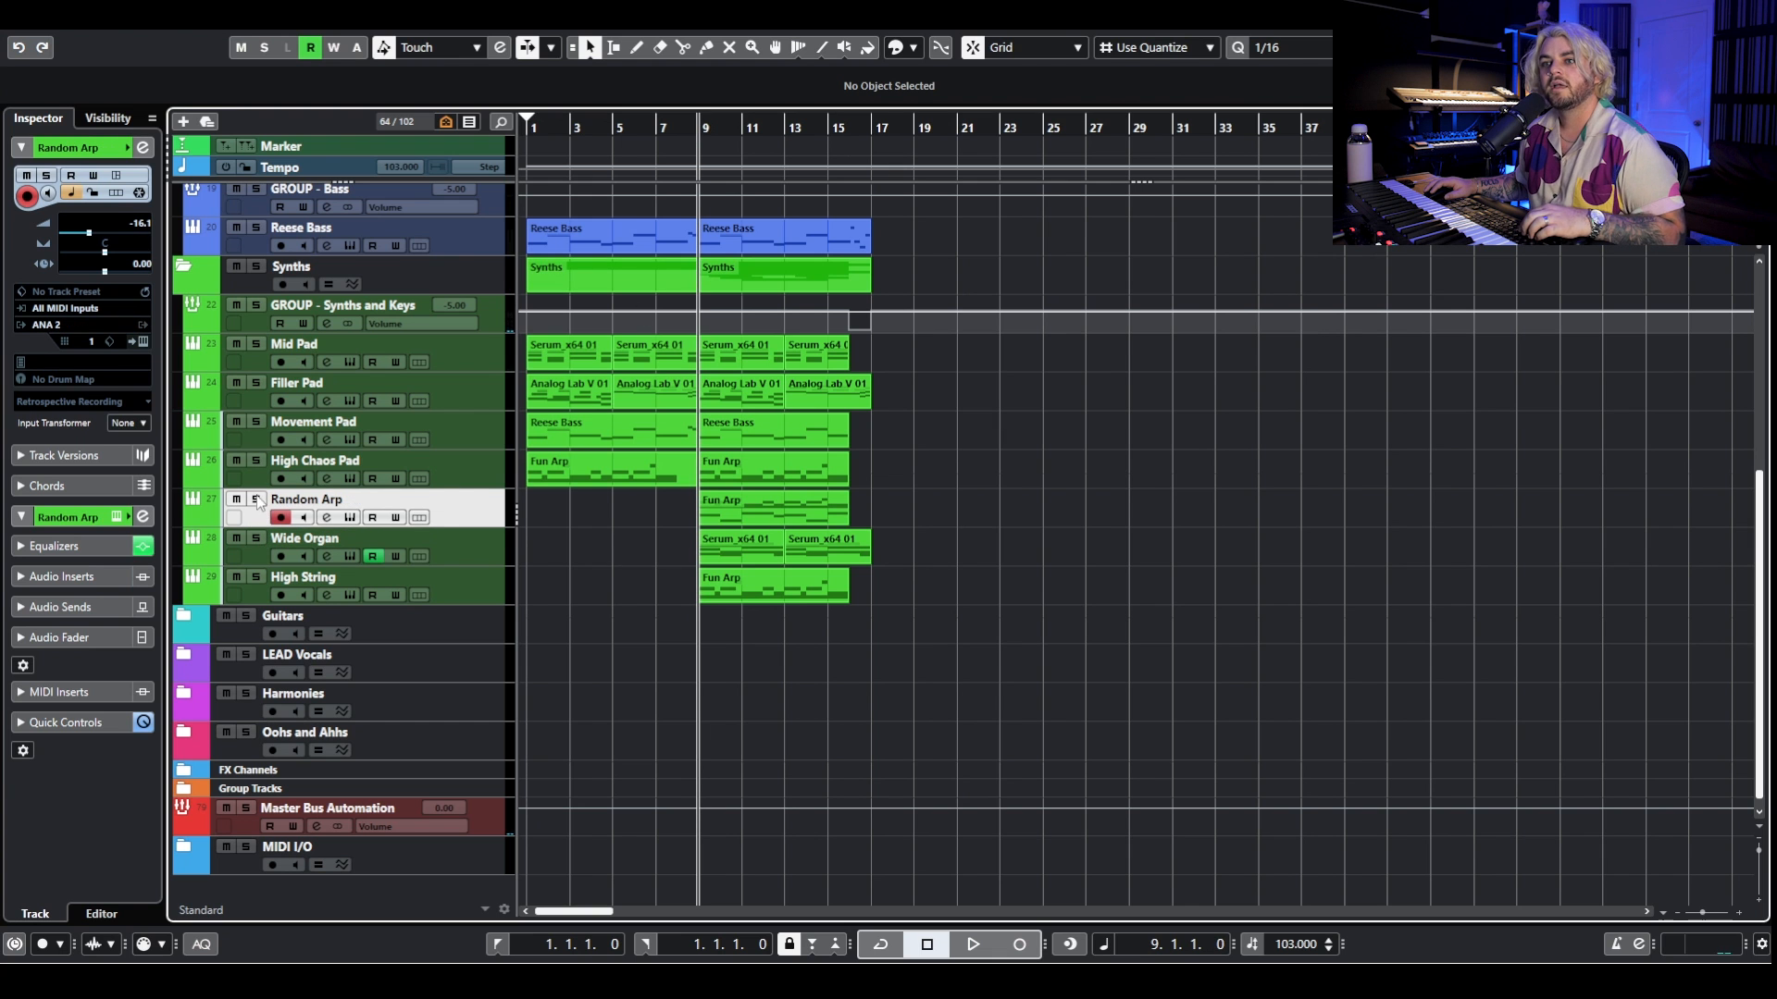
pyautogui.click(349, 518)
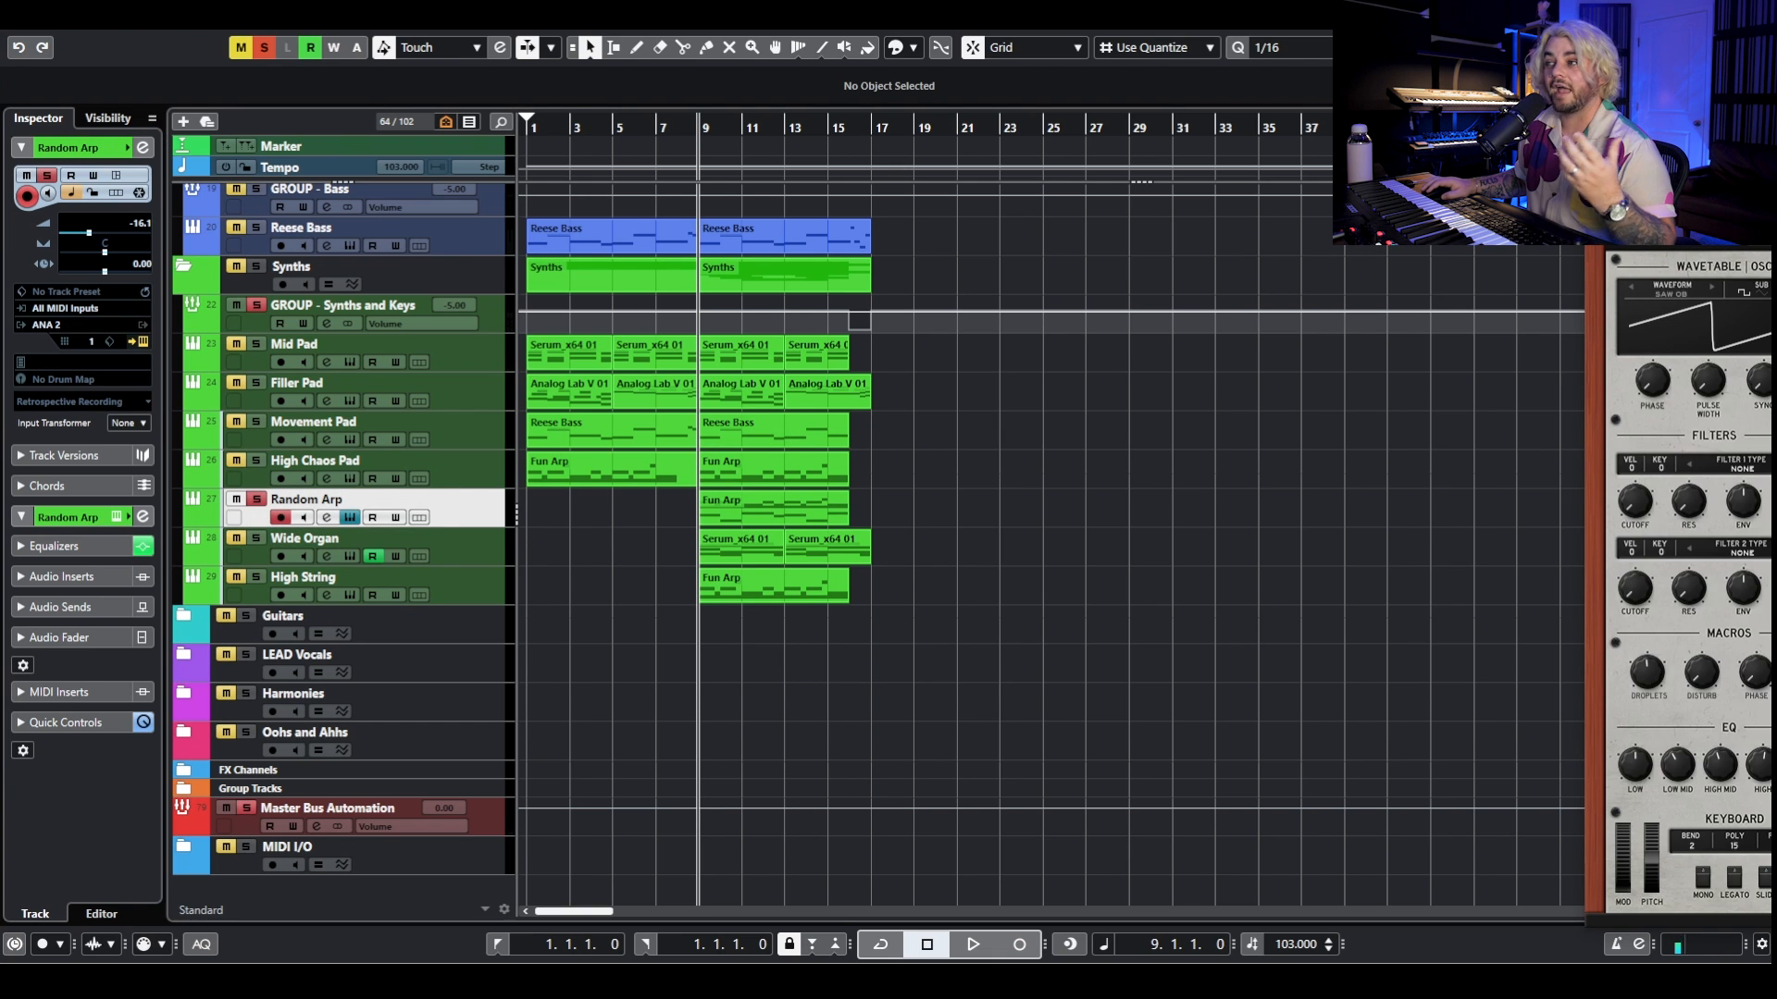
pyautogui.moveTo(1775, 175); pyautogui.dragTo(942, 100)
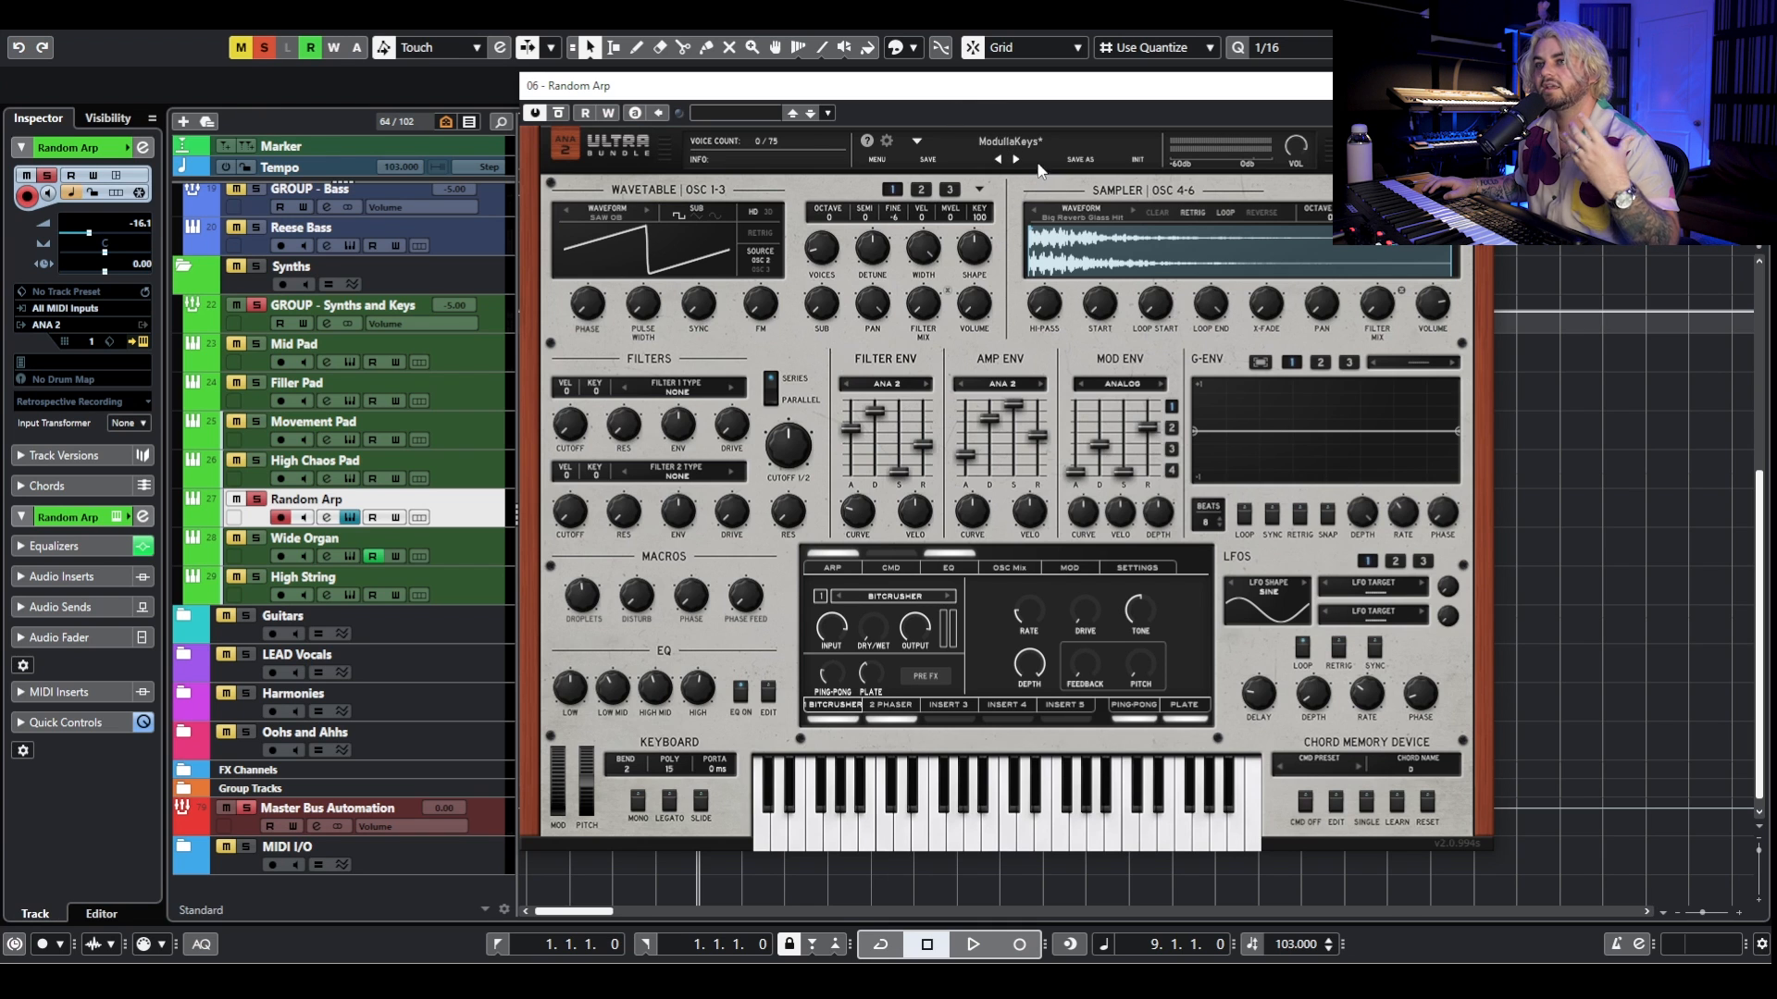
pyautogui.click(834, 569)
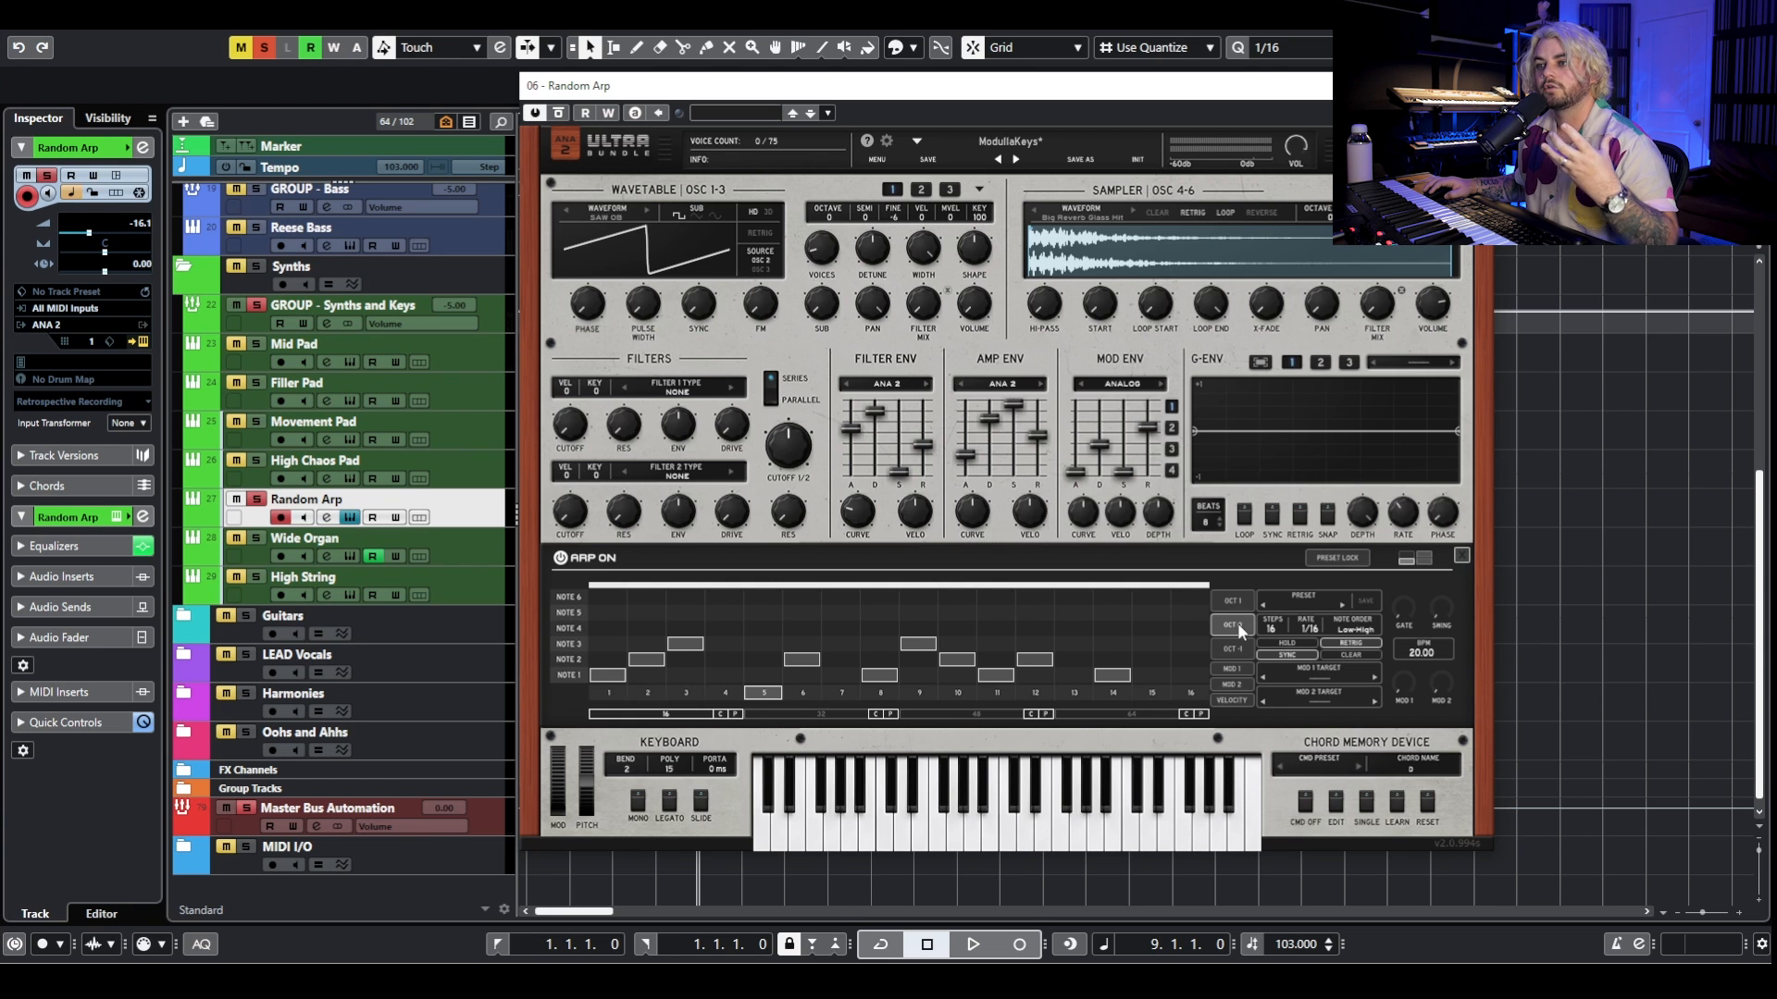
pyautogui.click(1472, 86)
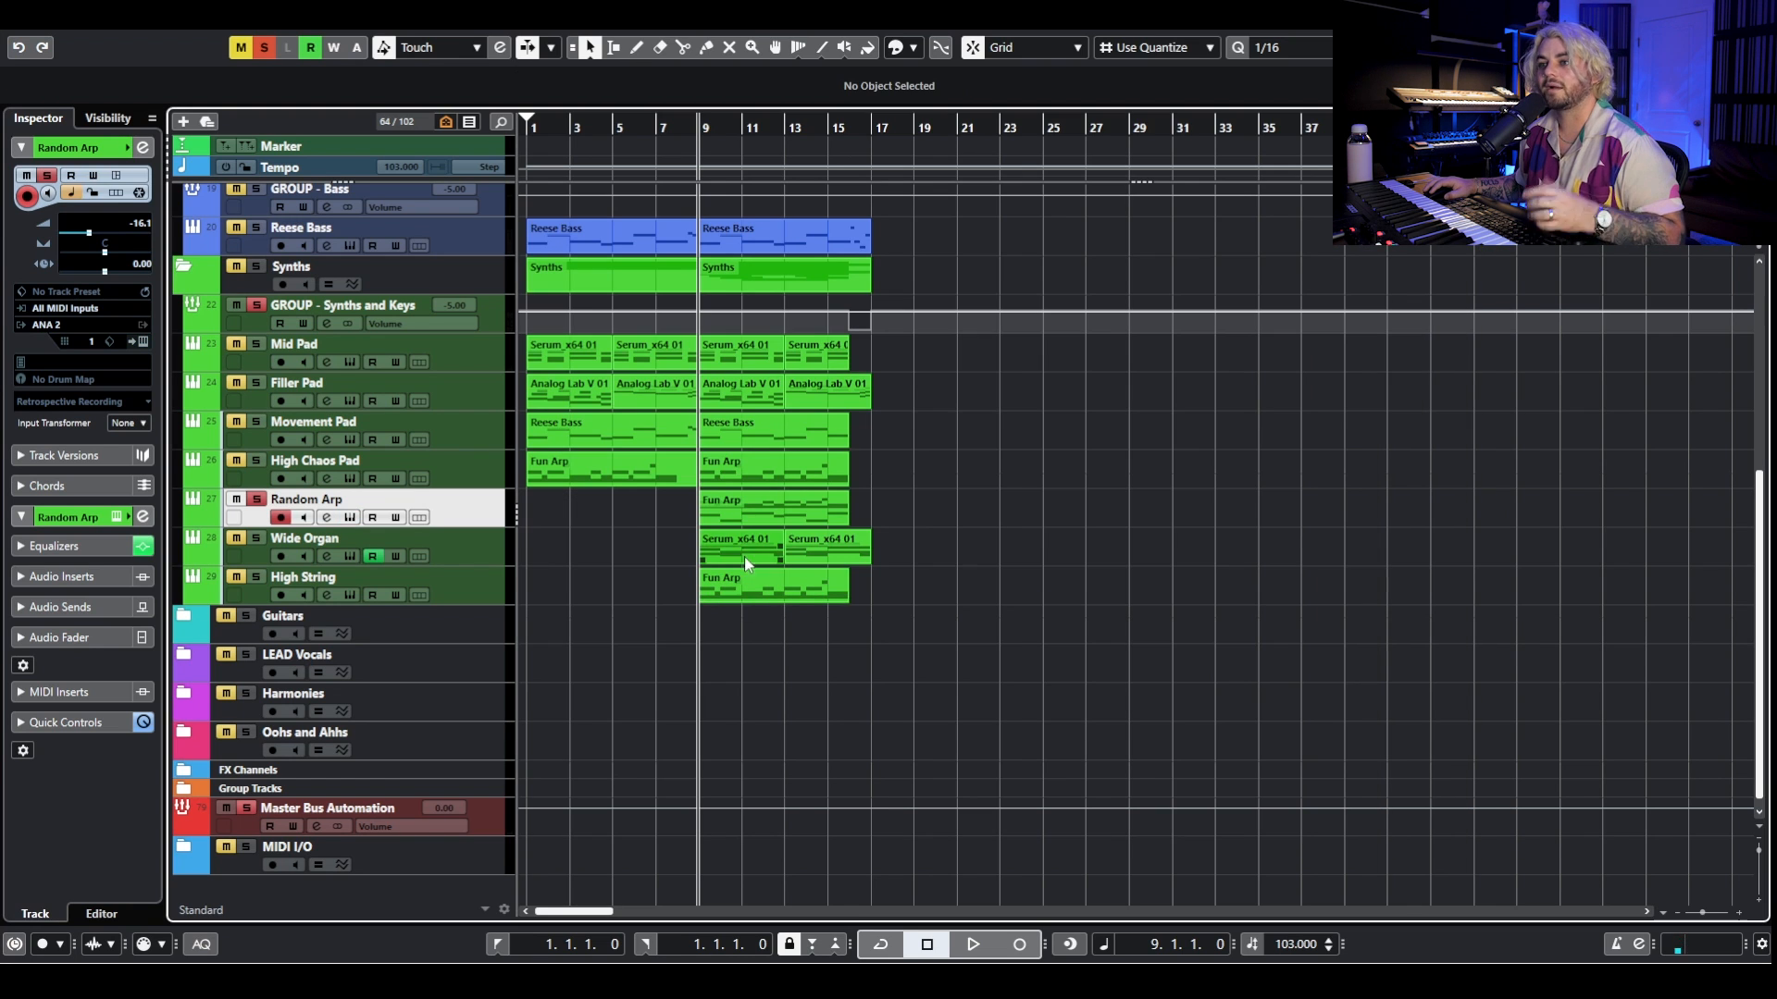
# Play the soloed Random Arp from bar 9, compare it with its equalizer bypassed and active, and close the channel settings.
pyautogui.press('space')
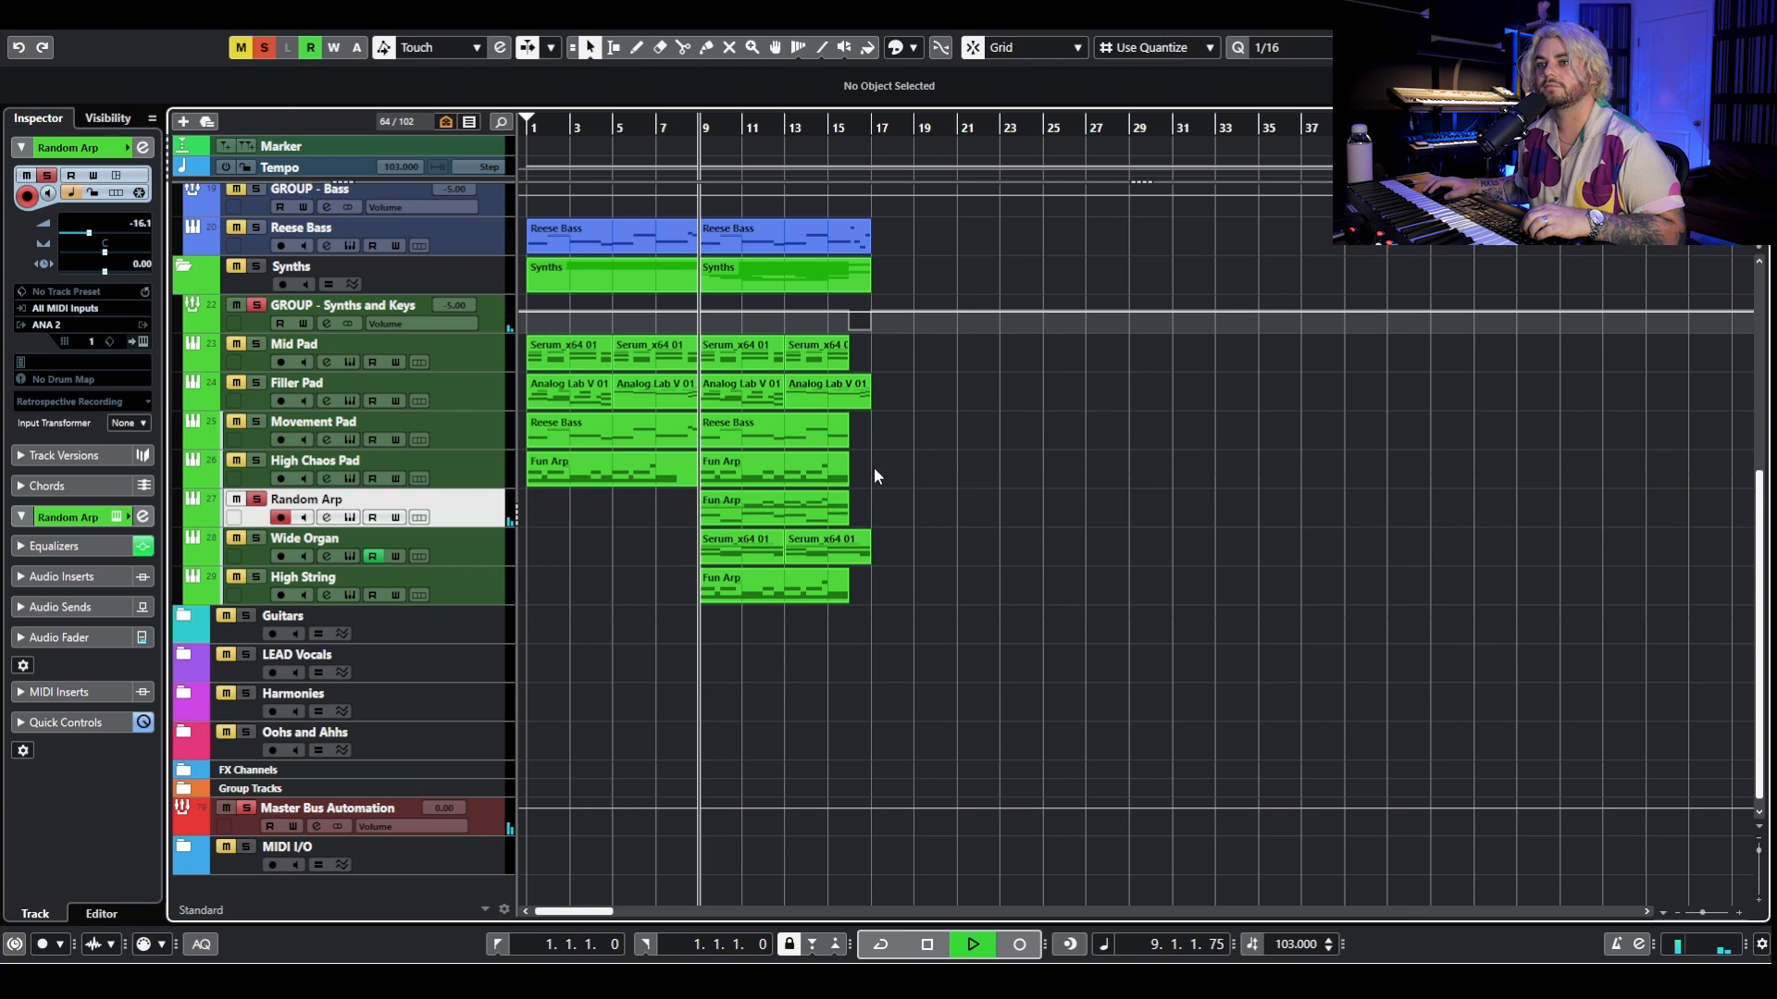
pyautogui.click(326, 518)
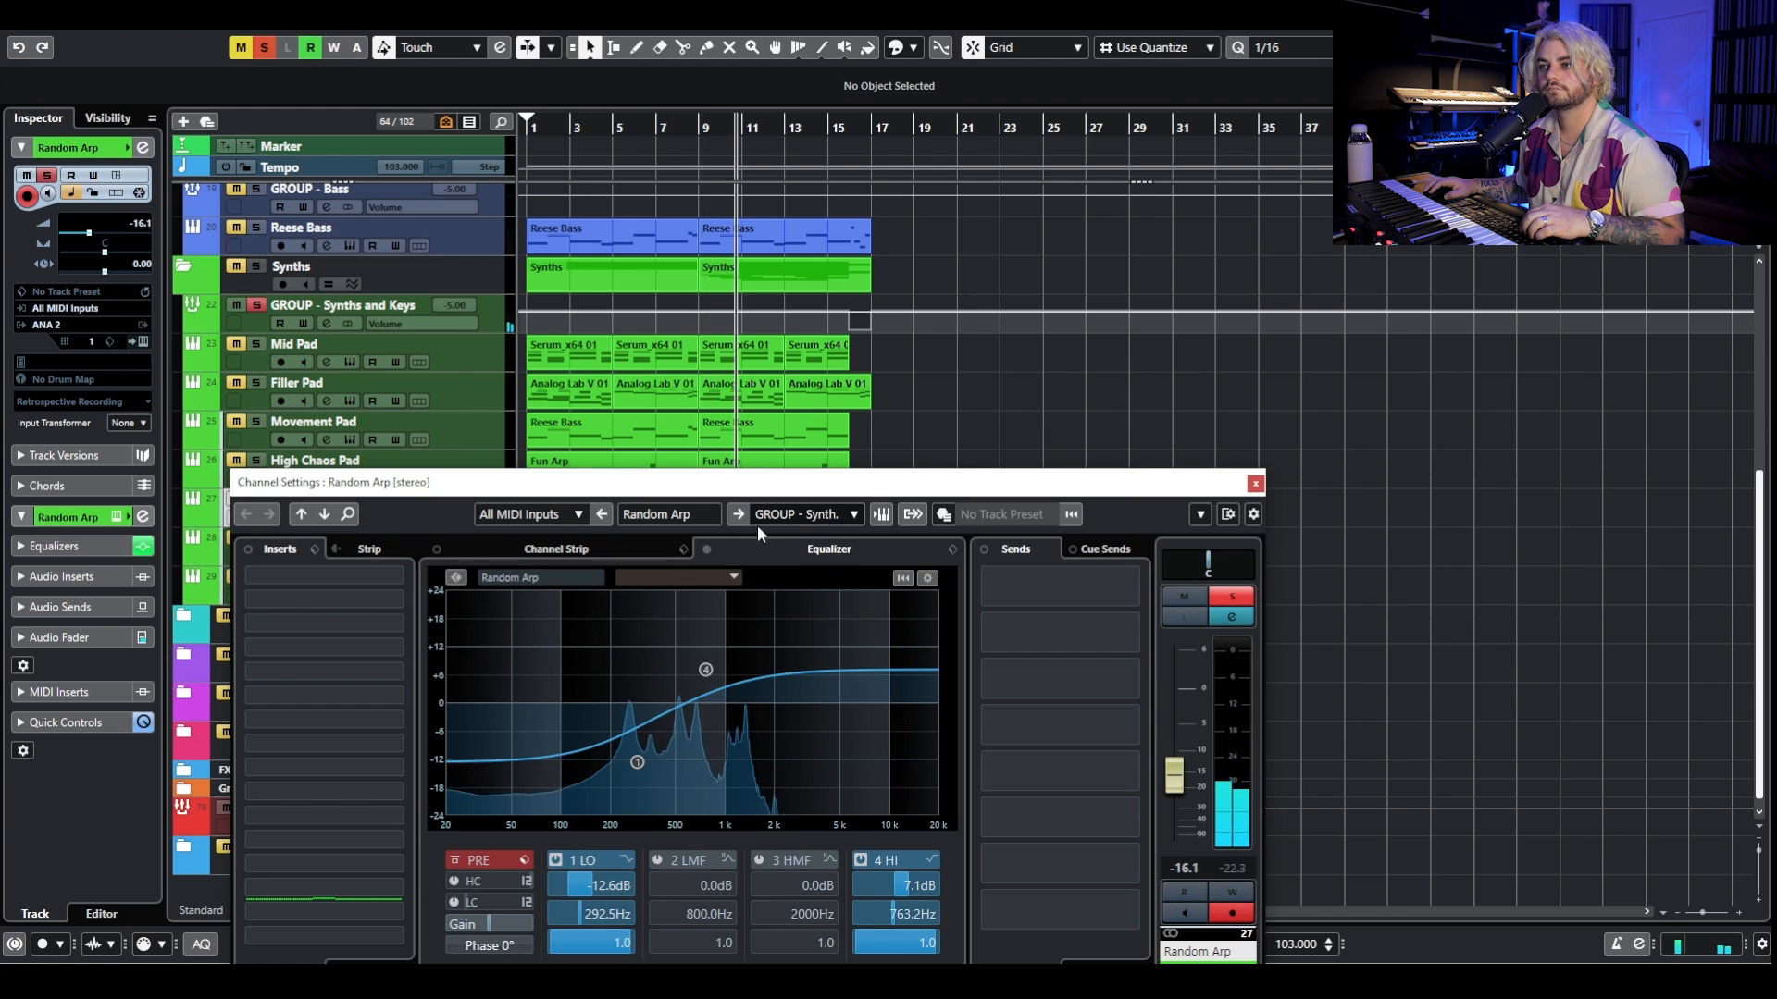
pyautogui.click(707, 548)
pyautogui.click(707, 546)
pyautogui.click(1255, 483)
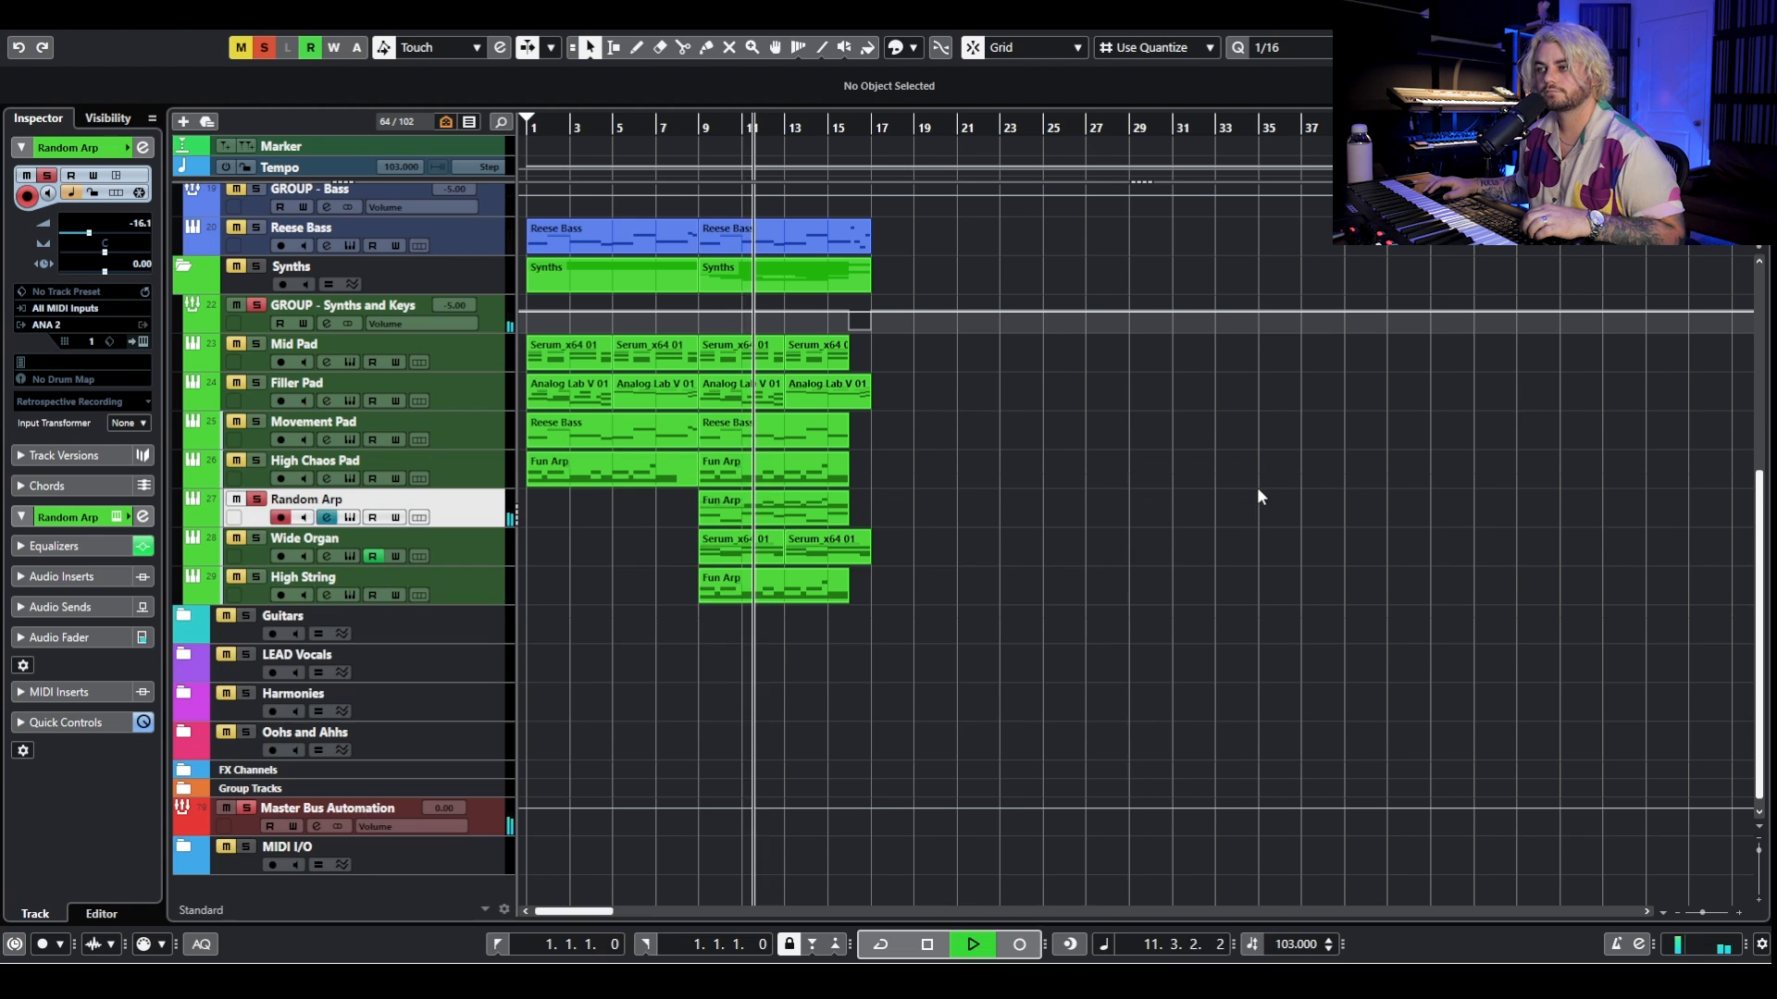
pyautogui.press('space')
# Switch the solo from Random Arp to Wide Organ, open the Wide Organ channel settings and bypass its inserts.
pyautogui.click(256, 498)
pyautogui.click(256, 537)
pyautogui.click(474, 553)
pyautogui.click(326, 556)
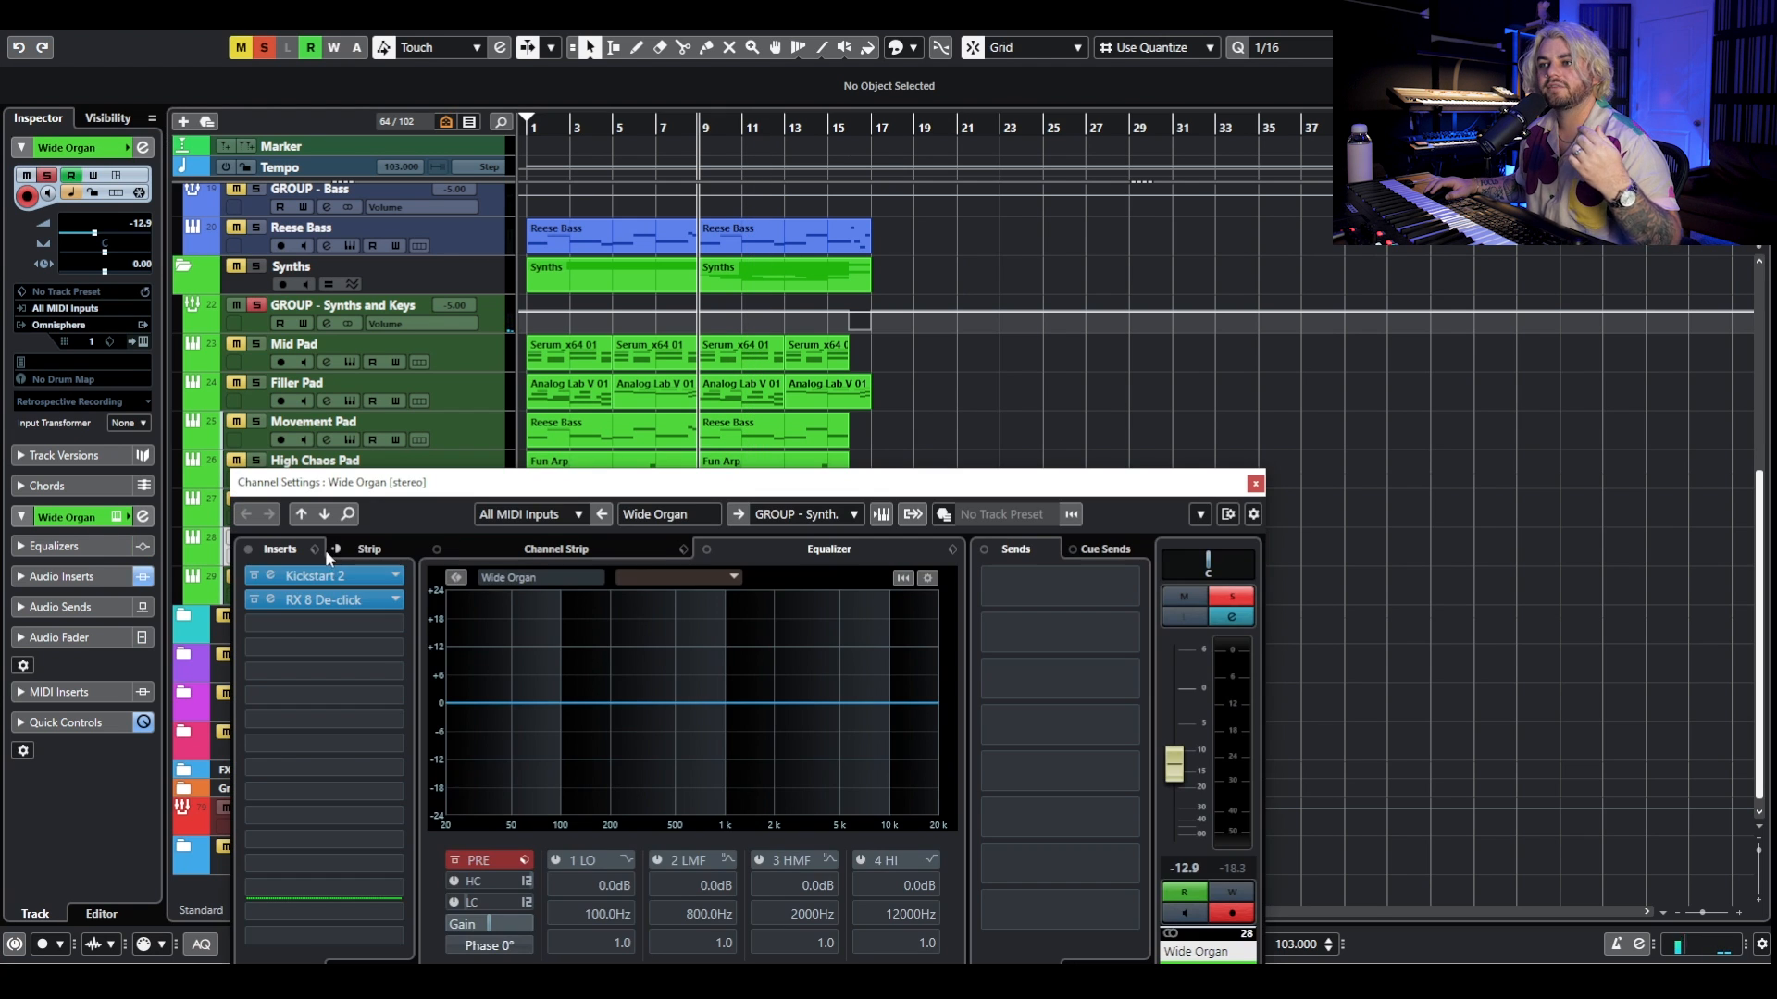
pyautogui.moveTo(315, 483); pyautogui.dragTo(352, 607)
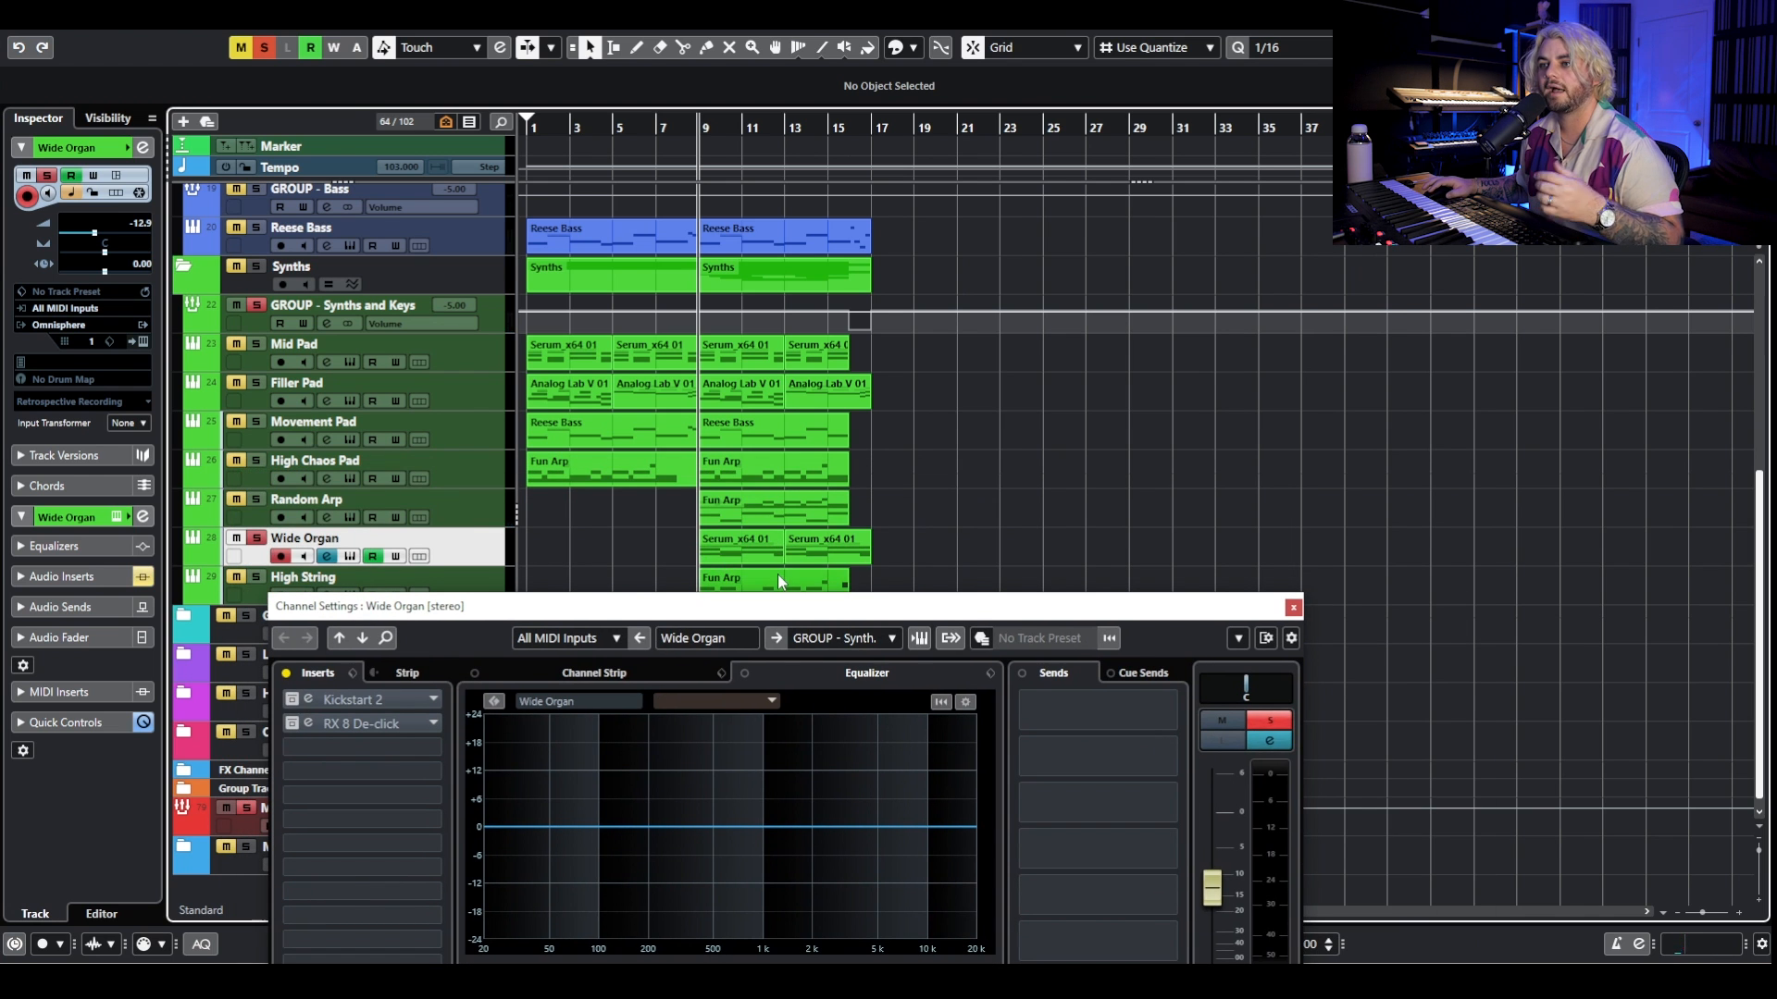
# Play the Wide Organ from bar 9 with its Kickstart 2 and RX 8 De-click inserts bypassed, and stop playback.
pyautogui.press('space')
pyautogui.moveTo(807, 607); pyautogui.dragTo(903, 144)
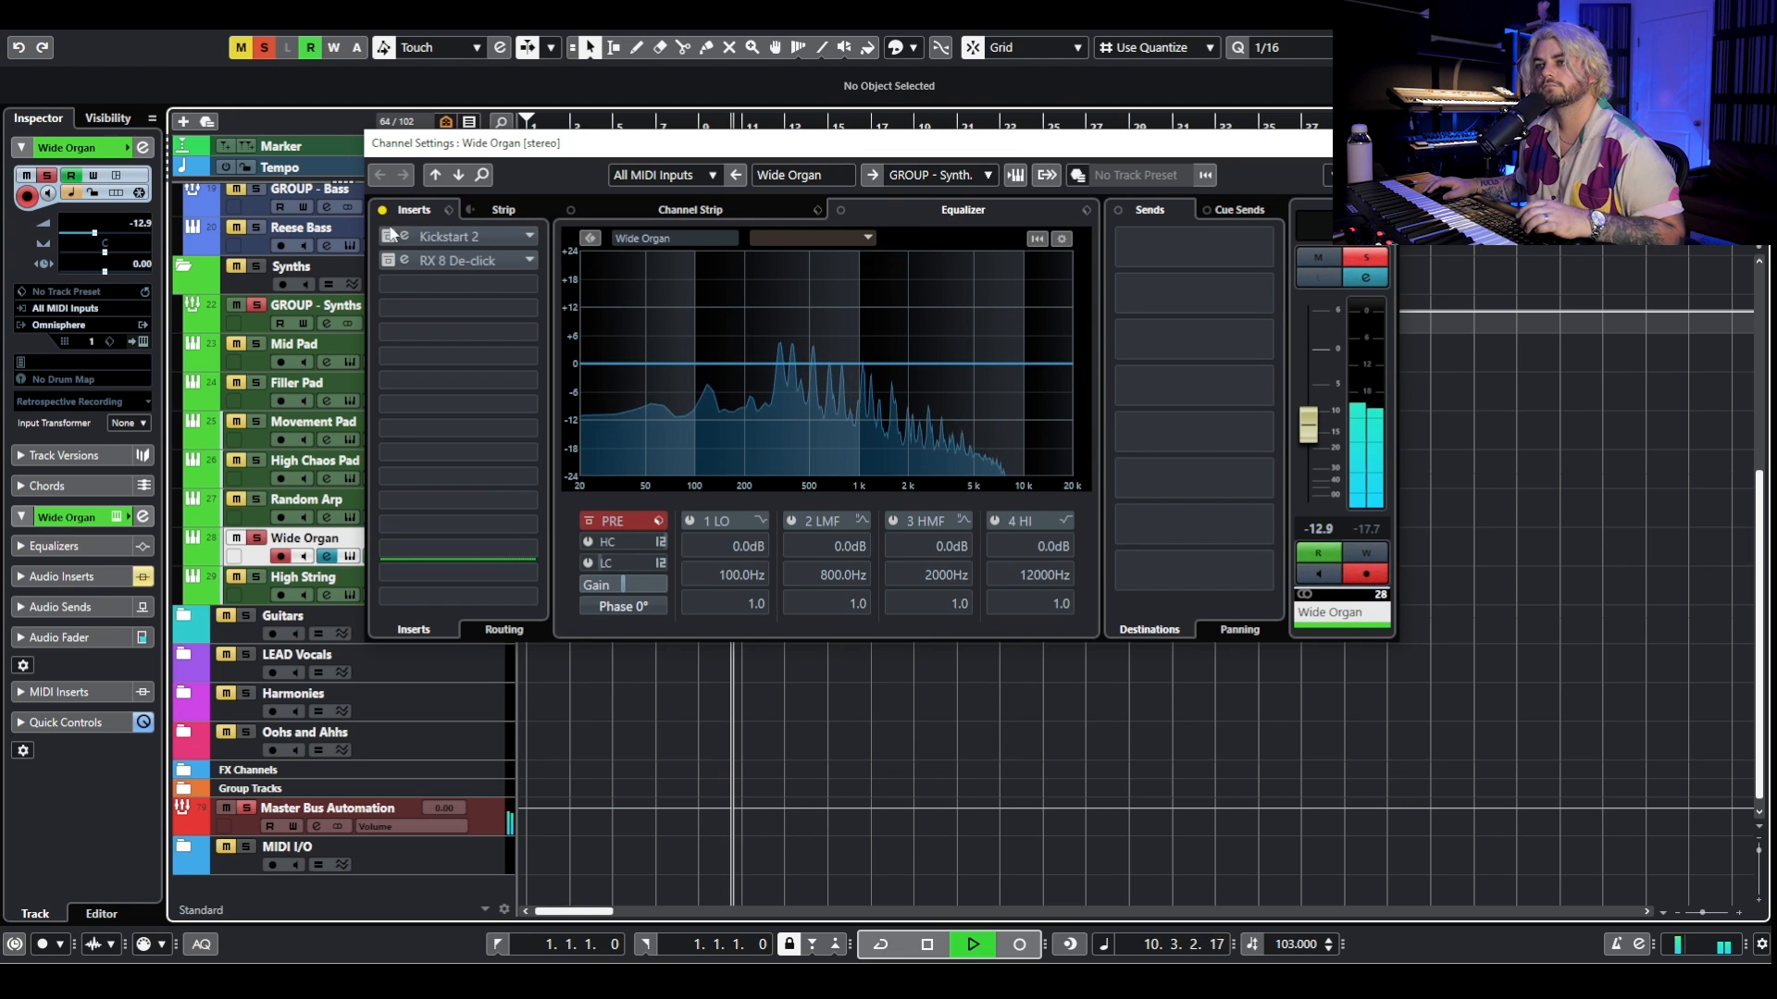
pyautogui.press('space')
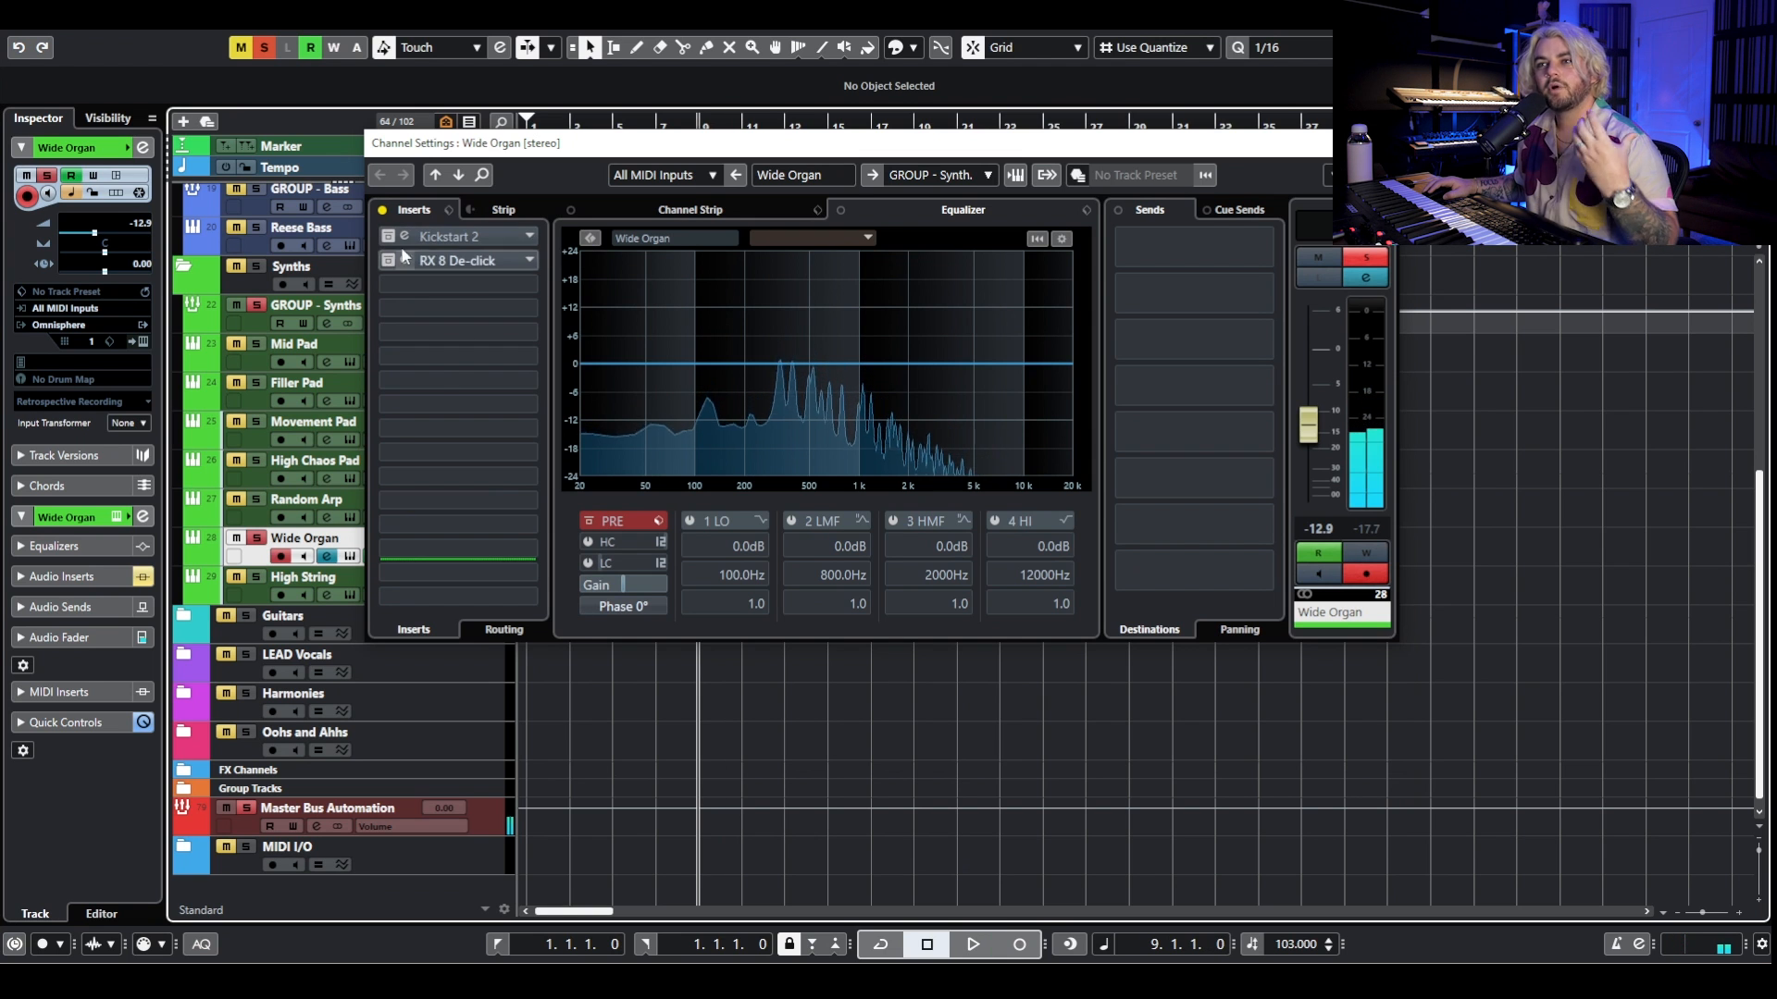
# Reactivate the Kickstart 2 insert on Wide Organ, open its window, and play the organ from bar 9 before stopping.
pyautogui.click(464, 237)
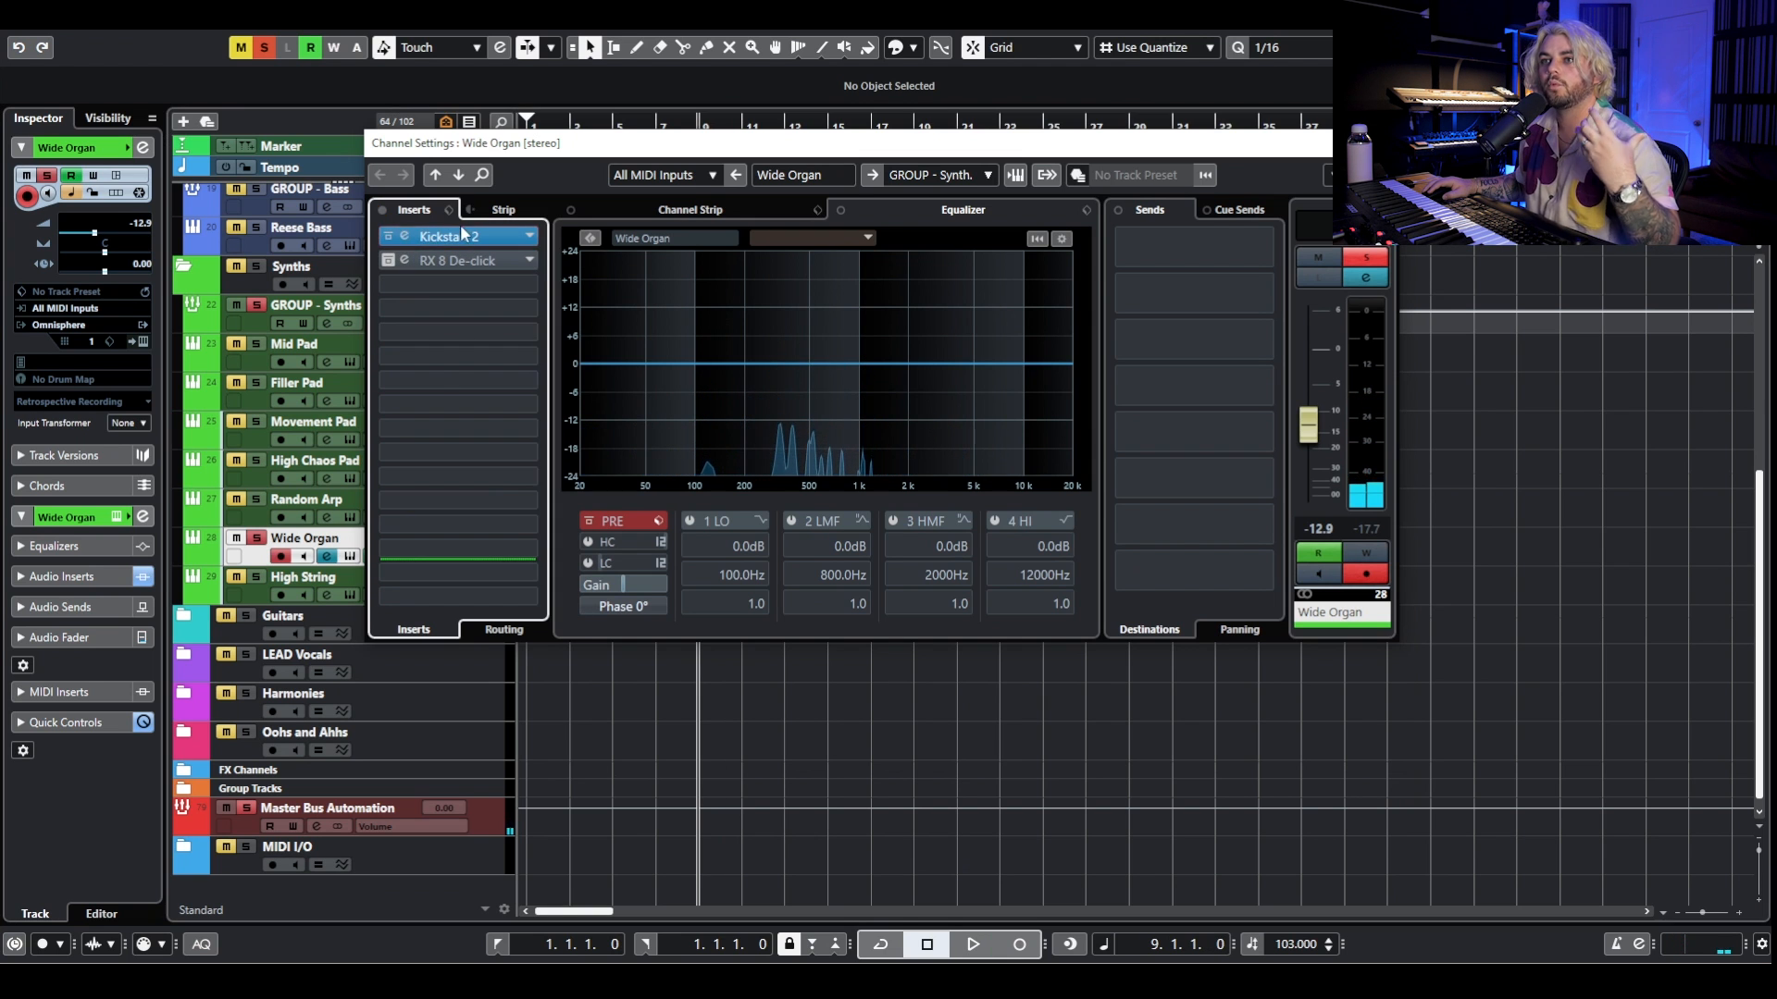
pyautogui.moveTo(1707, 353); pyautogui.dragTo(759, 348)
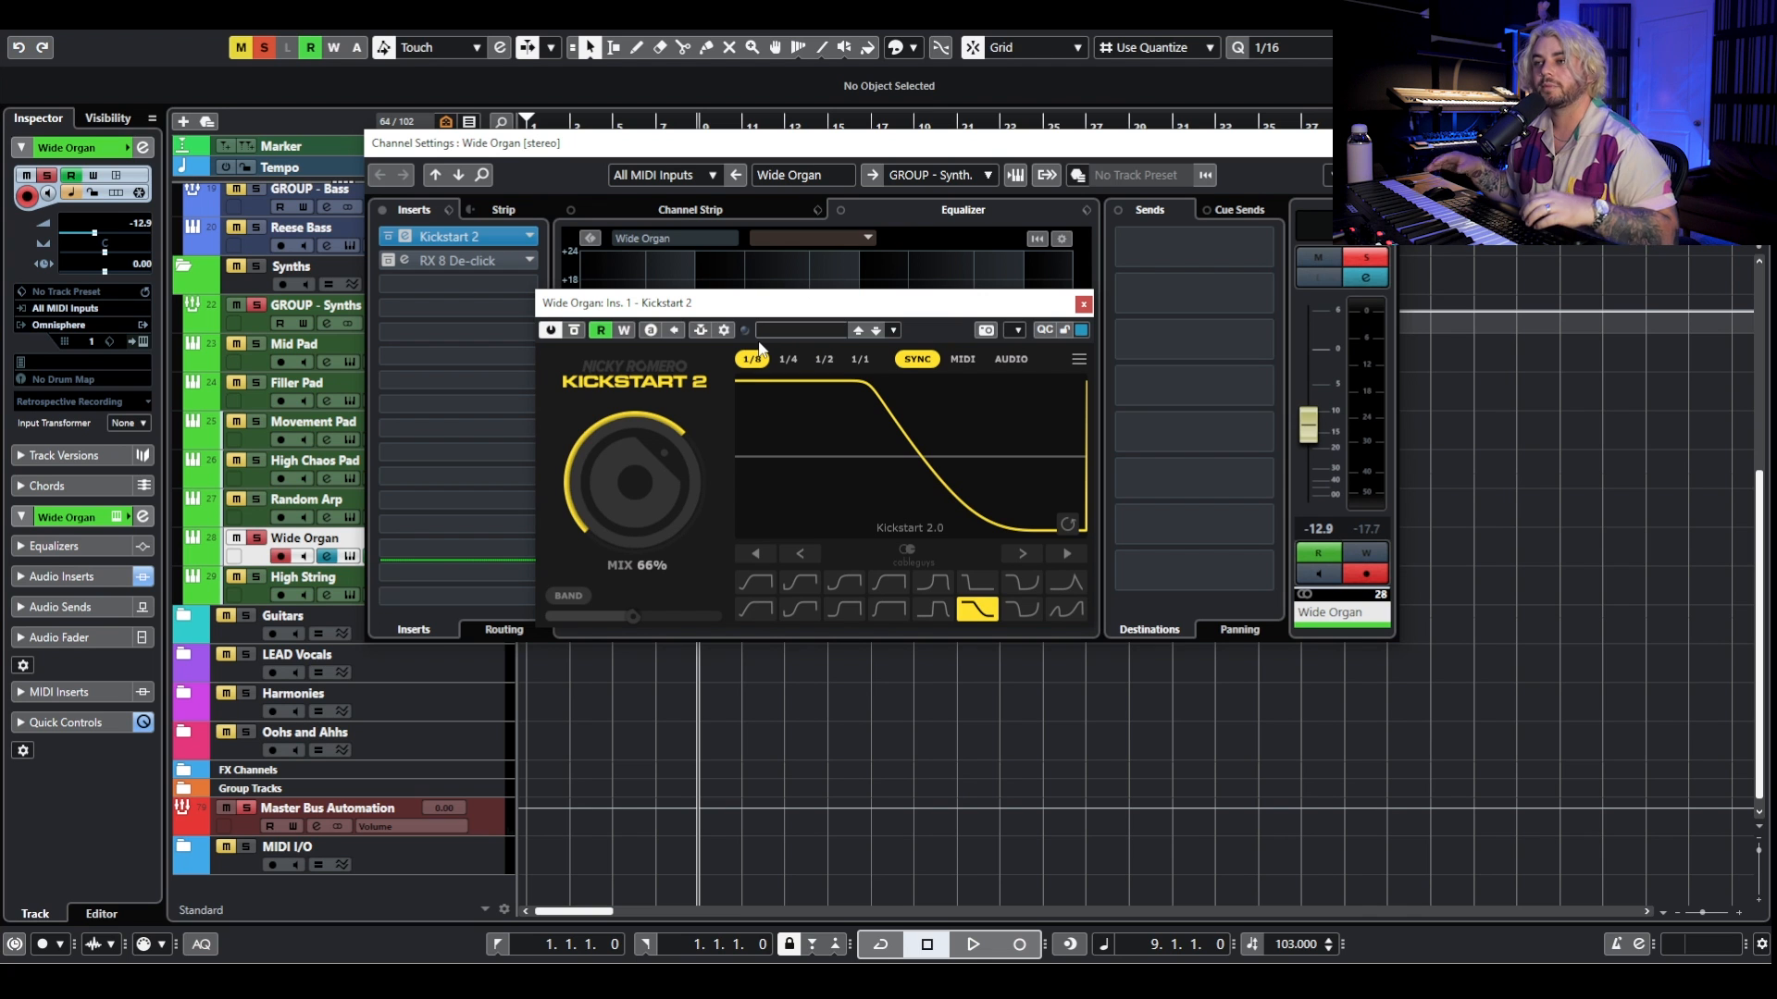
pyautogui.press('space')
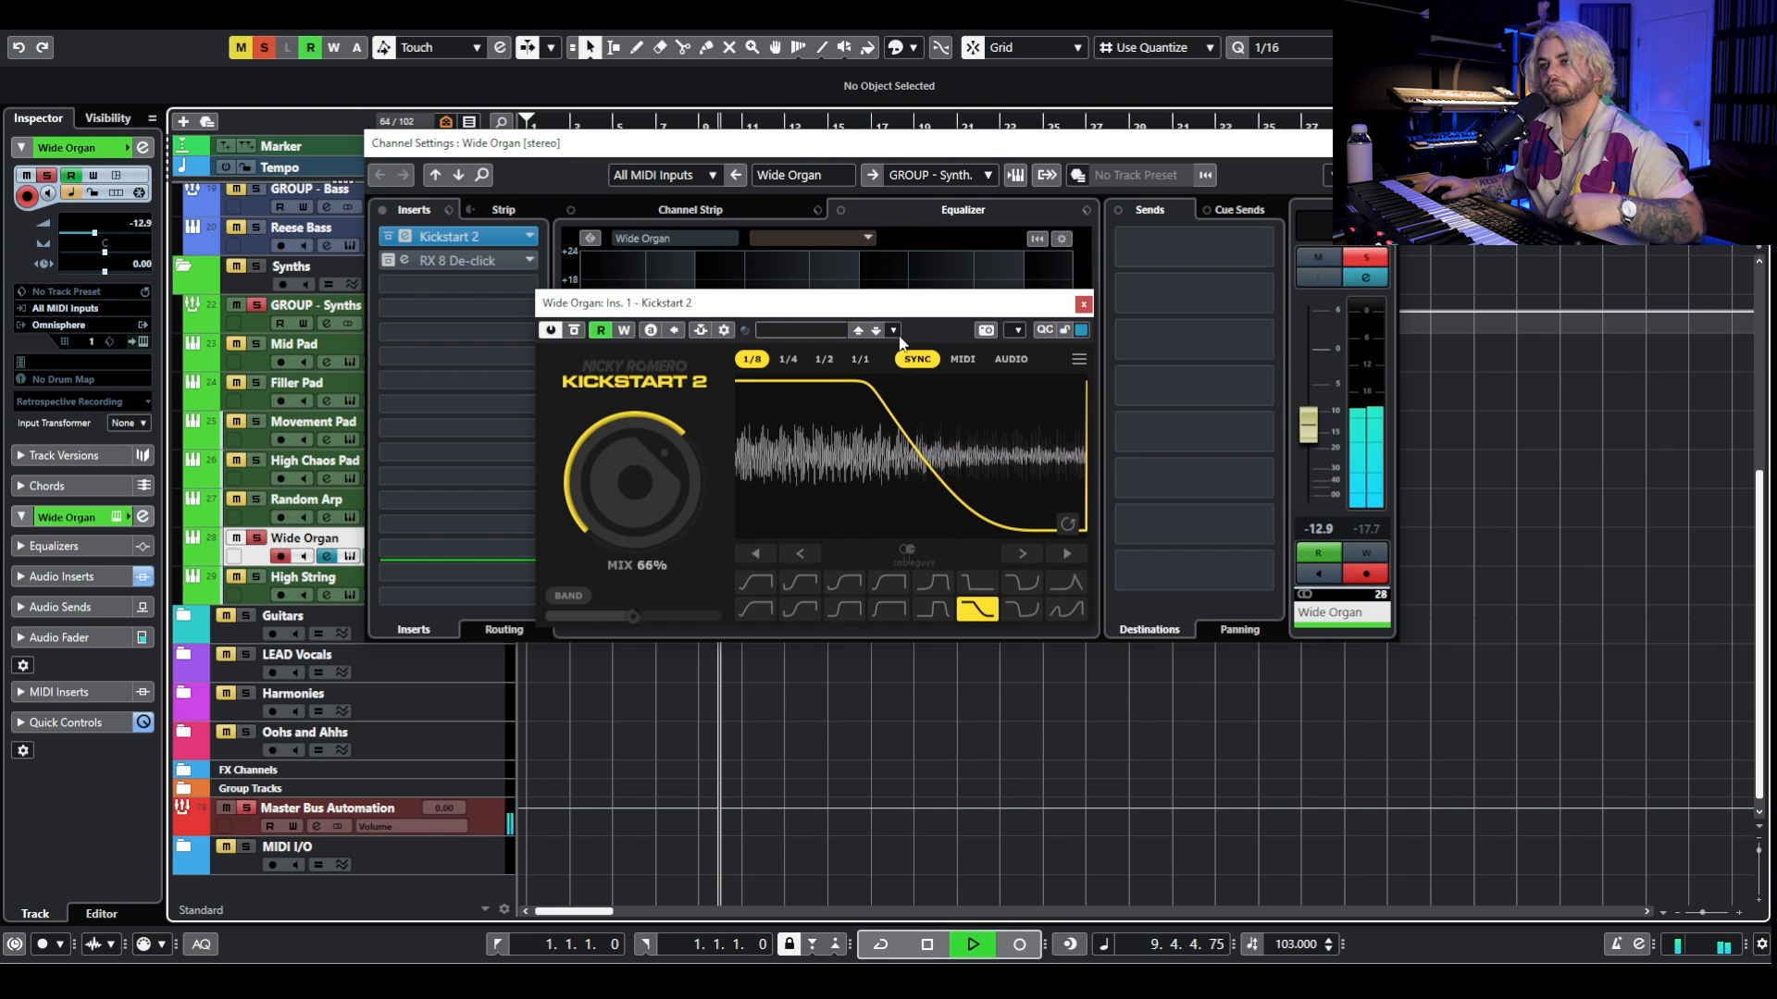
pyautogui.press('space')
# Reactivate RX 8 De-click on Wide Organ, close the plug-in and channel settings windows, and play the organ with both inserts active.
pyautogui.click(453, 260)
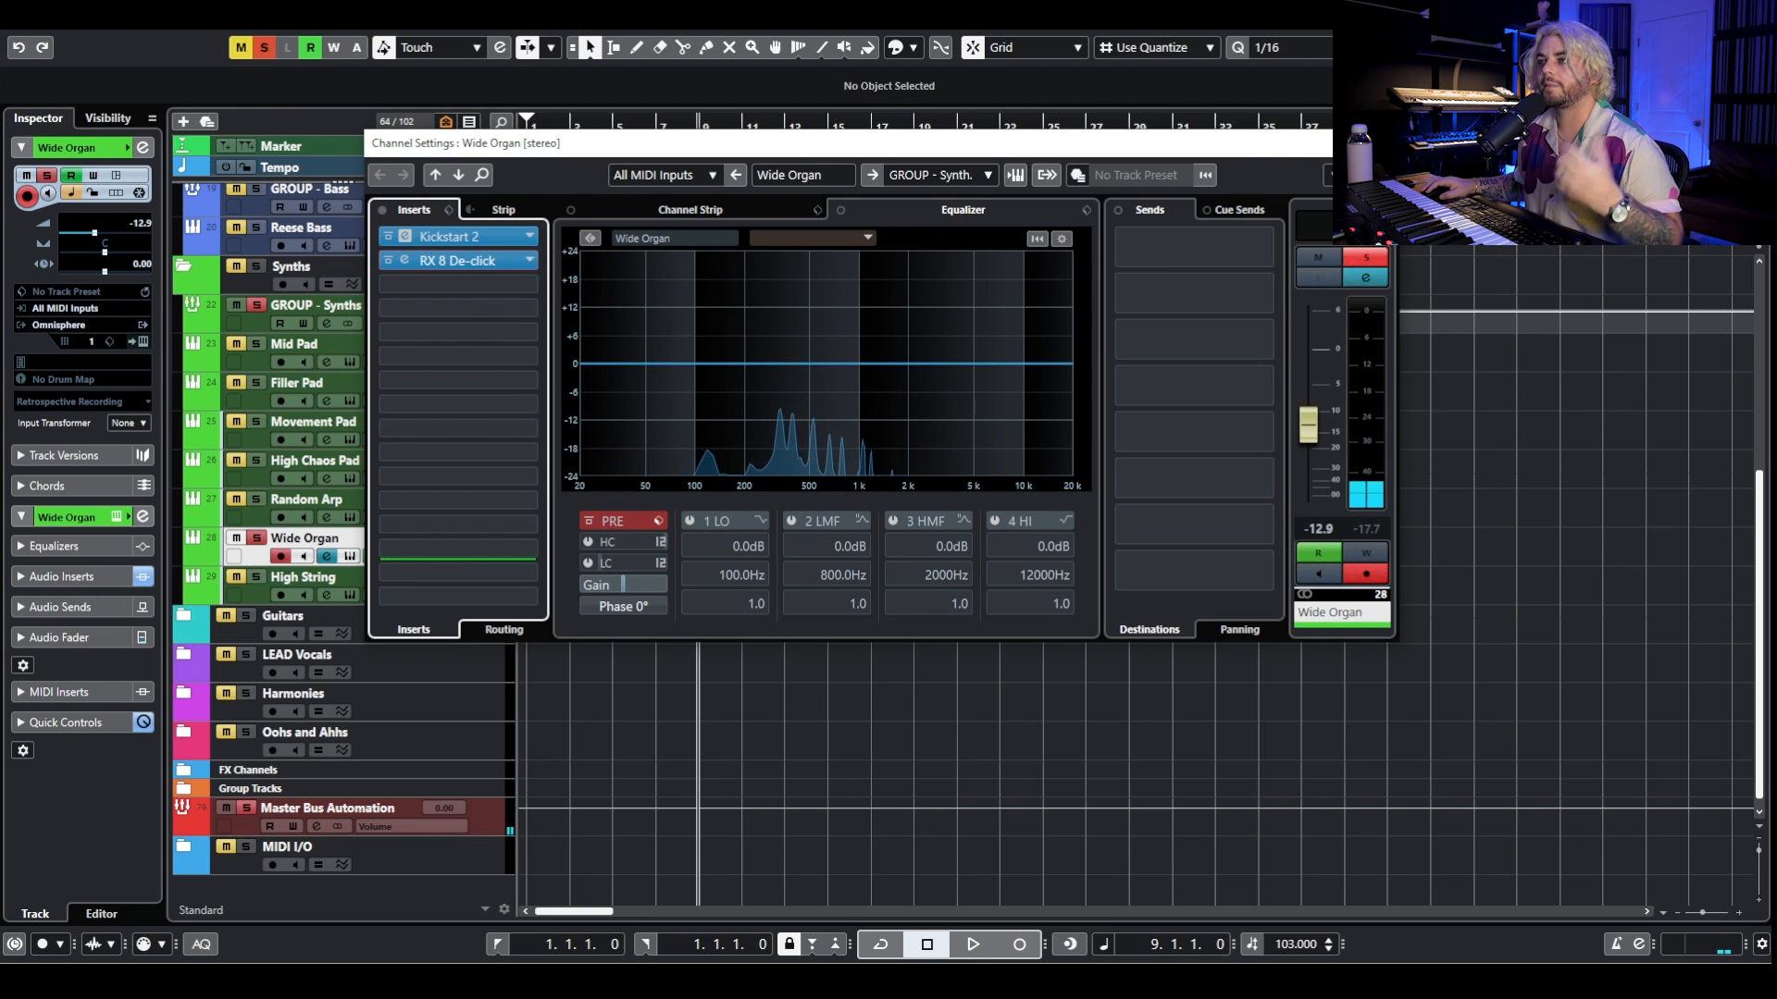
pyautogui.click(1386, 143)
pyautogui.click(1081, 305)
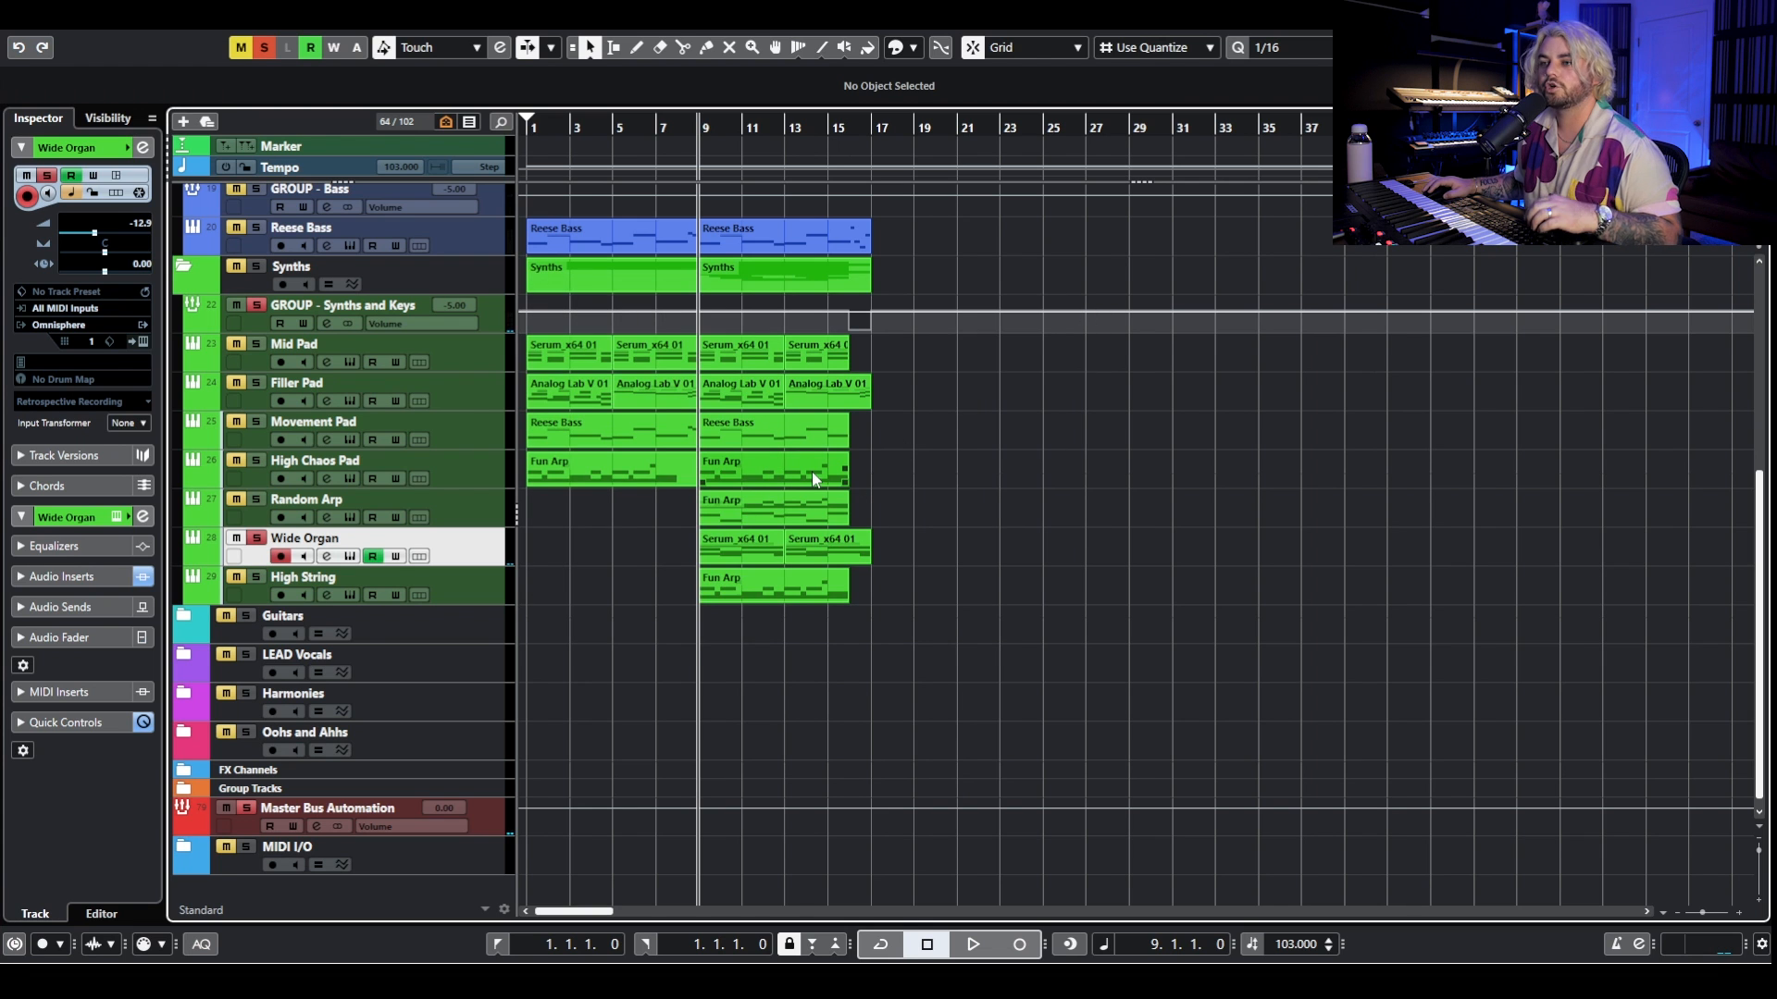
pyautogui.press('space')
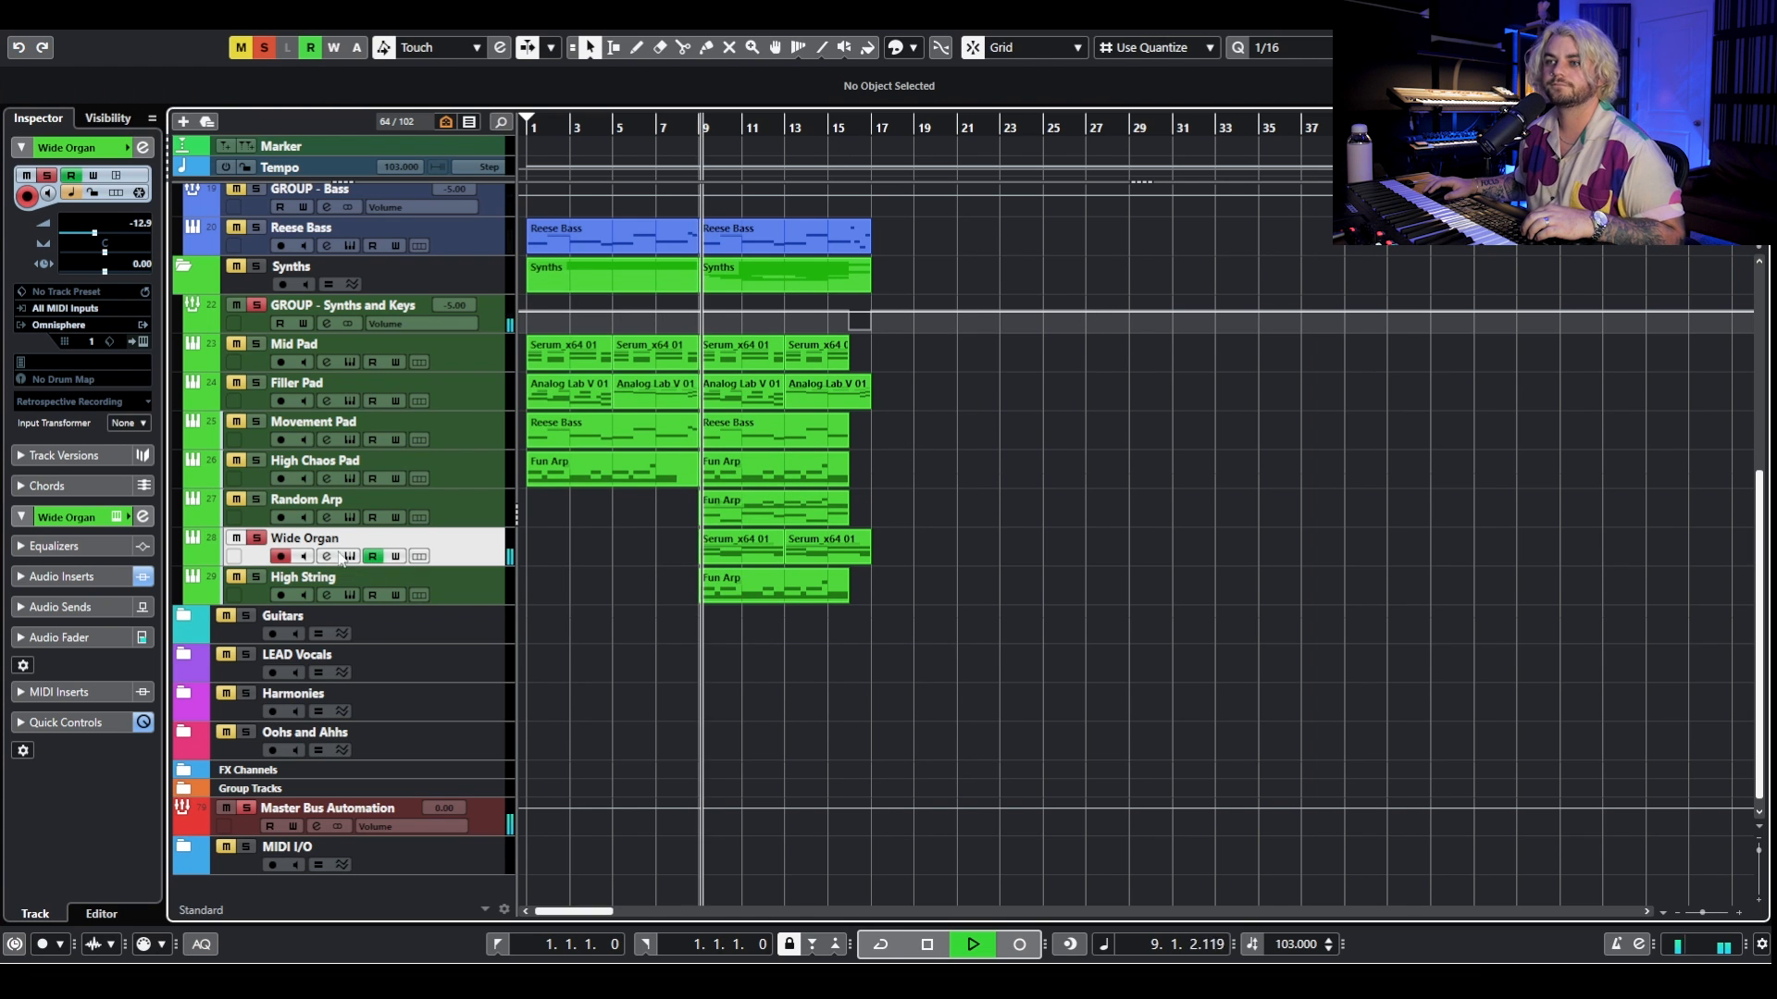
pyautogui.press('space')
# Switch the solo from Wide Organ to High String, and examine its Blue Strings preset in Analog Lab V before closing the instrument.
pyautogui.click(257, 578)
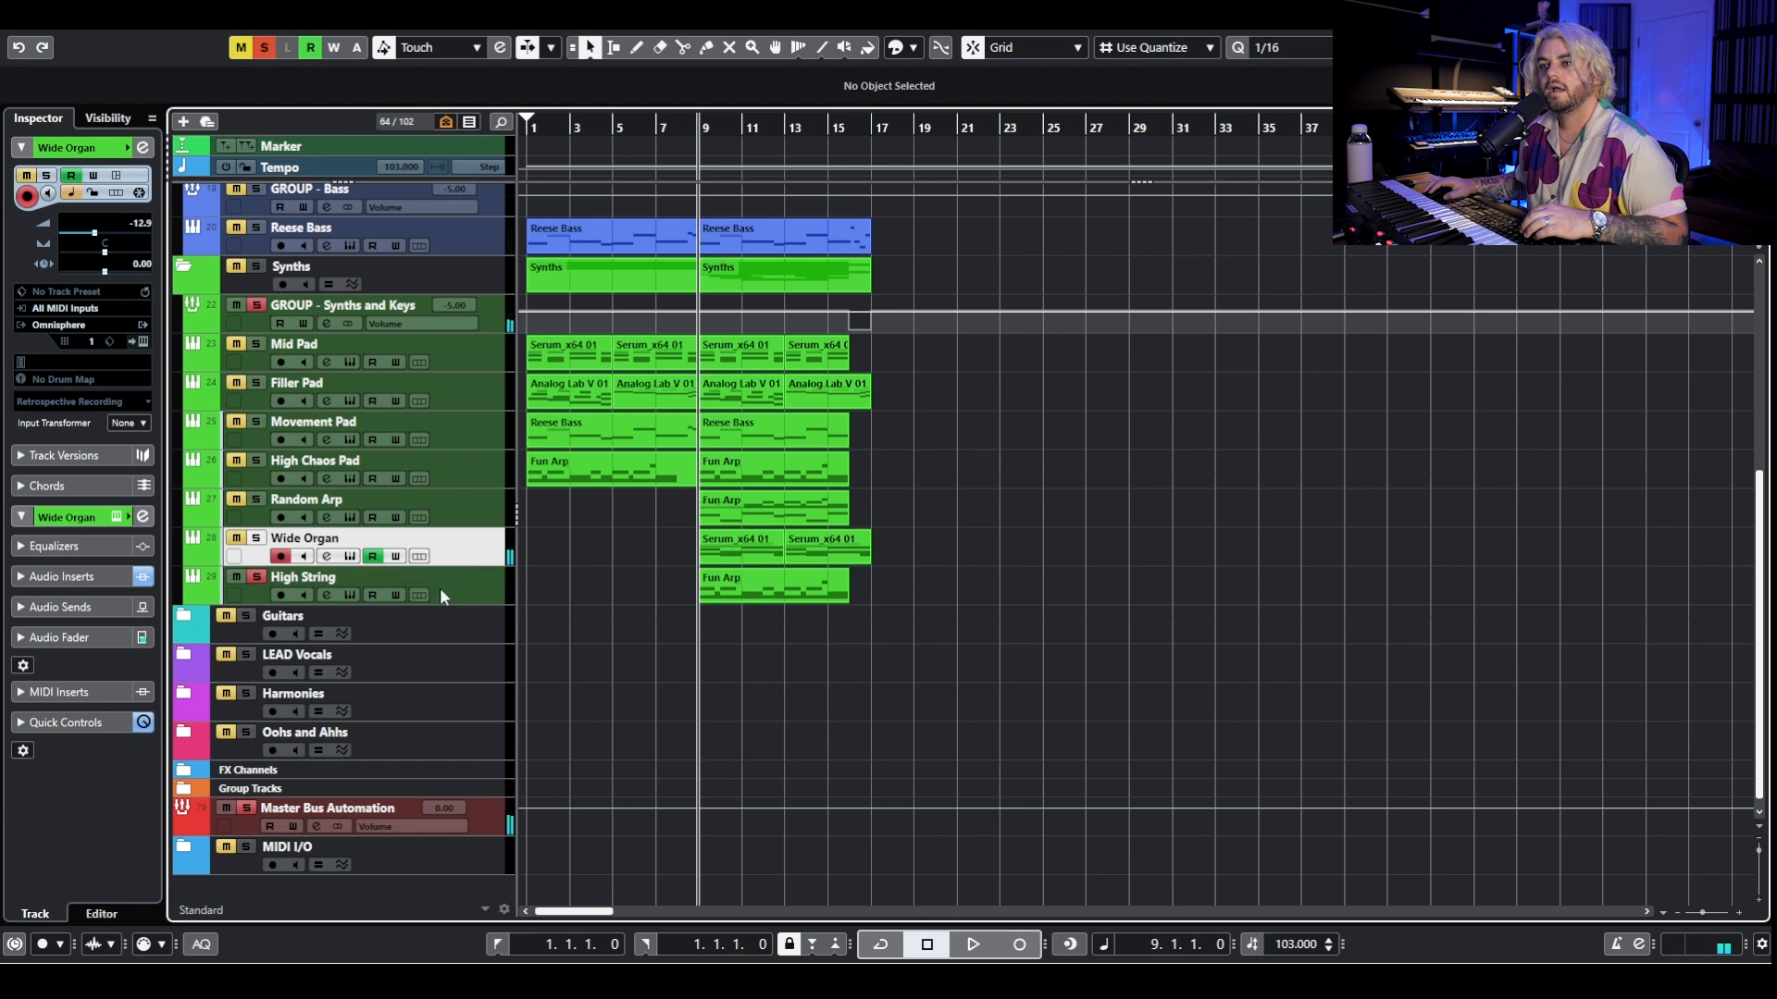
pyautogui.click(440, 590)
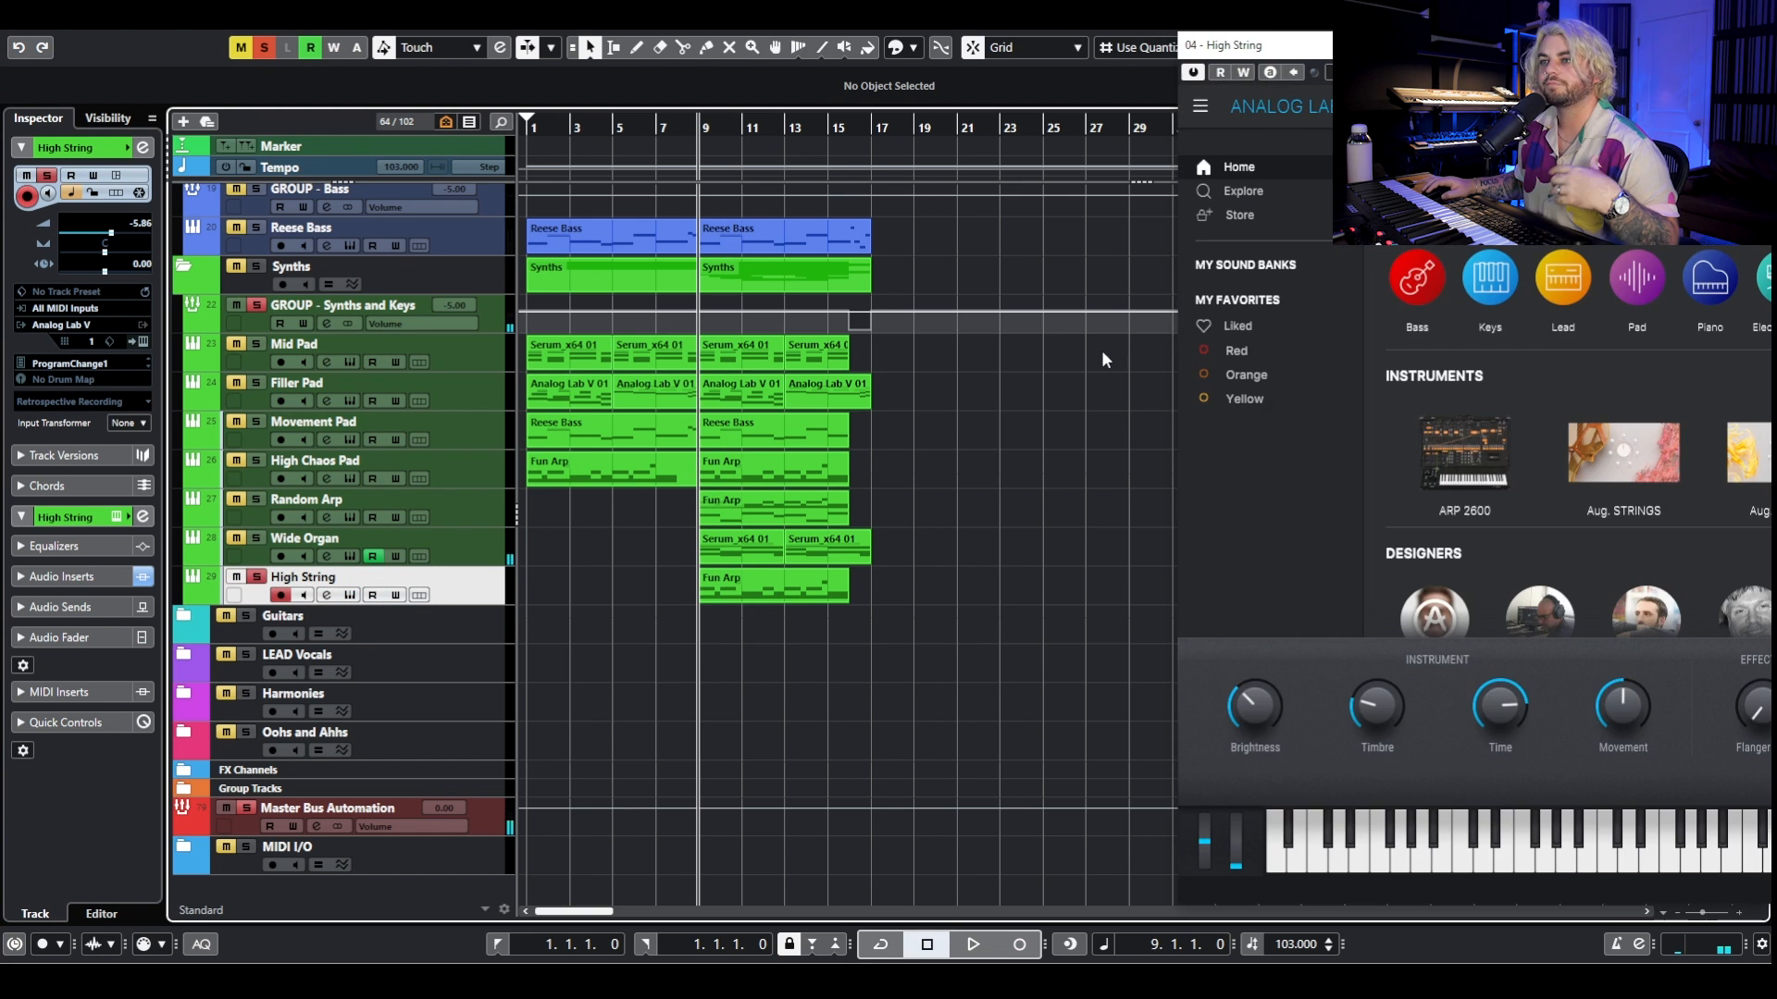
pyautogui.moveTo(1494, 45); pyautogui.dragTo(635, 90)
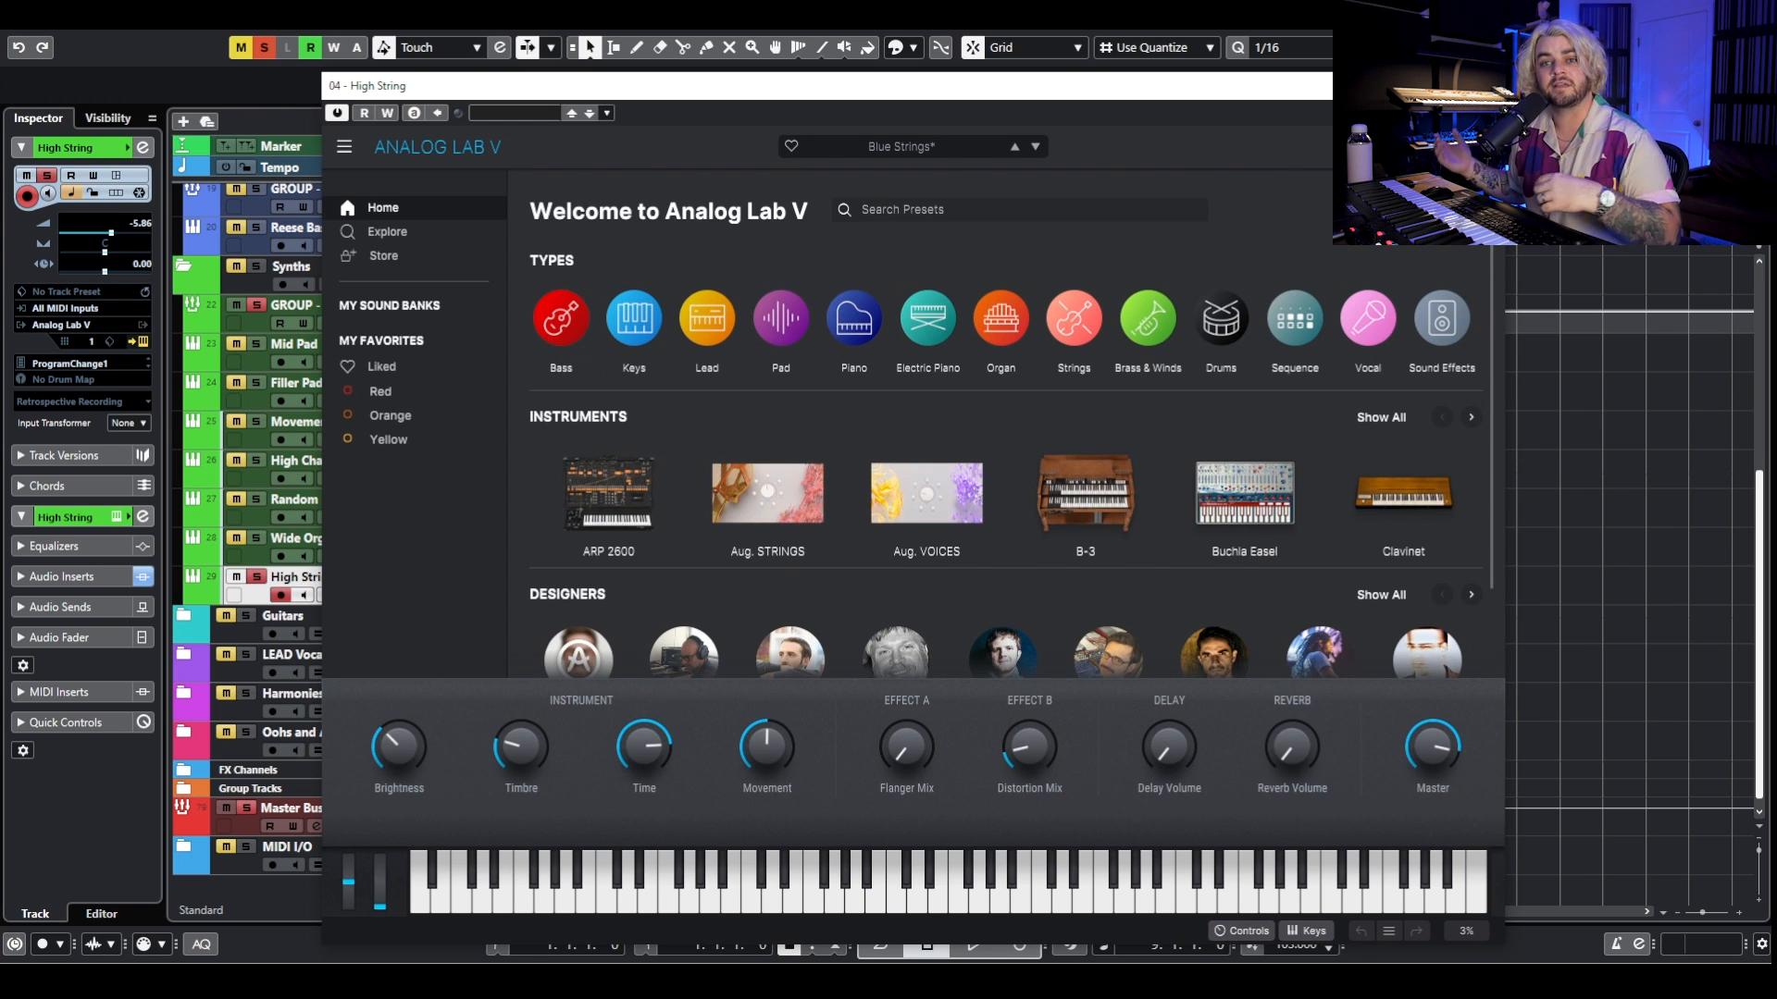
pyautogui.click(1360, 146)
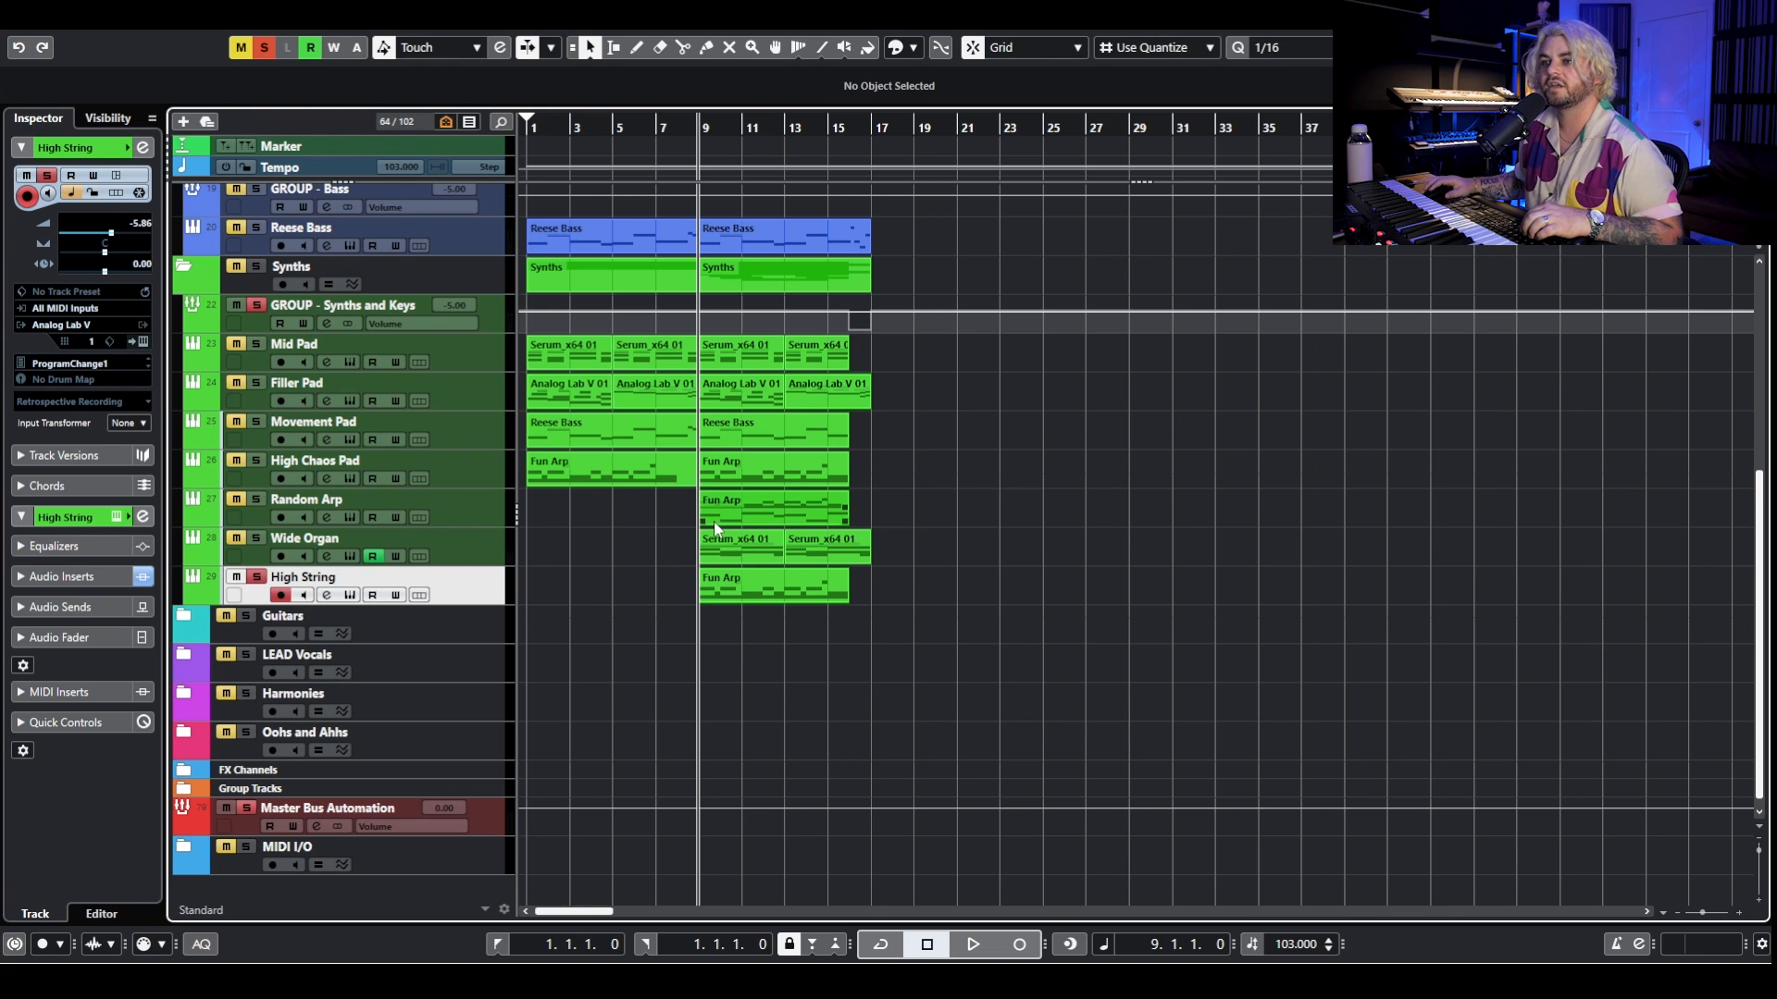
# Play the soloed High String from bar 9, open its channel settings and bypass its inserts while listening, and stop playback.
pyautogui.press('space')
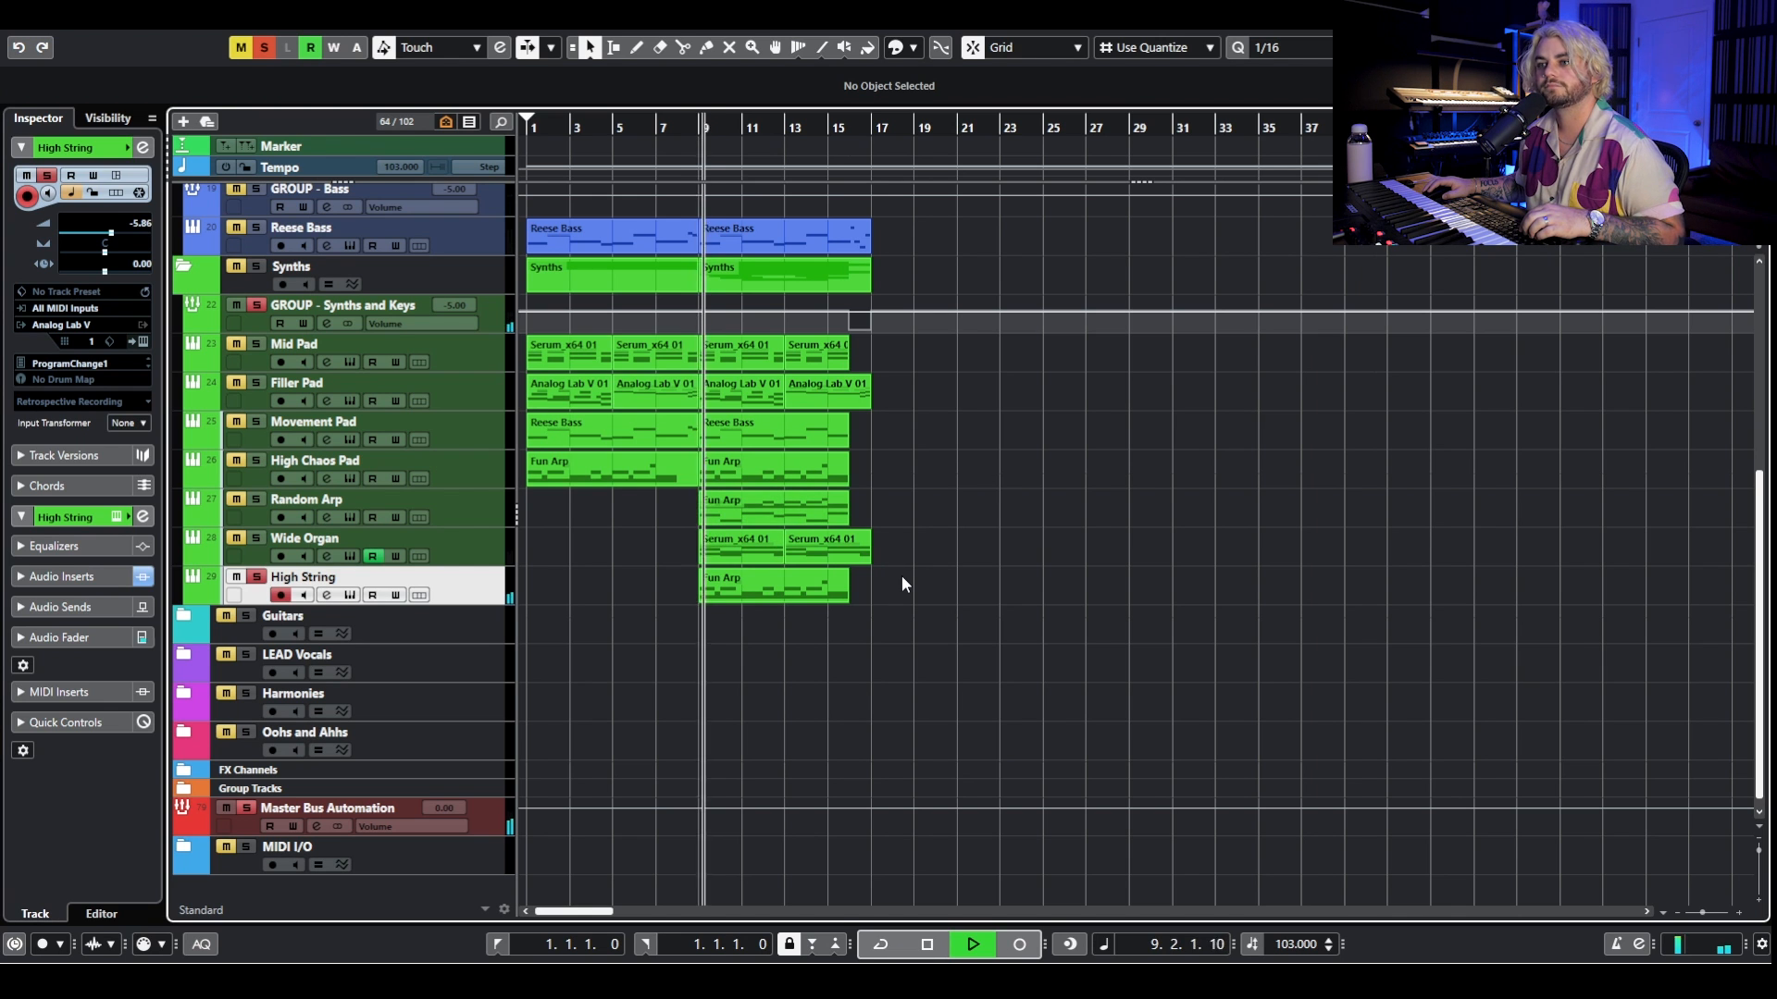
pyautogui.click(325, 596)
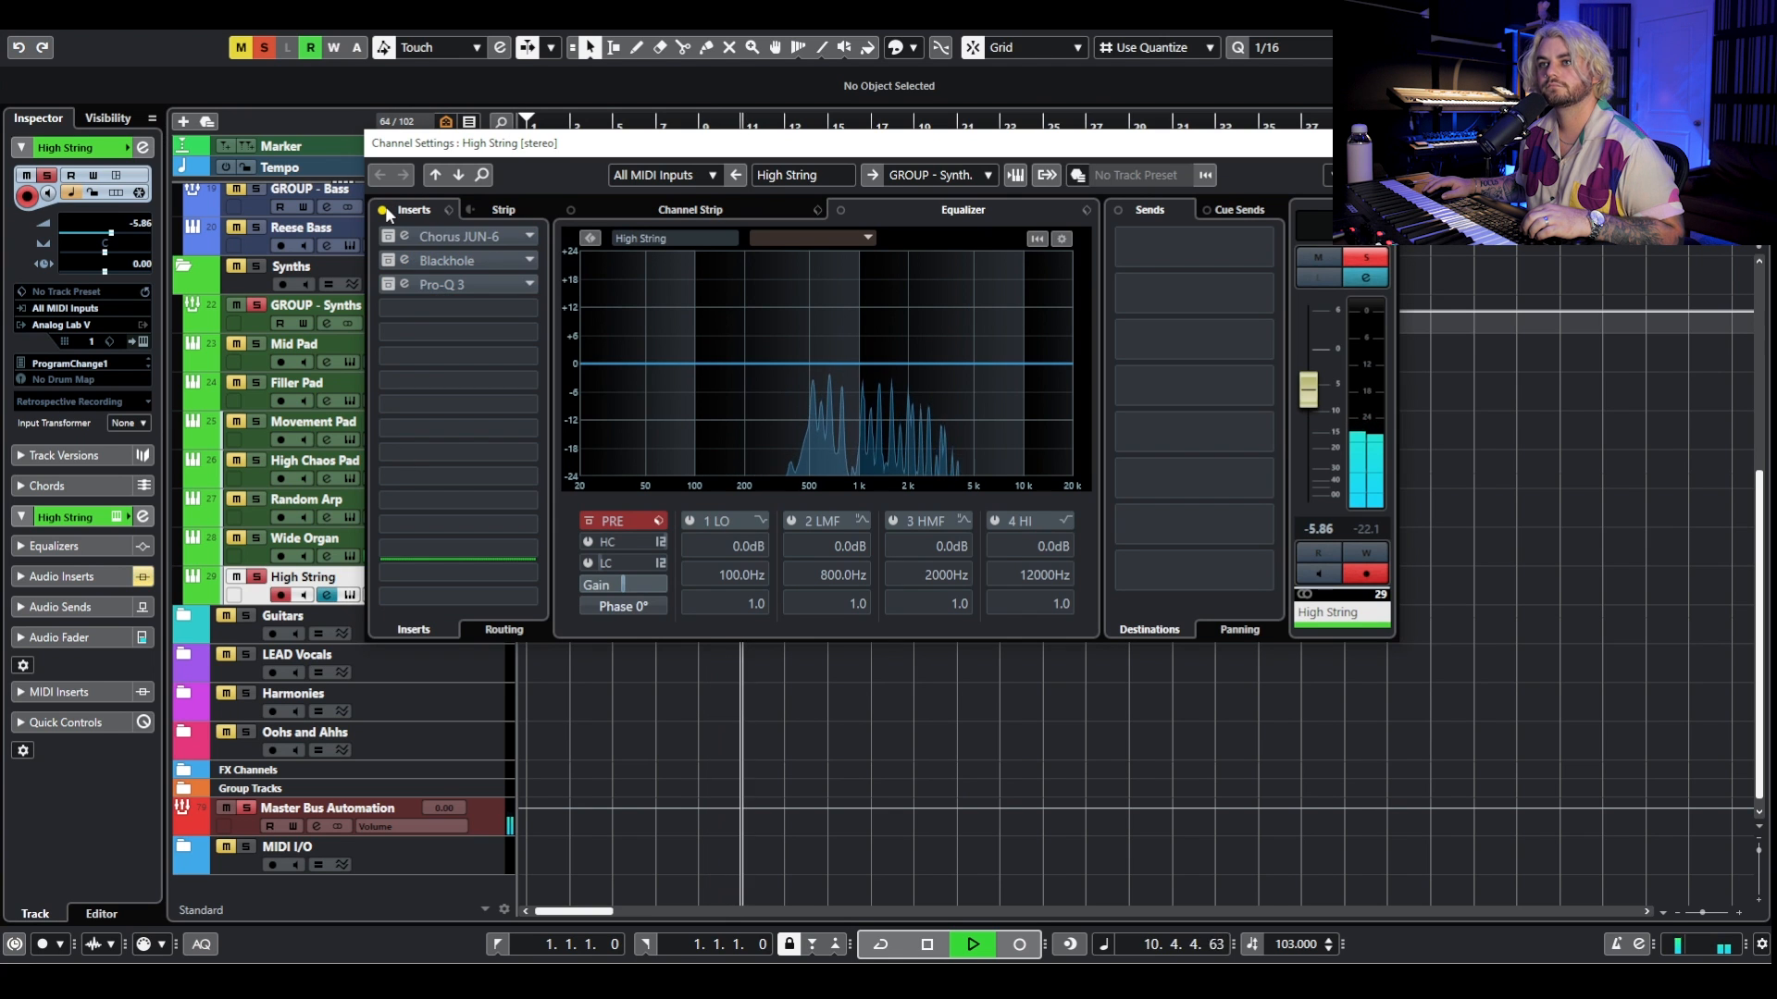
pyautogui.press('space')
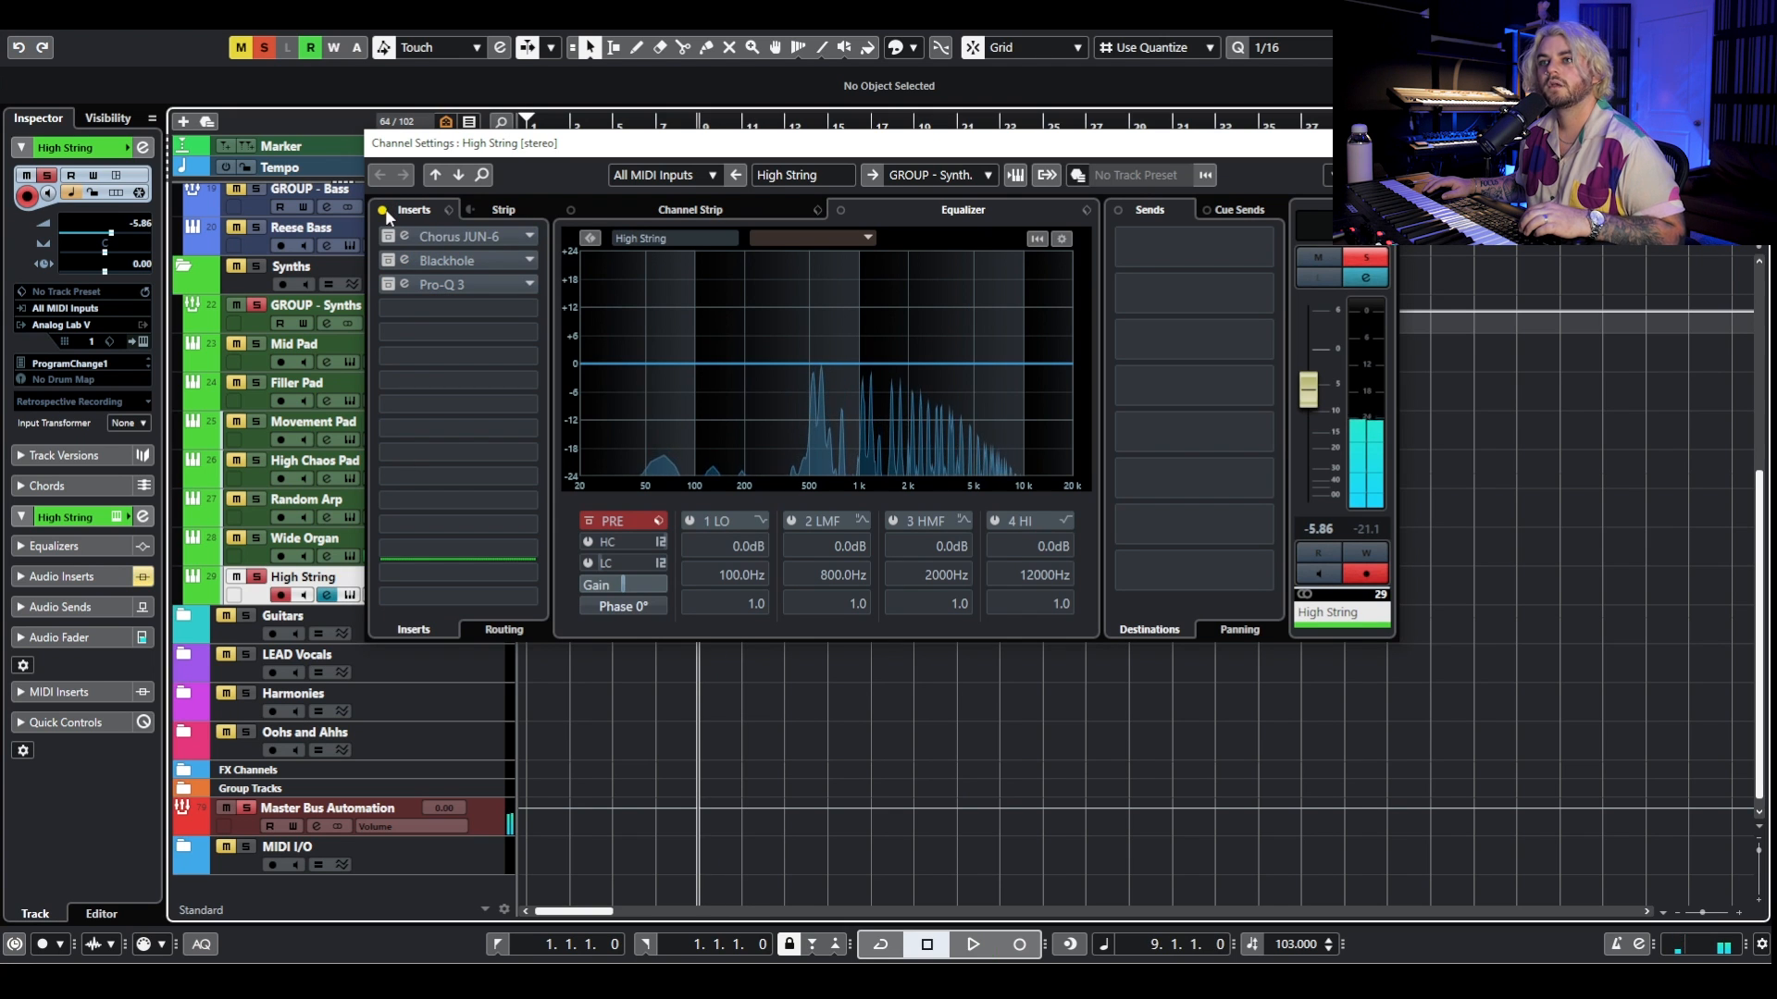
# Reactivate the Chorus JUN-6 insert on High String, play the track with its window open, and close the plug-in.
pyautogui.click(459, 236)
pyautogui.moveTo(1528, 166); pyautogui.dragTo(535, 126)
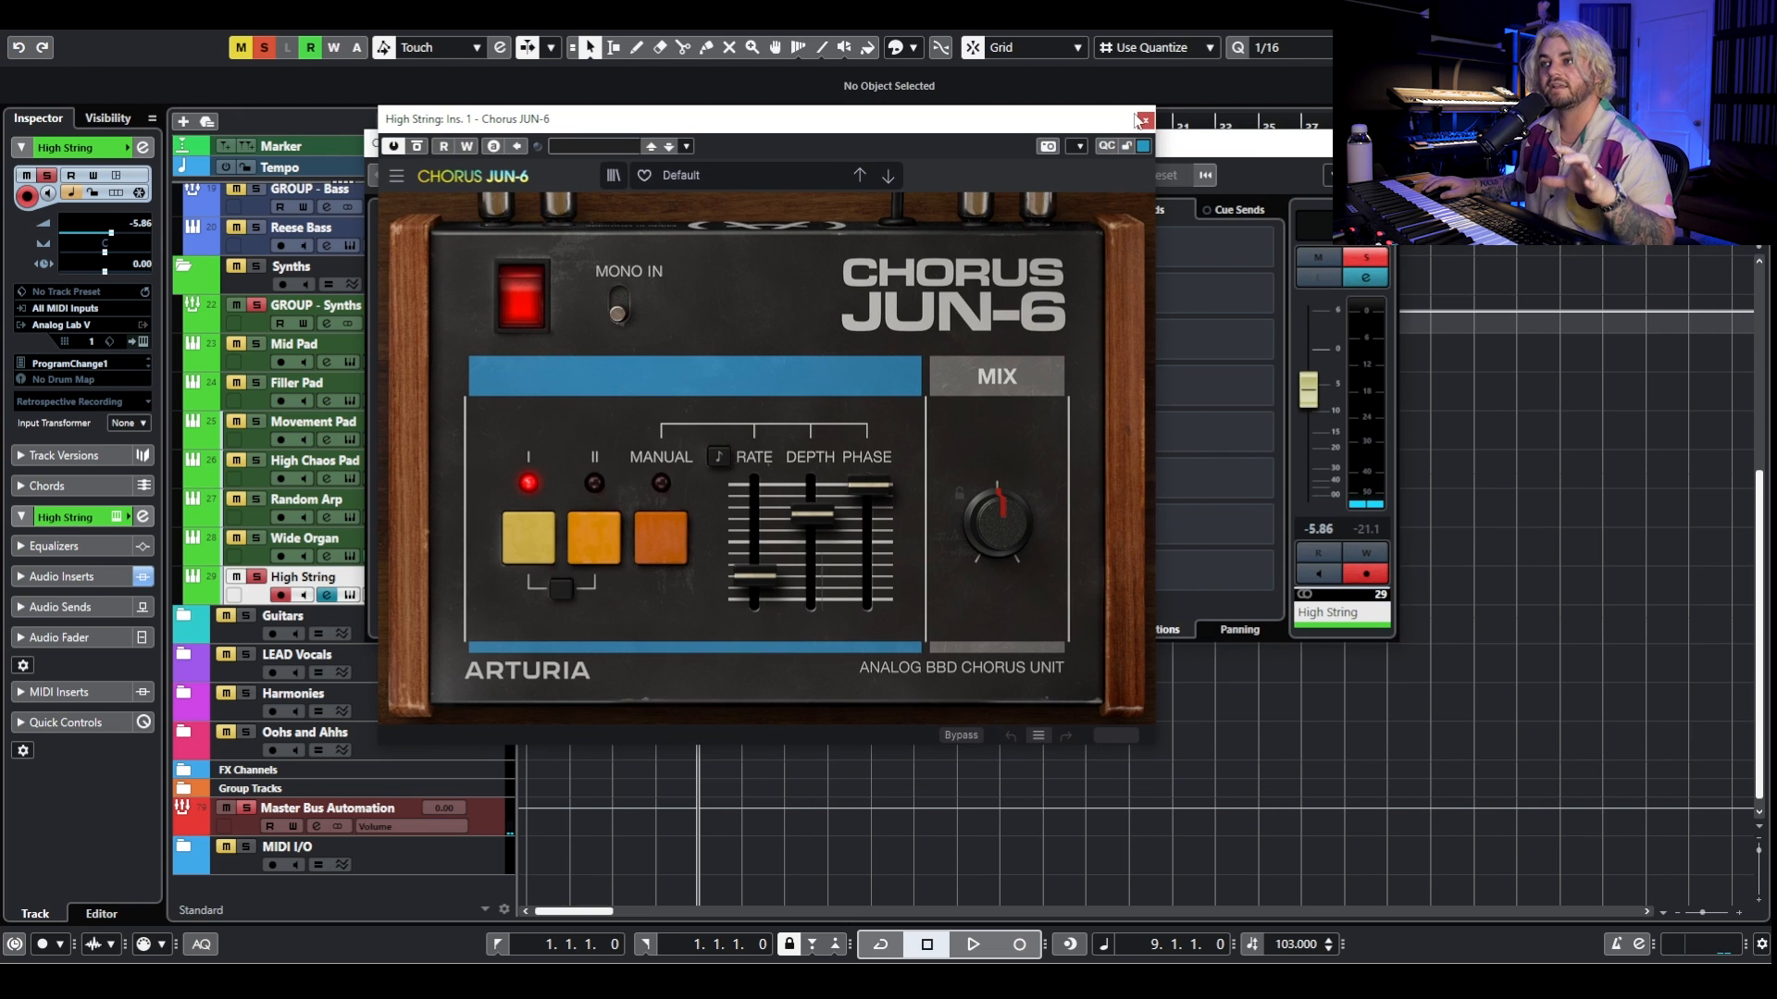
pyautogui.press('space')
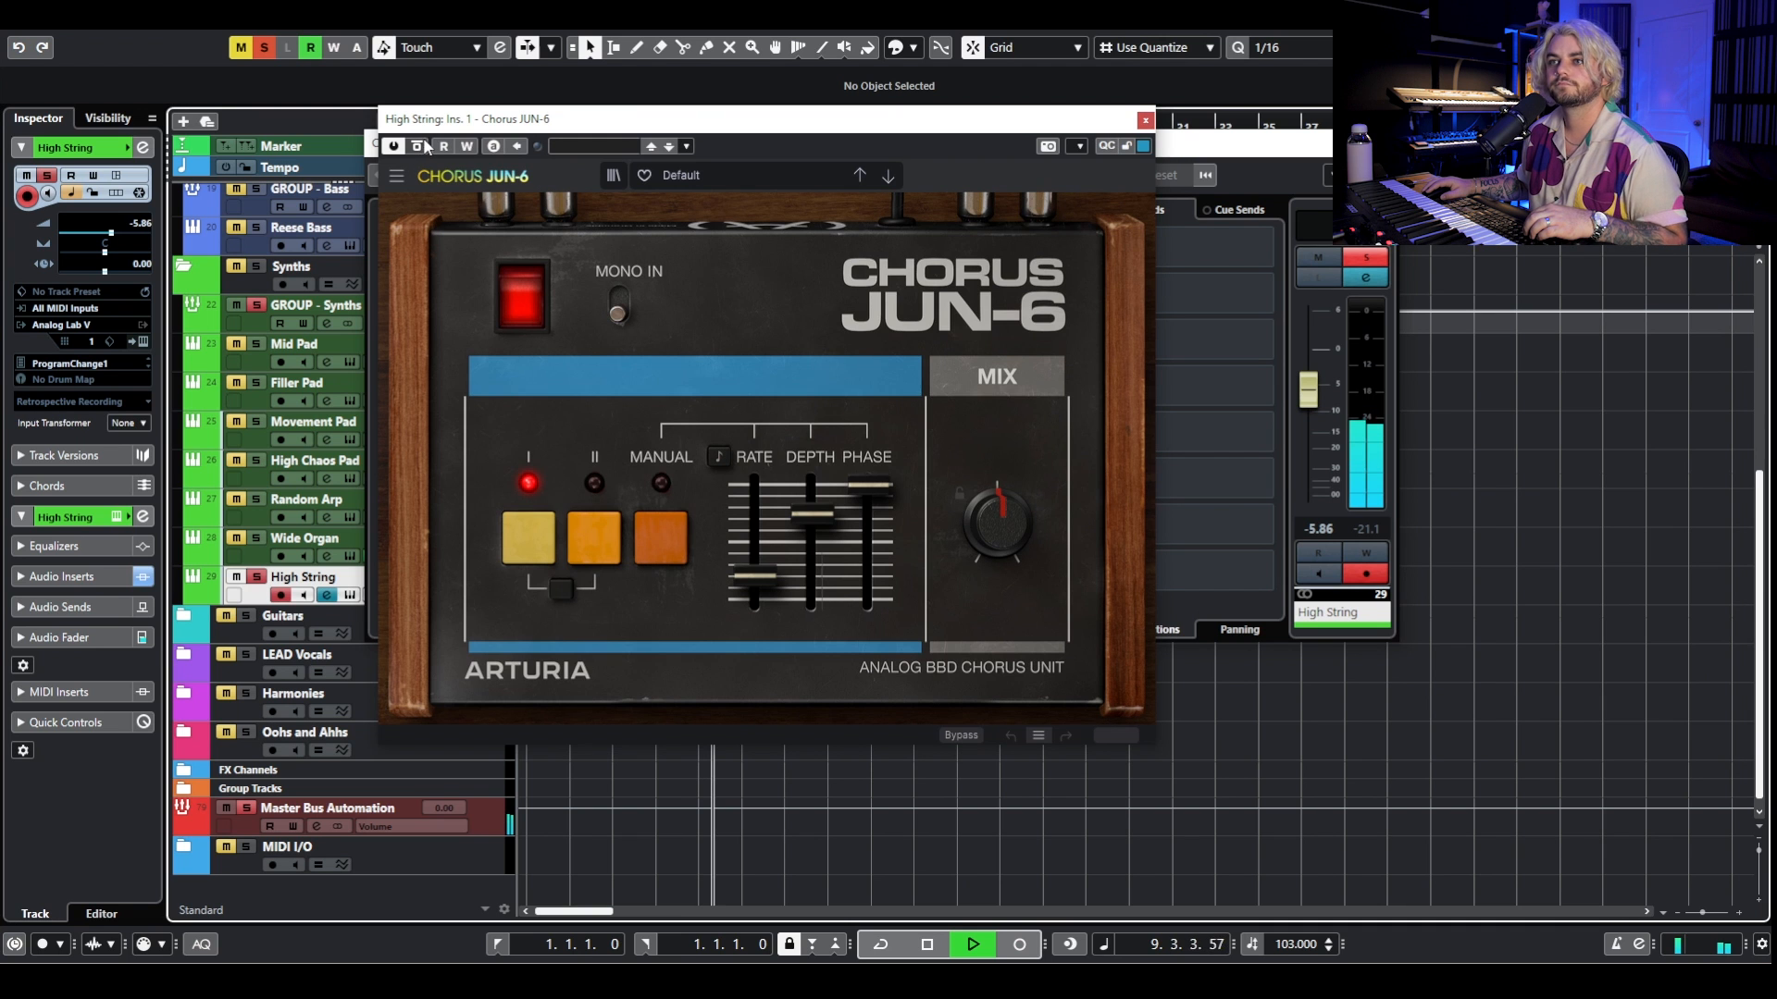
pyautogui.press('space')
pyautogui.click(1144, 120)
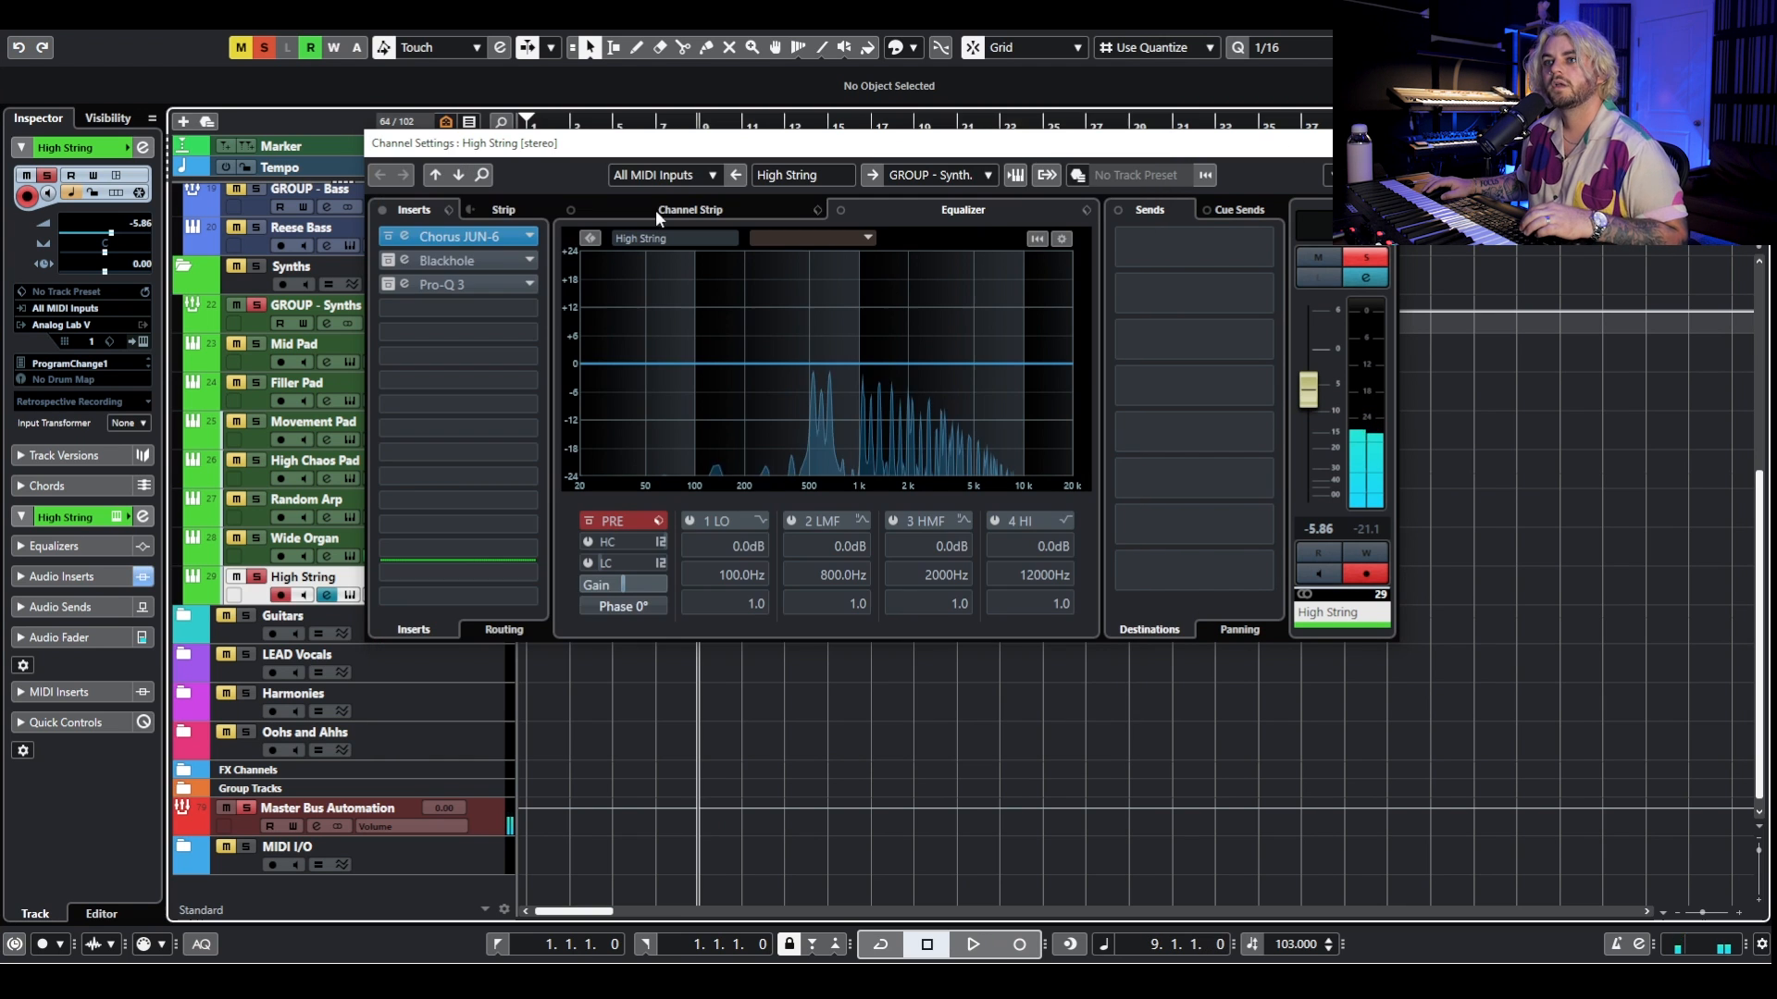
# Reactivate and examine Blackhole and Pro-Q 3 on High String during playback from bar 9, and close the plug-in and channel windows.
pyautogui.click(455, 260)
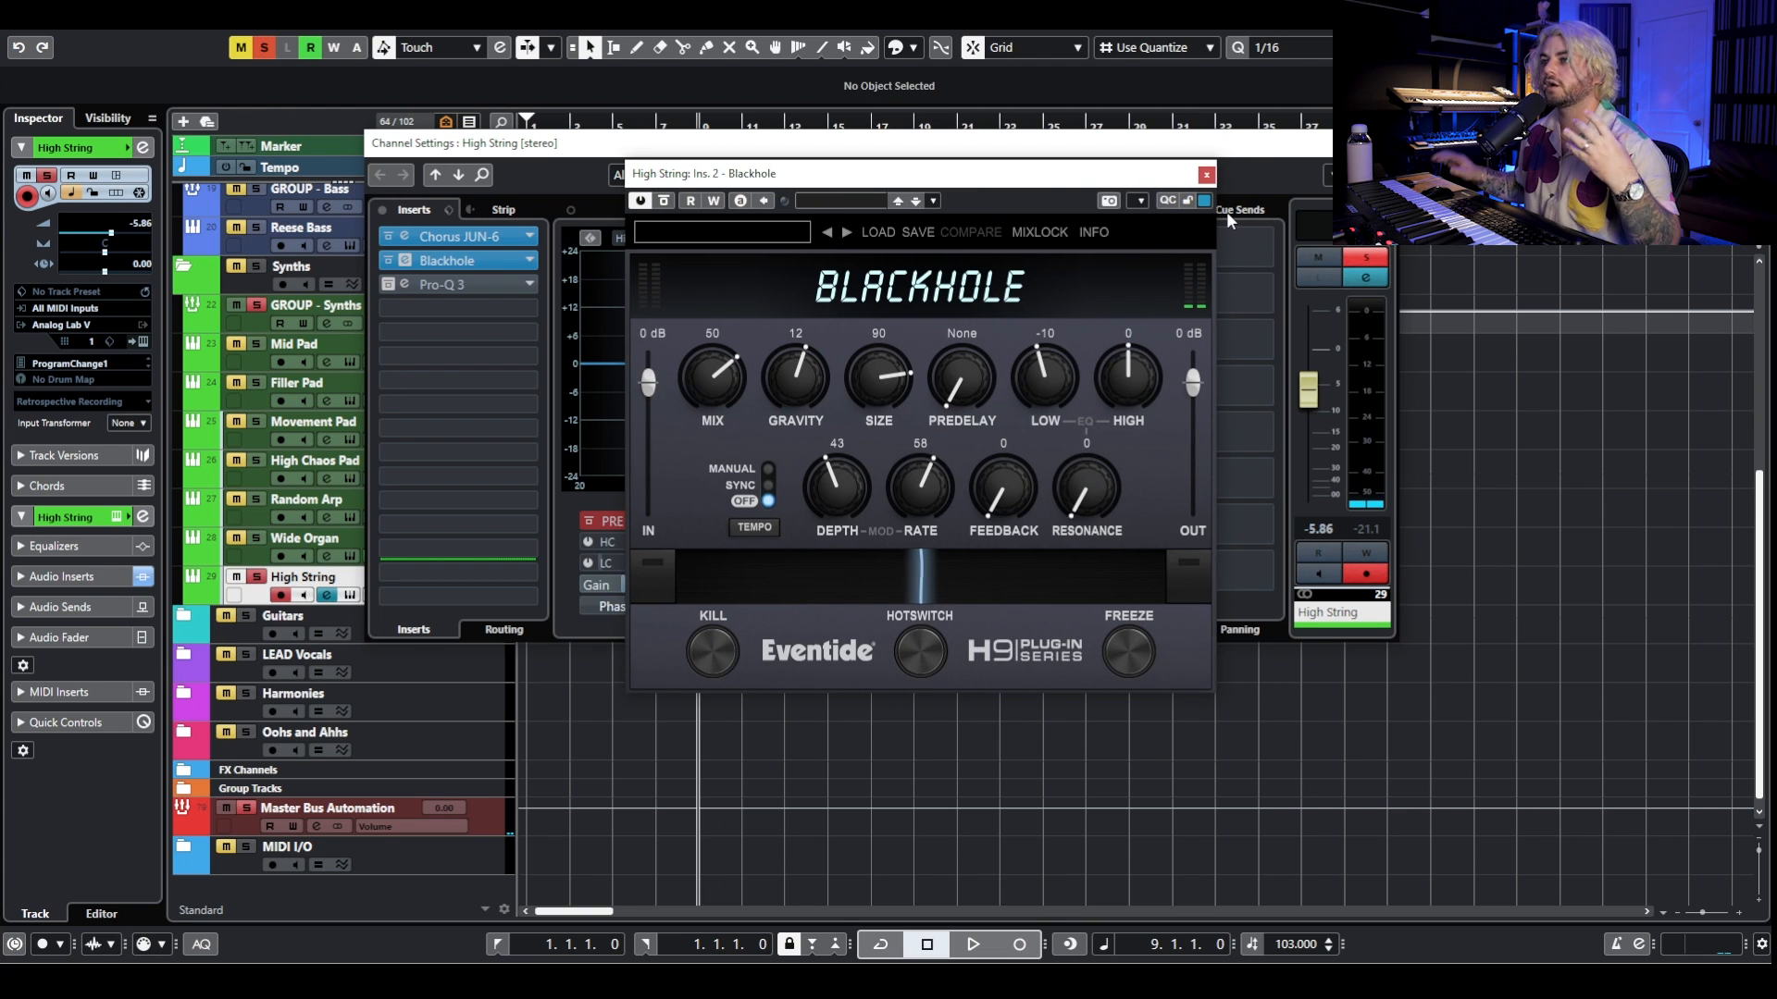
pyautogui.press('space')
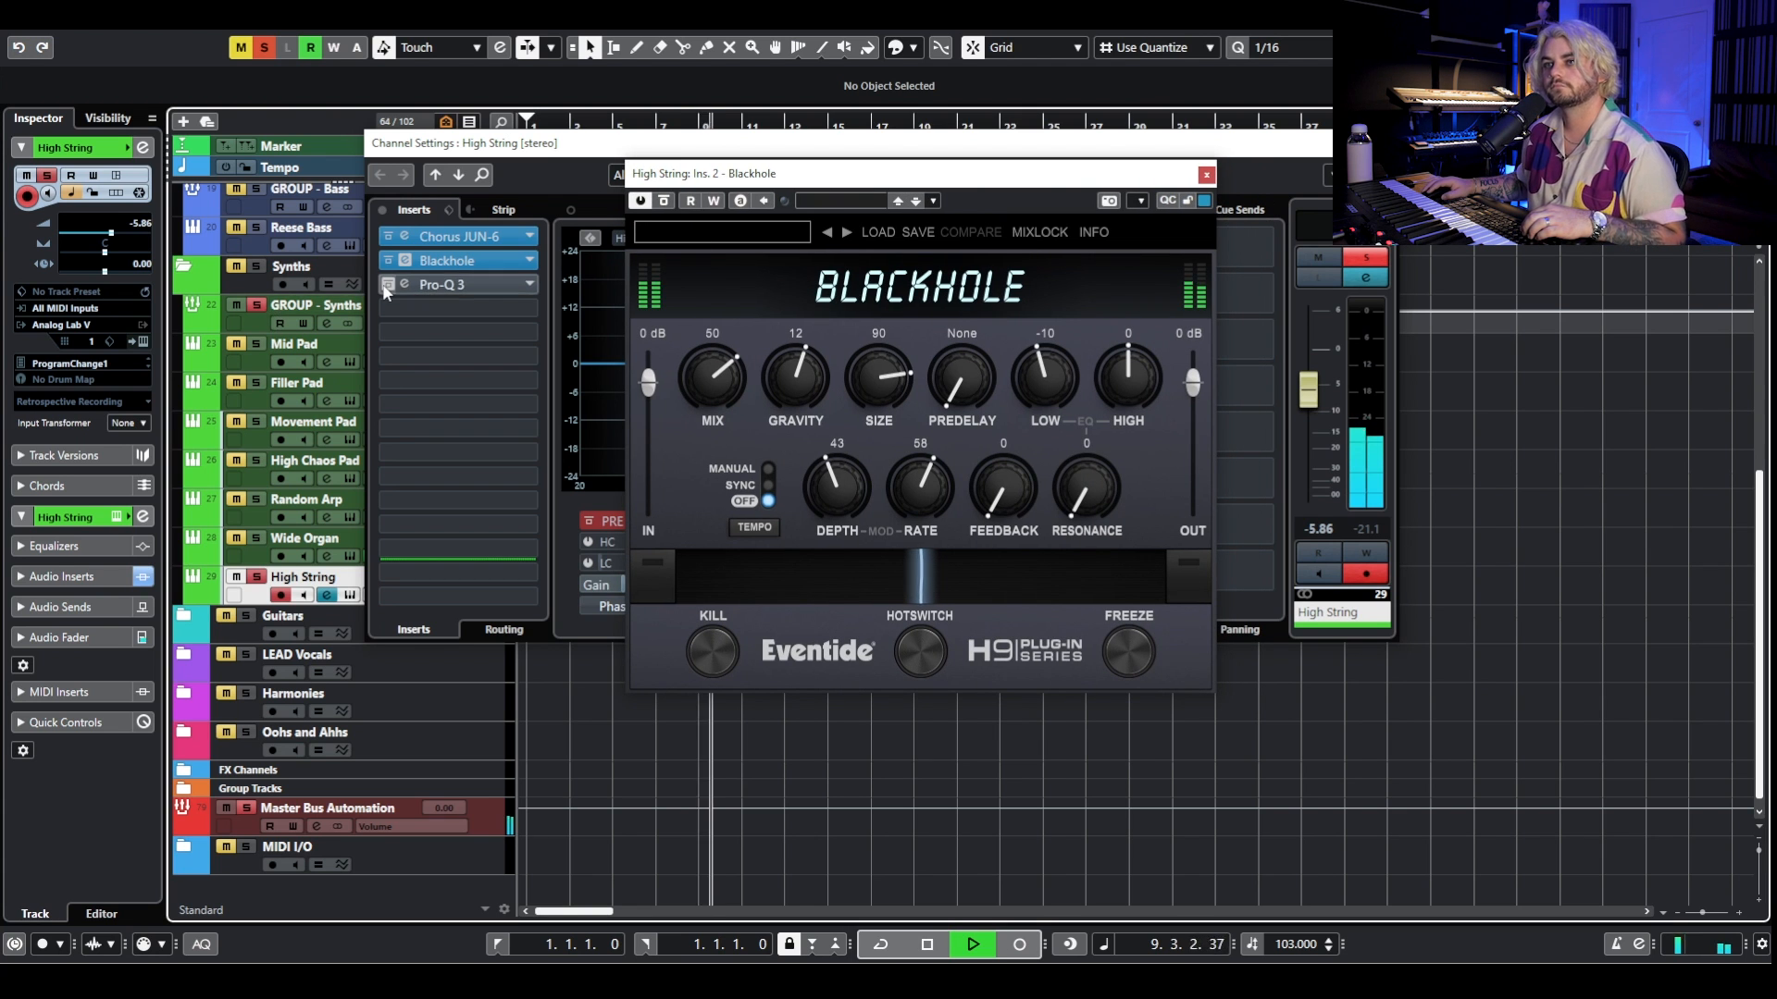
pyautogui.click(441, 284)
pyautogui.moveTo(1393, 380); pyautogui.dragTo(932, 260)
pyautogui.press('space')
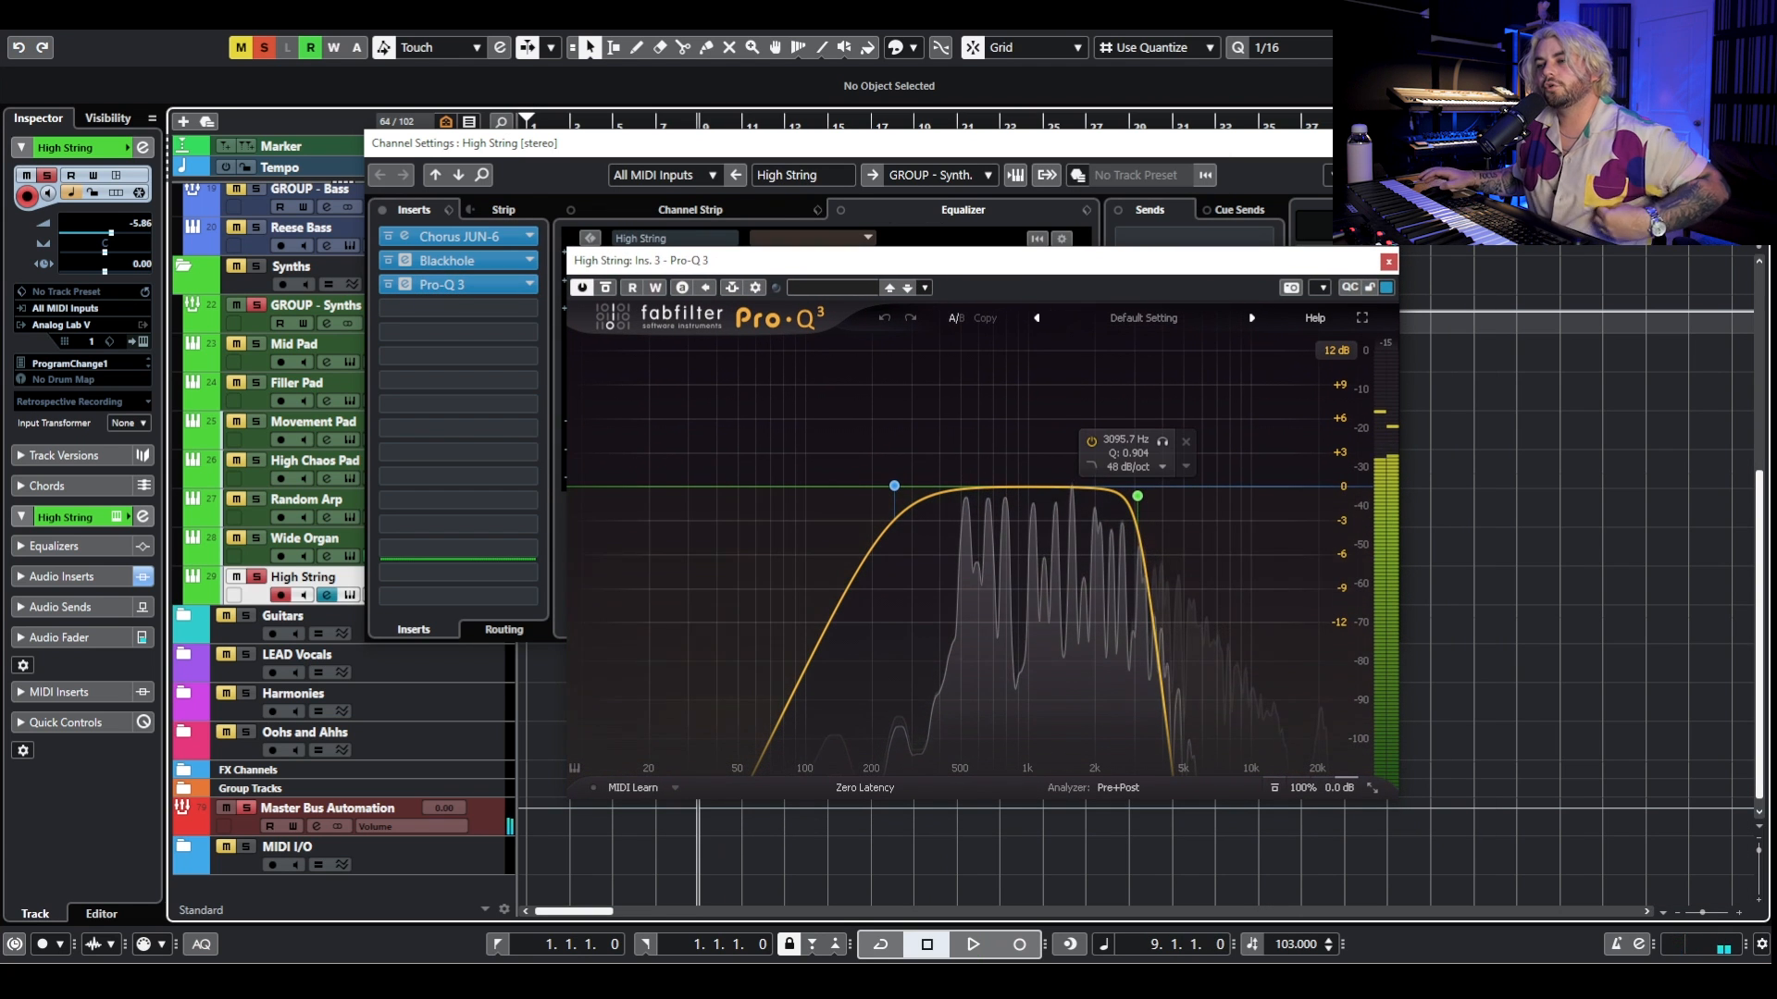
pyautogui.click(1389, 262)
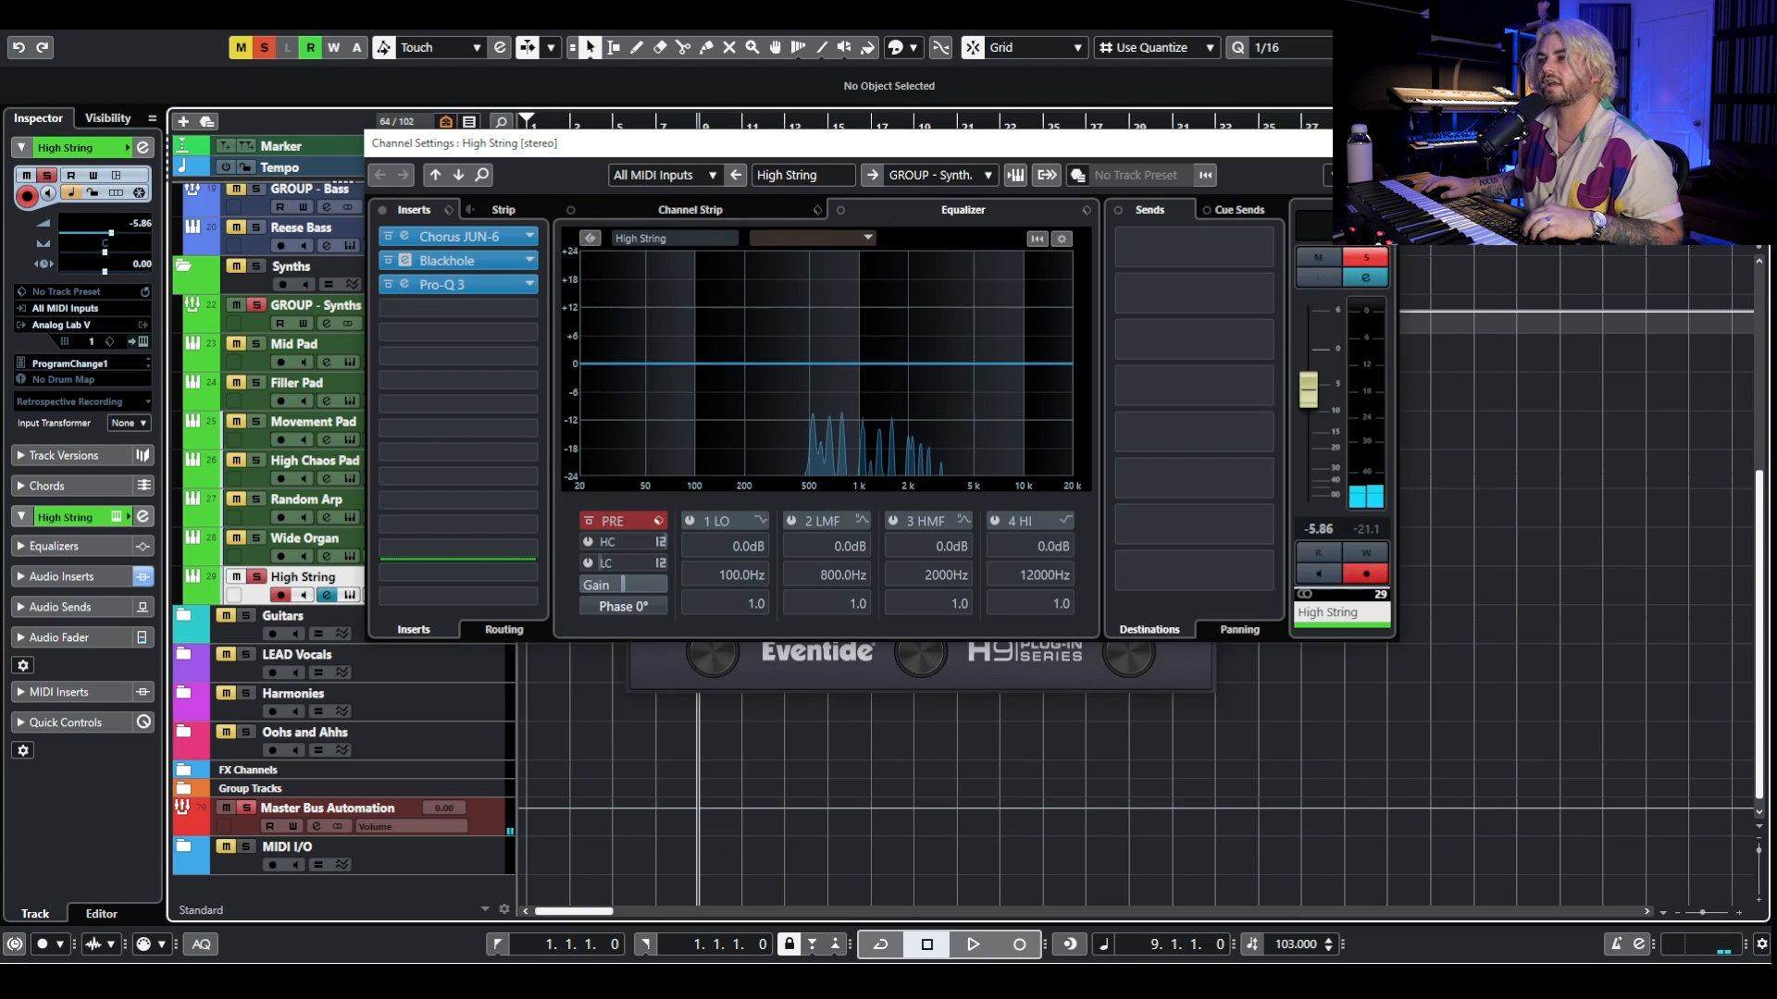
pyautogui.click(1390, 143)
pyautogui.click(1206, 175)
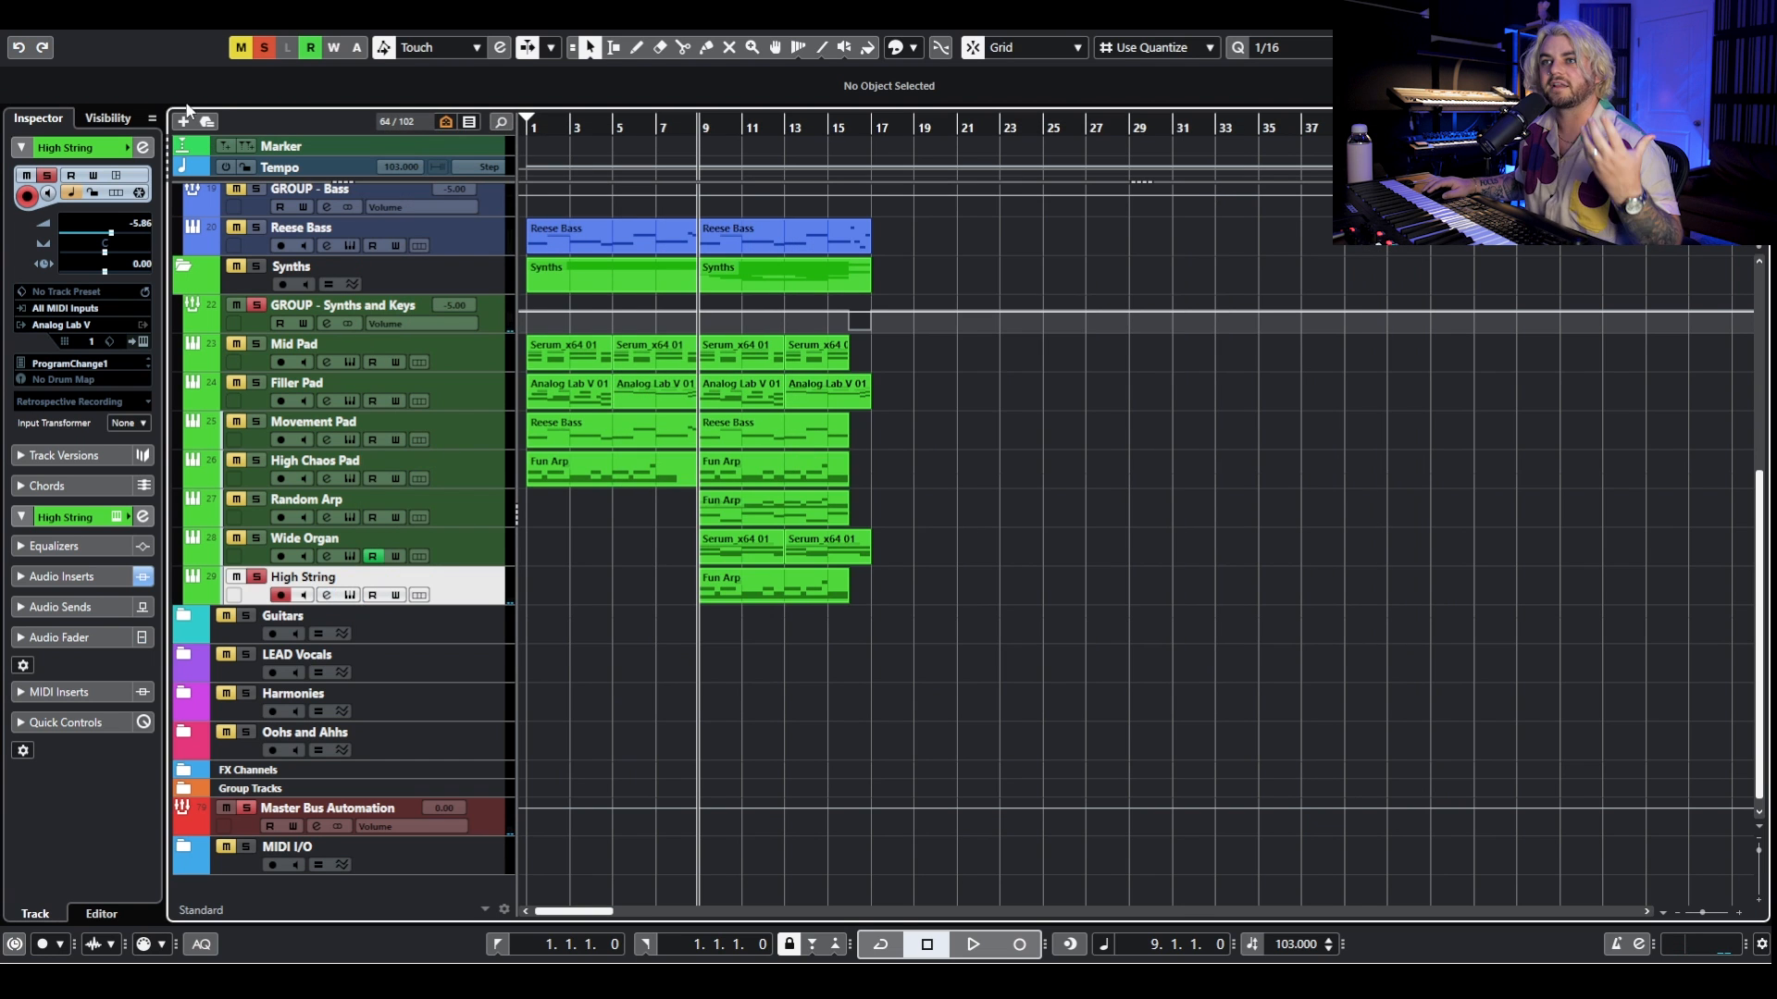
# Clear all solos, play the full beat from bar 9, and enable automation reading on GROUP - Synths and Keys.
pyautogui.click(264, 47)
pyautogui.scroll(3, 907, 485)
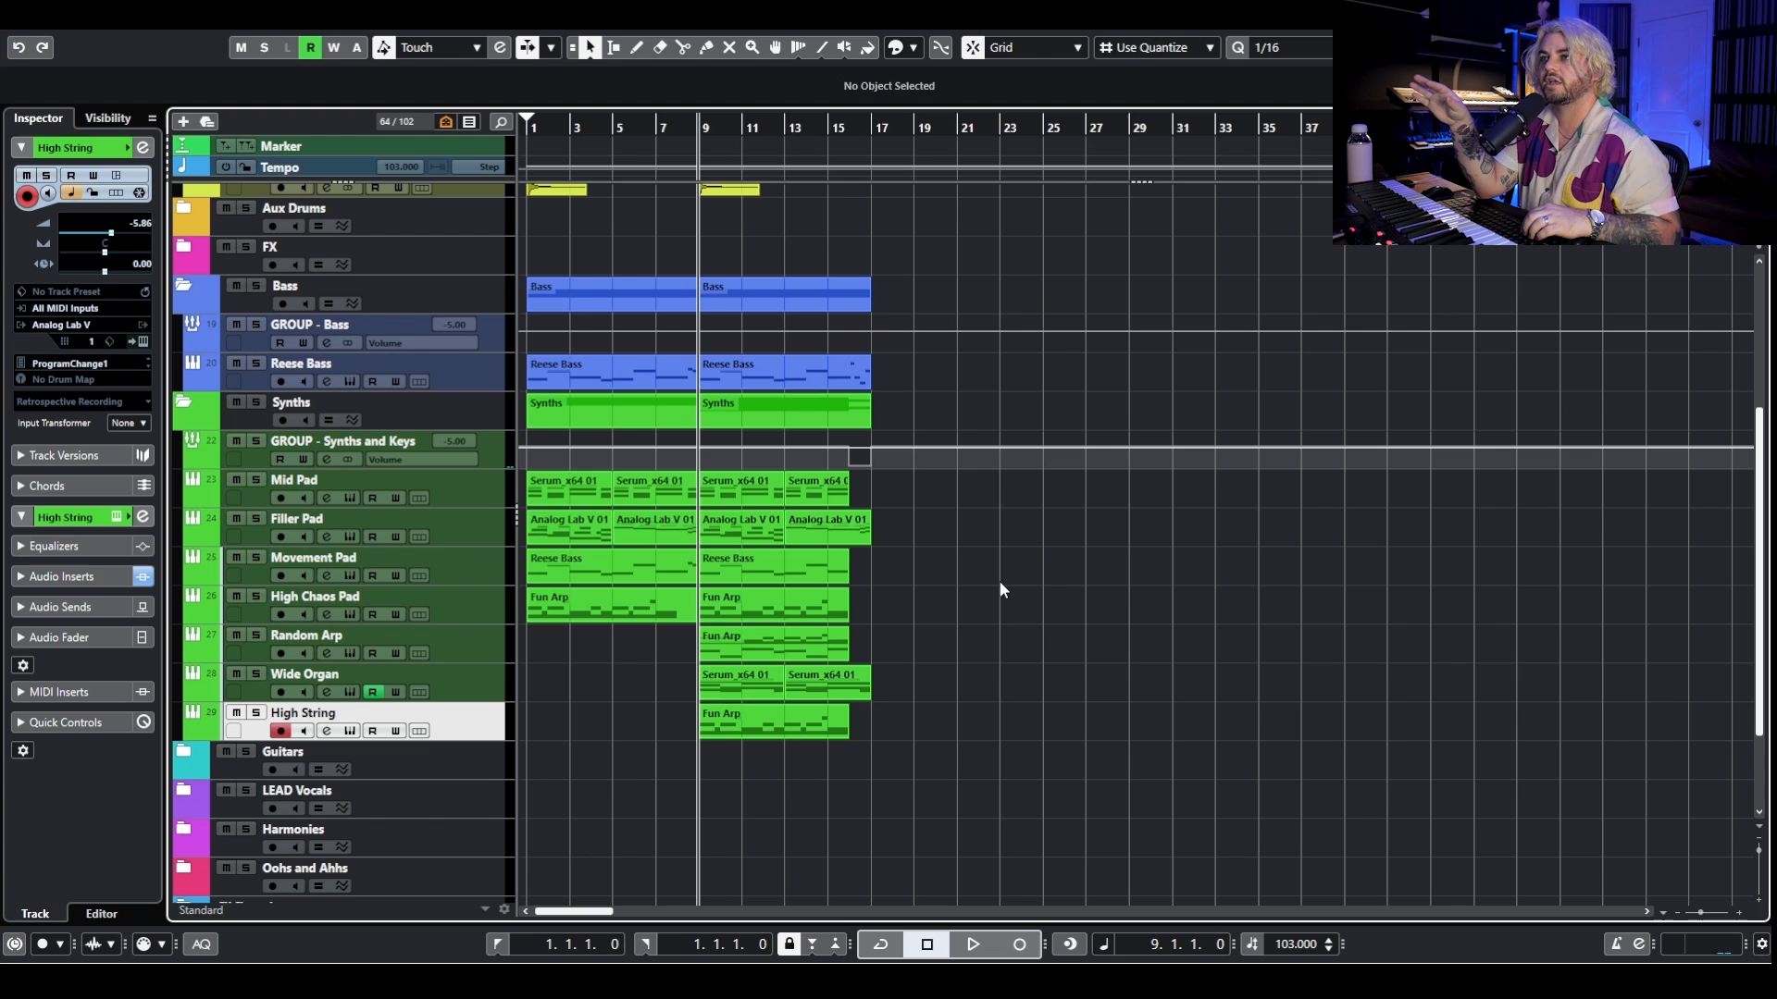
pyautogui.press('space')
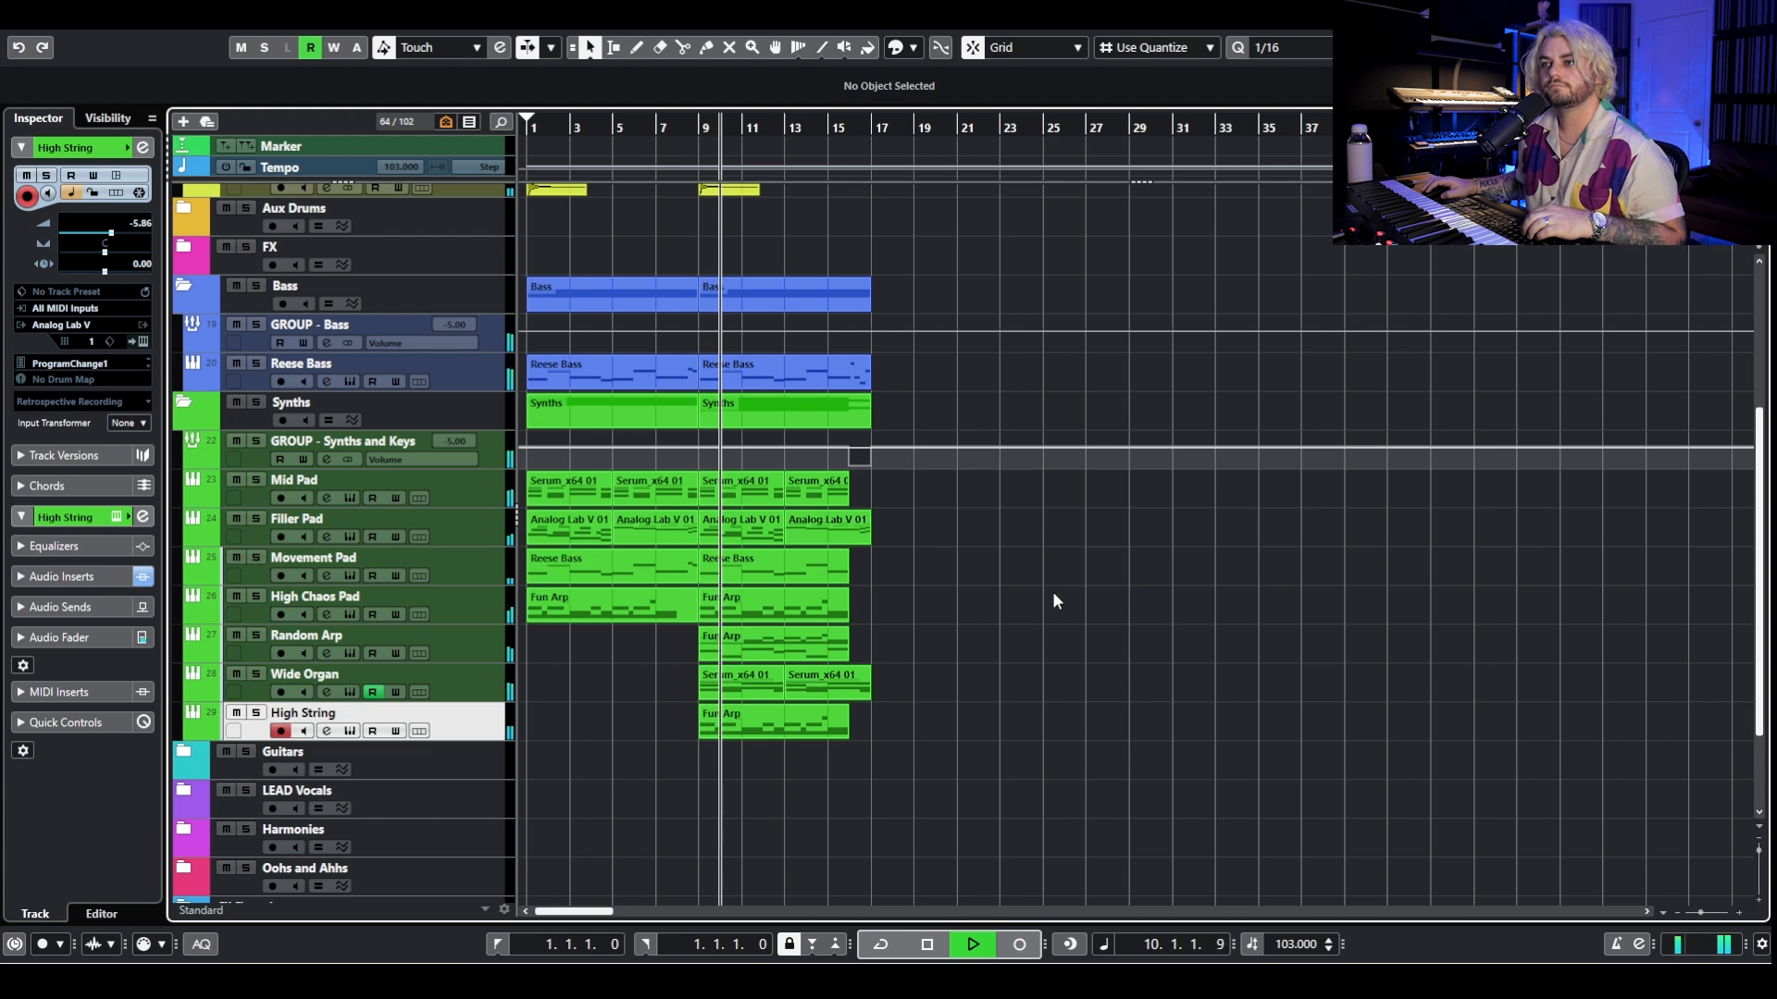
pyautogui.click(282, 457)
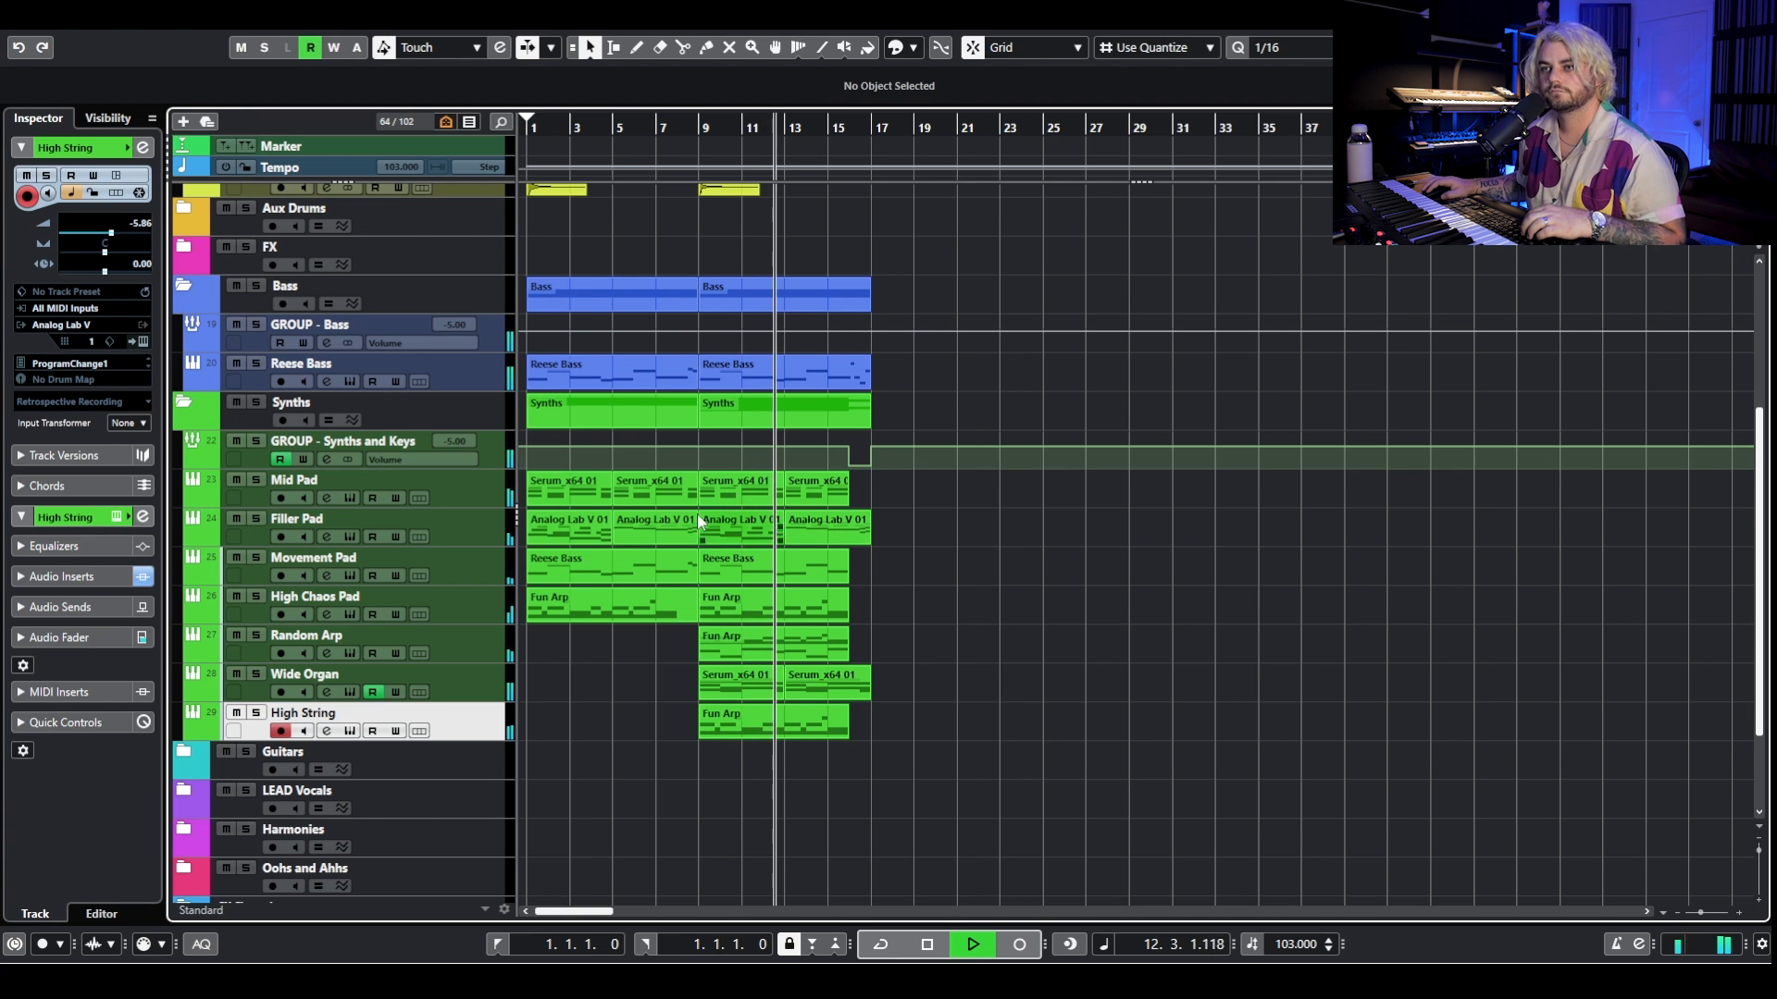
pyautogui.press('space')
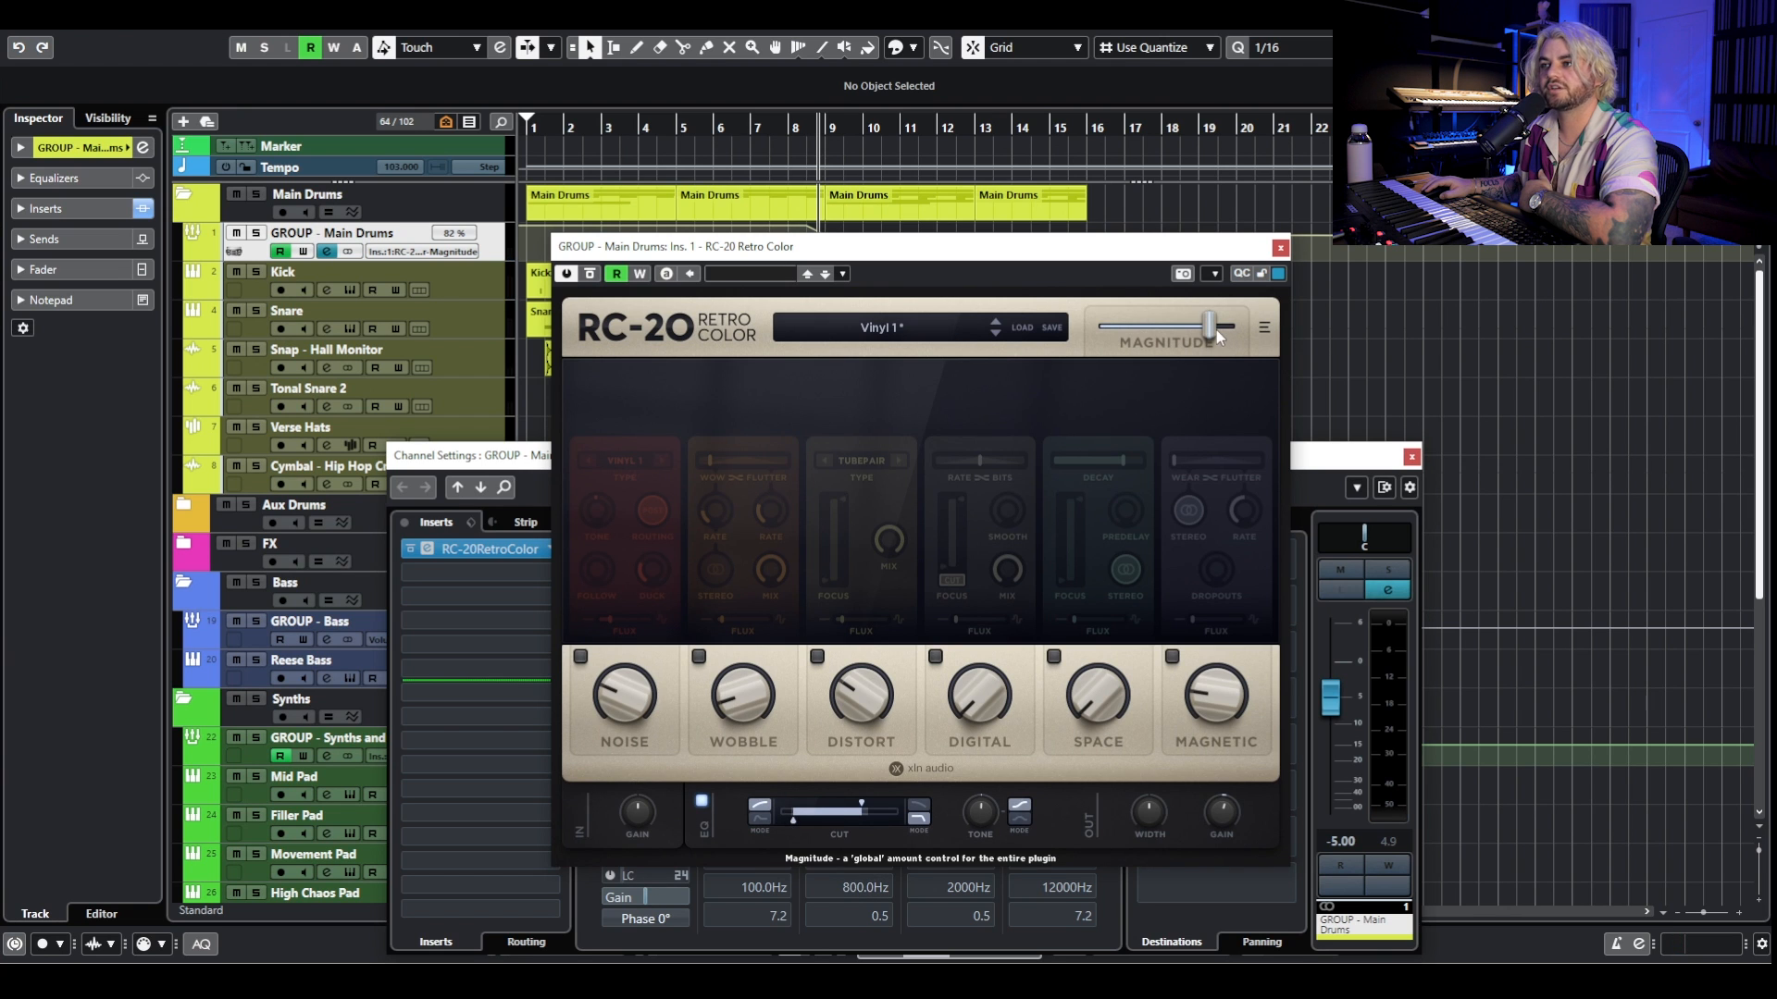
# Close the Main Drums RC-20 and channel settings windows, and open the Pro-Q 3 insert of GROUP - Synths and Keys.
pyautogui.click(1280, 247)
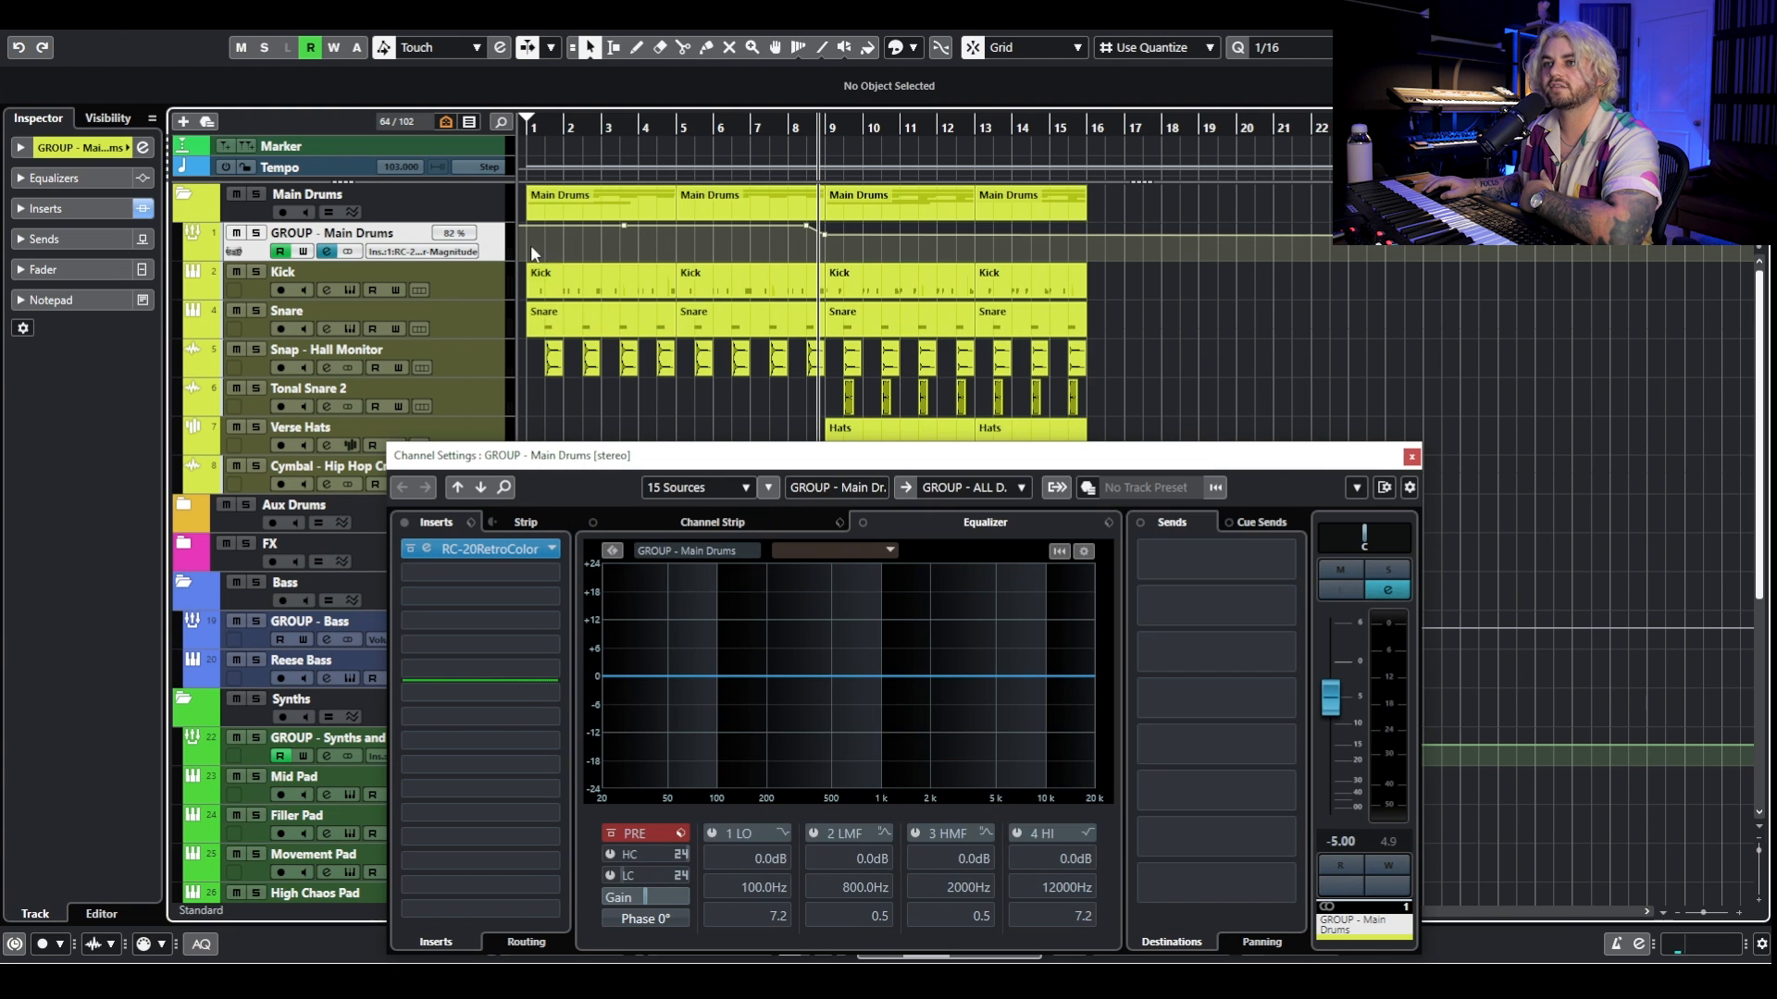
pyautogui.click(1412, 456)
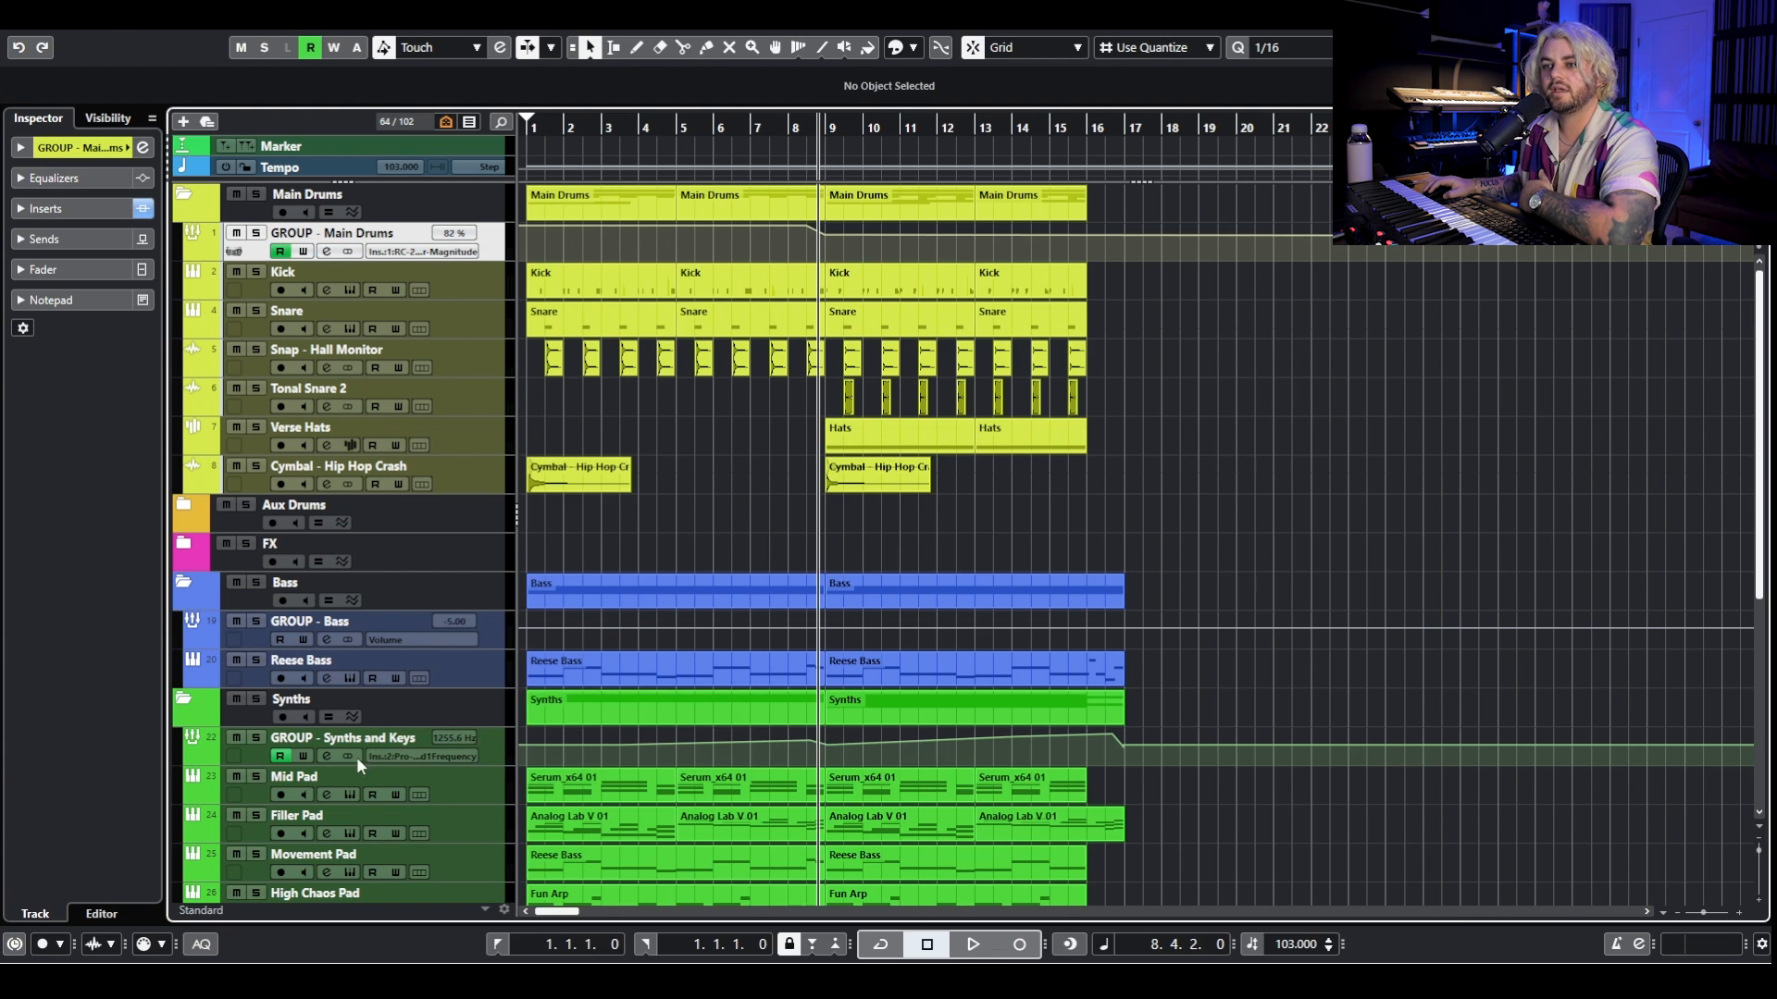
pyautogui.click(327, 756)
pyautogui.click(509, 575)
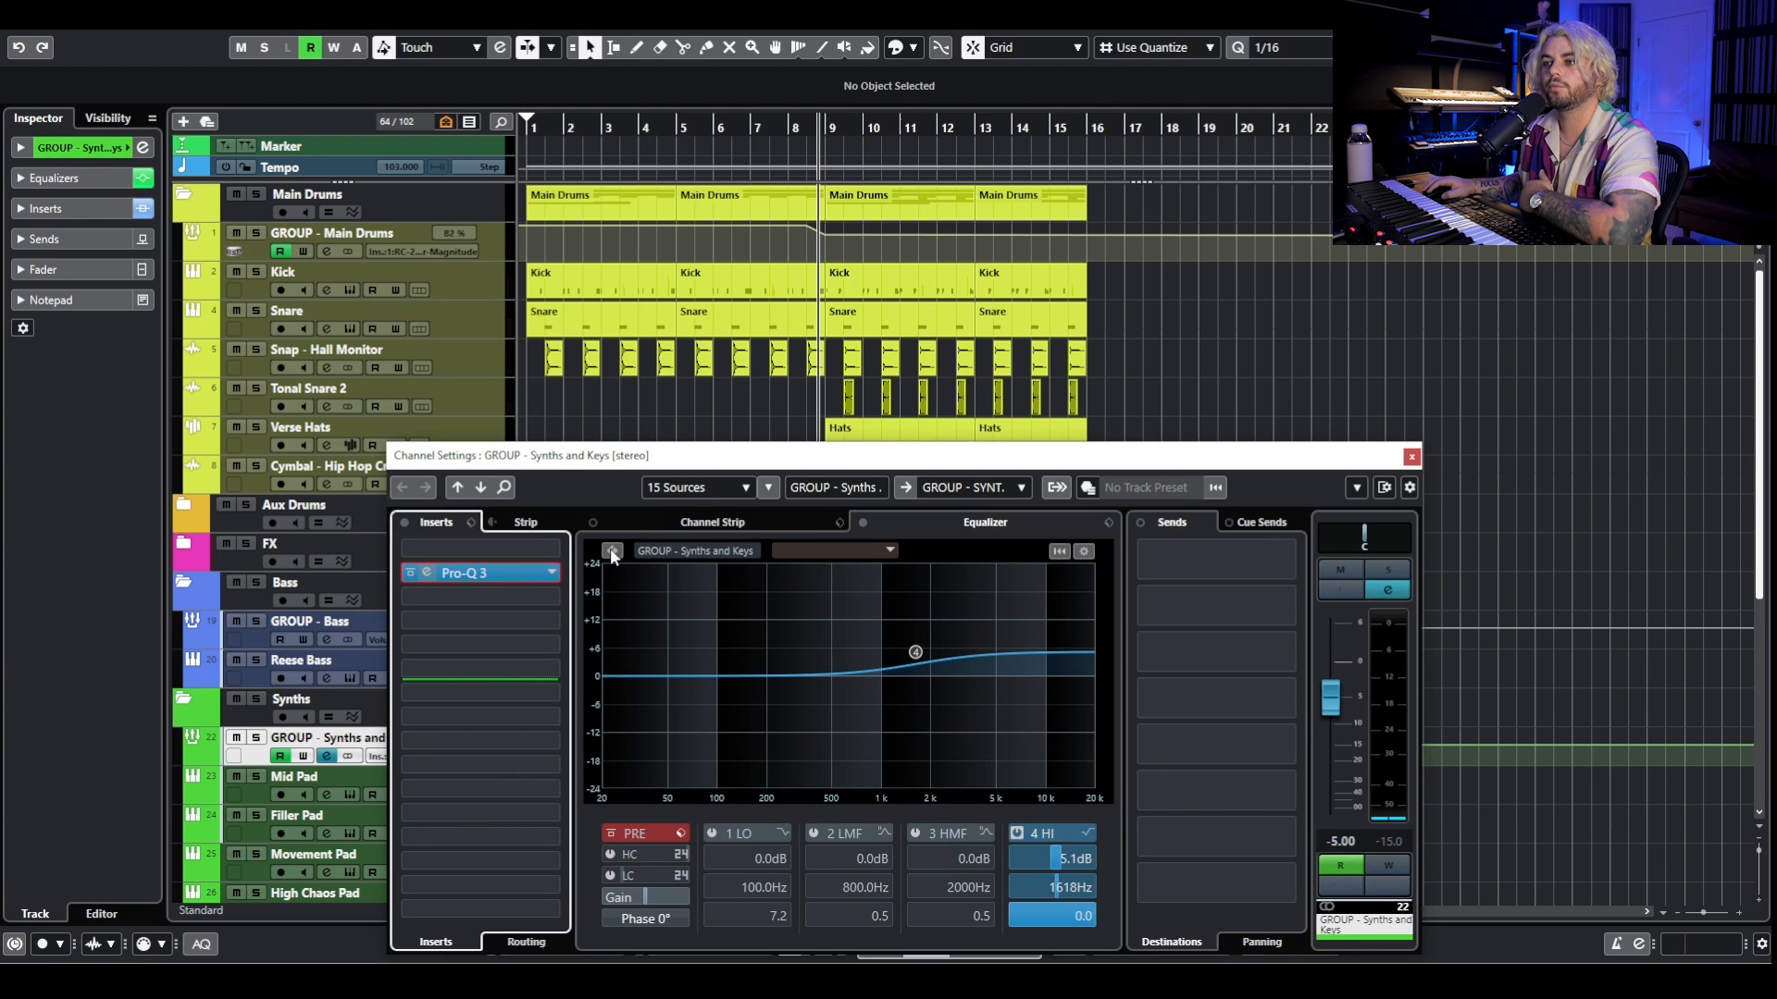
pyautogui.click(534, 568)
pyautogui.moveTo(1108, 418); pyautogui.dragTo(930, 220)
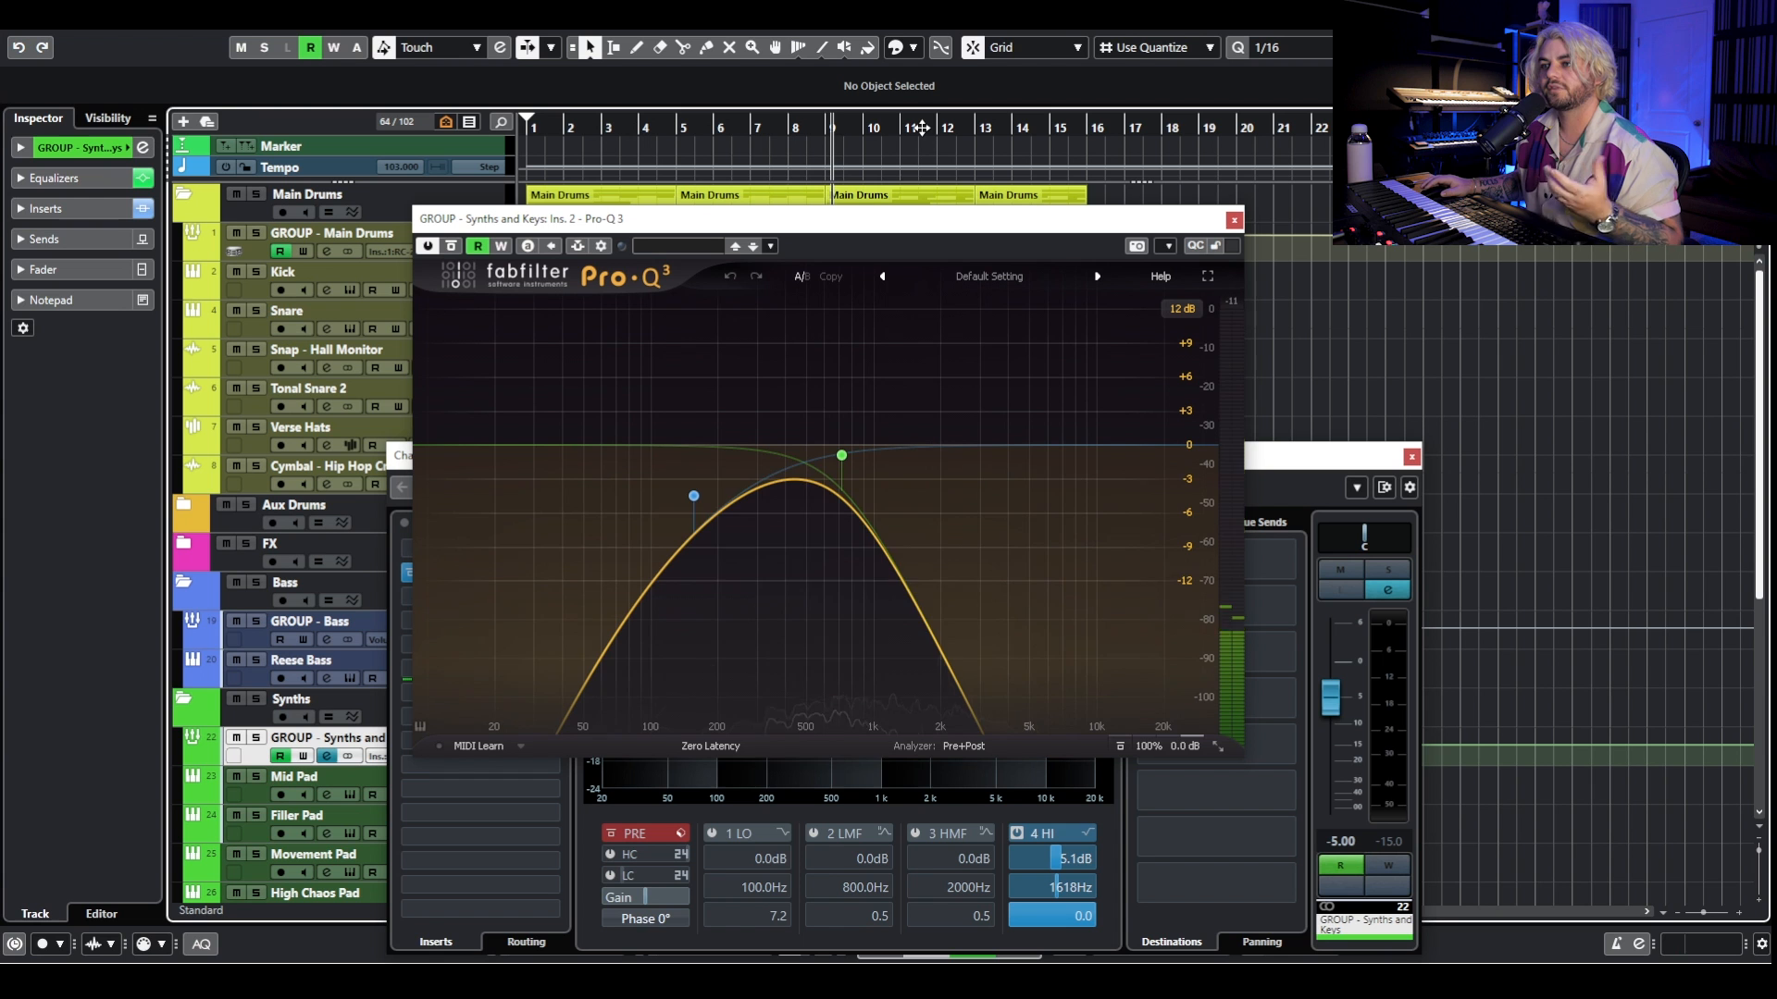
# Play from bar 9 to watch the Pro-Q 3 filter automation on the synth group, close its windows and stop playback.
pyautogui.press('space')
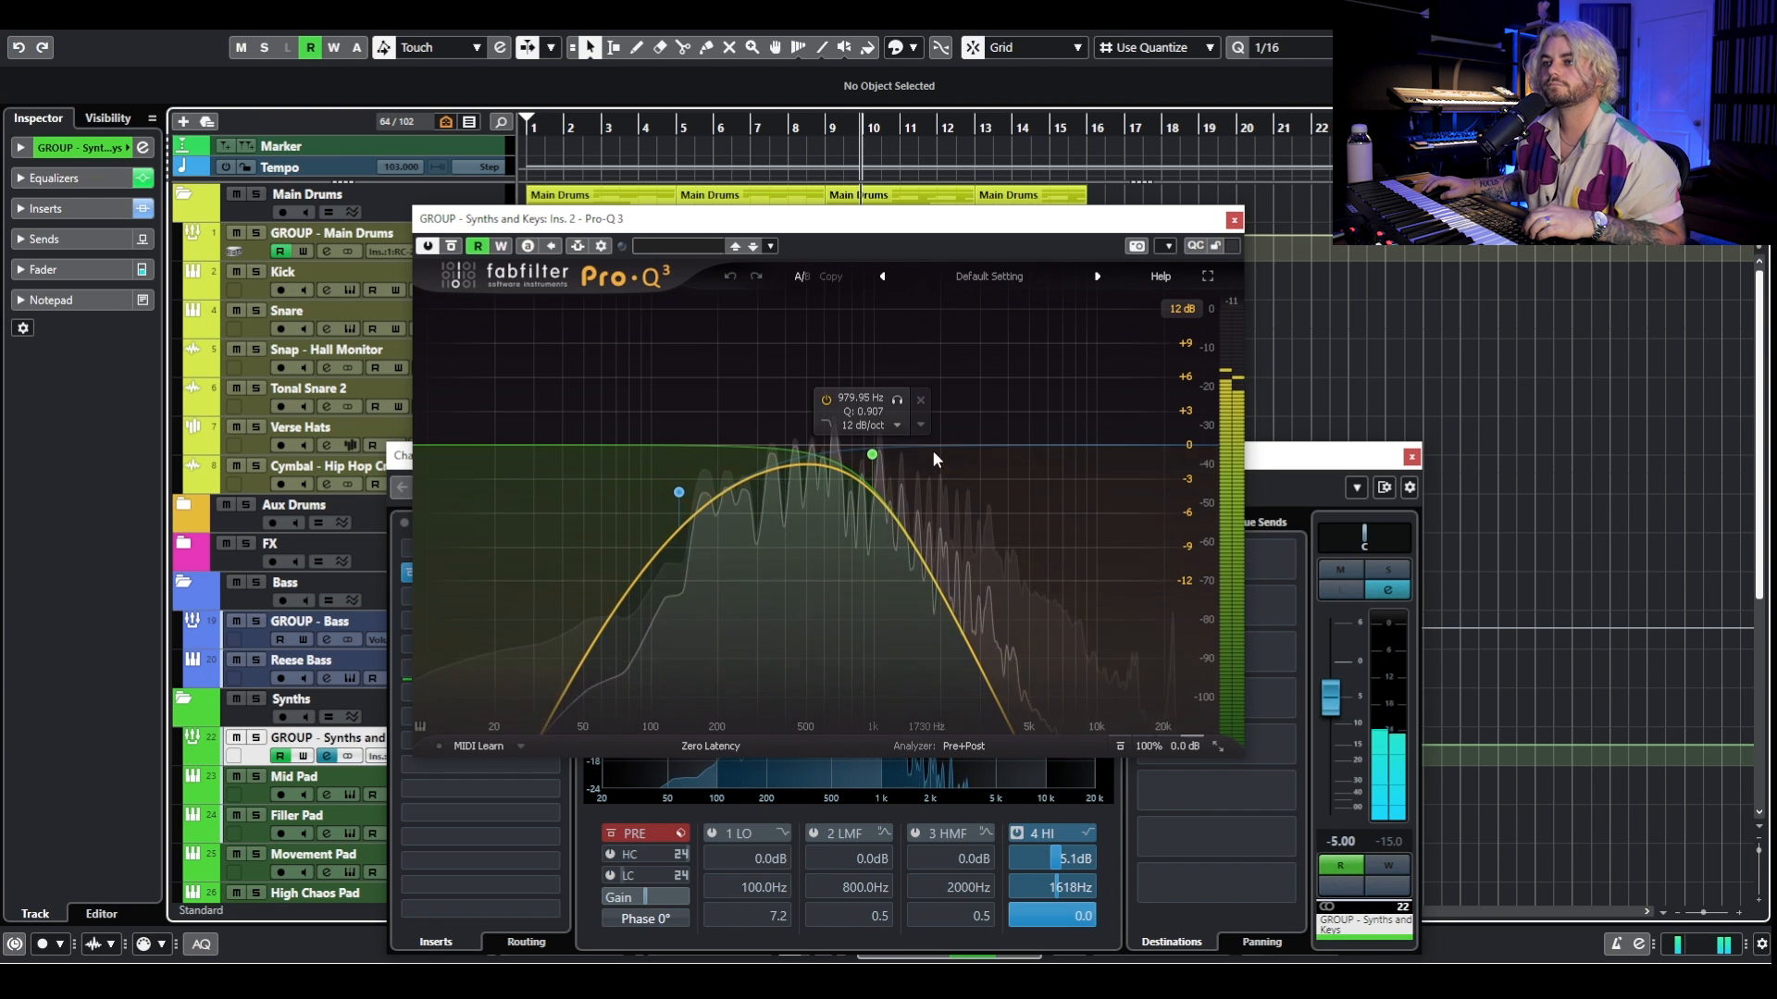
pyautogui.click(1235, 222)
pyautogui.click(1411, 456)
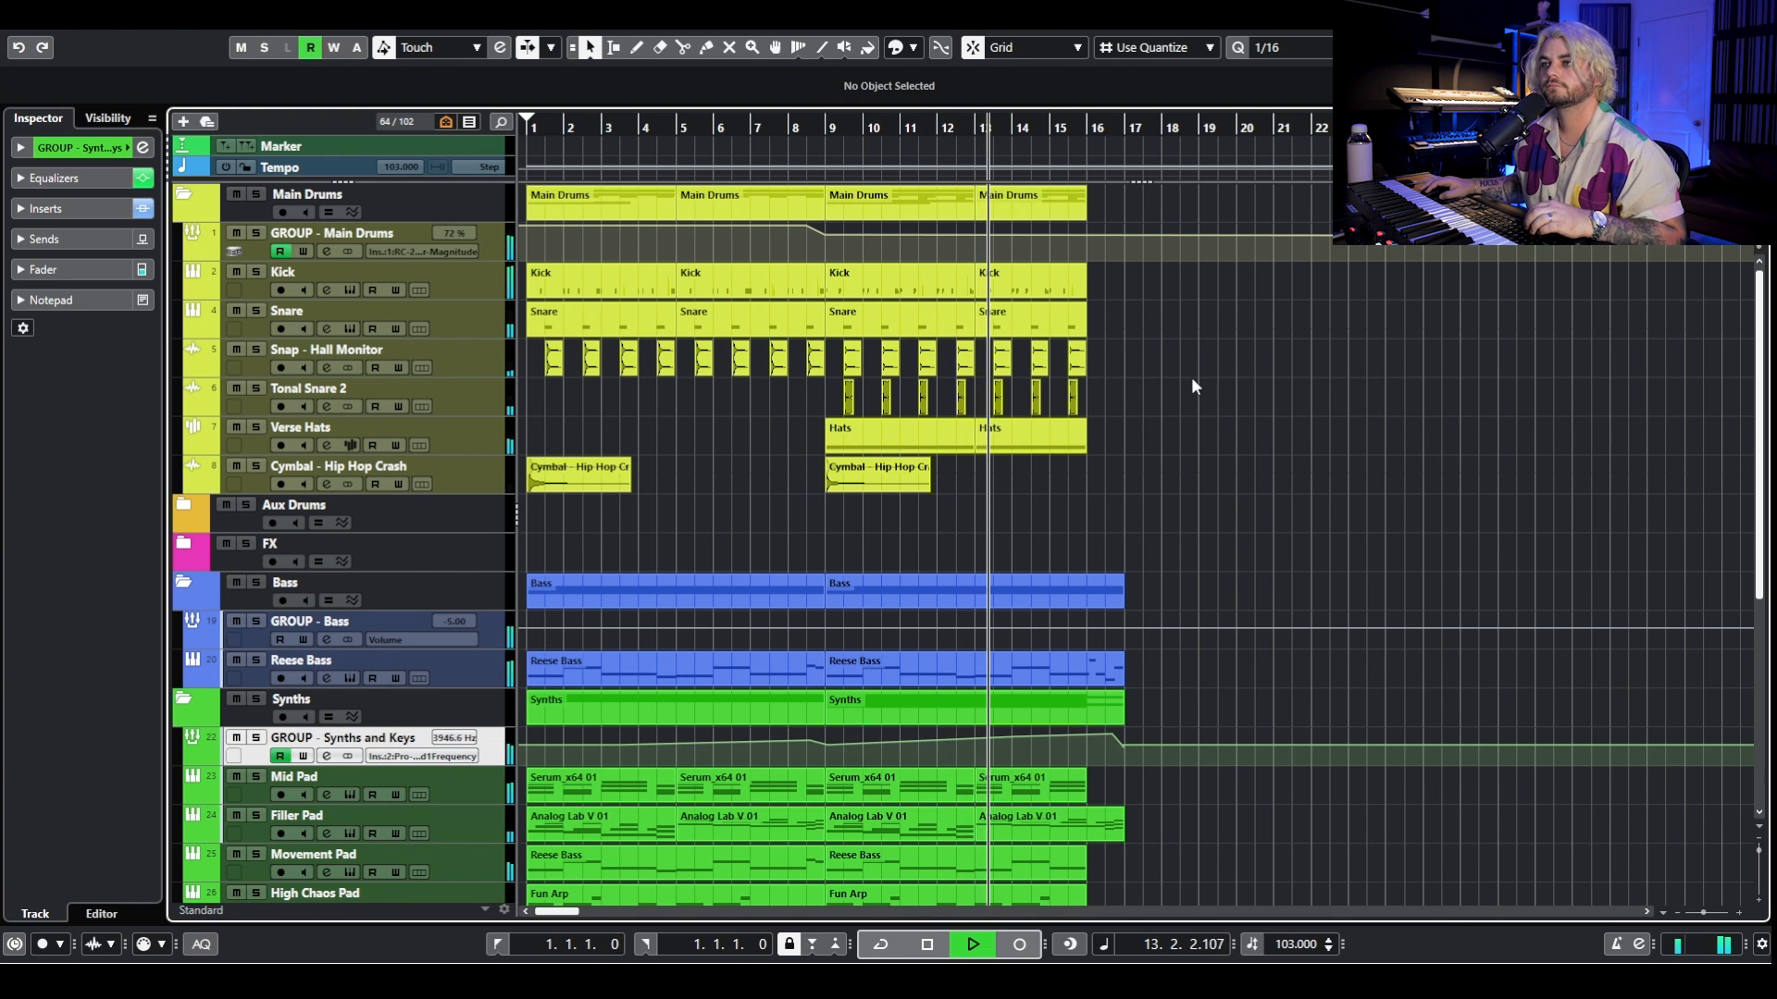
pyautogui.press('space')
# Select the short VOCAL VOCODER event at bar 11 on the soloed Cheerfully Crushed track and inspect its transpose setting.
pyautogui.scroll(-5, 1183, 384)
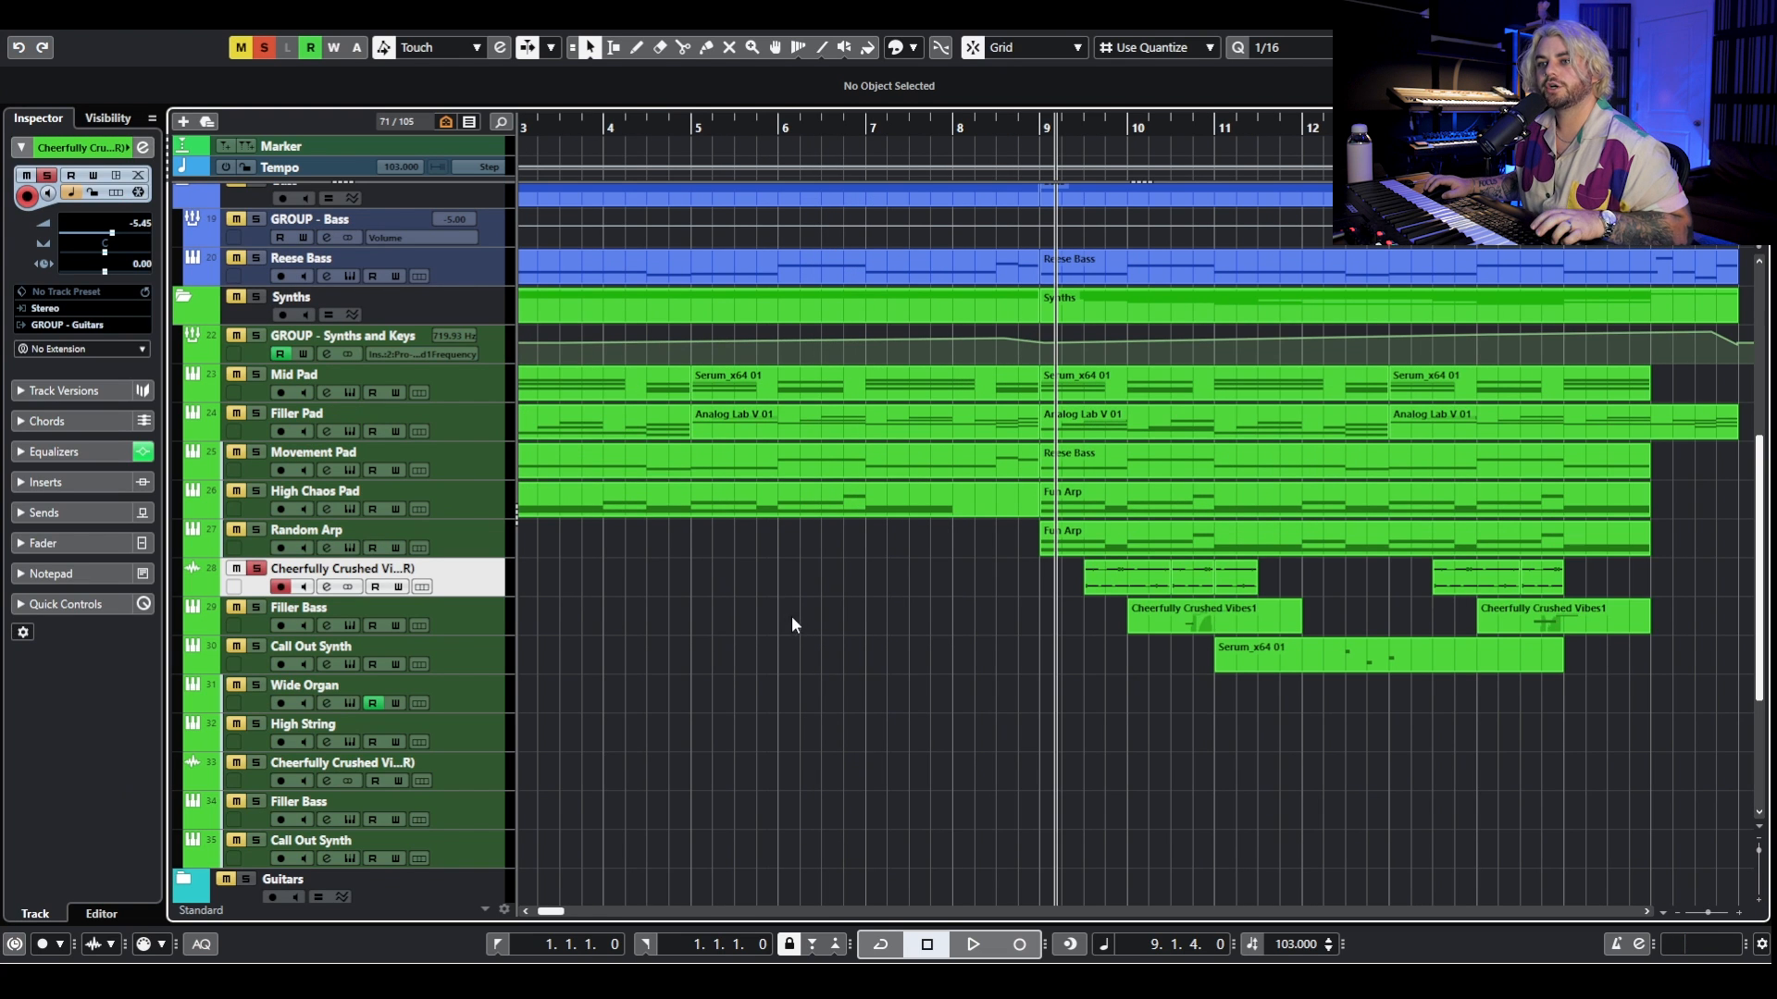
pyautogui.hscroll(2, 792, 614)
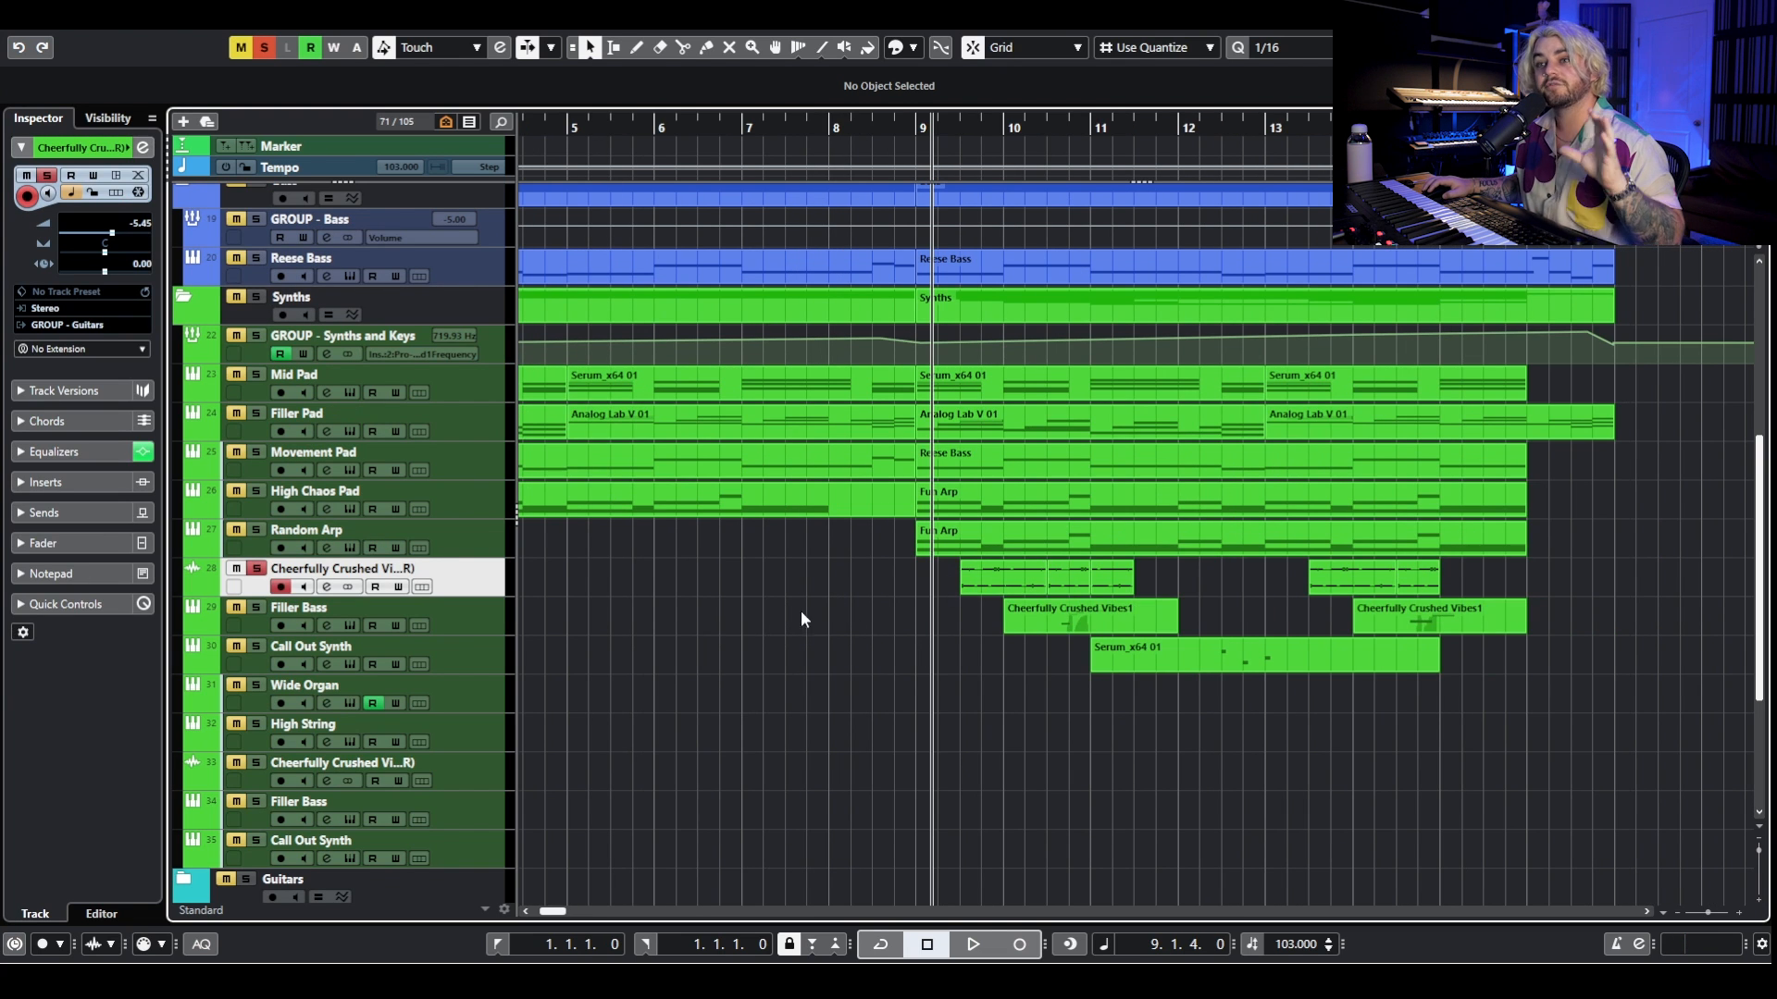
pyautogui.click(1030, 583)
pyautogui.scroll(2, 1114, 575)
pyautogui.moveTo(1027, 588); pyautogui.dragTo(1173, 592)
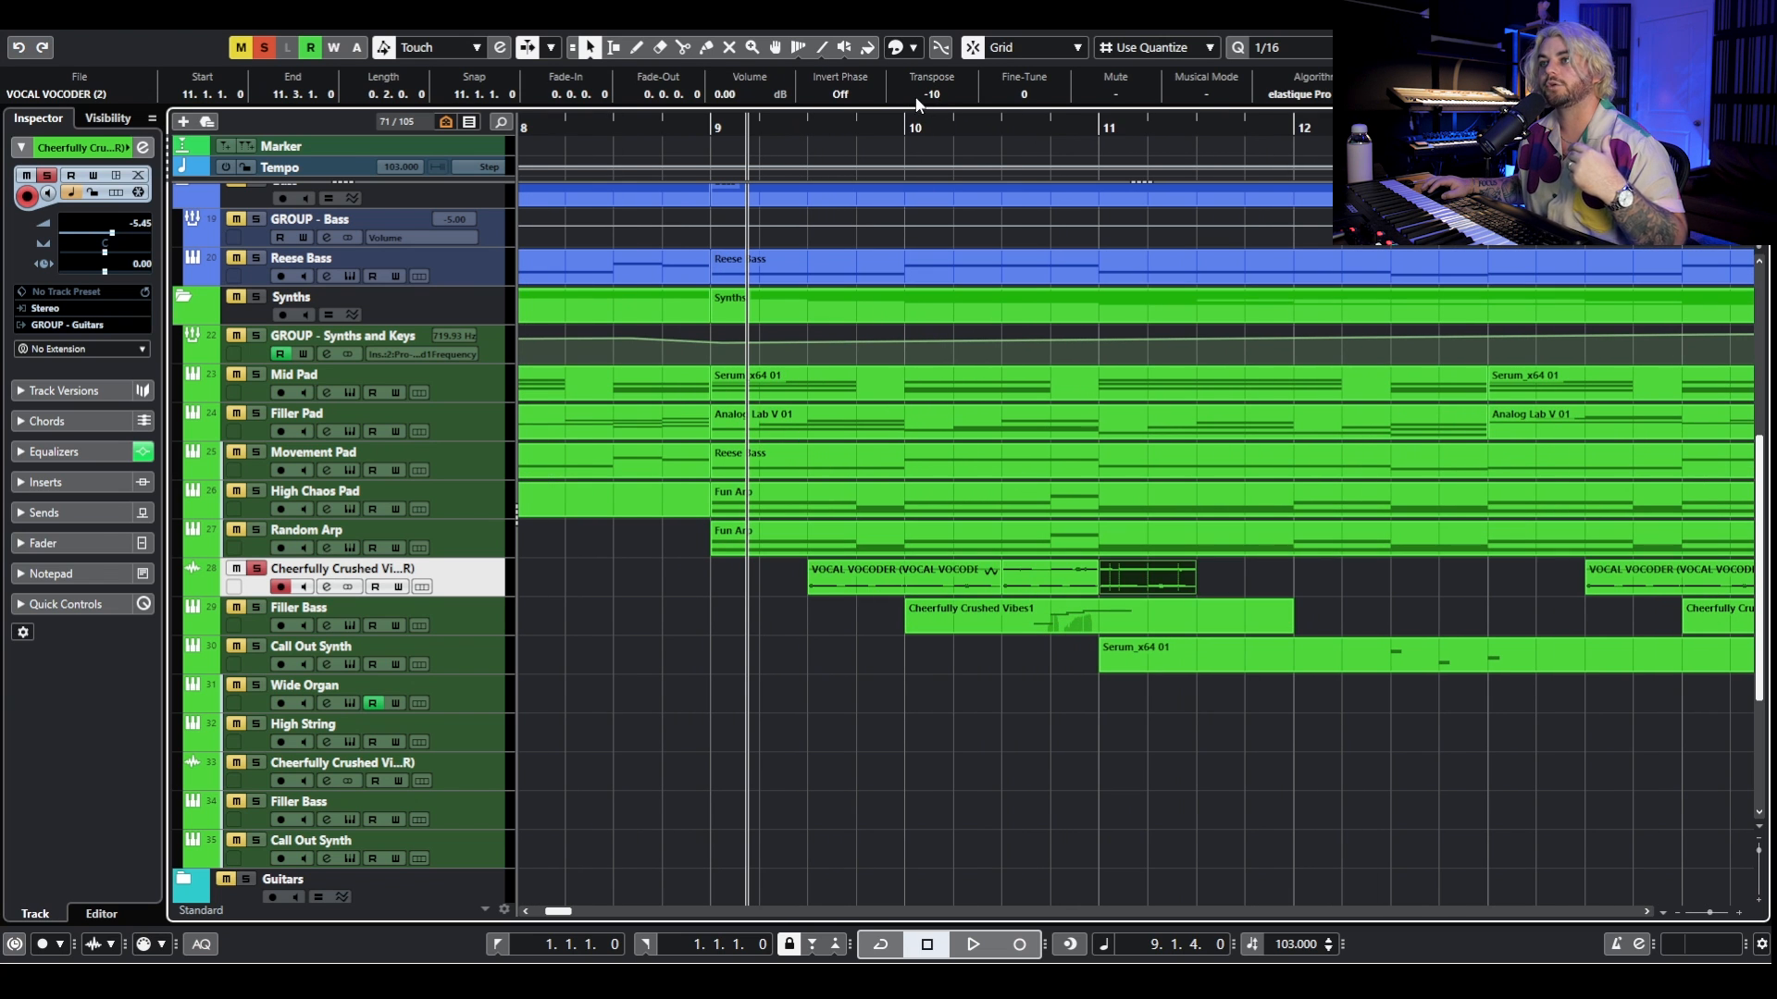
pyautogui.scroll(-2, 647, 656)
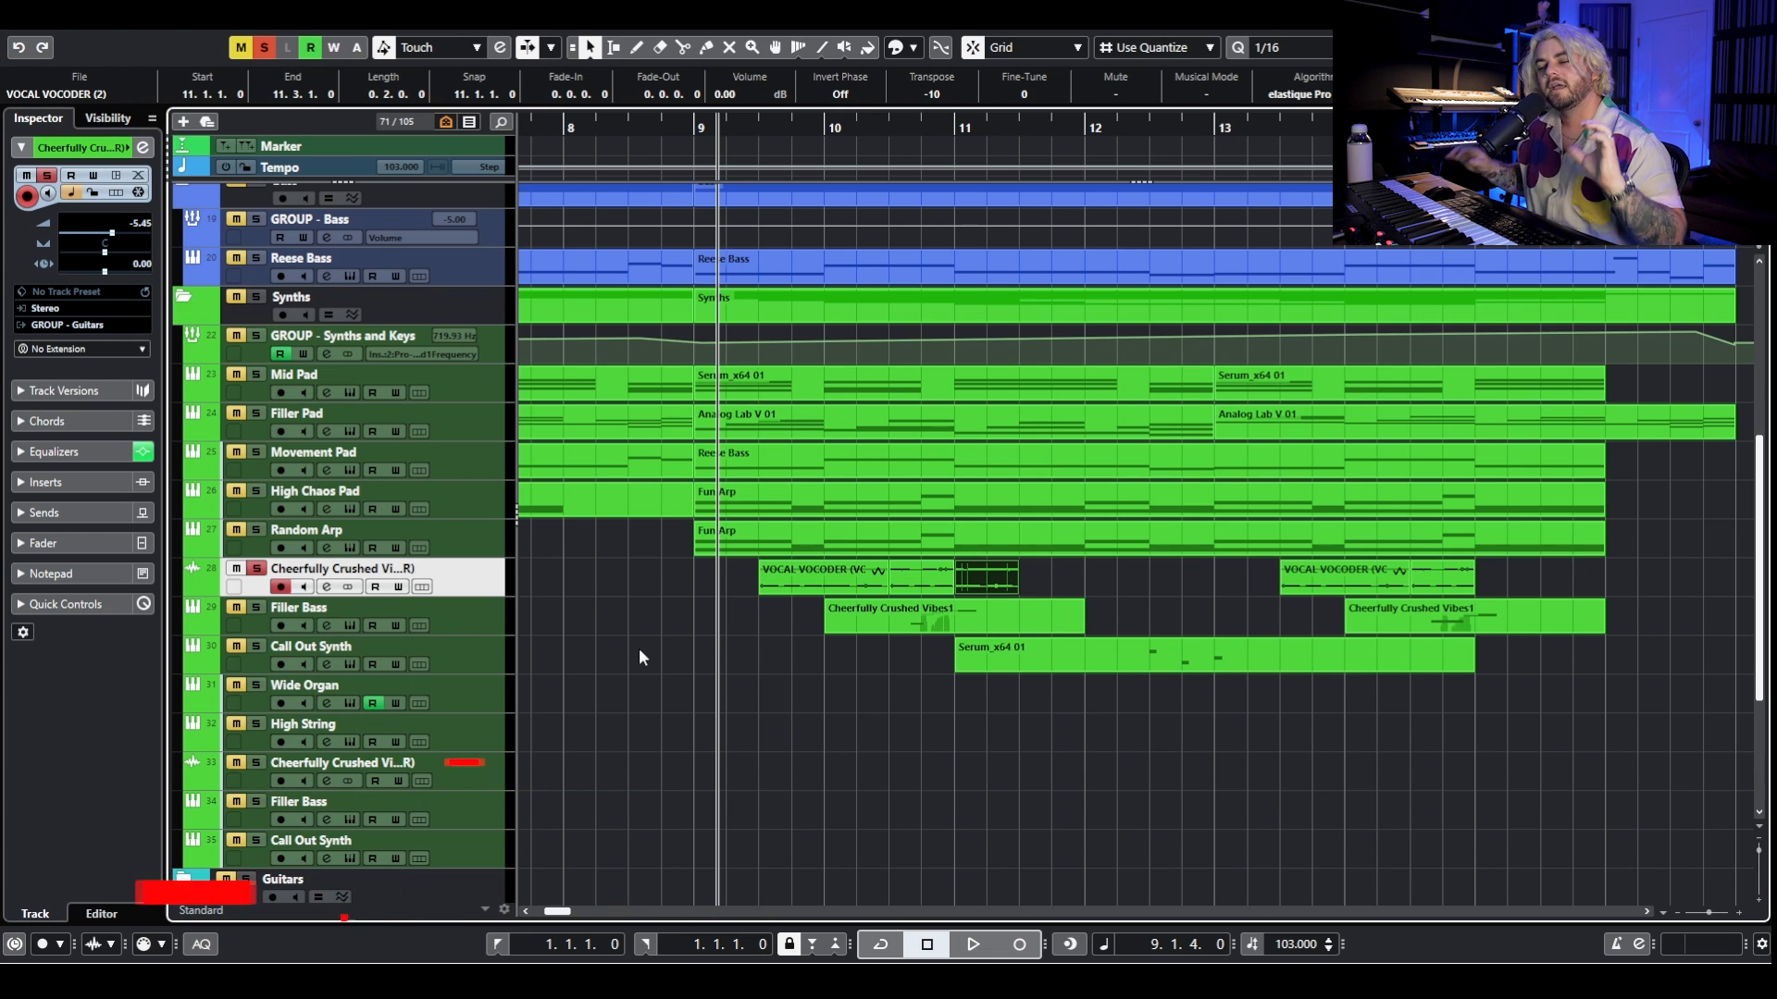
# Audition the soloed VOCAL VOCODER track from bar 9 and stop playback.
pyautogui.press('space')
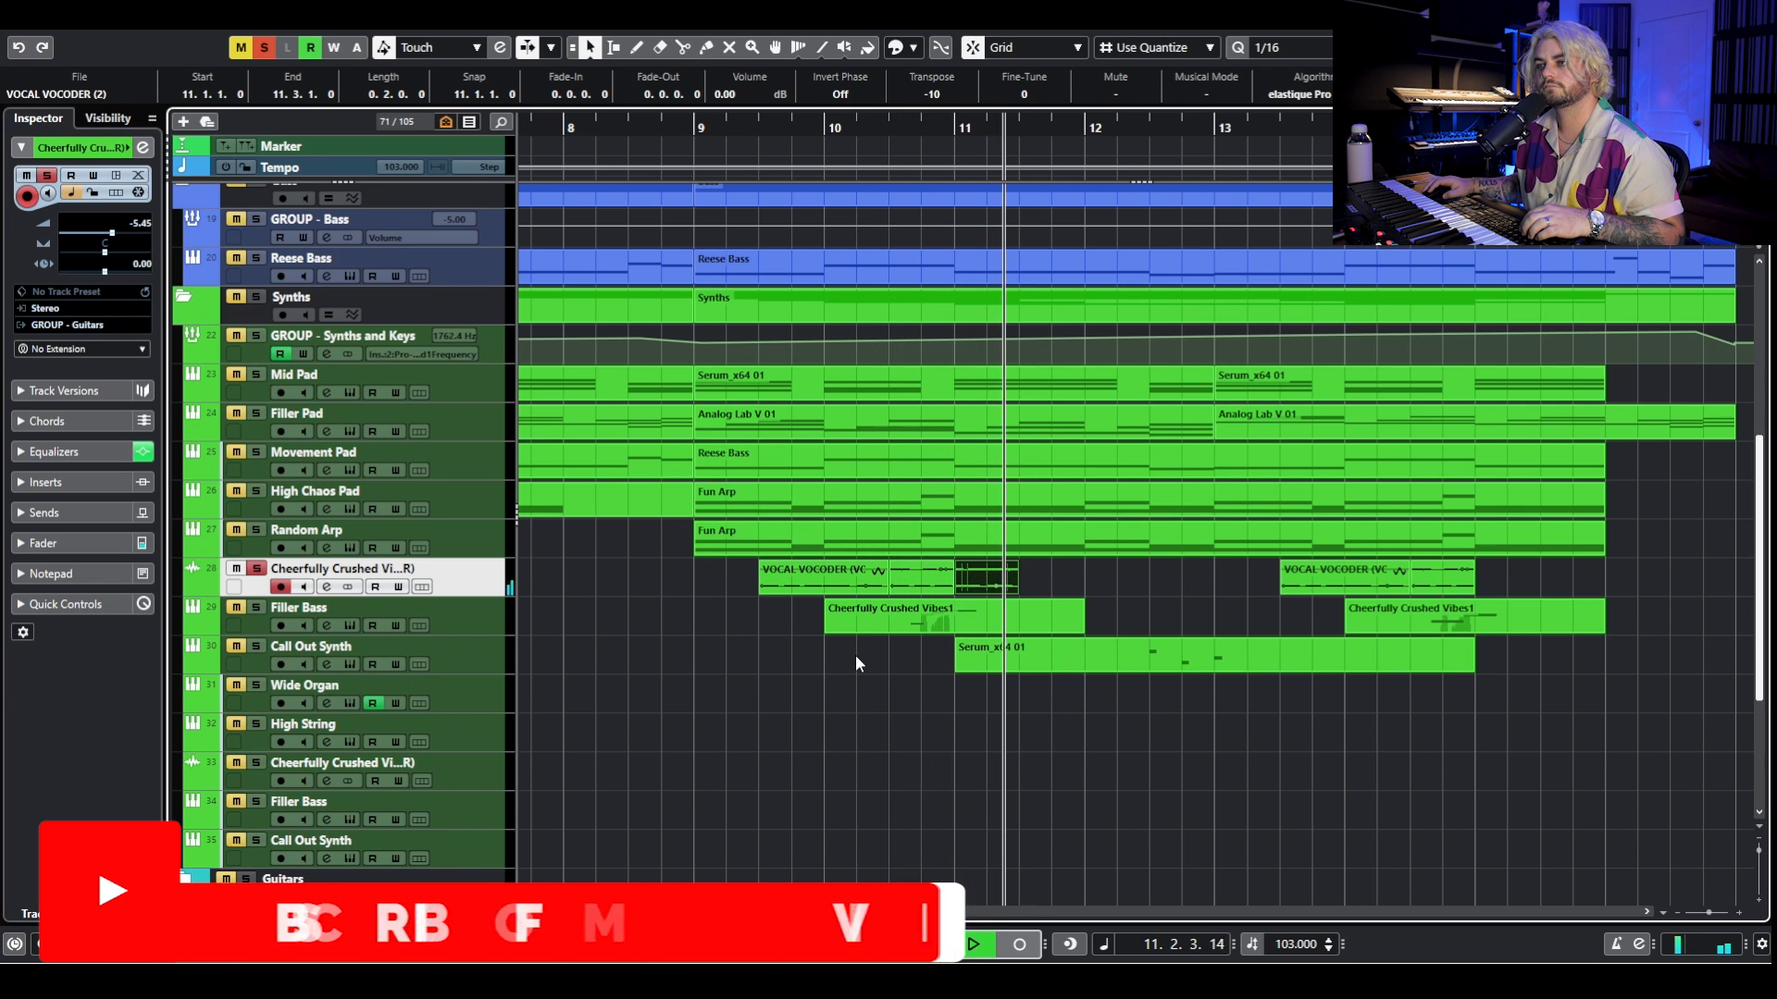
pyautogui.press('space')
# Clear the vocoder track's solo, mute Filler Bass and Call Out Synth, and play the beat from bar 9.
pyautogui.click(257, 568)
pyautogui.moveTo(237, 608); pyautogui.dragTo(237, 648)
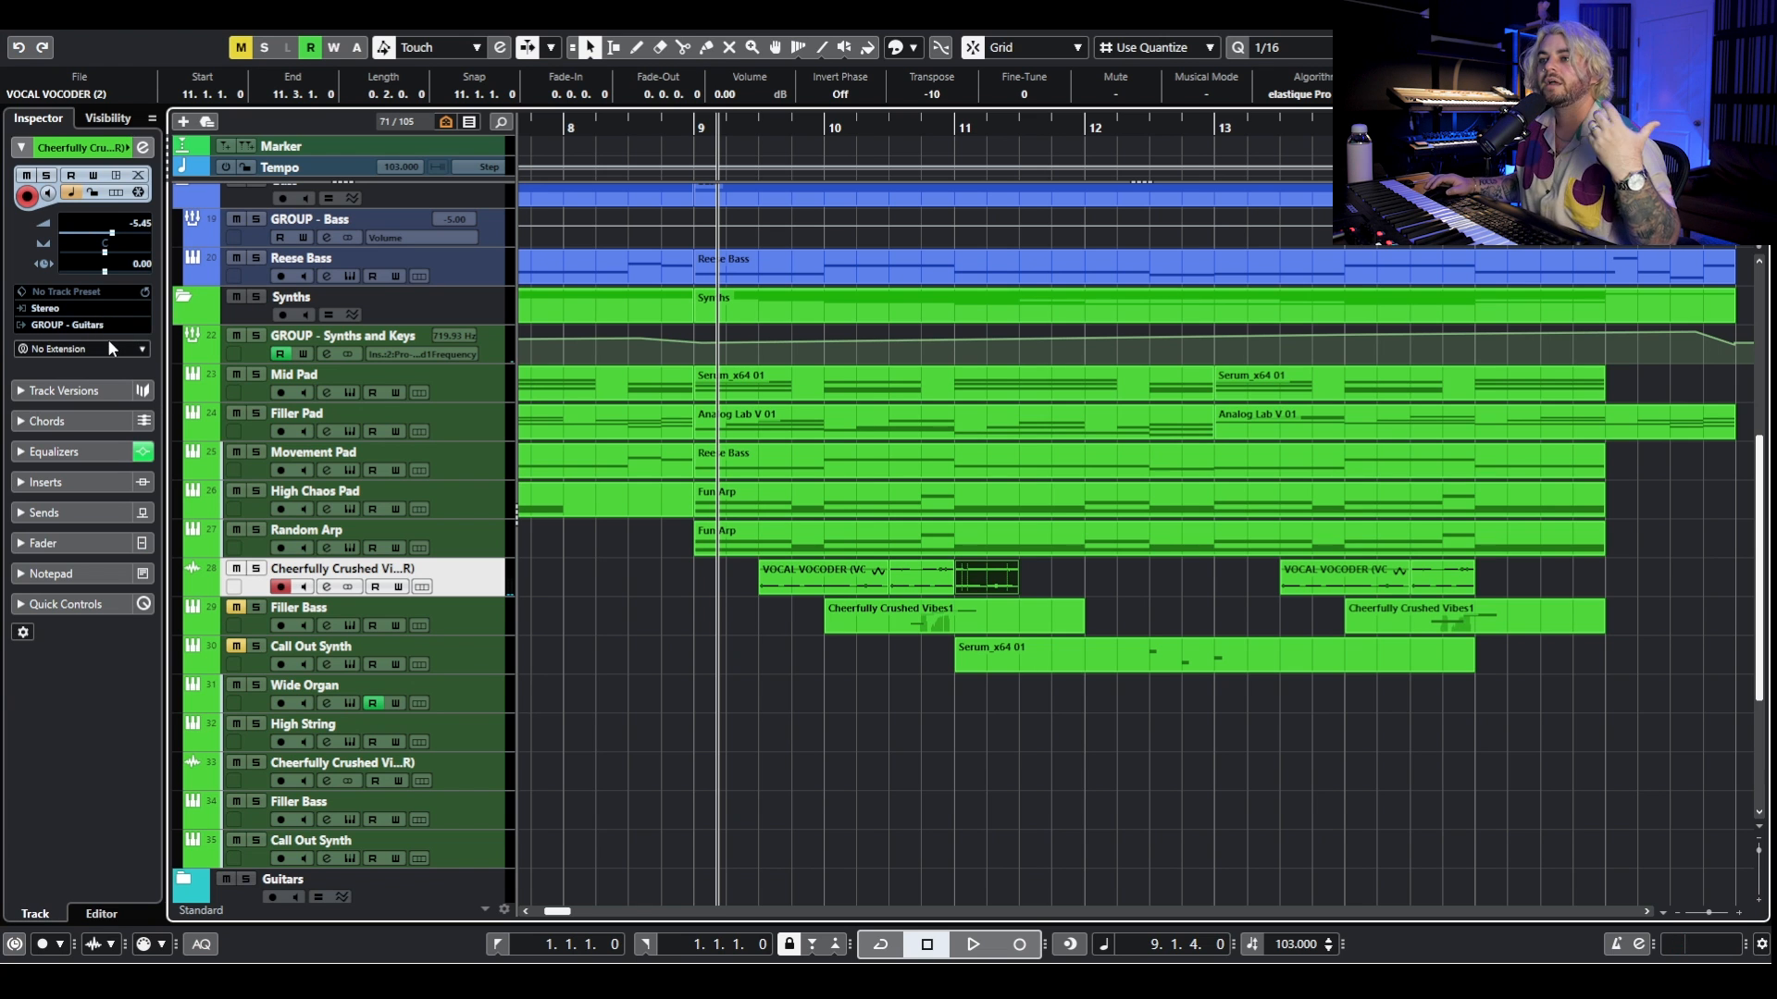
pyautogui.press('space')
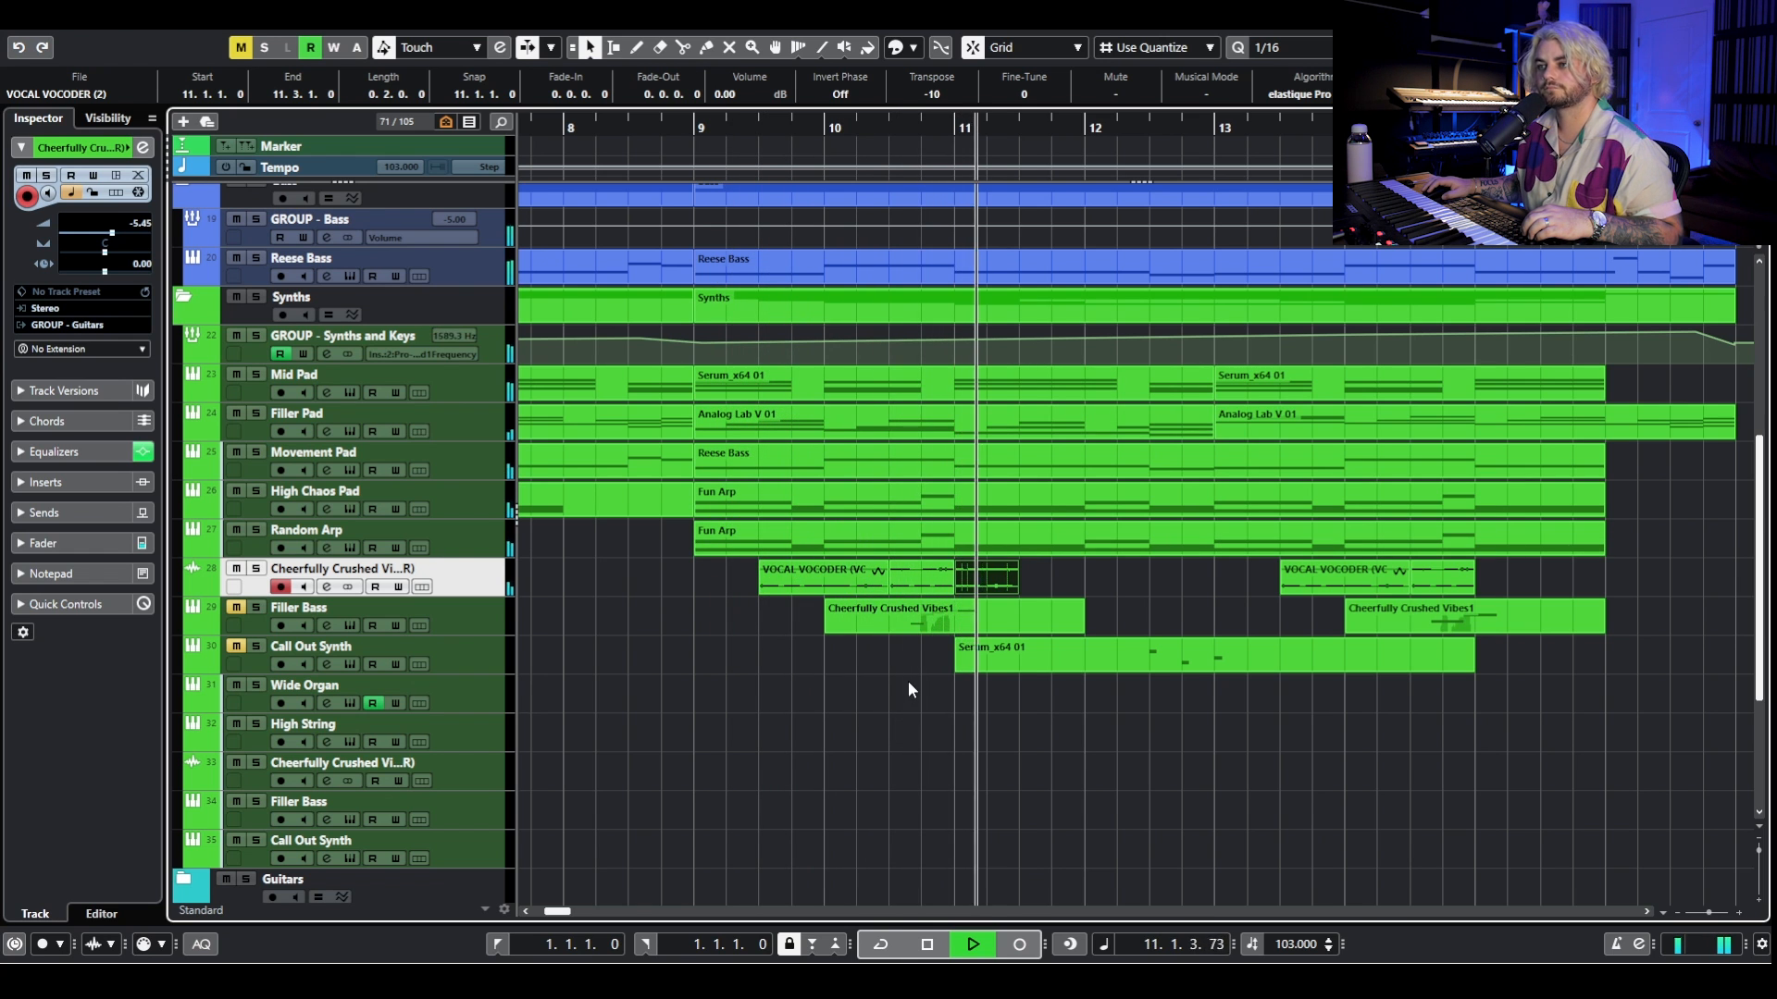
pyautogui.press('space')
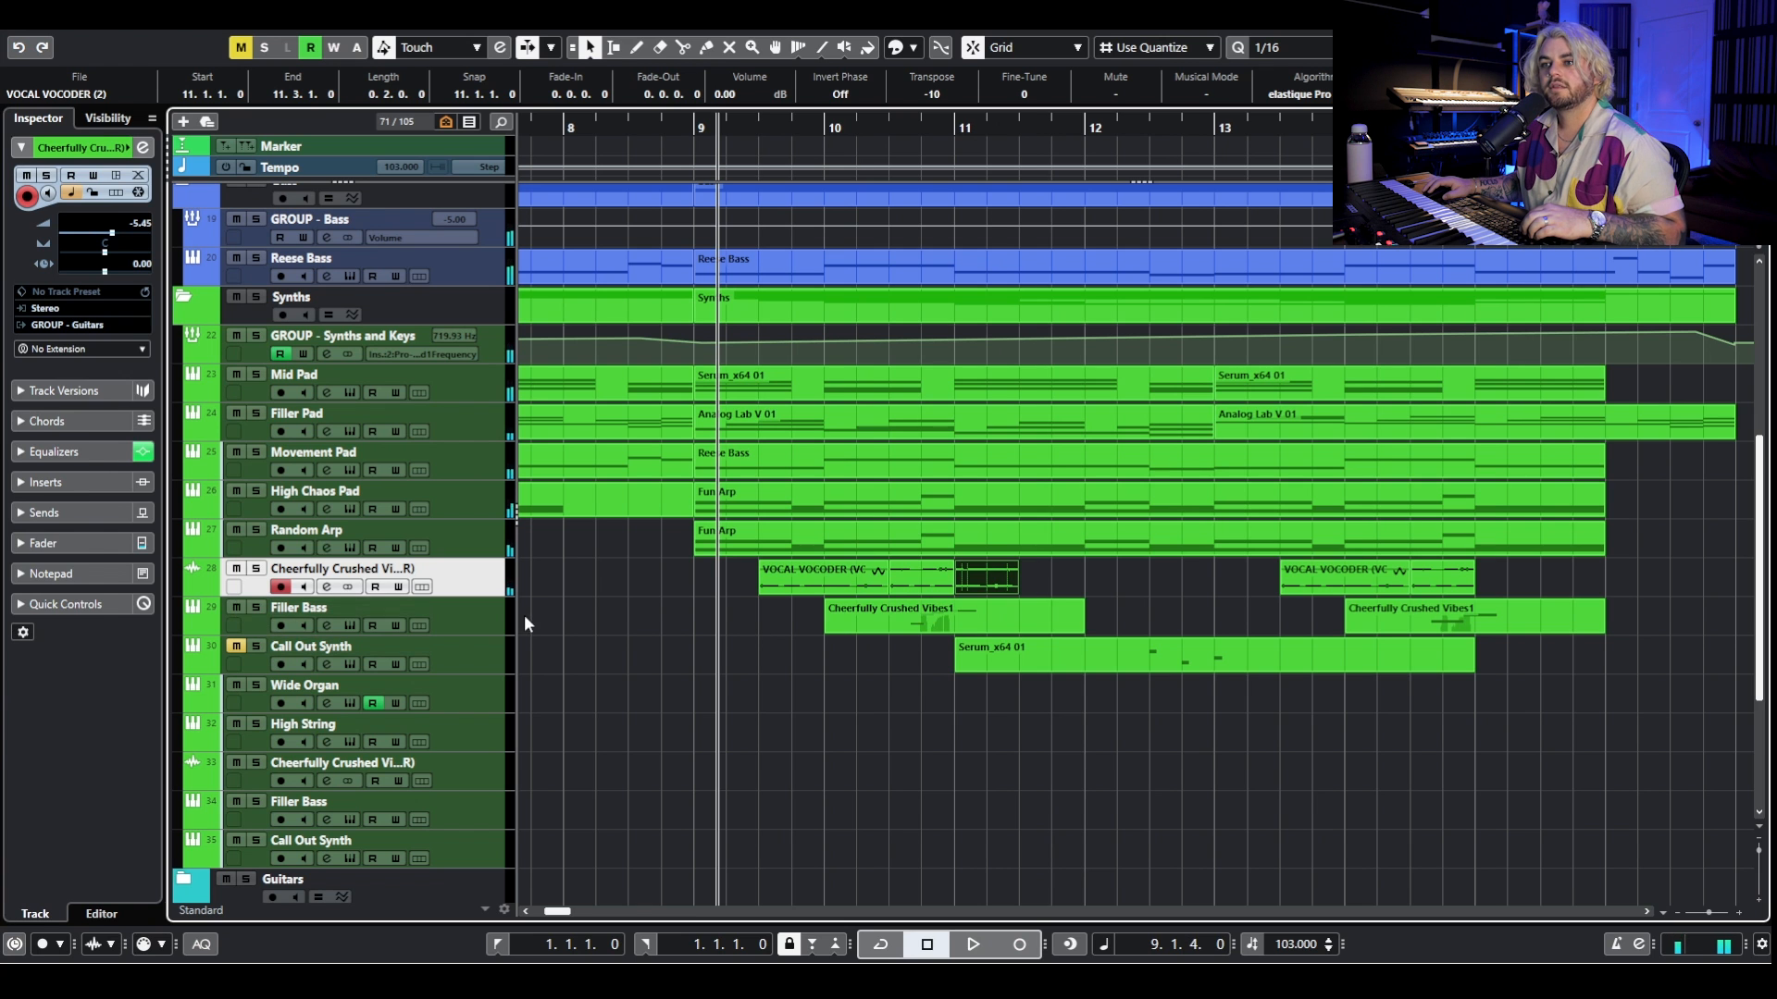
# Unmute Filler Bass, inspect its Serum patch, and play the beat from bar 9.
pyautogui.click(362, 610)
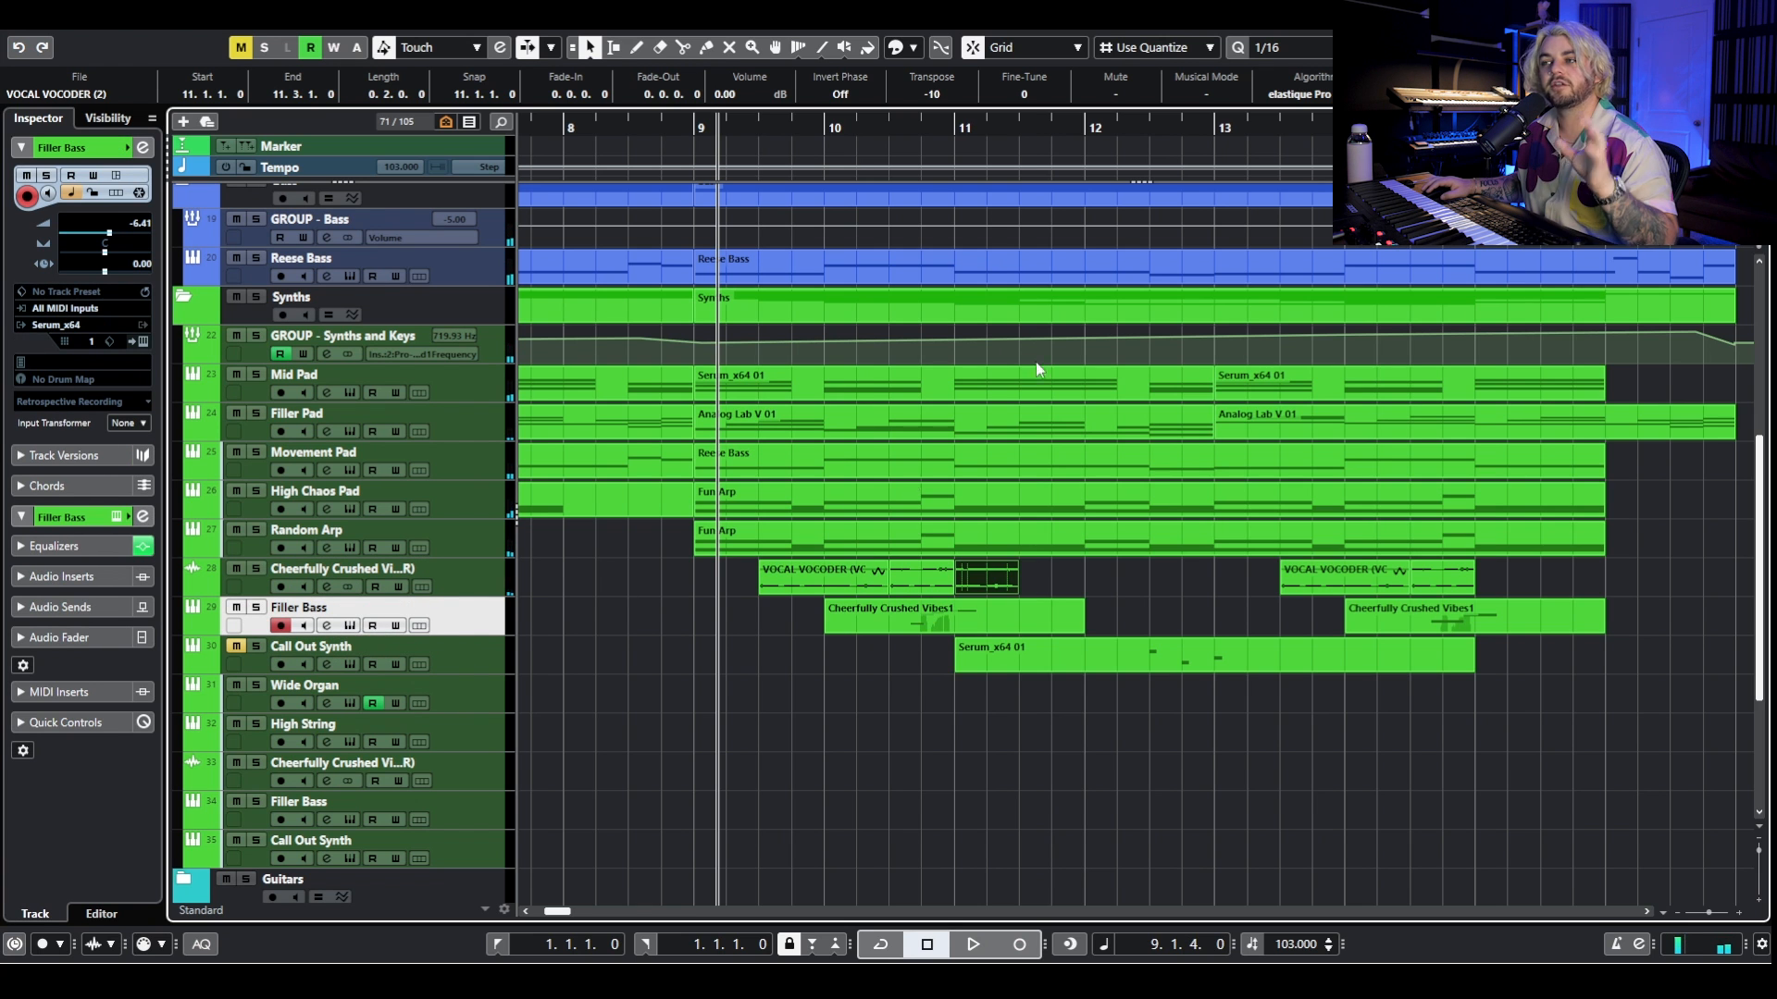
pyautogui.moveTo(1647, 115); pyautogui.dragTo(903, 98)
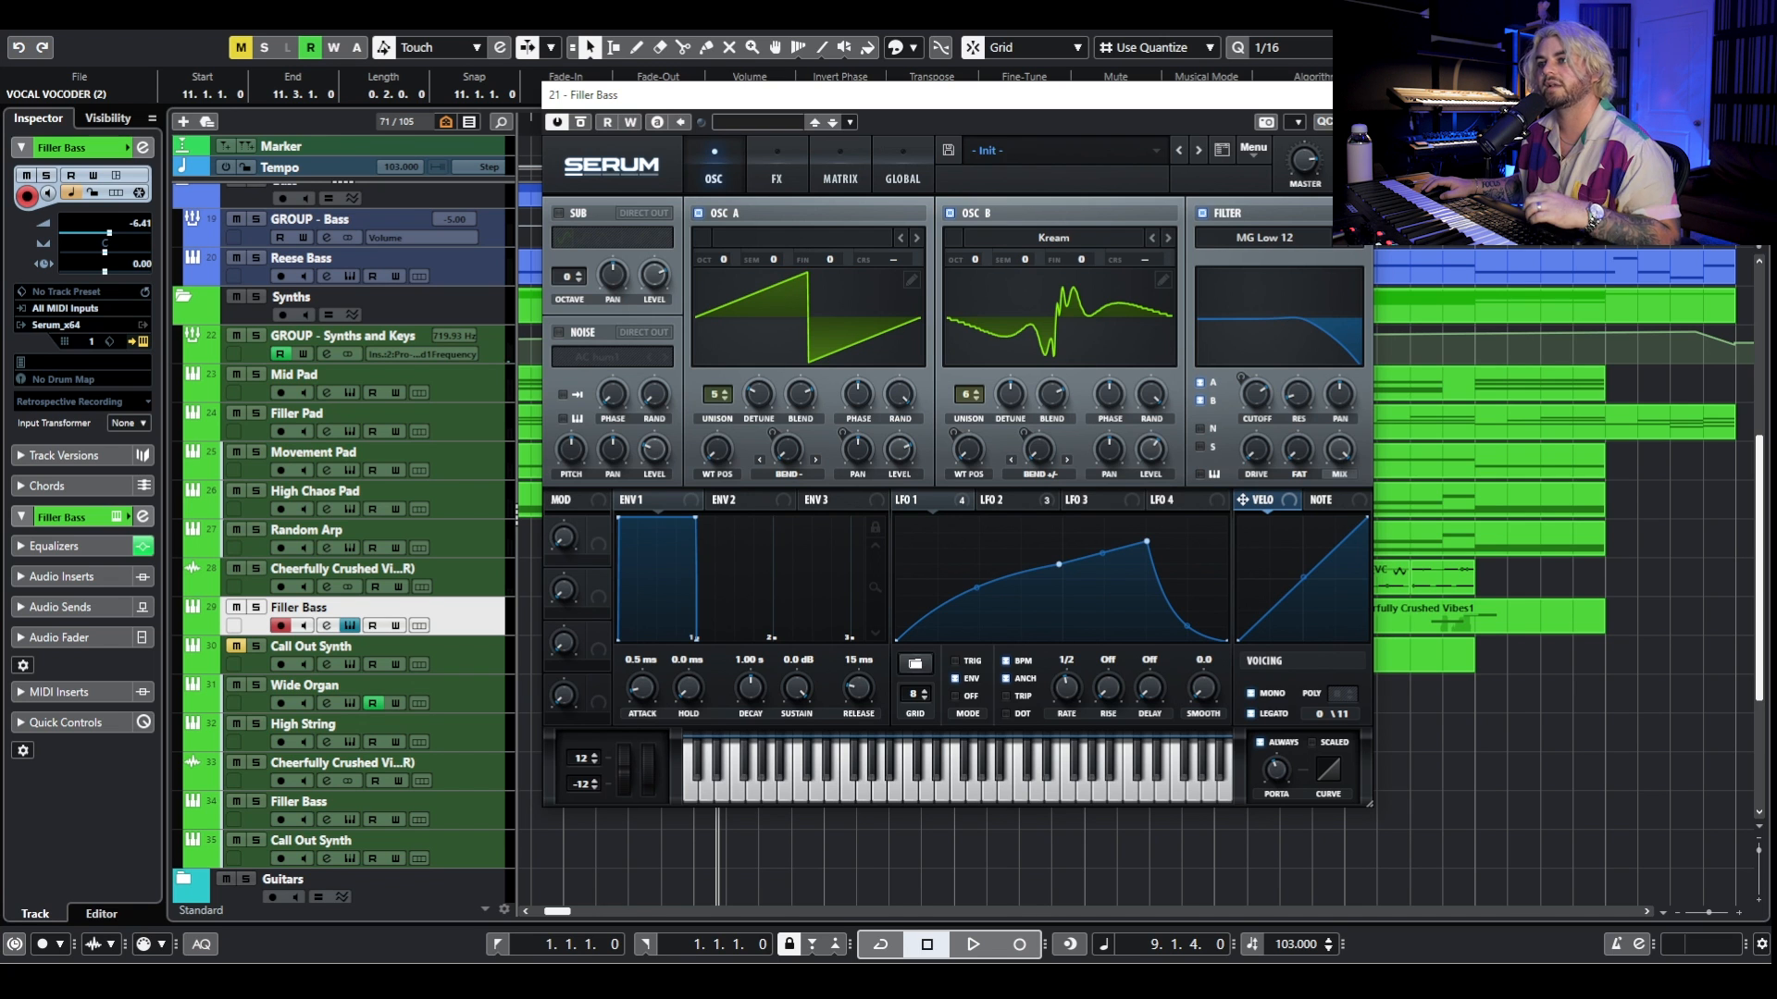
pyautogui.click(1357, 94)
pyautogui.press('space')
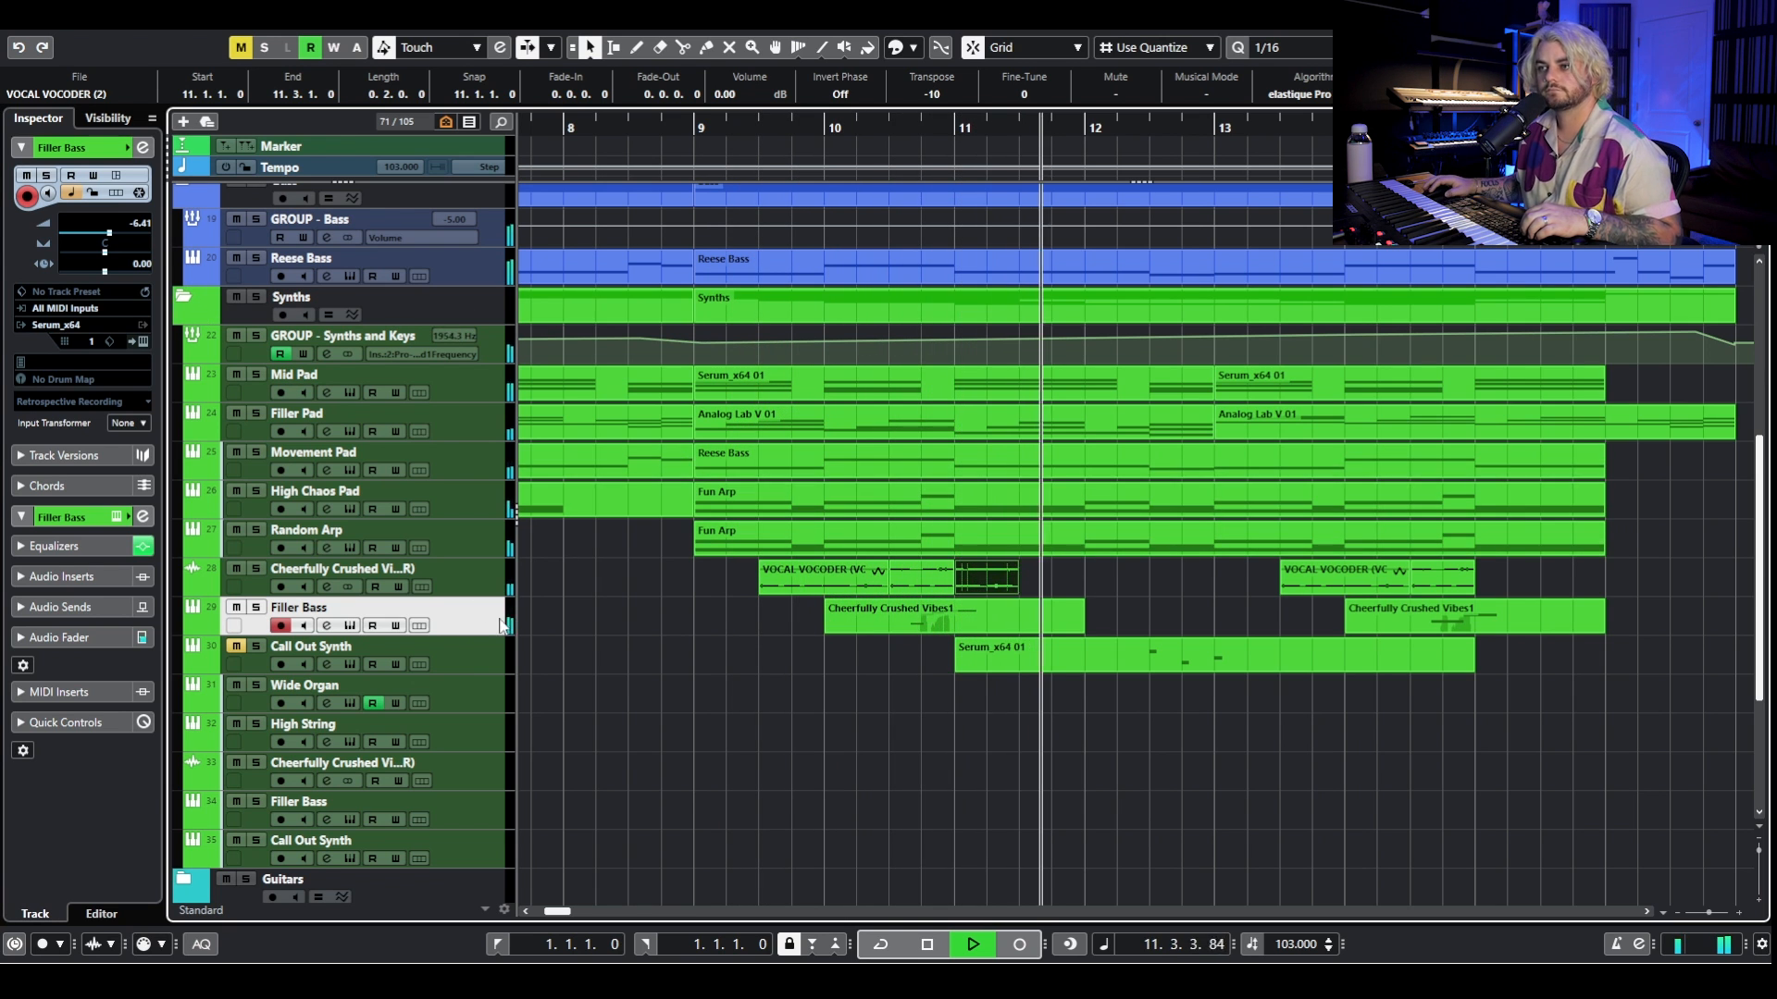
pyautogui.press('space')
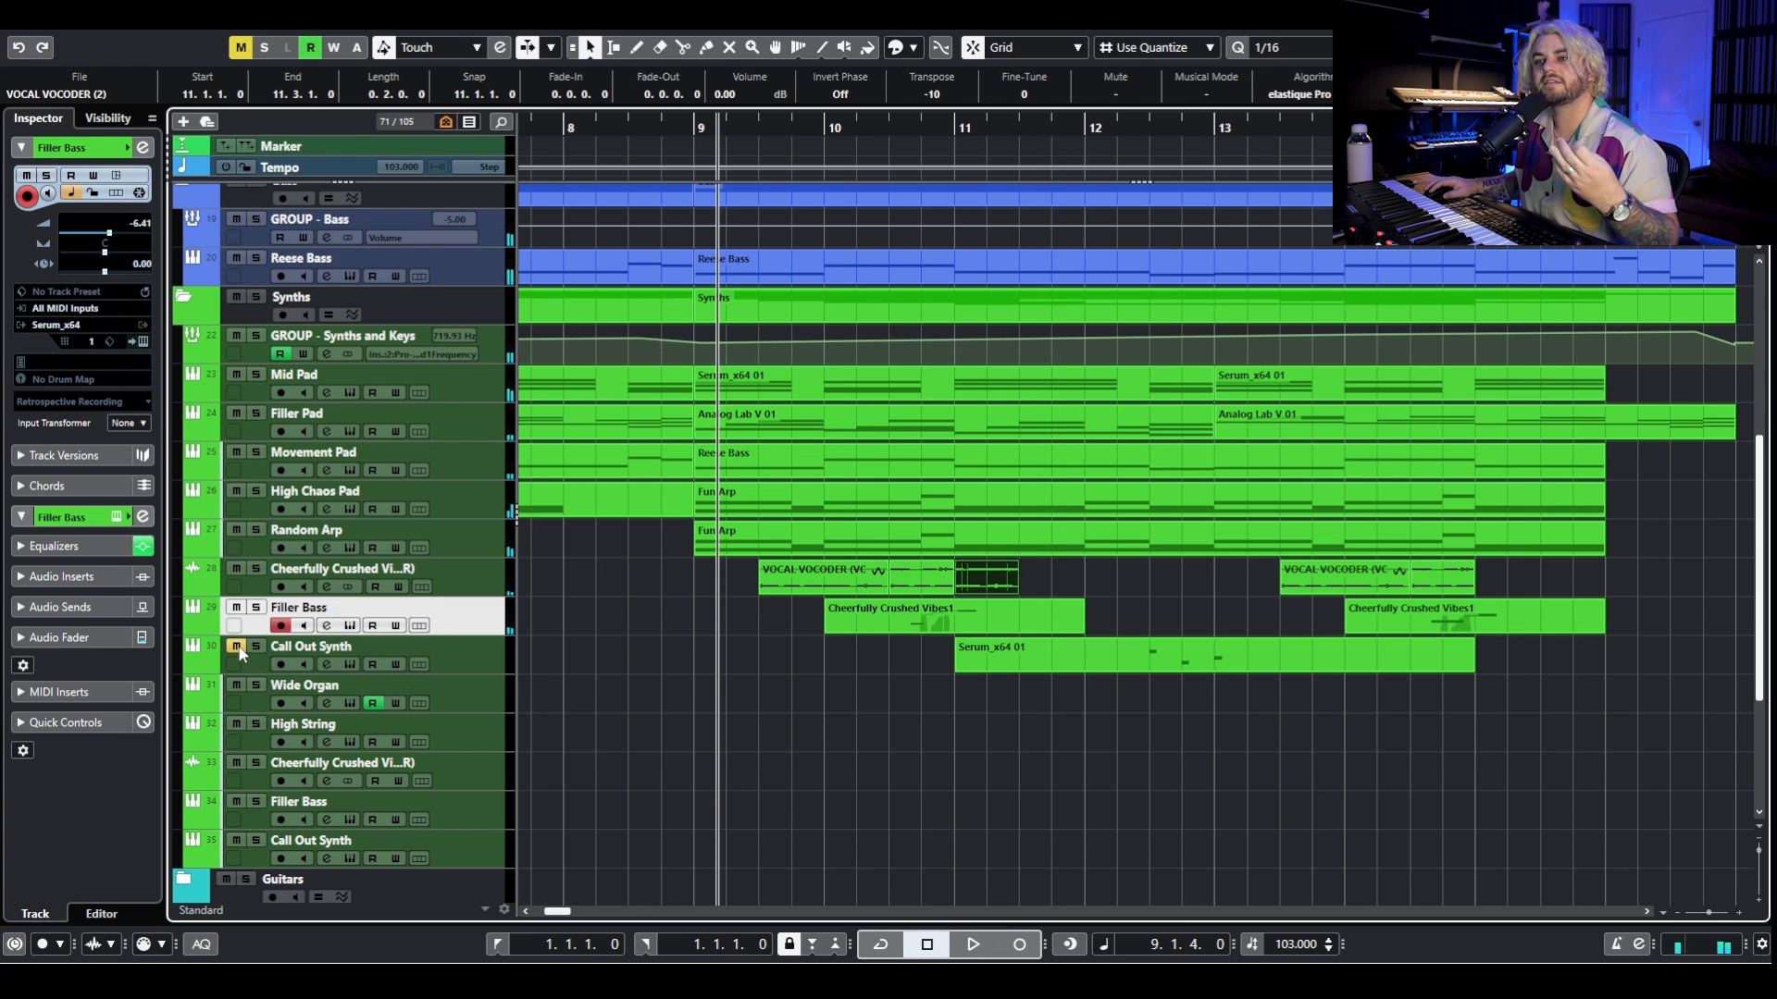
# Unmute Call Out Synth and inspect its Serum patch and the preset list, keeping the LD - Your Eyes preset.
pyautogui.click(414, 658)
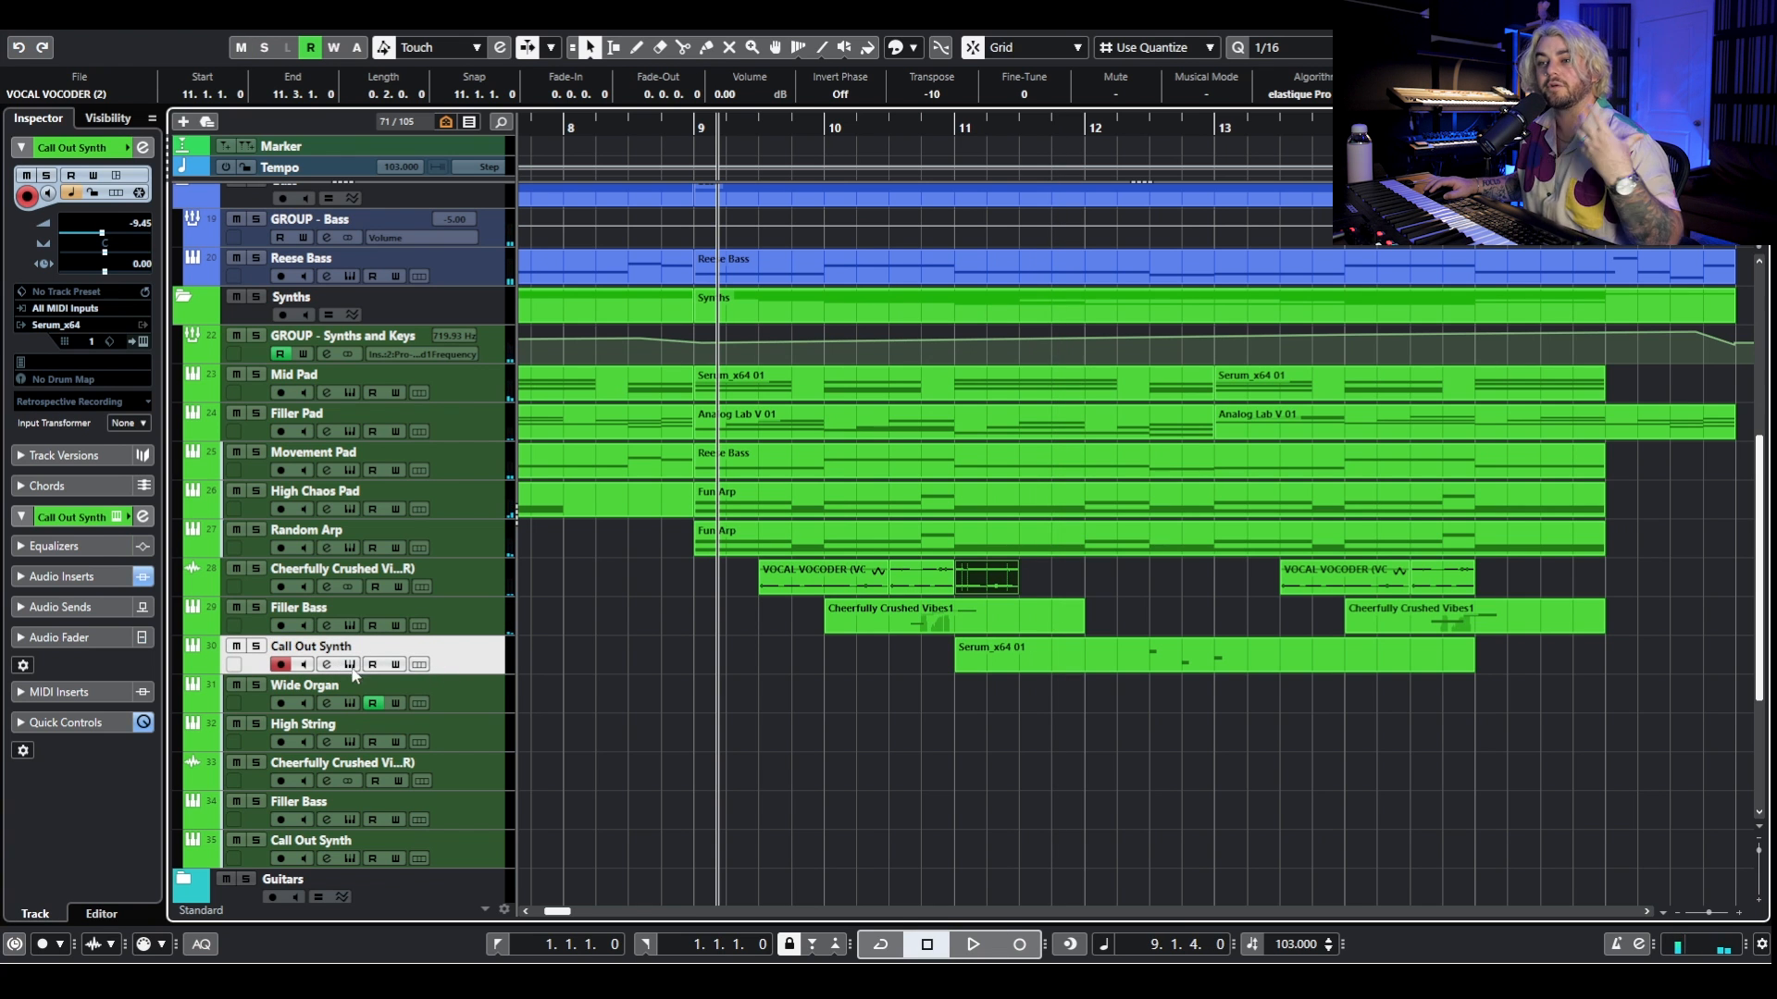
pyautogui.click(351, 666)
pyautogui.moveTo(1776, 123); pyautogui.dragTo(735, 131)
pyautogui.click(1132, 128)
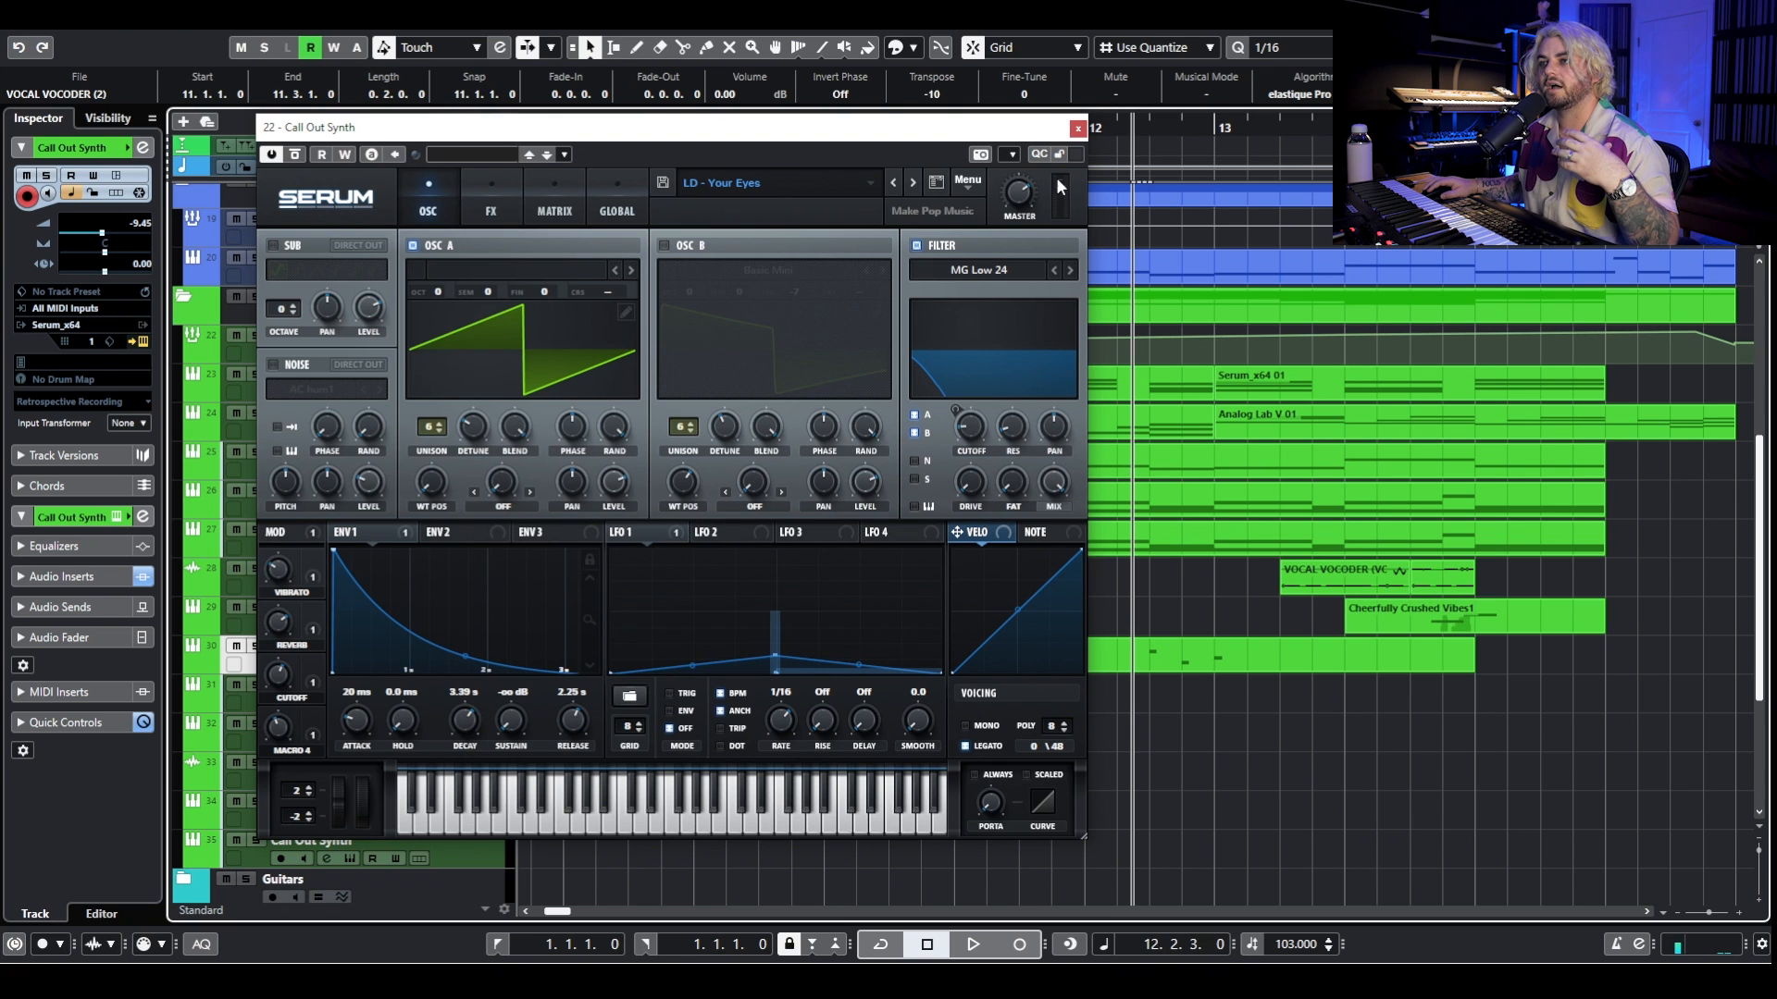
pyautogui.click(815, 192)
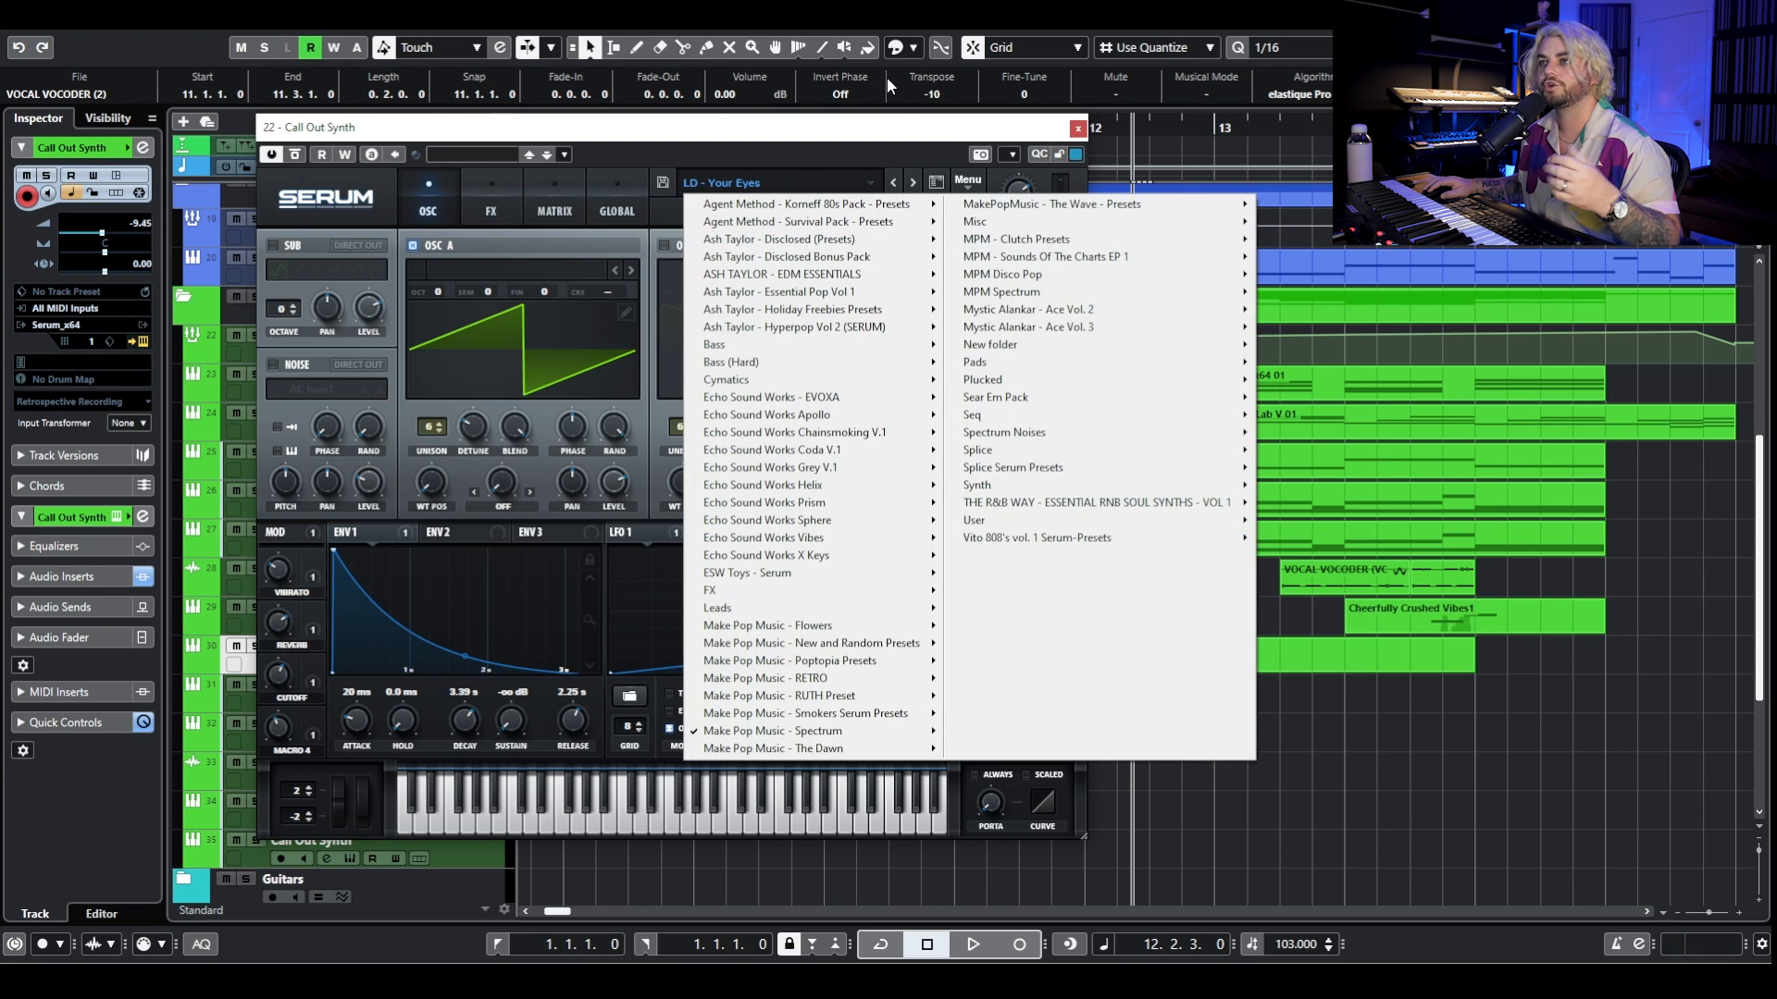
pyautogui.click(1043, 154)
pyautogui.click(1079, 129)
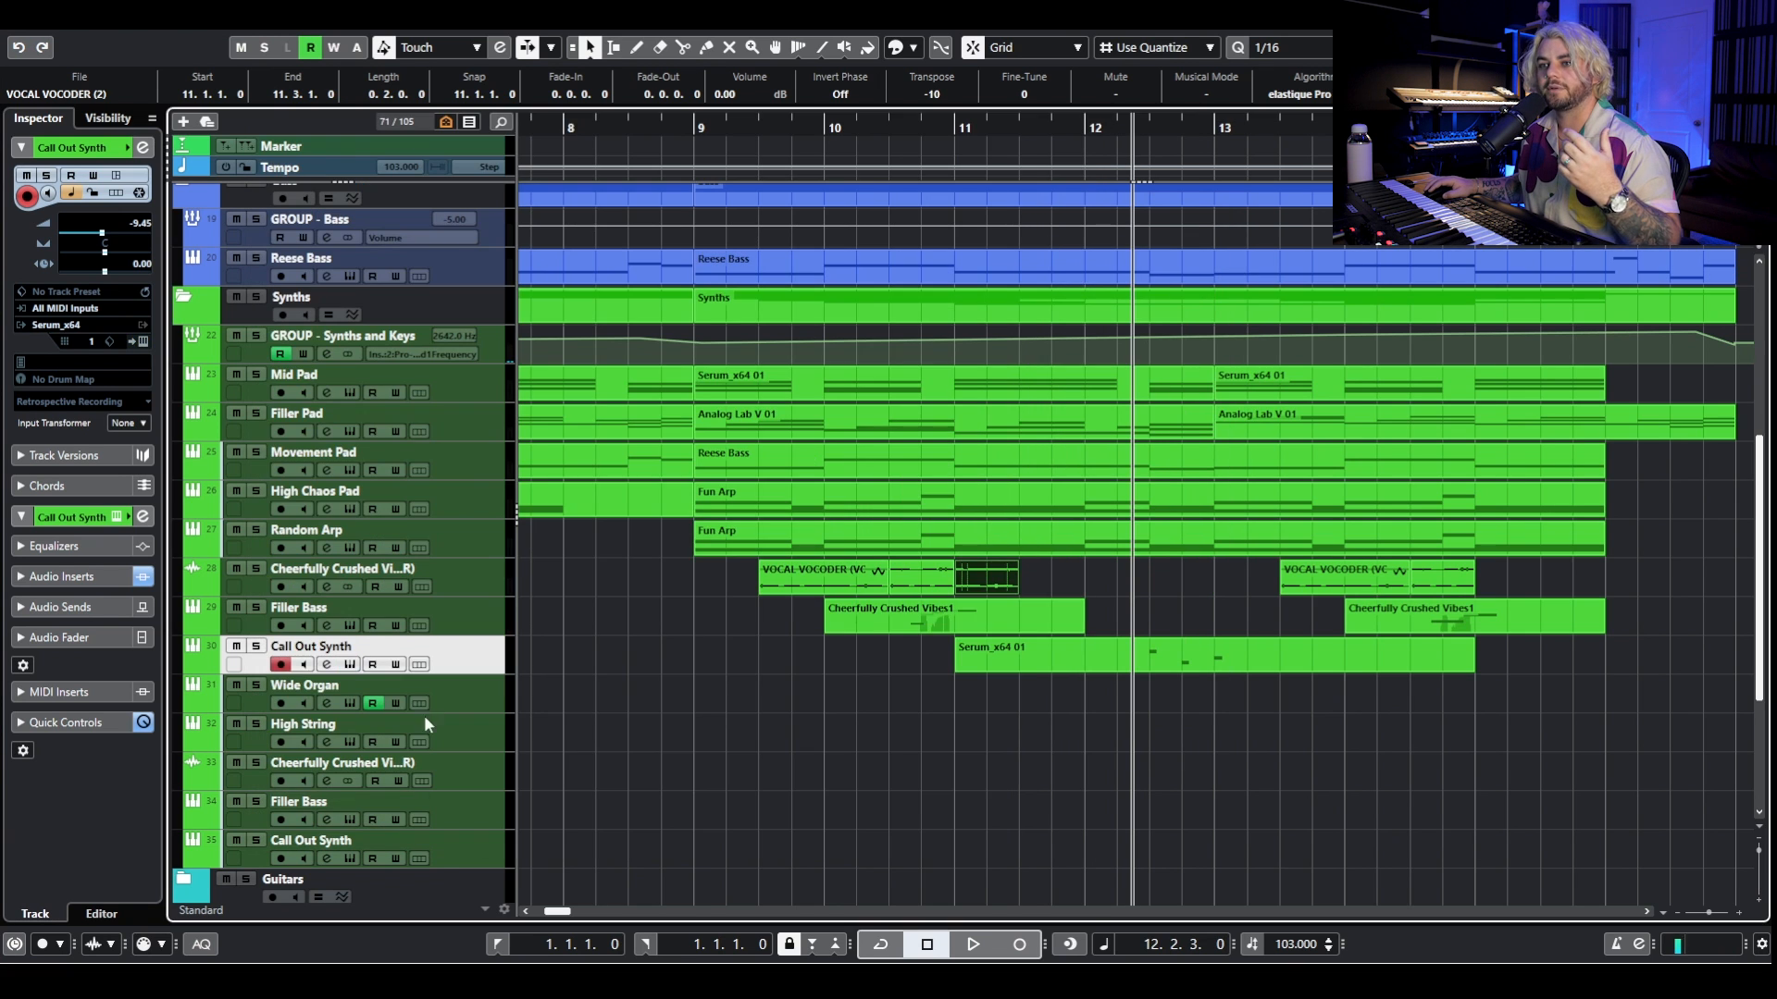
pyautogui.click(327, 665)
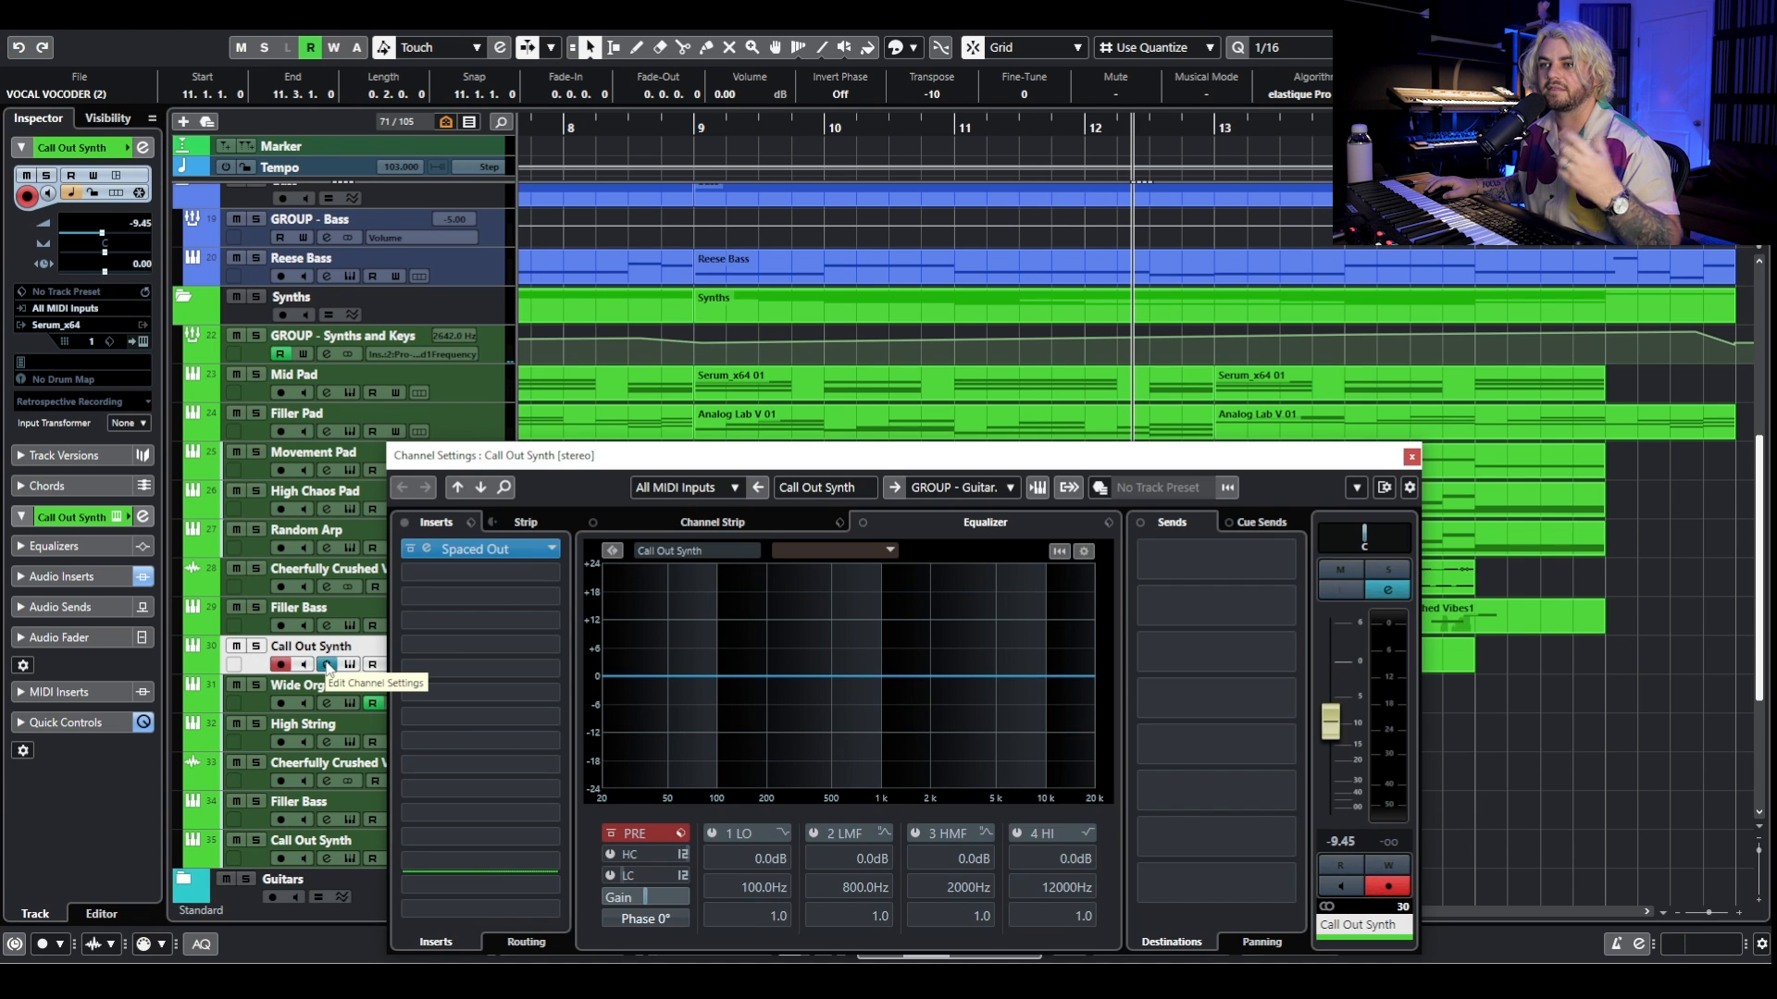
pyautogui.click(327, 666)
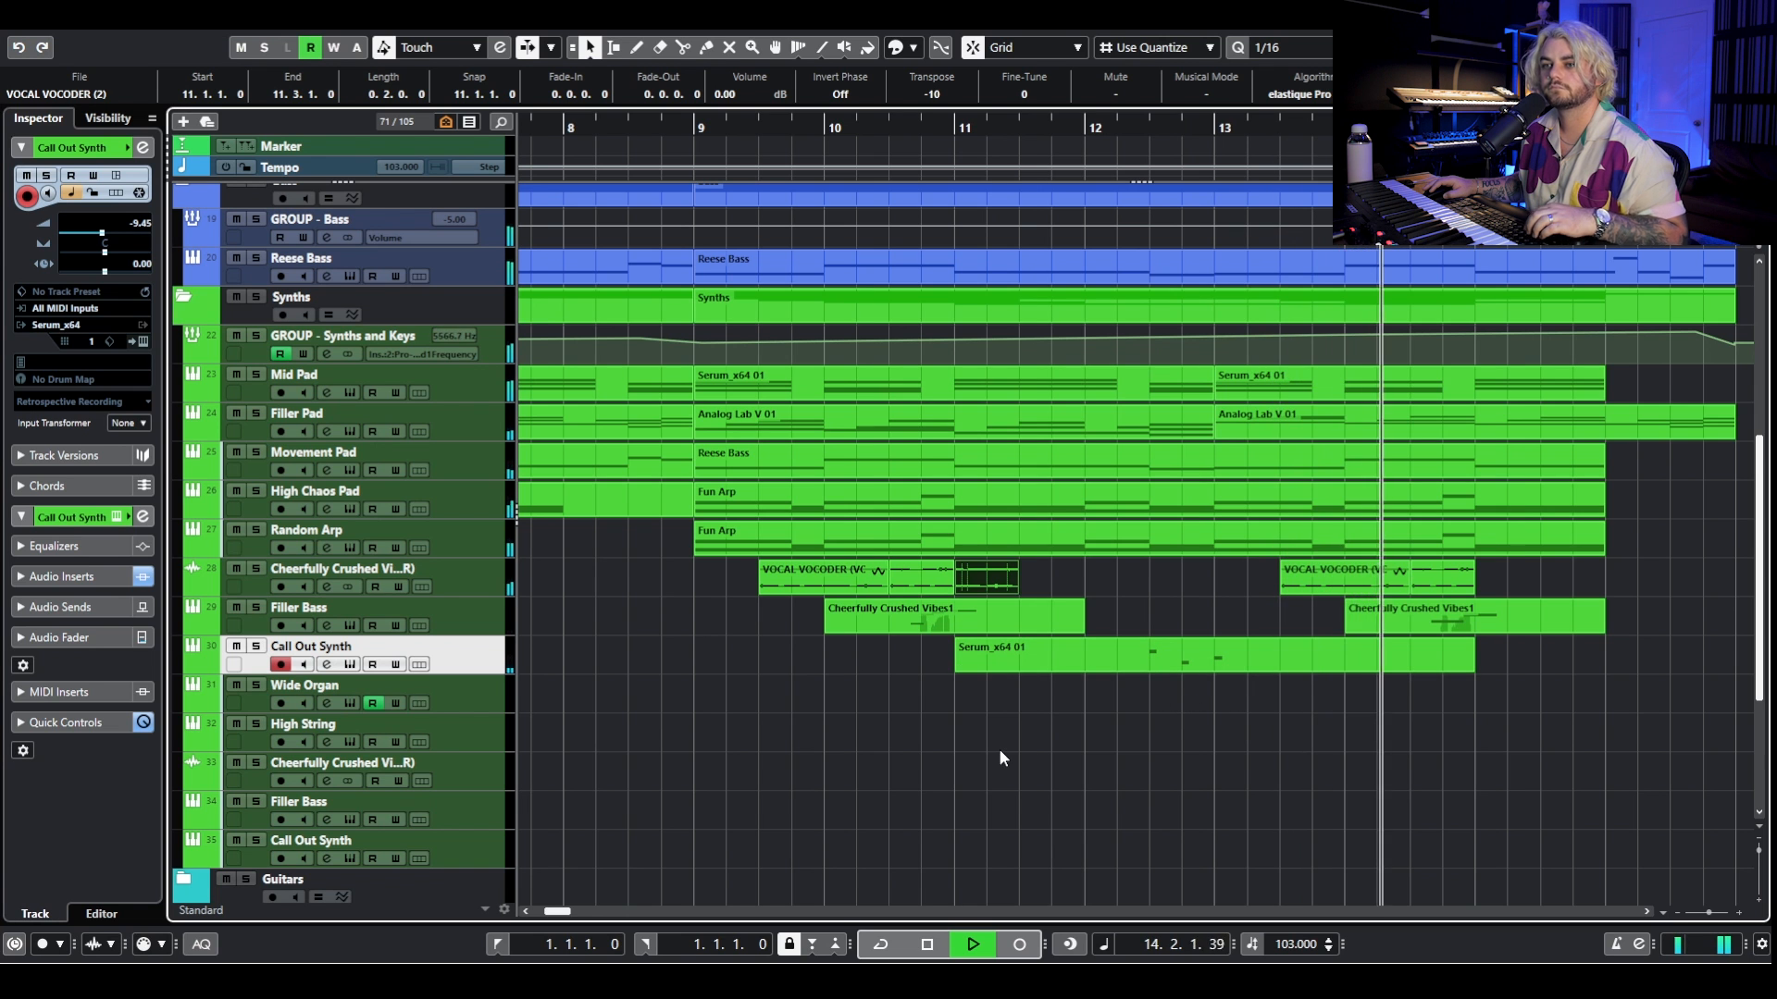
pyautogui.scroll(-3, 1016, 752)
pyautogui.press('space')
# Audition the Random Arp in solo from the end of bar 20 and clear its solo.
pyautogui.scroll(-4, 1008, 718)
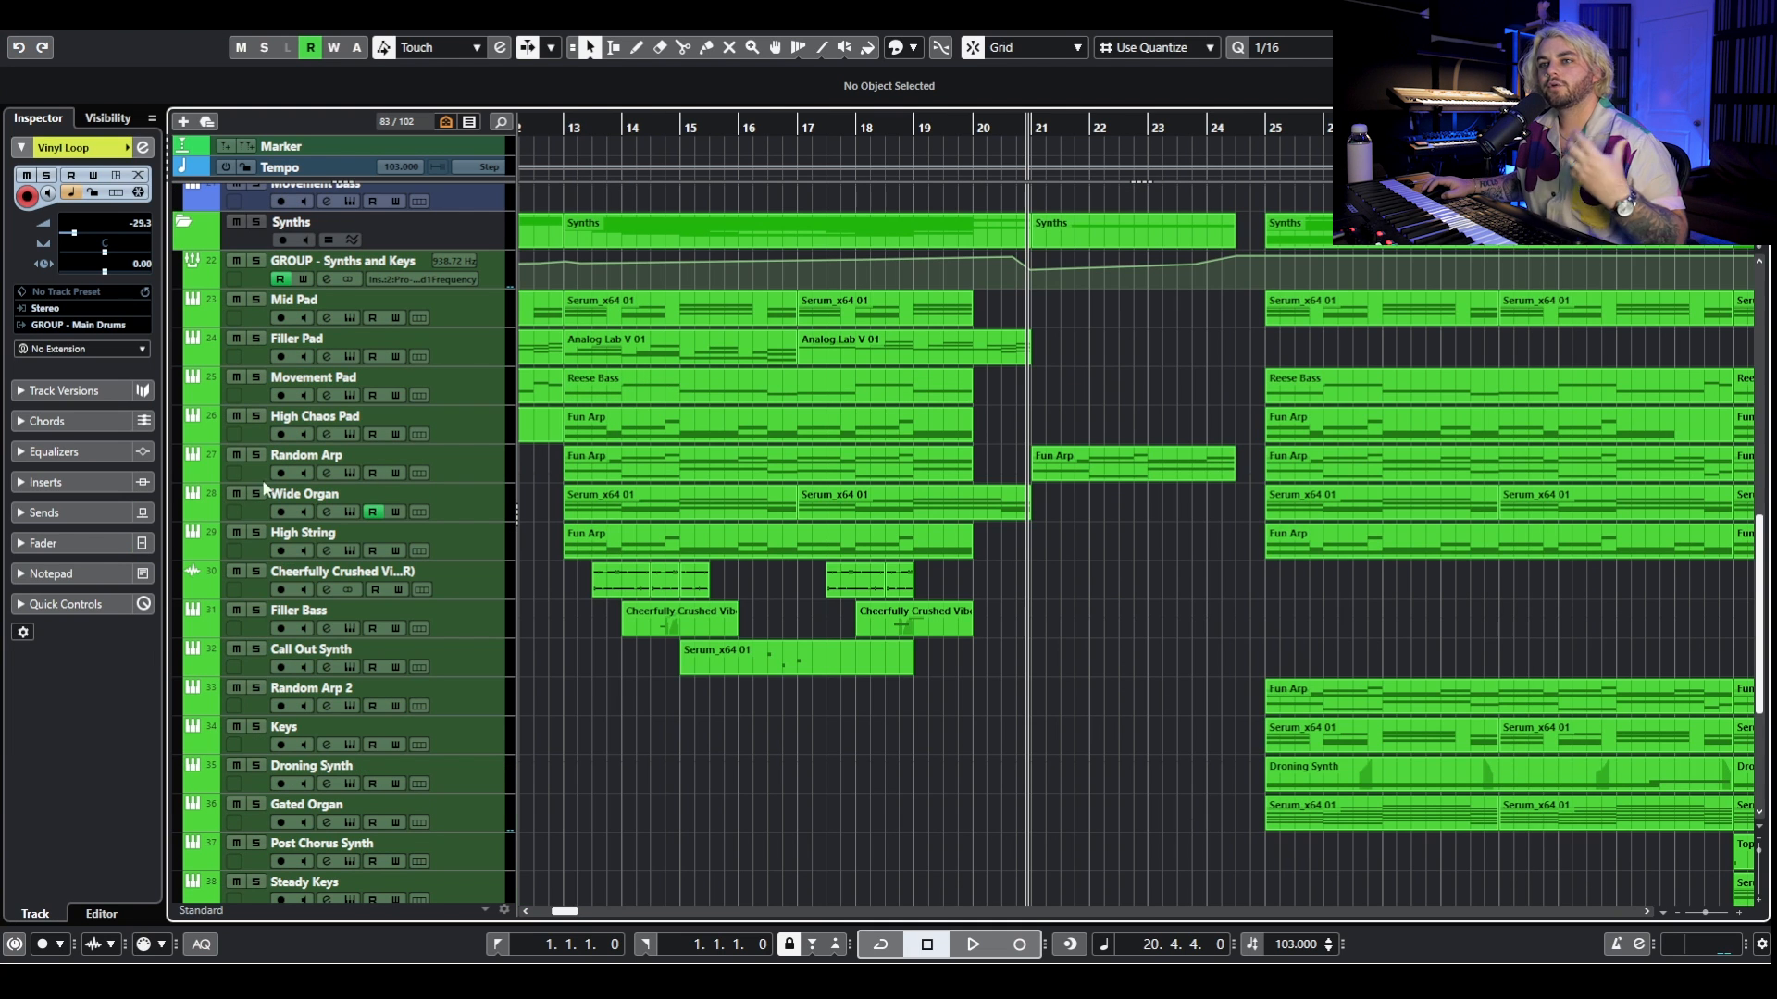
pyautogui.click(254, 455)
pyautogui.press('space')
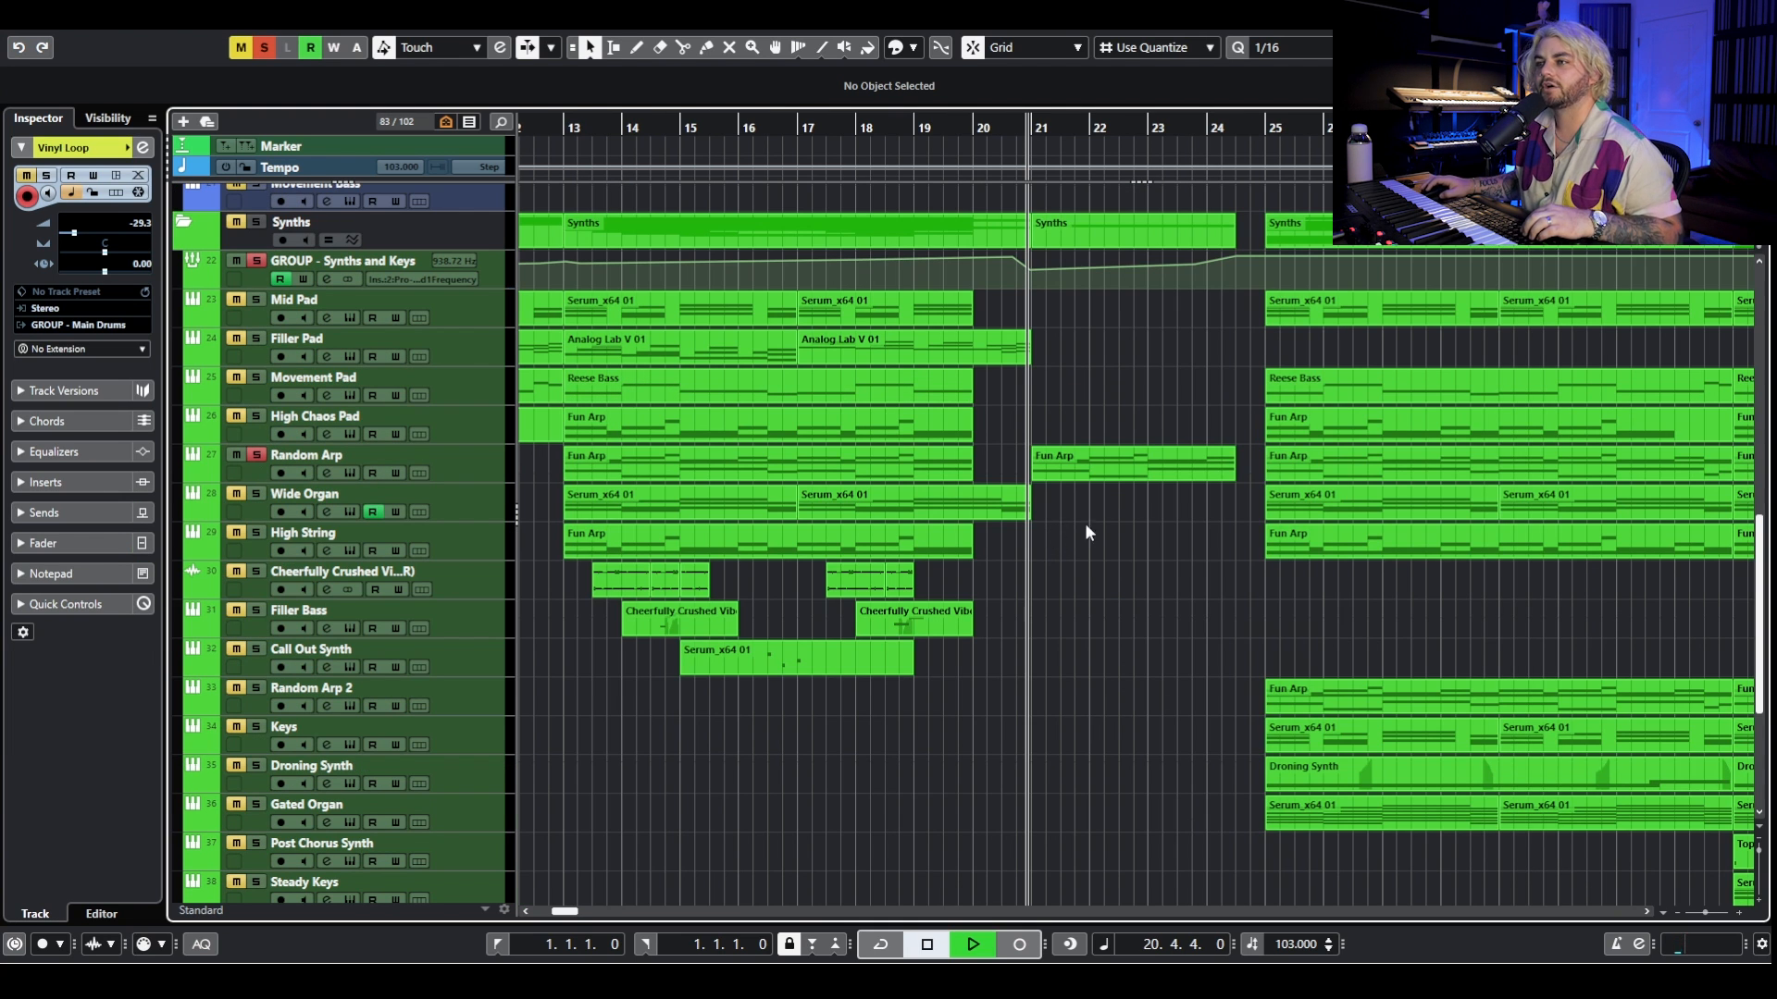
pyautogui.press('space')
pyautogui.click(256, 454)
# Examine the Vinyl Loop and Prechorus Clap events at bar 21 and select the Prechorus Clap track.
pyautogui.scroll(10, 727, 448)
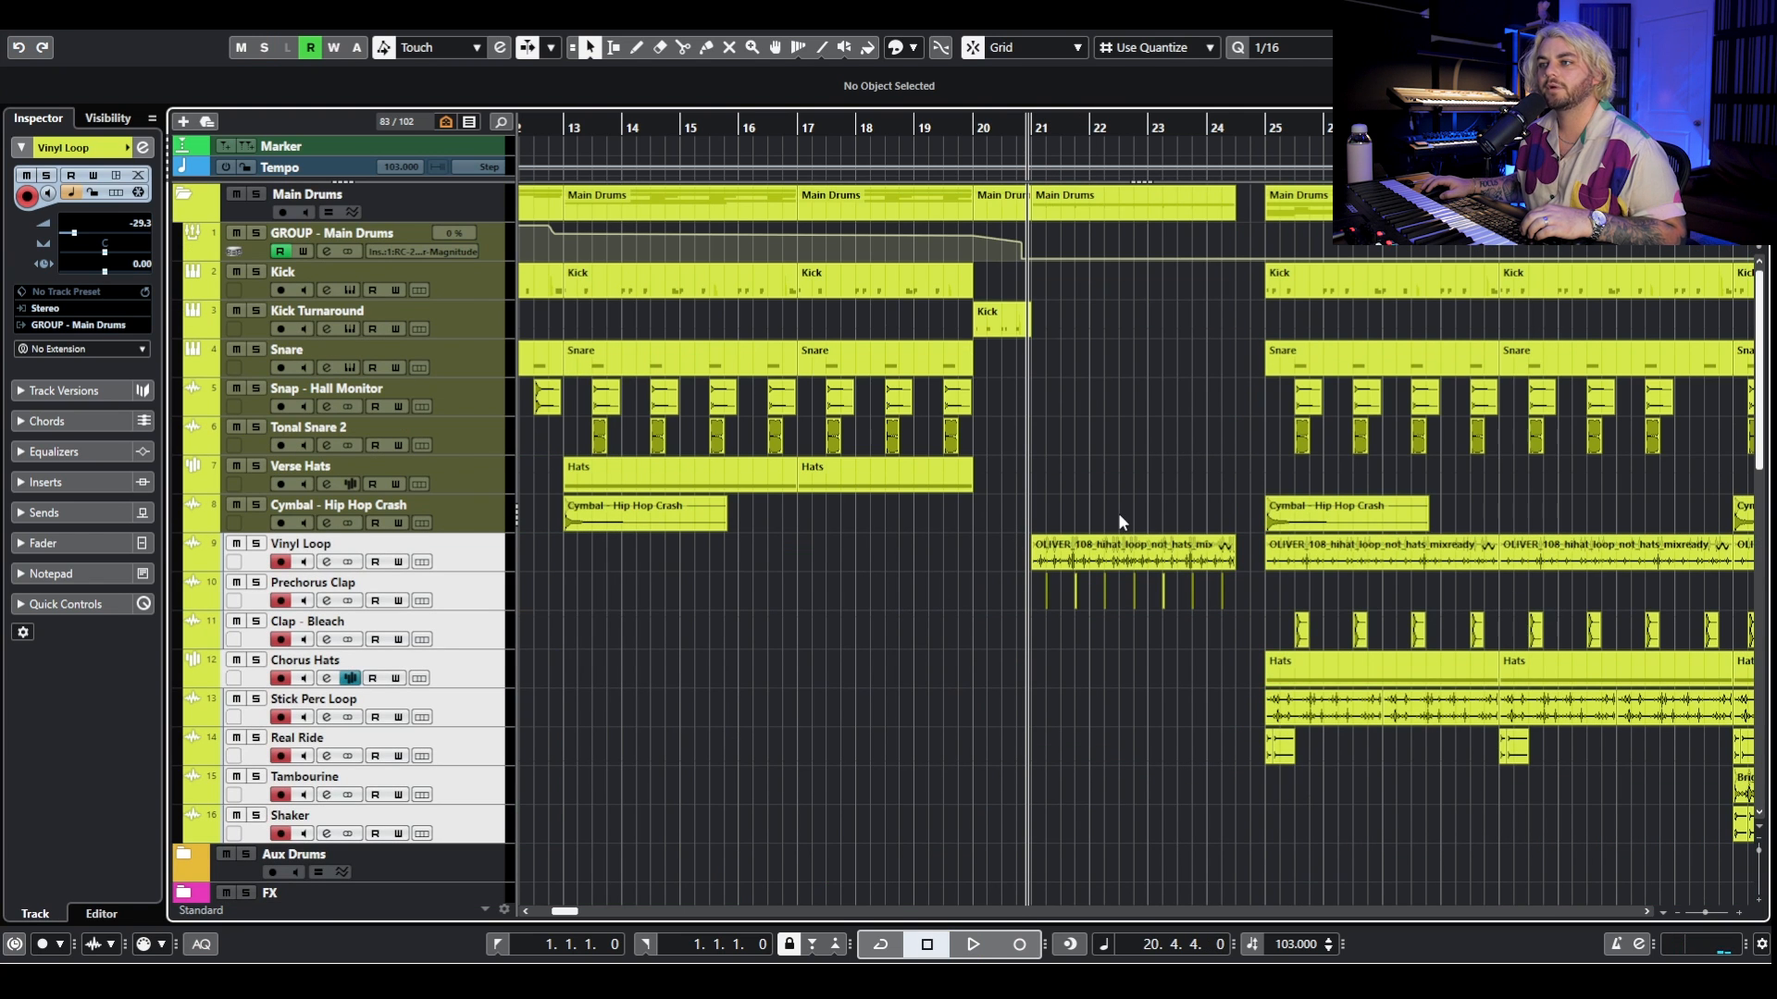
pyautogui.click(431, 548)
pyautogui.scroll(3, 1009, 592)
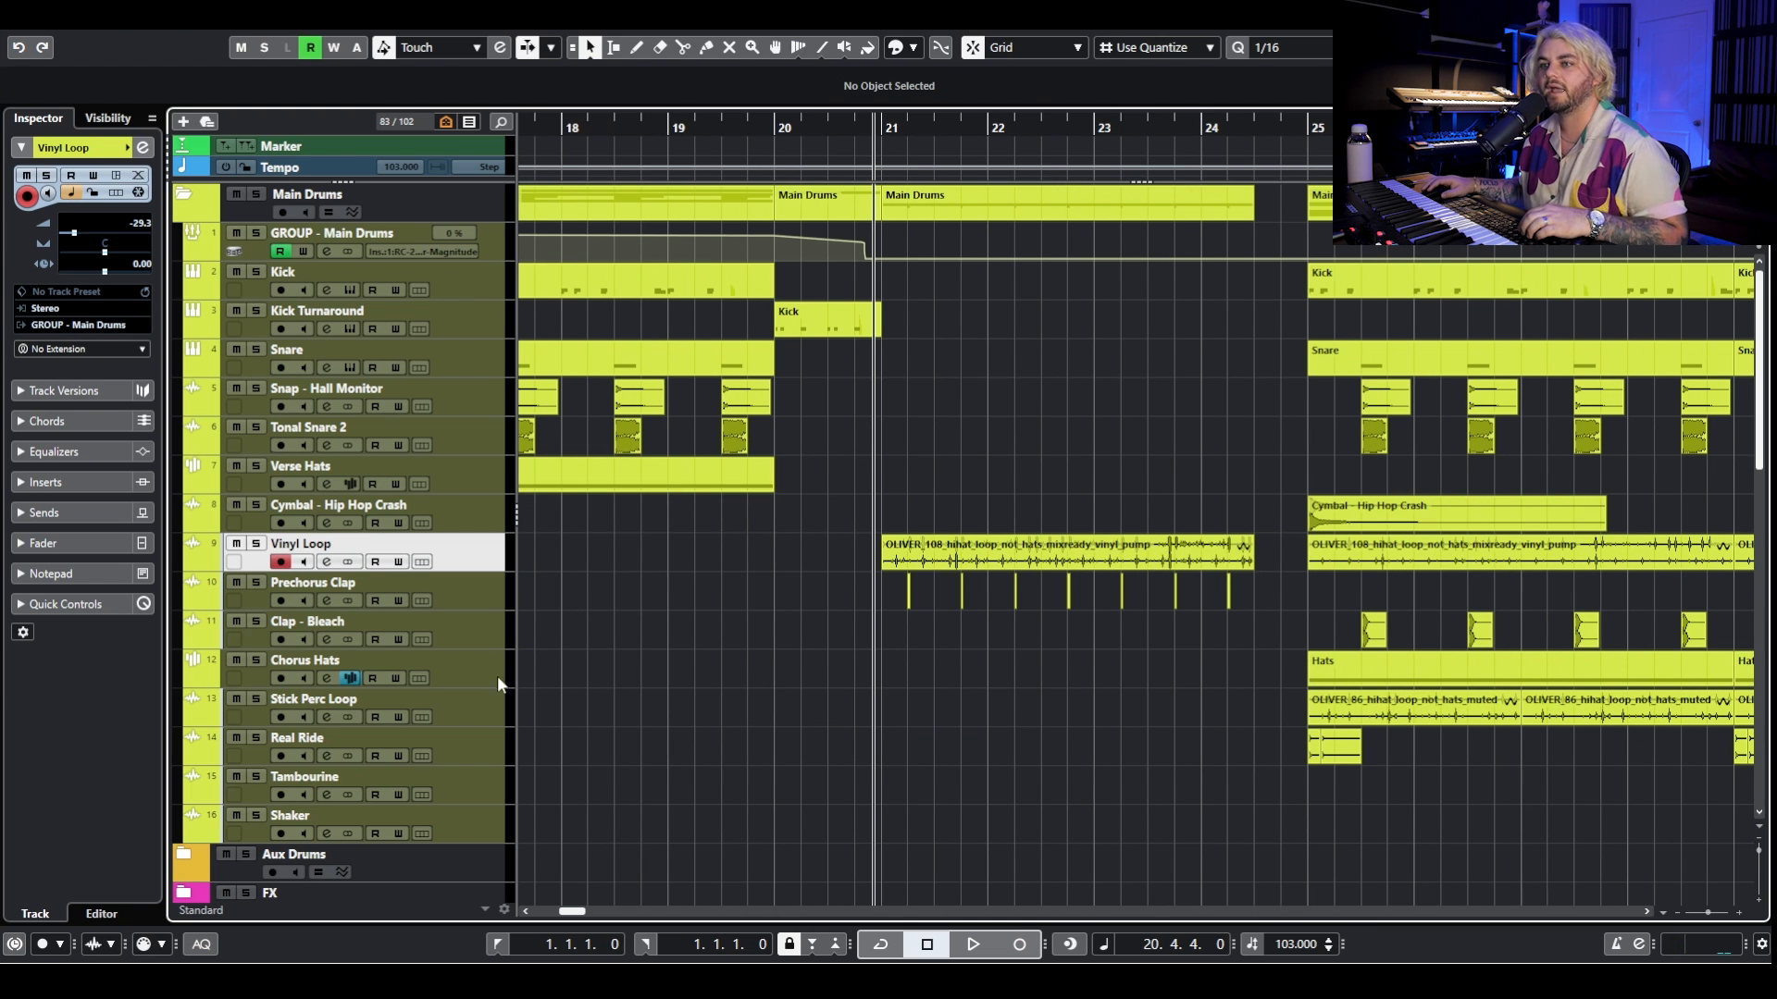
pyautogui.scroll(10, 967, 639)
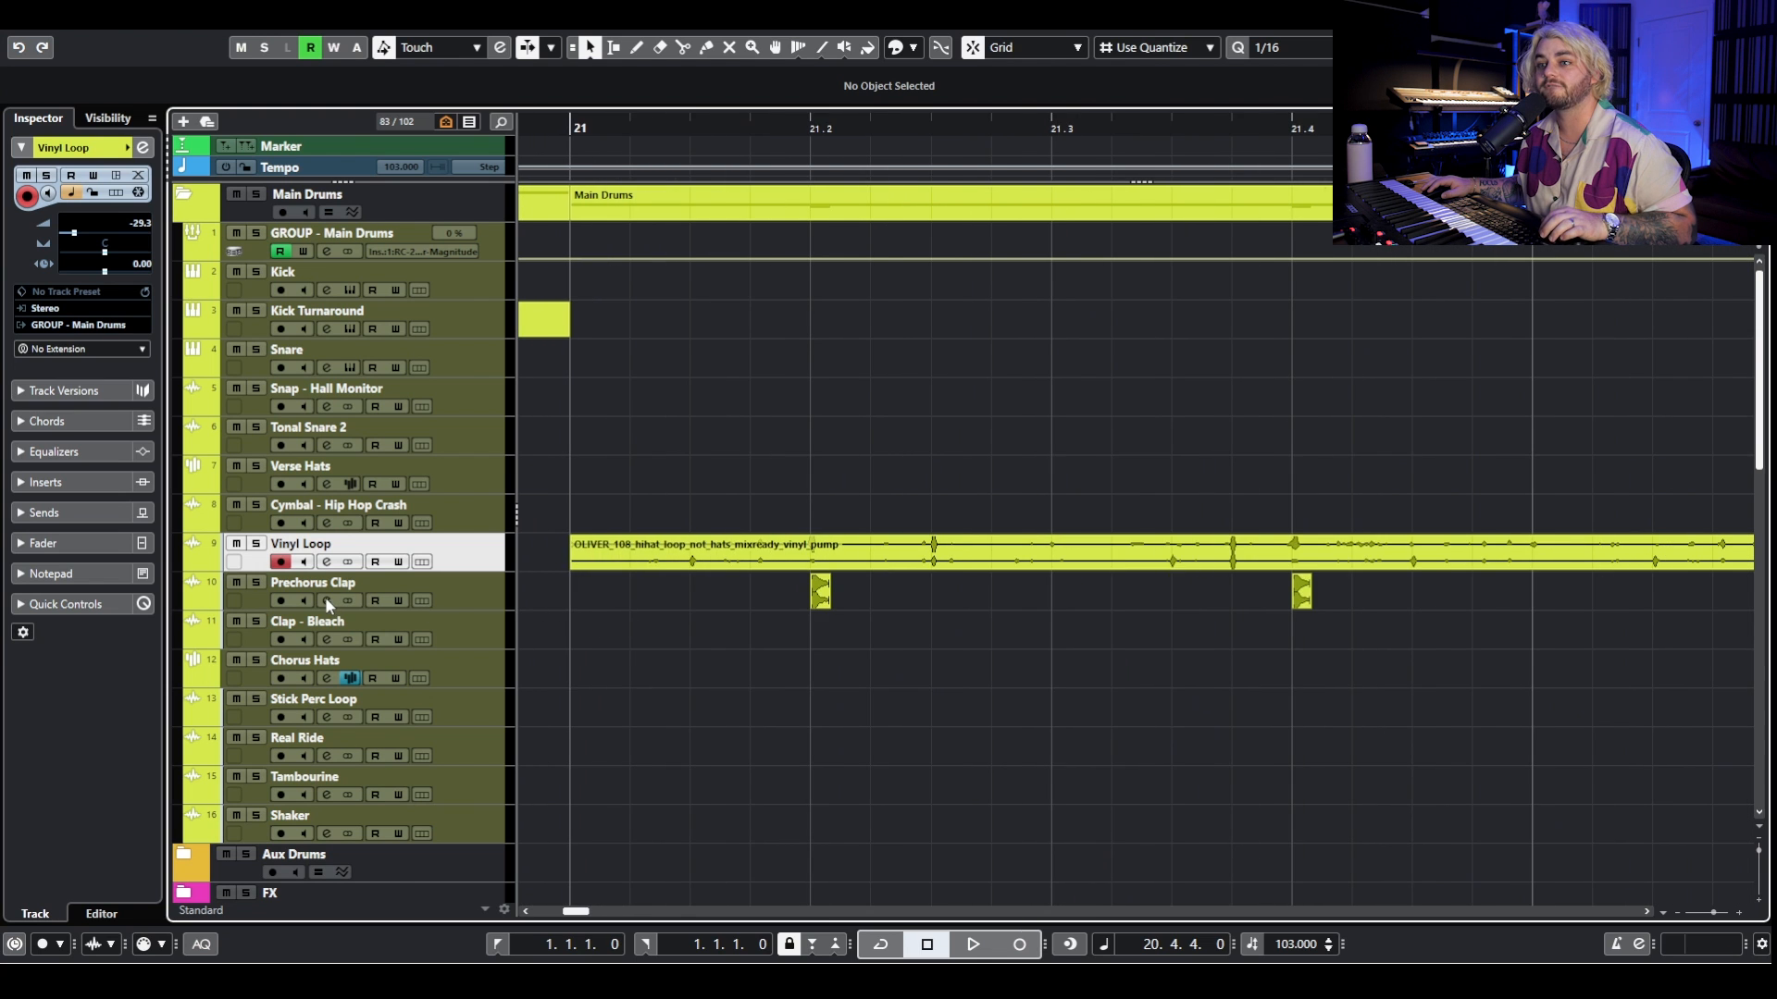
pyautogui.click(325, 600)
pyautogui.click(325, 600)
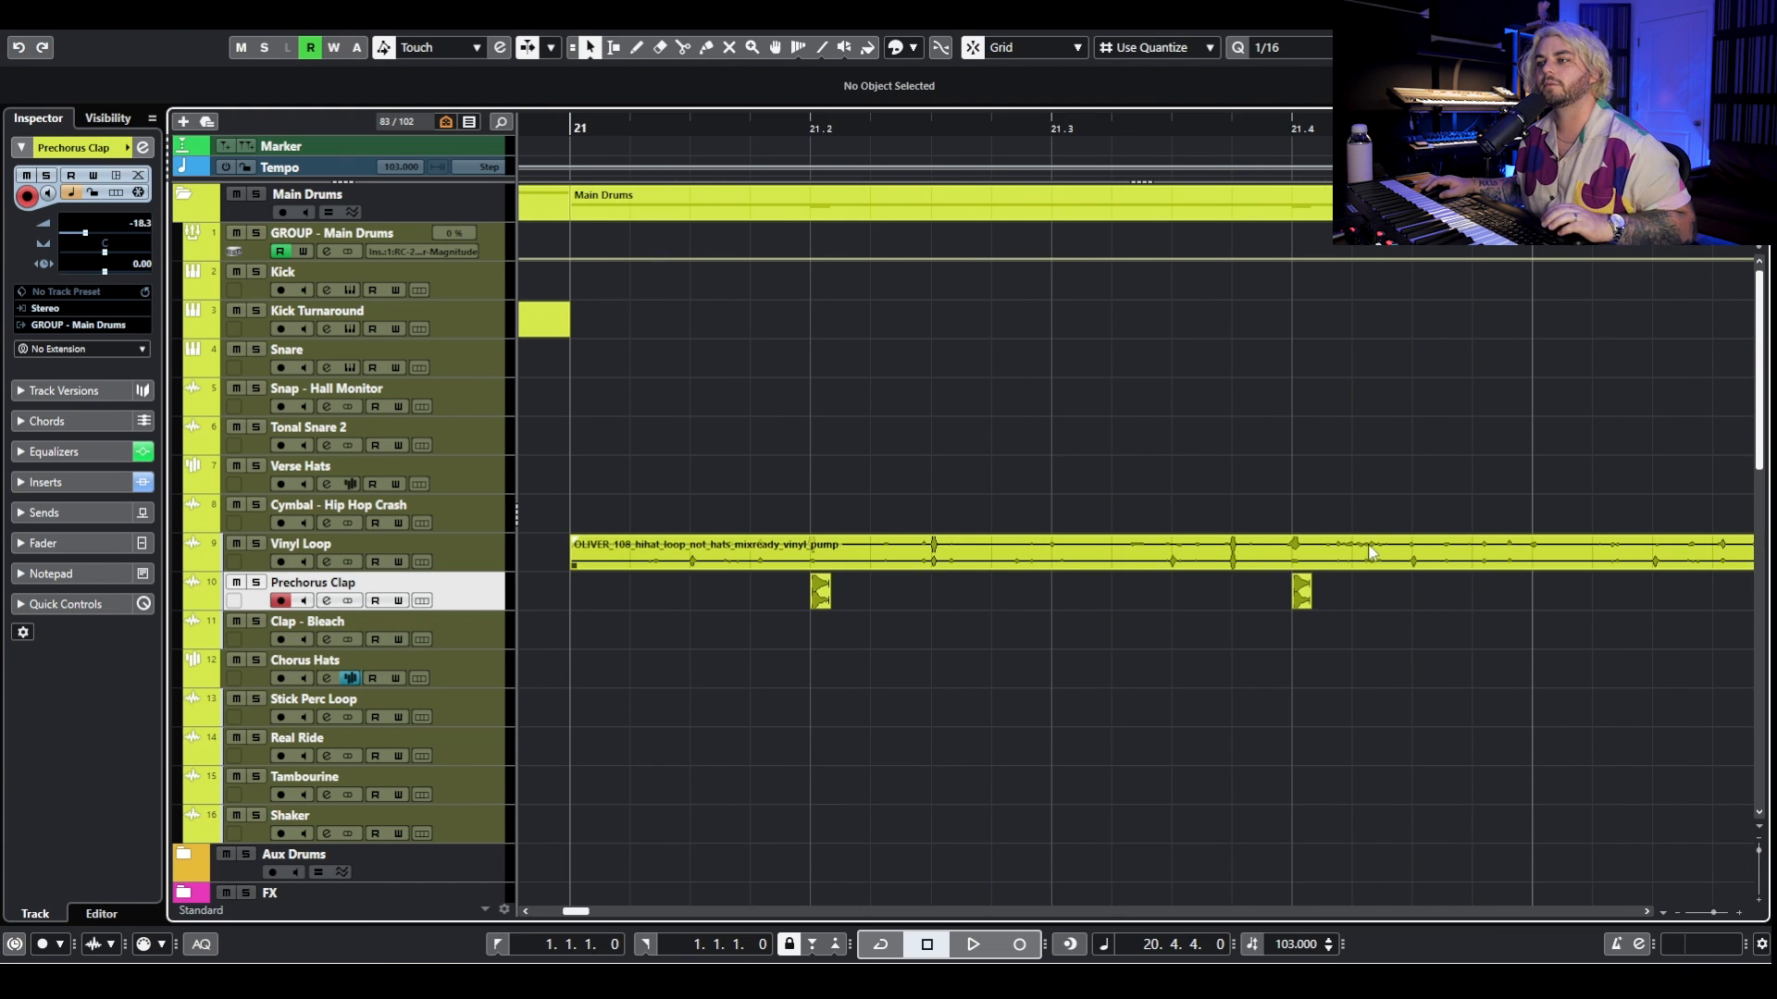
# Play from the end of bar 20 through the prechorus into bar 25, reviewing the drum, bass and synth tracks.
pyautogui.scroll(-8, 1360, 563)
pyautogui.press('space')
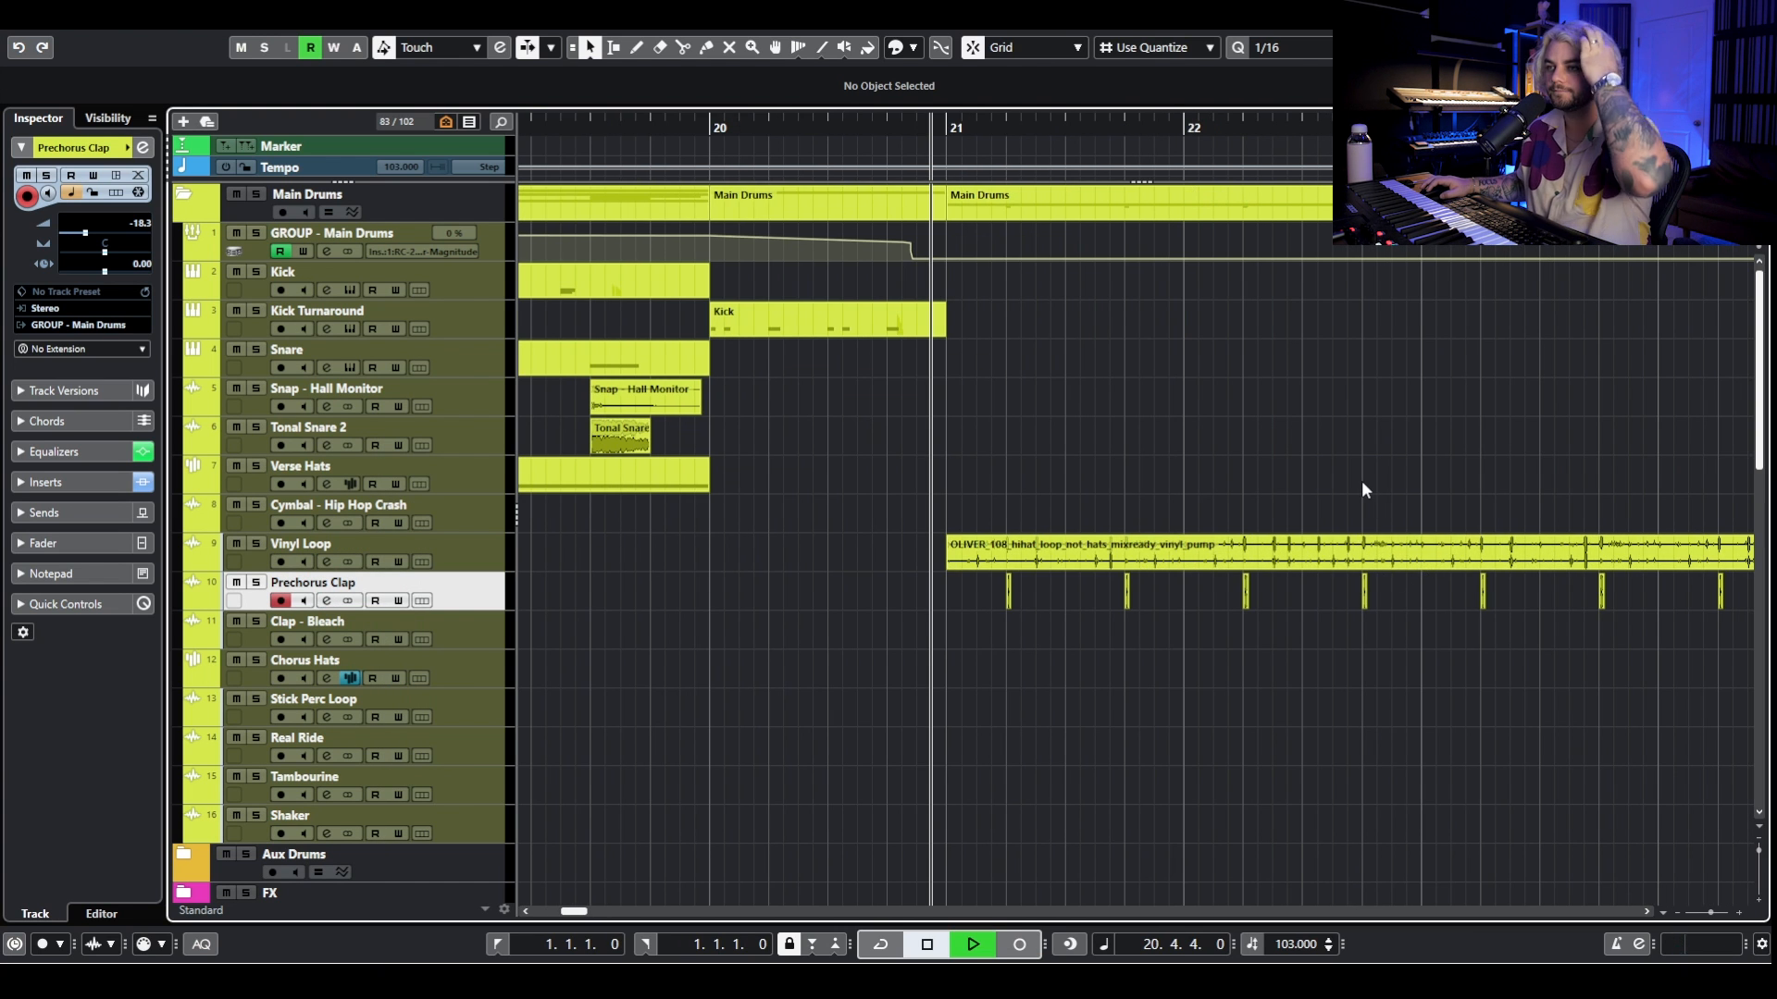
pyautogui.scroll(-2, 1350, 486)
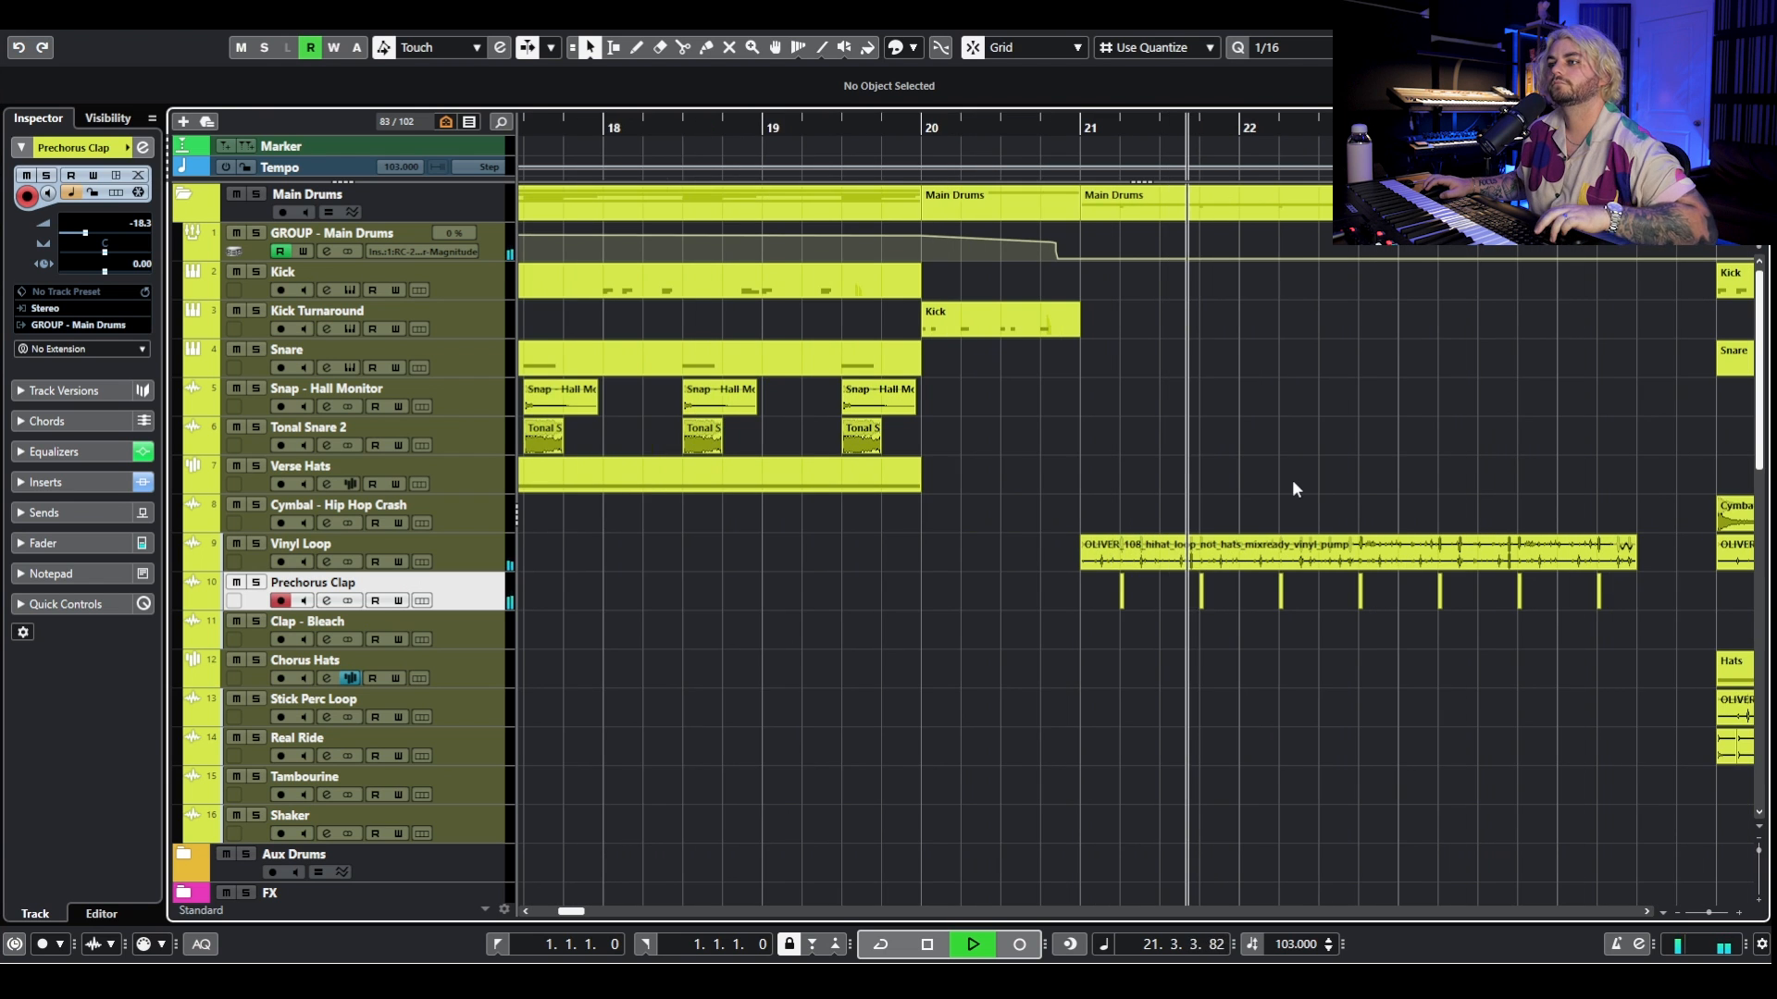
pyautogui.hscroll(3, 1291, 489)
pyautogui.hscroll(2, 1056, 501)
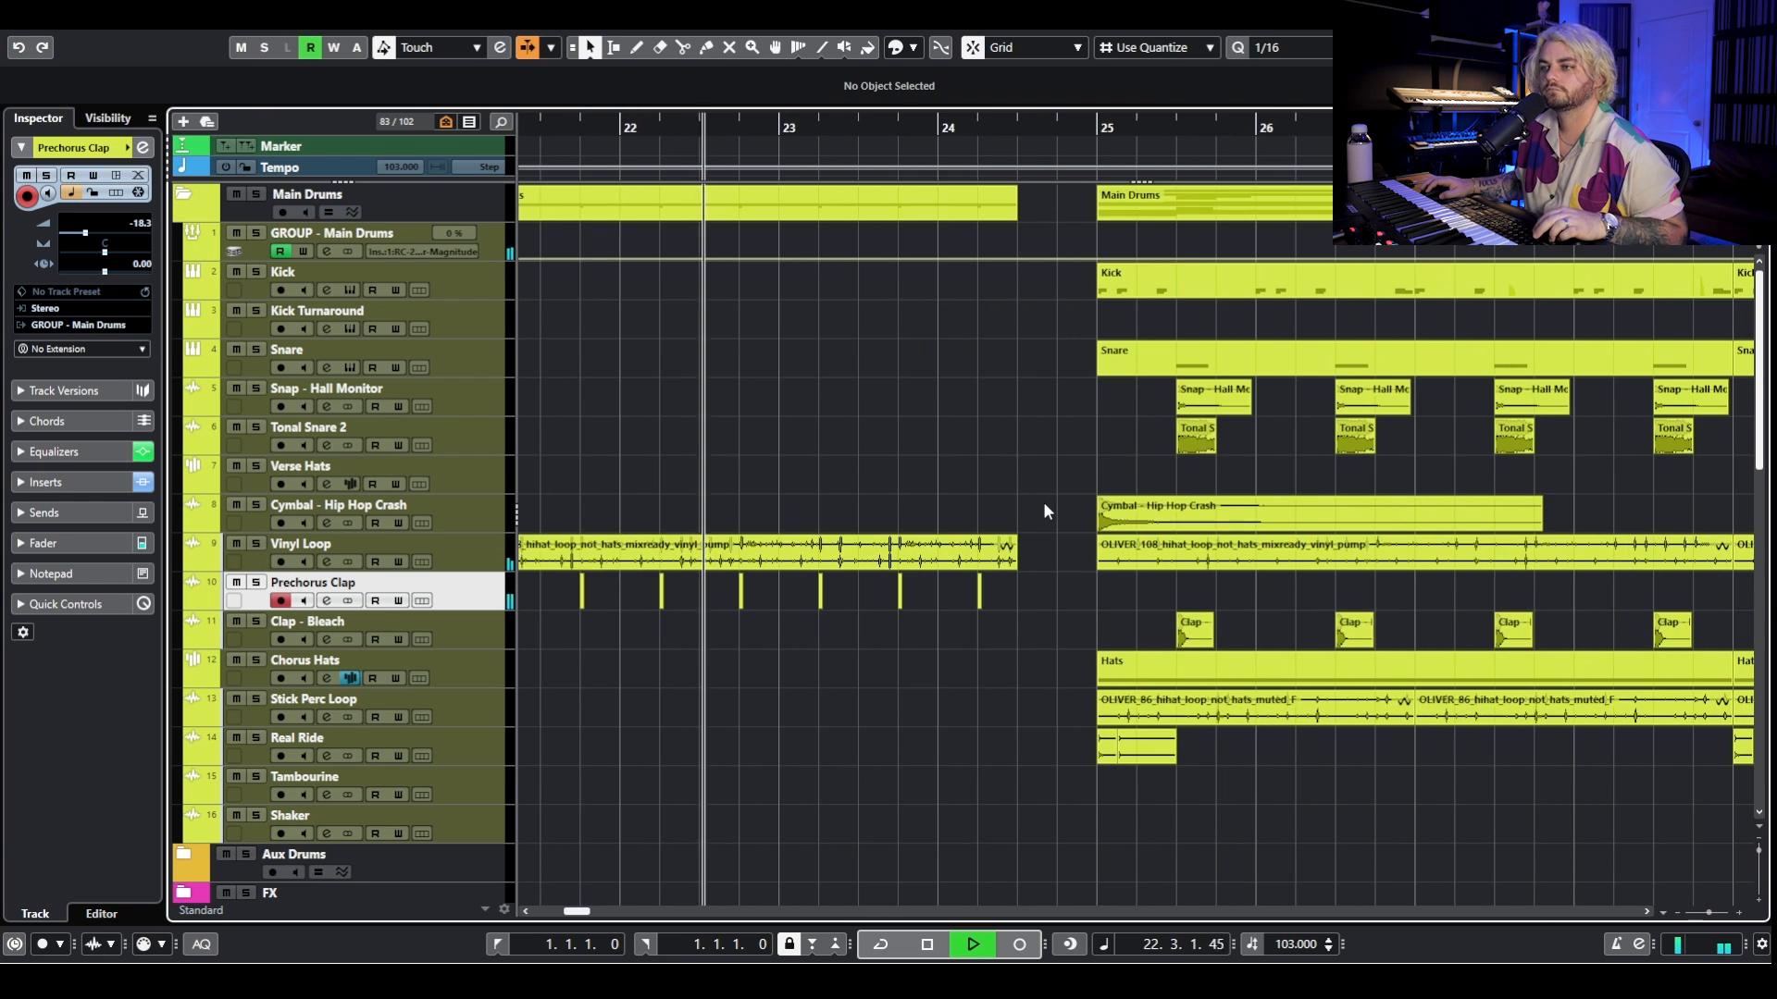
pyautogui.scroll(-1, 1035, 503)
pyautogui.hscroll(-2, 953, 474)
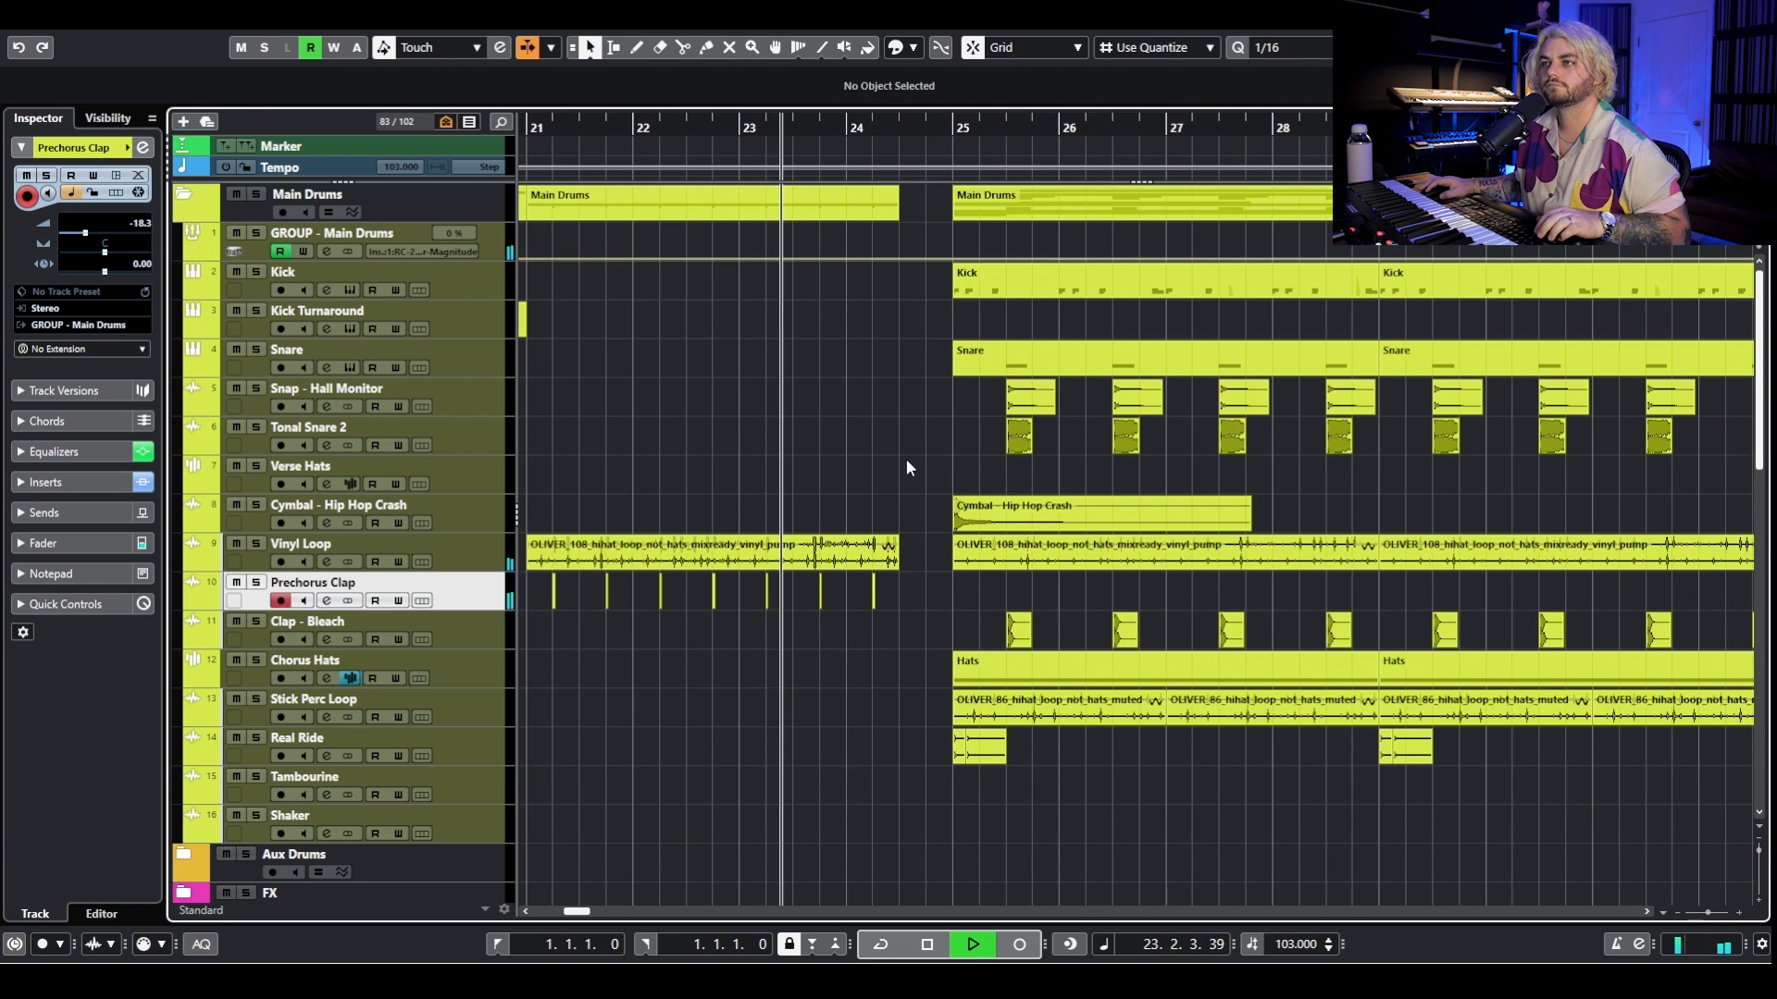
pyautogui.scroll(-2, 901, 452)
pyautogui.scroll(-5, 888, 435)
pyautogui.scroll(3, 896, 451)
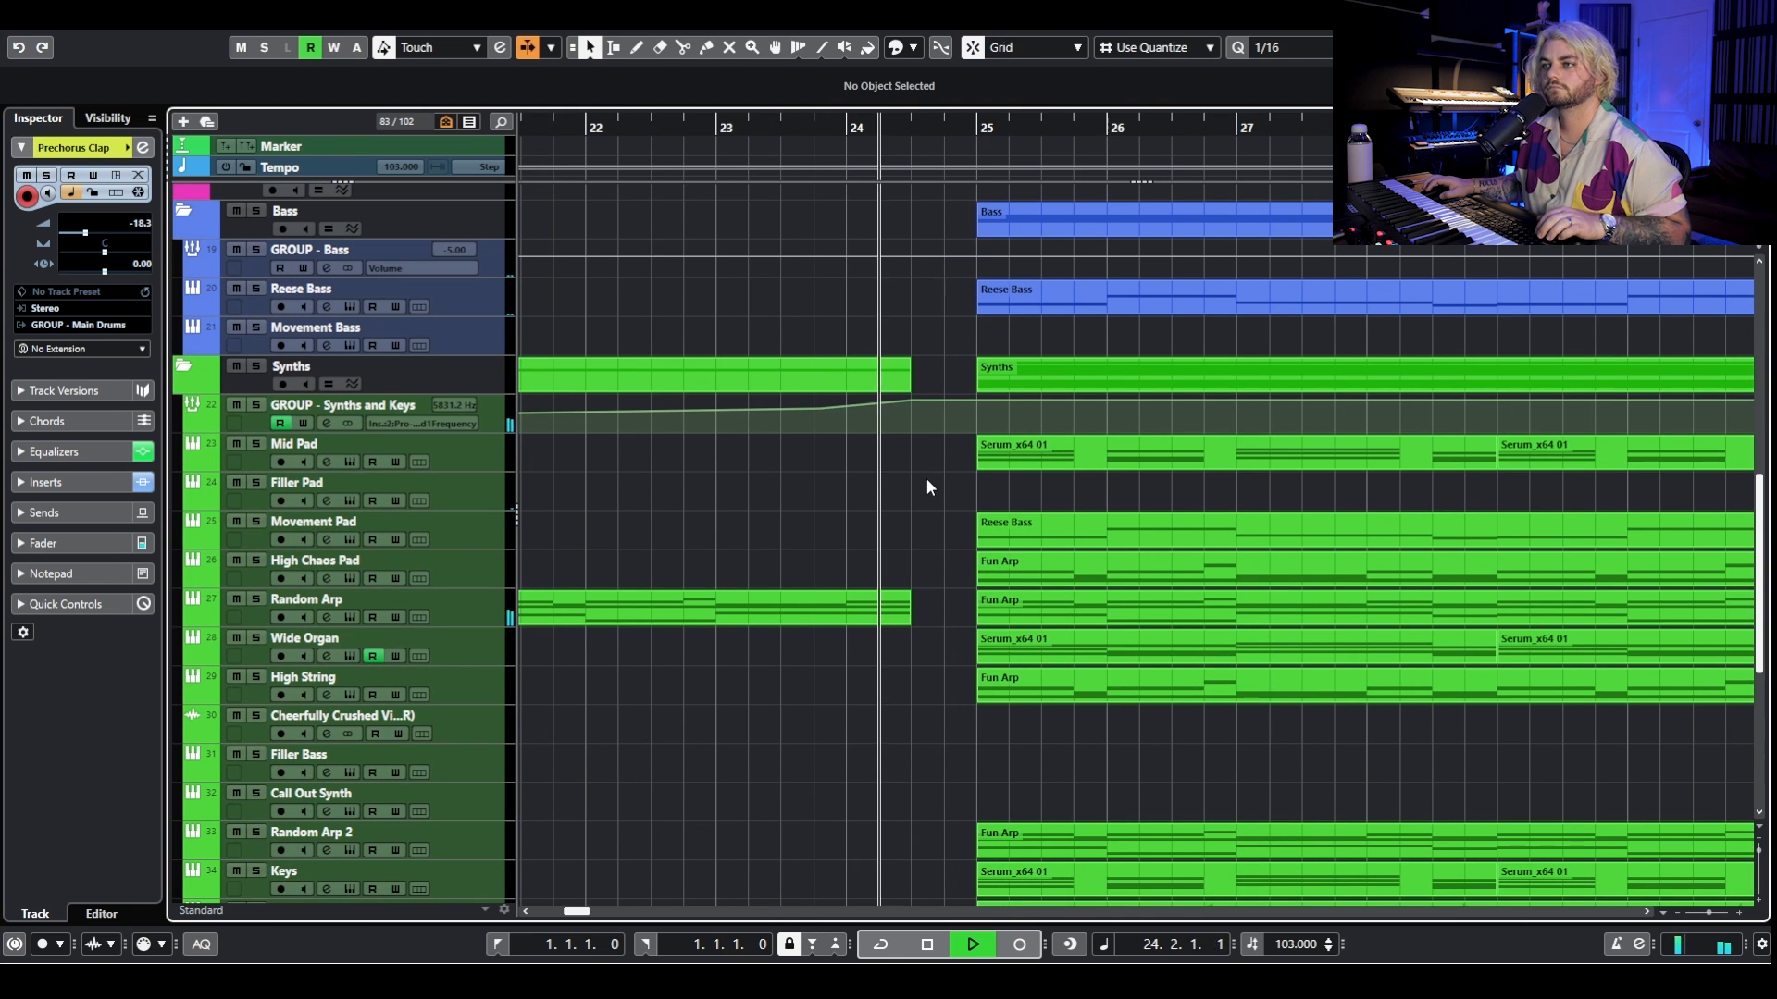
pyautogui.scroll(-3, 944, 477)
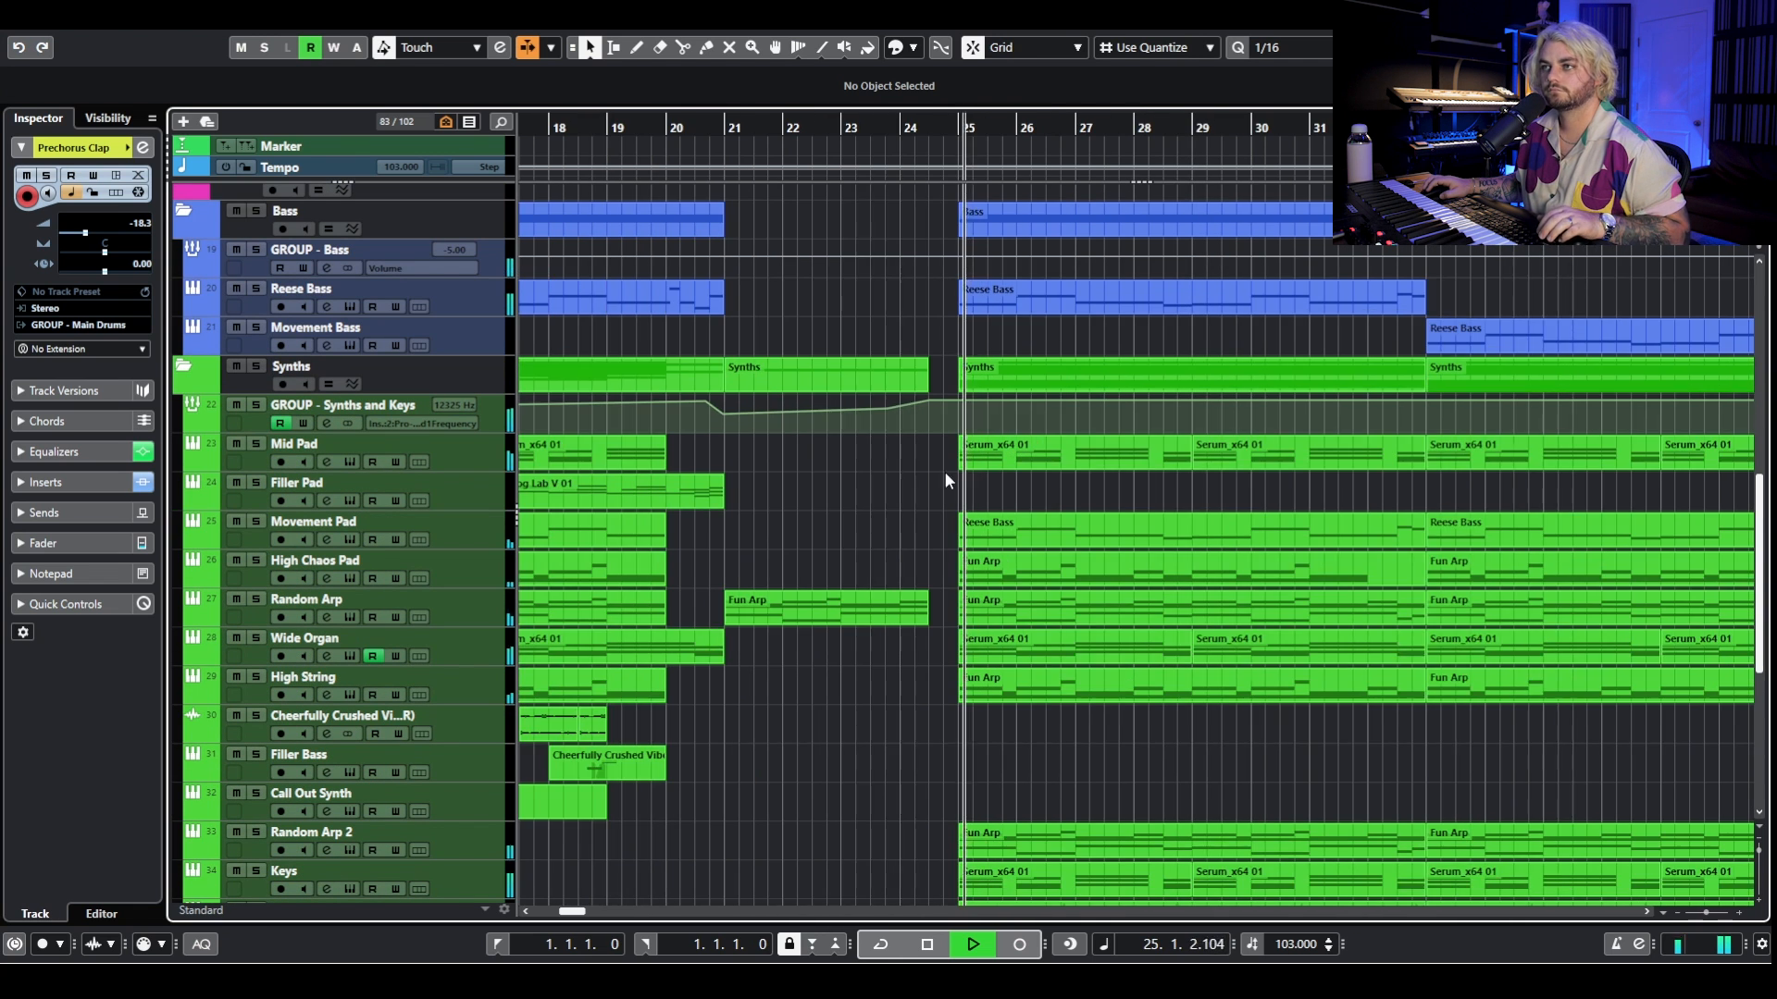
pyautogui.scroll(5, 944, 441)
pyautogui.press('space')
# Solo the Main Drums folder and place the playback cursor at bar 25, the start of the chorus.
pyautogui.hscroll(4, 824, 448)
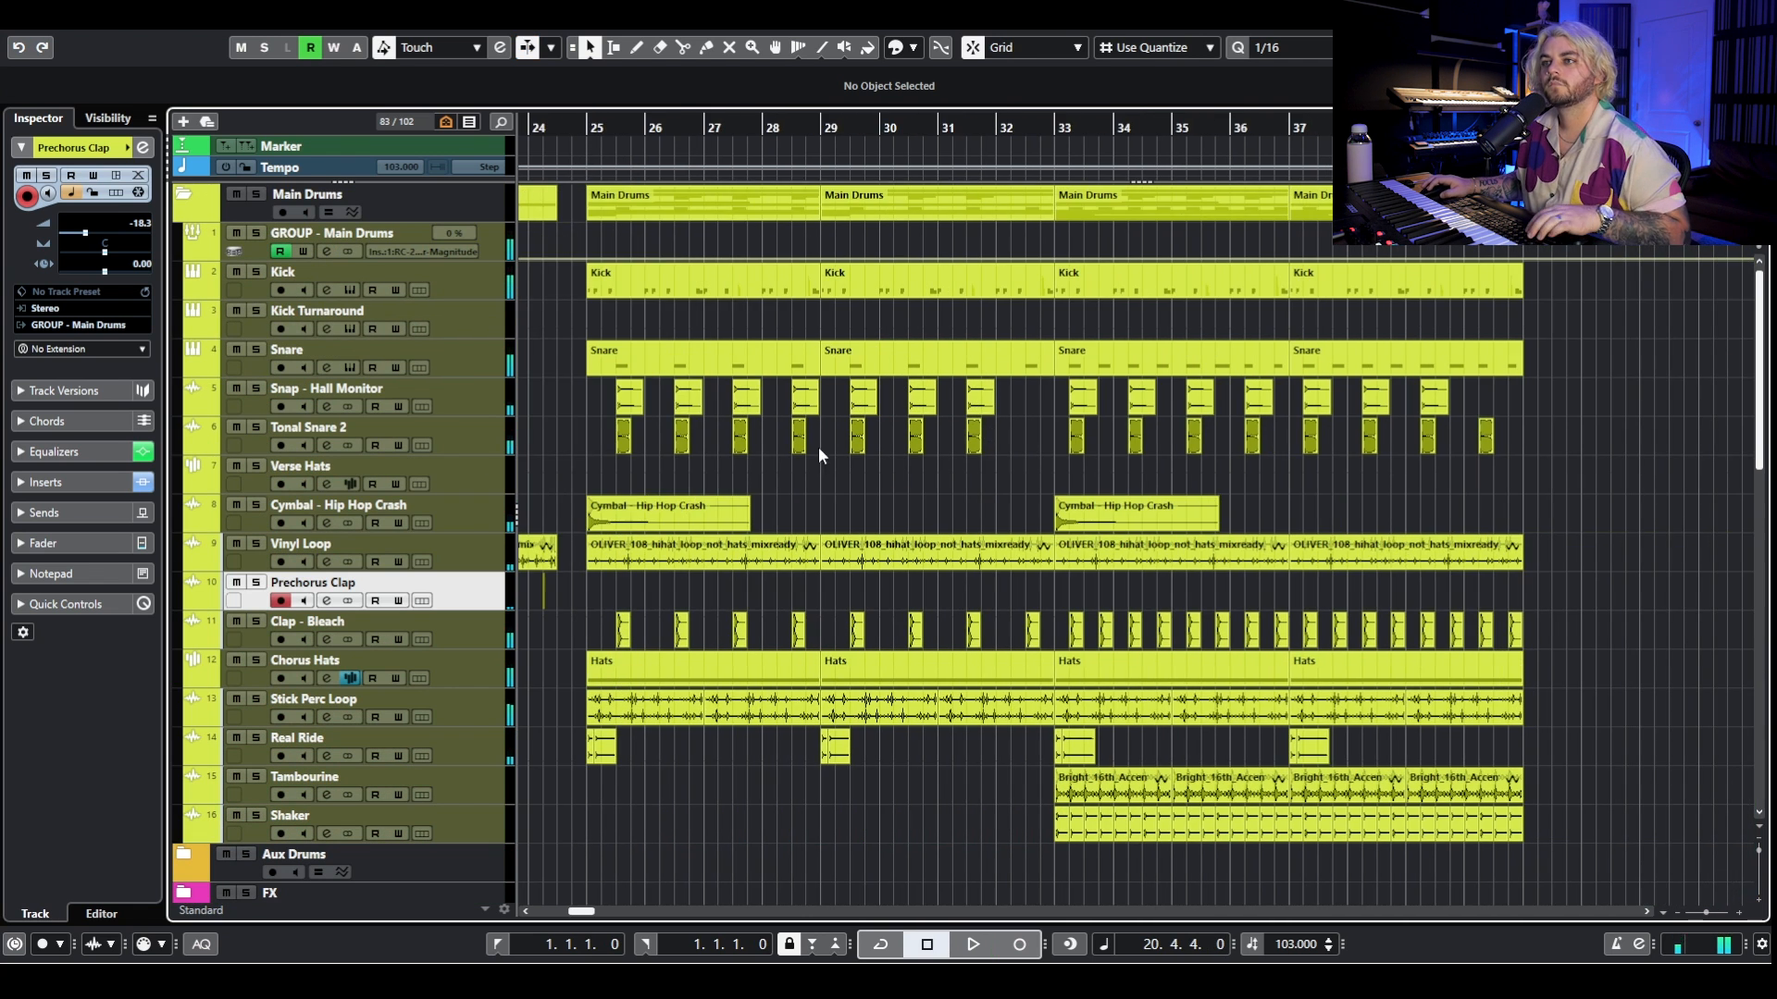
pyautogui.click(255, 193)
pyautogui.scroll(3, 750, 363)
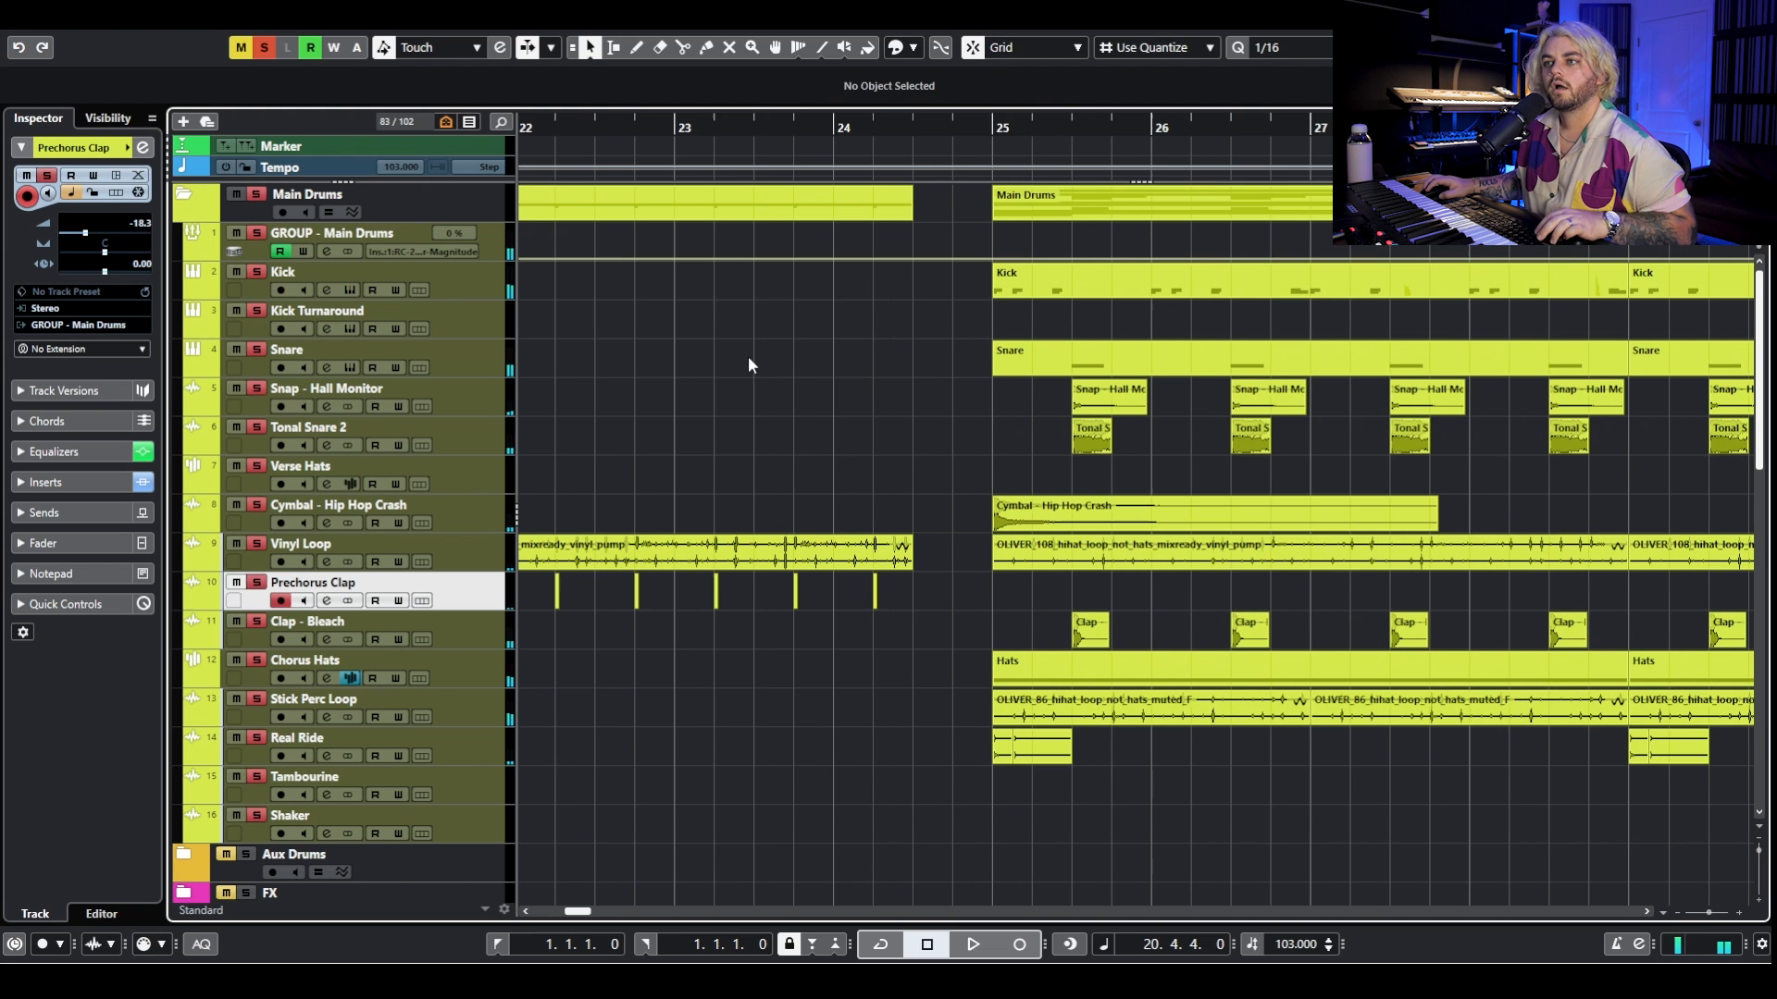
pyautogui.click(1001, 114)
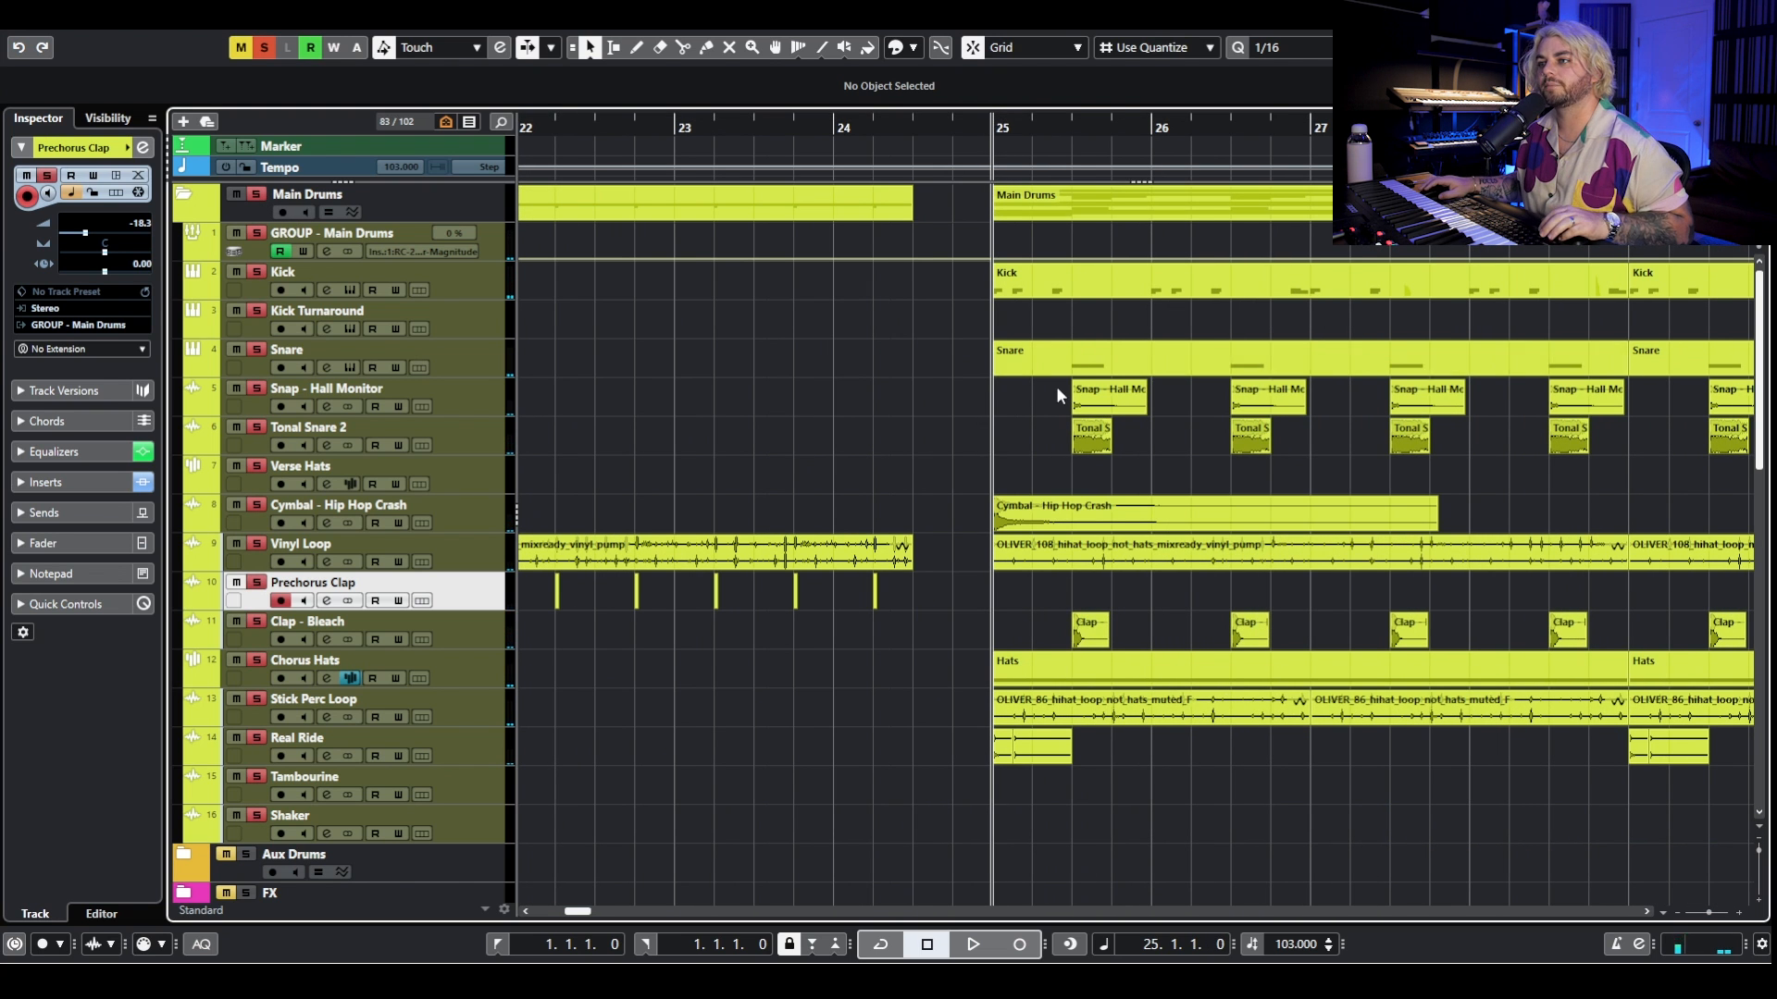
pyautogui.scroll(-4, 992, 404)
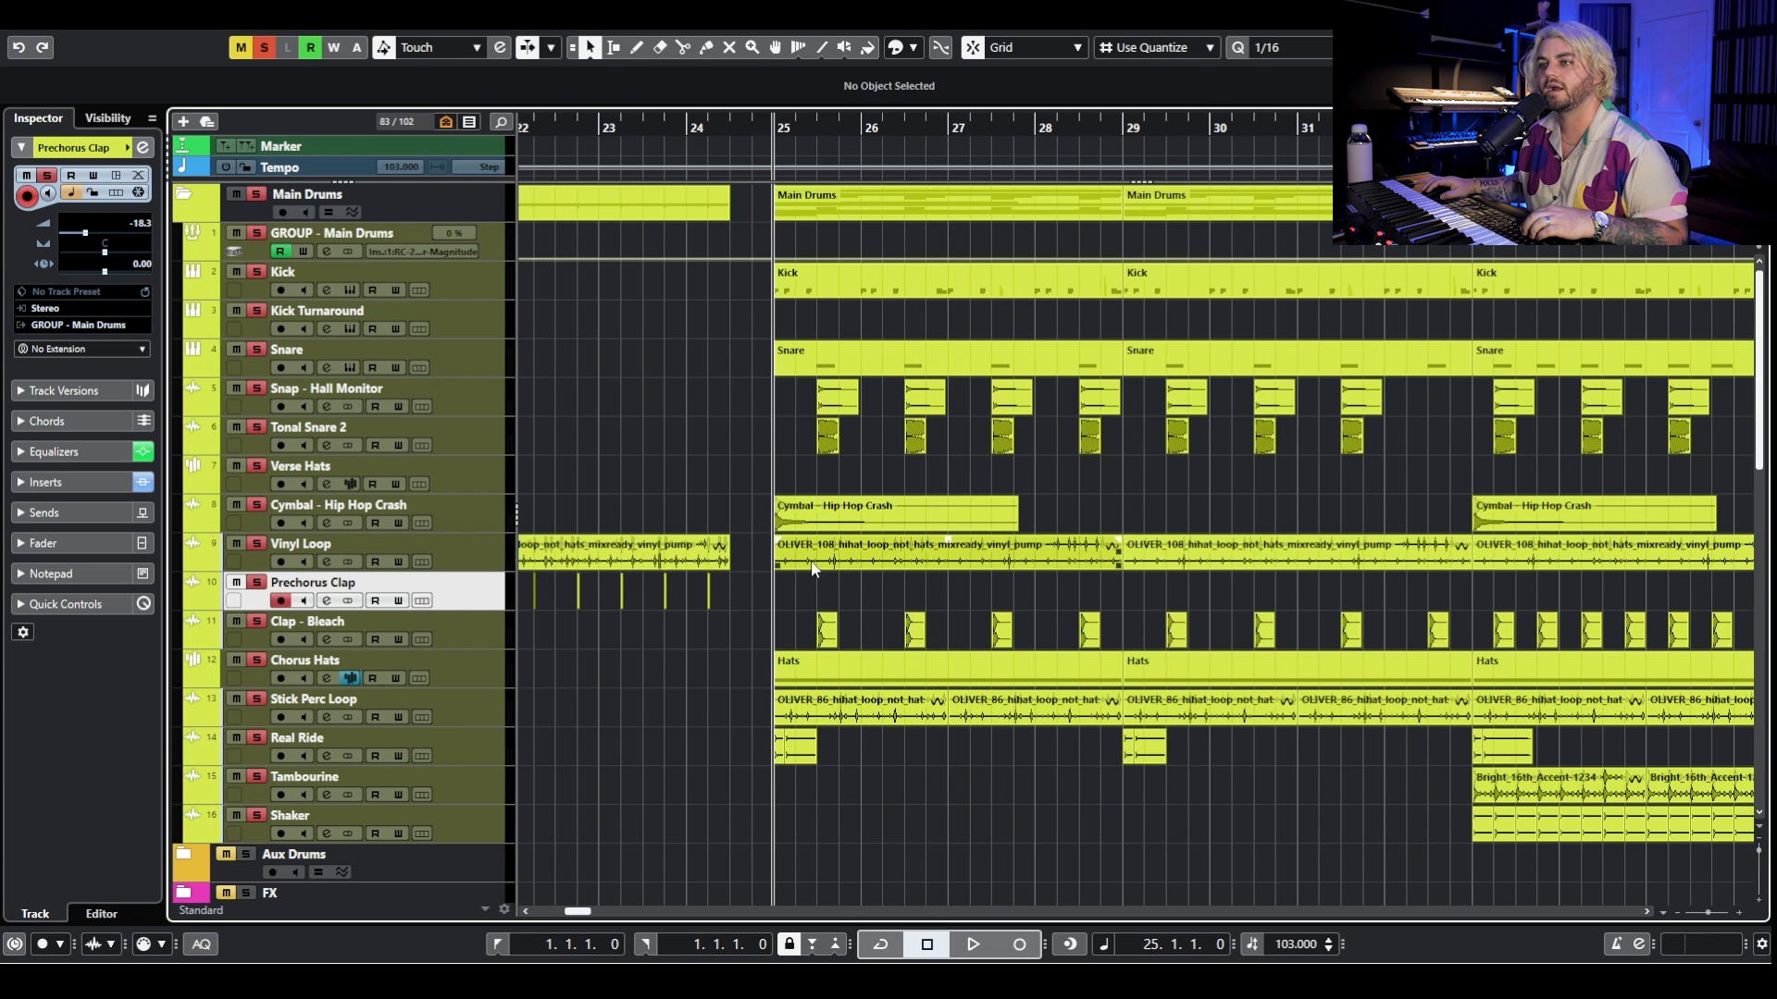
# Clear all solos, audition Vinyl Loop in solo from bar 25 with Stick Perc Loop added, and unsolo Stick Perc Loop.
pyautogui.click(268, 48)
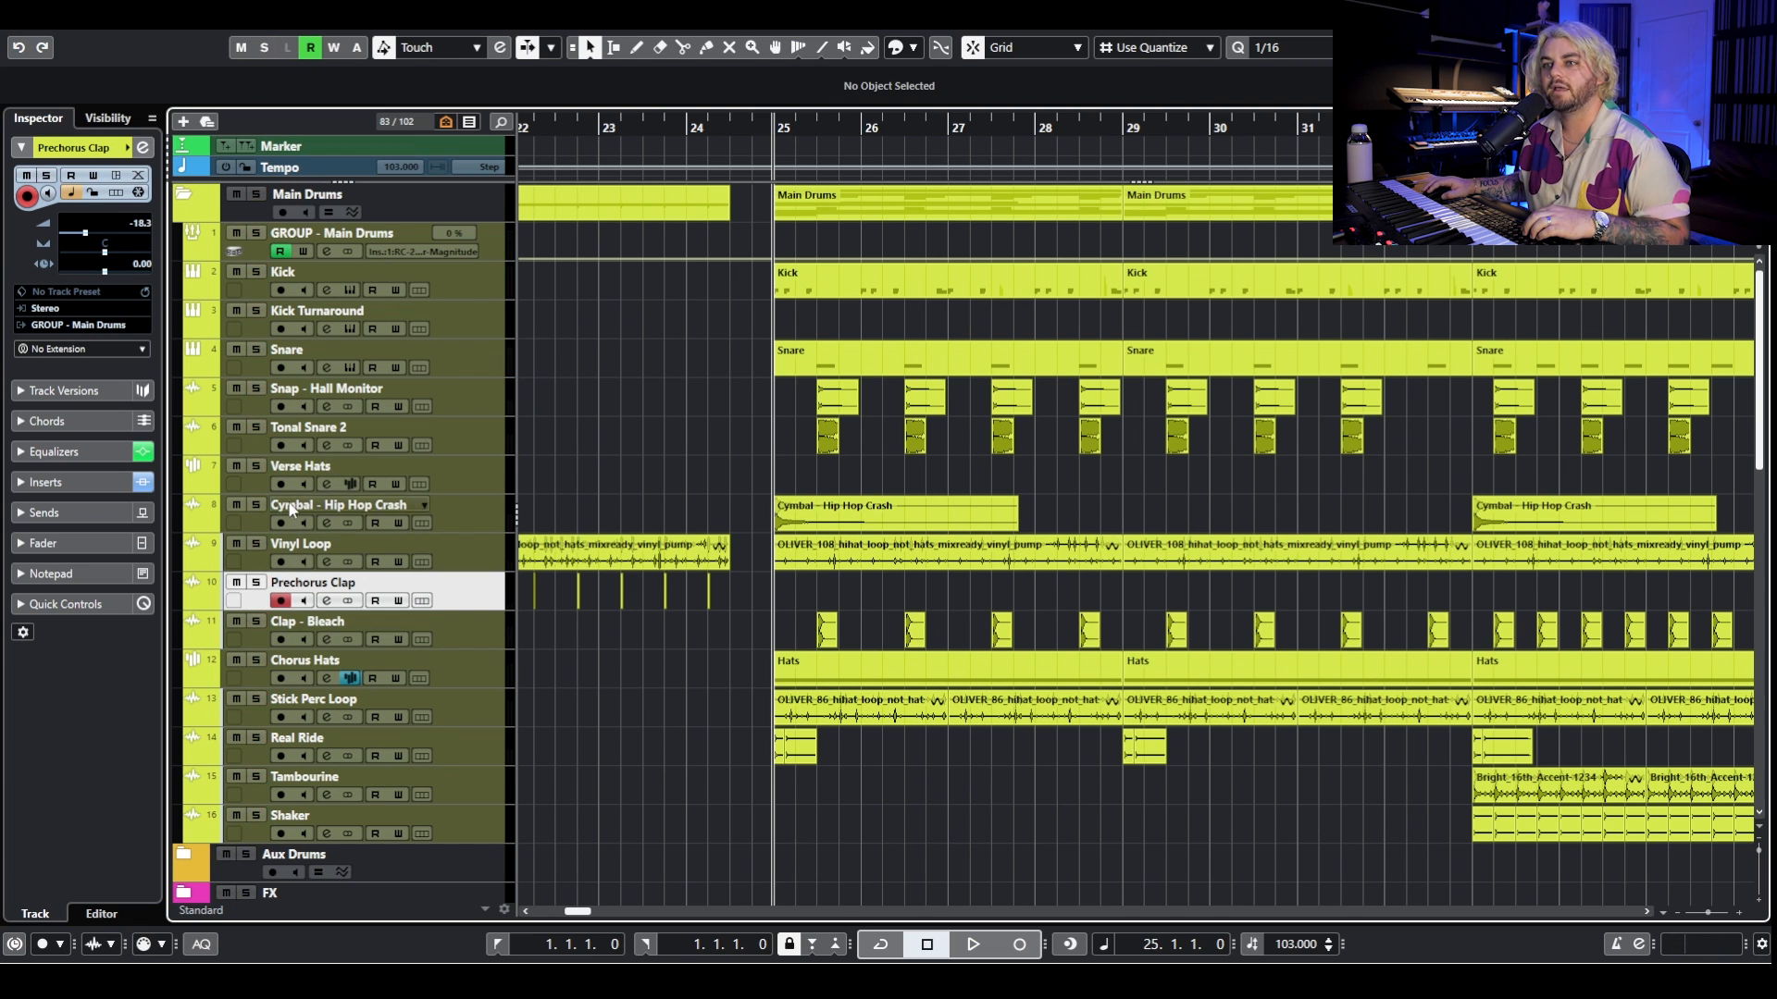
pyautogui.click(254, 544)
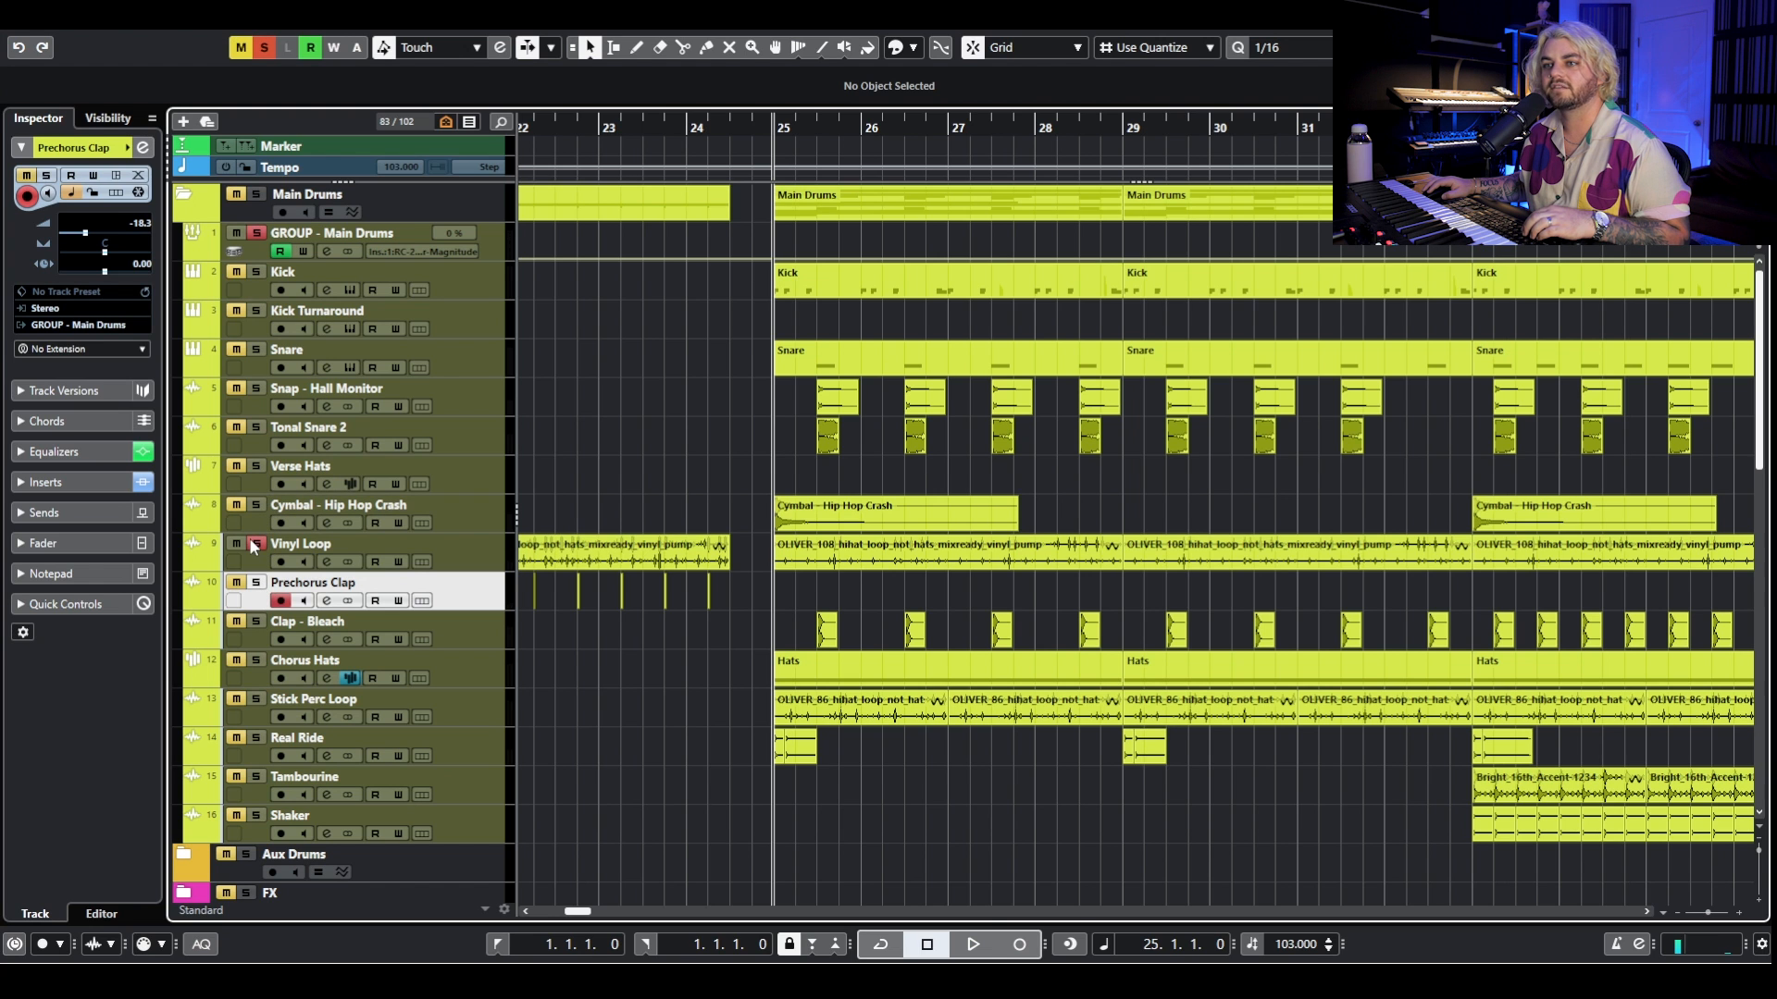
pyautogui.press('space')
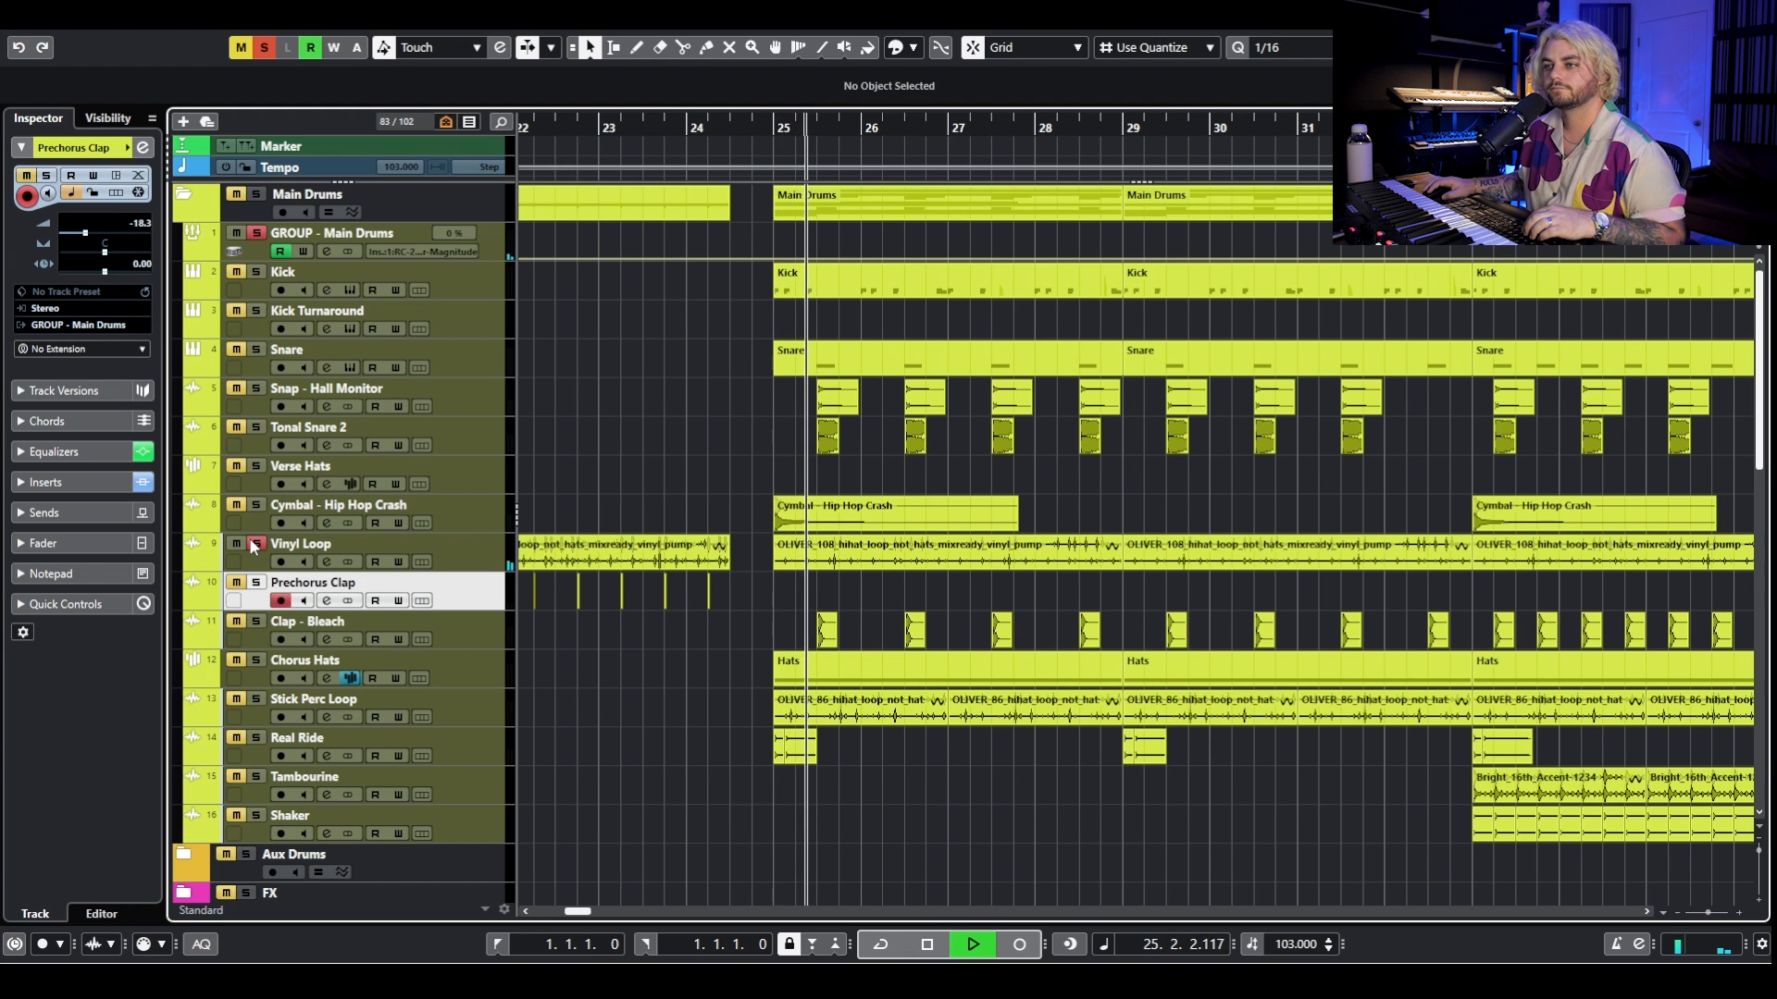
pyautogui.click(257, 699)
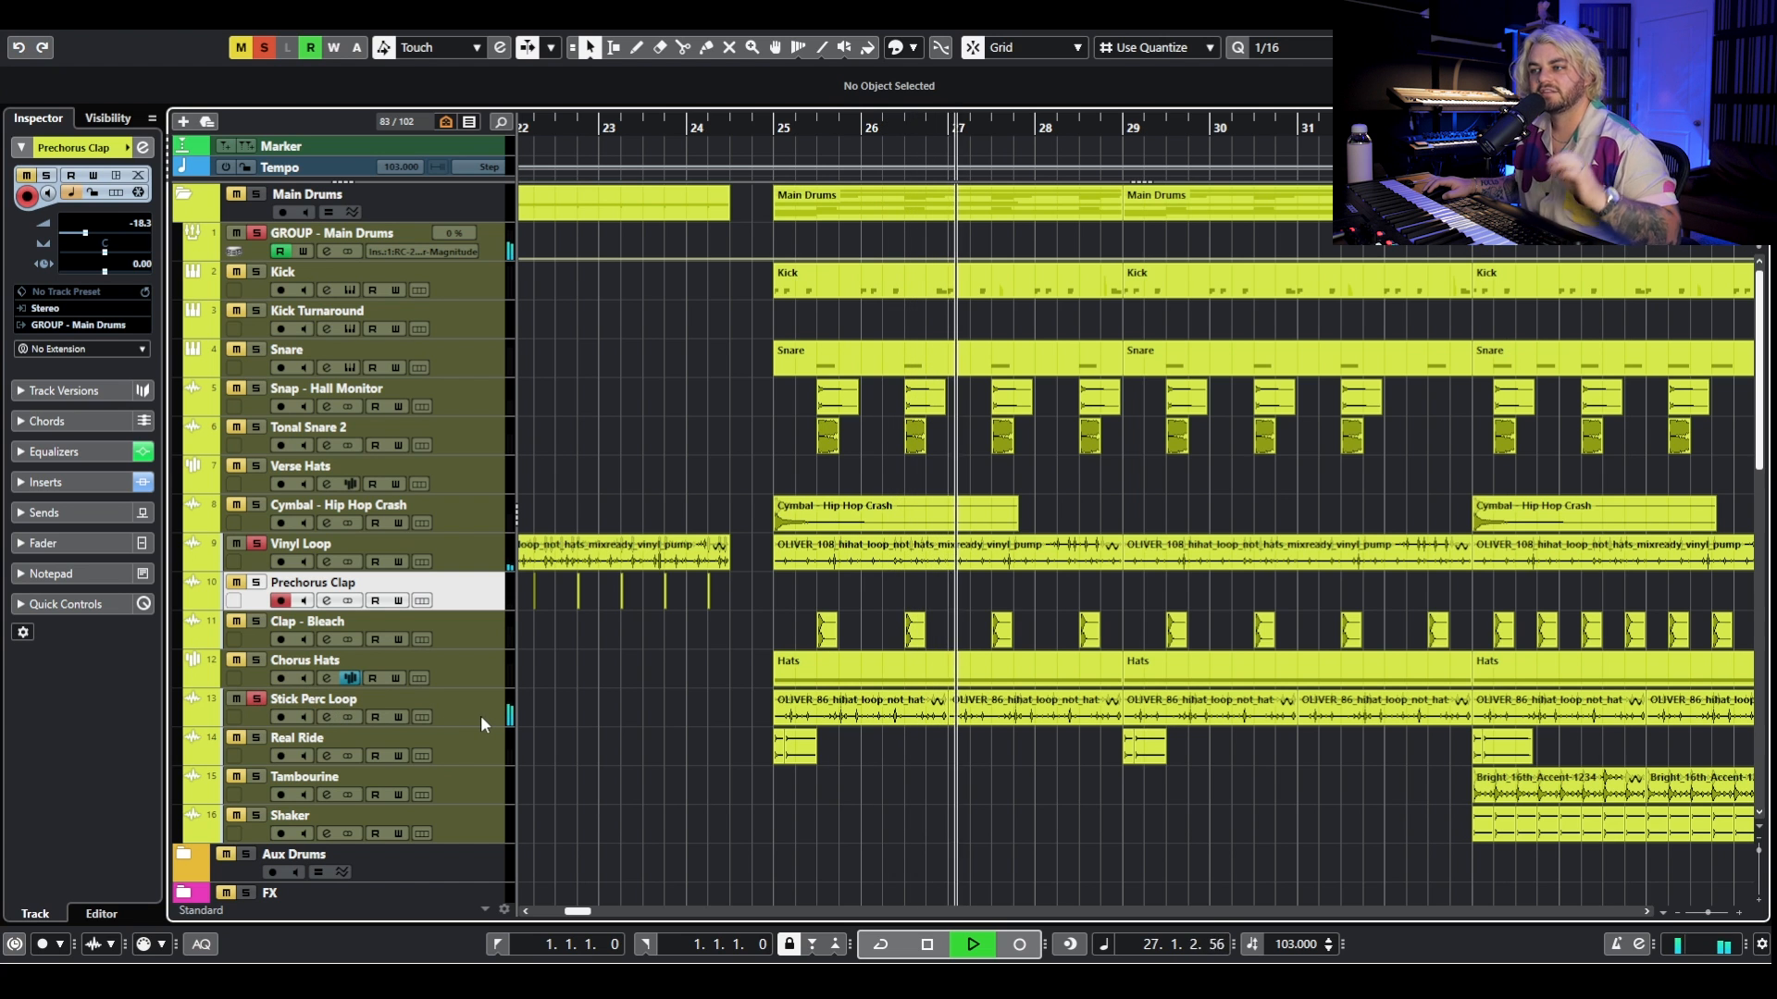
pyautogui.press('space')
pyautogui.click(255, 700)
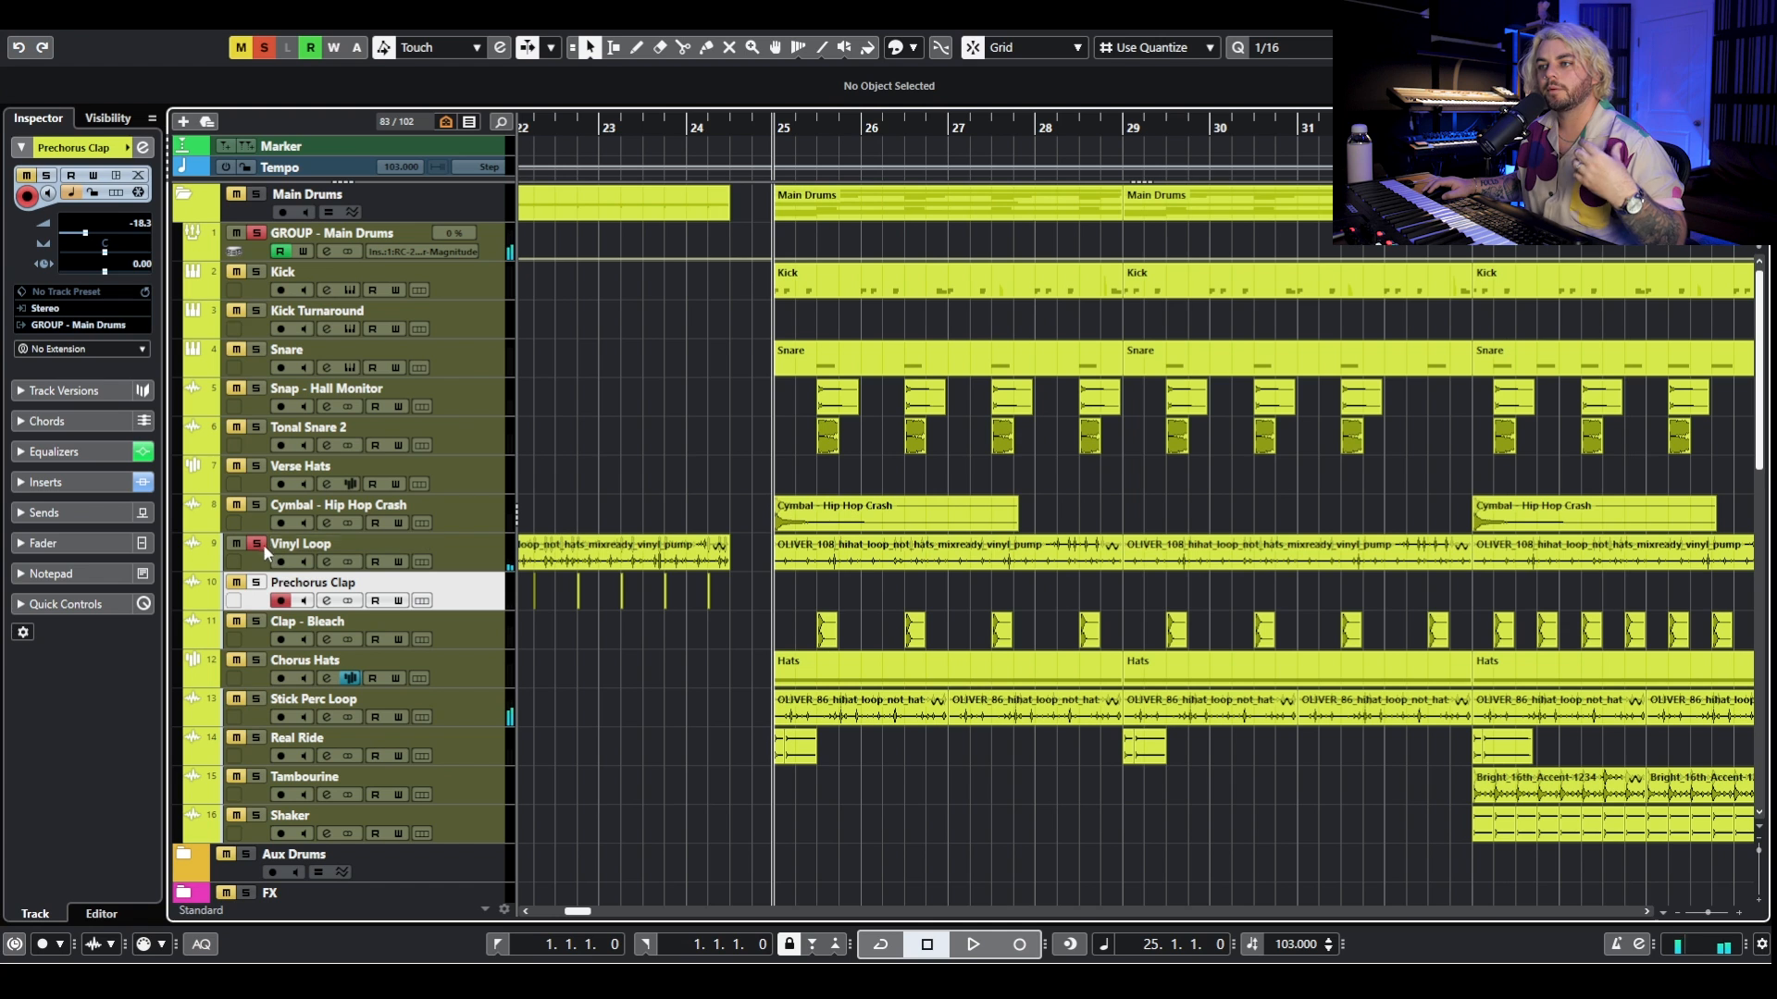
# Unsolo Vinyl Loop, then solo and select Clap - Bleach and audition it from bar 25.
pyautogui.click(259, 543)
pyautogui.click(255, 621)
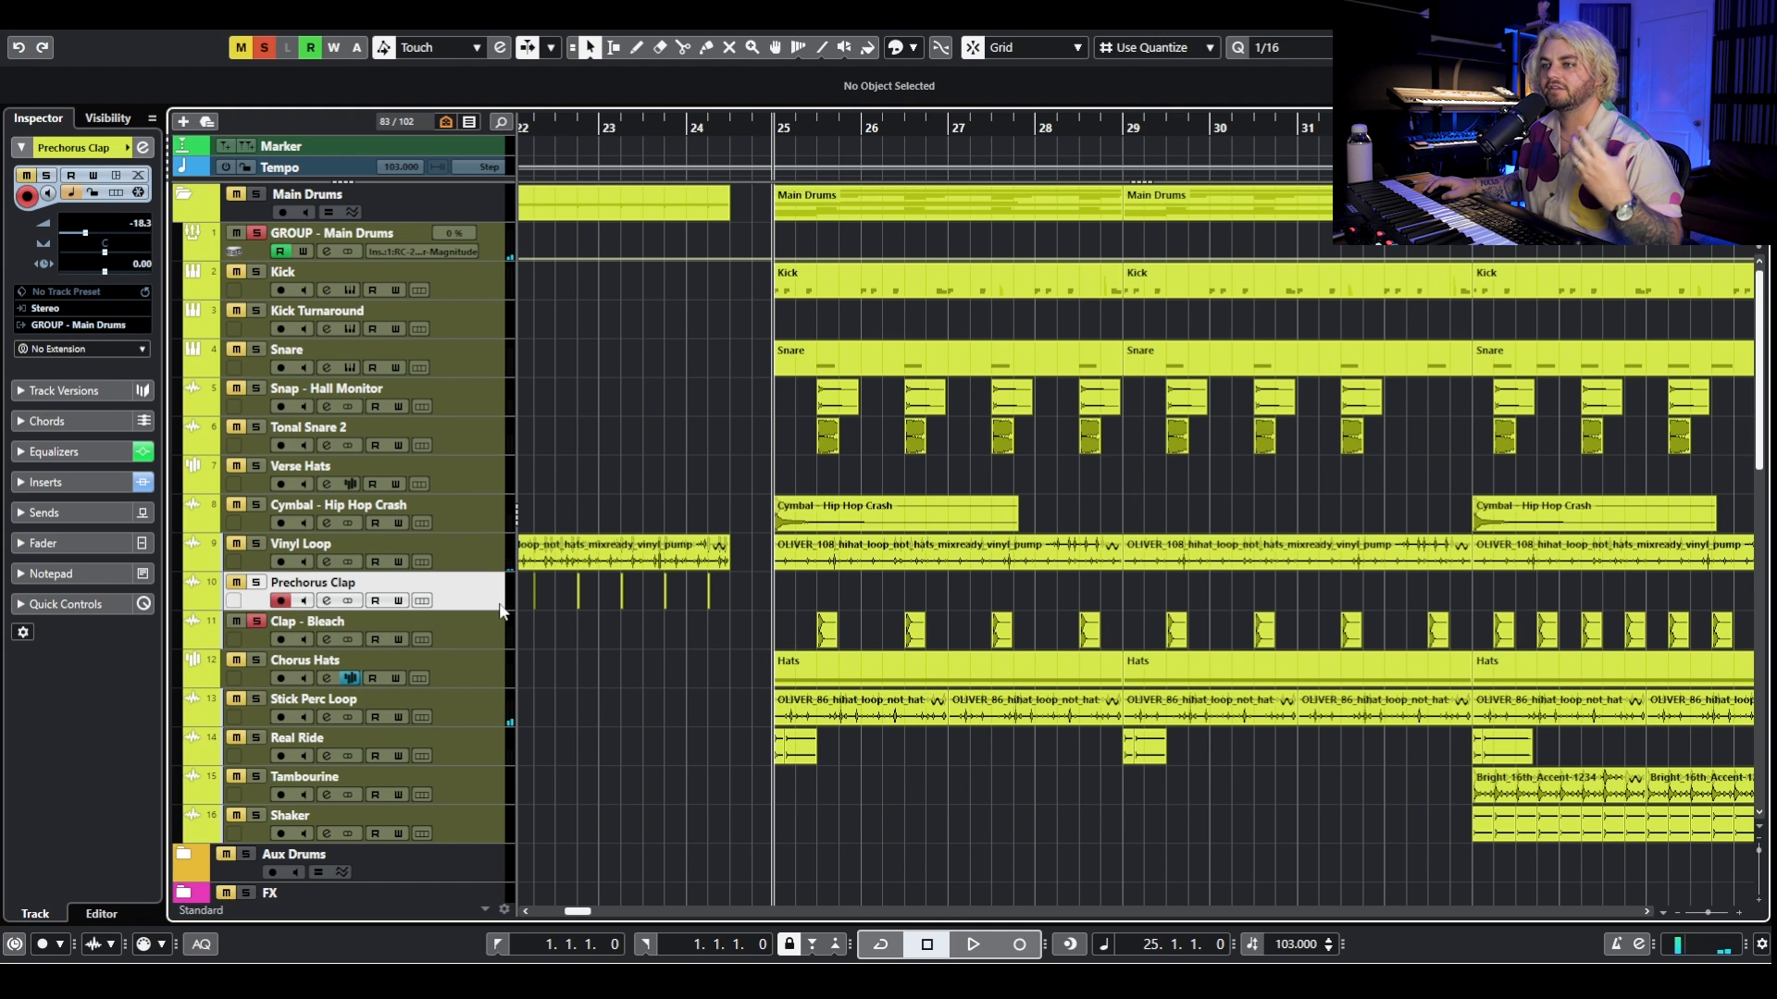
pyautogui.click(474, 638)
pyautogui.press('space')
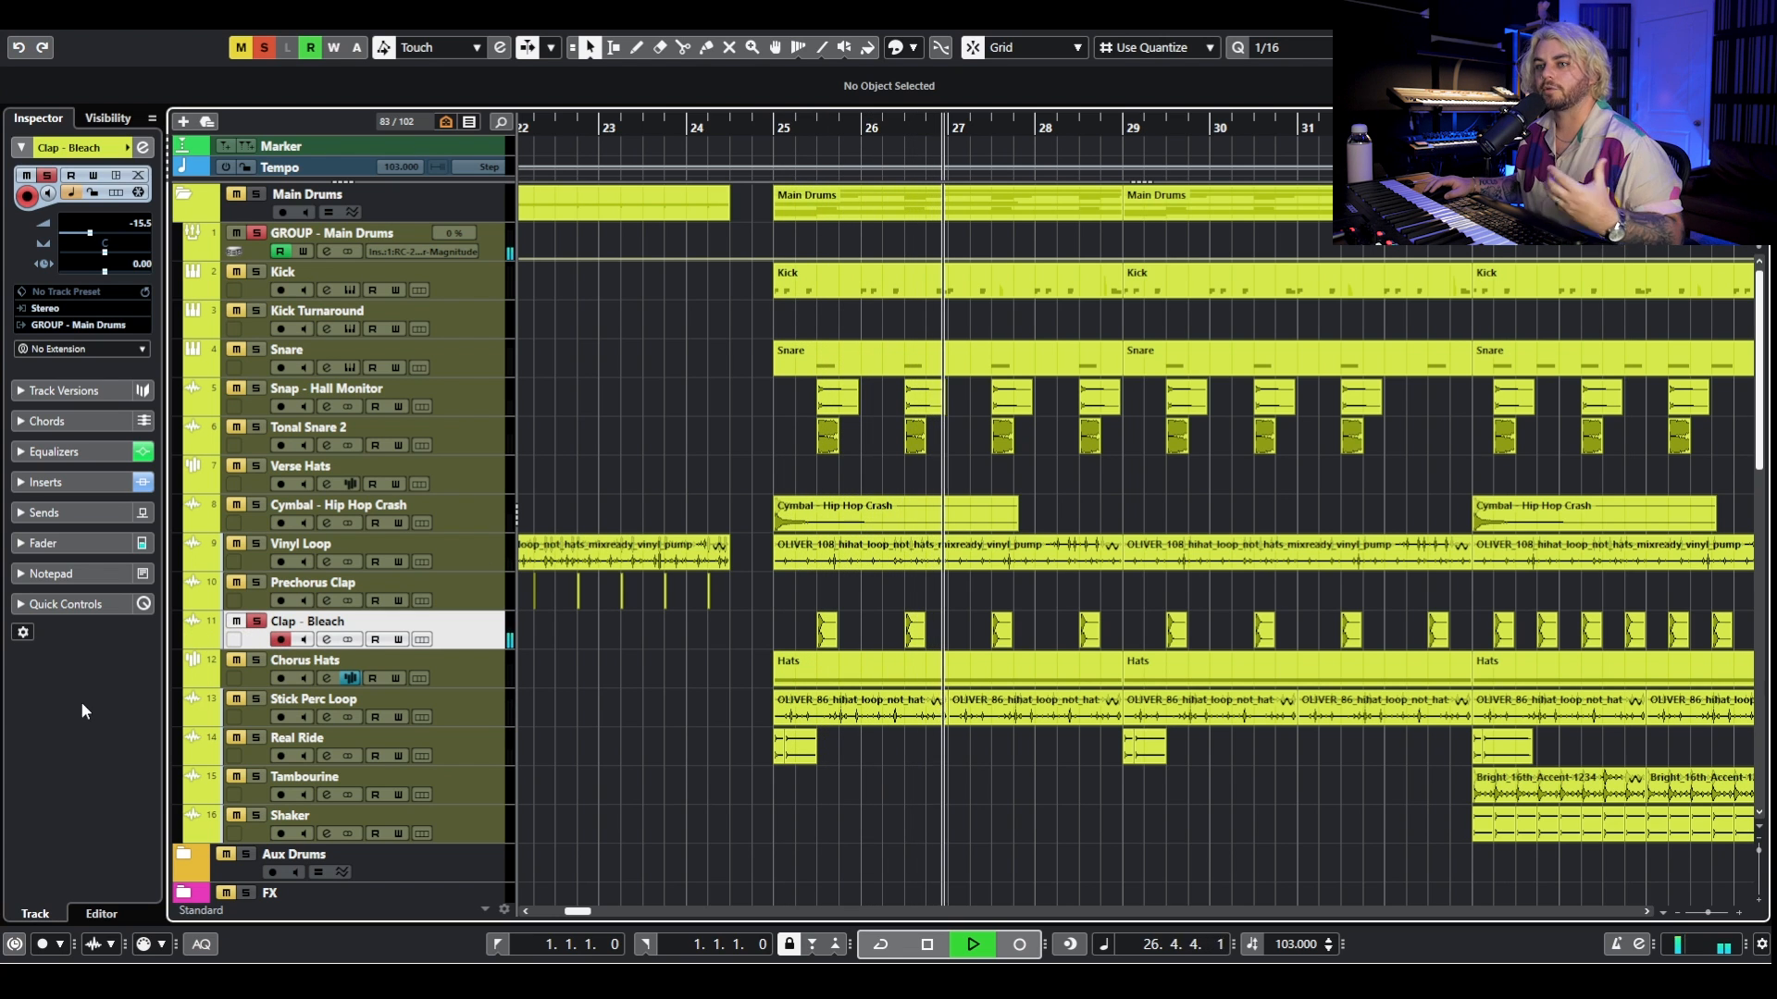
pyautogui.press('space')
# Switch the solo from Clap - Bleach to Real Ride and audition it from bar 25.
pyautogui.click(257, 622)
pyautogui.click(257, 738)
pyautogui.press('space')
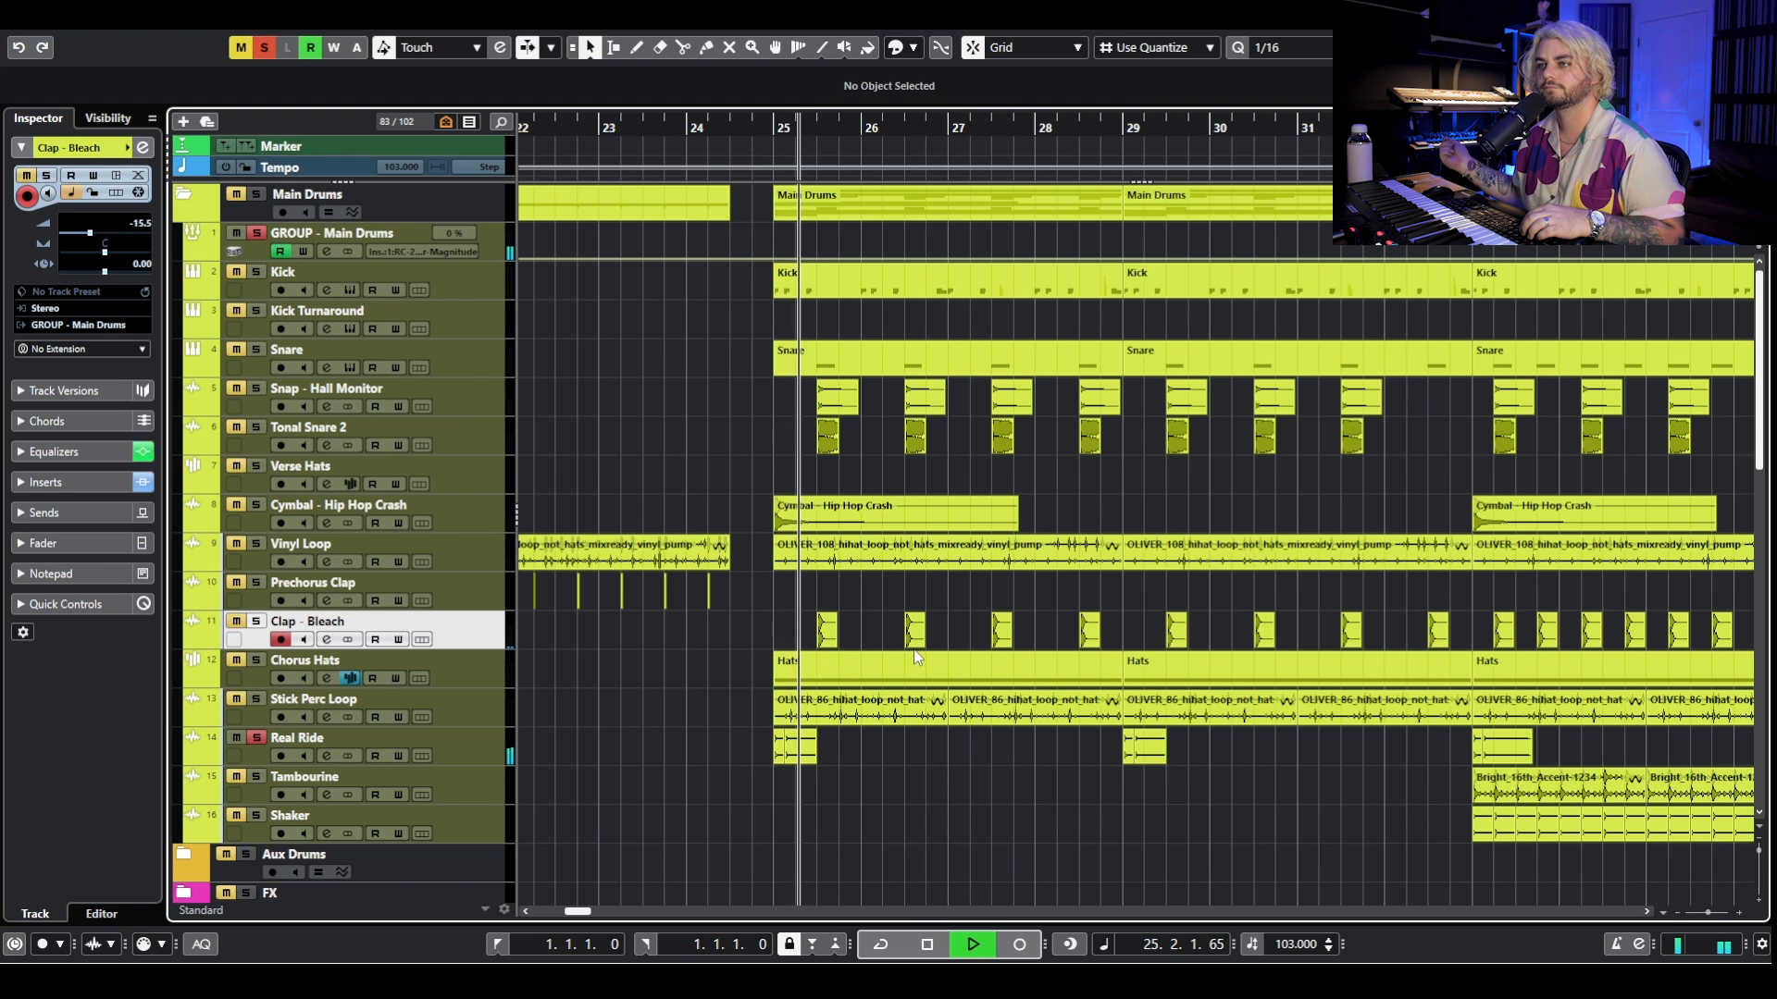
pyautogui.press('space')
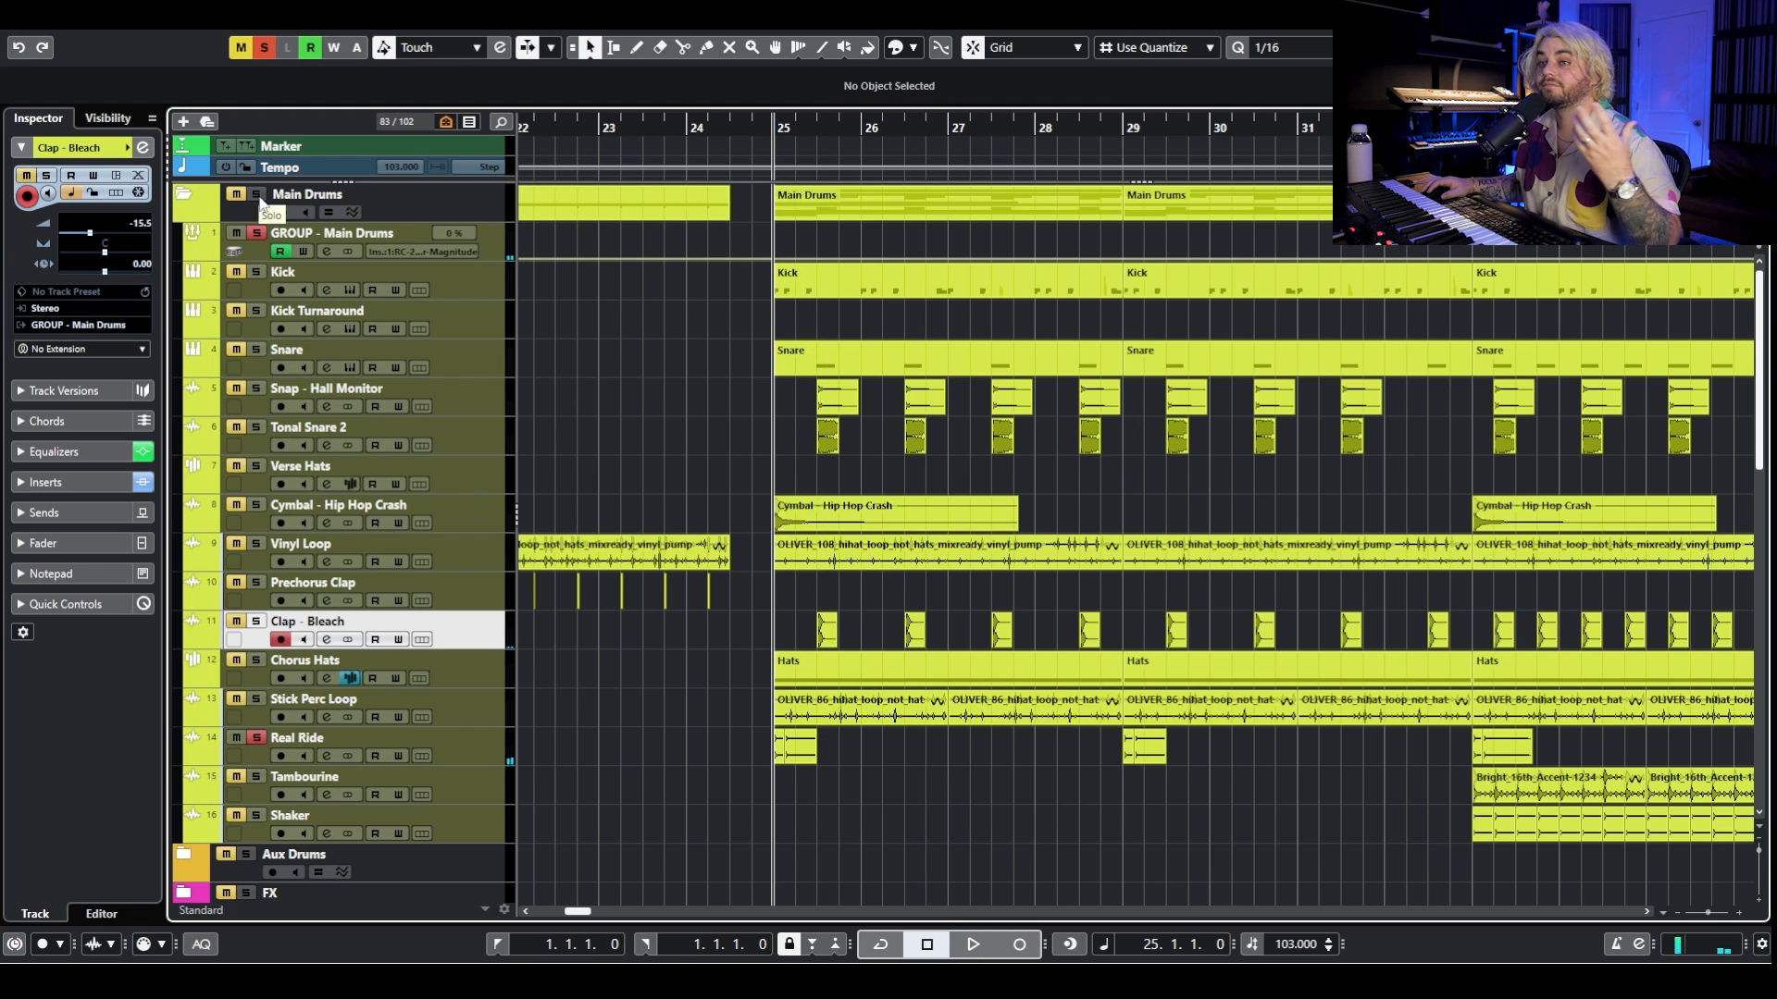
# Clear all solos, solo the Main Drums folder and play the full chorus drums from bar 25.
pyautogui.click(264, 49)
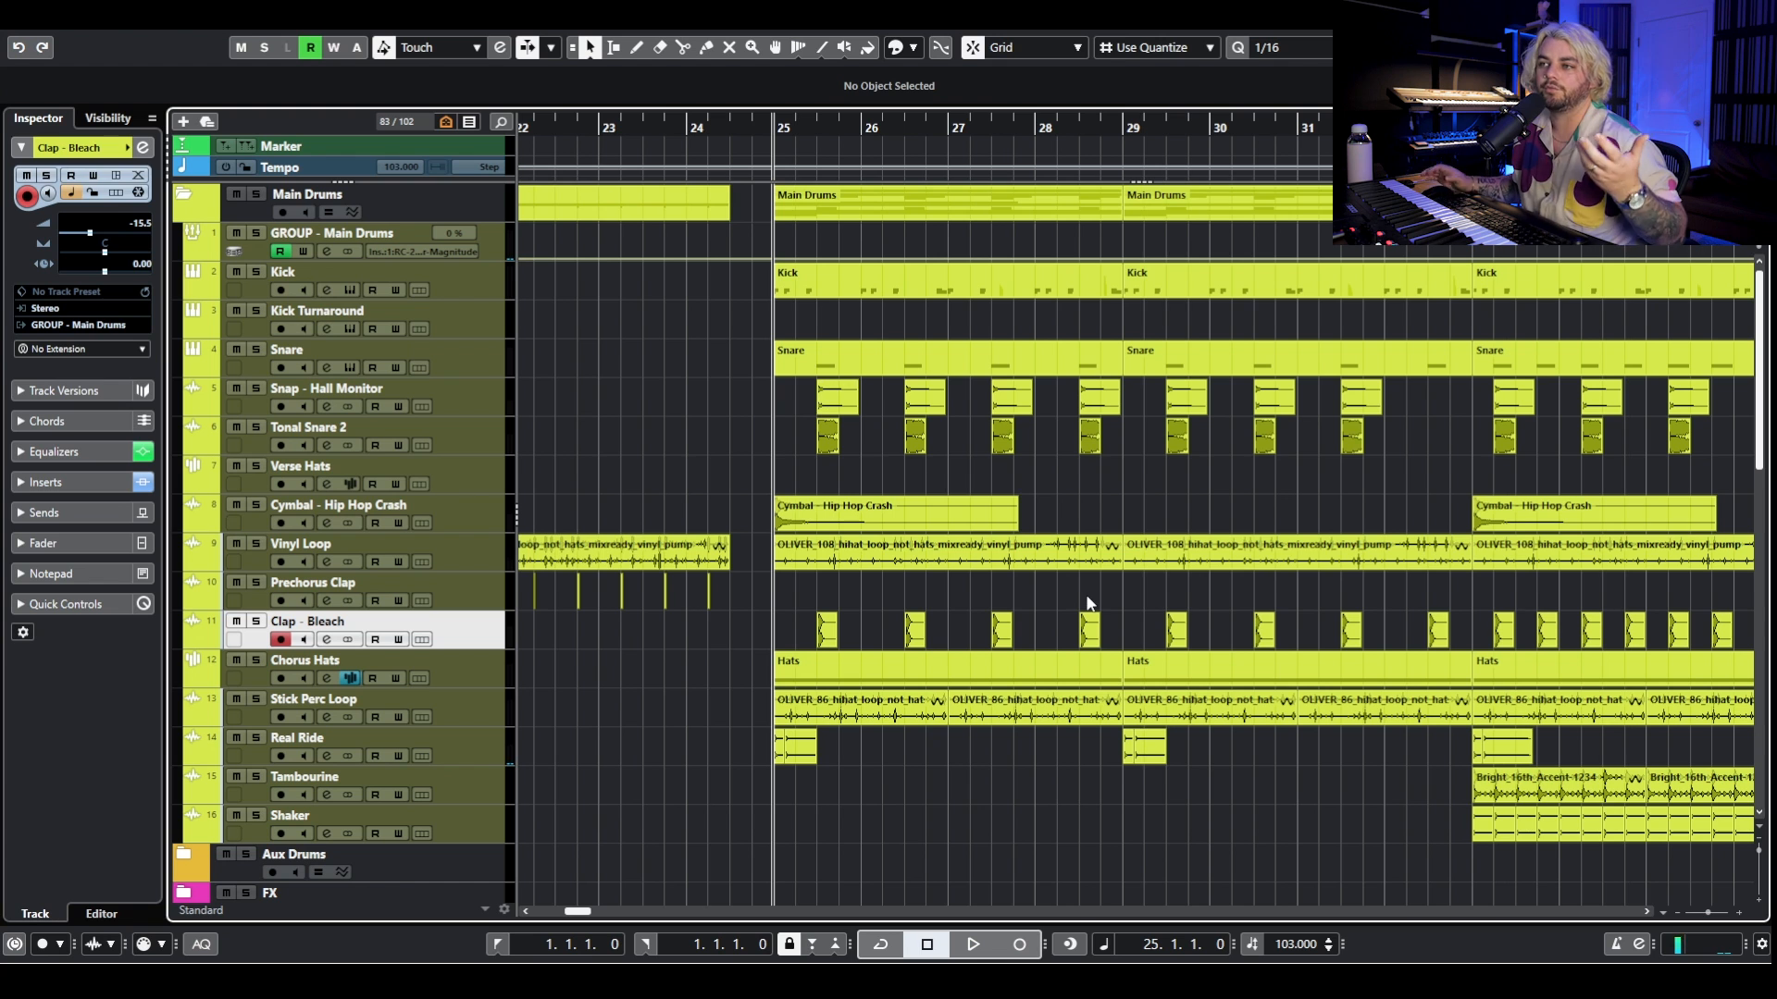
pyautogui.click(256, 194)
pyautogui.press('space')
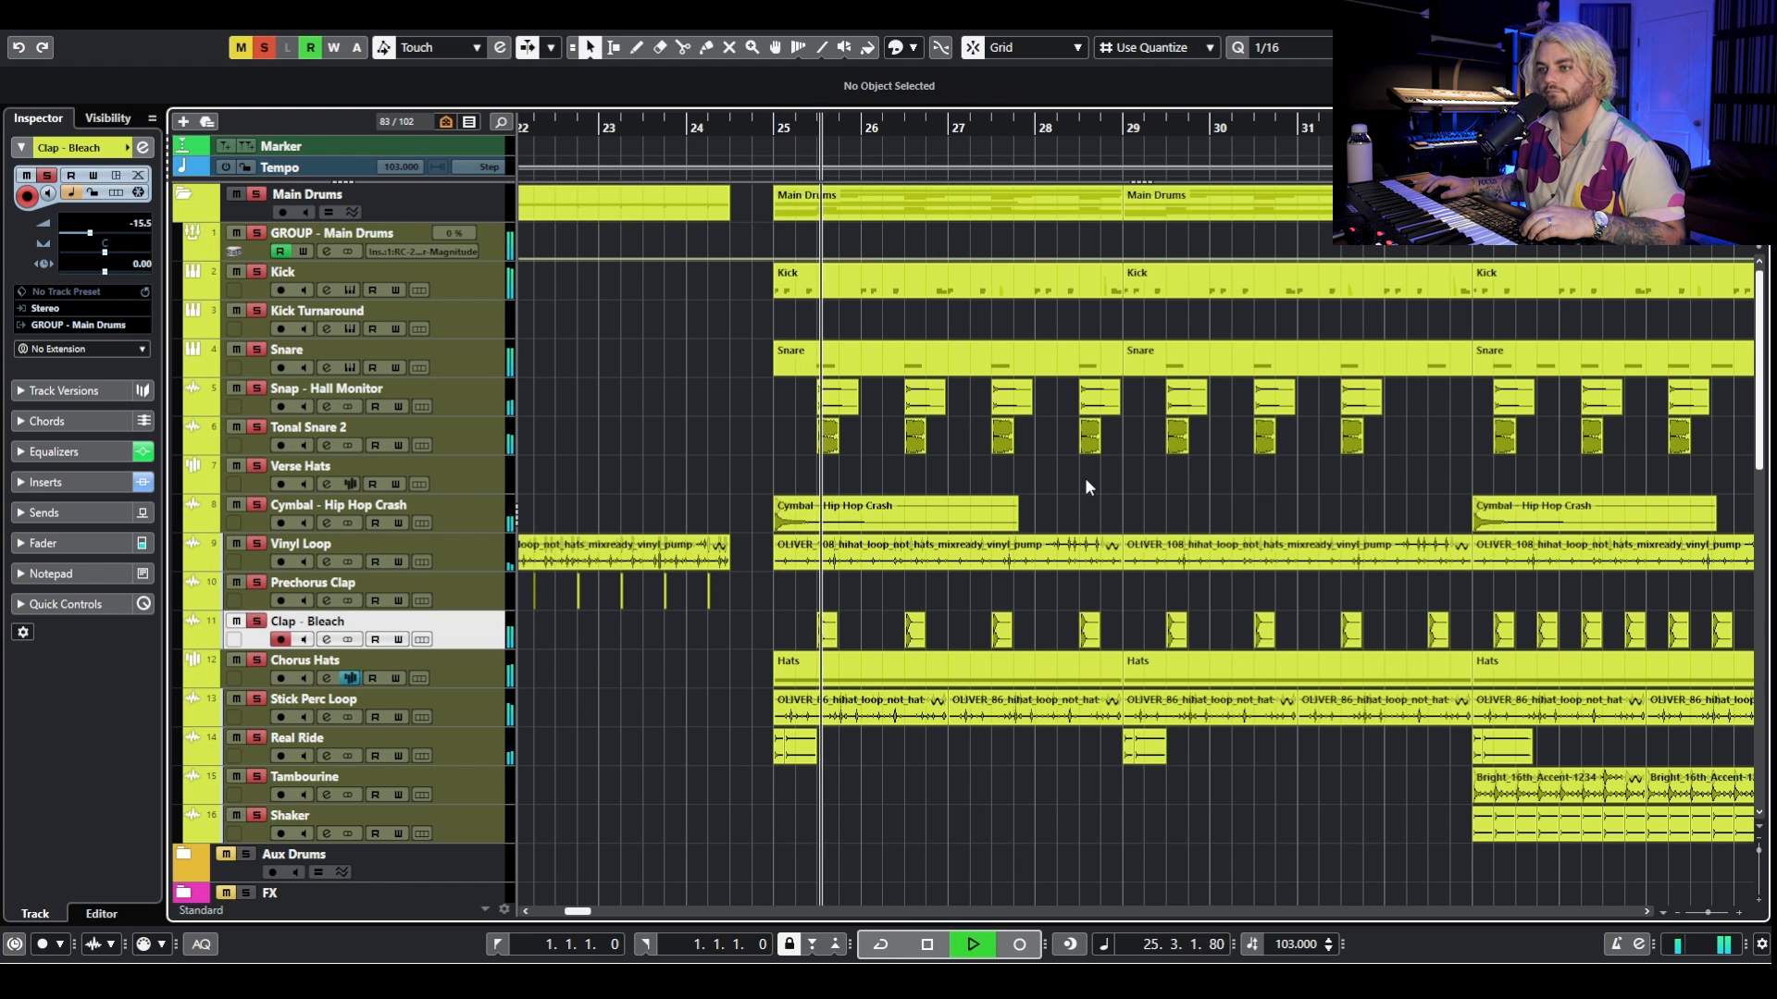
pyautogui.scroll(-1, 1060, 472)
pyautogui.hscroll(1, 1040, 461)
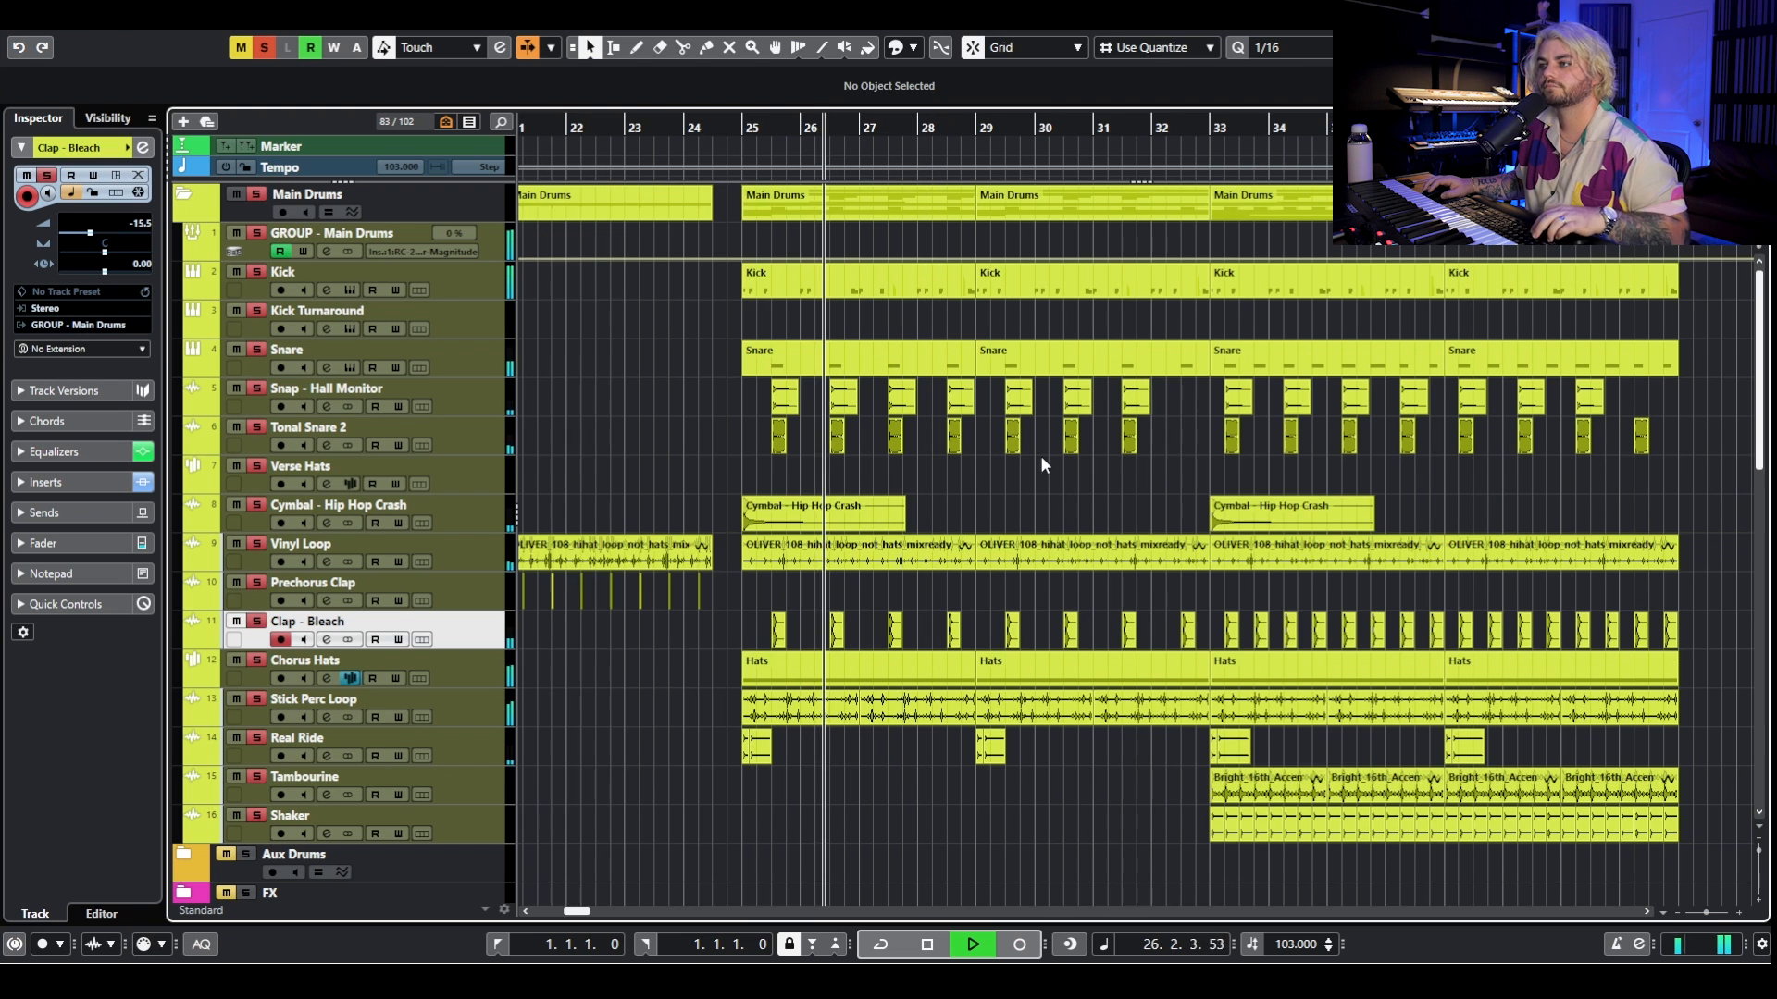
pyautogui.scroll(-3, 1120, 463)
pyautogui.press('space')
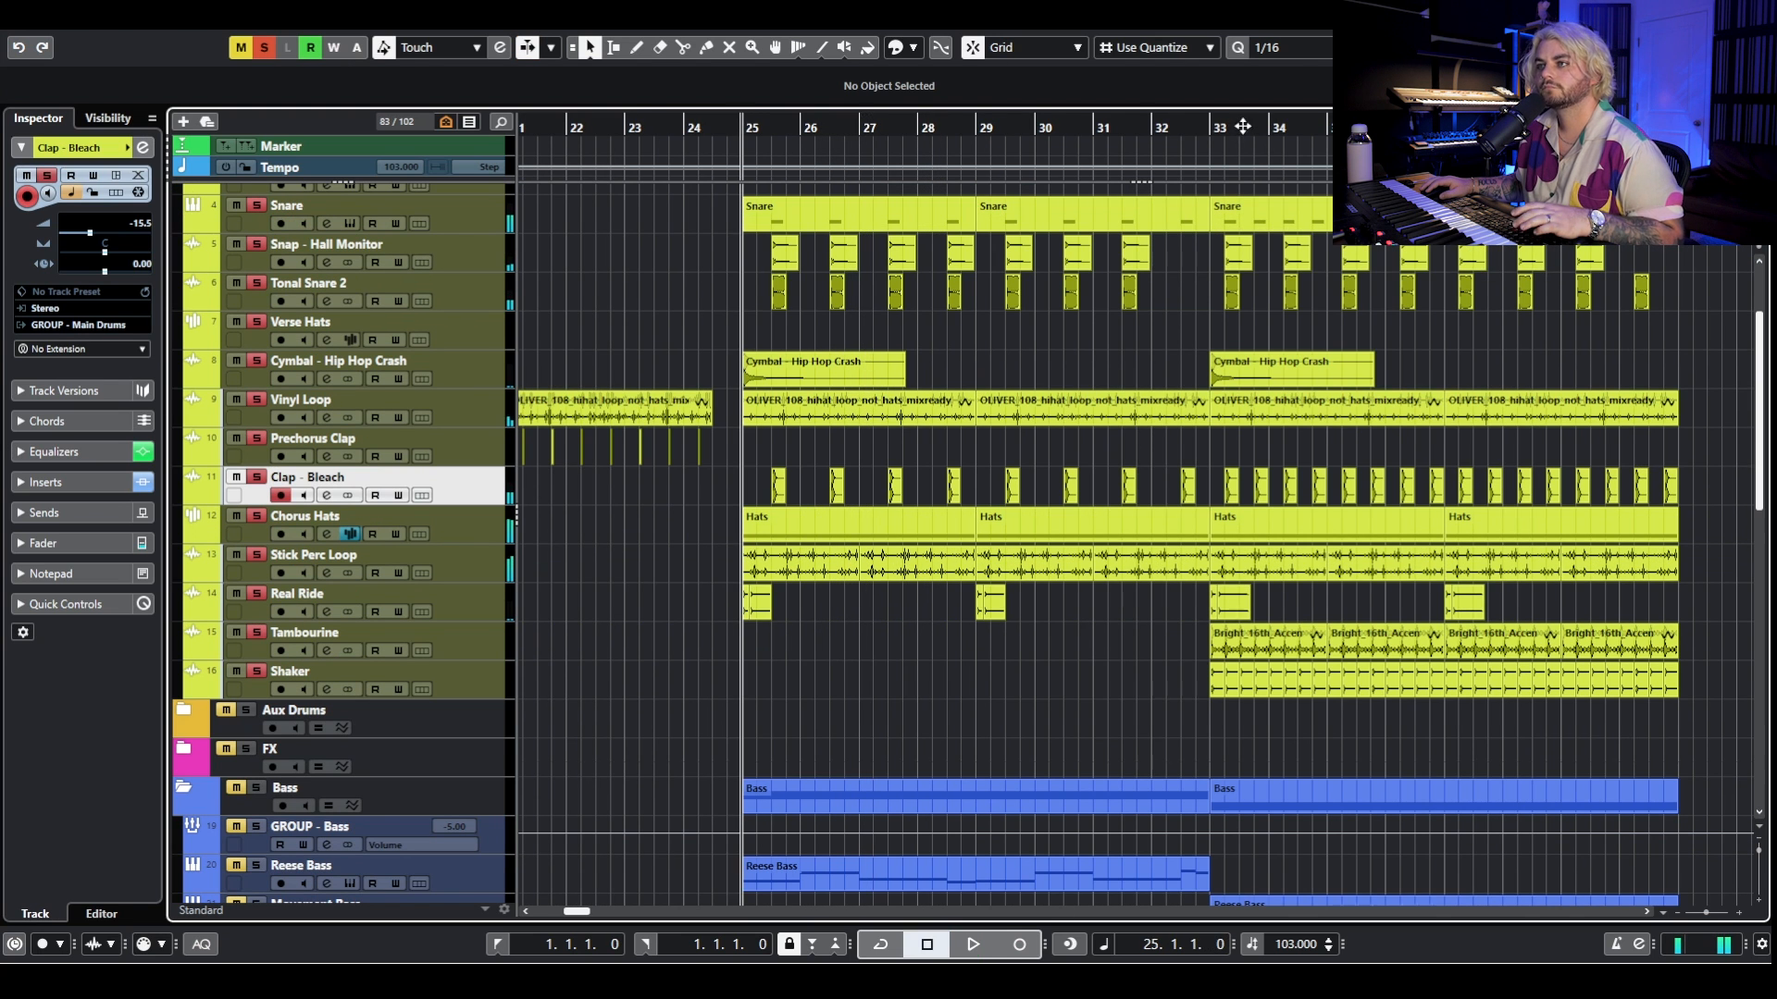
# Place the playback cursor just before bar 33 and examine the Tambourine and Shaker events in the chorus's second half.
pyautogui.click(1209, 127)
pyautogui.scroll(2, 1215, 129)
pyautogui.click(1195, 128)
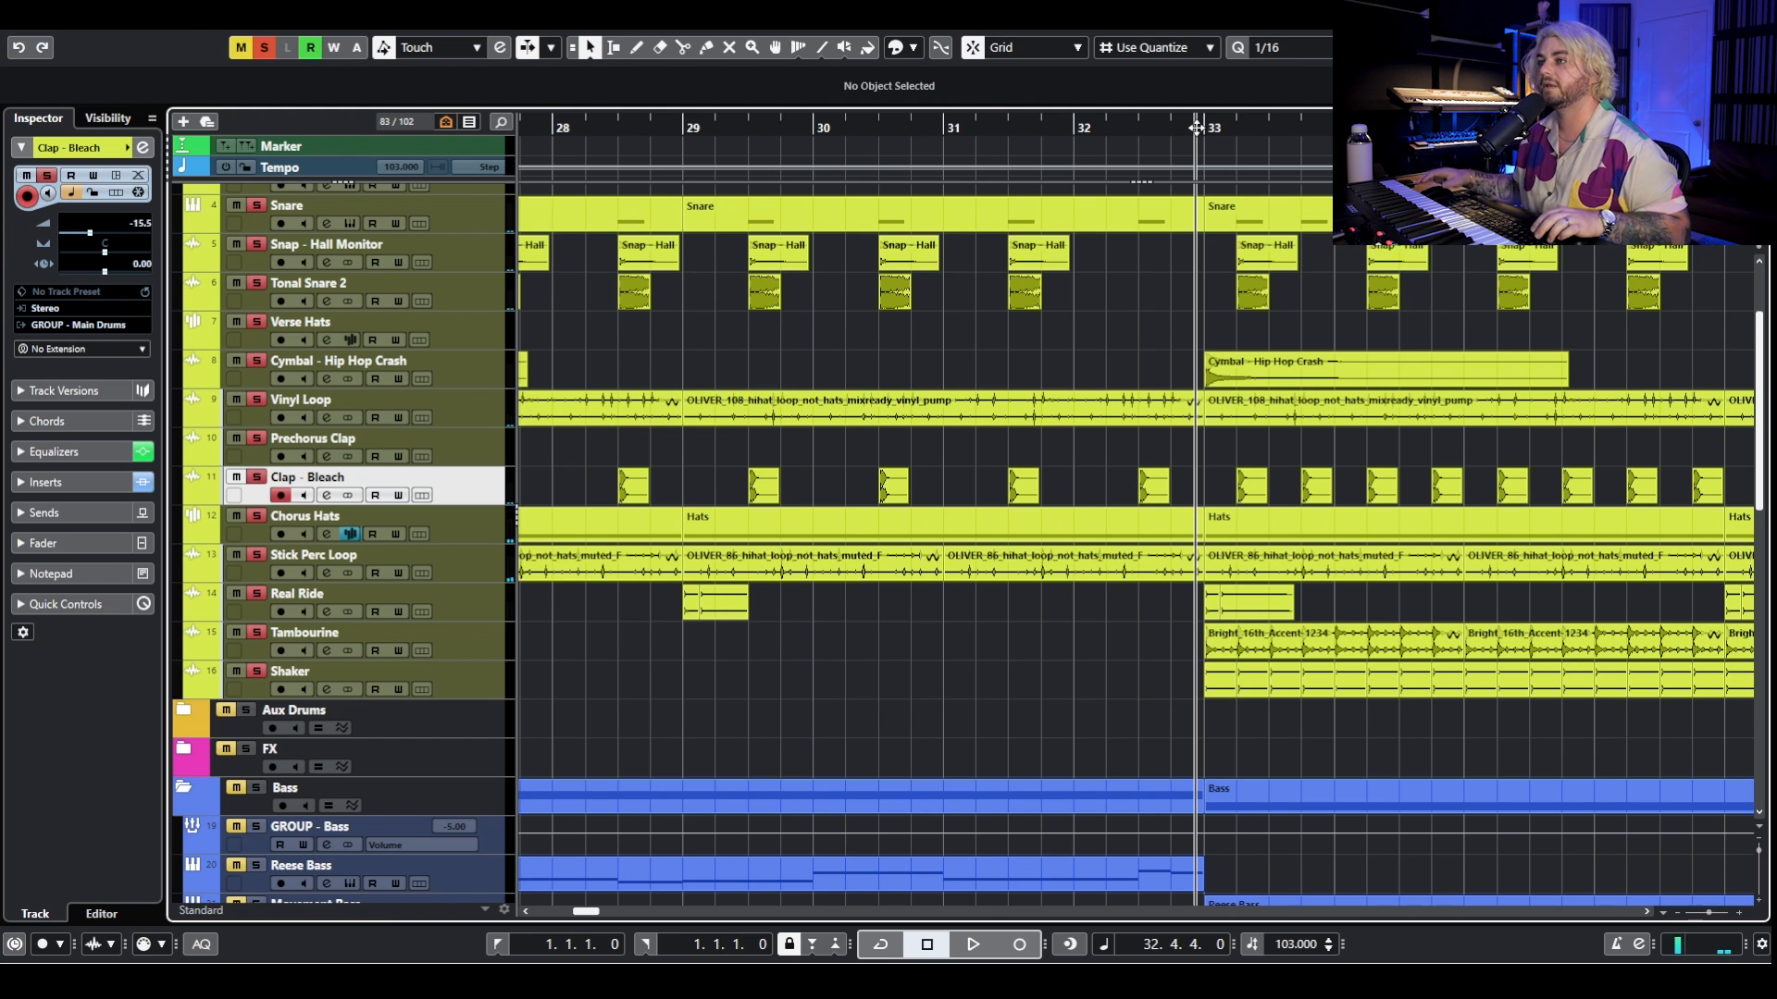
pyautogui.hscroll(3, 1174, 248)
pyautogui.scroll(3, 1269, 270)
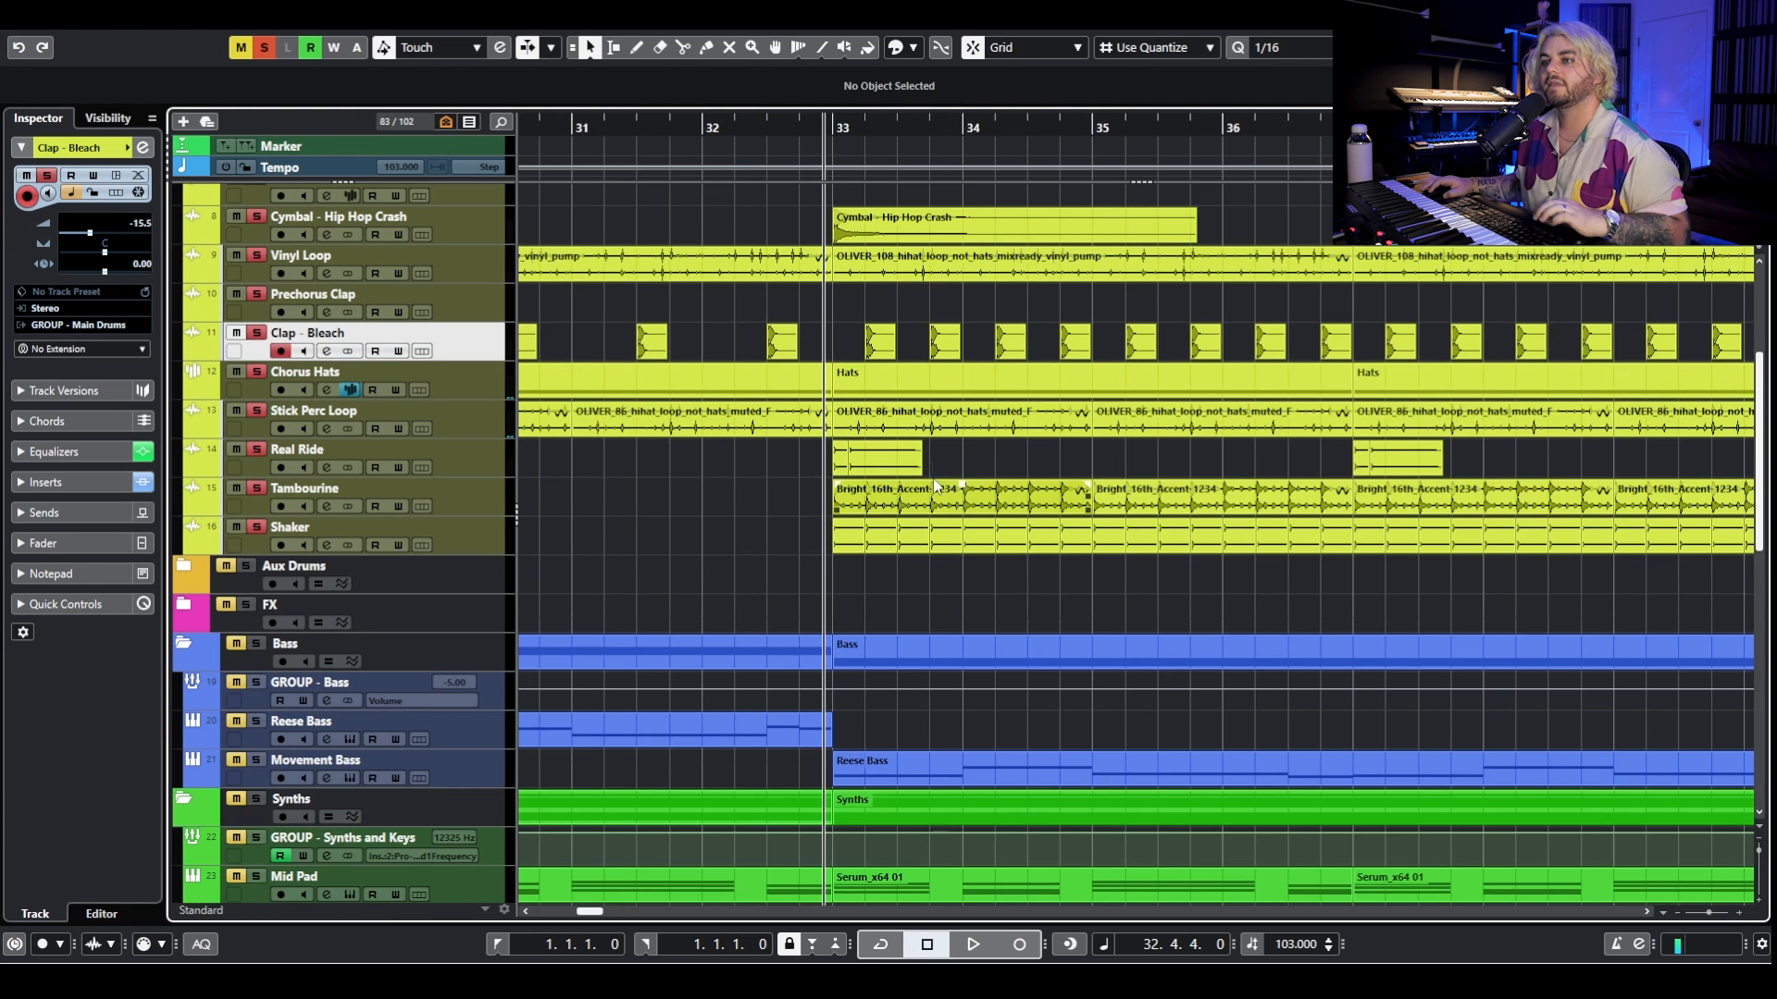
pyautogui.scroll(-2, 953, 412)
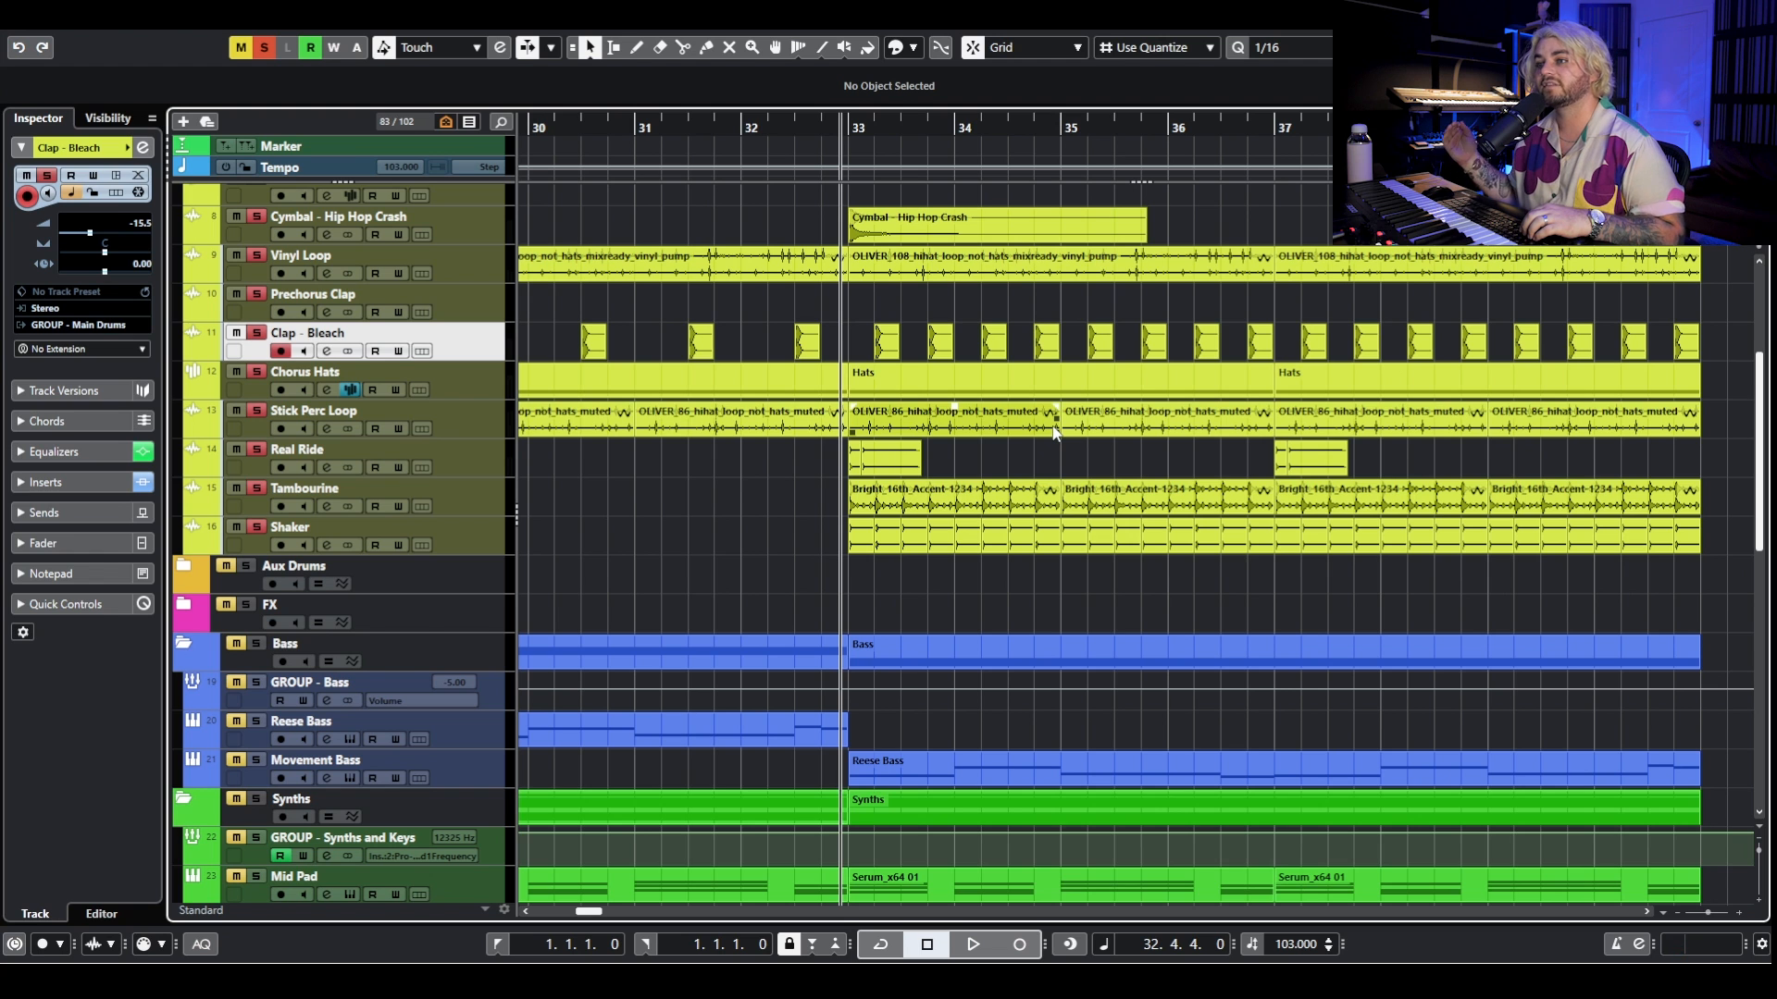
# Play the soloed Main Drums from just before bar 33, reviewing the layers in the second half of the chorus.
pyautogui.press('space')
pyautogui.scroll(3, 792, 437)
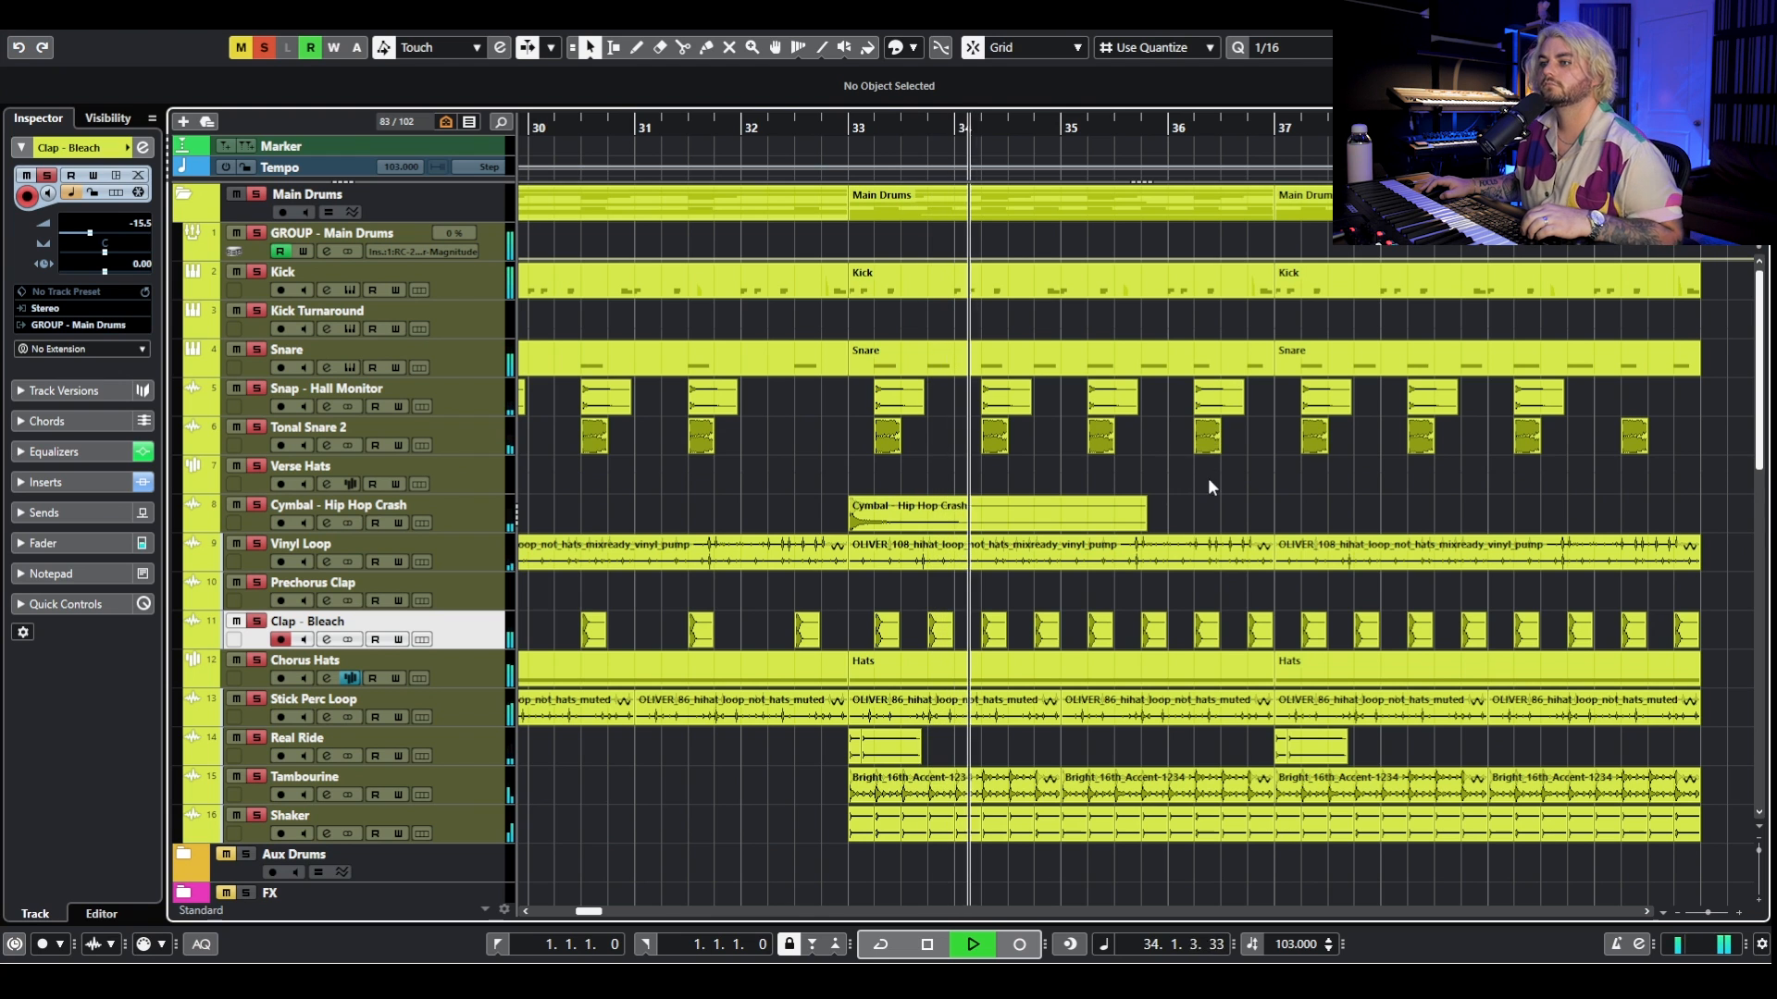
pyautogui.scroll(-2, 1290, 485)
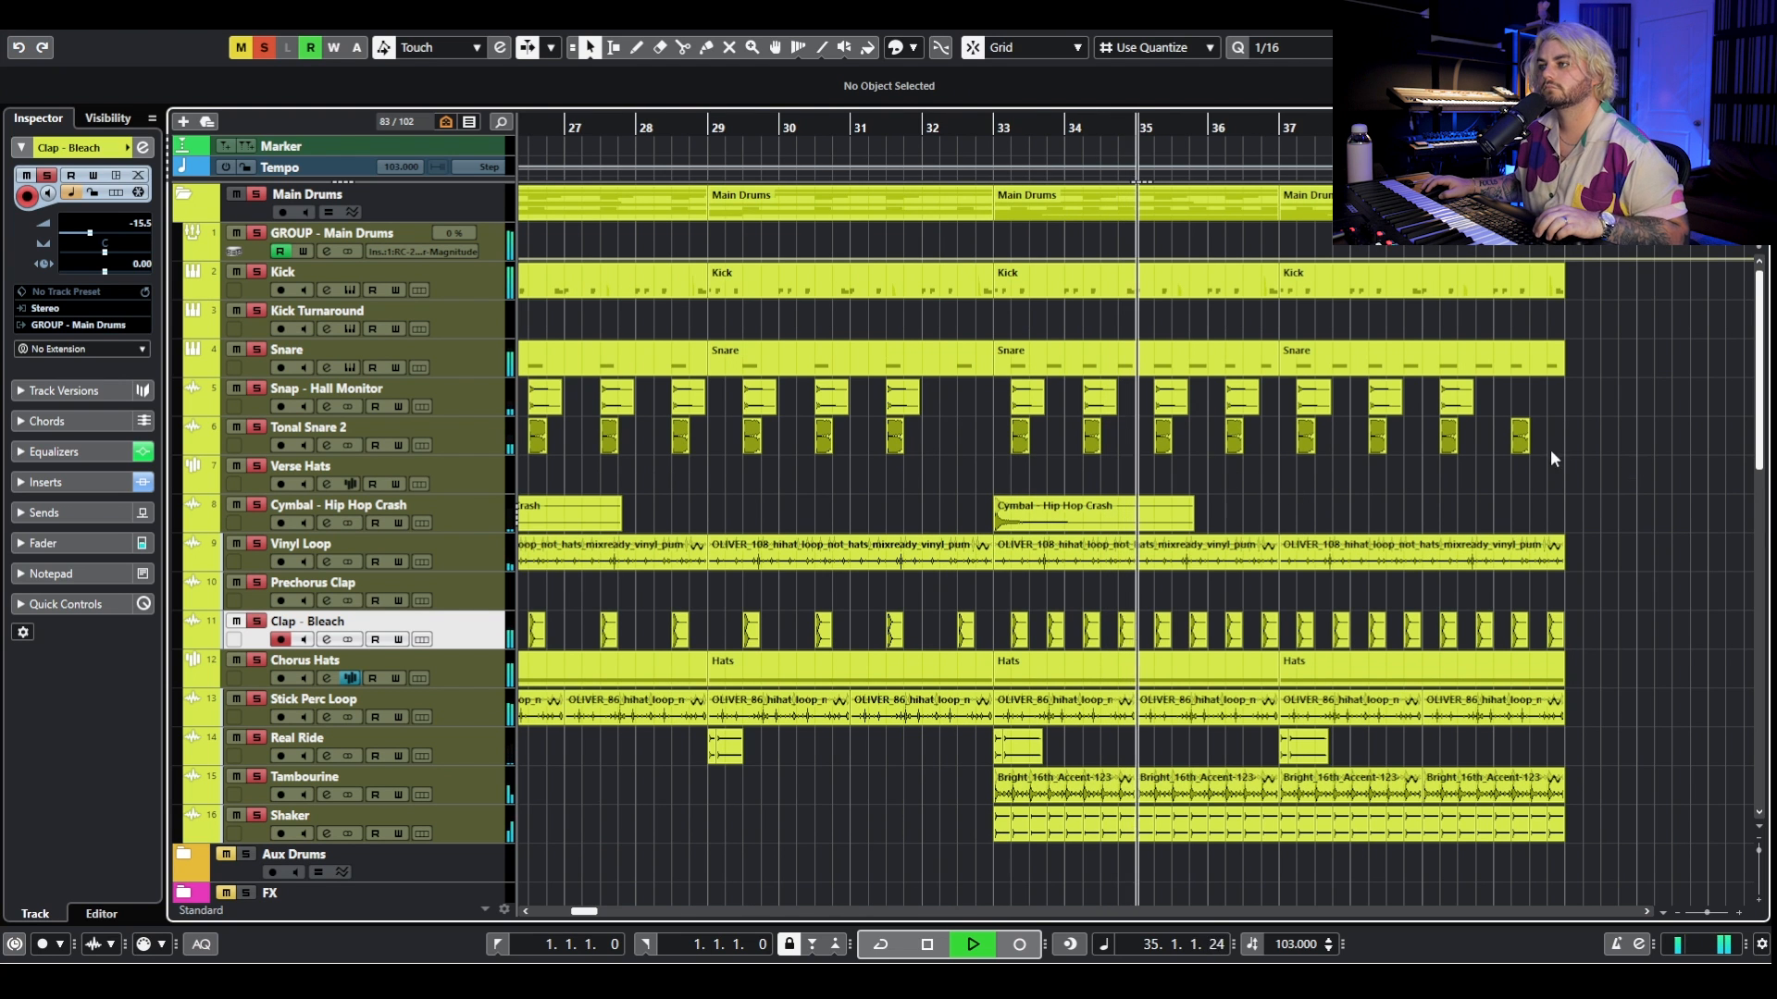
pyautogui.press('f')
pyautogui.scroll(-1, 1360, 400)
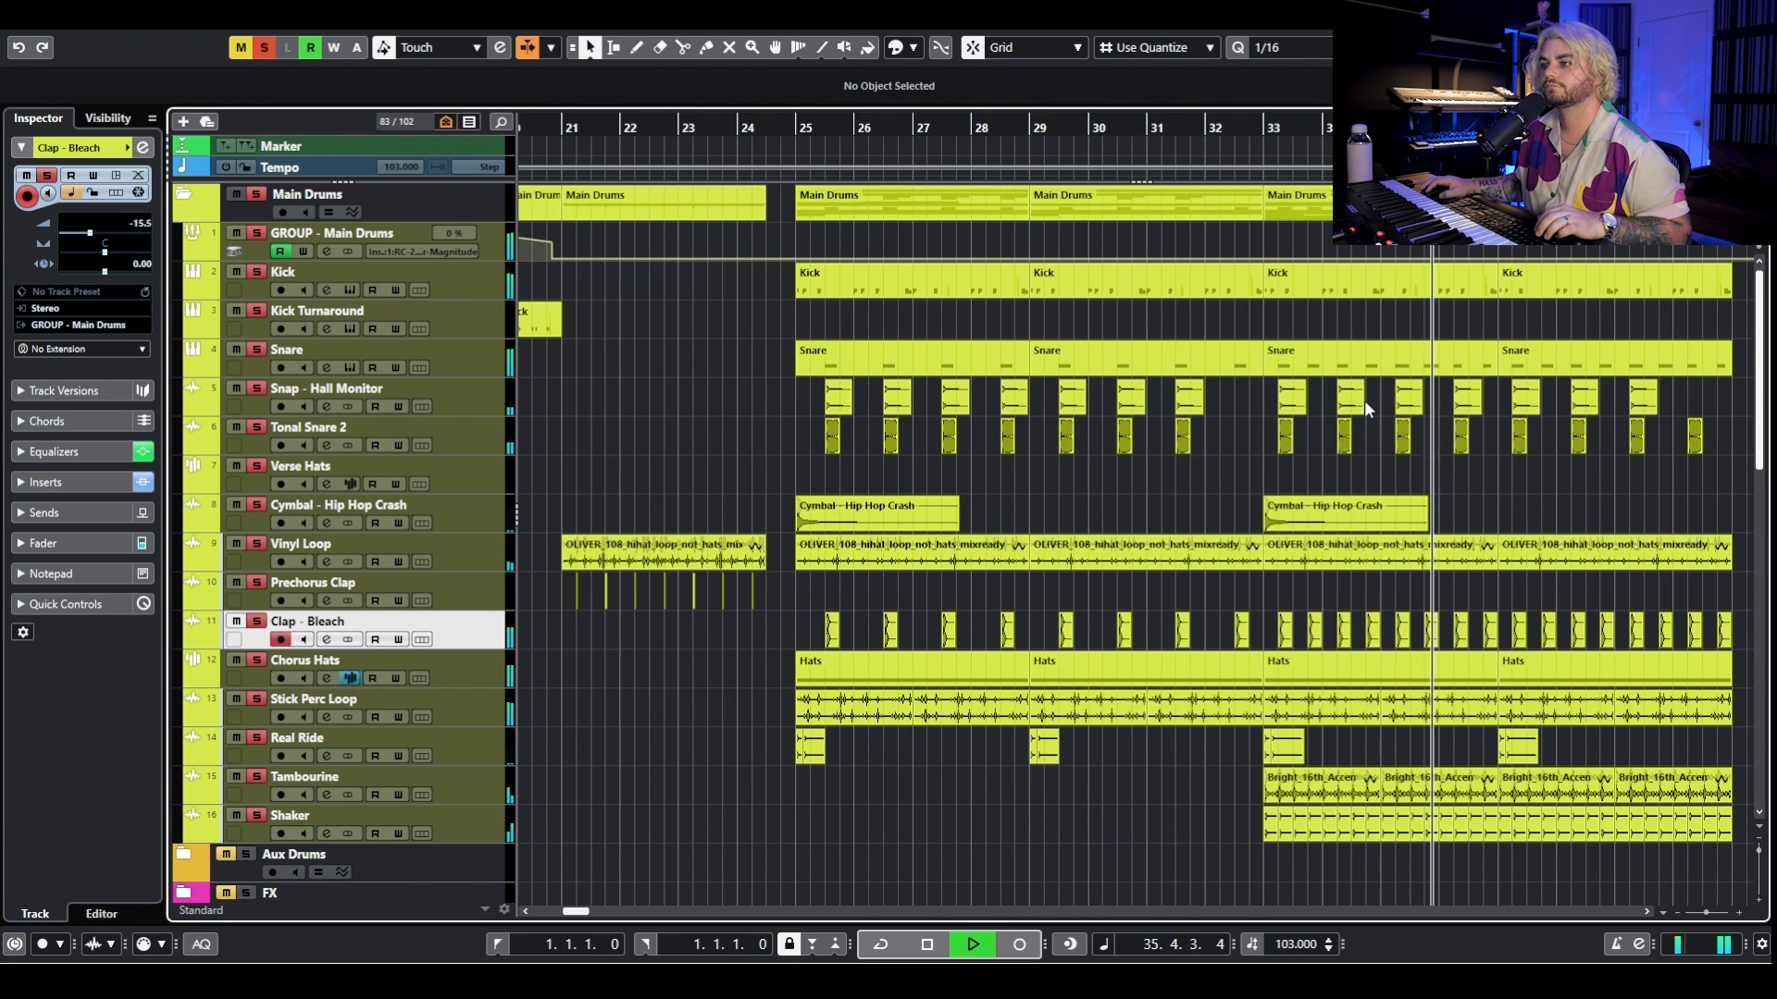
pyautogui.scroll(-3, 1364, 400)
pyautogui.press('space')
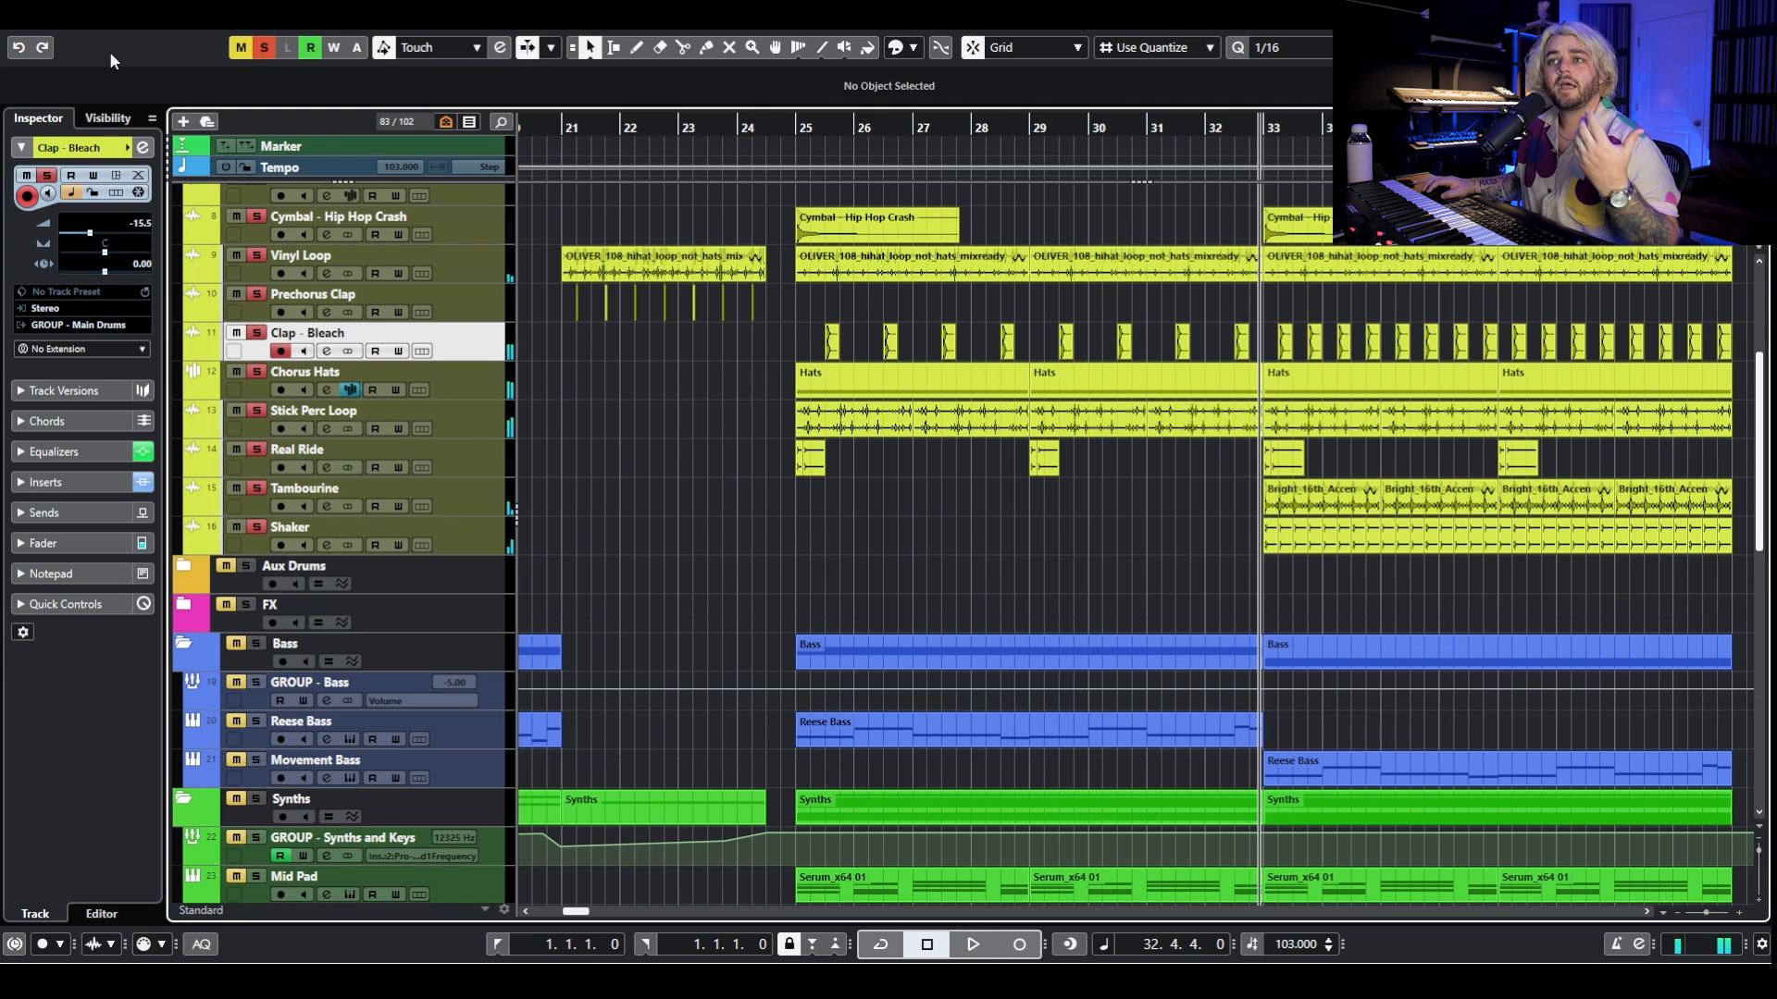
# Clear all solos, solo the Bass folder and audition the Reese Bass from just before bar 25.
pyautogui.click(257, 51)
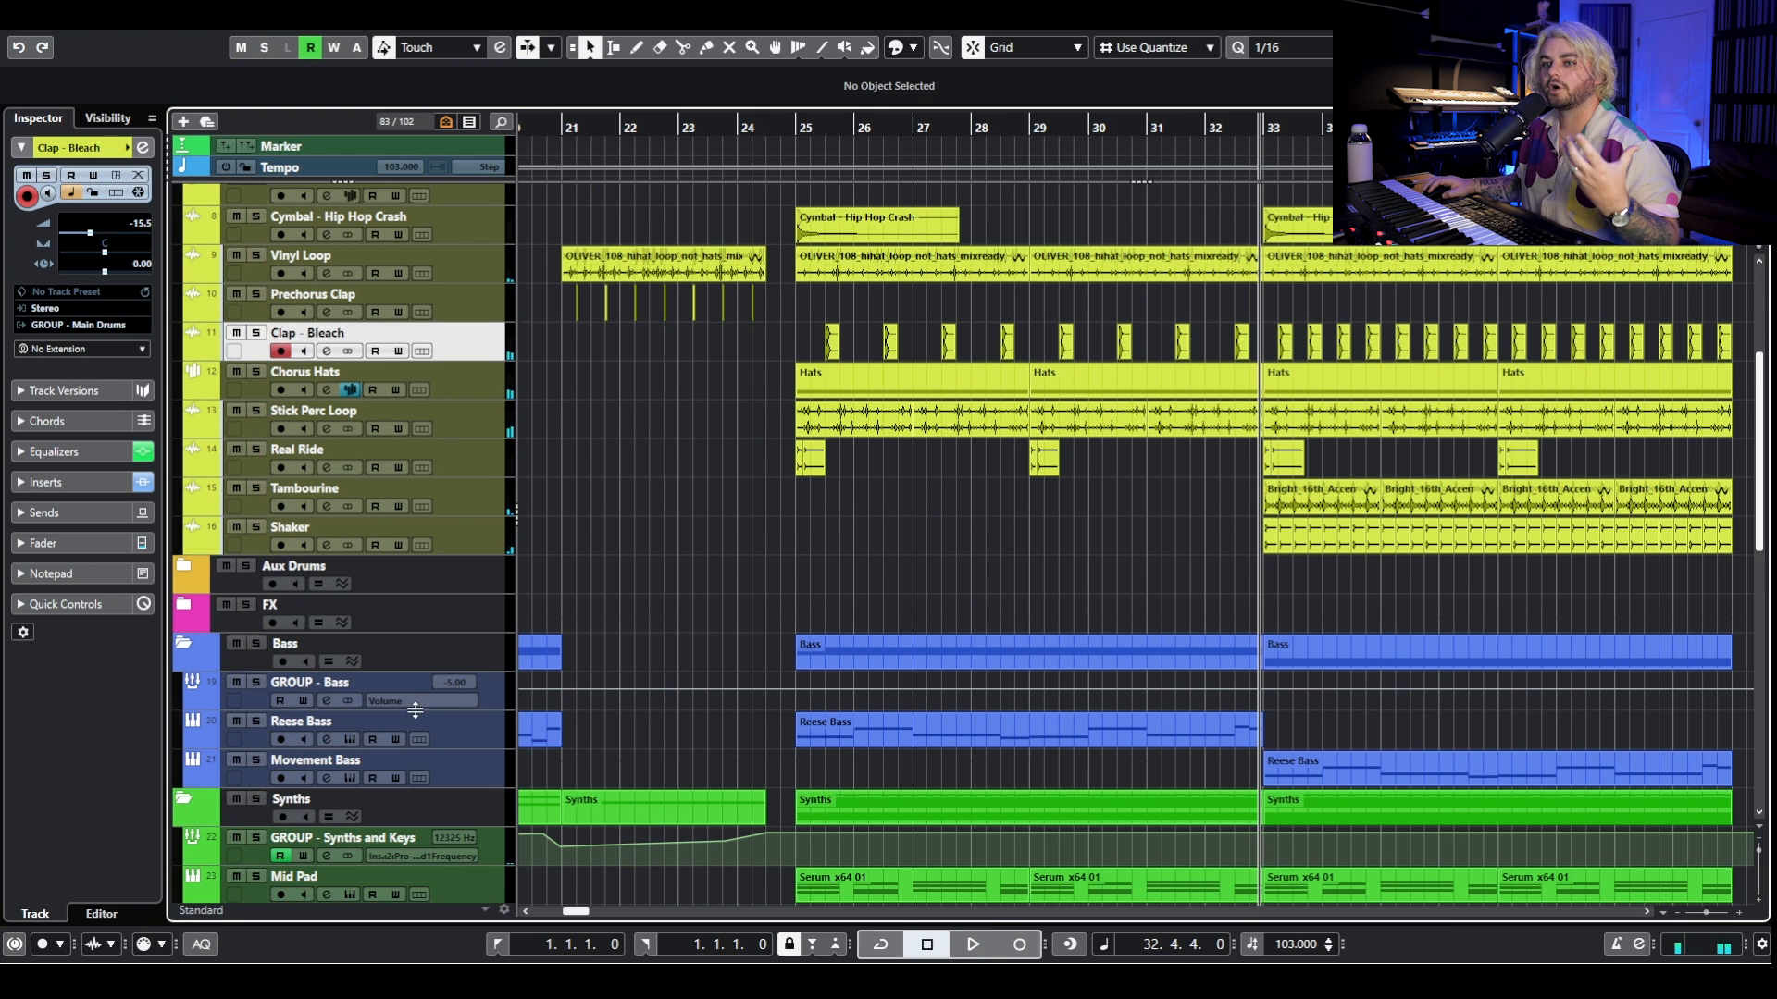
pyautogui.click(256, 629)
pyautogui.click(256, 643)
pyautogui.click(791, 126)
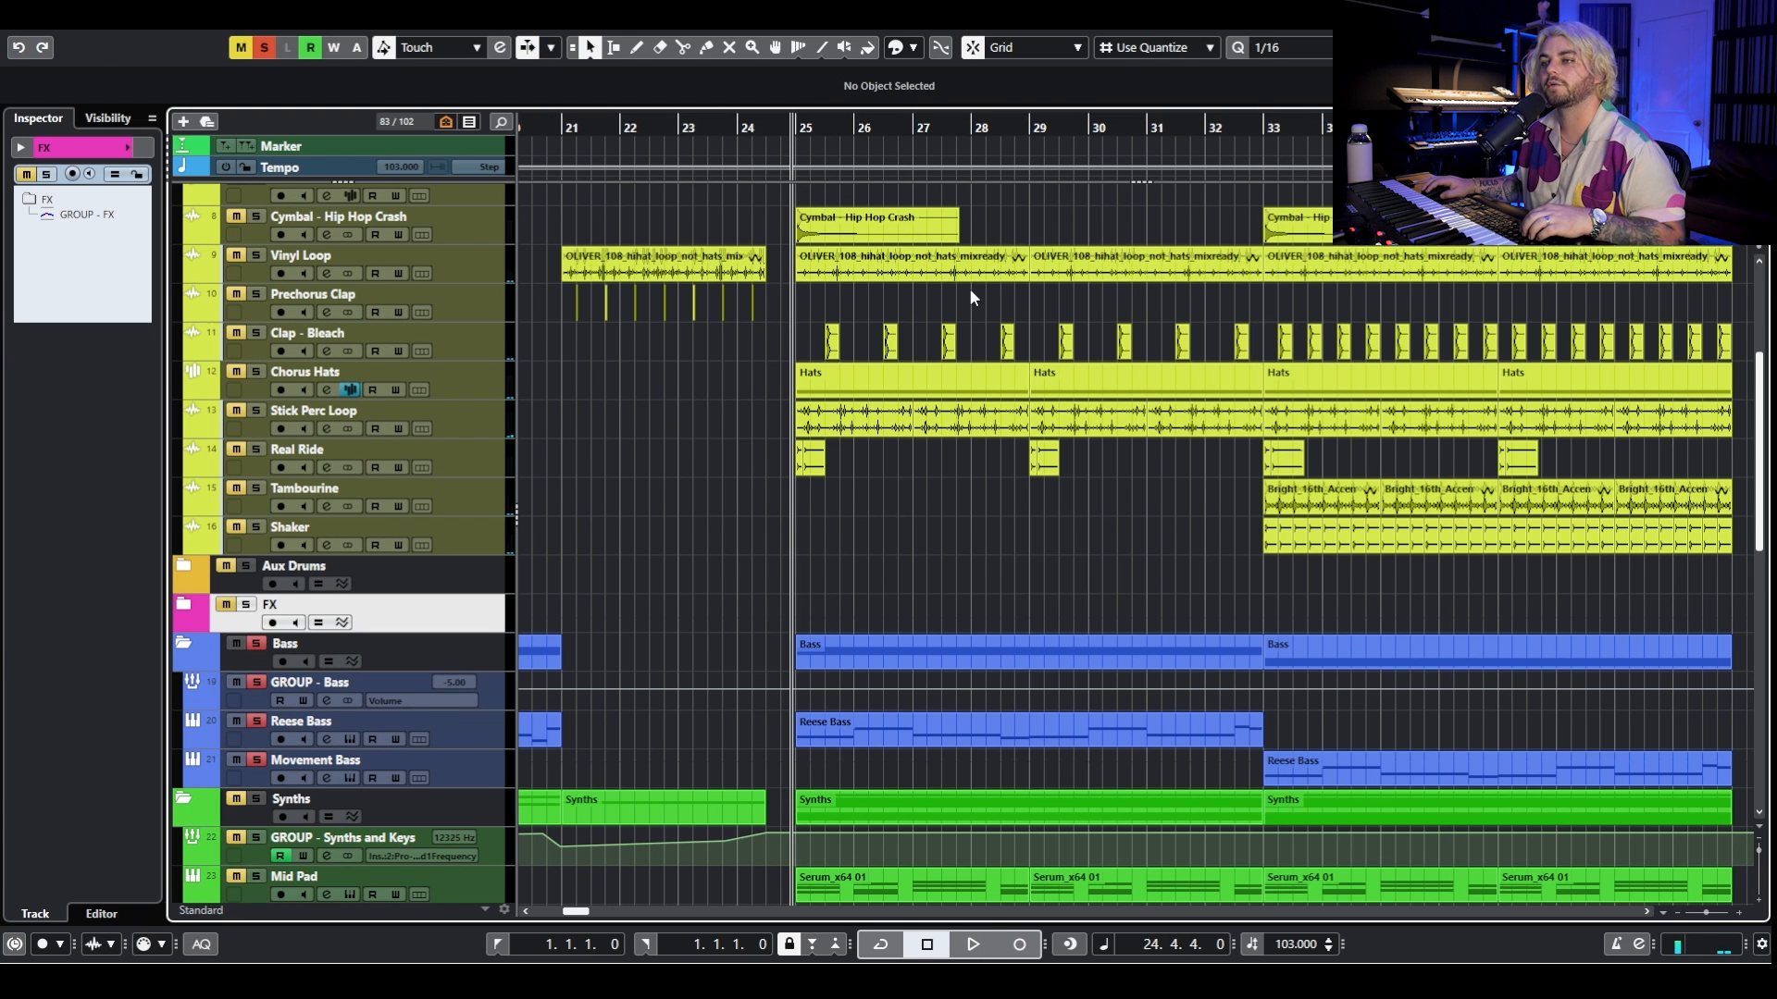
pyautogui.scroll(-4, 1090, 540)
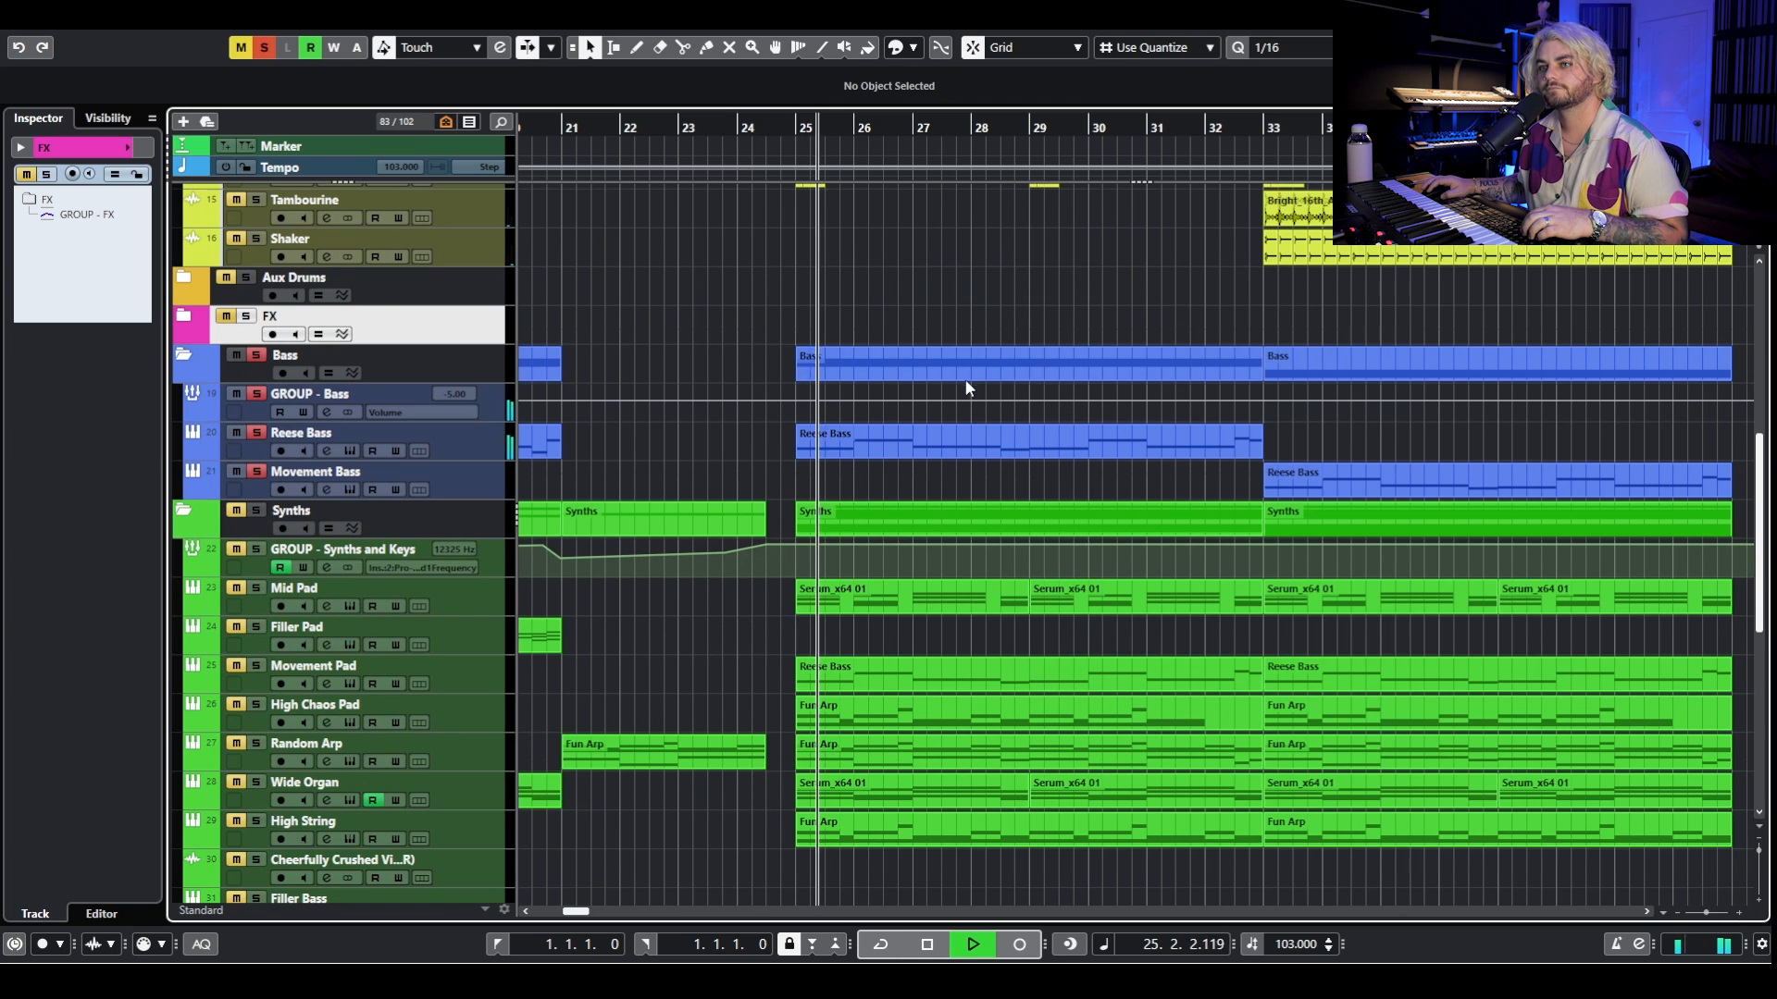
pyautogui.press('space')
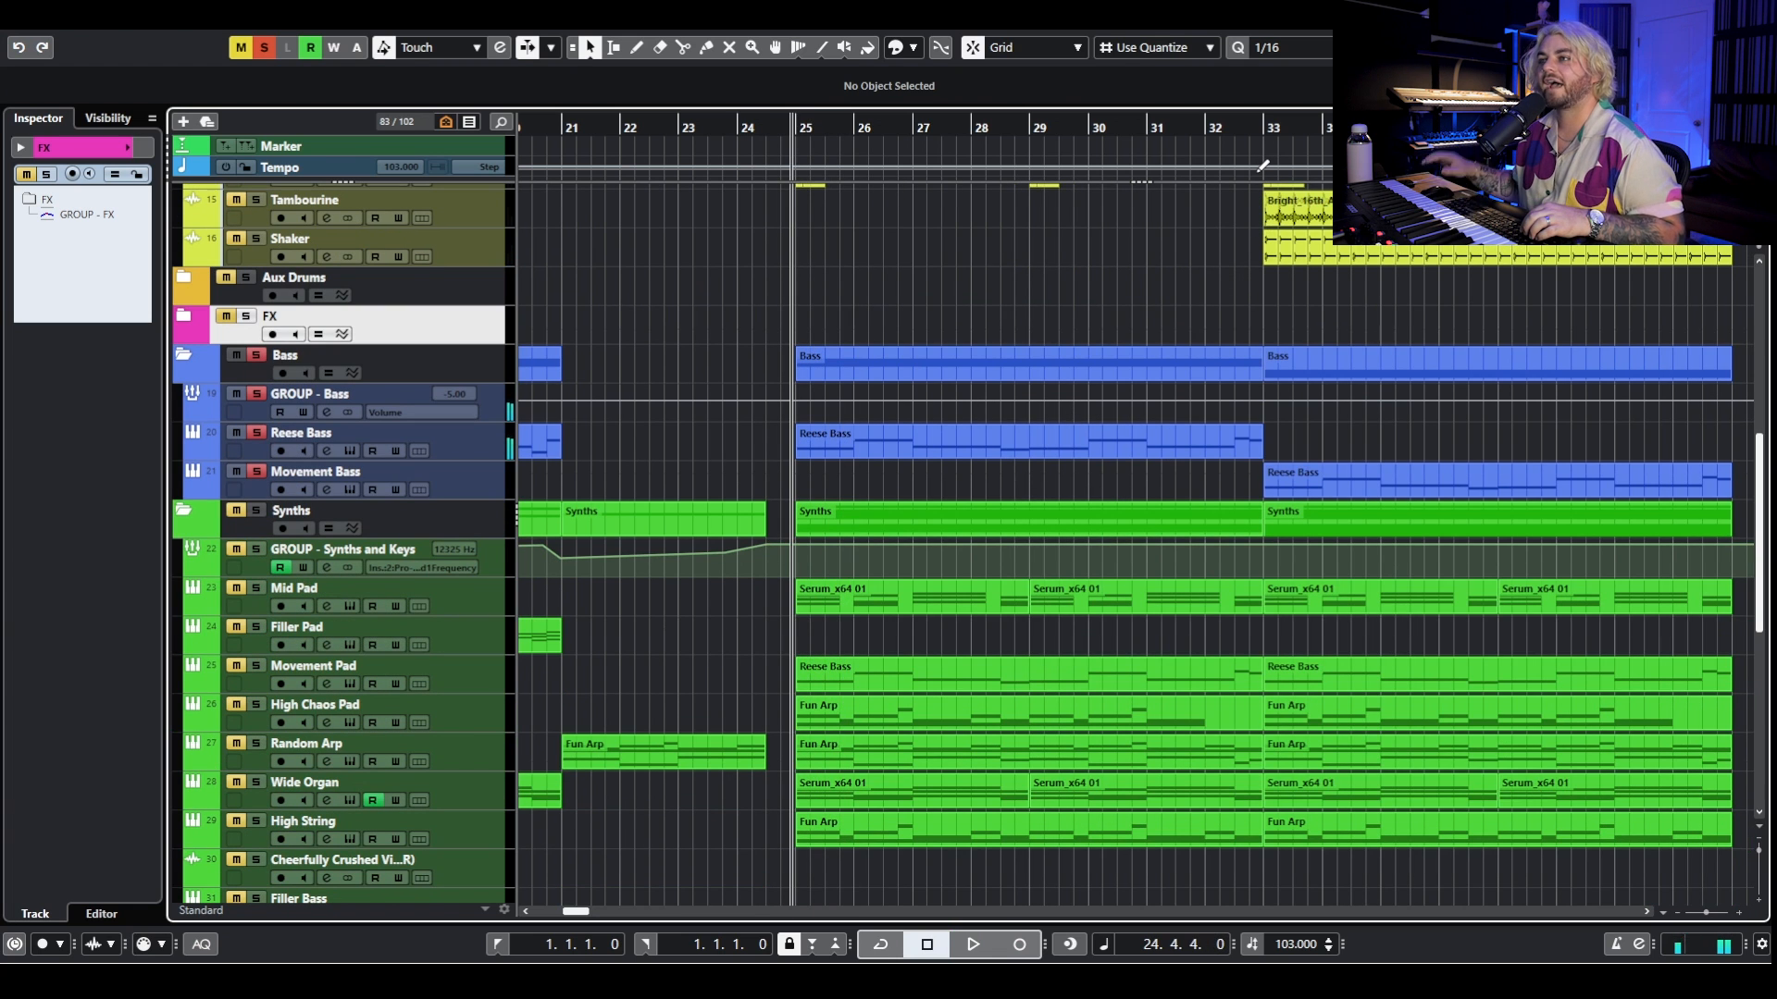
# Play the Movement Bass from bar 33 while viewing its Serum instrument, and close the instrument window.
pyautogui.click(1263, 125)
pyautogui.click(452, 478)
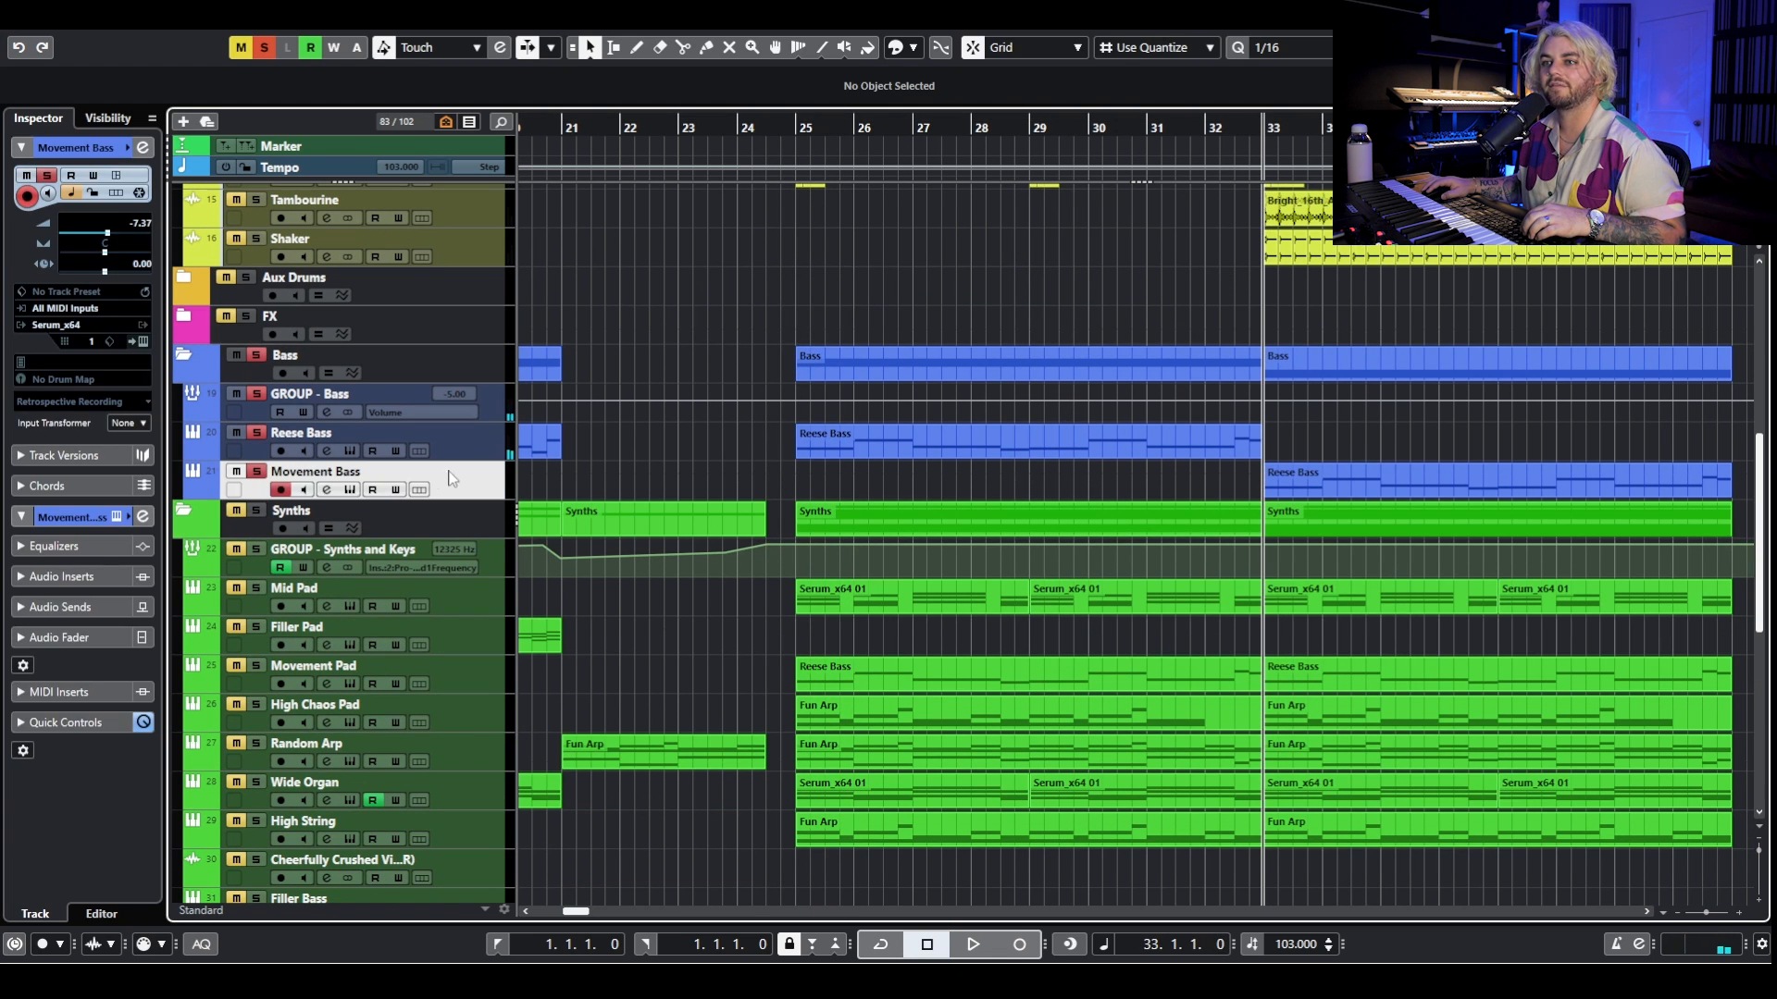
pyautogui.click(350, 490)
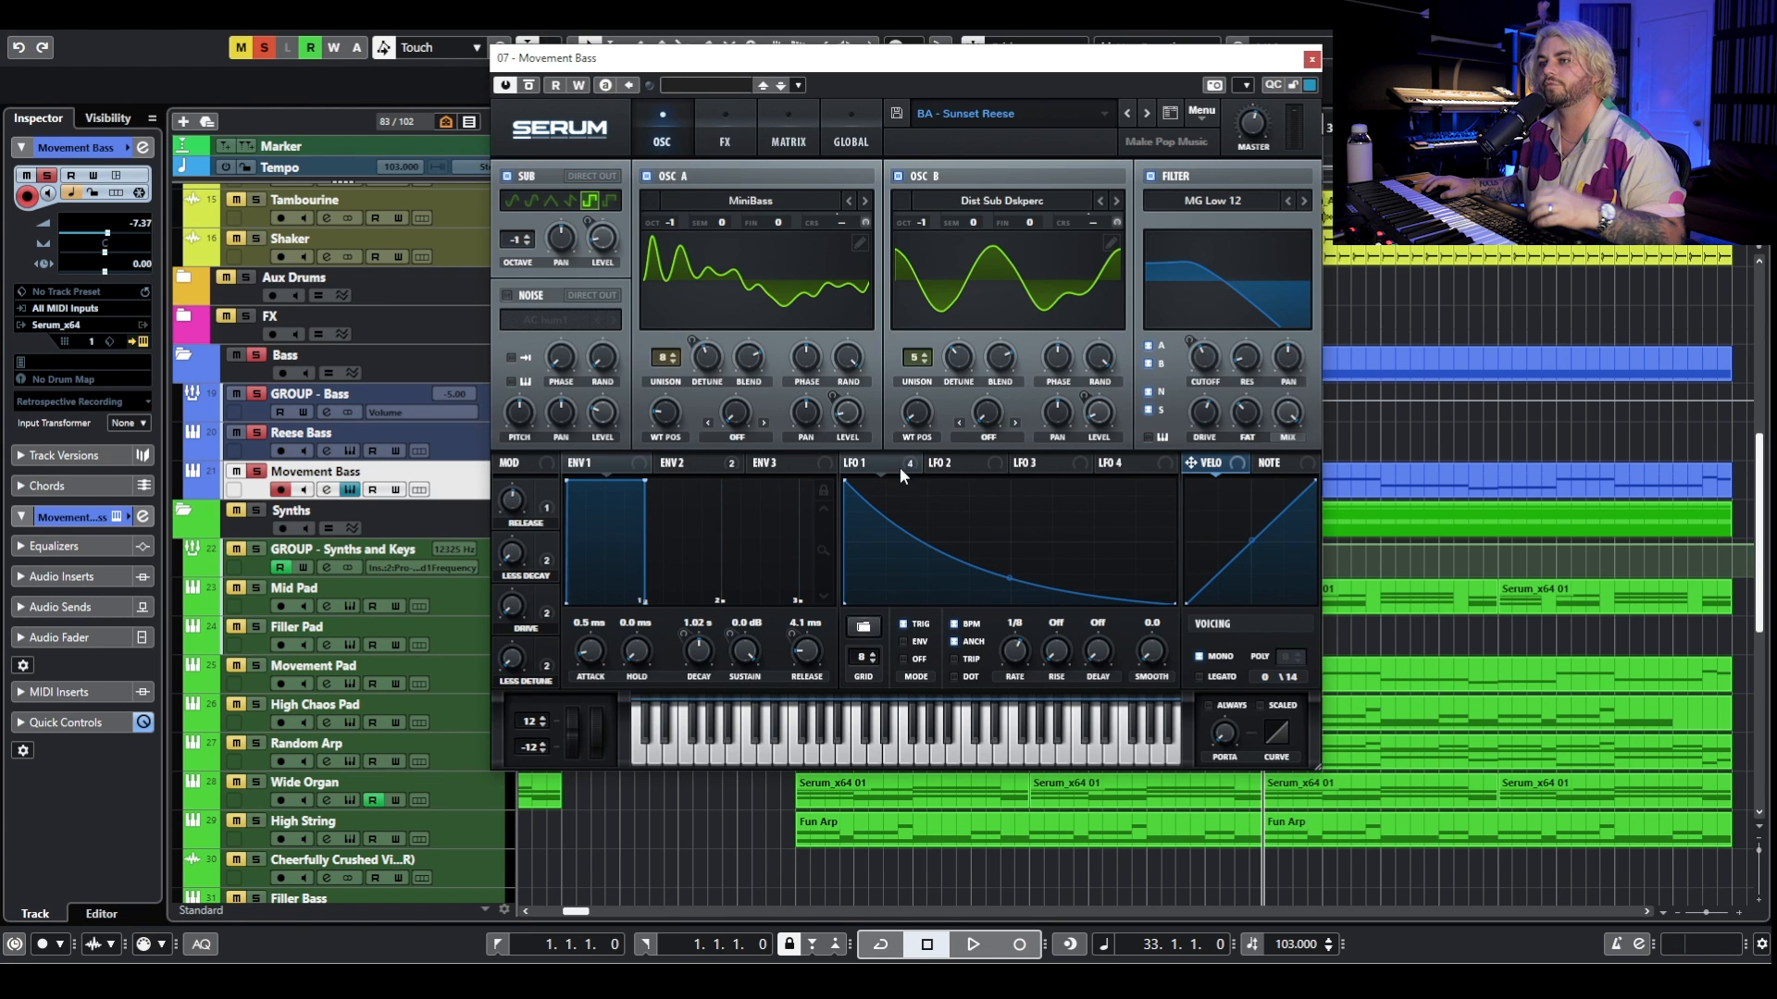
pyautogui.press('space')
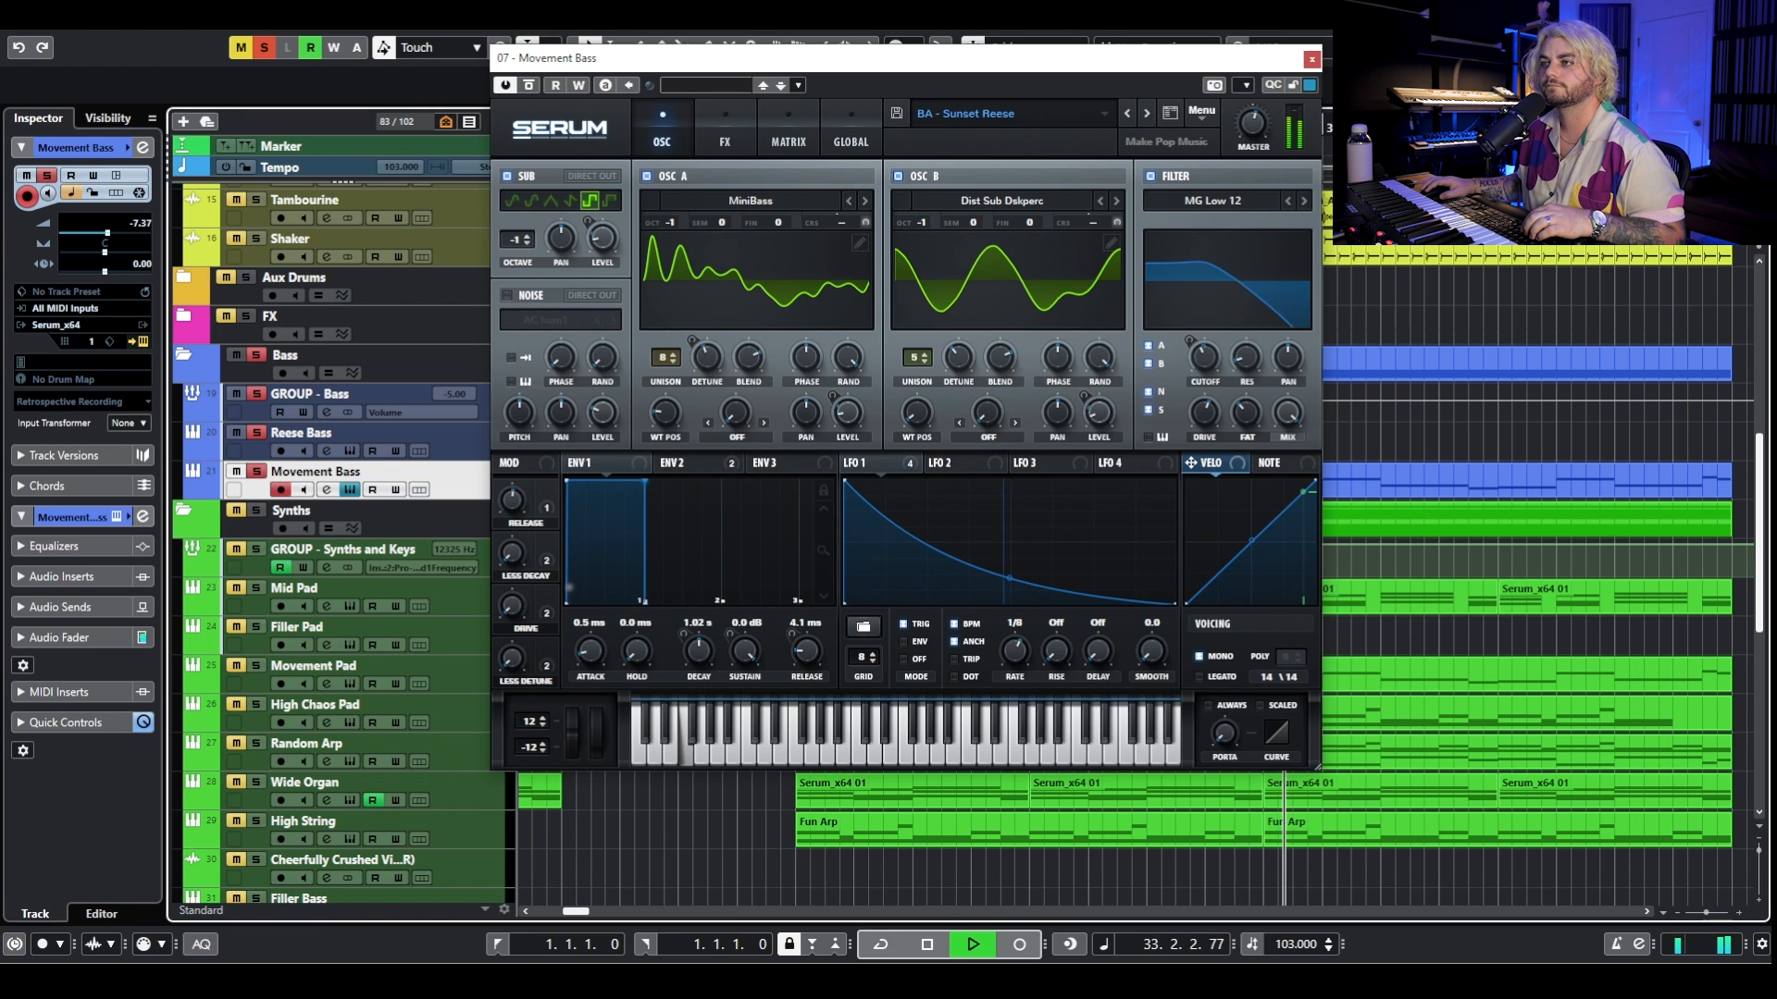
pyautogui.click(350, 489)
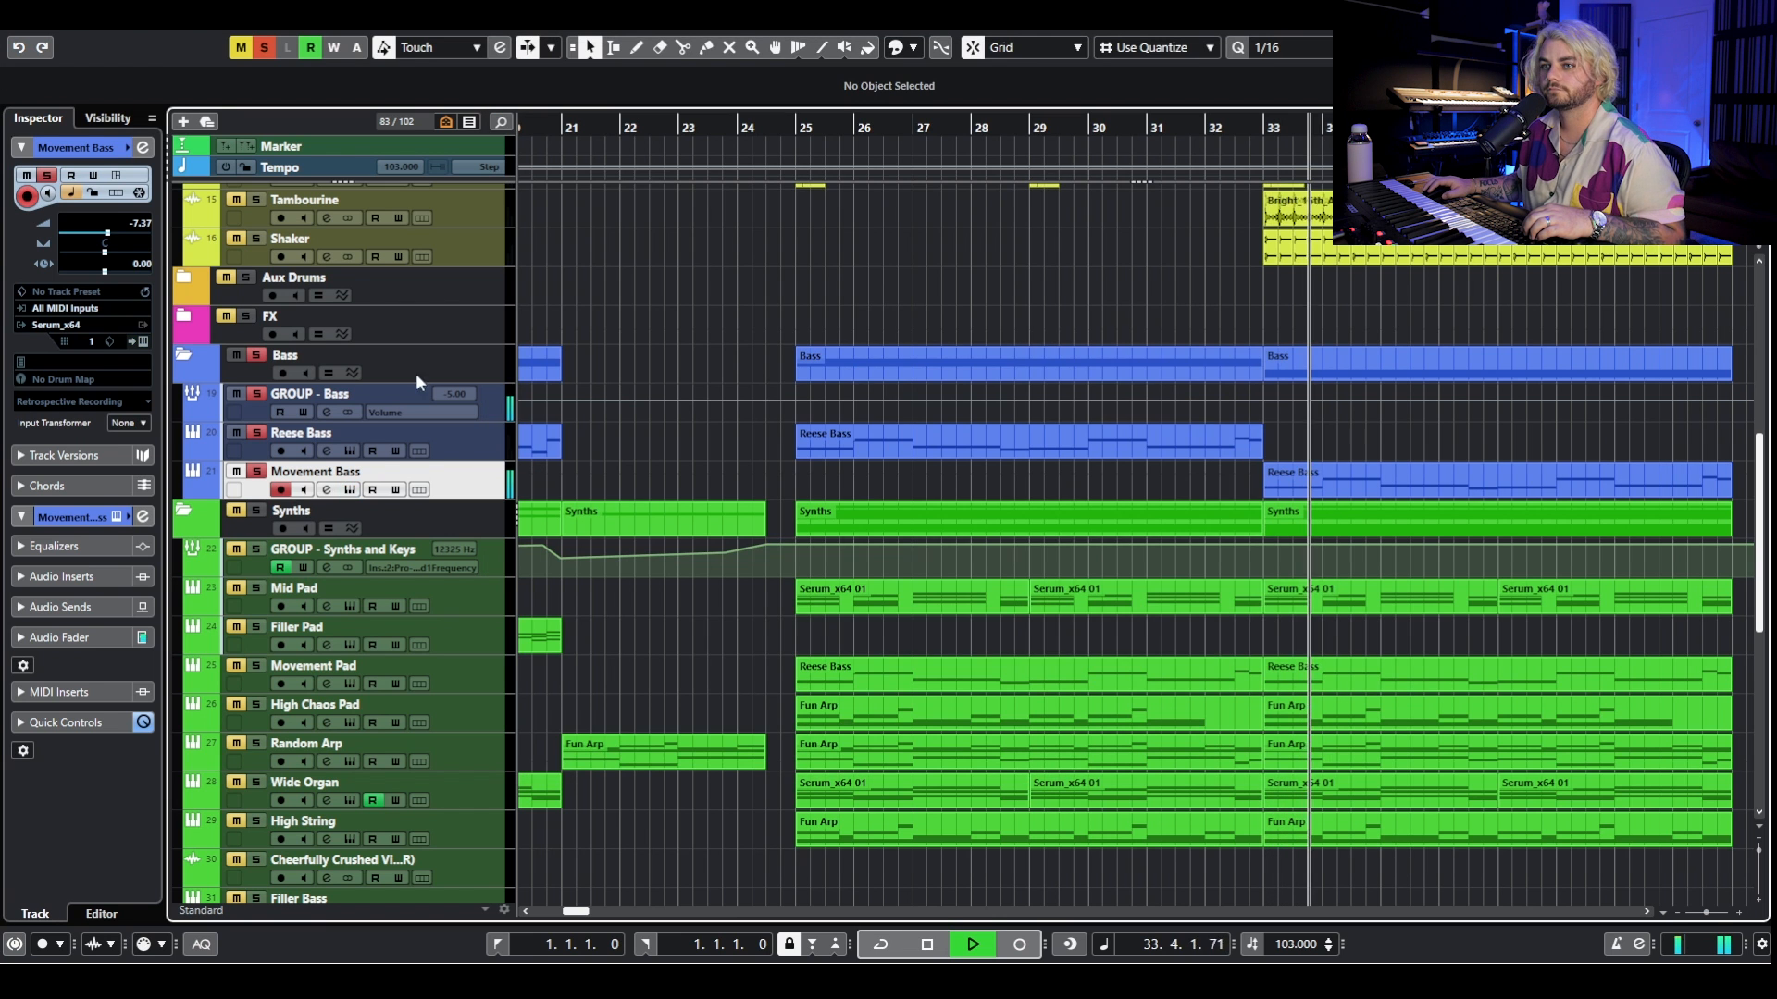
# Add the Main Drums folder to the soloed Bass folder and play both together from bar 33.
pyautogui.click(257, 364)
pyautogui.press('space')
pyautogui.scroll(5, 347, 280)
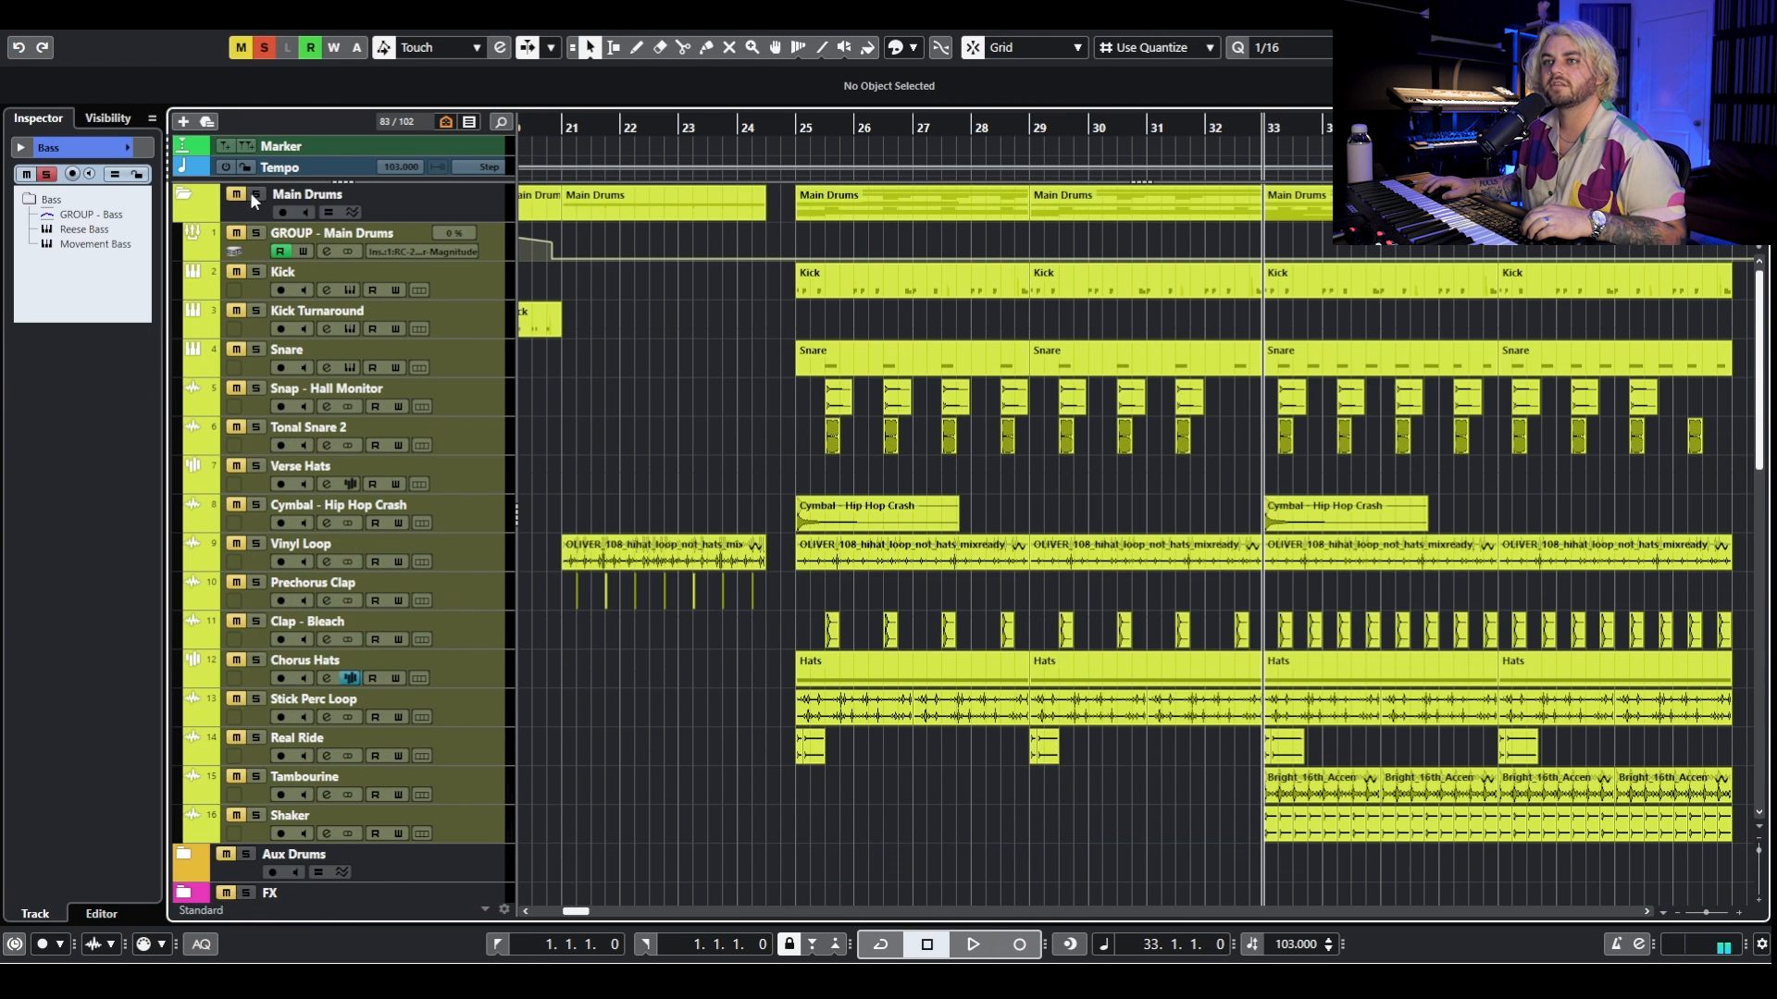
pyautogui.scroll(-5, 250, 193)
pyautogui.press('space')
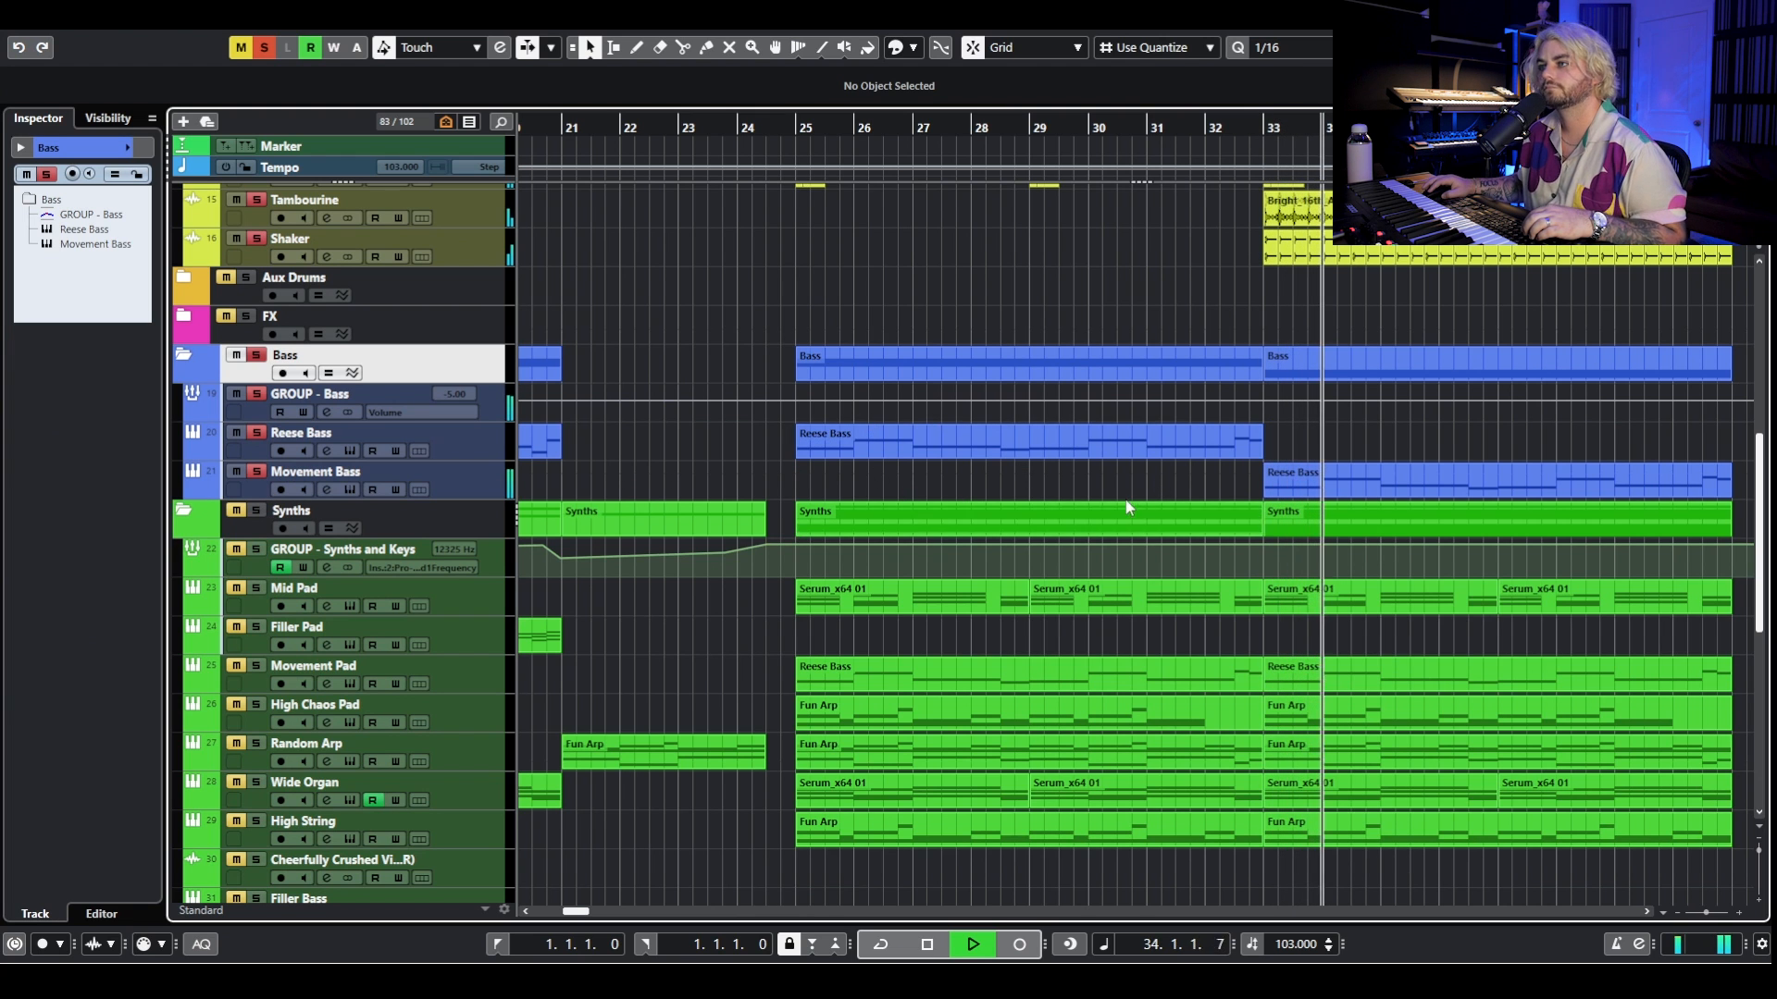
pyautogui.press('space')
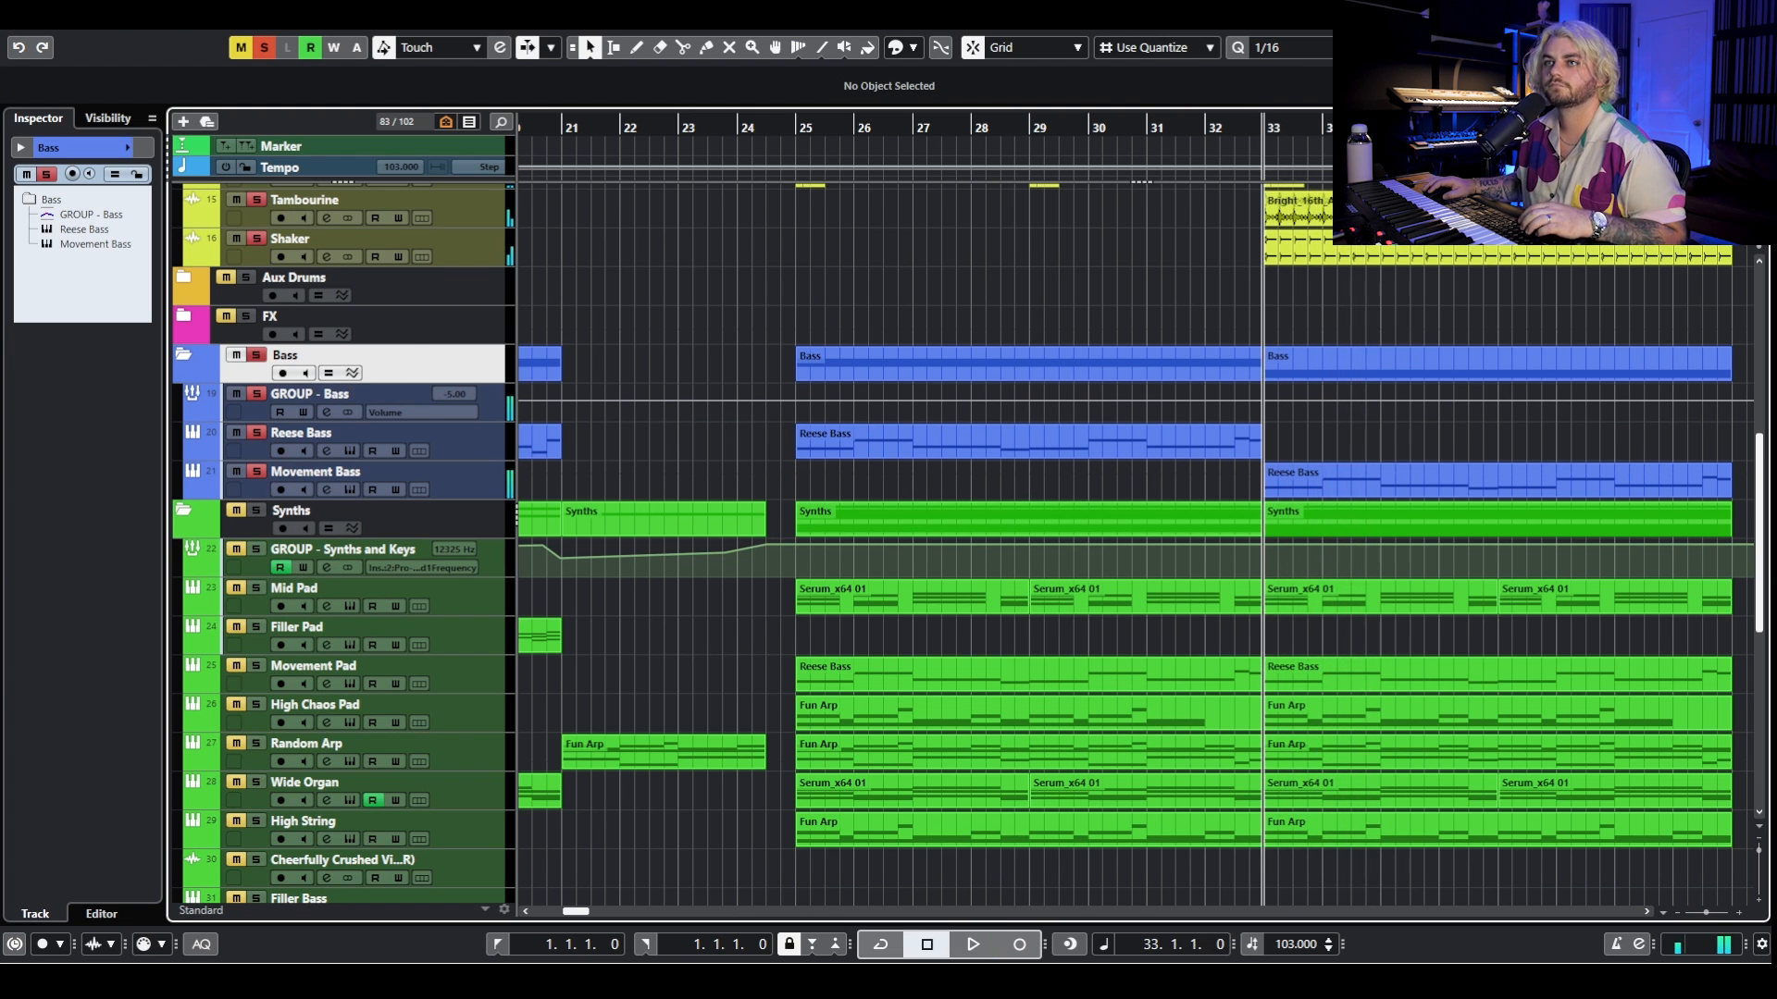
# Clear all solos, place the playback cursor just before bar 25, and solo and select Random Arp 2.
pyautogui.click(259, 54)
pyautogui.scroll(-4, 908, 280)
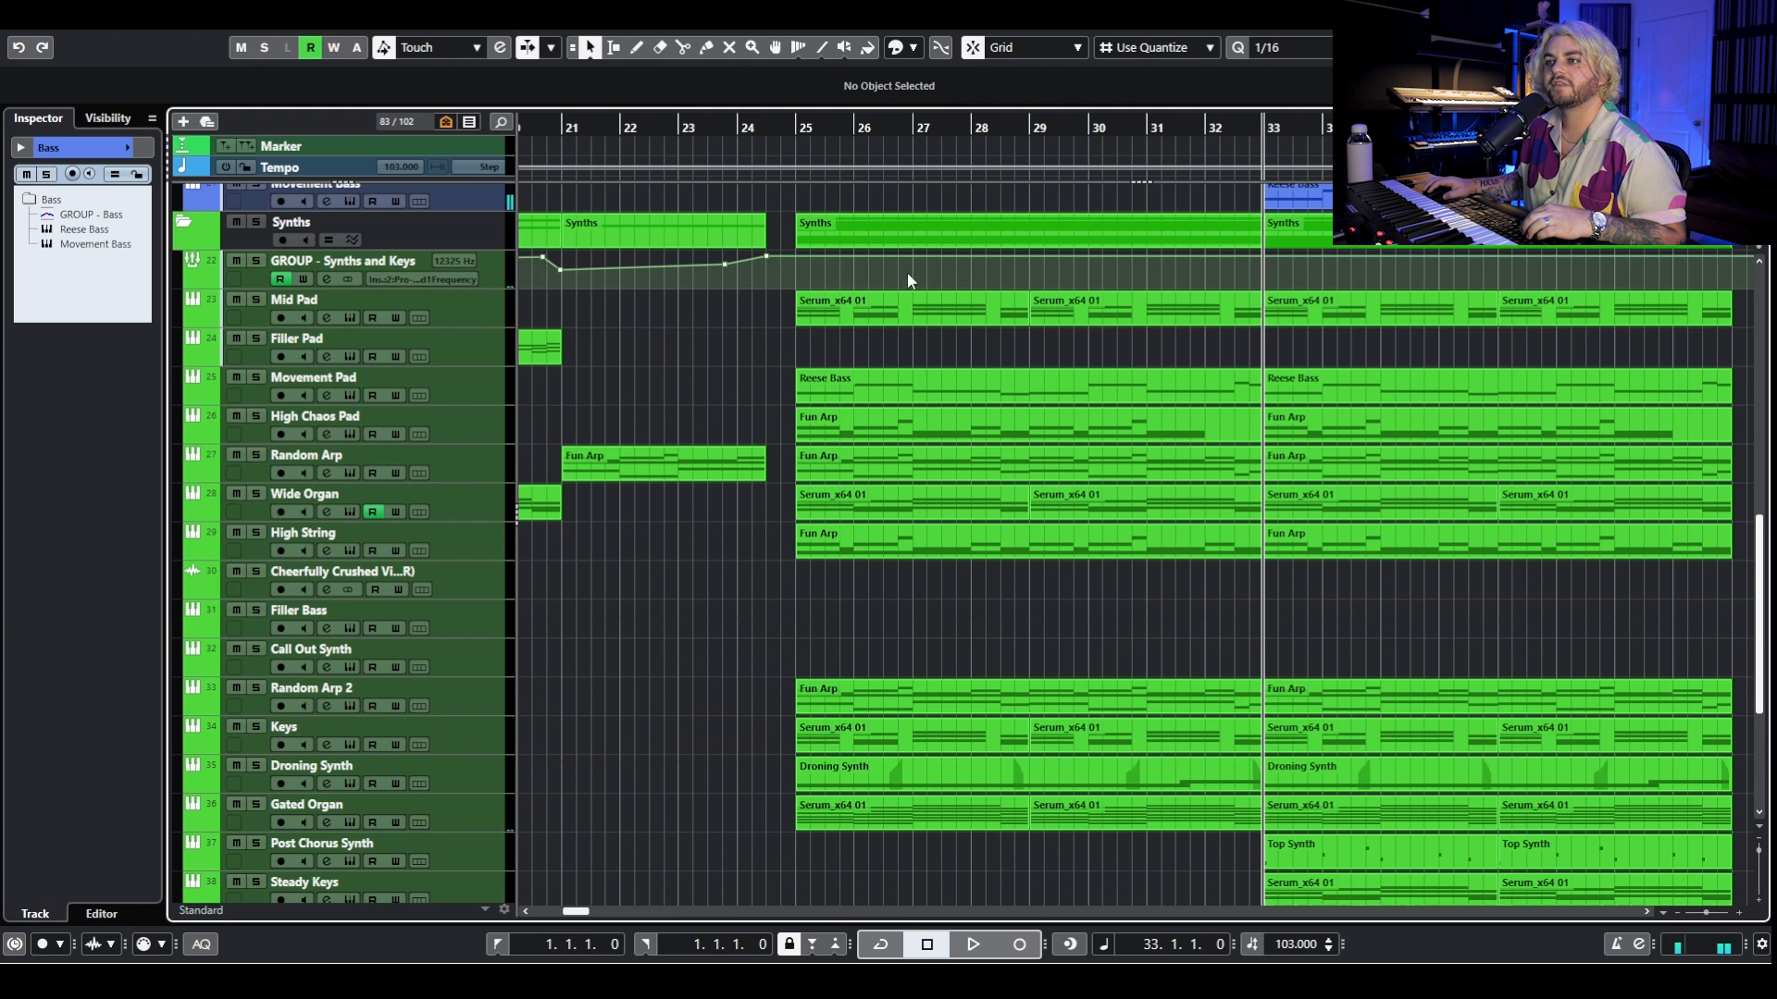
pyautogui.click(793, 130)
pyautogui.scroll(-3, 951, 403)
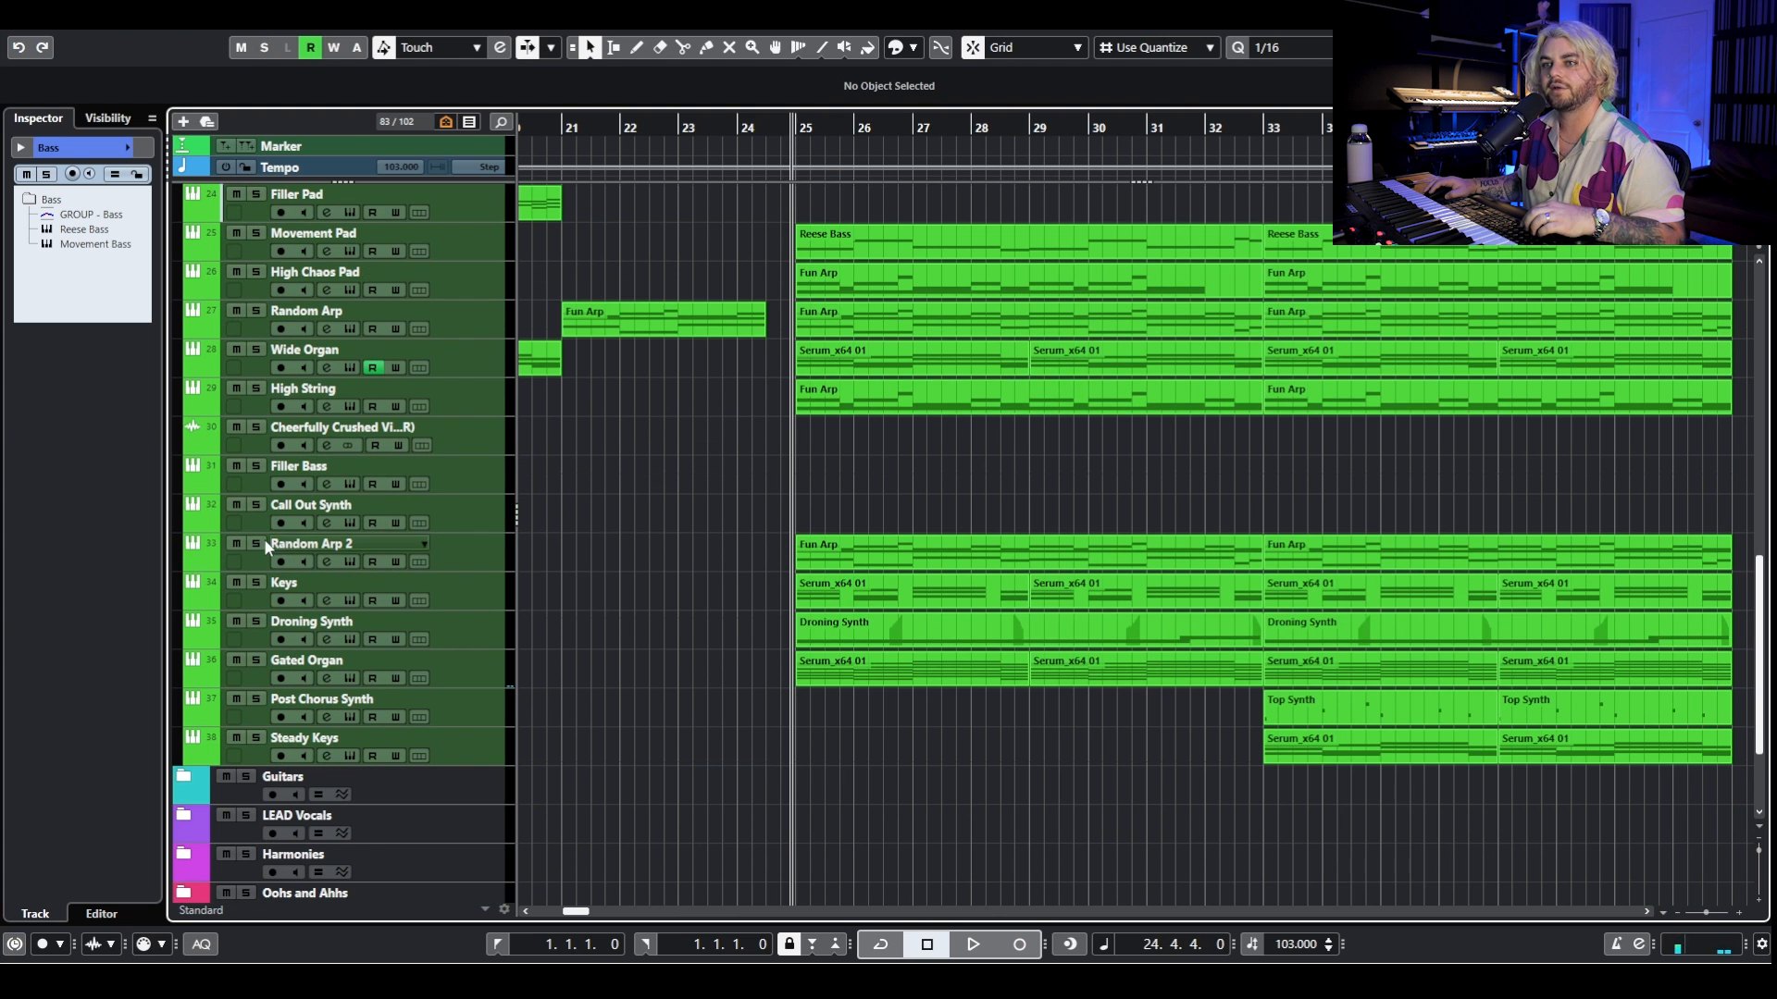
pyautogui.click(257, 544)
pyautogui.click(441, 549)
# Check Random Arp 2's channel settings and audition the track with its ANA 2 instrument open.
pyautogui.click(326, 562)
pyautogui.click(327, 561)
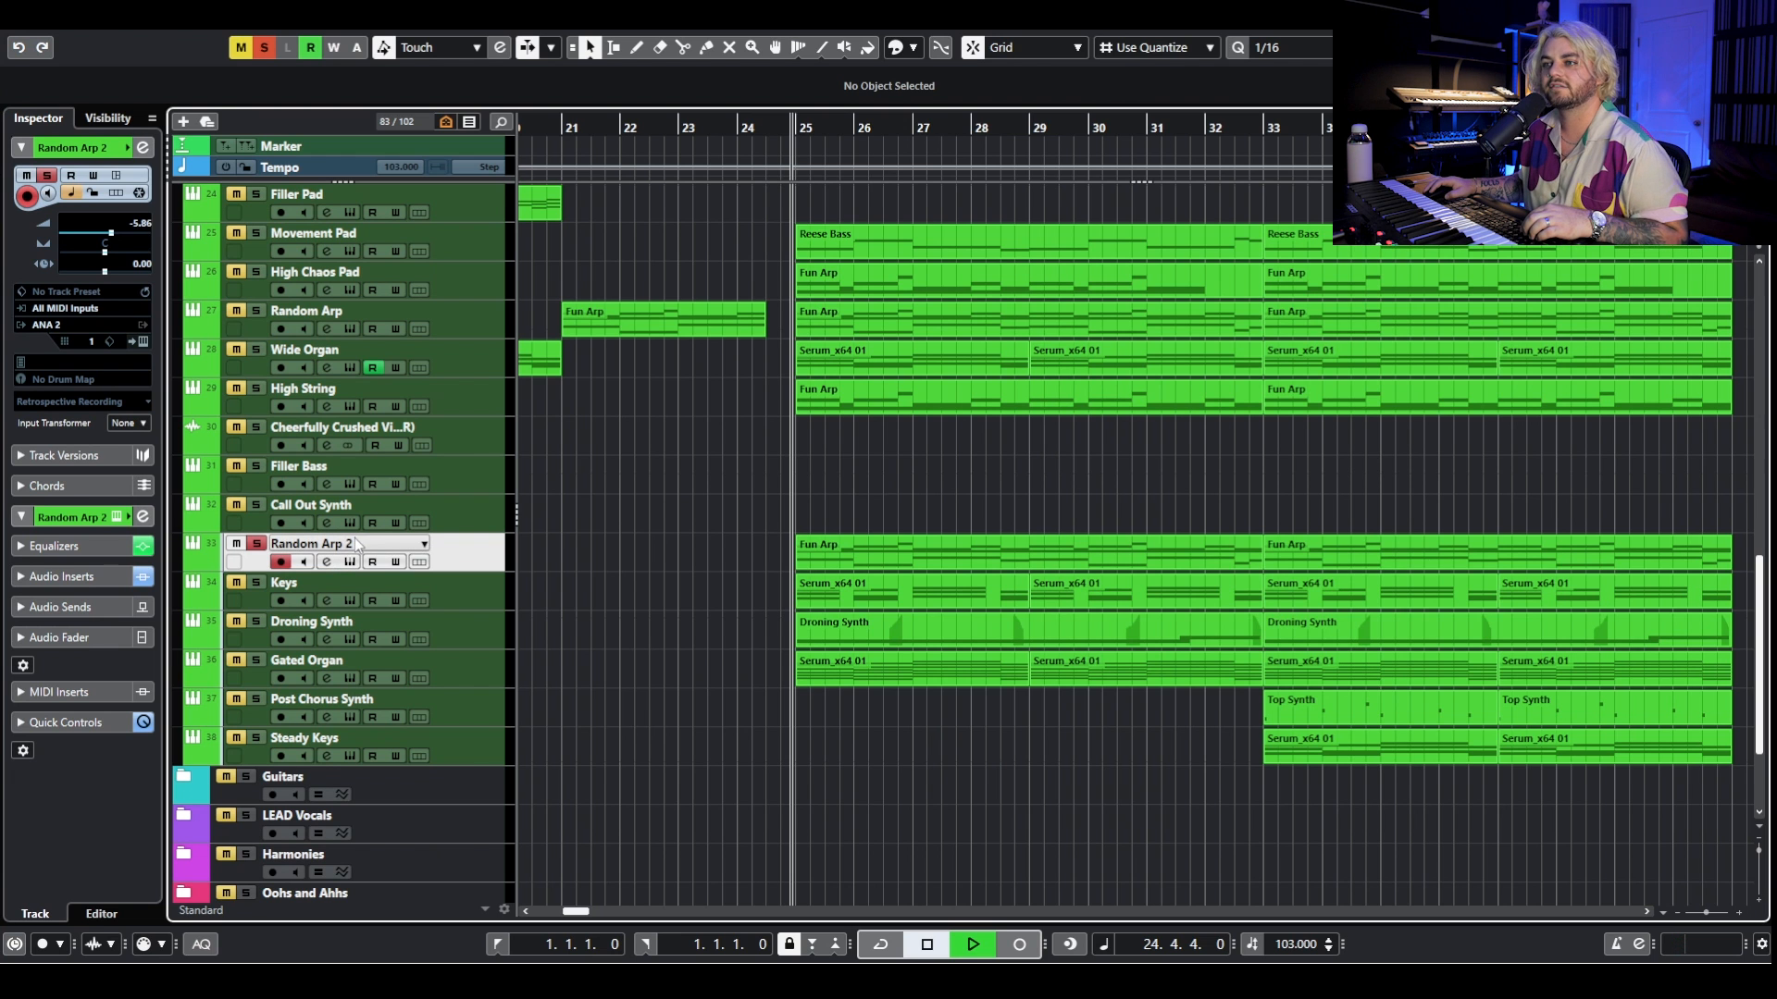
pyautogui.press('space')
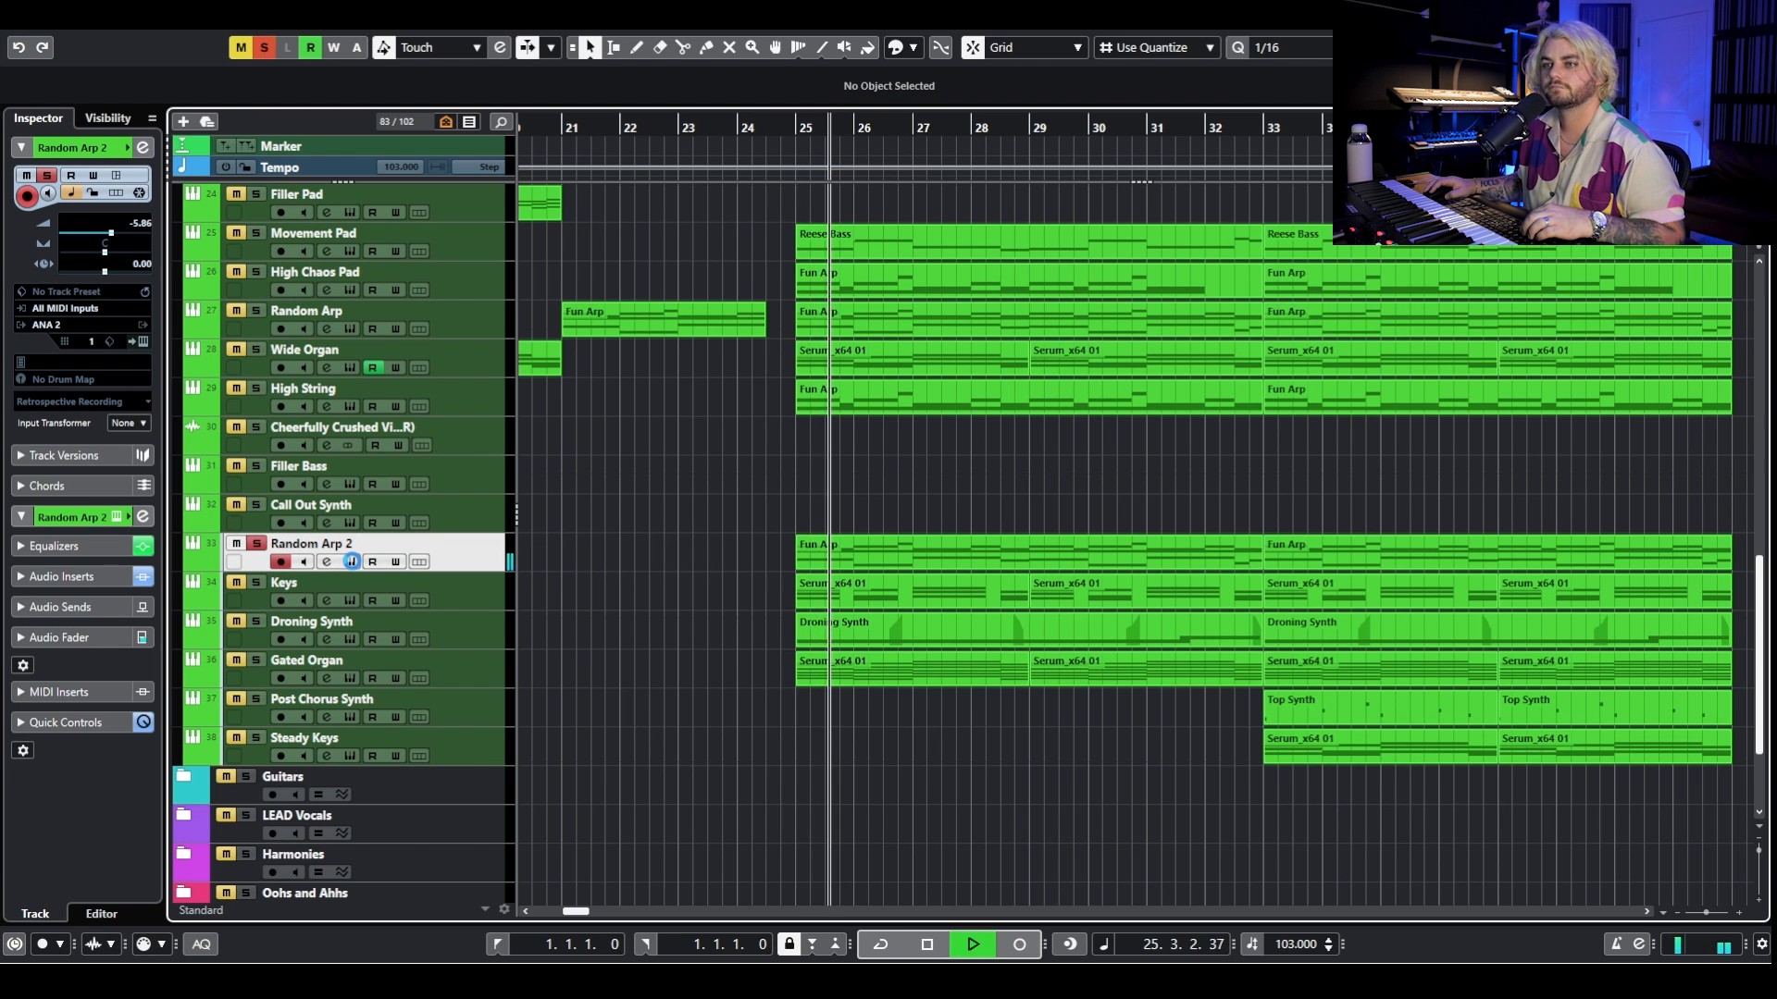
pyautogui.click(351, 561)
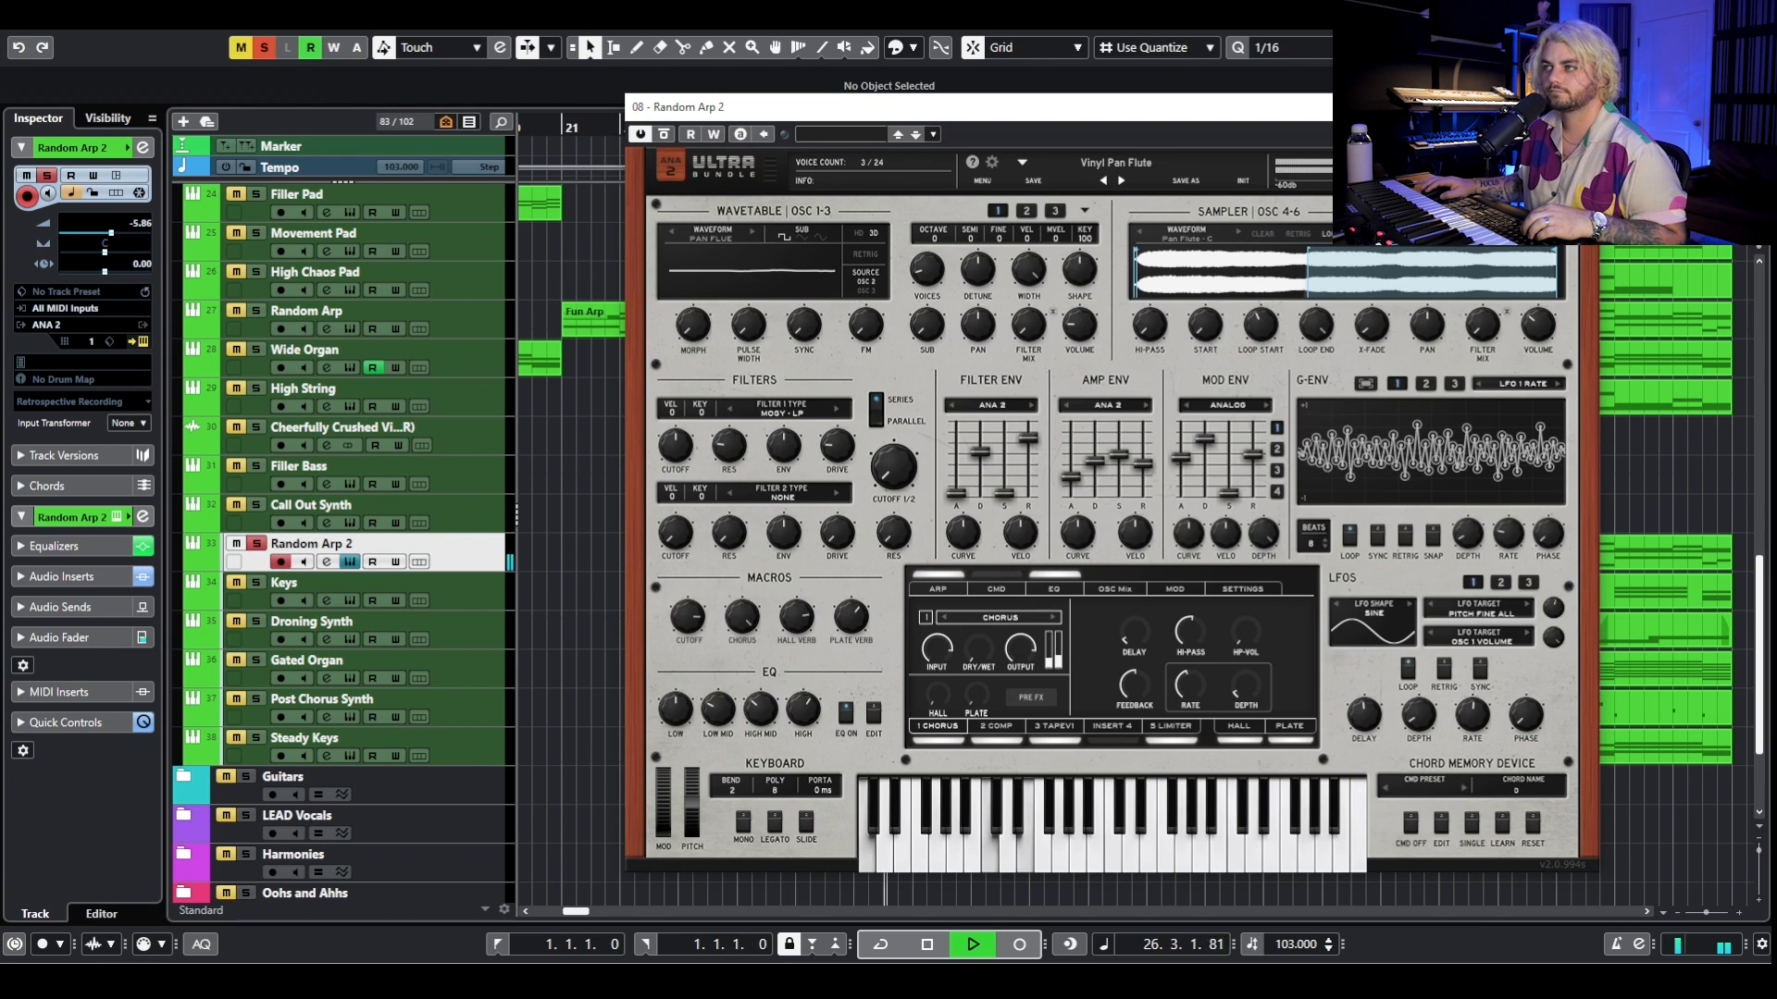
pyautogui.press('space')
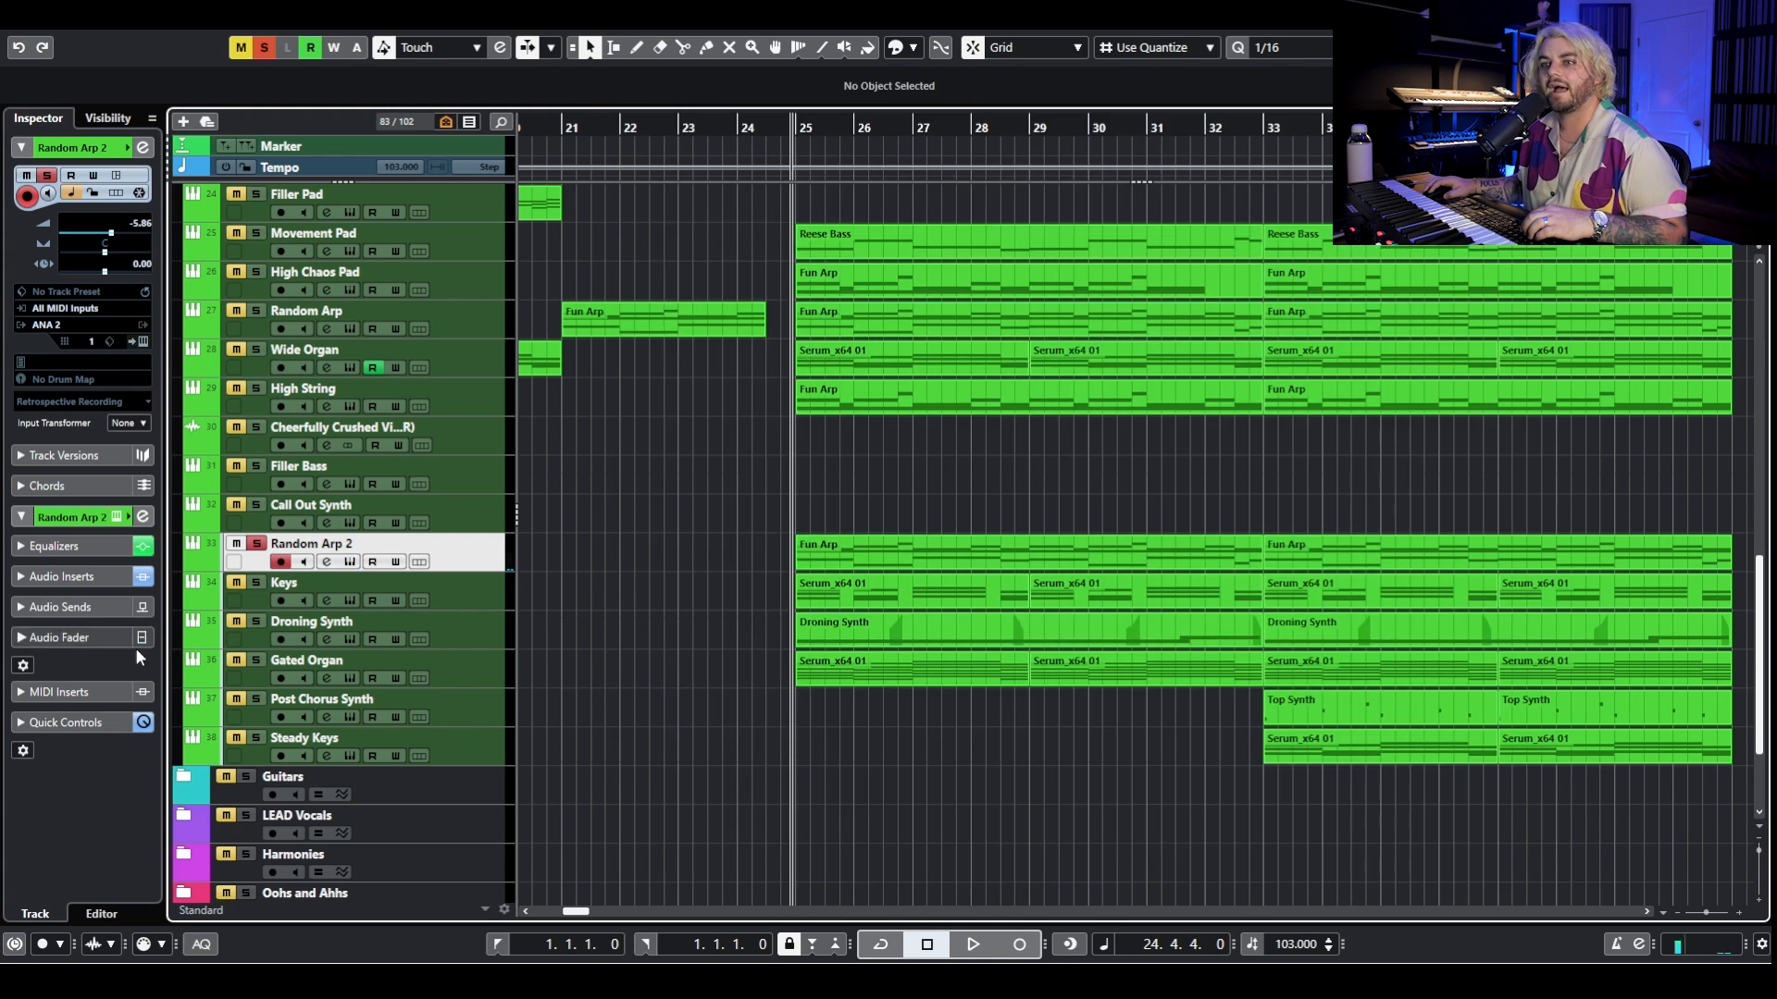
# Solo Keys and audition it from just before bar 25, examining its Serum instrument and channel settings.
pyautogui.click(496, 607)
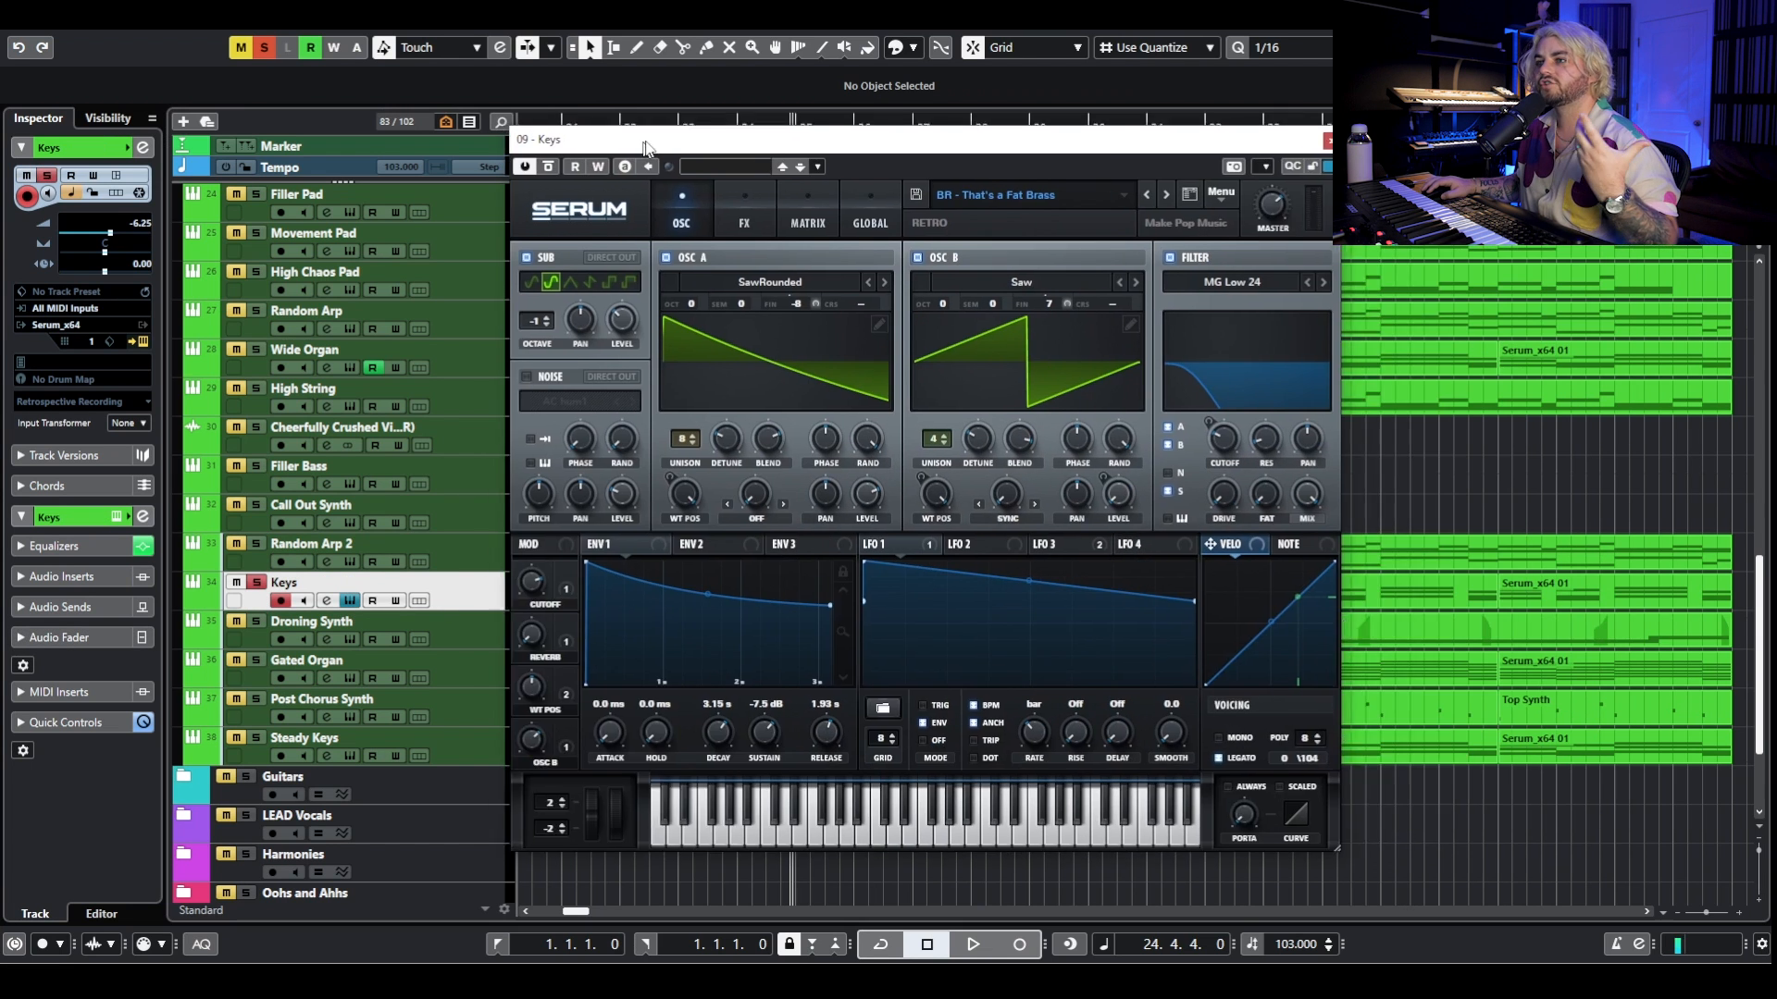
pyautogui.moveTo(646, 142); pyautogui.dragTo(741, 148)
pyautogui.press('space')
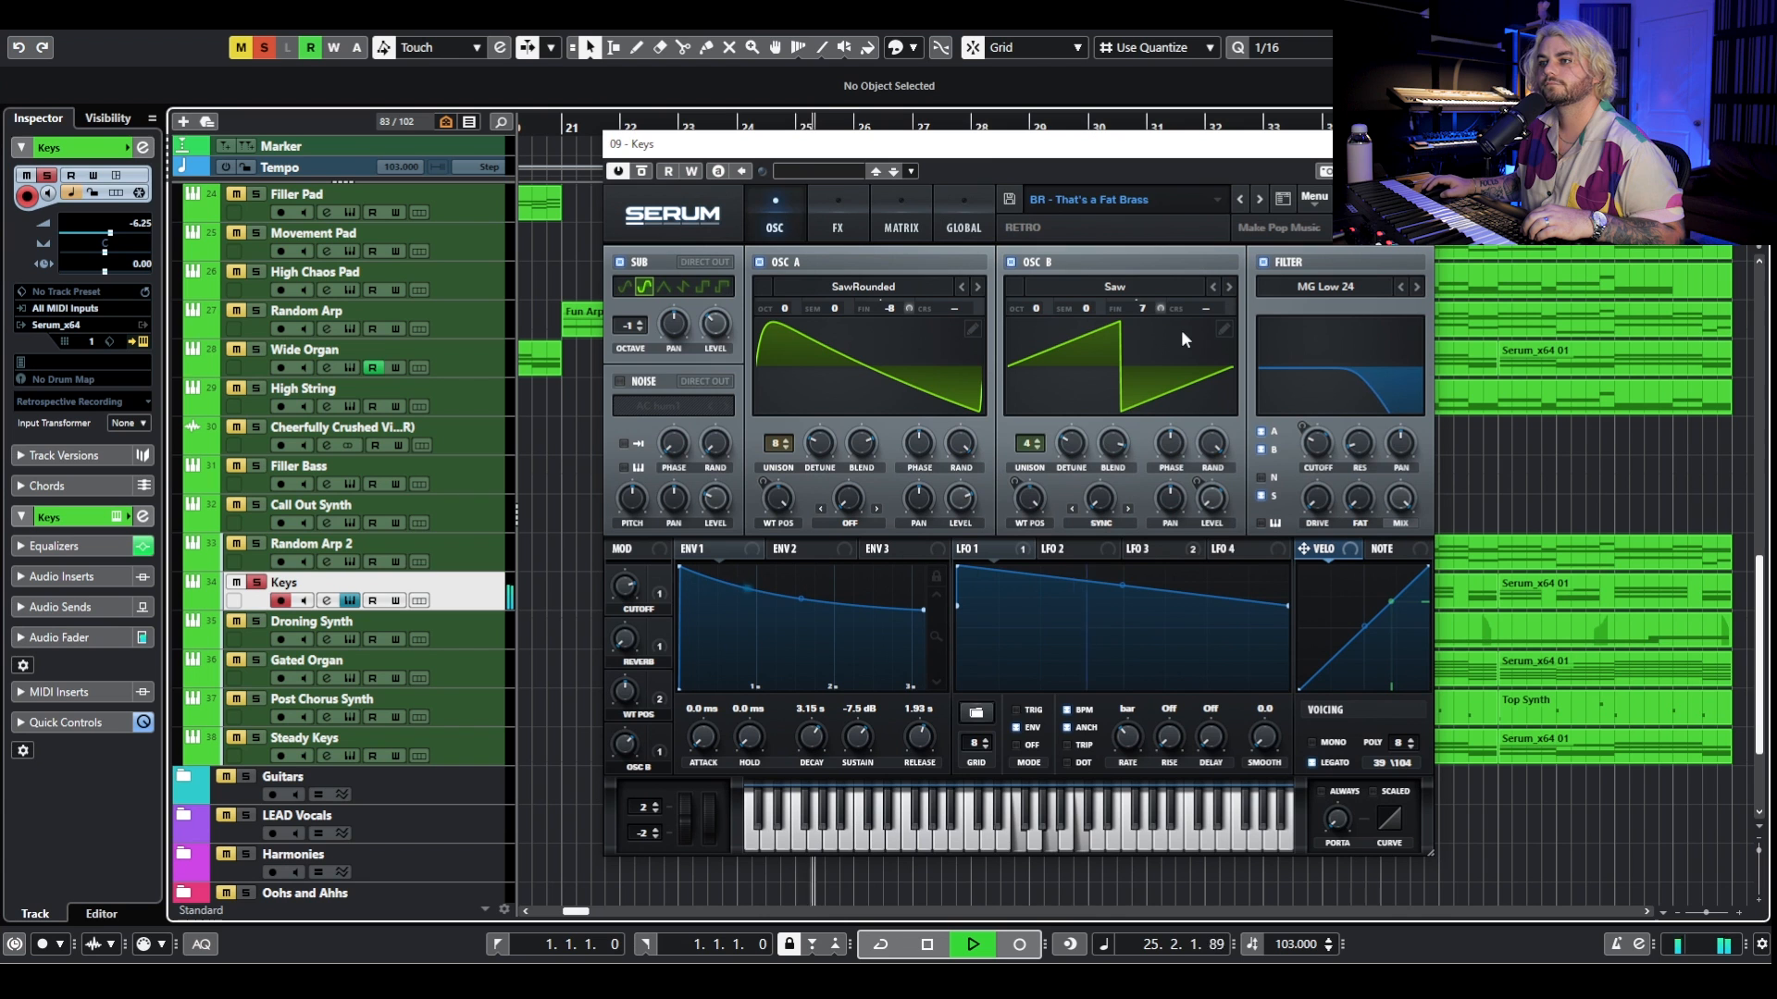
pyautogui.click(327, 600)
pyautogui.click(327, 601)
pyautogui.press('space')
pyautogui.click(349, 601)
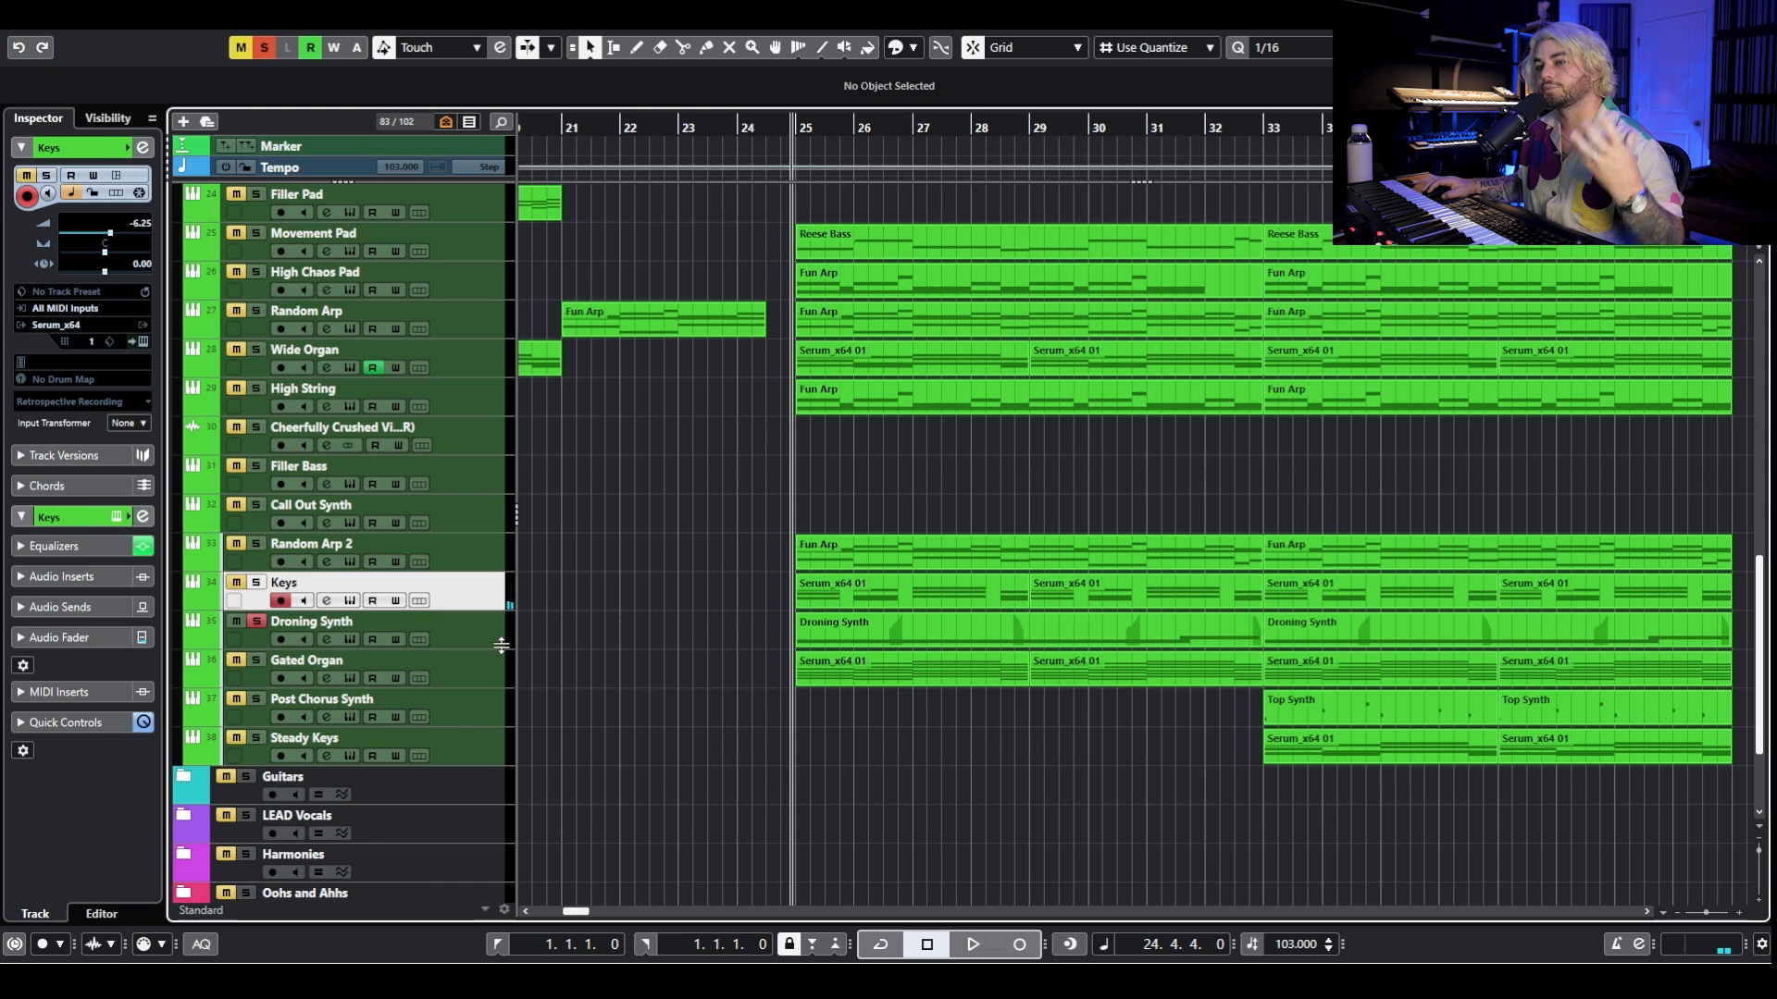
# Inspect the Tempest Pad Drone patch in the Droning Synth track's Omnisphere instrument, and close the instrument.
pyautogui.click(326, 646)
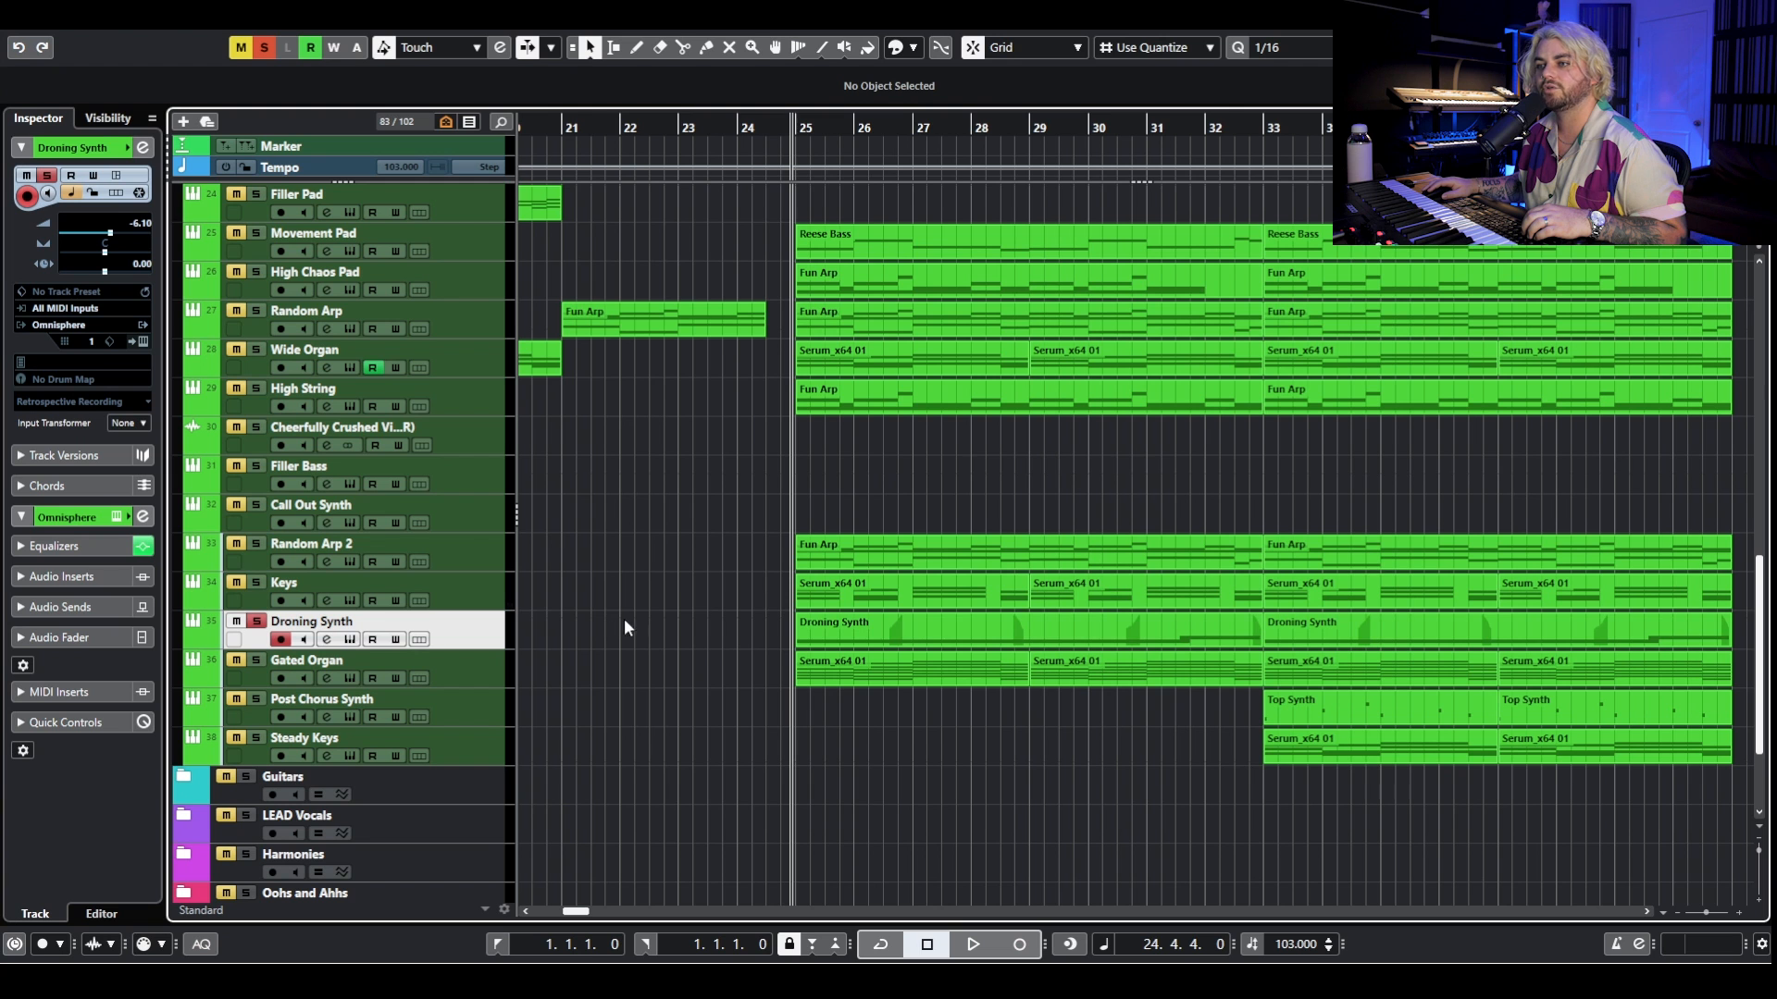
pyautogui.press('e')
pyautogui.moveTo(1775, 102); pyautogui.dragTo(602, 81)
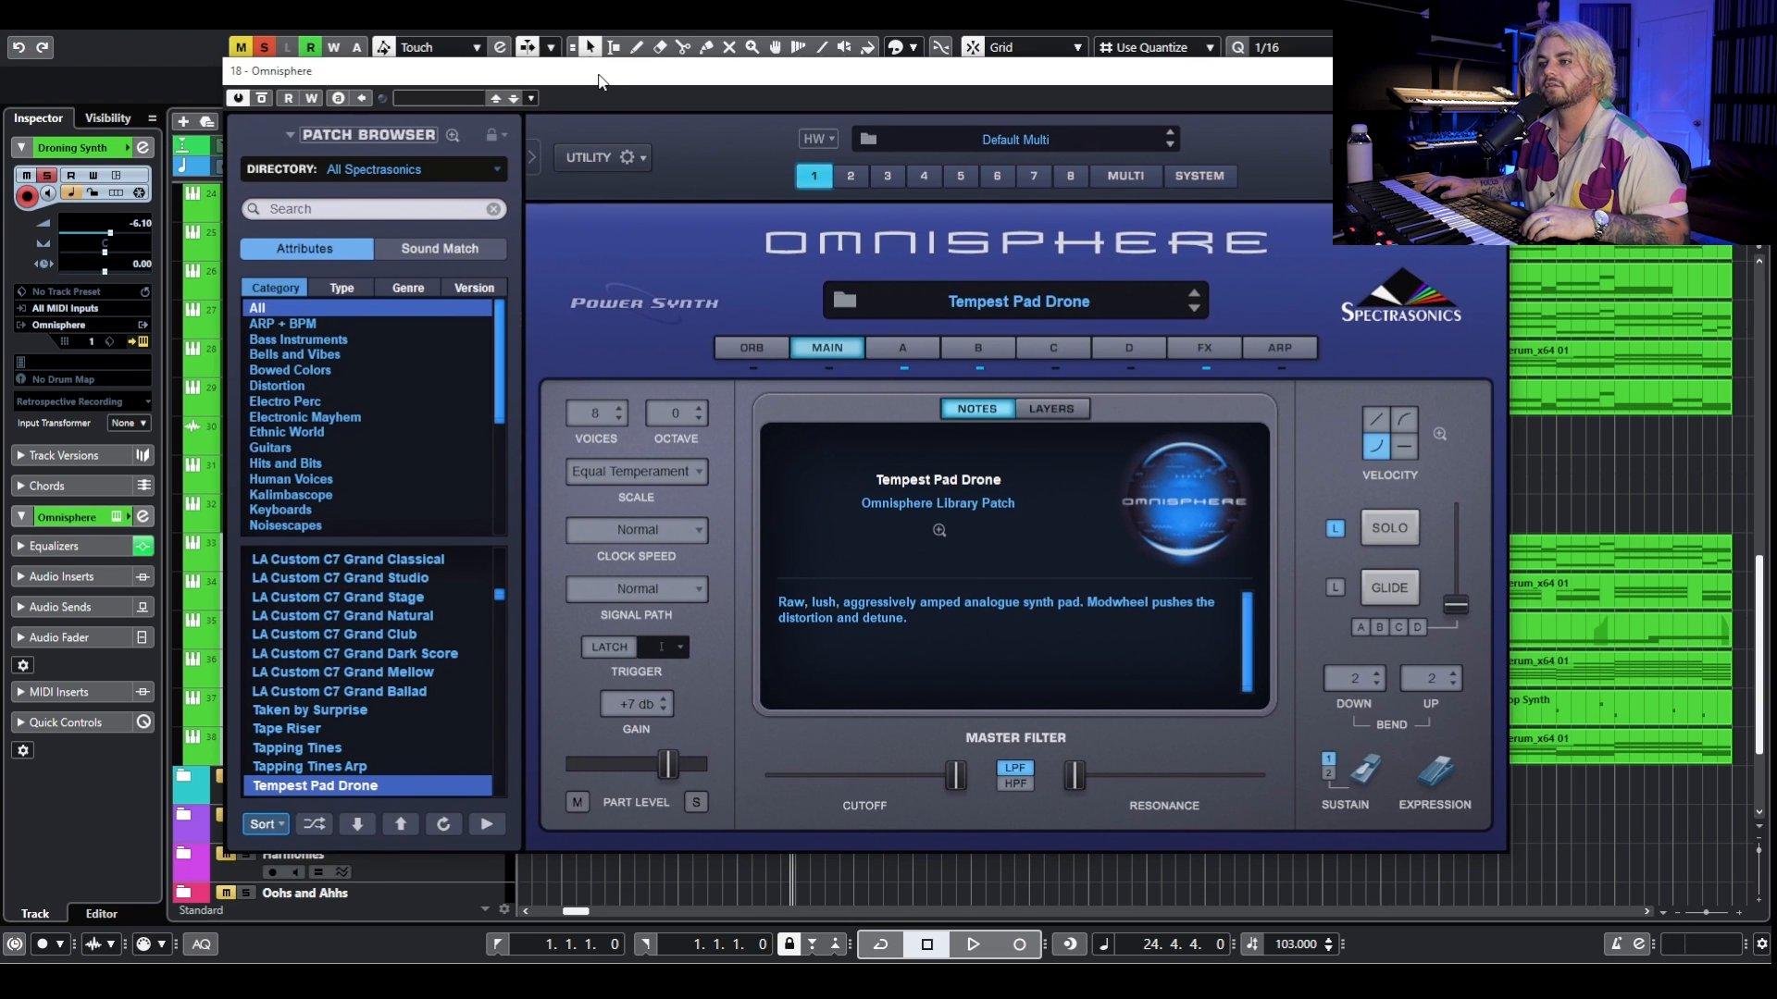
pyautogui.click(892, 350)
pyautogui.click(857, 352)
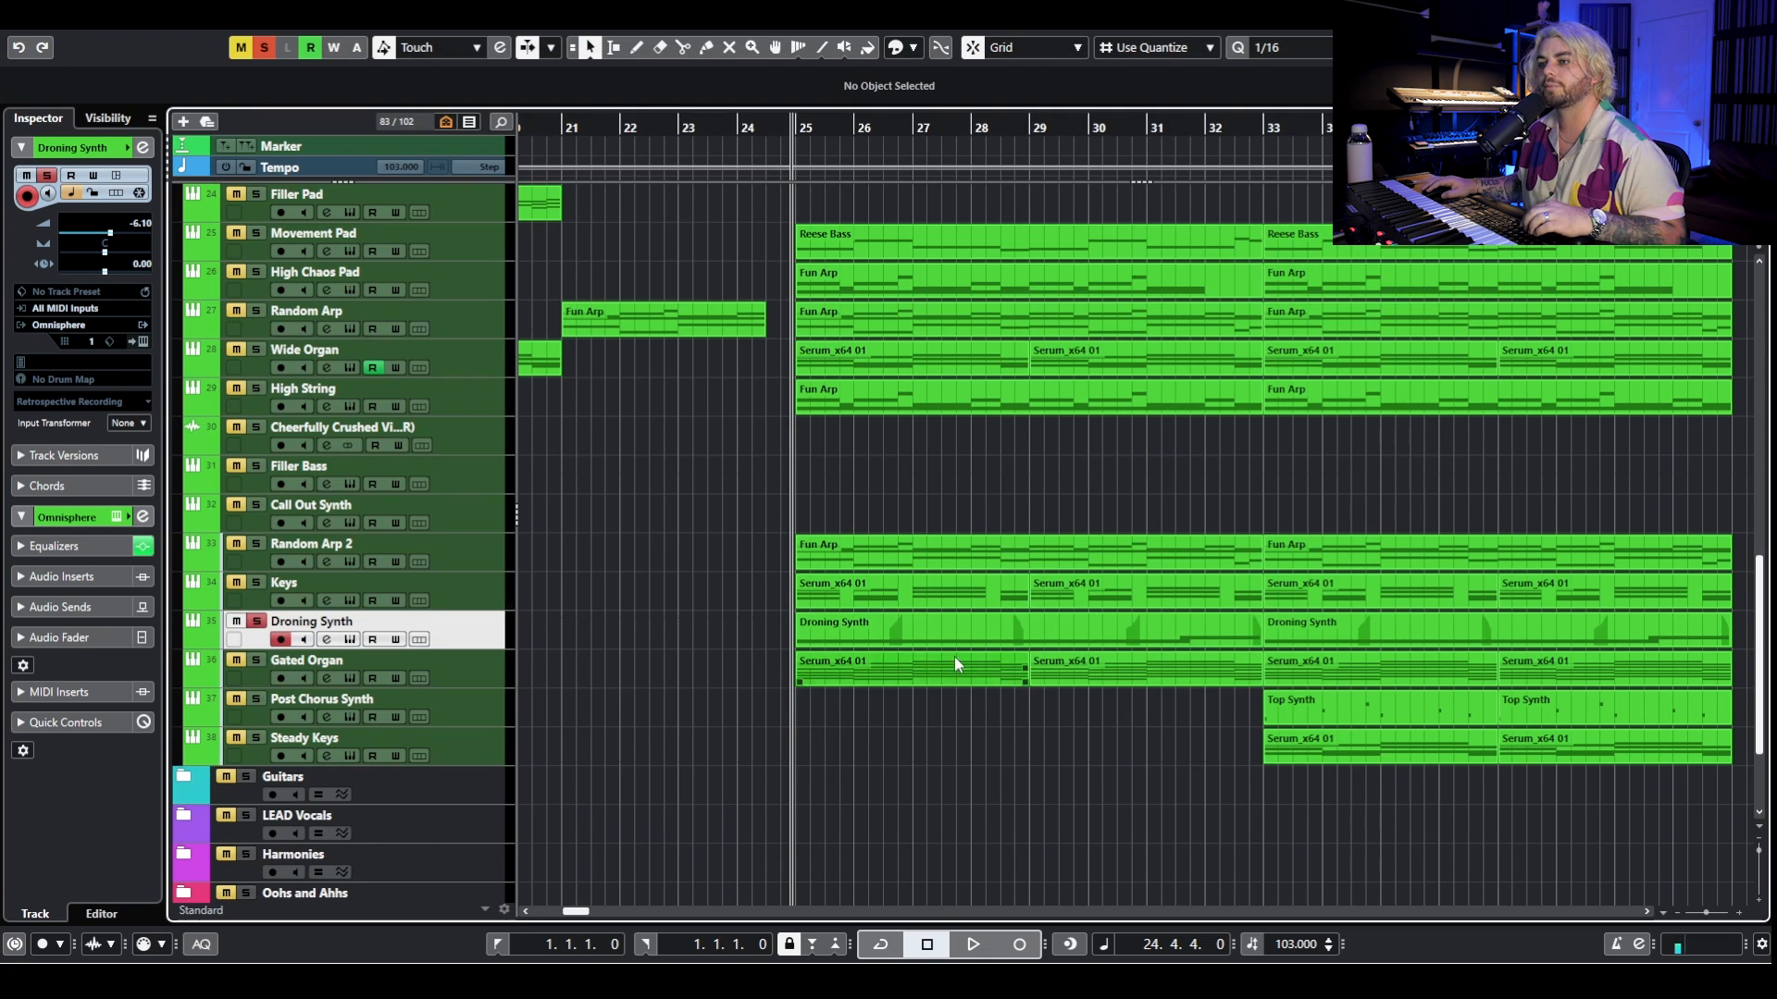
# Play the Droning Synth part starting at bar 25 in the Key Editor, and close the editor.
pyautogui.doubleClick(955, 638)
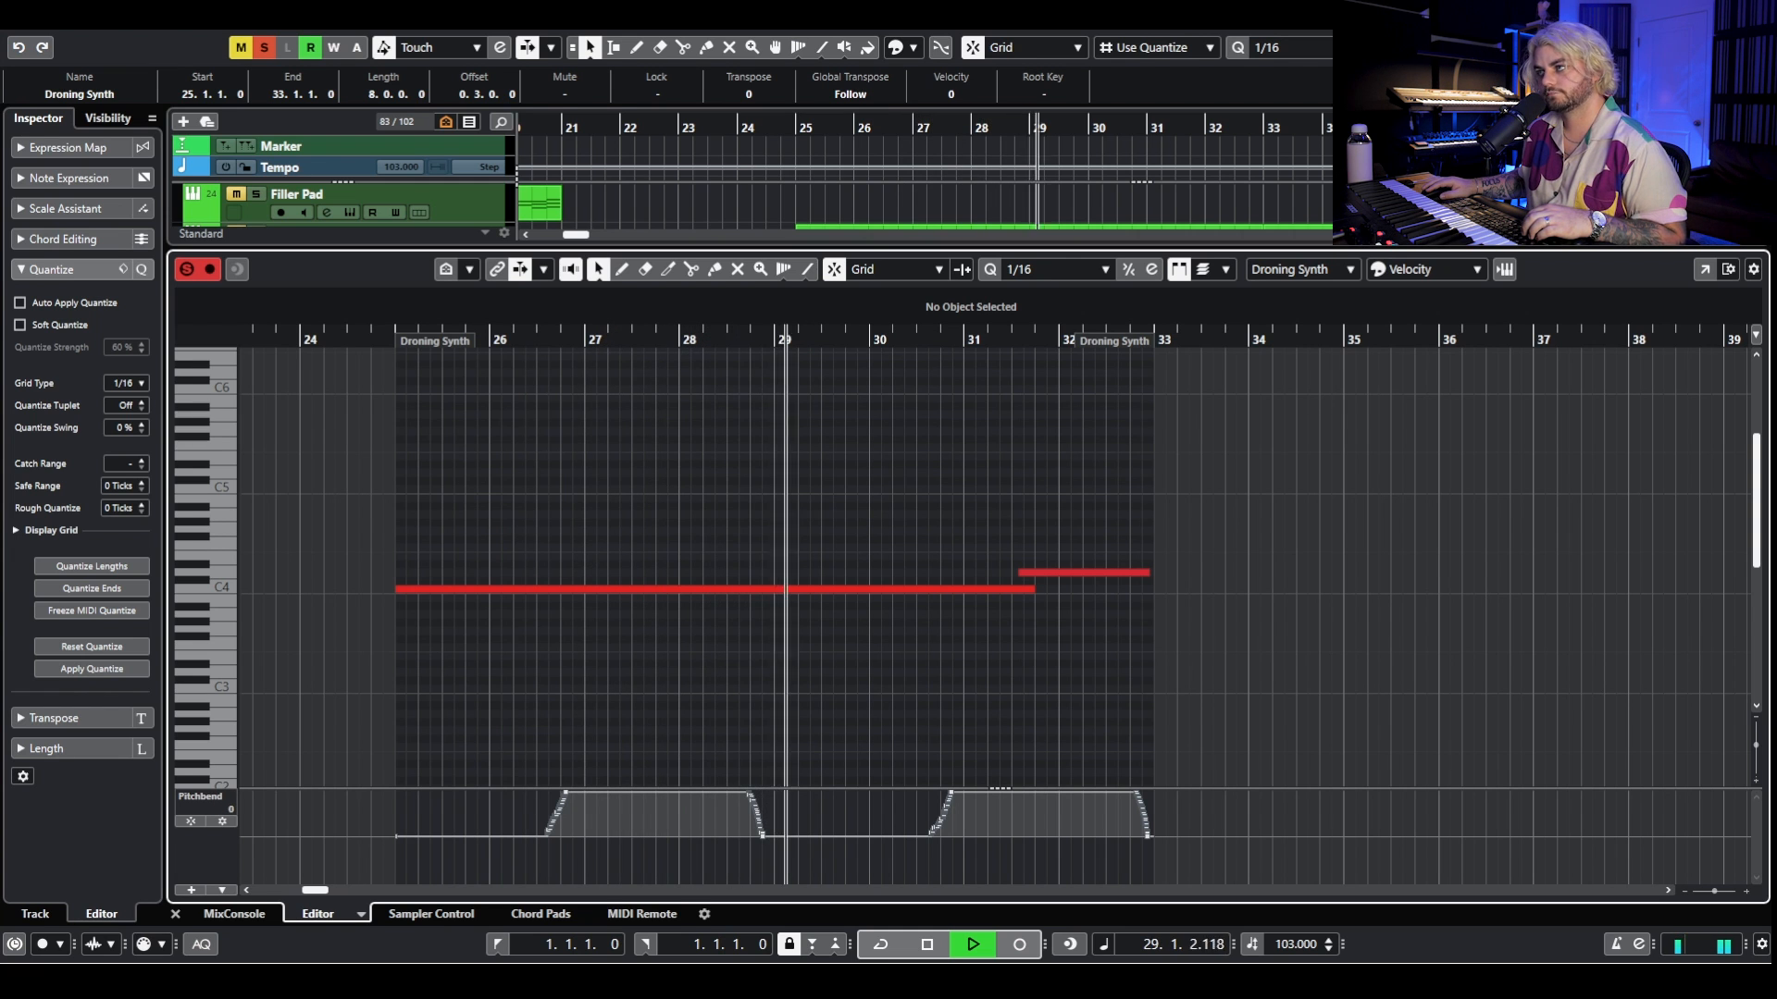
pyautogui.press('space')
pyautogui.press('Return')
pyautogui.click(618, 738)
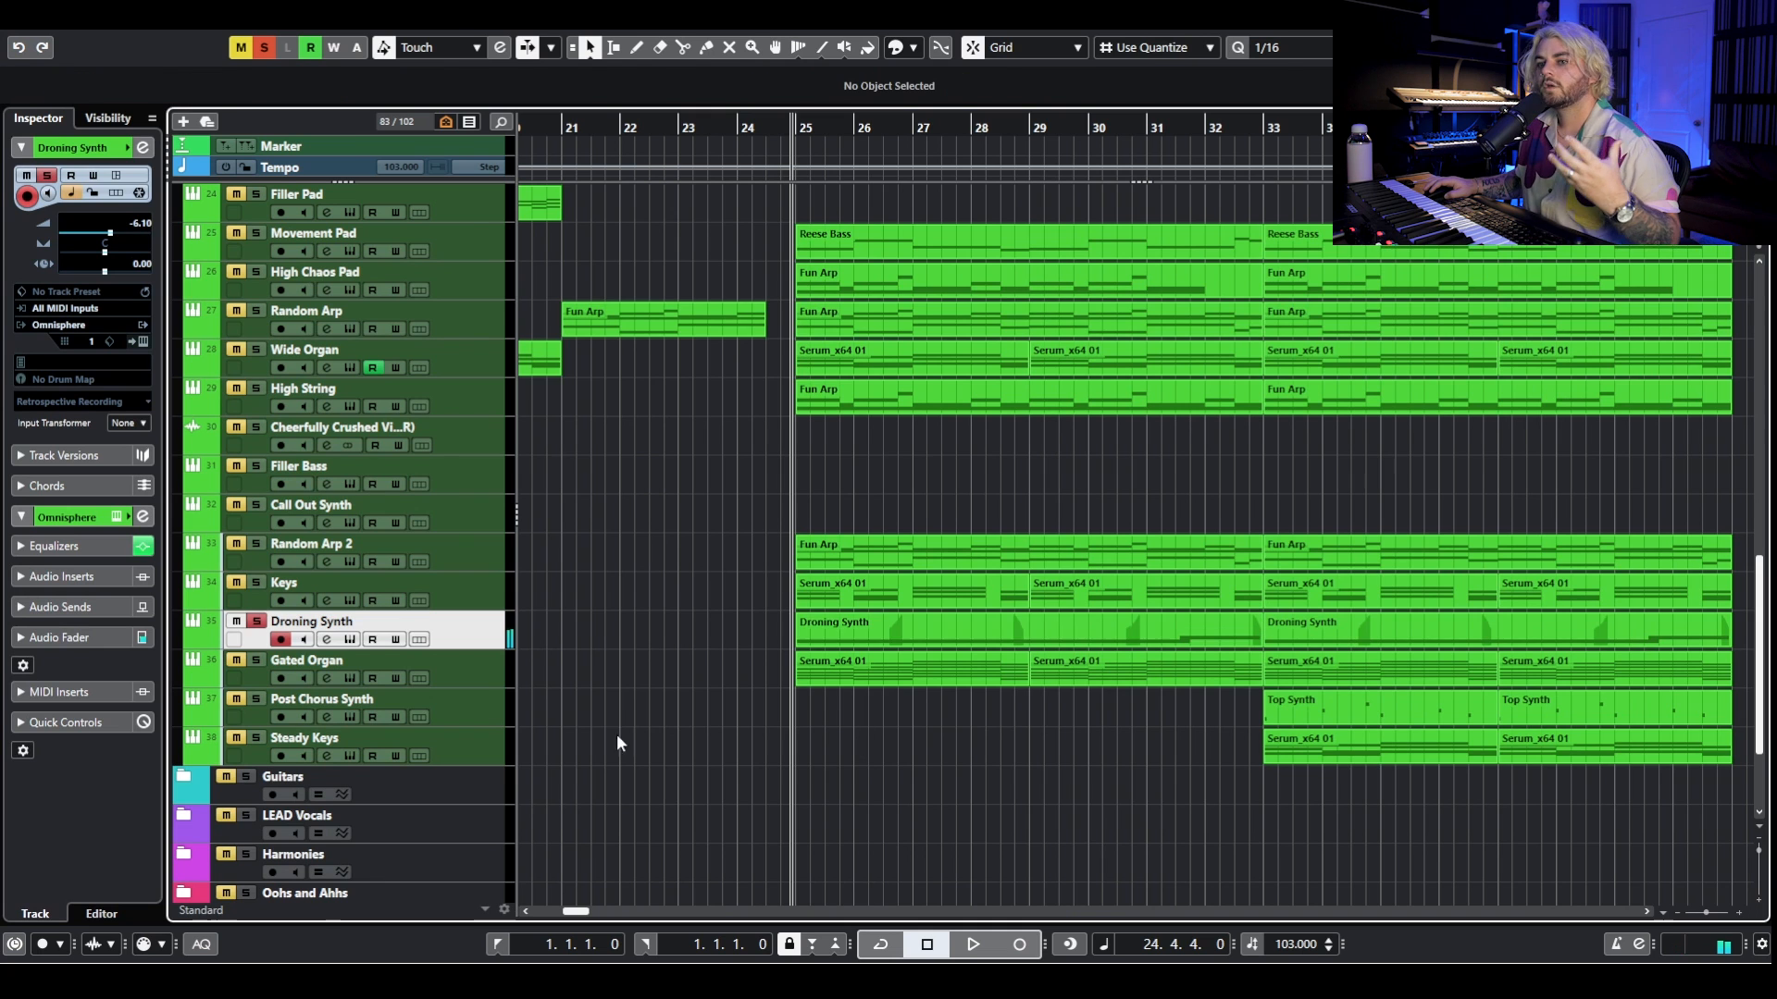
# Mute the Droning Synth track and solo the Gated Organ track.
pyautogui.click(235, 626)
pyautogui.click(250, 663)
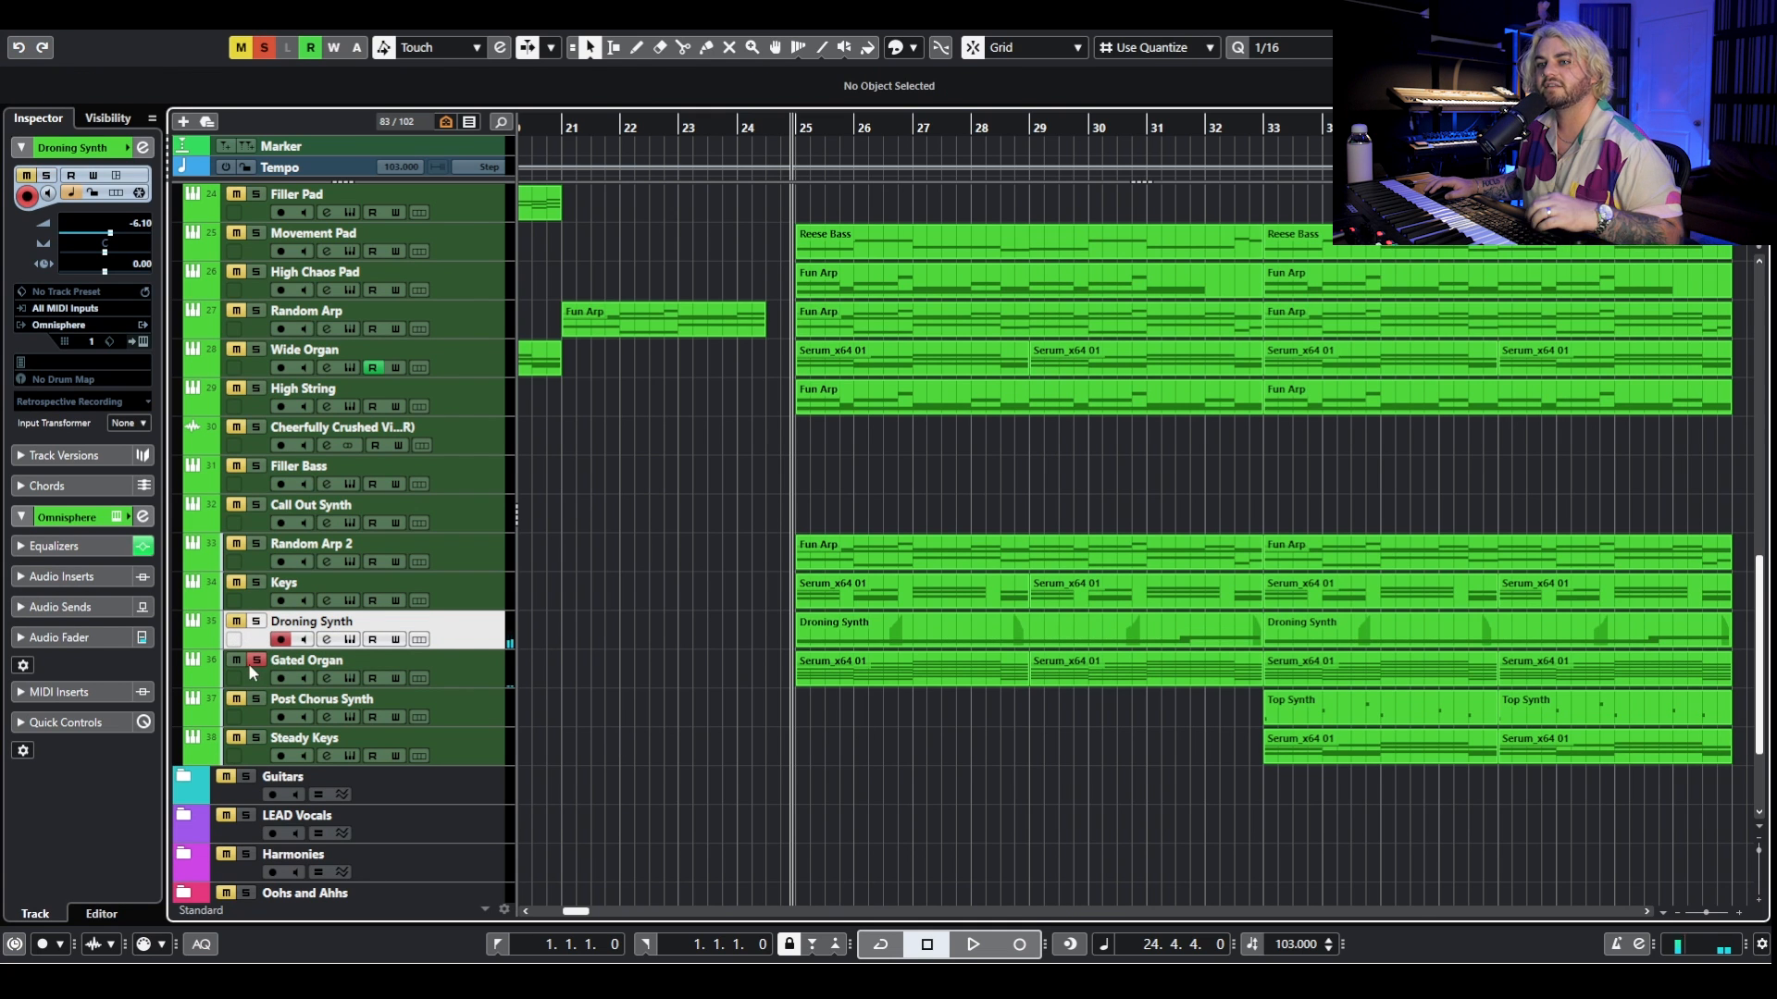
# Audition Gated Organ with all inserts bypassed from its channel settings, and re-enable the Guitar Rig 6 insert.
pyautogui.click(329, 676)
pyautogui.moveTo(561, 452); pyautogui.dragTo(736, 236)
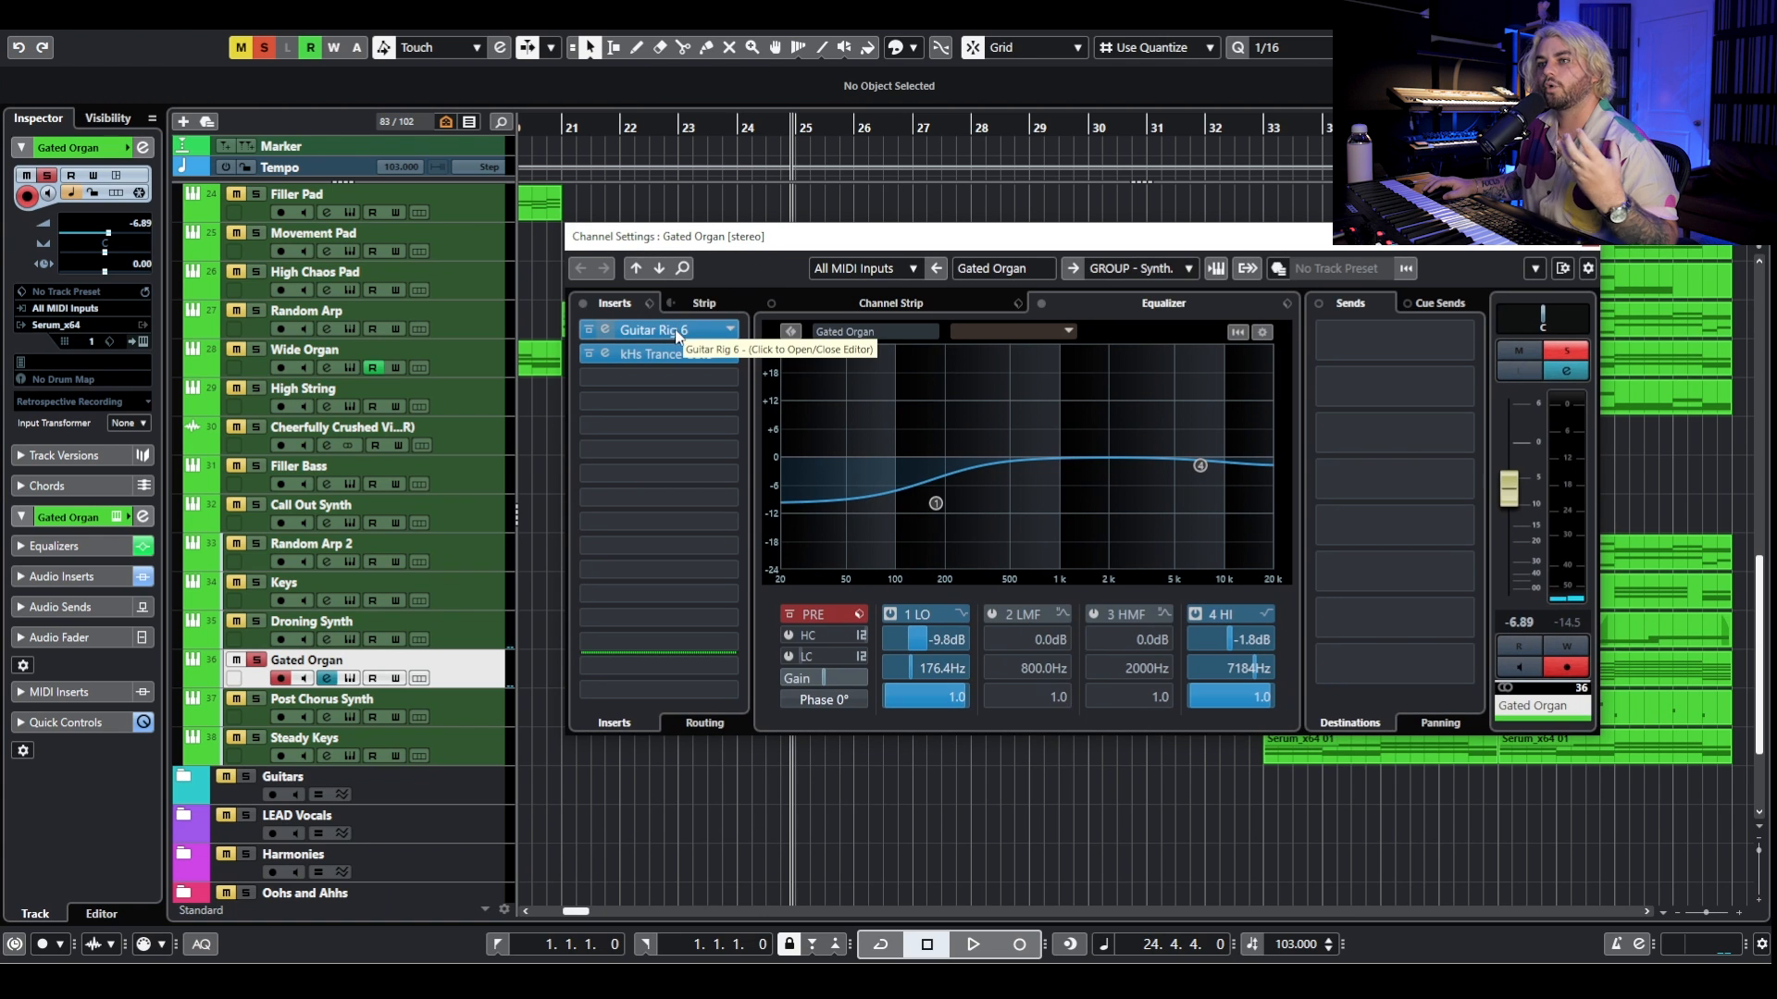
pyautogui.click(583, 303)
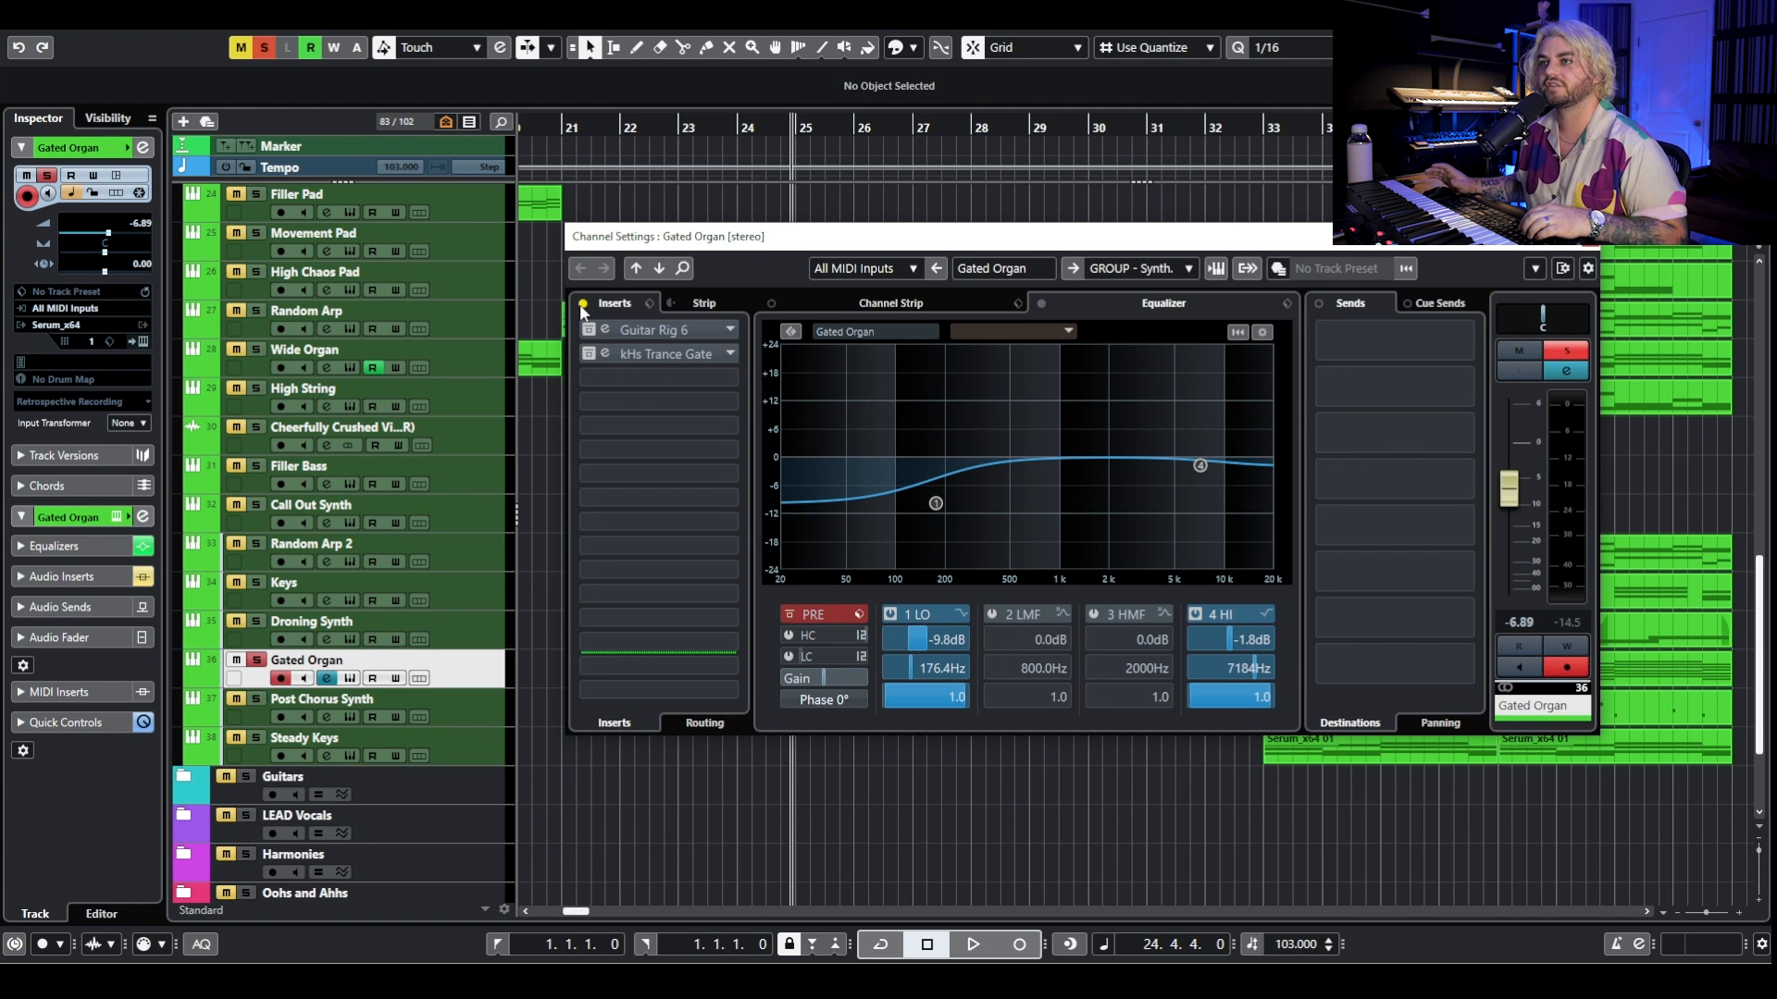
pyautogui.press('space')
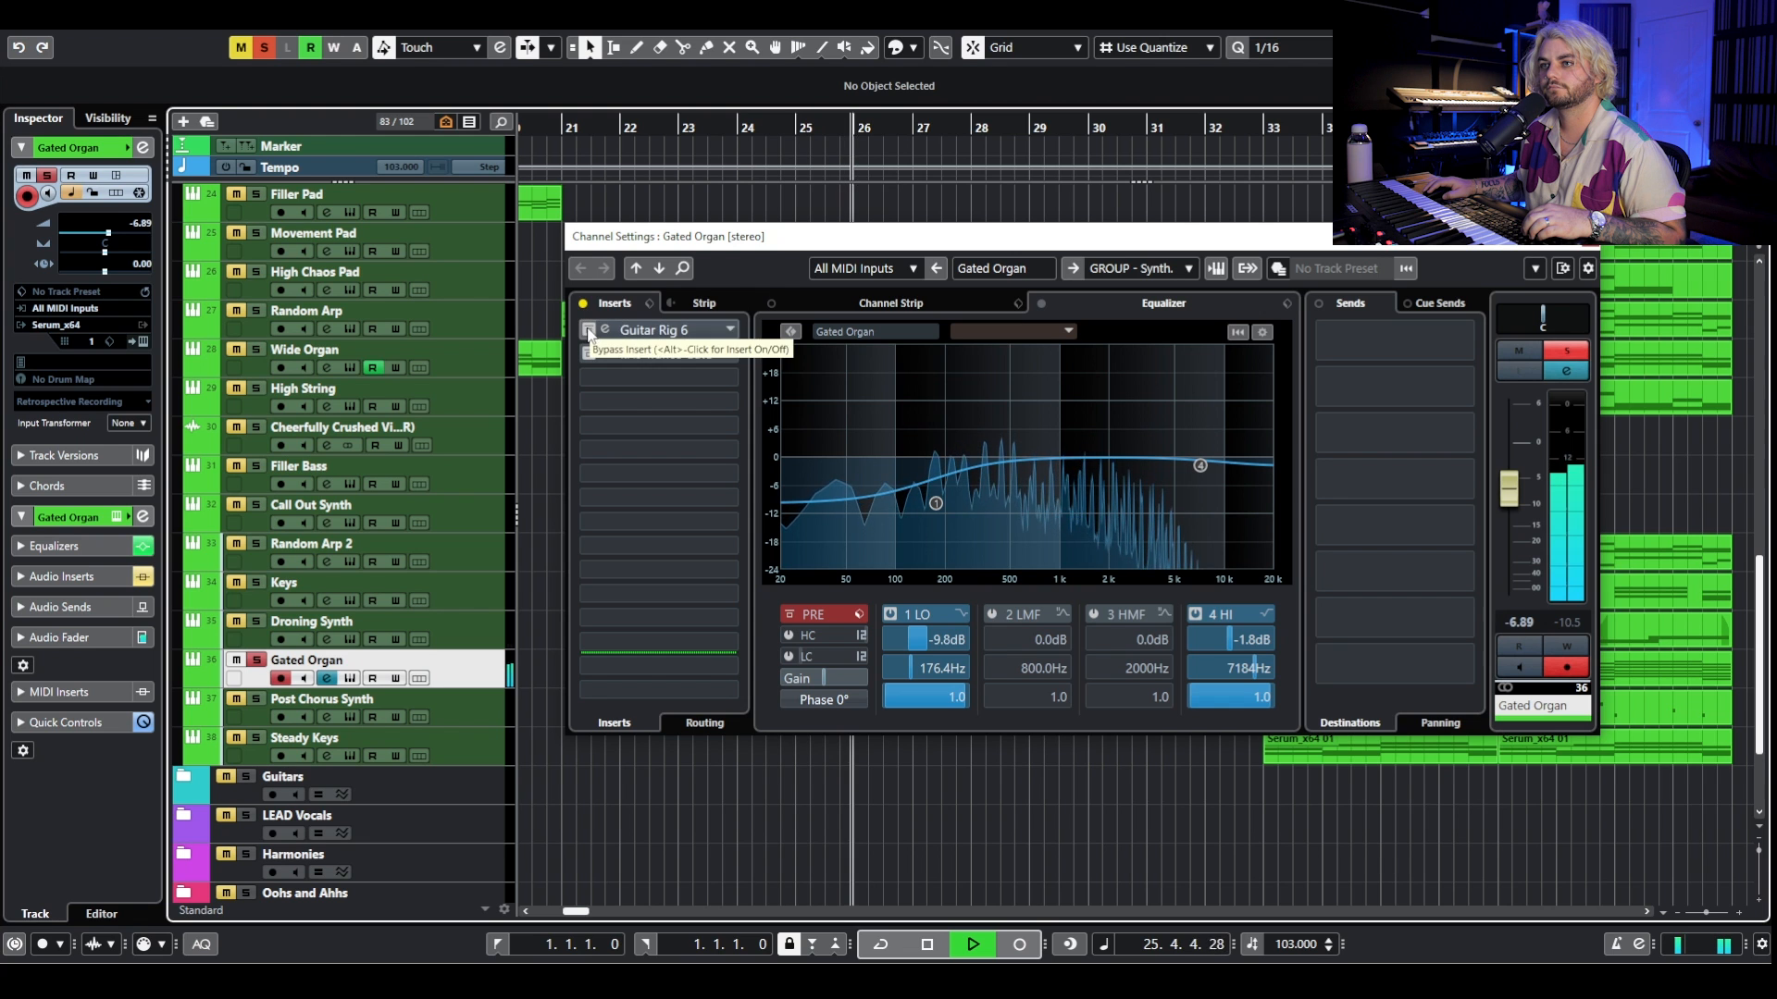
pyautogui.click(590, 330)
pyautogui.press('space')
# Review the Guitar Rig 6 effect chain on Gated Organ and re-enable the kHs Trance Gate insert.
pyautogui.doubleClick(641, 331)
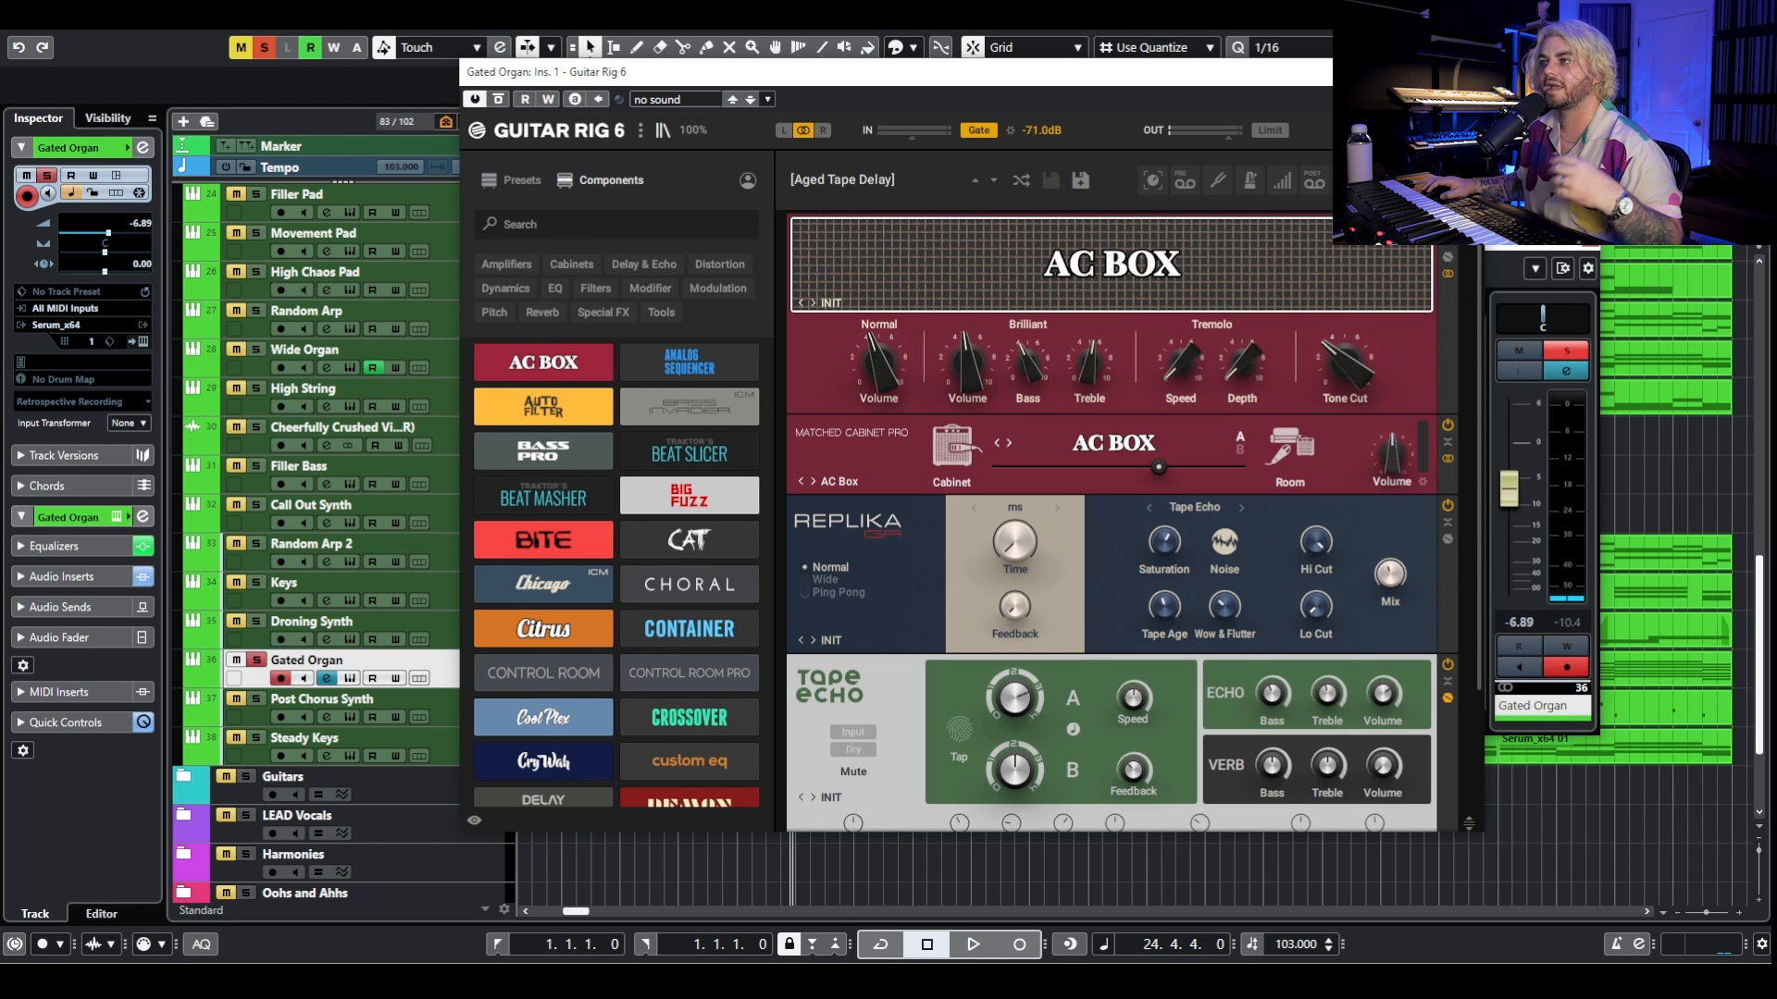
pyautogui.click(1472, 71)
pyautogui.click(588, 355)
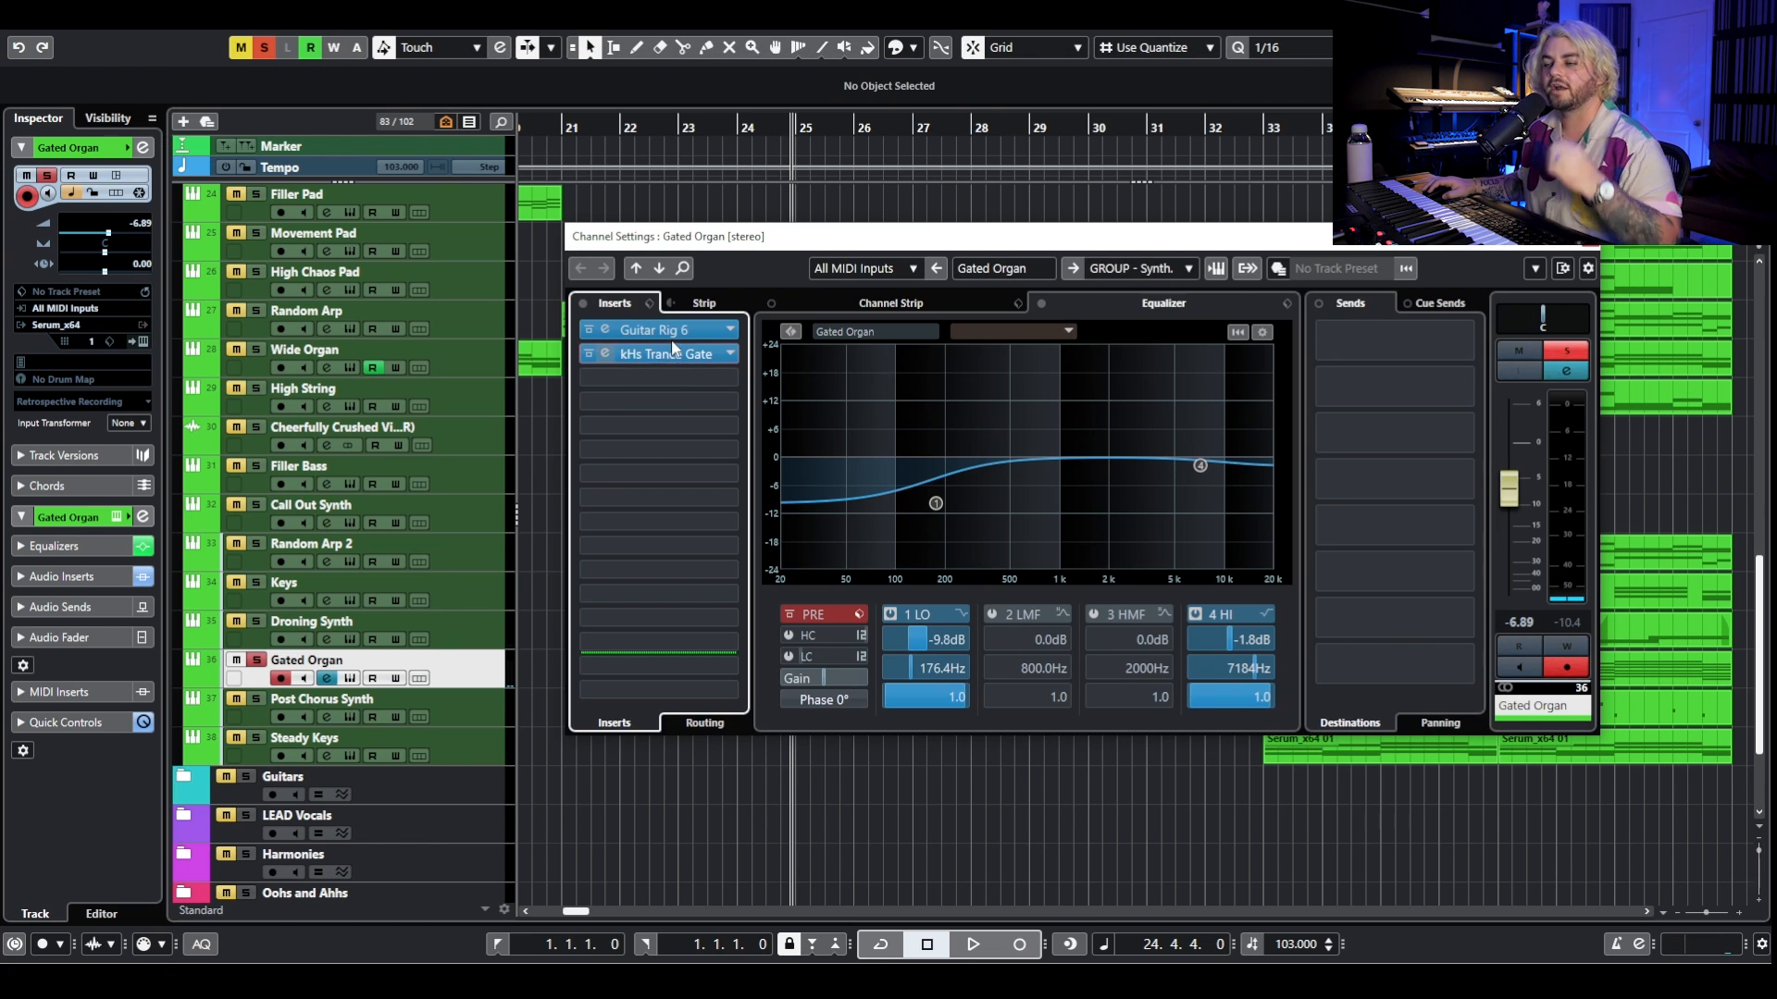
# Play Gated Organ with the kHs Trance Gate settings open, and close the plug-in and channel settings windows.
pyautogui.click(670, 347)
pyautogui.moveTo(1772, 203); pyautogui.dragTo(1218, 230)
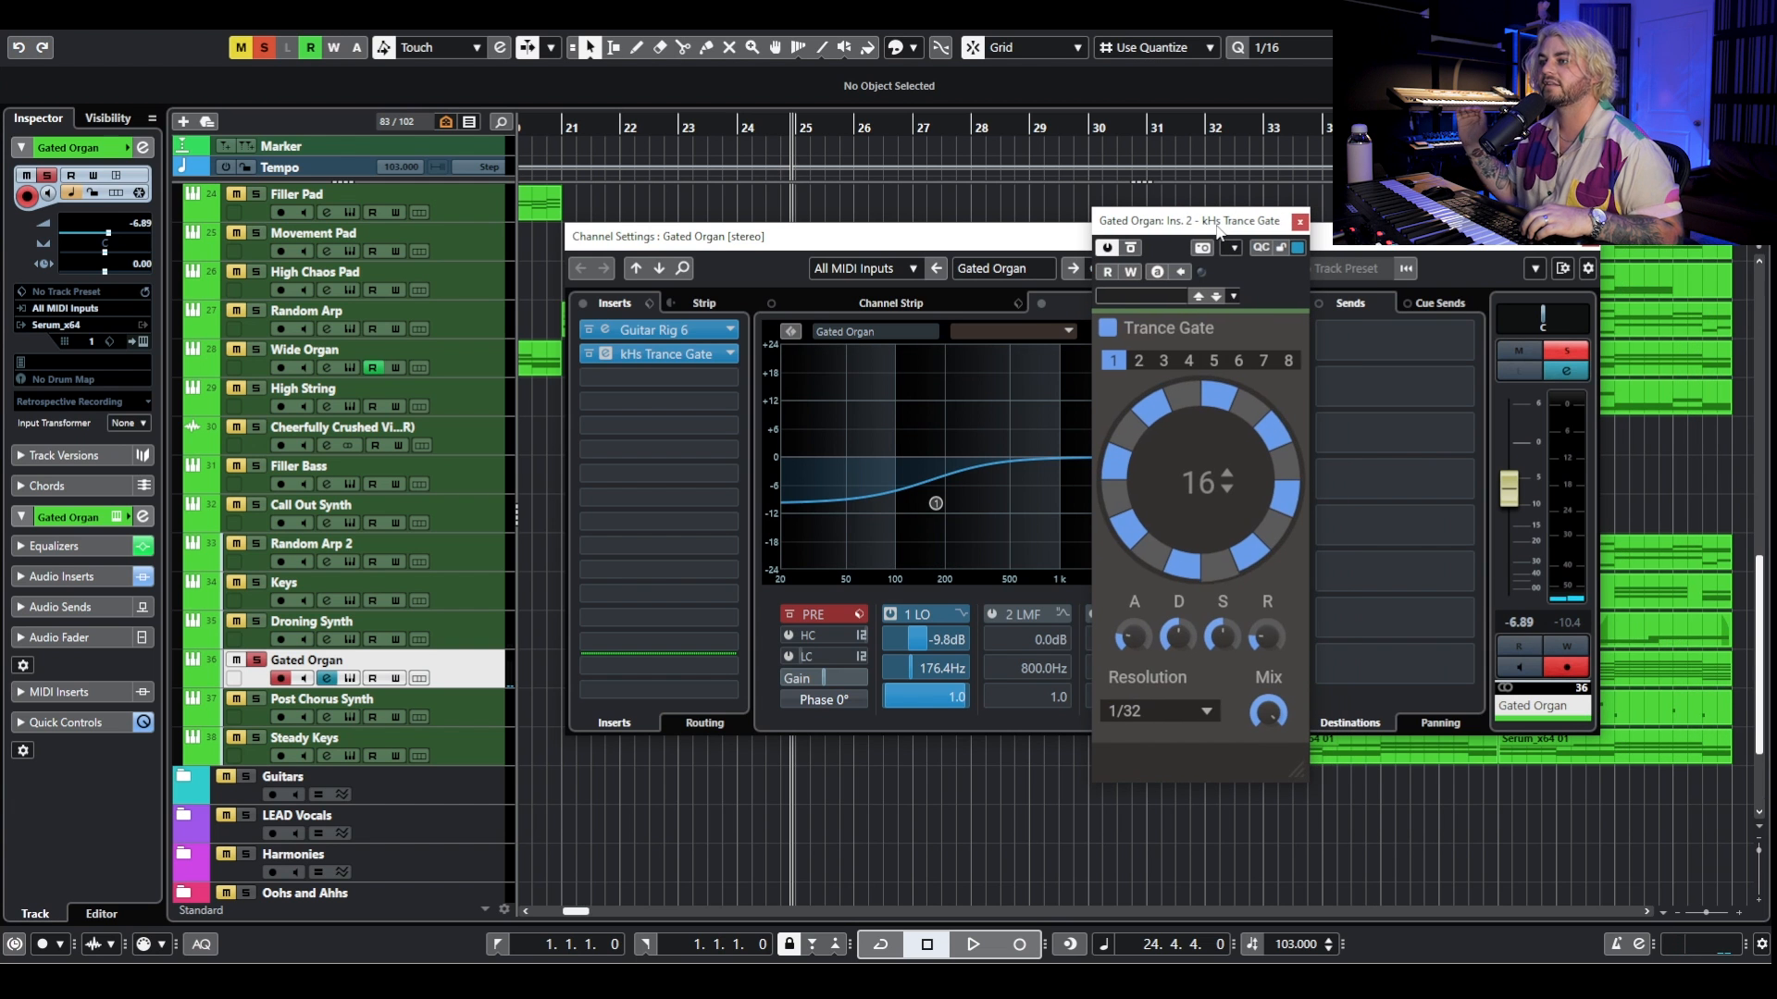
pyautogui.press('space')
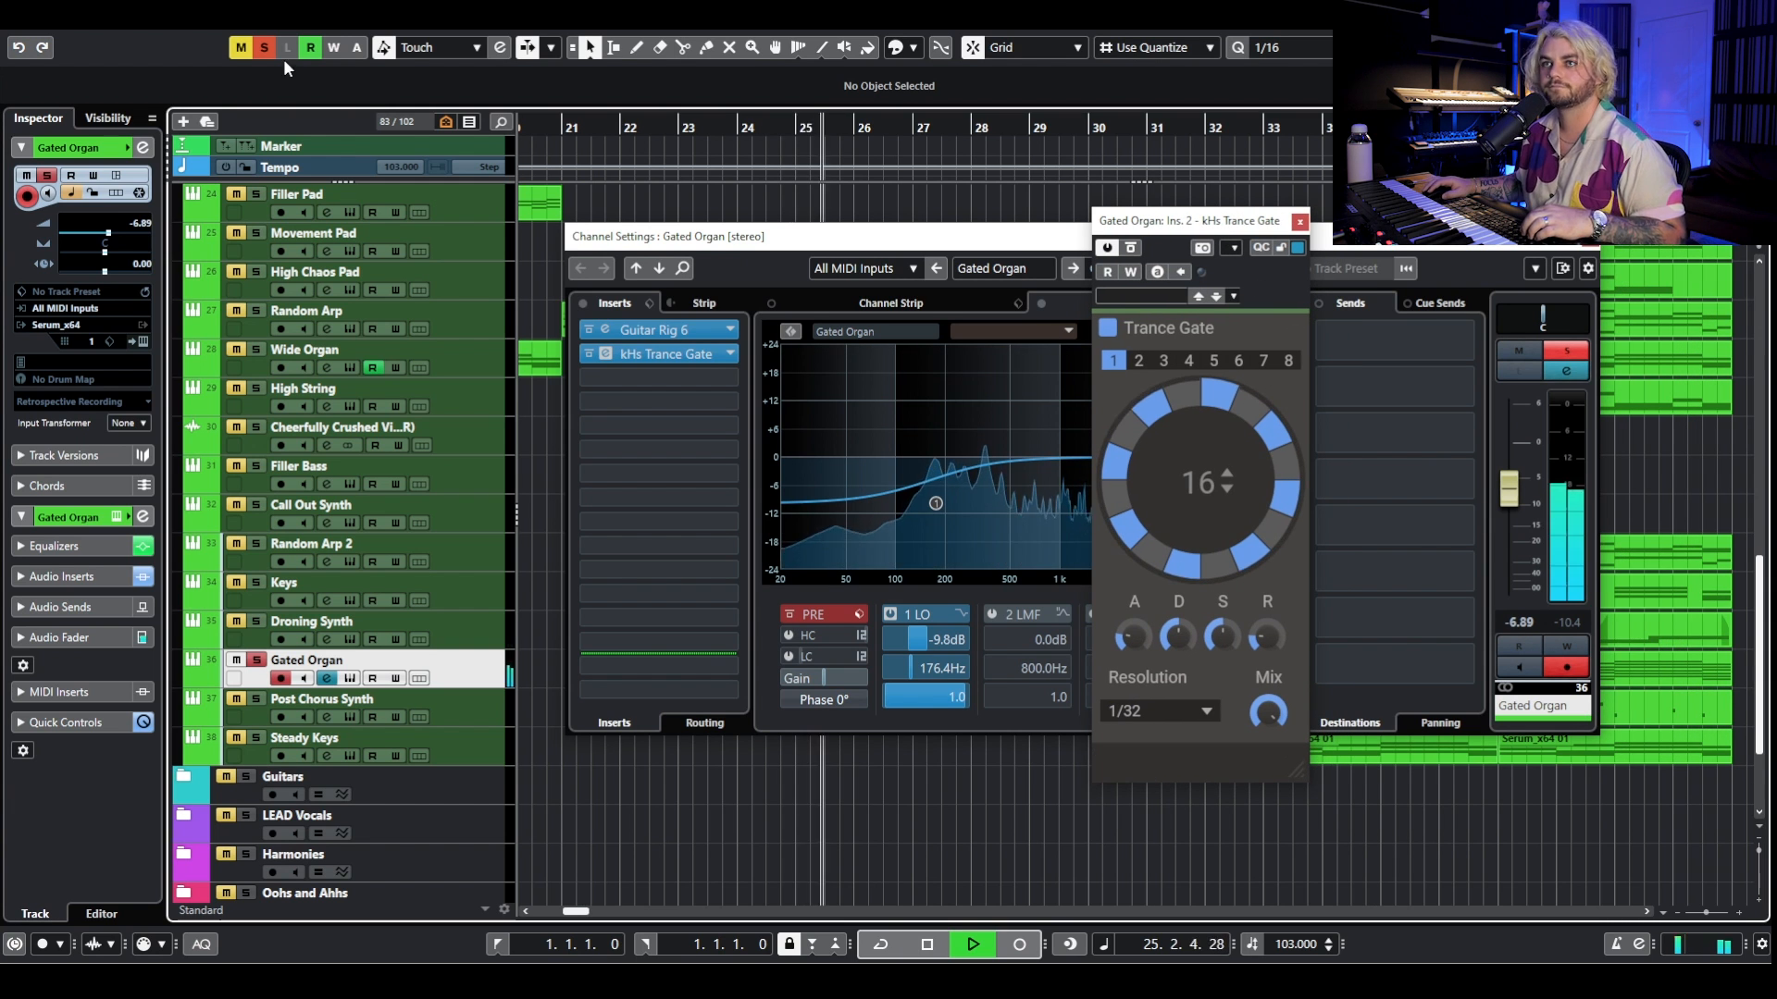
pyautogui.press('space')
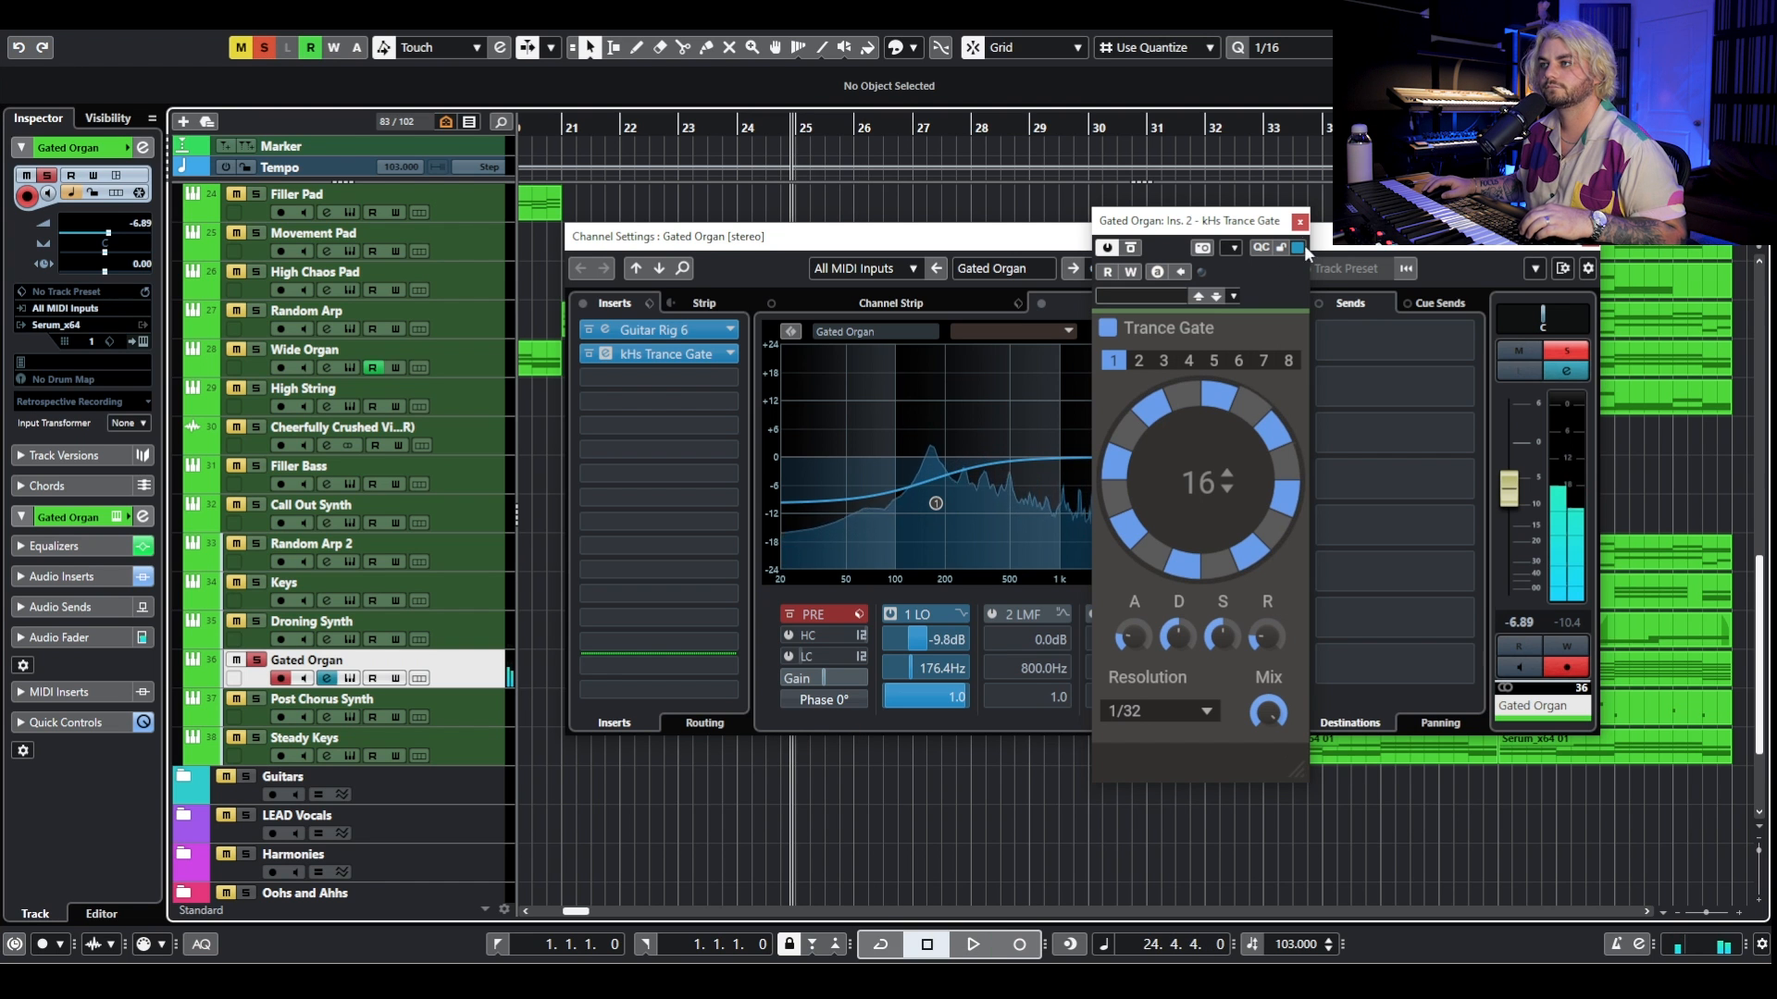
pyautogui.click(1590, 237)
pyautogui.click(1300, 222)
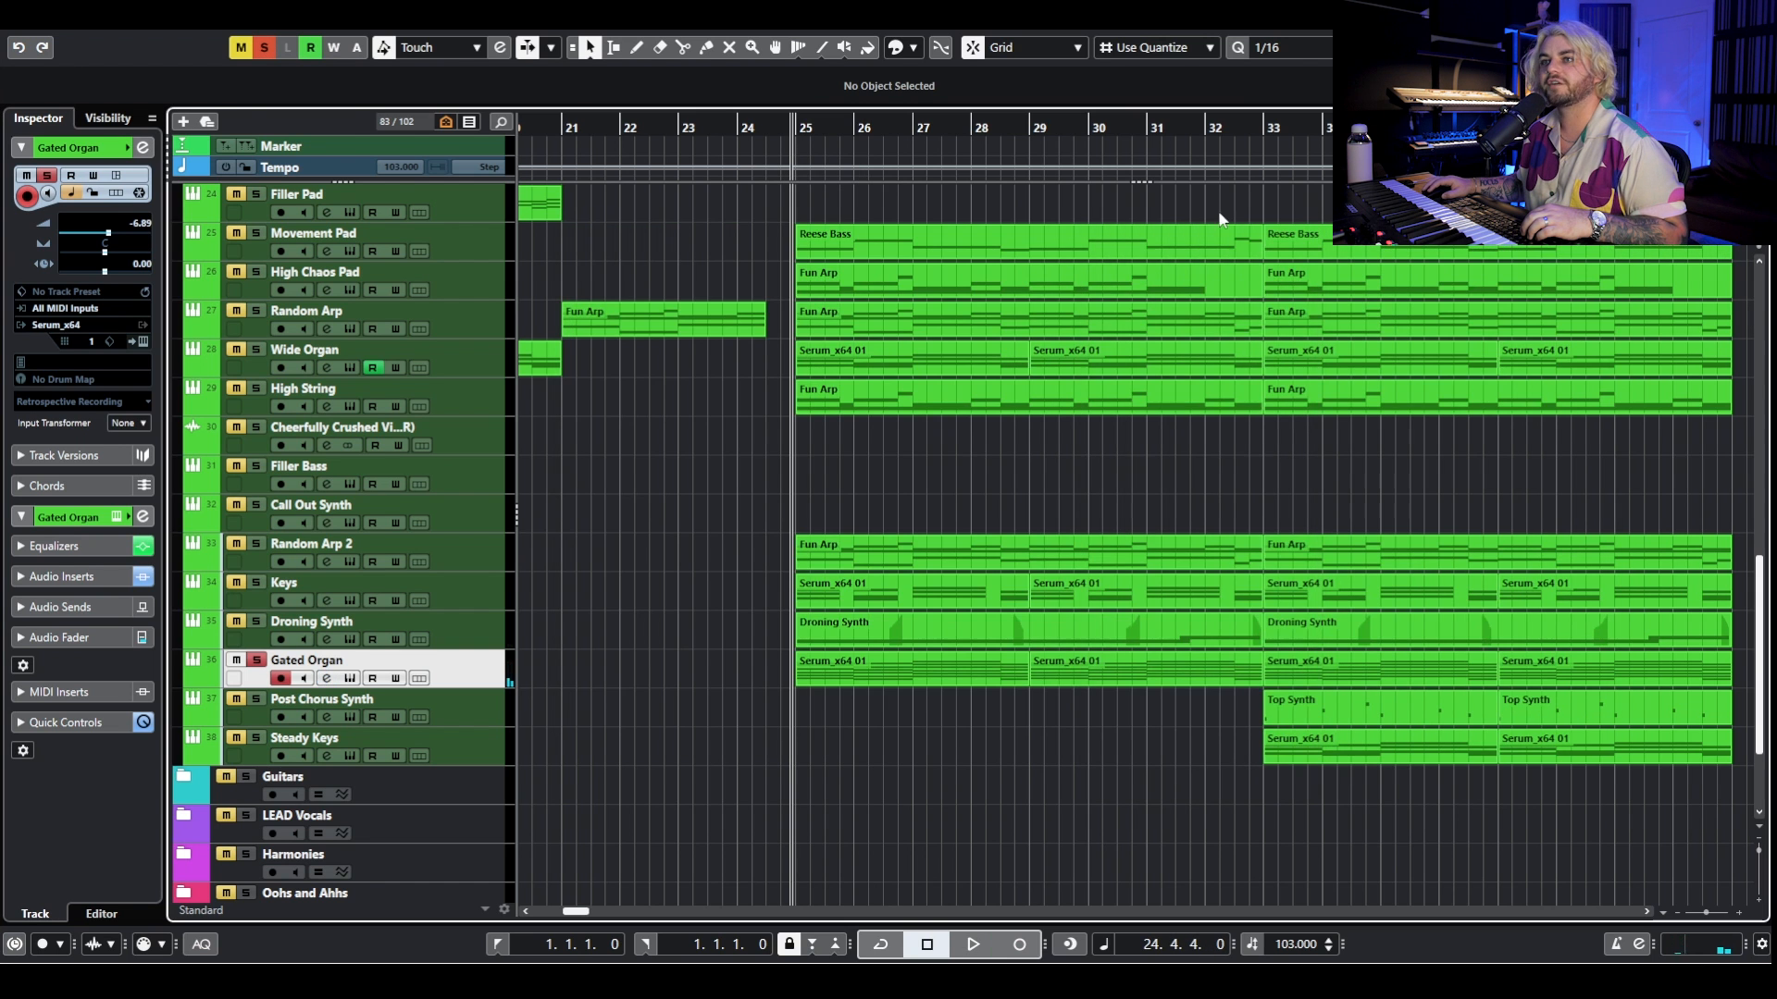
# Deactivate all solos and play the full arrangement from just before bar 25, looking over the synth and drum tracks.
pyautogui.click(265, 47)
pyautogui.scroll(6, 1088, 322)
pyautogui.press('space')
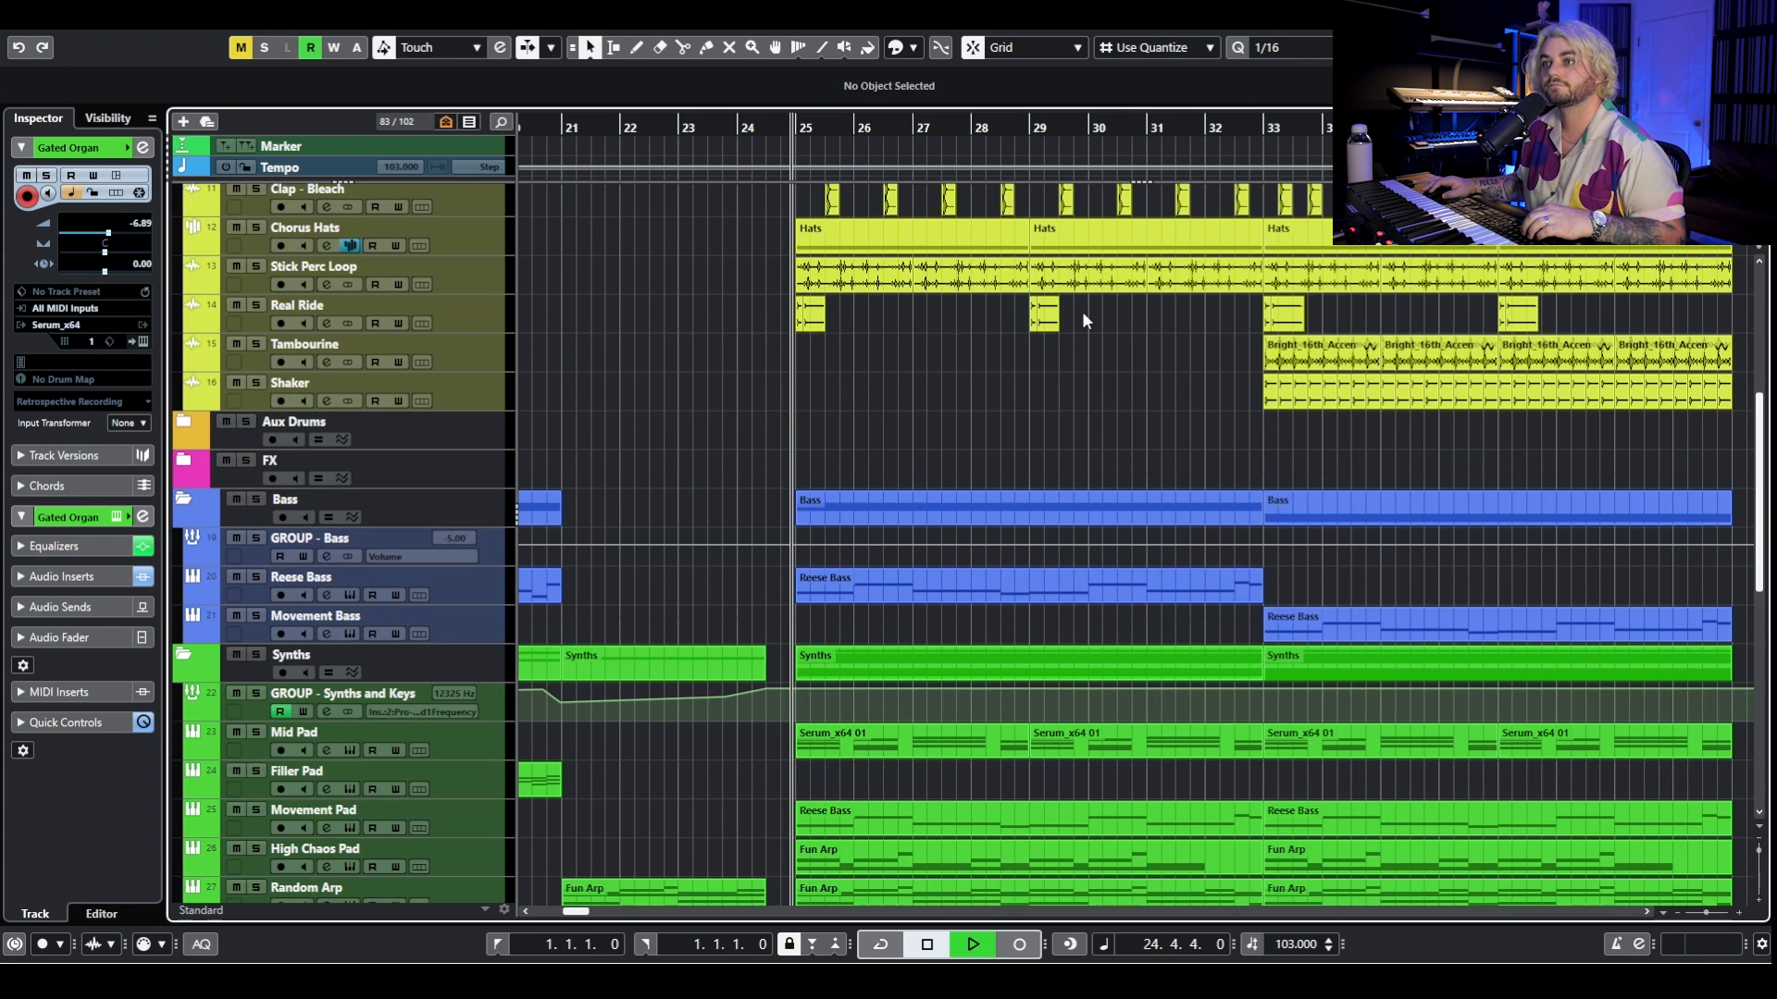
pyautogui.scroll(-8, 1078, 320)
pyautogui.keyDown('ctrl'); pyautogui.scroll(-2, 1082, 379); pyautogui.keyUp('ctrl')
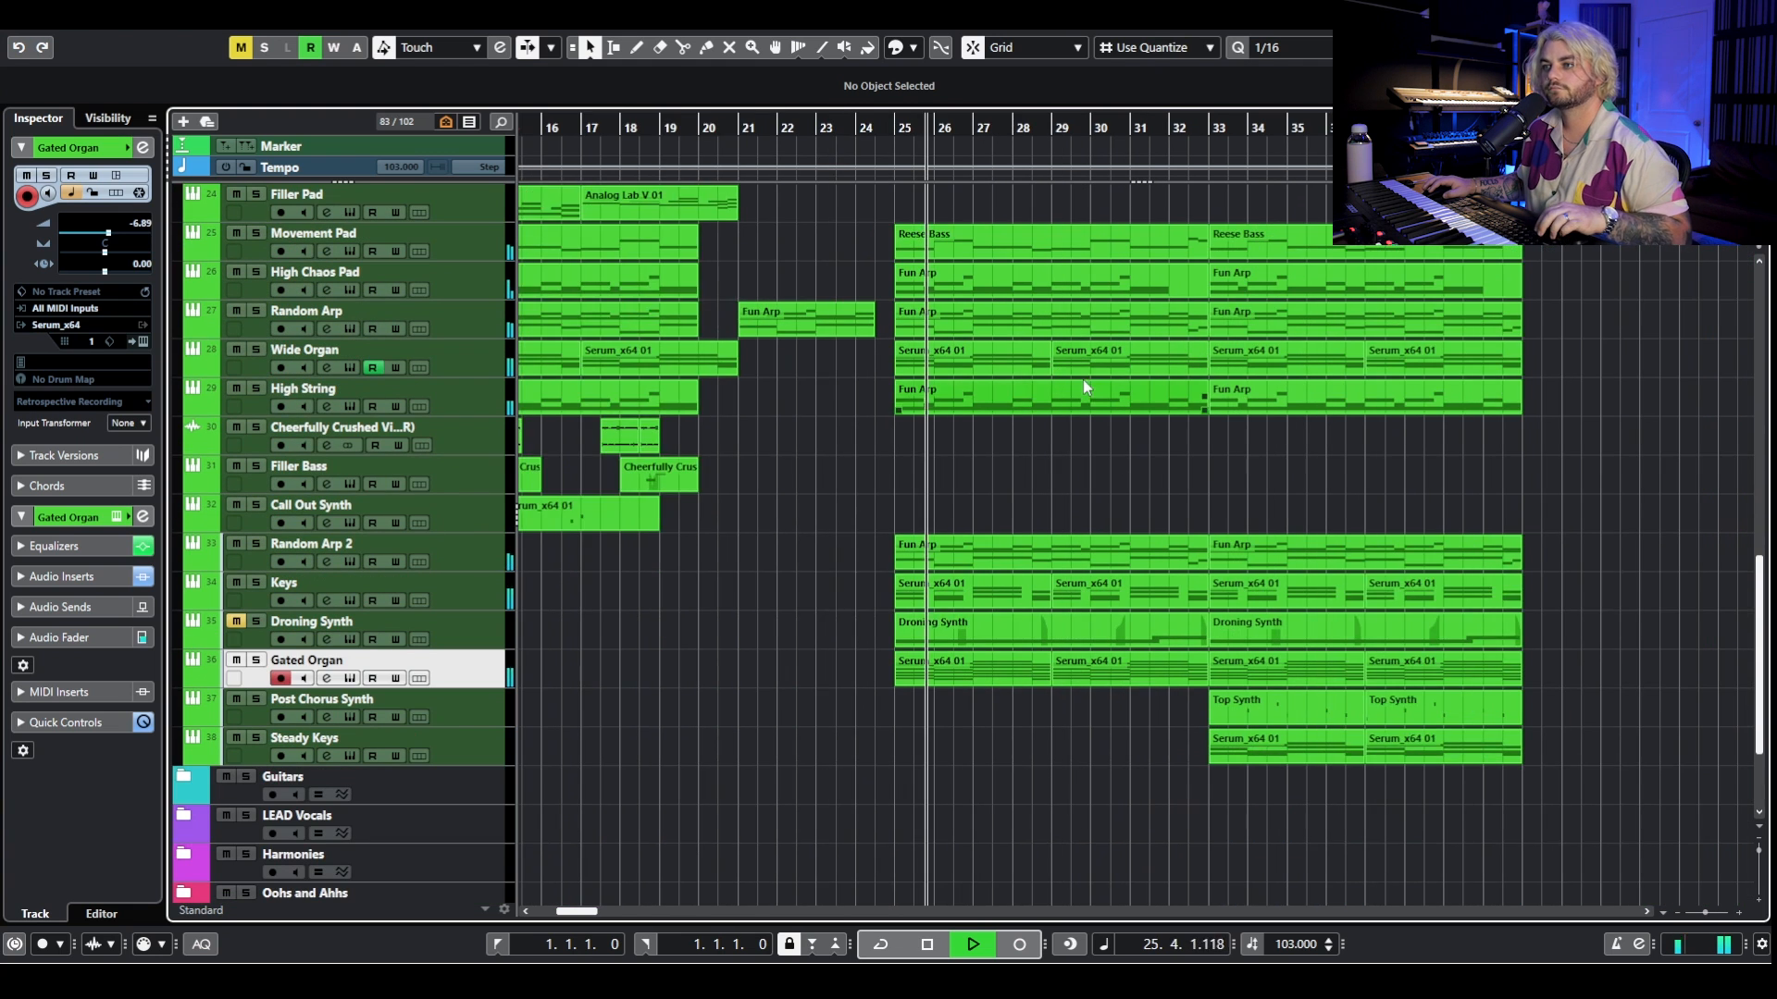
pyautogui.press('f')
pyautogui.scroll(15, 988, 407)
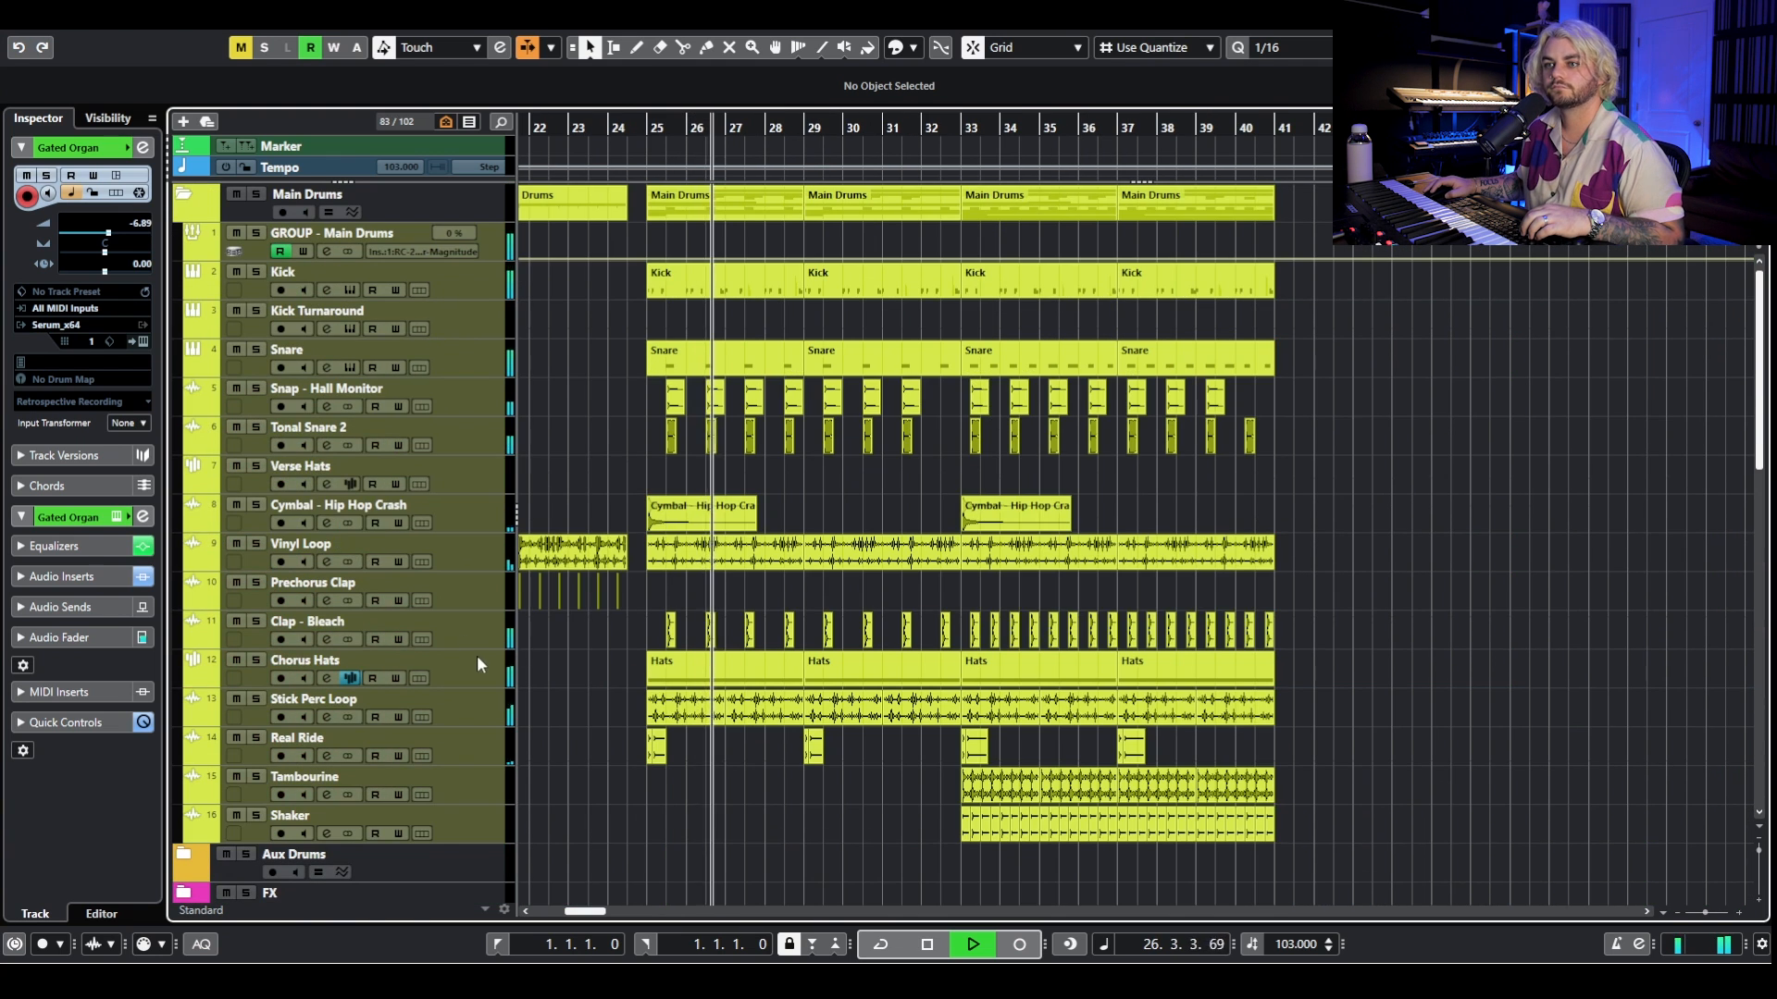
# Lower the Chorus Hats track's volume to -15.5 during playback, and stop the playback.
pyautogui.click(475, 655)
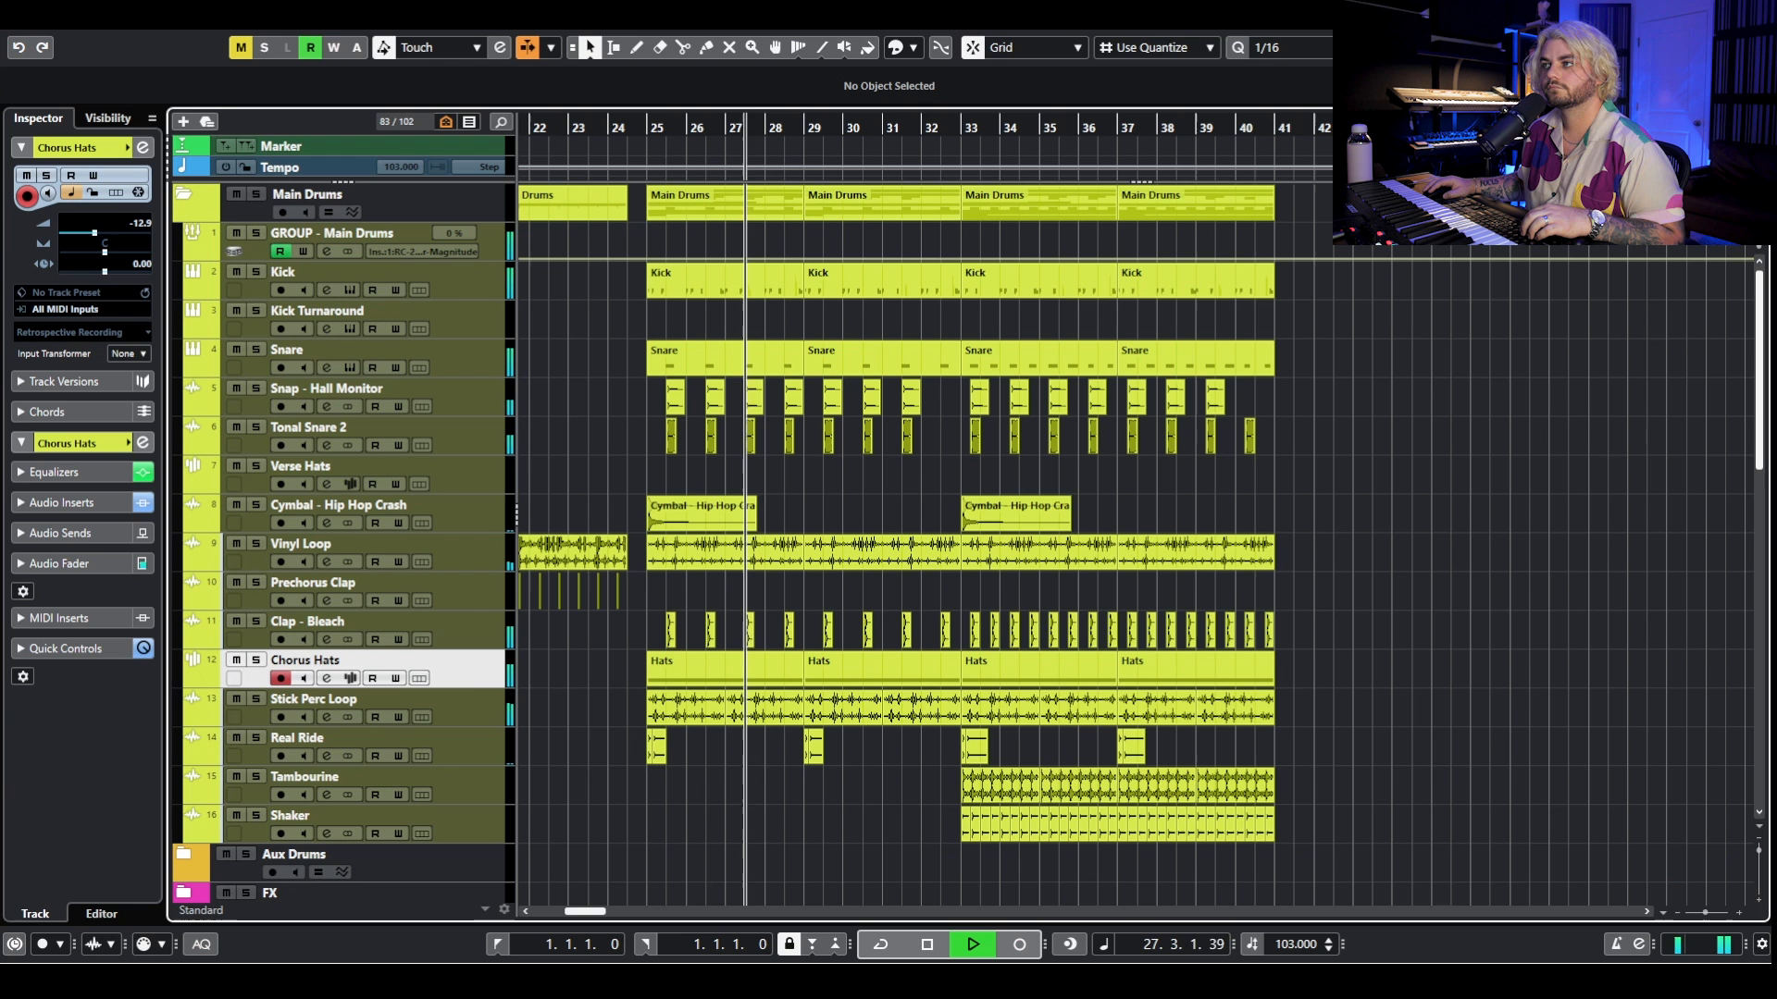
pyautogui.moveTo(93, 239); pyautogui.dragTo(87, 233)
pyautogui.scroll(-10, 947, 471)
pyautogui.press('space')
# Place the playhead just before bar 33 and unmute the Droning Synth track.
pyautogui.scroll(-4, 999, 267)
pyautogui.scroll(4, 1025, 268)
pyautogui.click(954, 131)
pyautogui.scroll(-8, 815, 444)
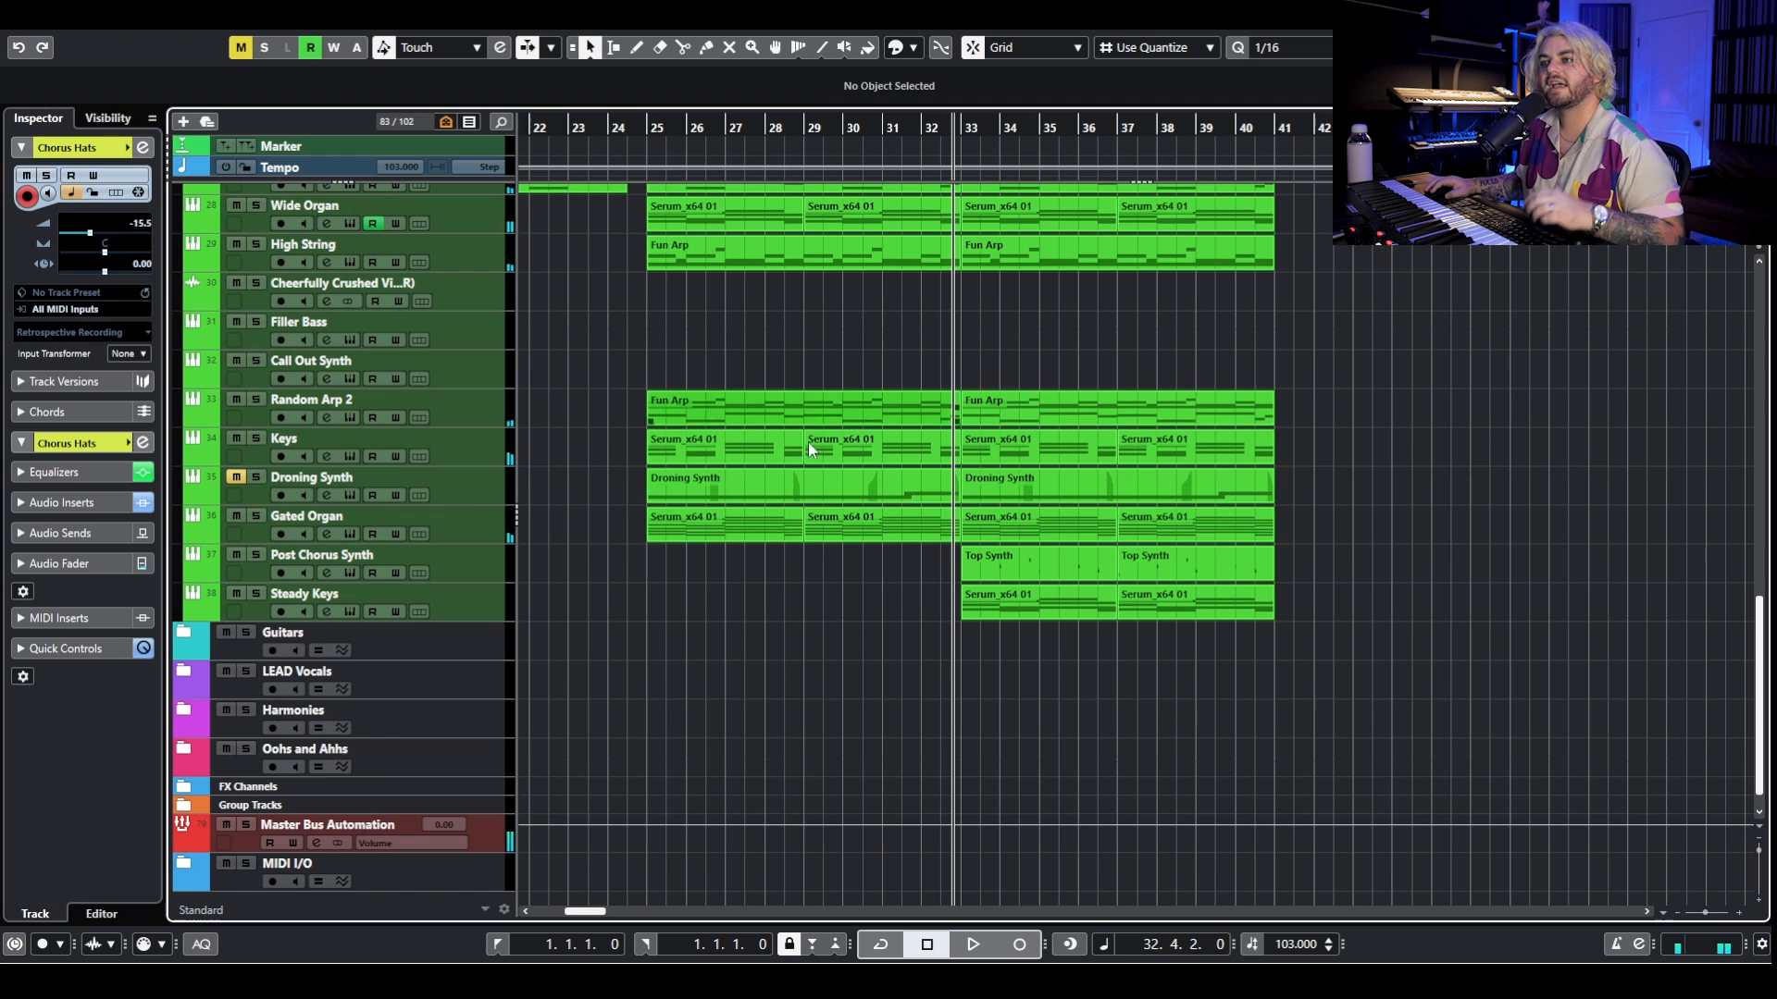
pyautogui.click(236, 476)
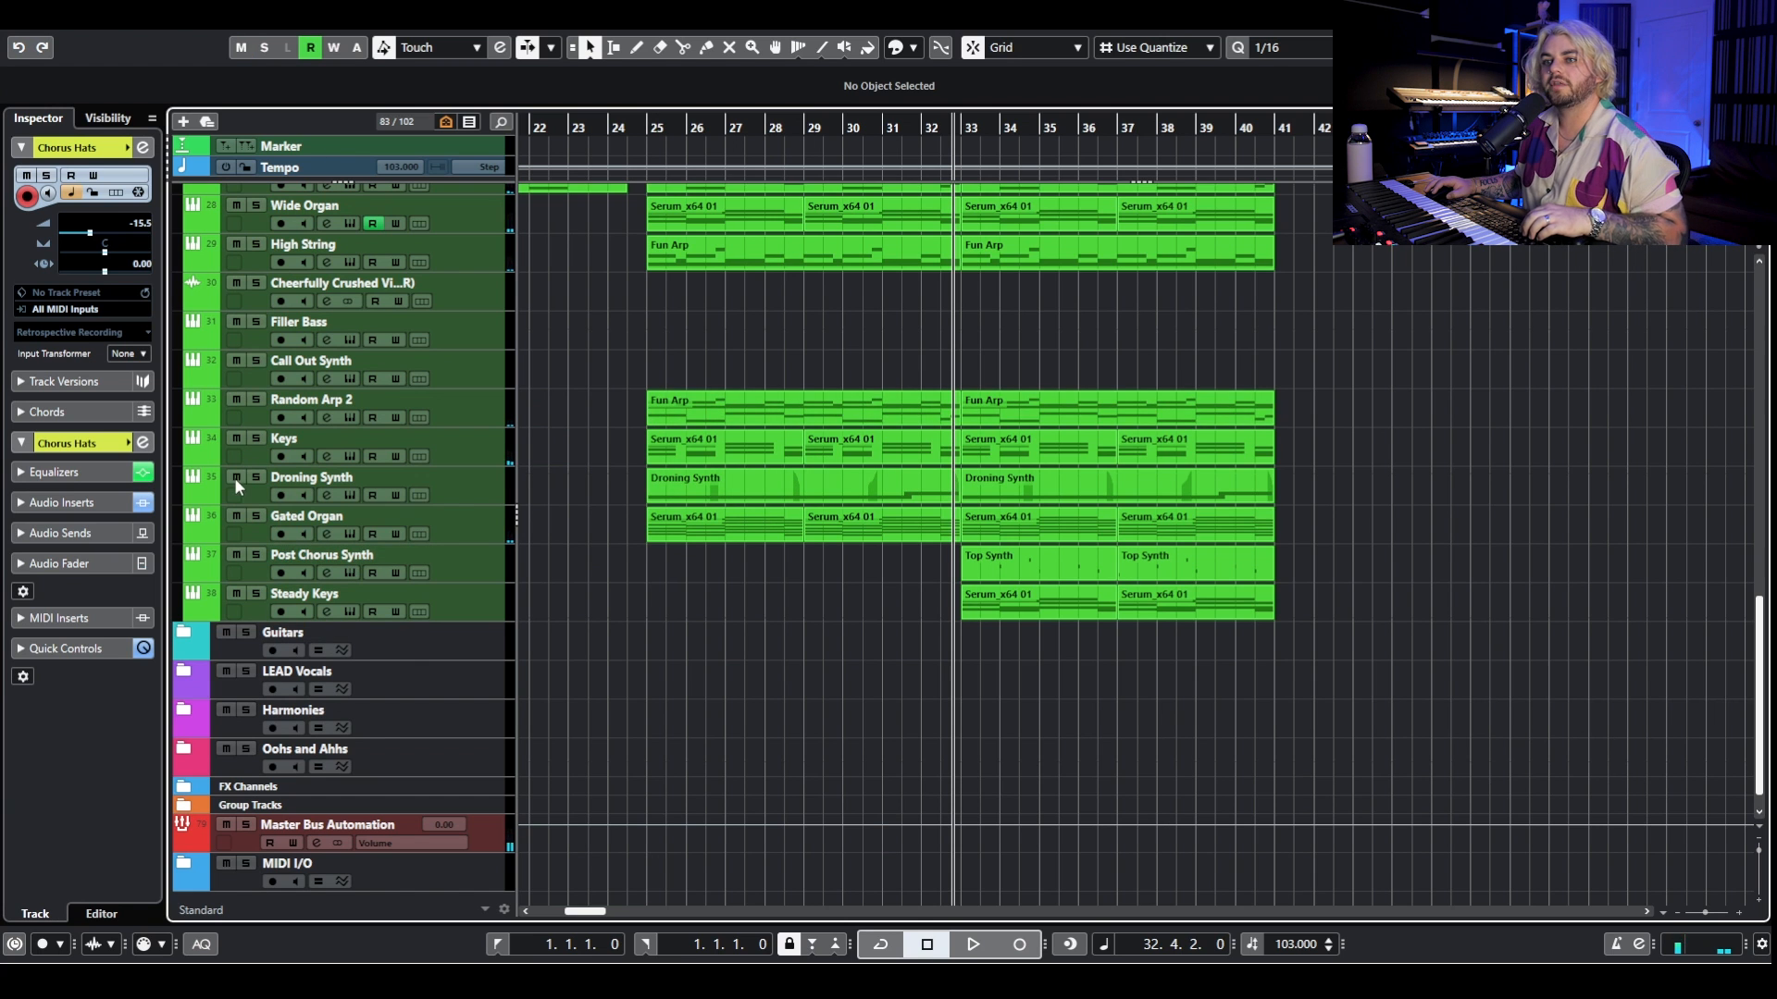
# Solo the Post Chorus Synth track and play it while inspecting its Serum instrument, closing the instrument at the end.
pyautogui.click(255, 554)
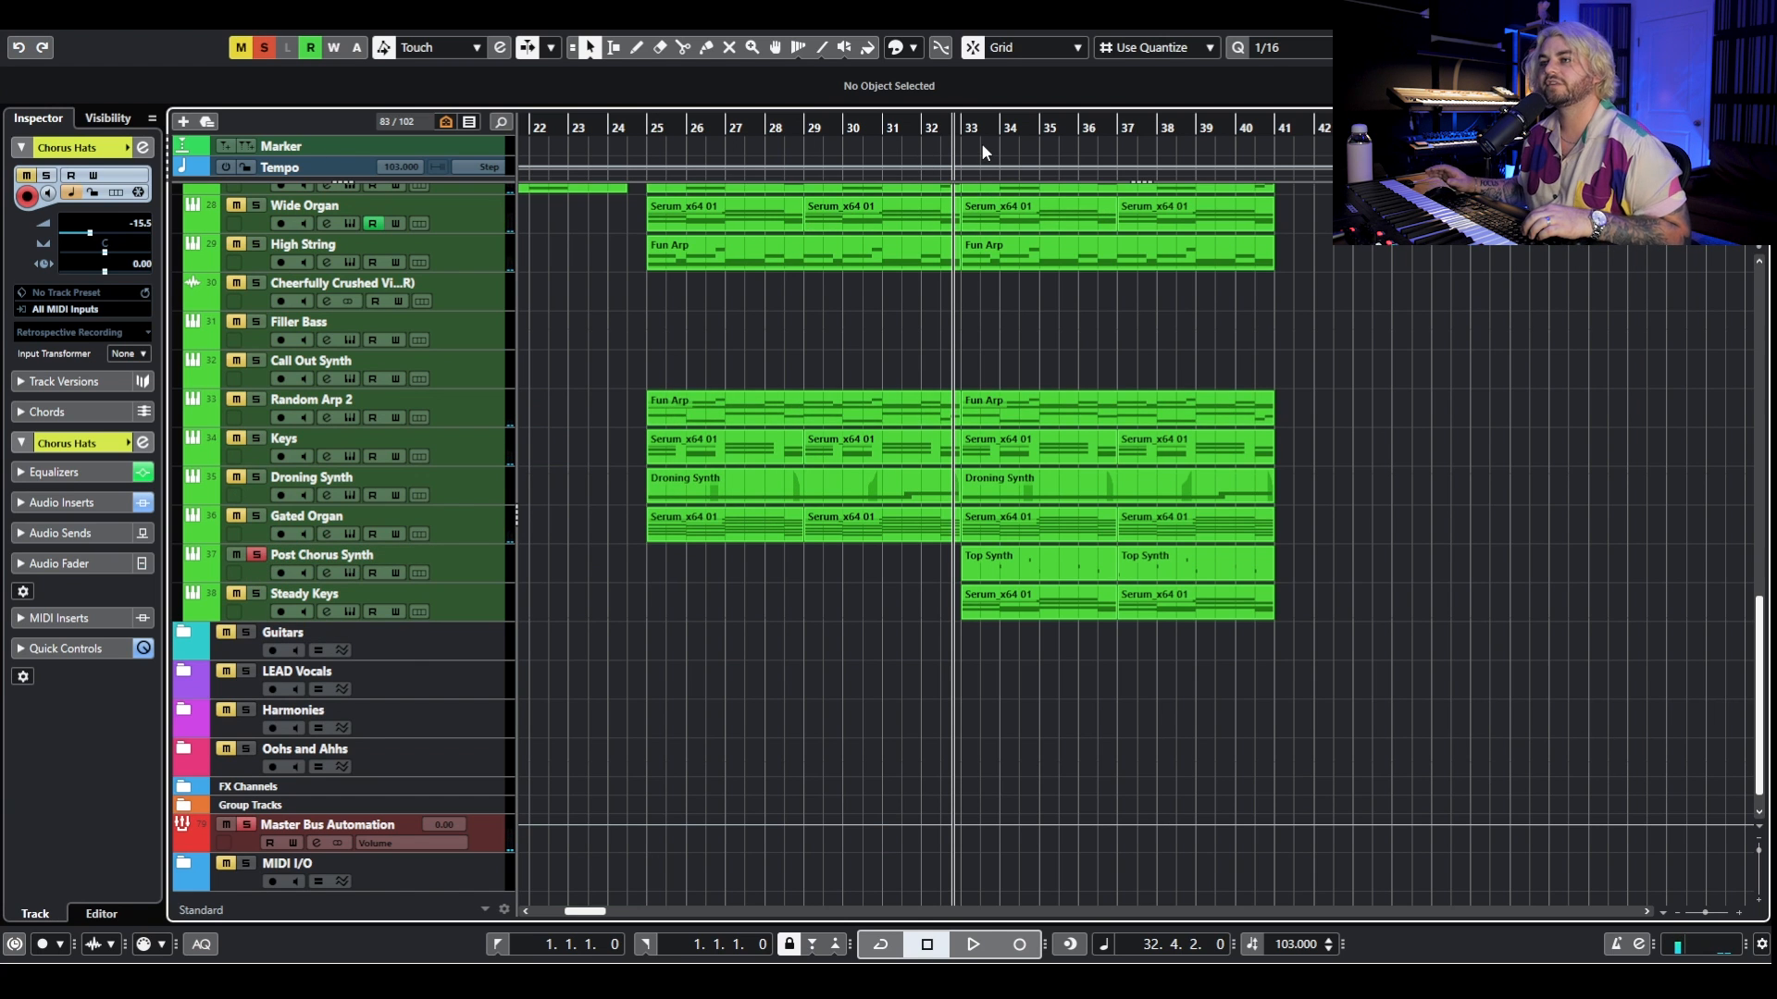
pyautogui.press('space')
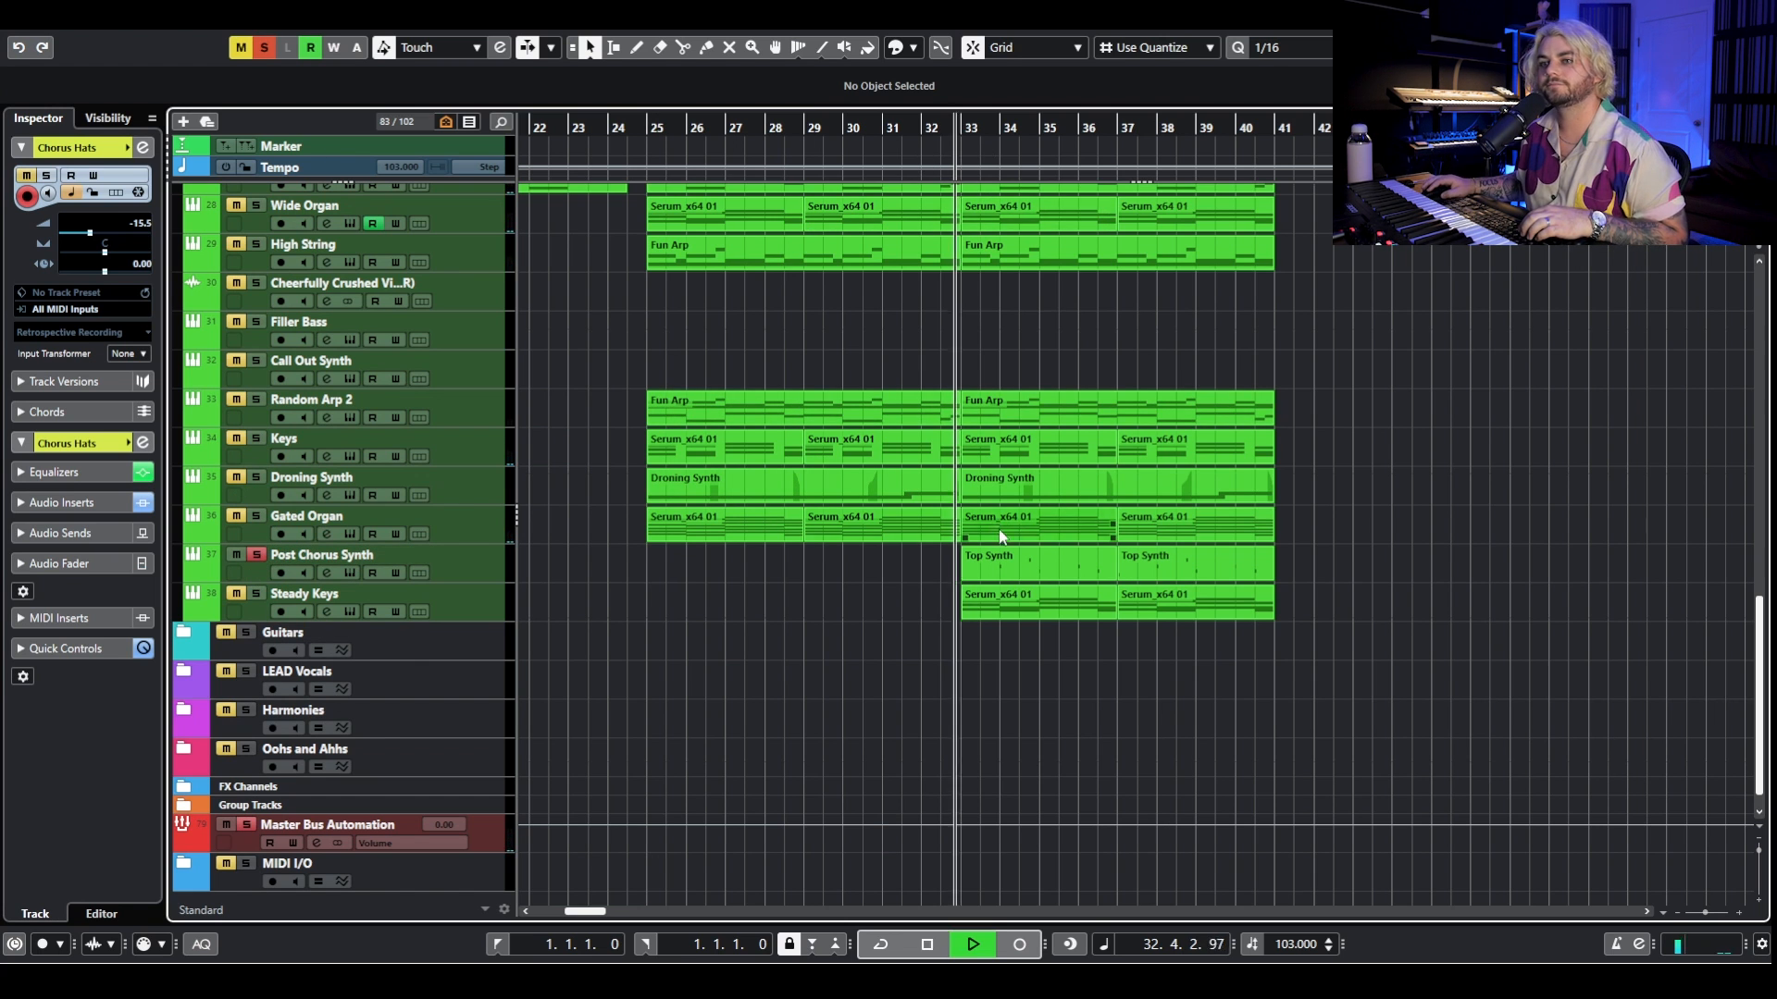
pyautogui.click(350, 571)
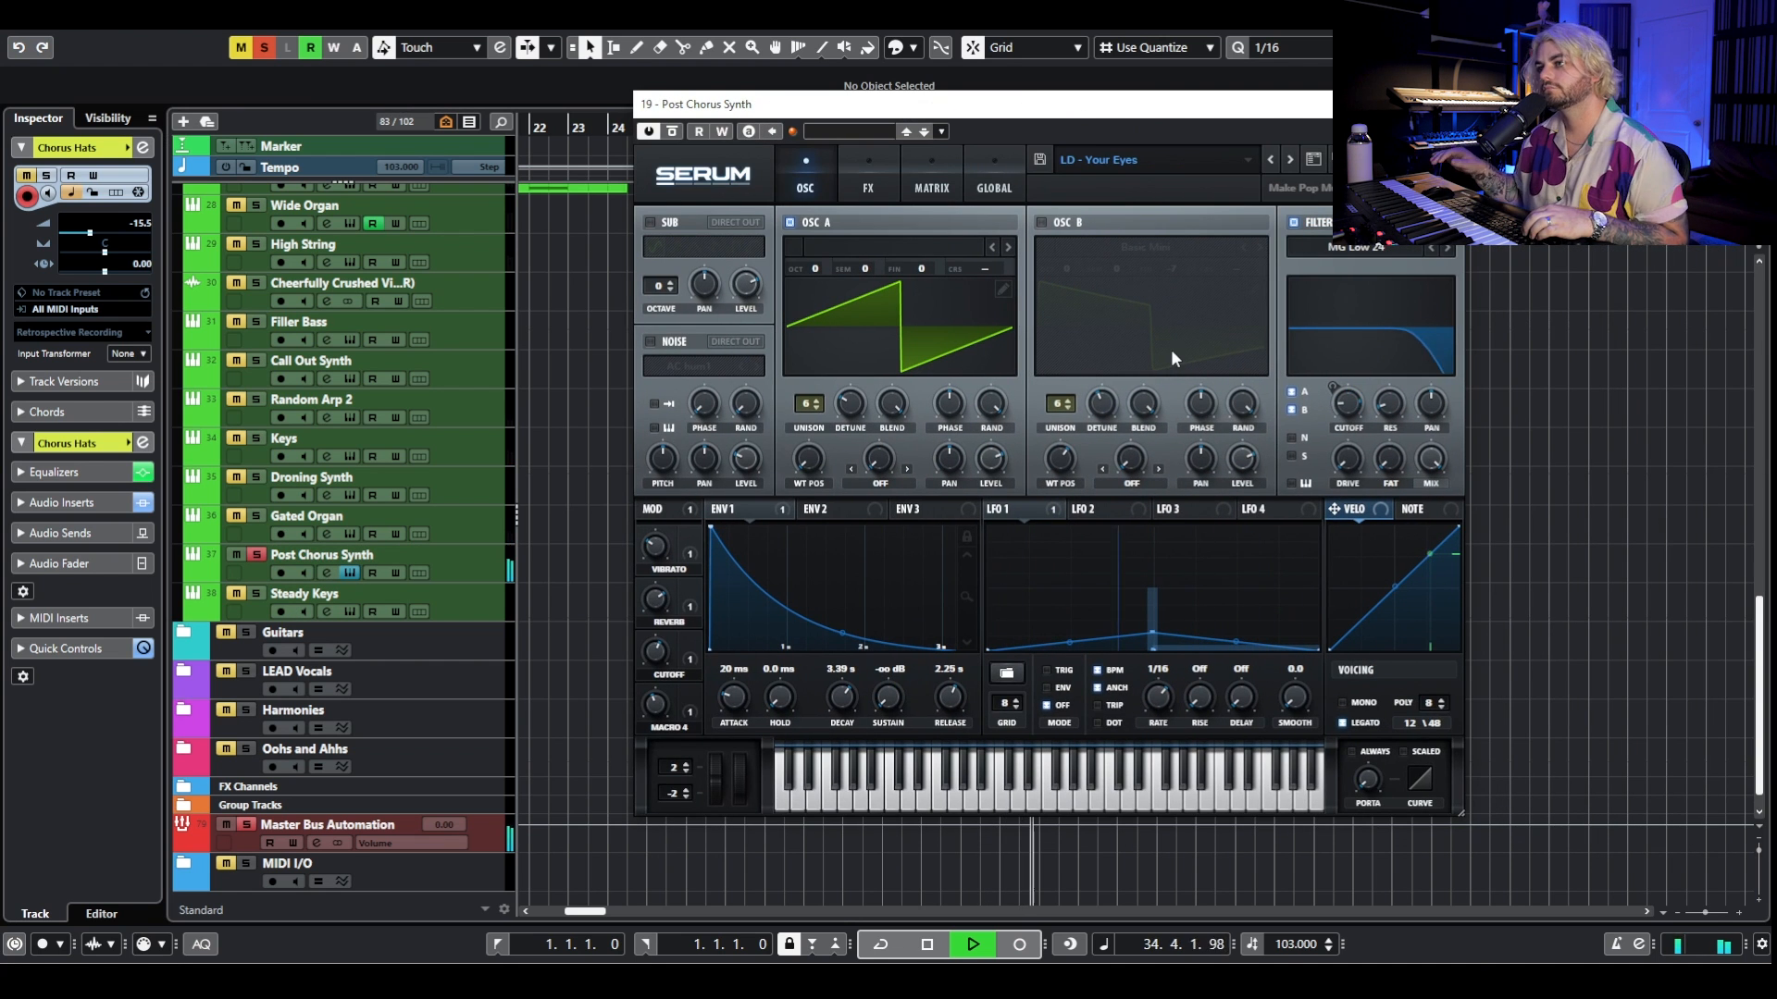
pyautogui.press('space')
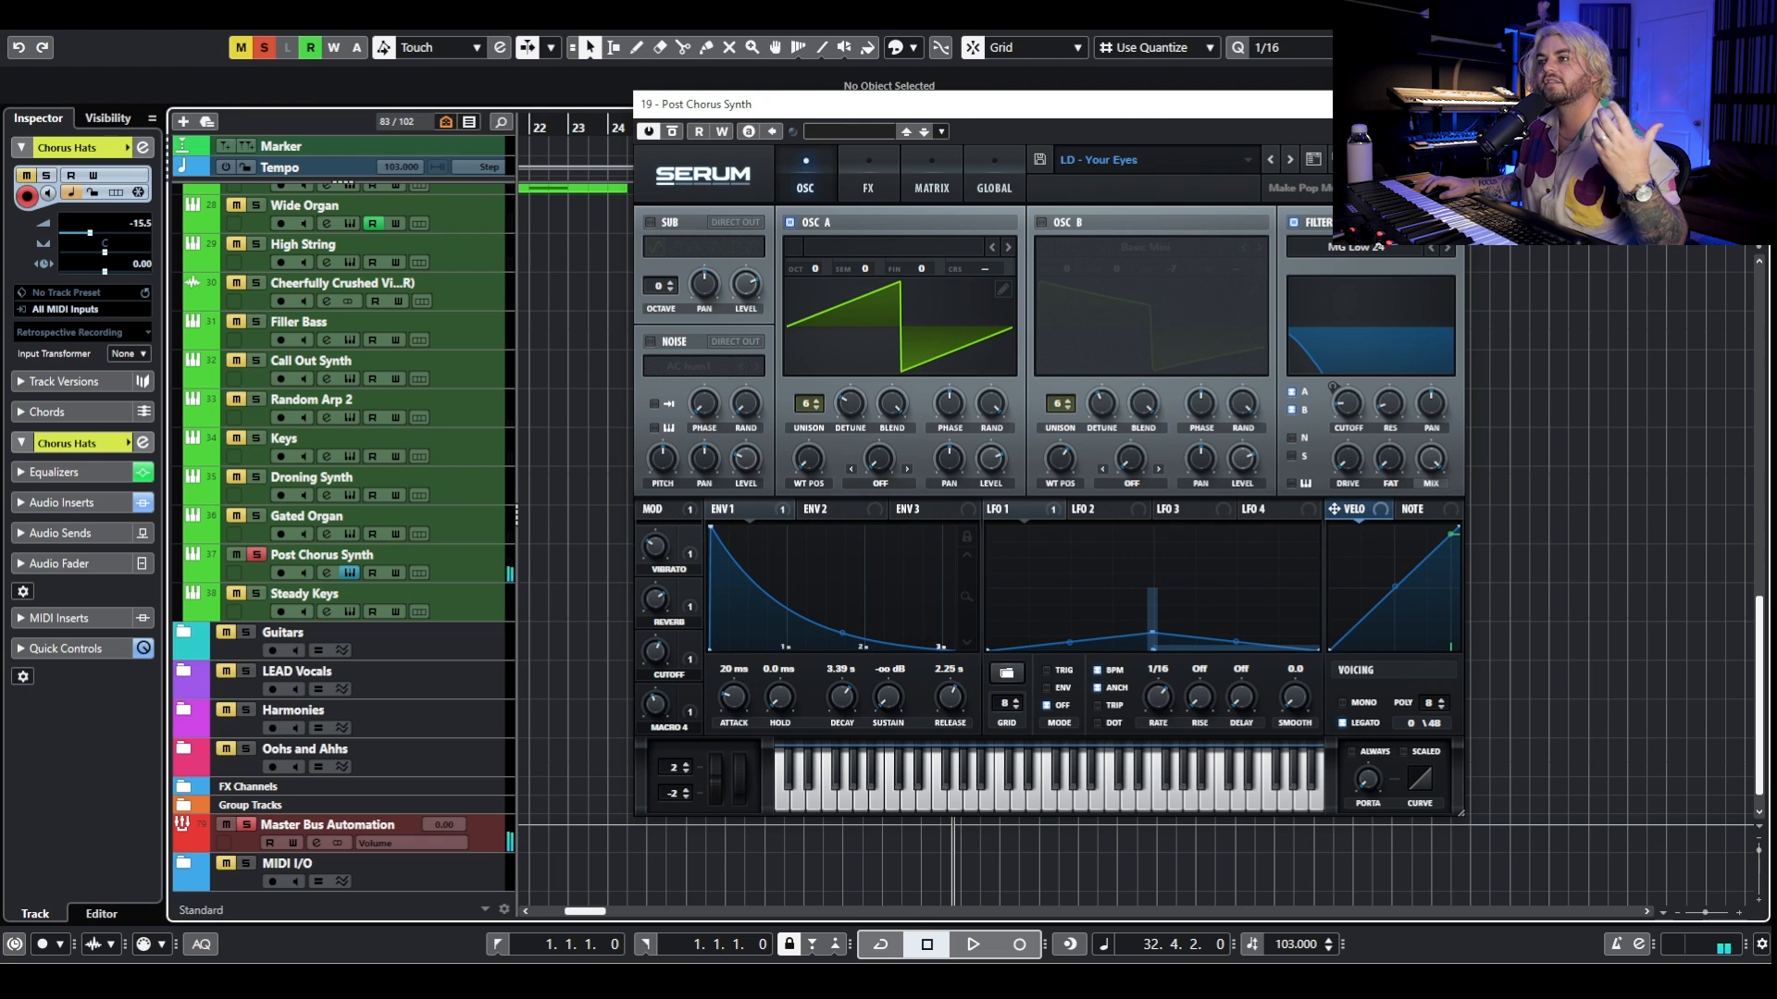
pyautogui.click(1444, 104)
# Solo only the Steady Keys track and play it from just before bar 33 with its Serum instrument open.
pyautogui.click(261, 53)
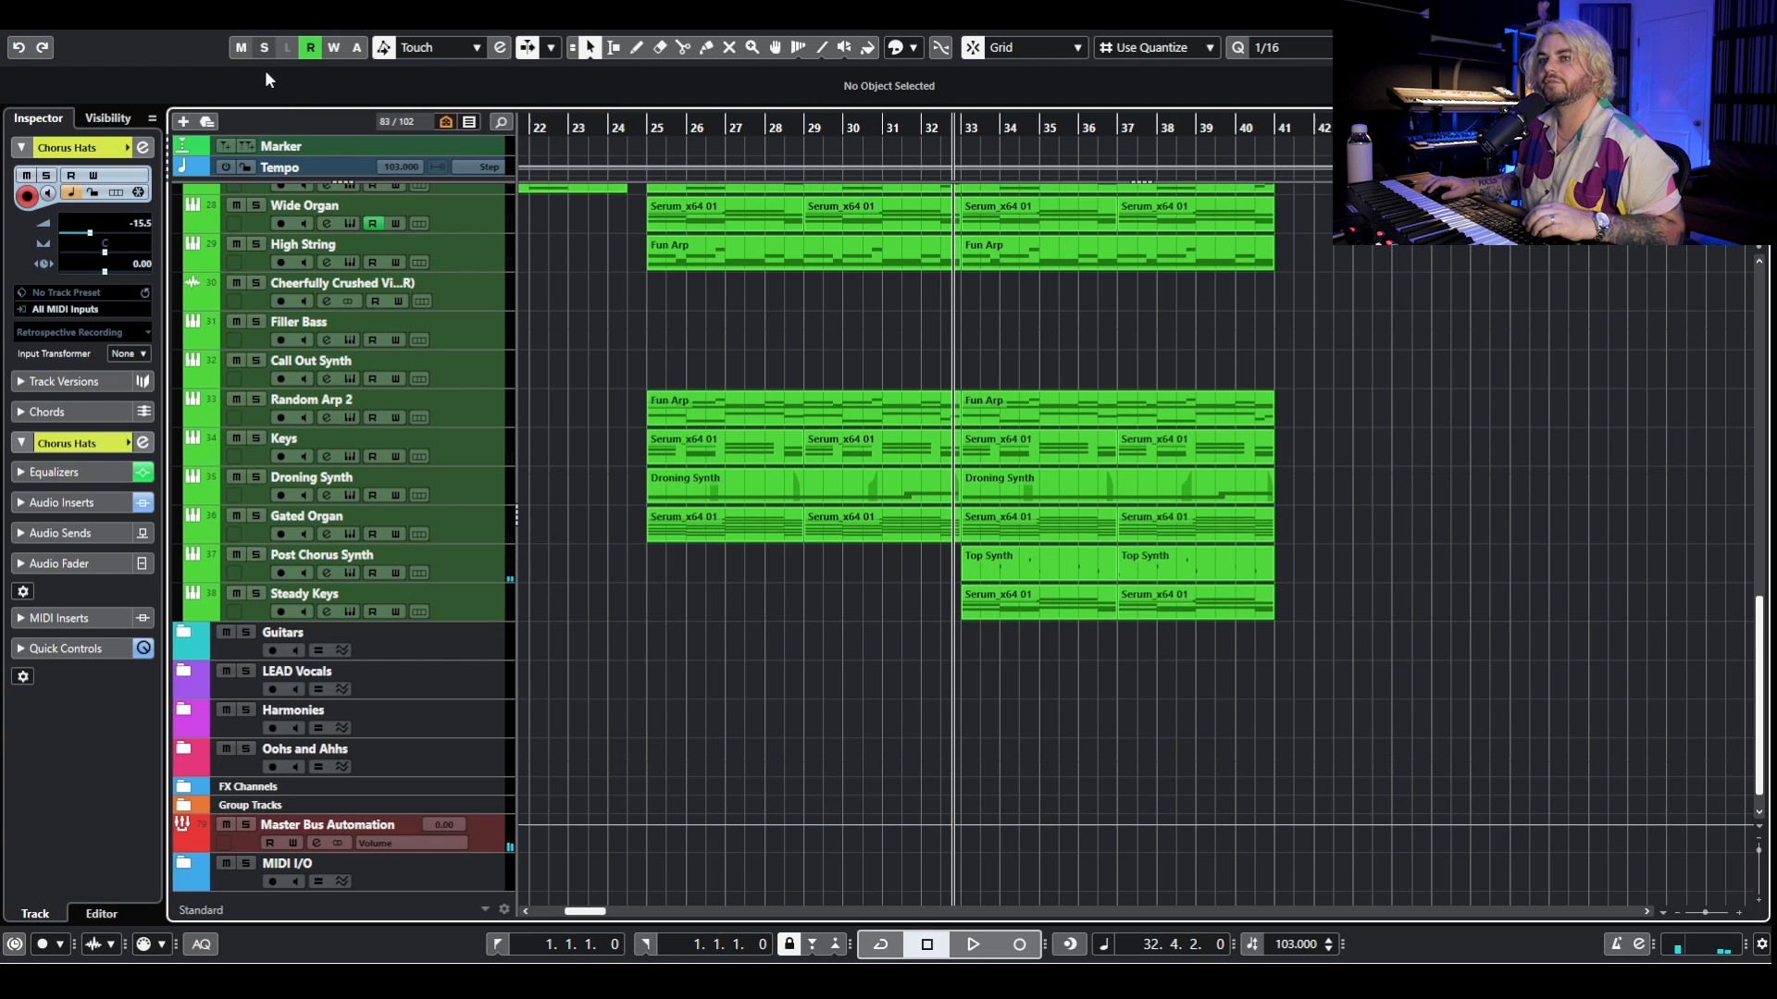
pyautogui.click(261, 592)
pyautogui.click(429, 608)
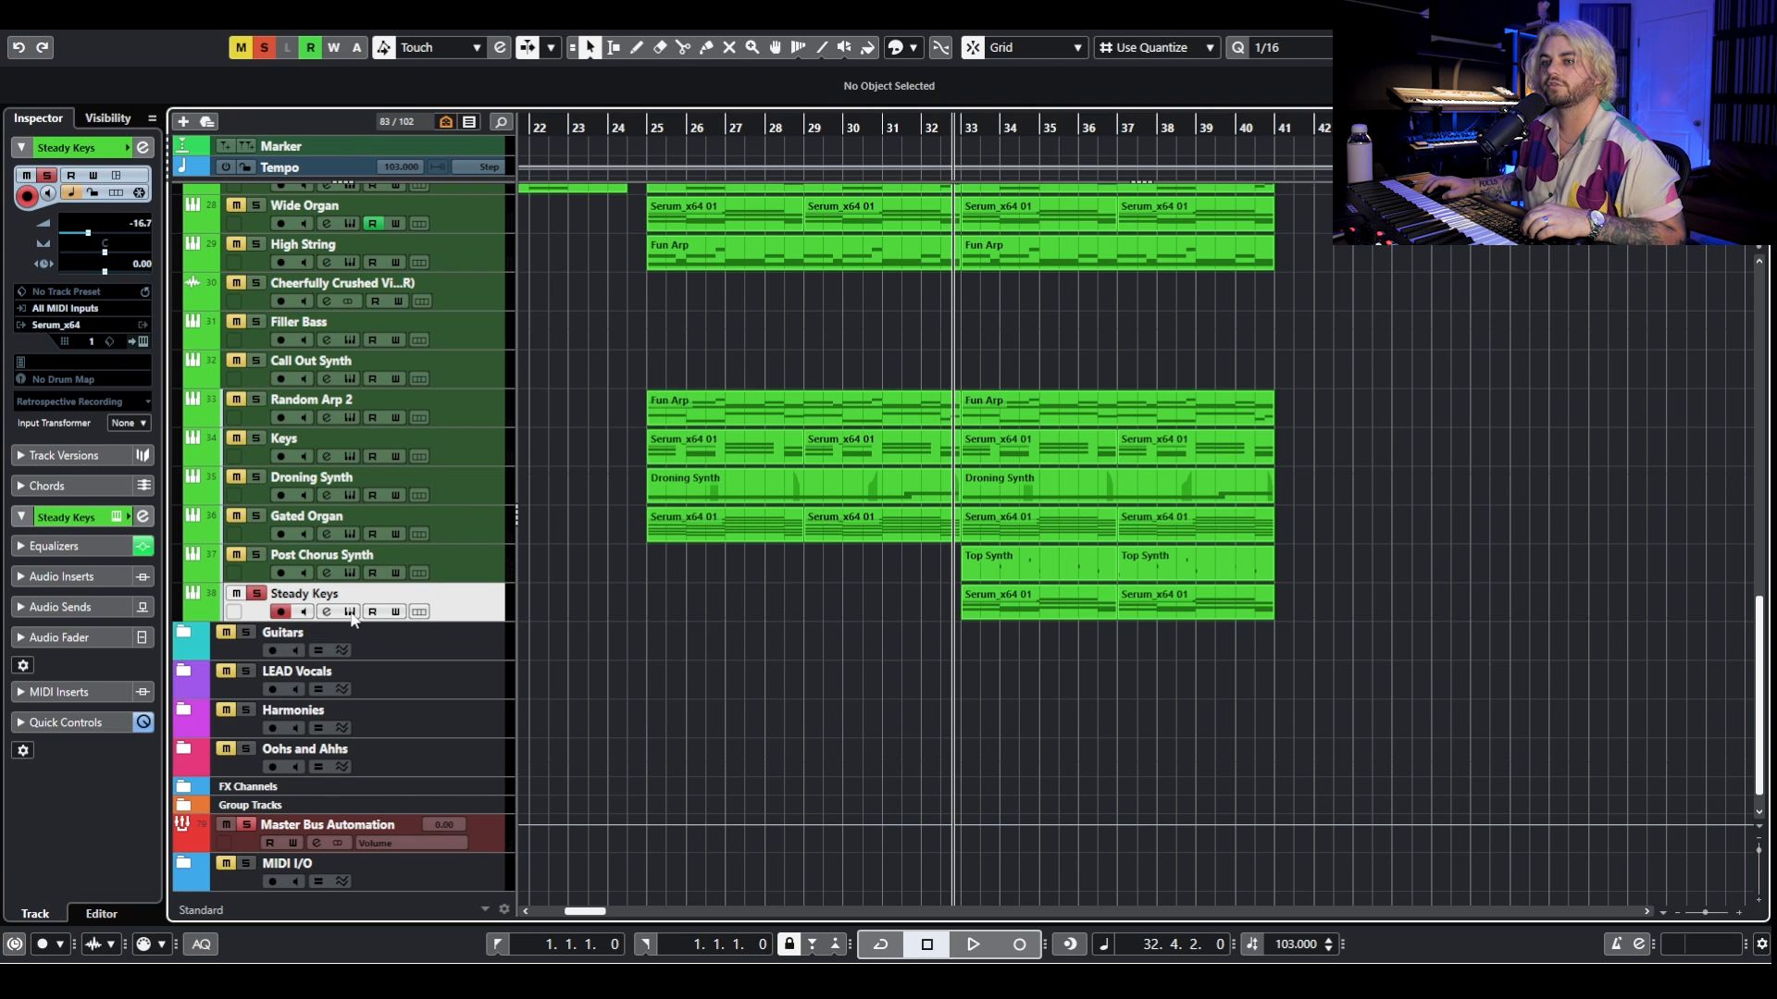
pyautogui.press('e')
pyautogui.moveTo(1405, 270); pyautogui.dragTo(790, 114)
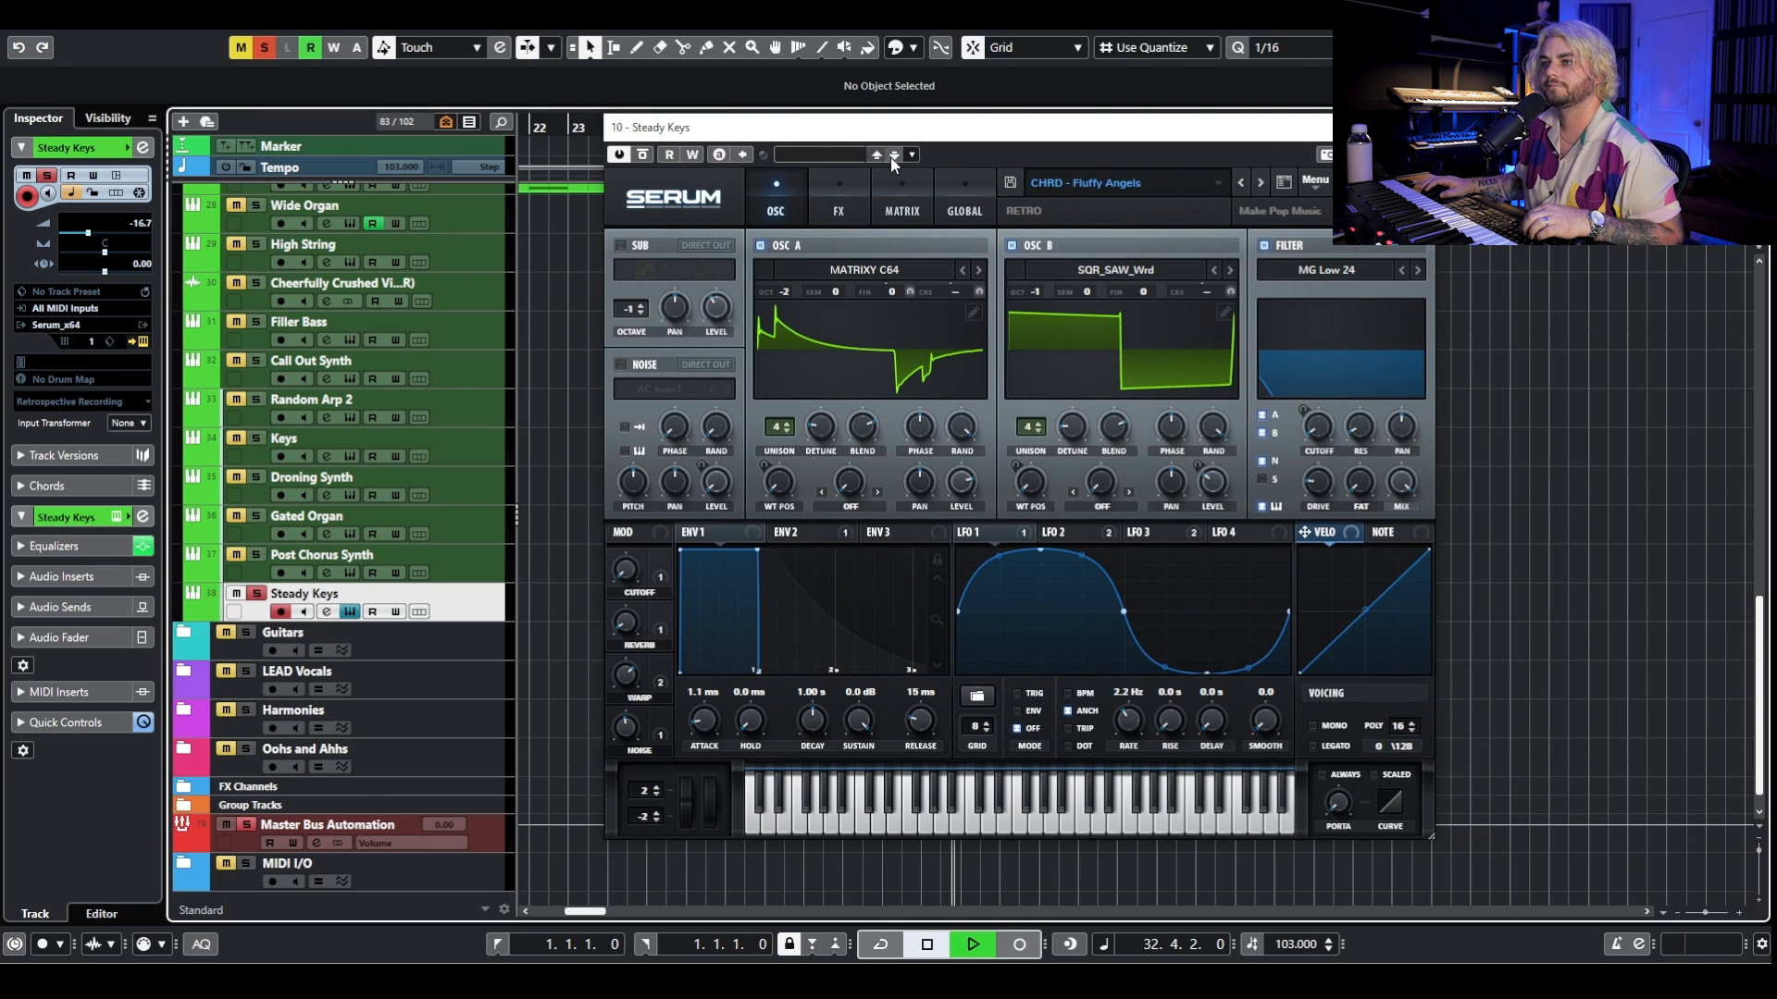
pyautogui.press('space')
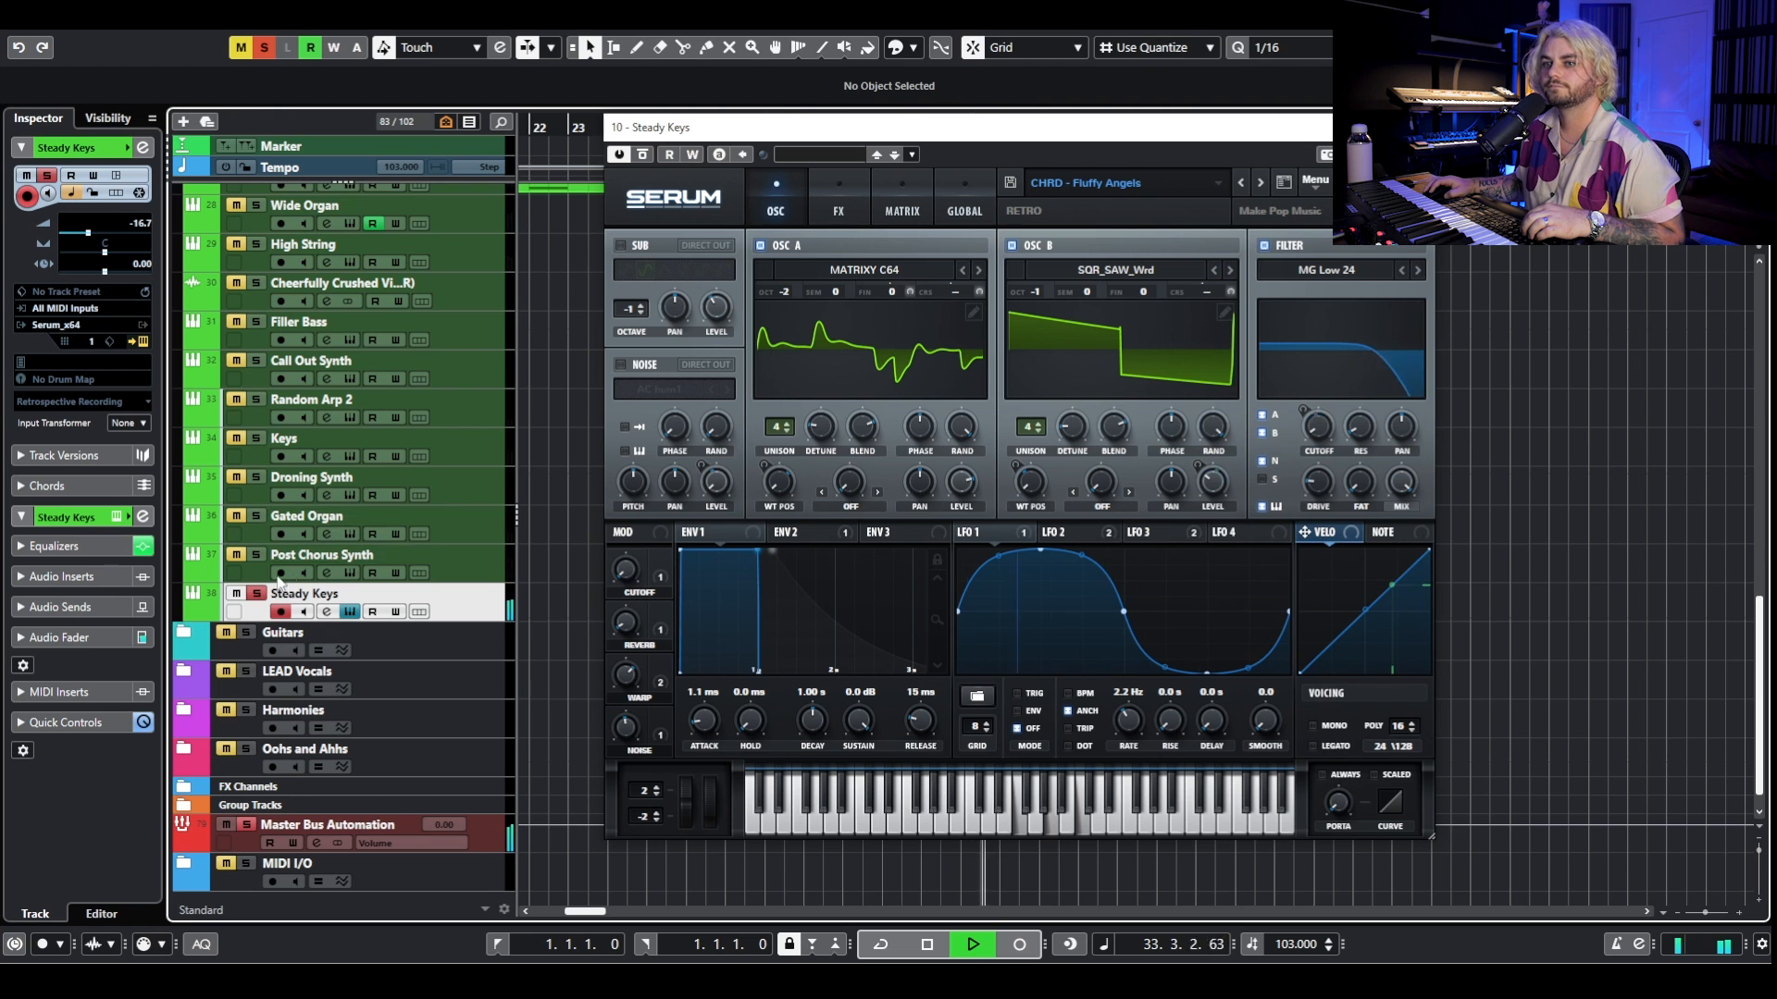
# Deactivate all solos to hear Steady Keys in the full mix, and close its Serum instrument after stopping playback.
pyautogui.scroll(10, 278, 581)
pyautogui.click(266, 45)
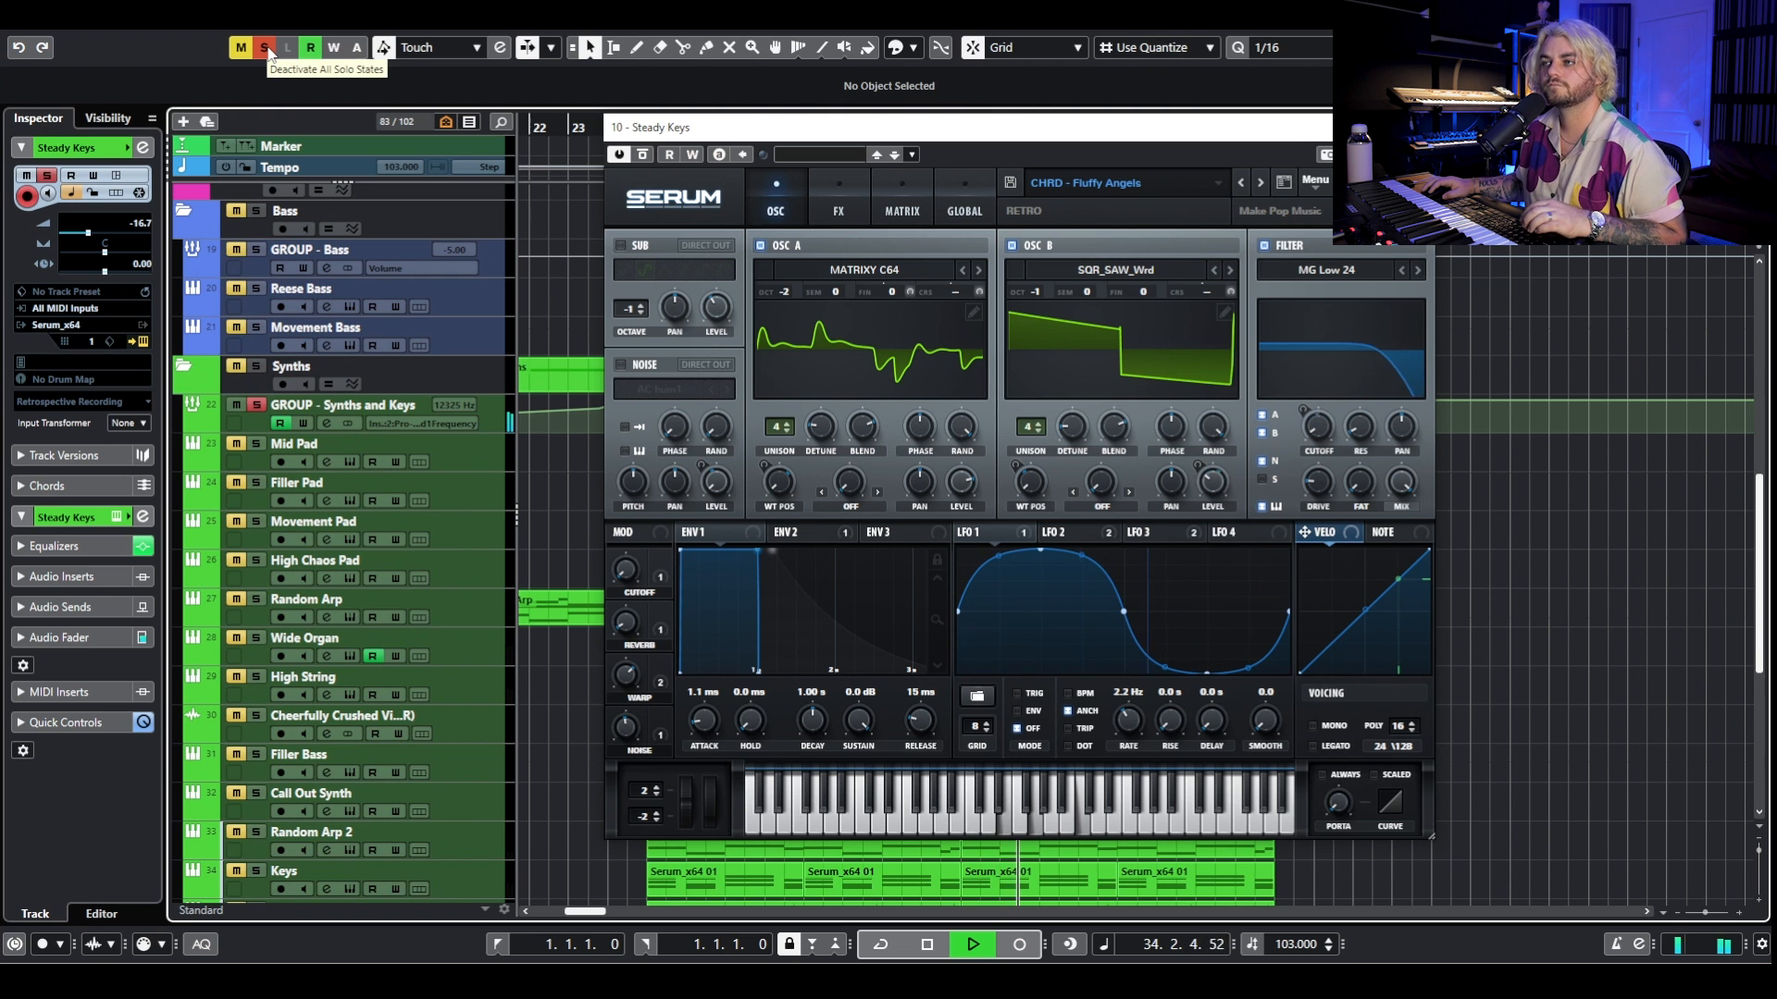
pyautogui.press('space')
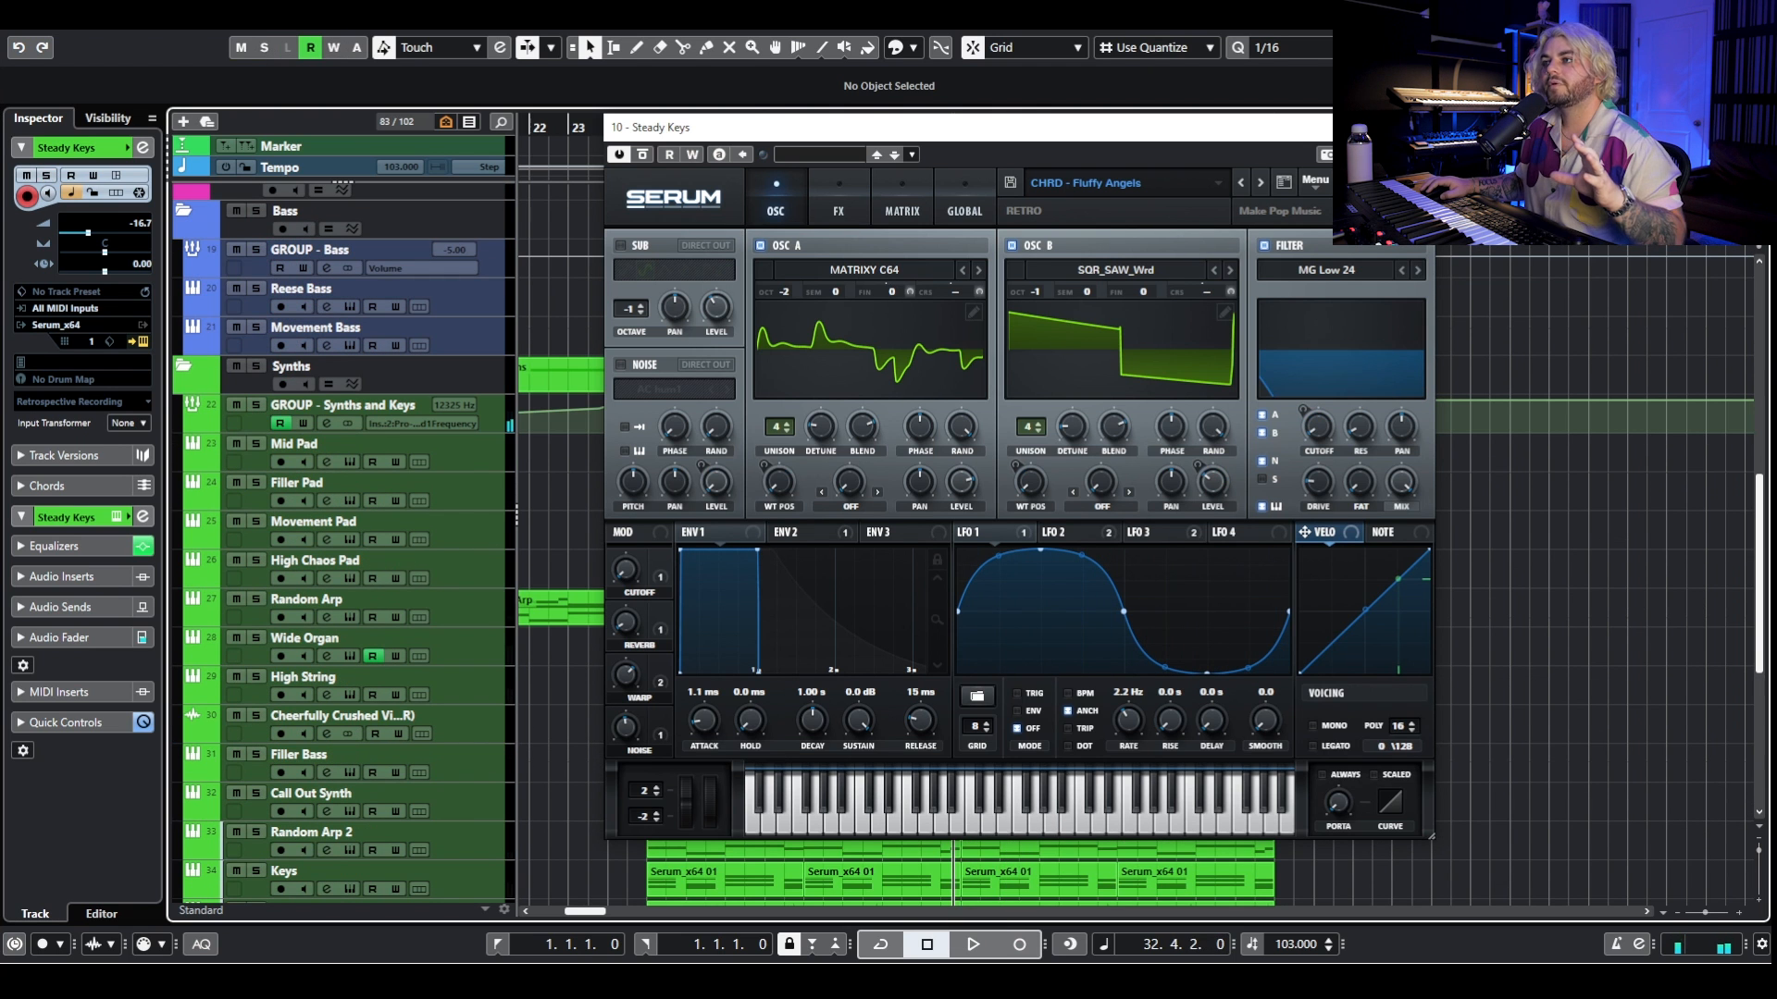
pyautogui.click(1415, 128)
# Select the Reese Bass part on the Movement Bass track starting at bar 33, and look over the drum tracks.
pyautogui.scroll(4, 1536, 587)
pyautogui.scroll(-2, 1202, 638)
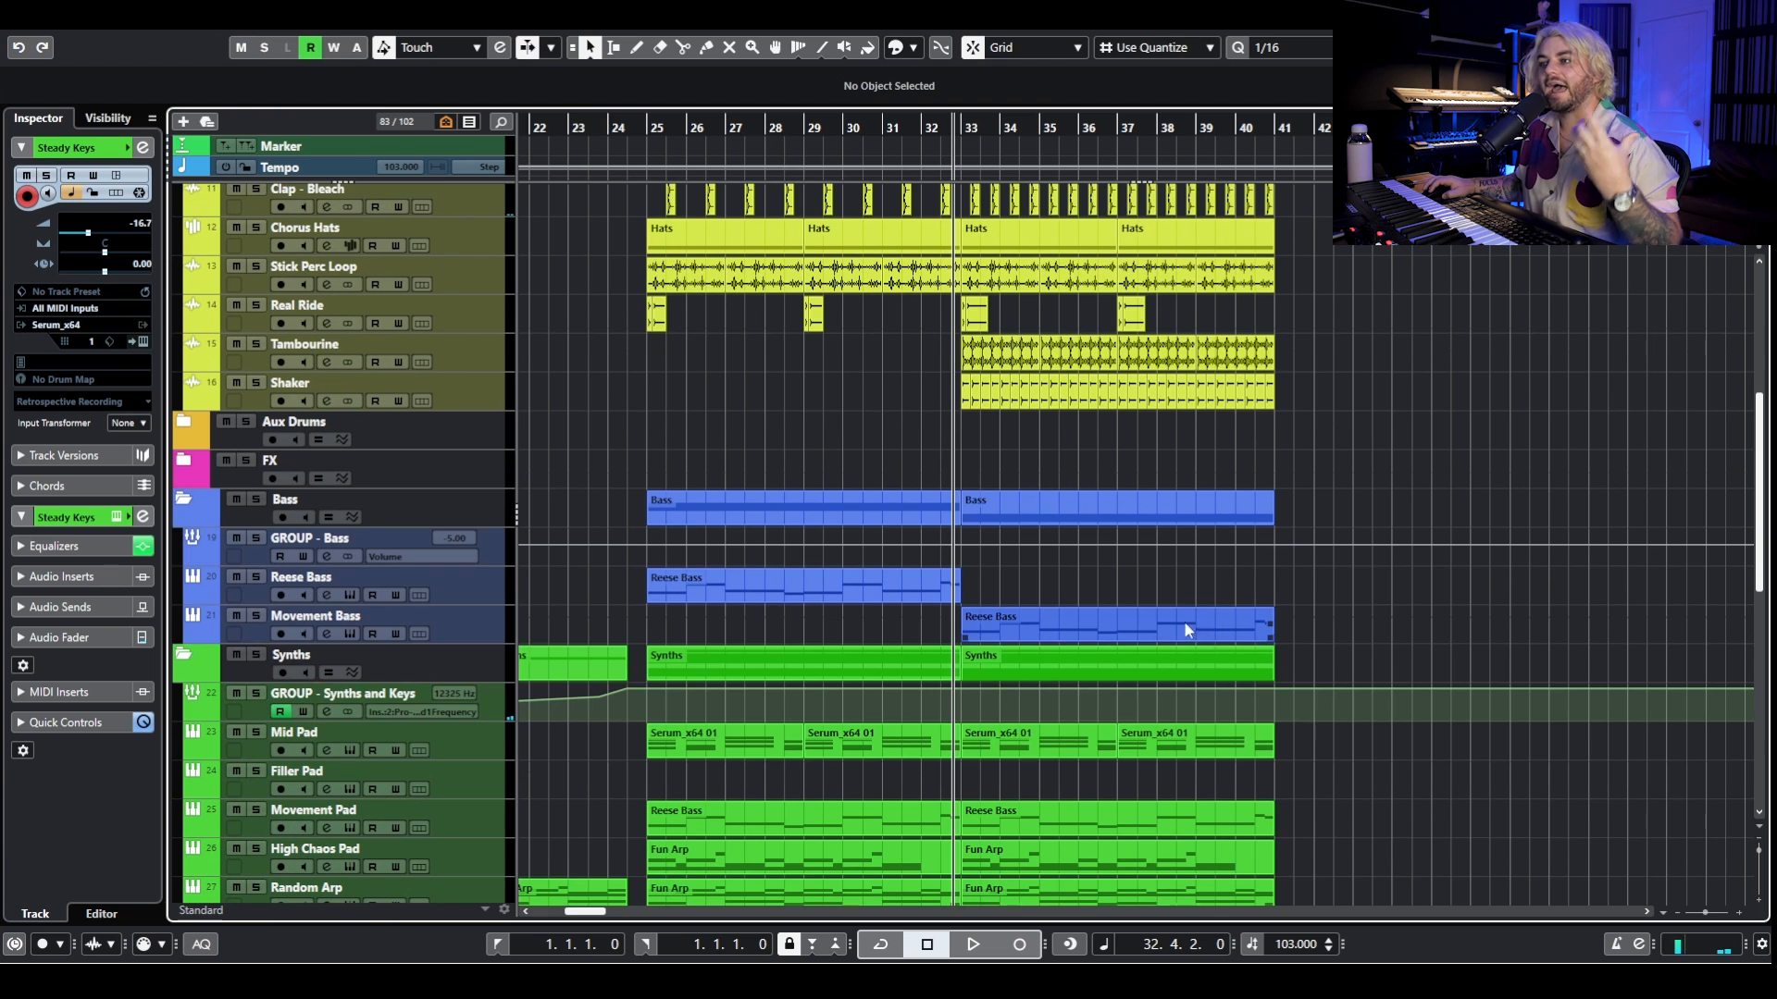
pyautogui.click(1189, 627)
pyautogui.scroll(7, 1207, 399)
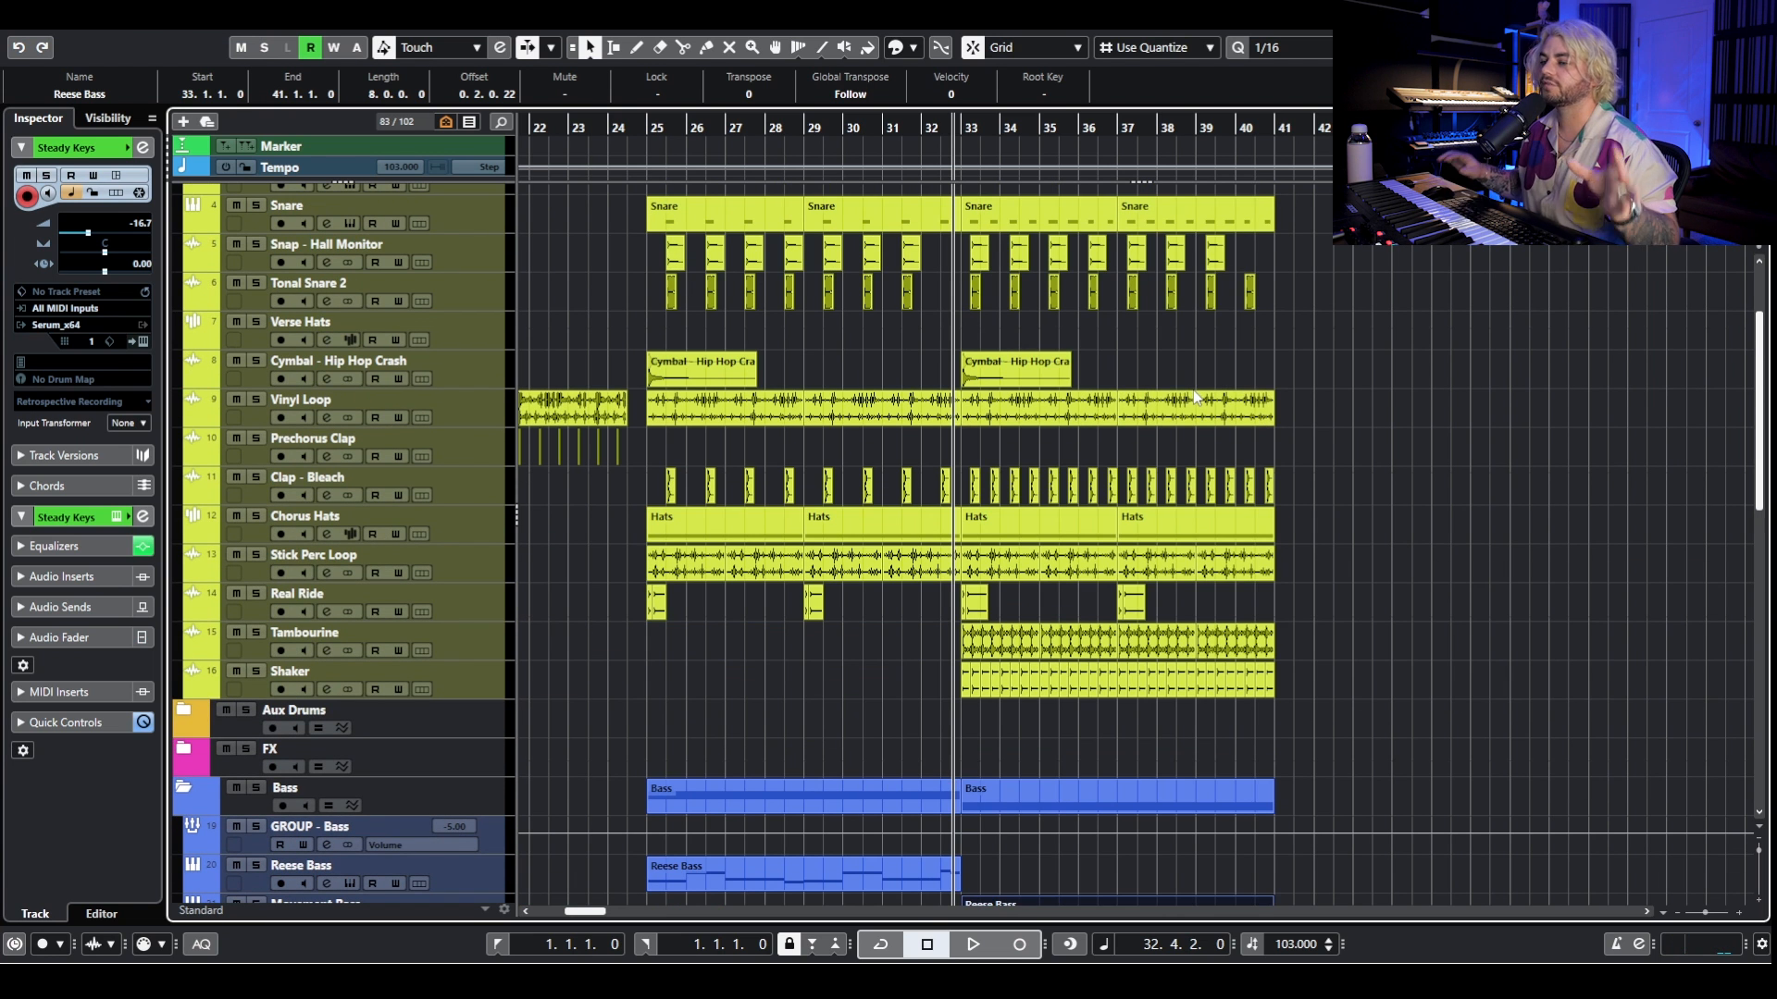
# Play the full arrangement from about bar 31 into the section starting at bar 33.
pyautogui.click(904, 130)
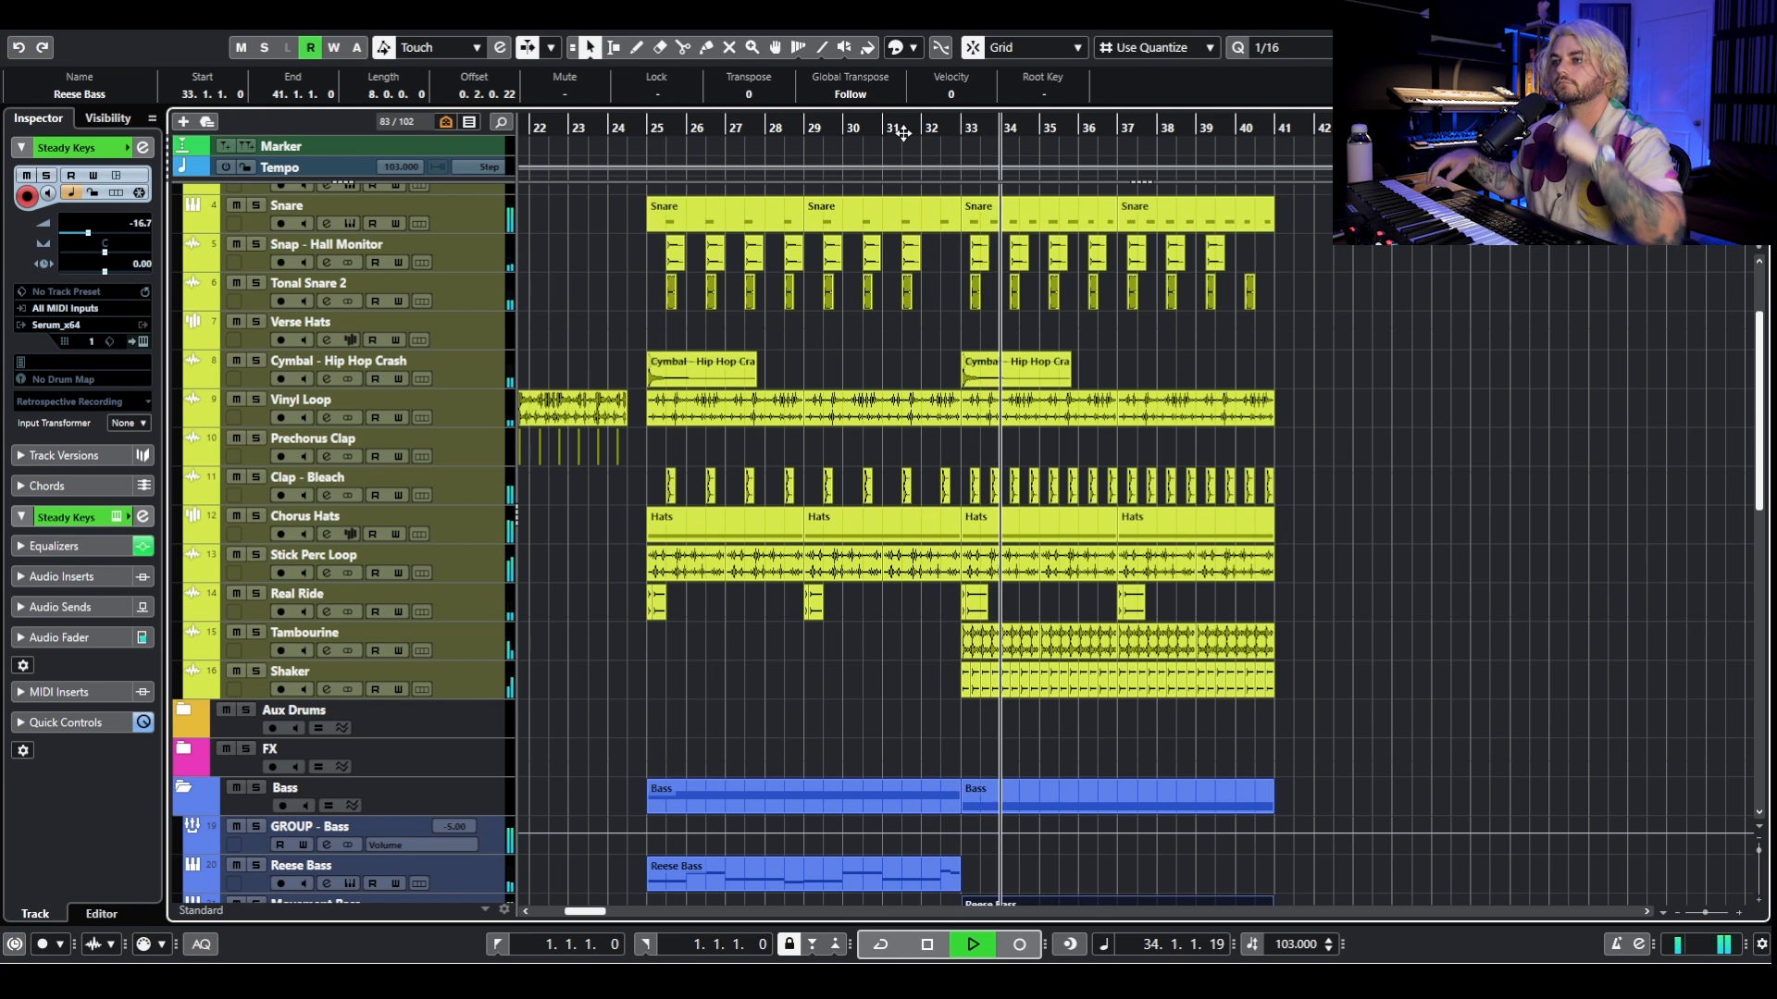
pyautogui.scroll(-10, 811, 413)
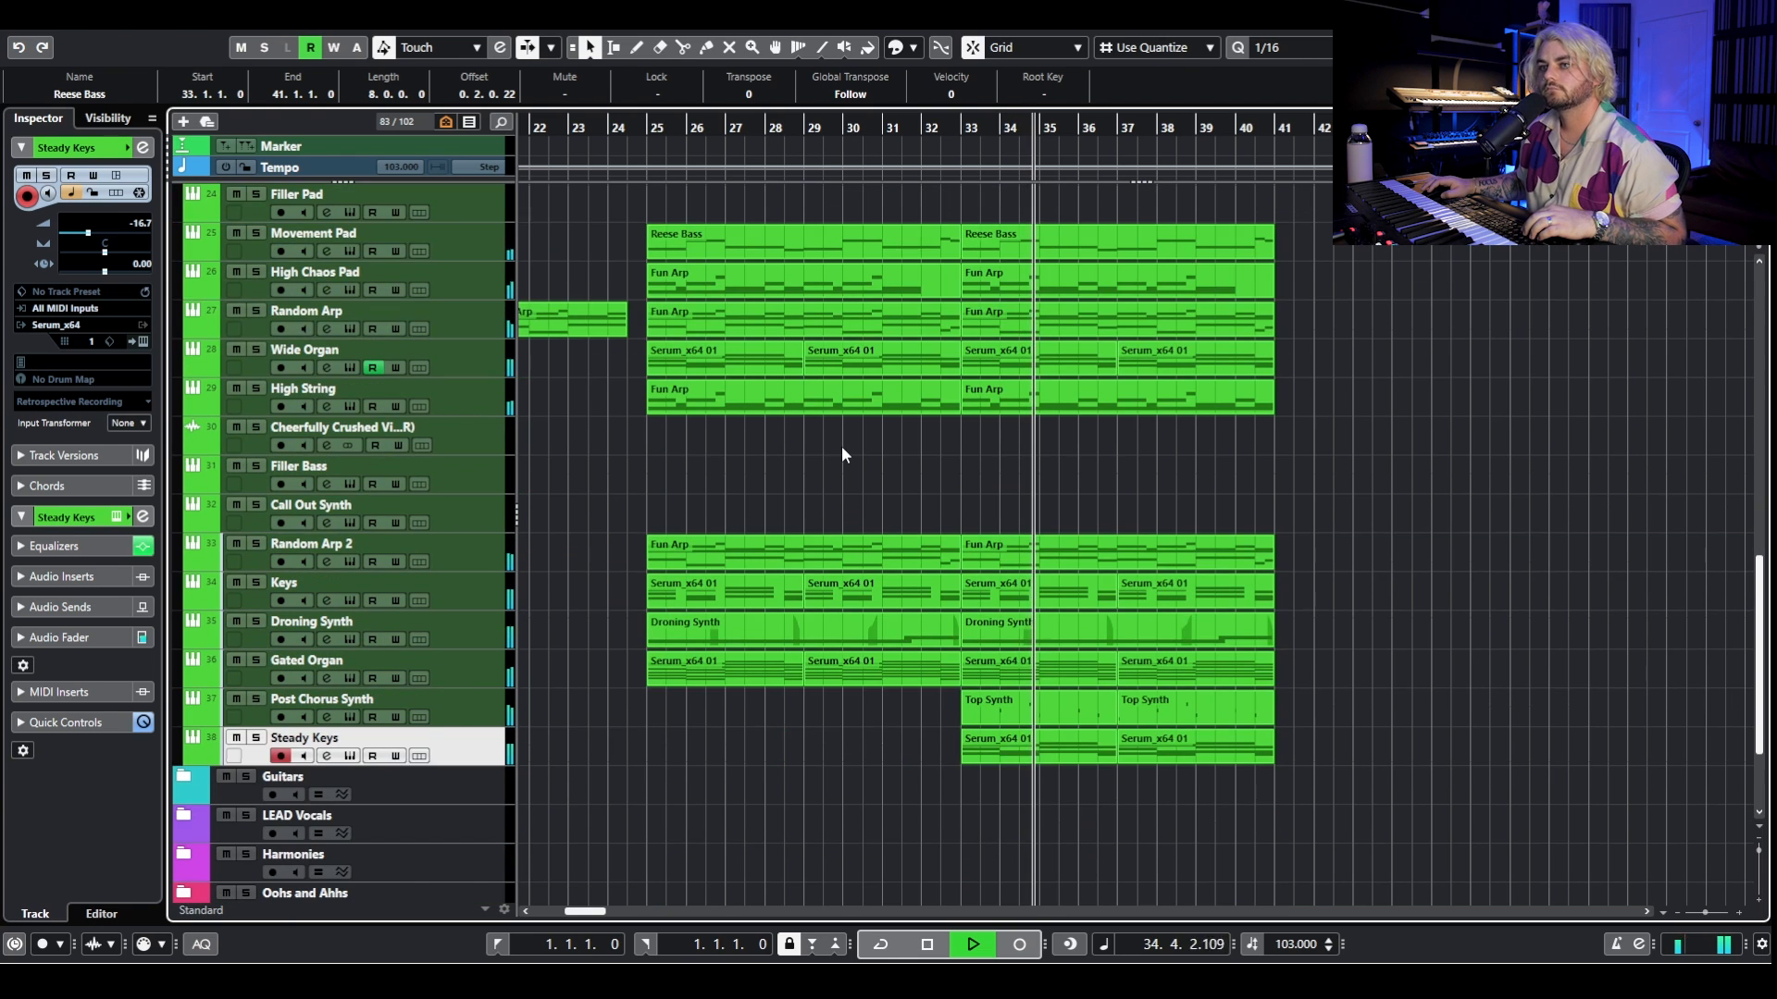
# Look over the synth and drum tracks across the whole arrangement, stop playback and clear the part selection.
pyautogui.scroll(10, 844, 414)
pyautogui.scroll(-12, 872, 407)
pyautogui.scroll(3, 998, 461)
pyautogui.click(402, 254)
pyautogui.click(496, 278)
pyautogui.press('g')
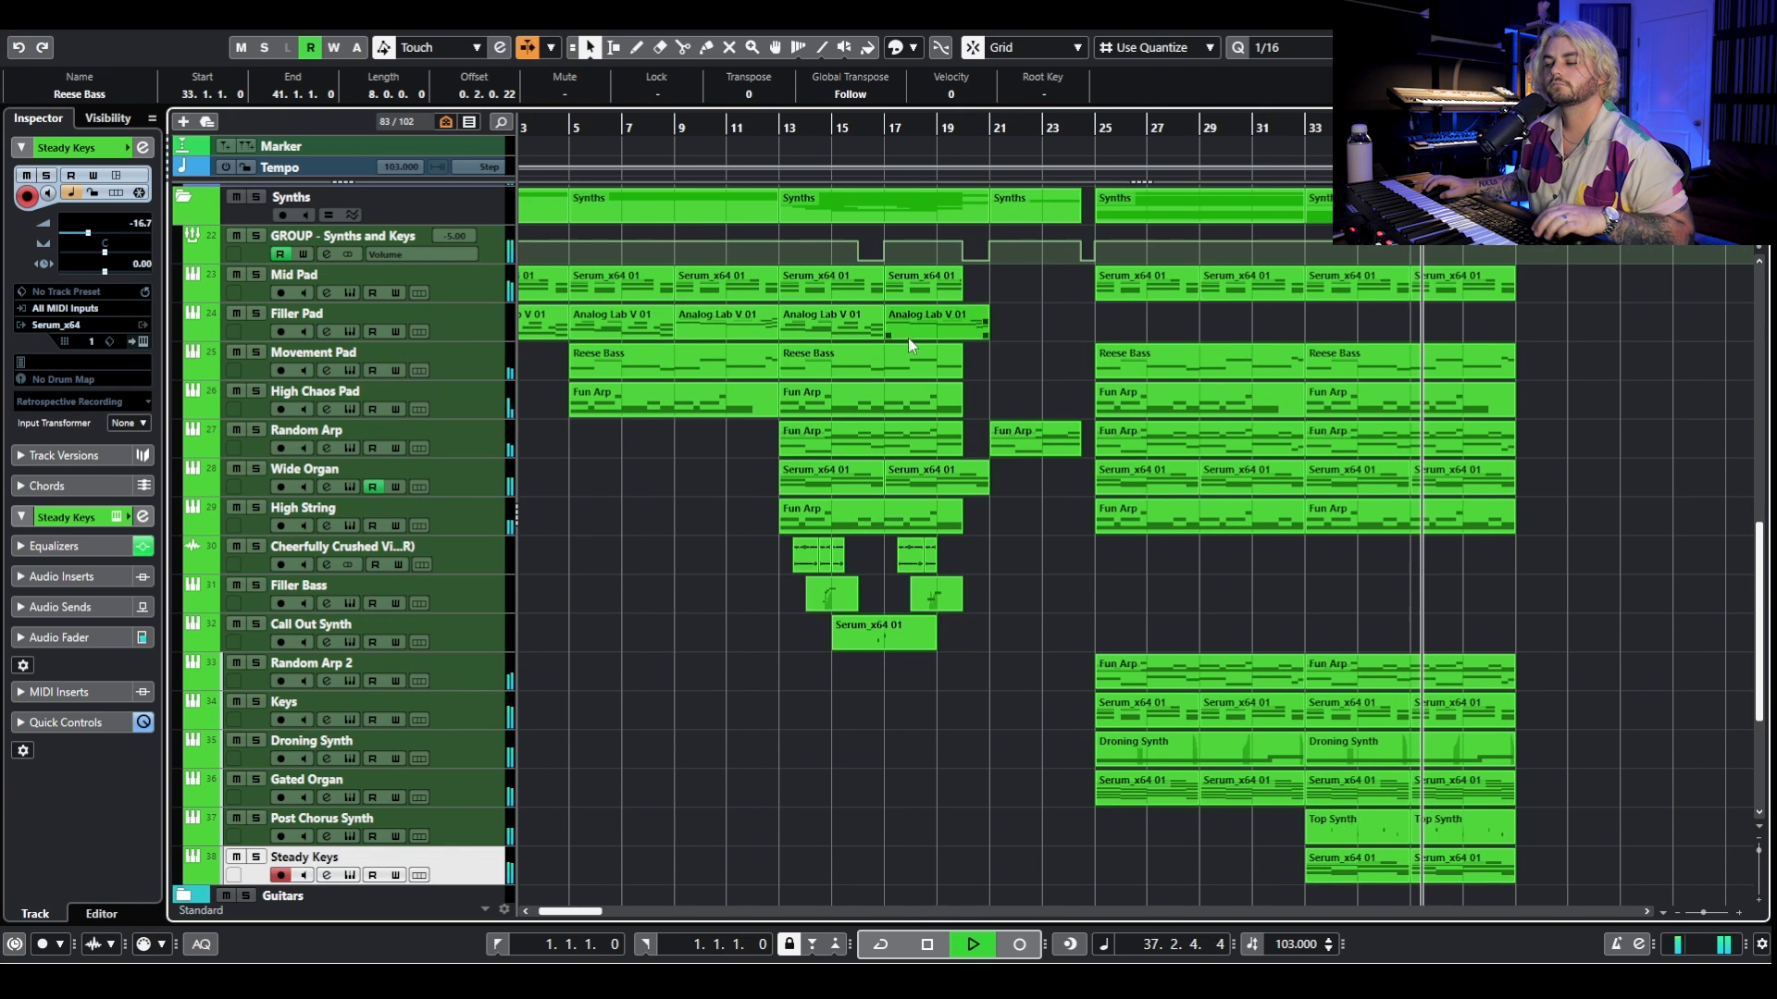
pyautogui.press('space')
pyautogui.scroll(-4, 1244, 442)
pyautogui.scroll(15, 1097, 483)
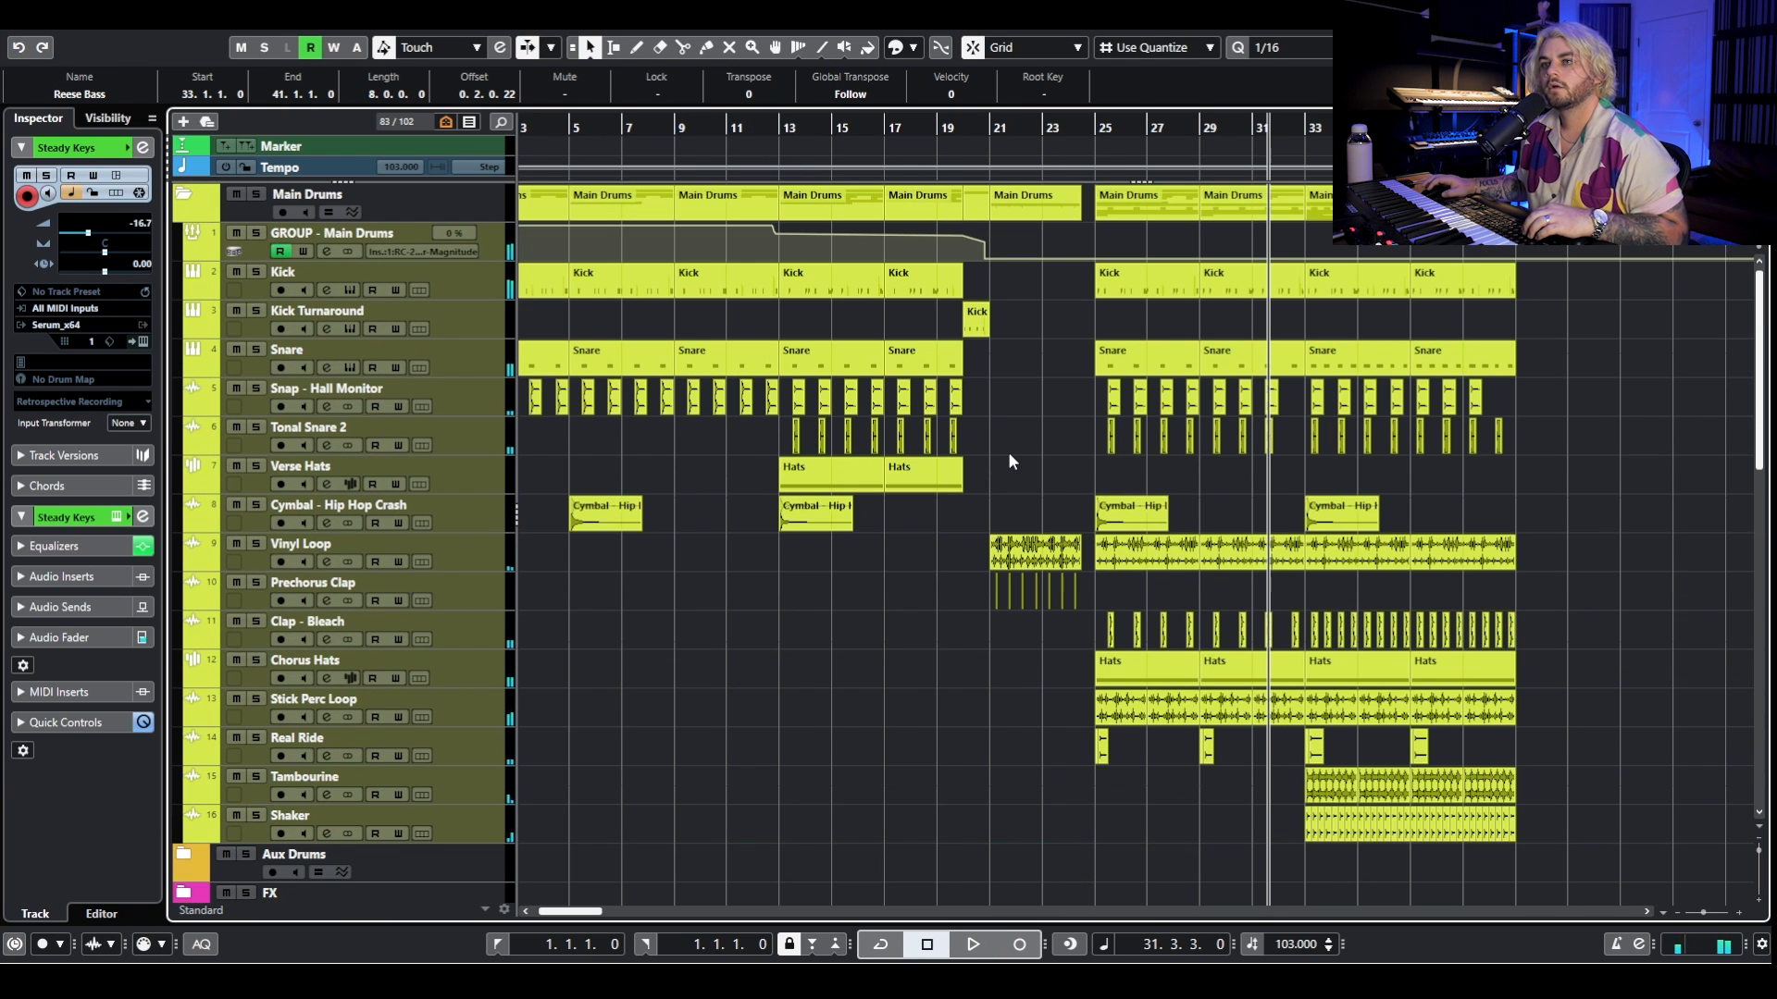
pyautogui.click(1581, 199)
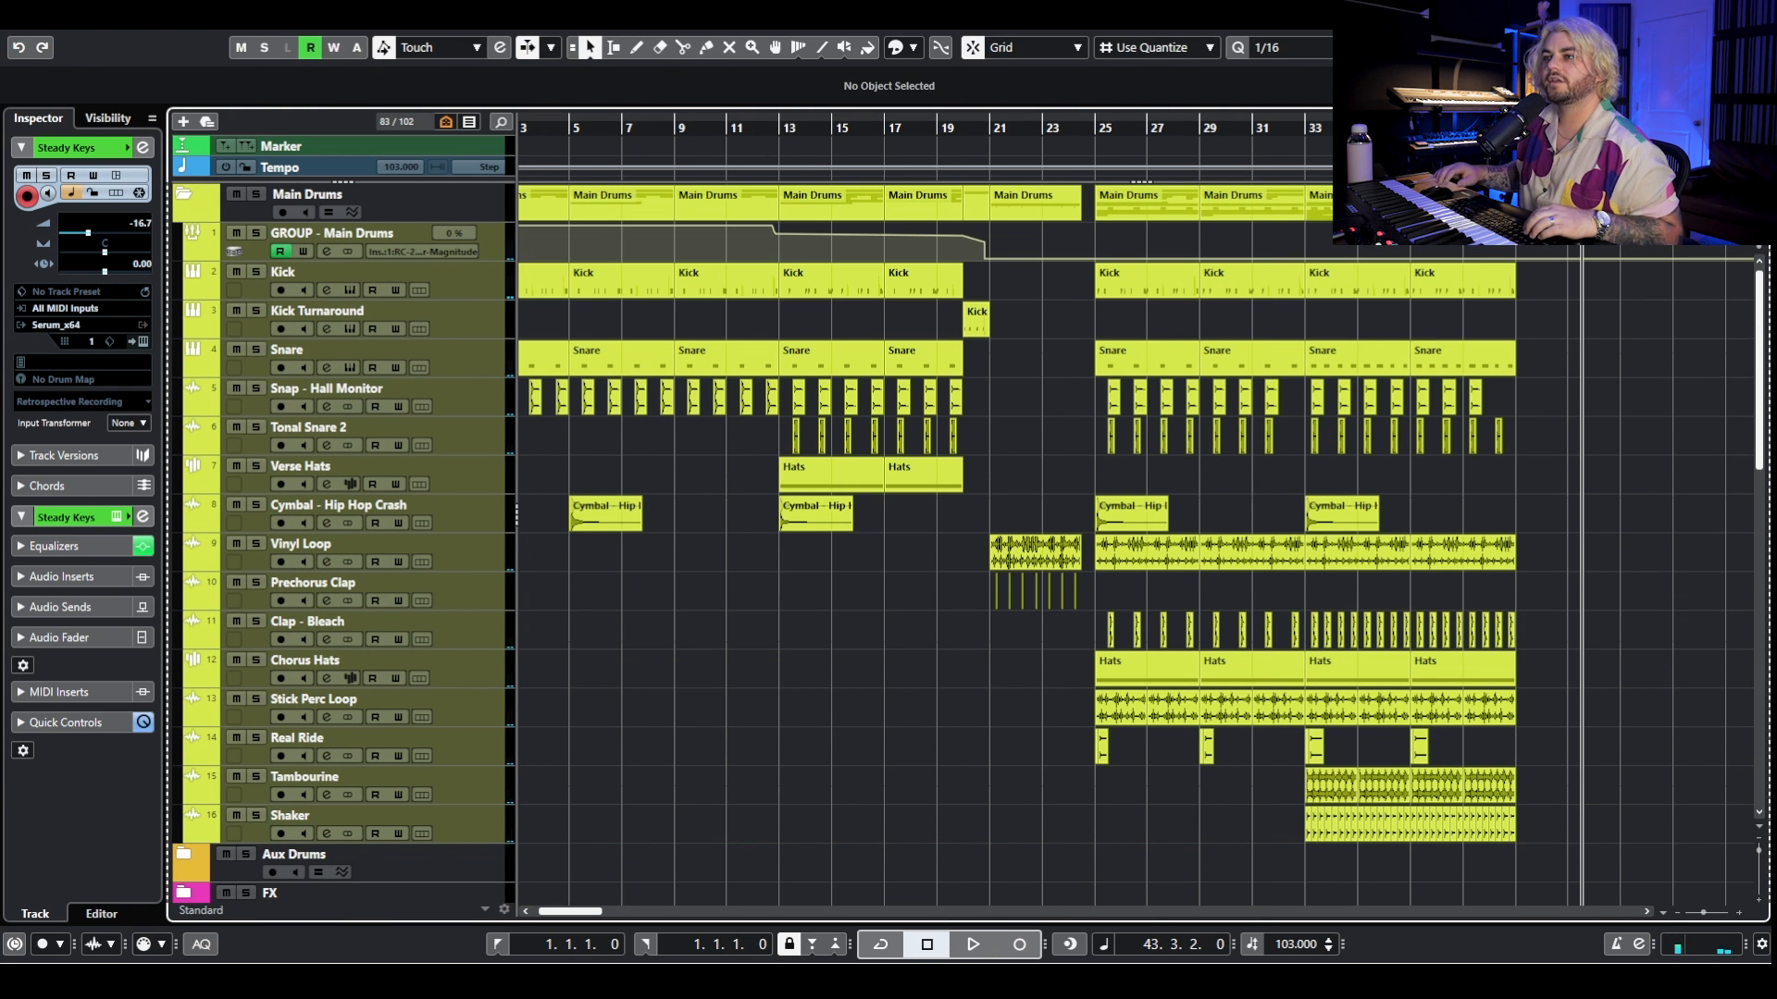
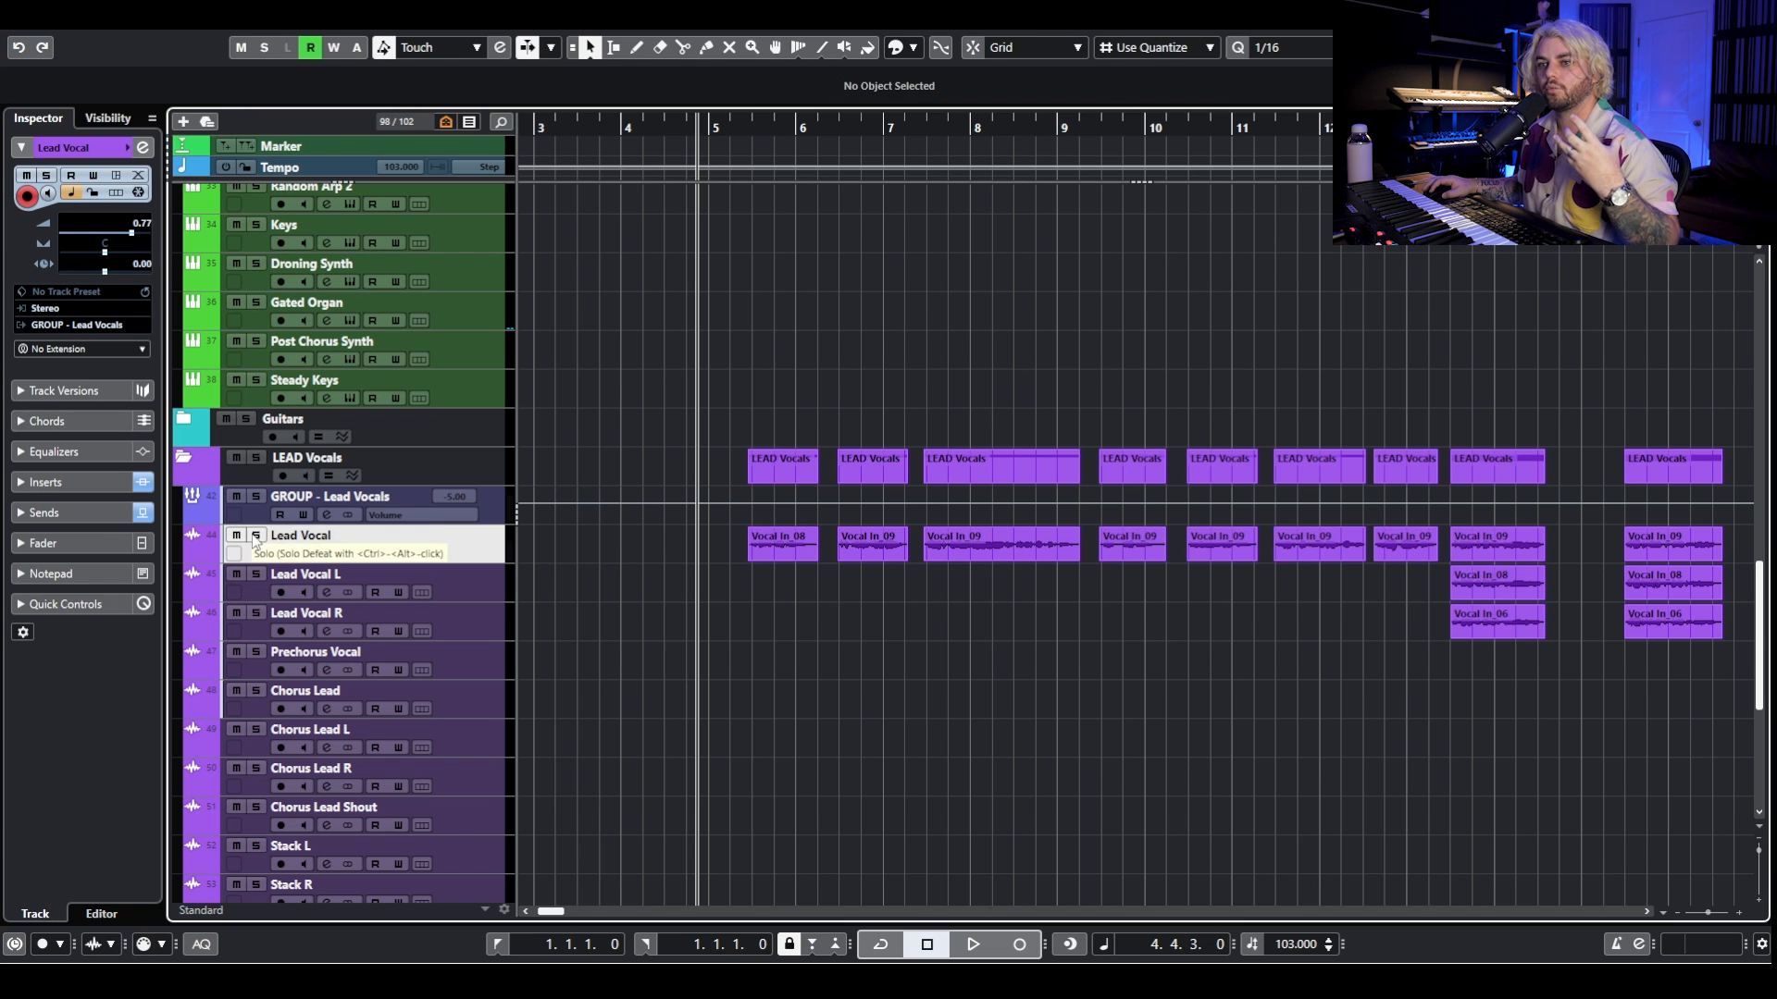
# Select all the vocal events on the Lead Vocal track with the full song length in view.
pyautogui.press('g')
pyautogui.press('g')
pyautogui.press('g')
pyautogui.press('g')
pyautogui.press('g')
pyautogui.press('g')
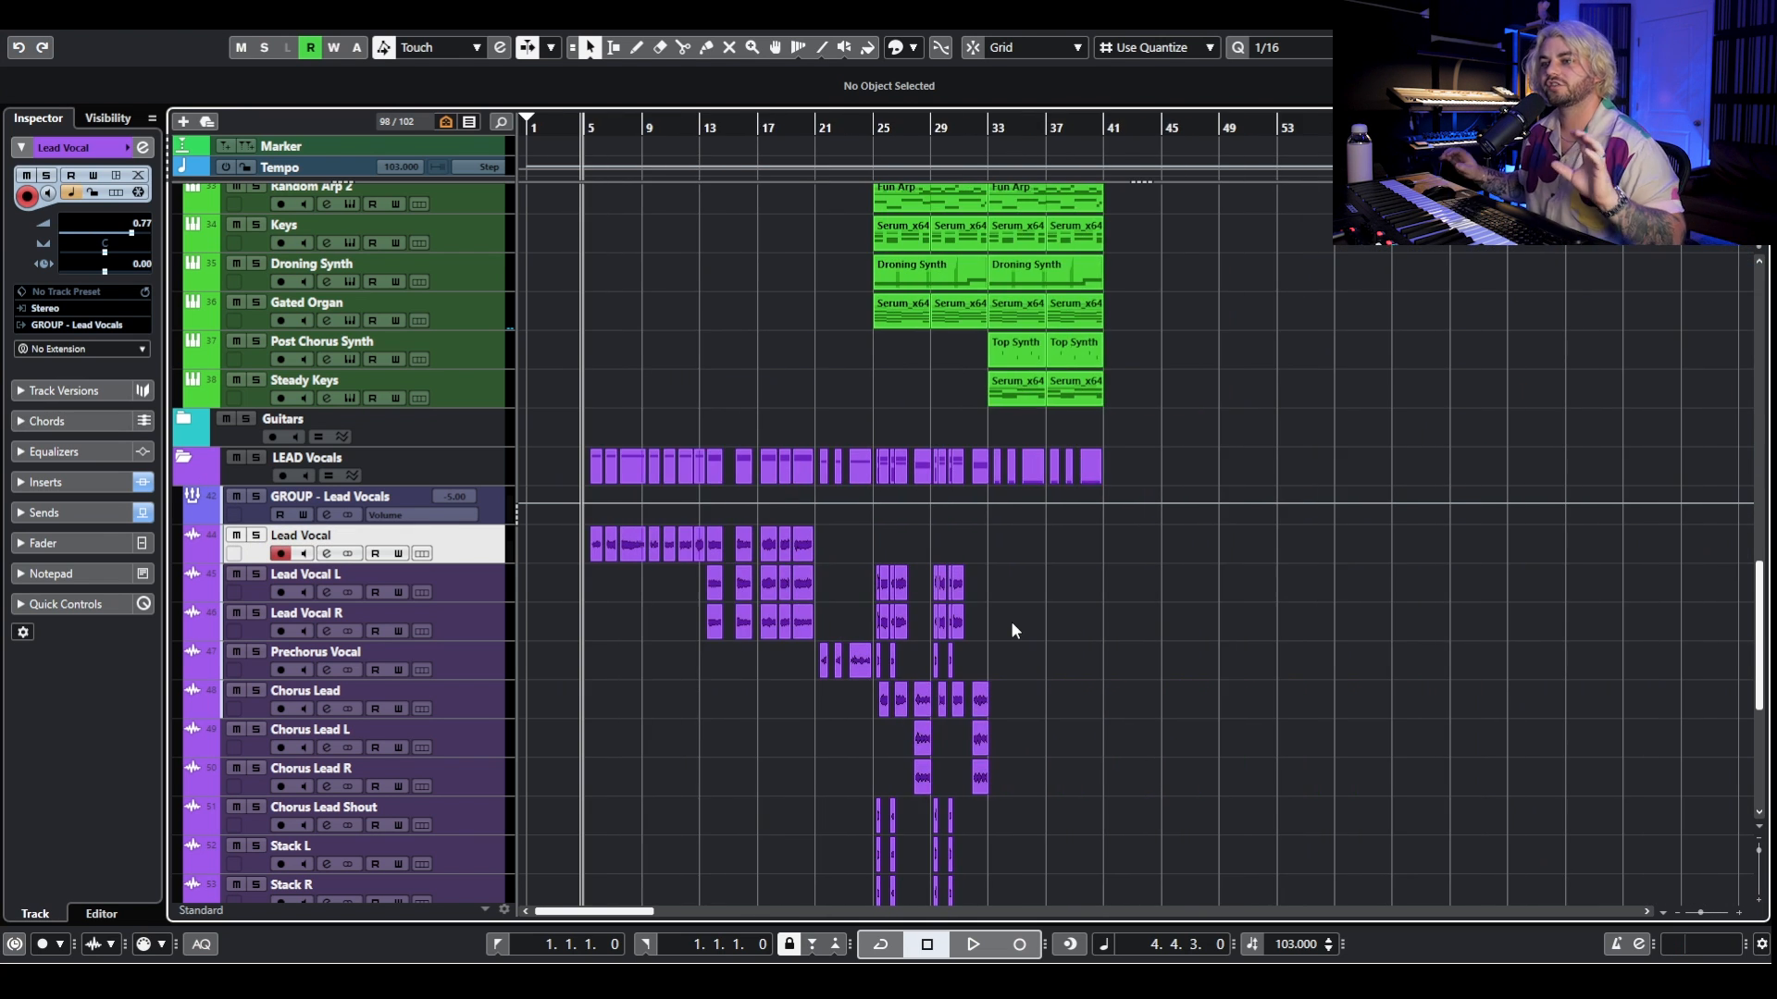
pyautogui.scroll(5, 1010, 620)
pyautogui.scroll(-6, 1012, 622)
pyautogui.moveTo(840, 395); pyautogui.dragTo(520, 393)
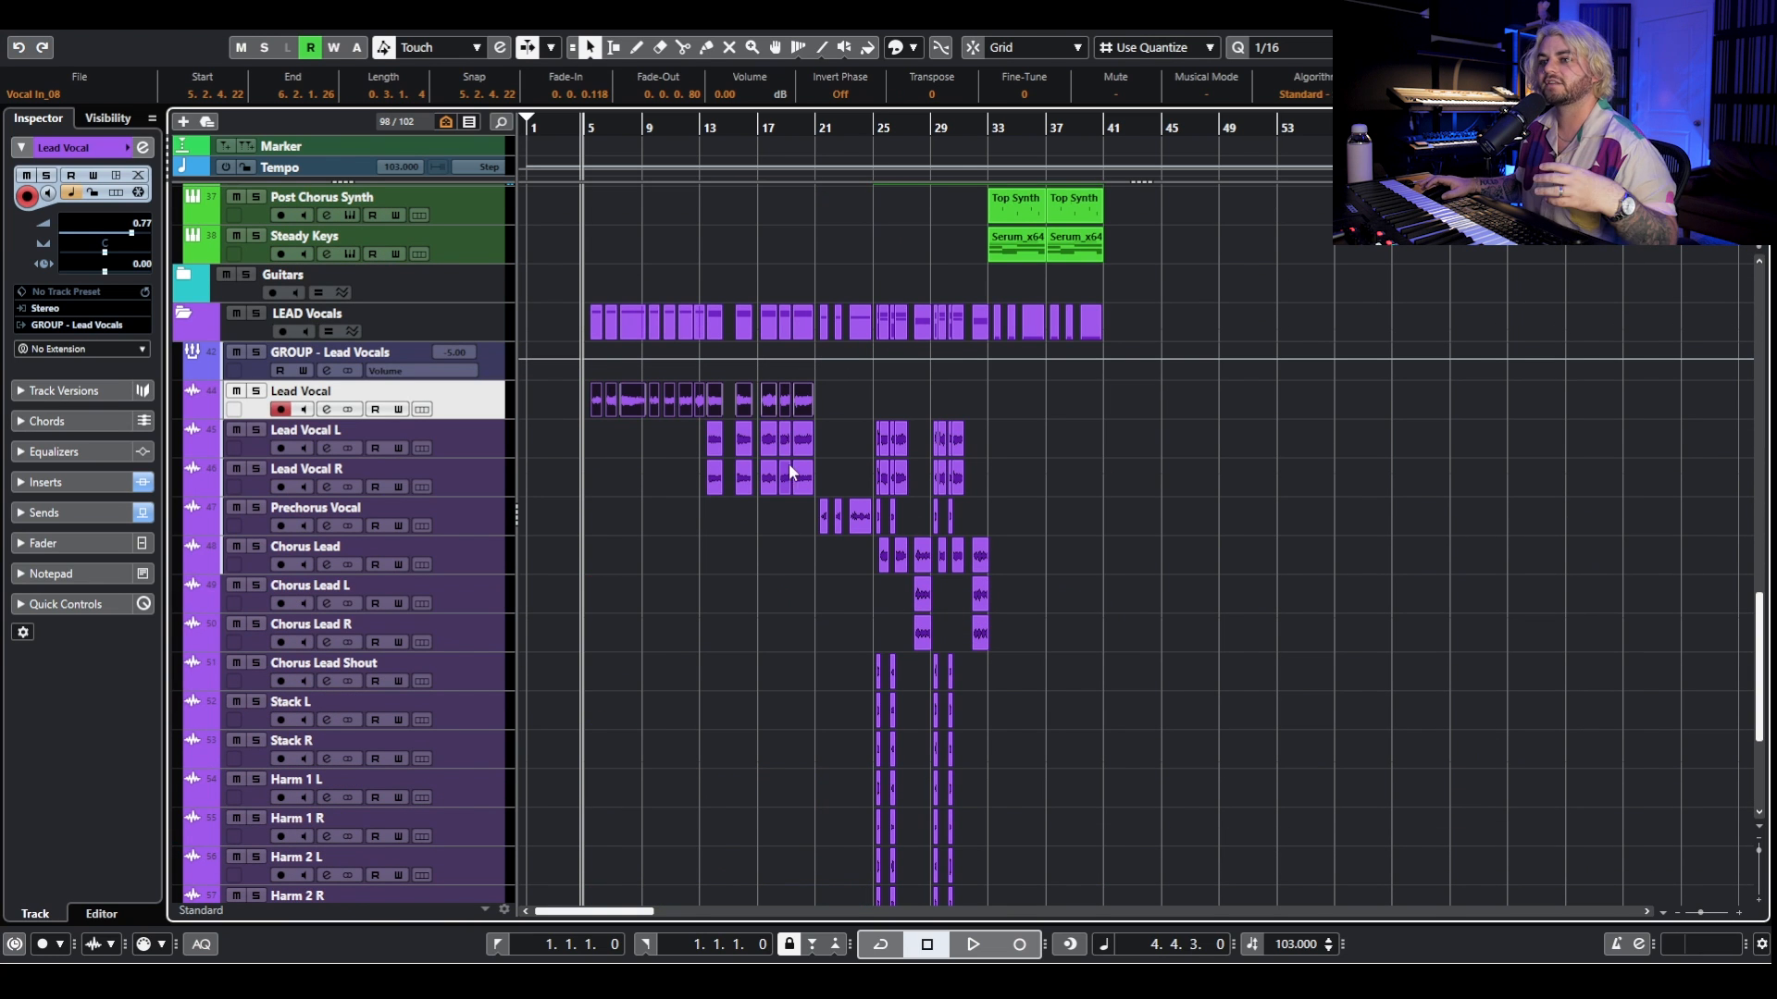
# Select the verse events on Lead Vocal L and Lead Vocal R from bar 13, and look over the remaining lead vocal tracks.
pyautogui.moveTo(674, 448); pyautogui.dragTo(818, 476)
pyautogui.press('h')
pyautogui.press('h')
pyautogui.press('h')
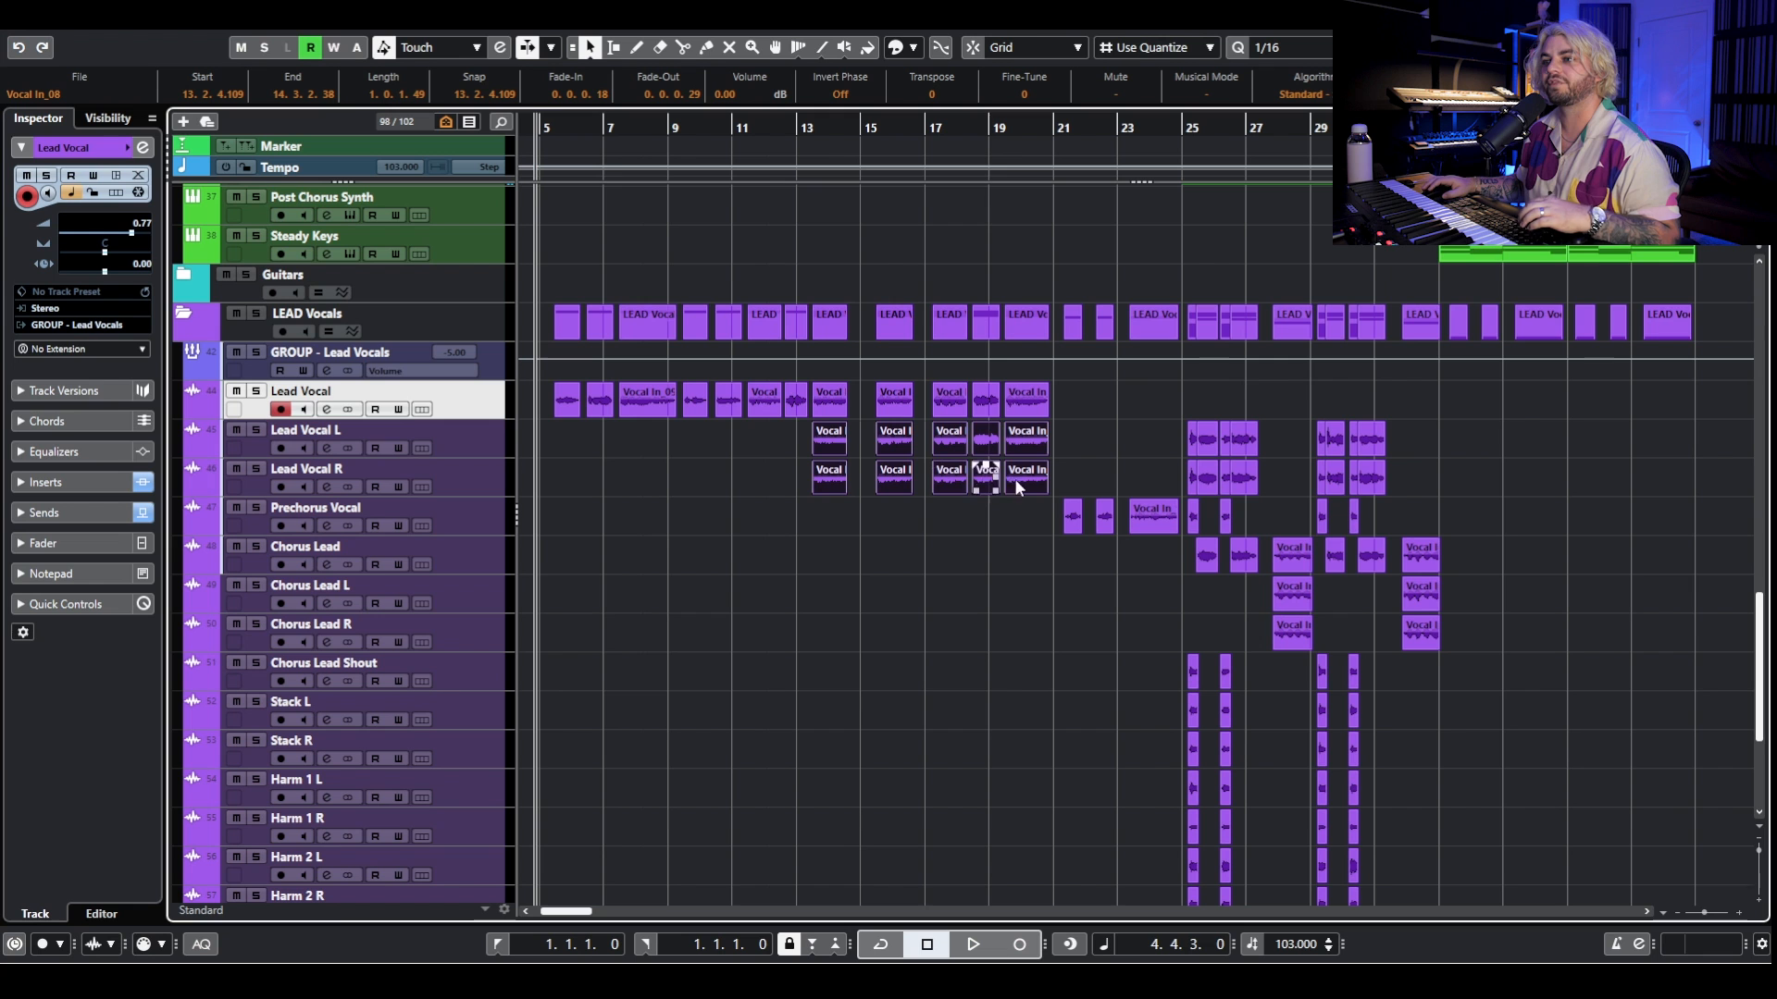
pyautogui.scroll(-3, 1195, 398)
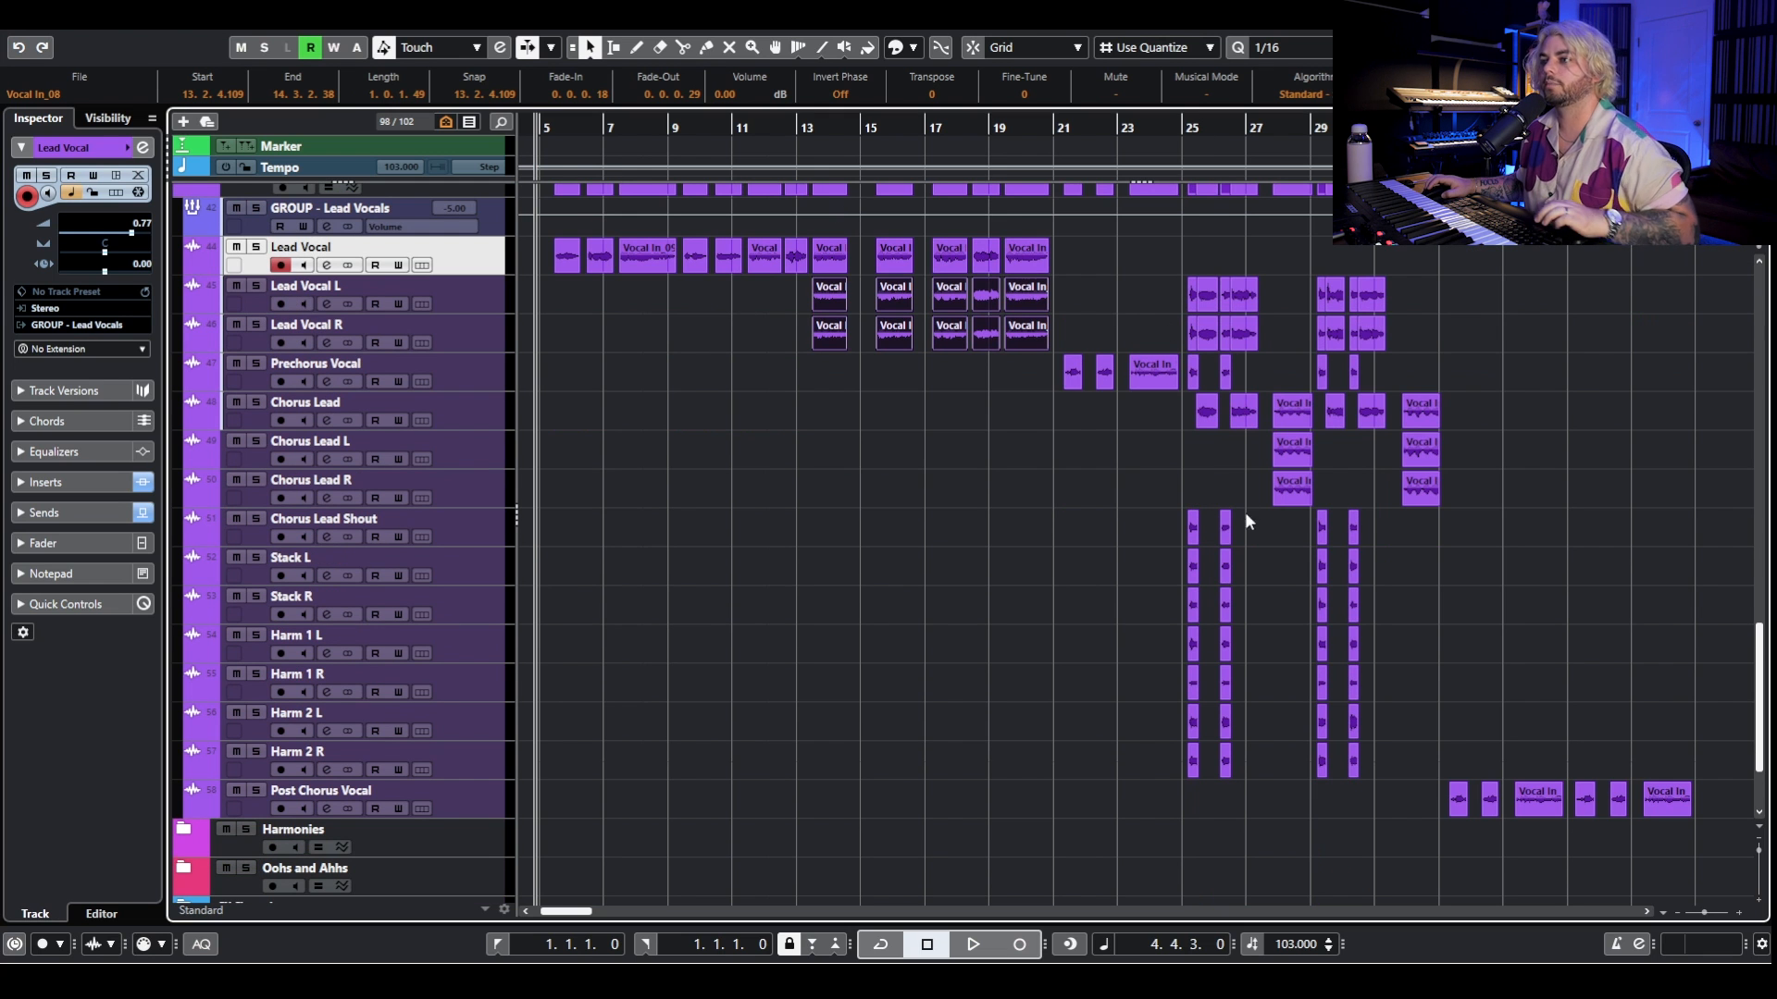
pyautogui.scroll(3, 1226, 523)
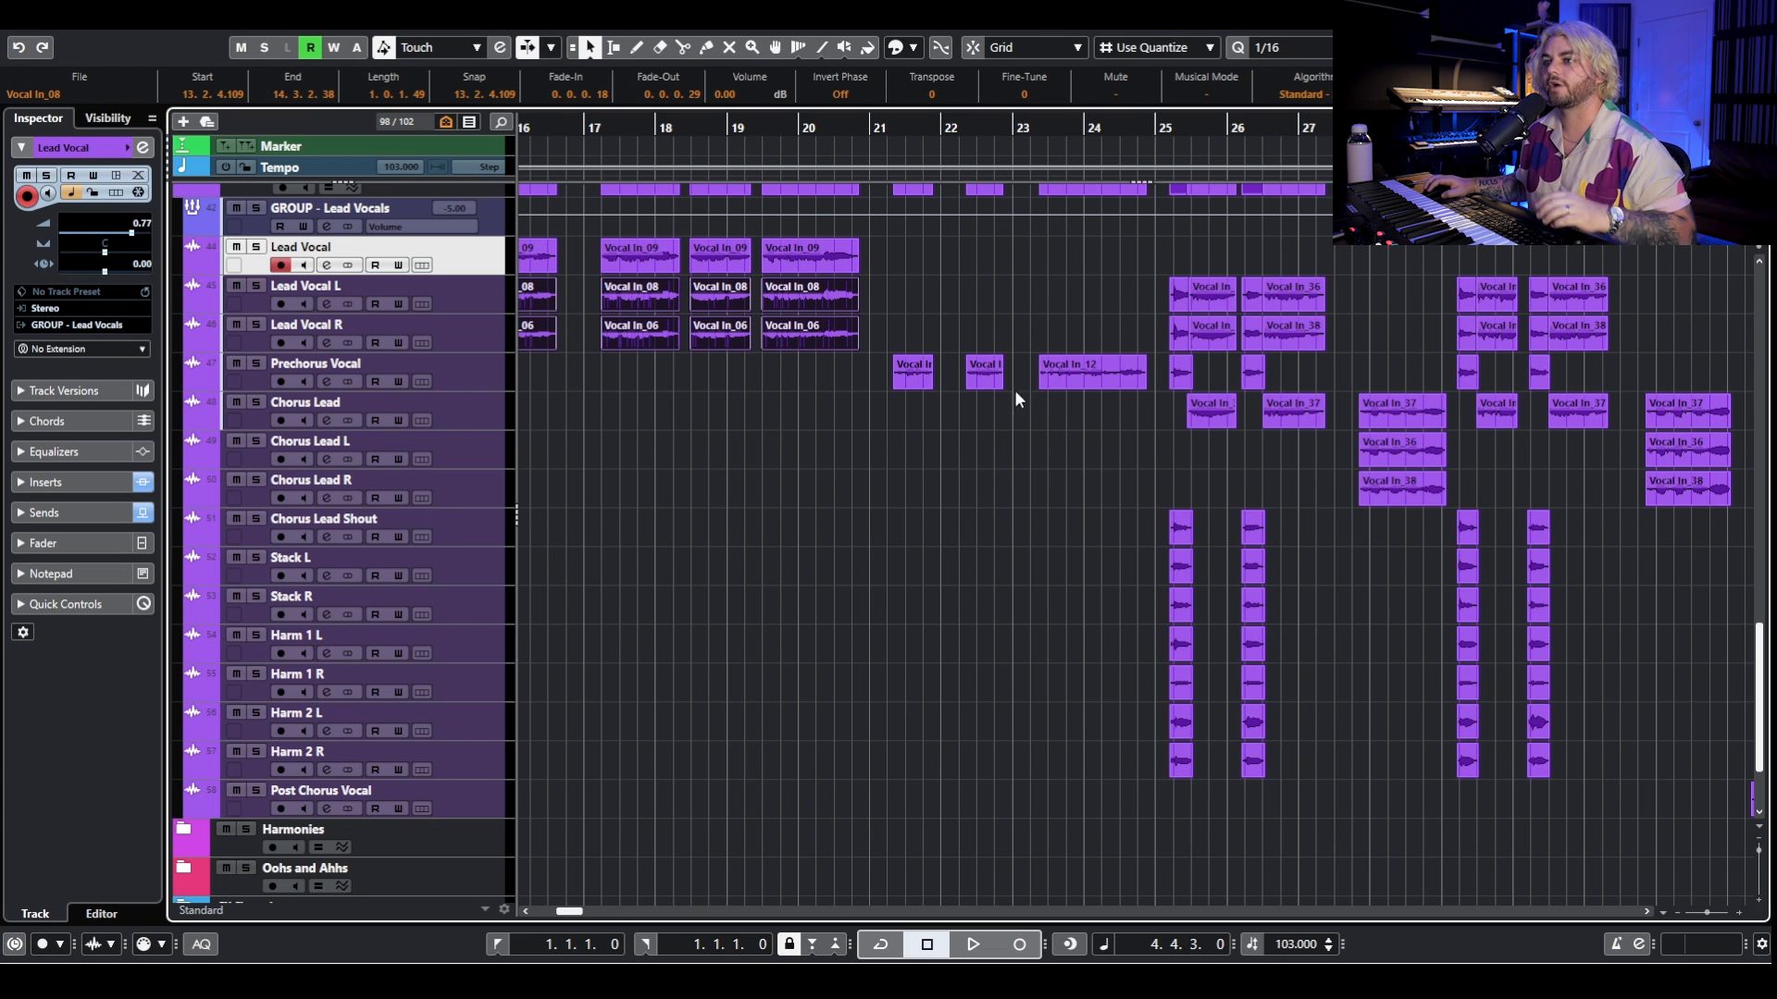
pyautogui.hscroll(-3, 997, 406)
pyautogui.scroll(-3, 997, 406)
pyautogui.hscroll(-3, 816, 376)
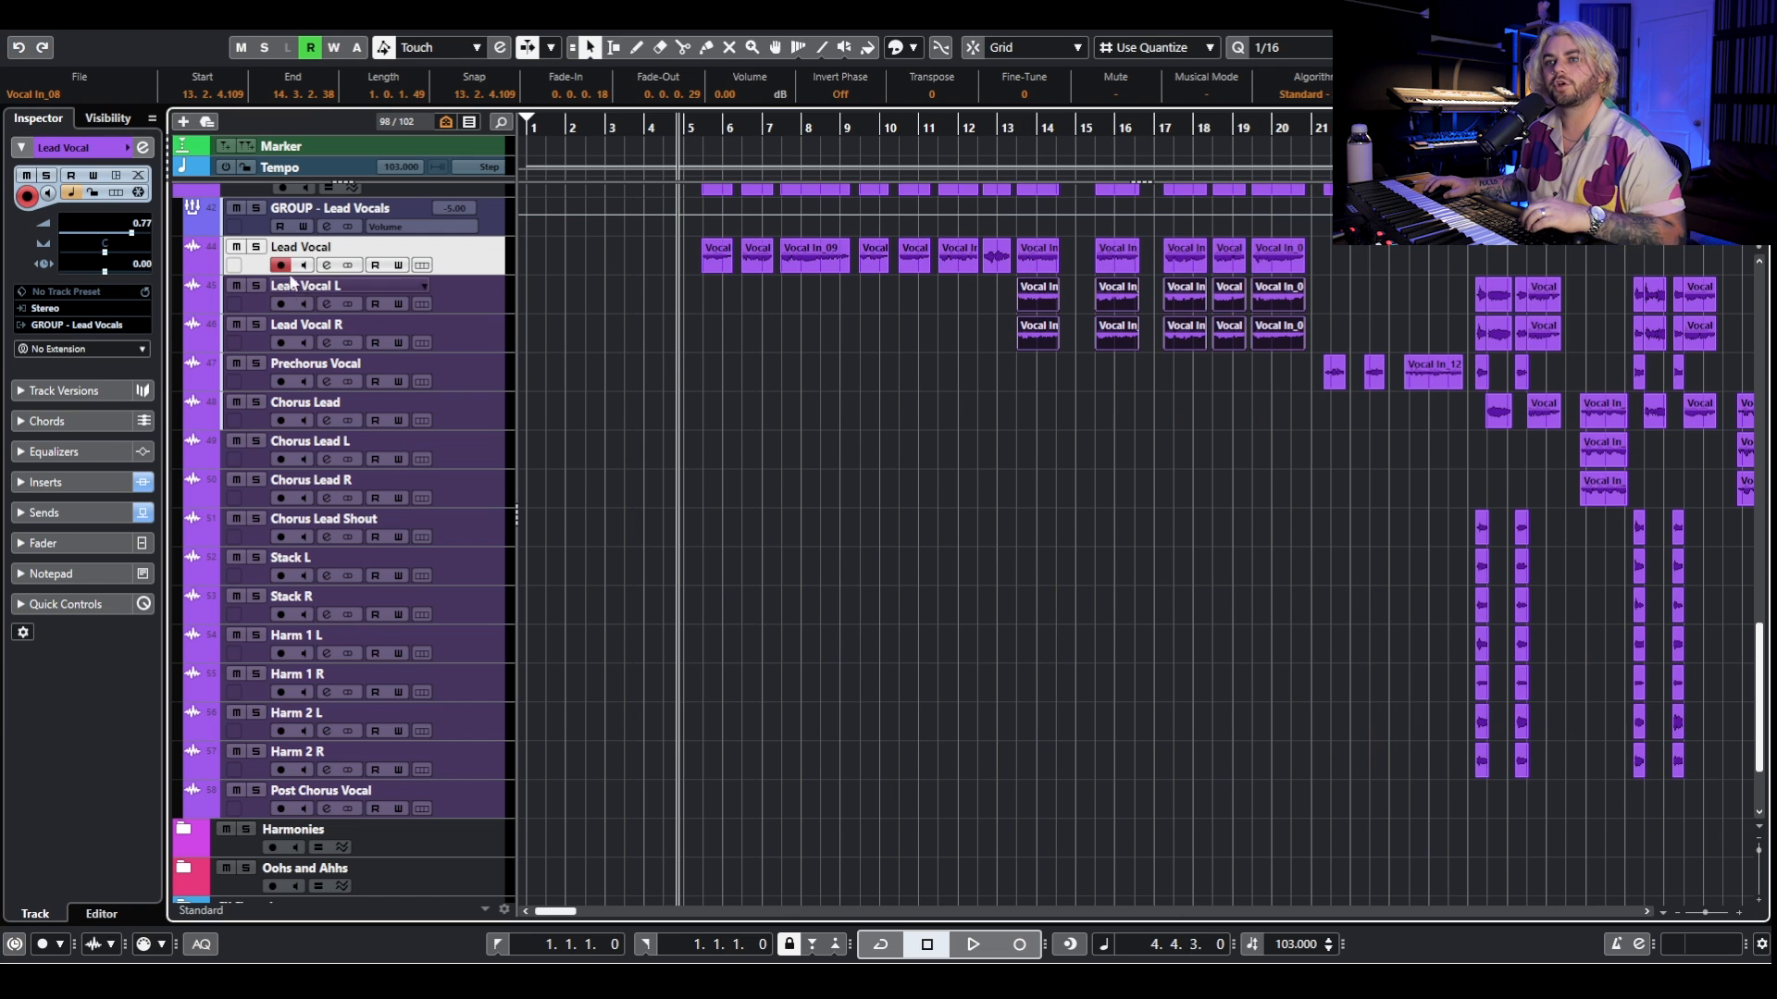
# Open the Lead Vocal channel settings and bypass all of its sends.
pyautogui.scroll(3, 735, 319)
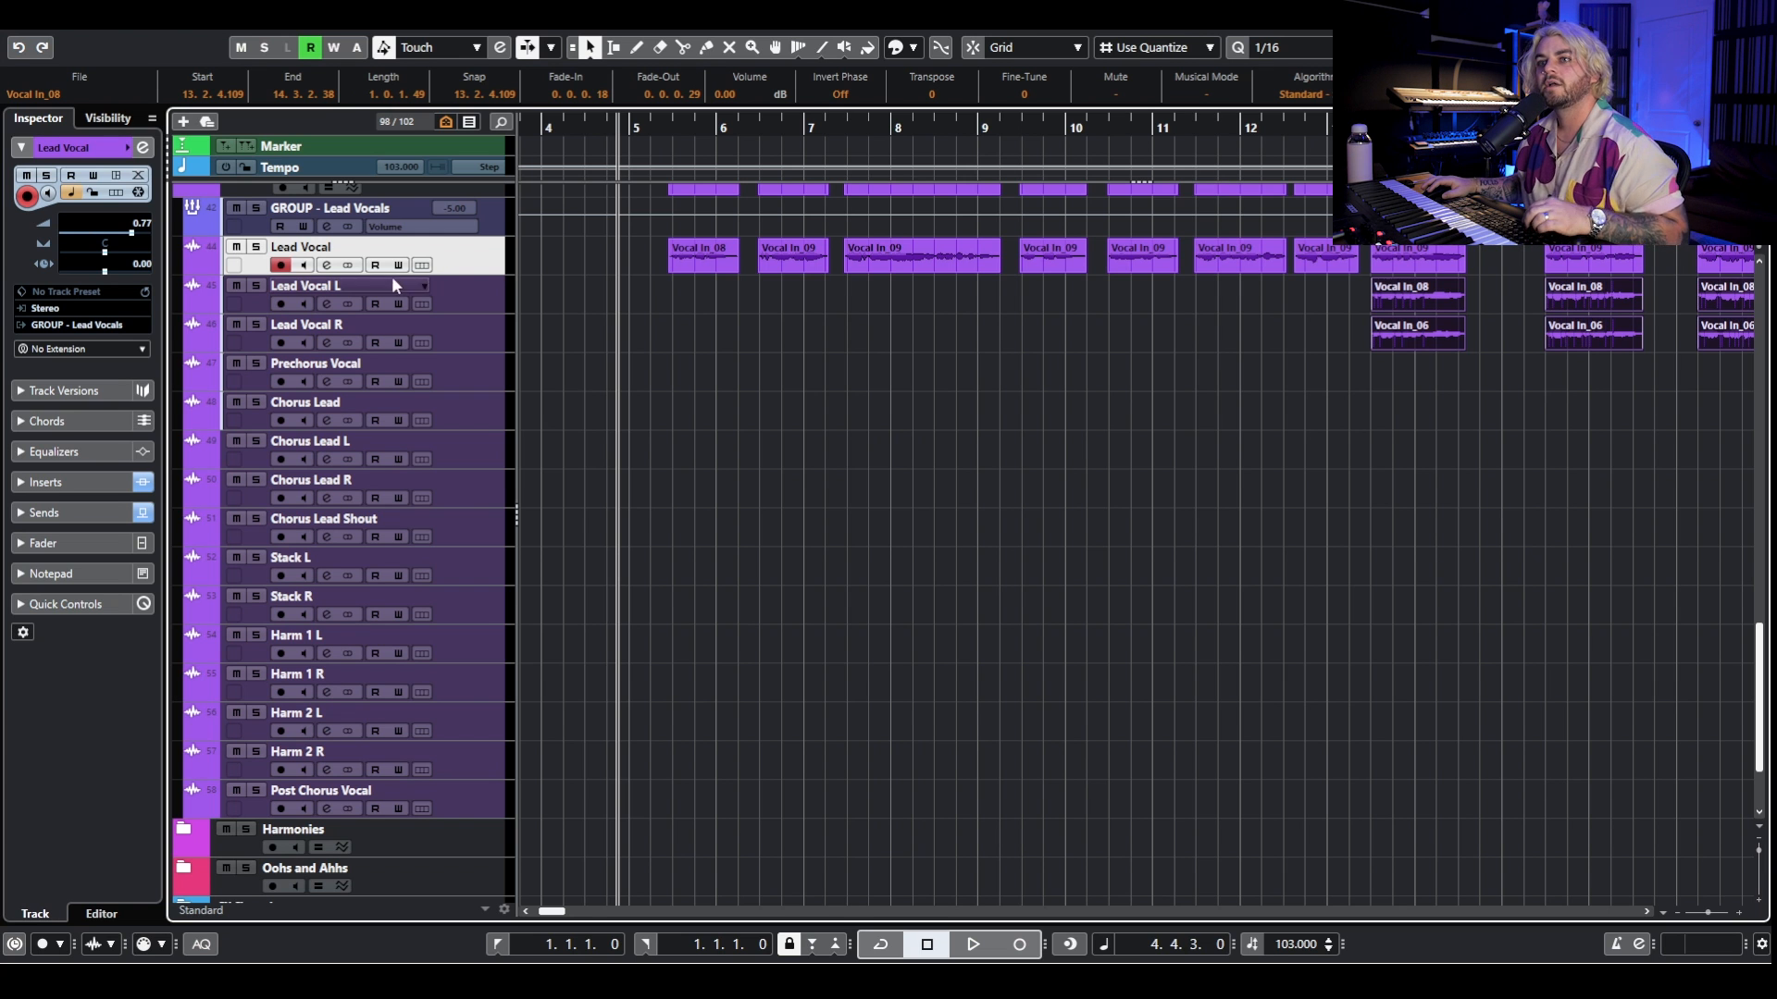
pyautogui.click(329, 267)
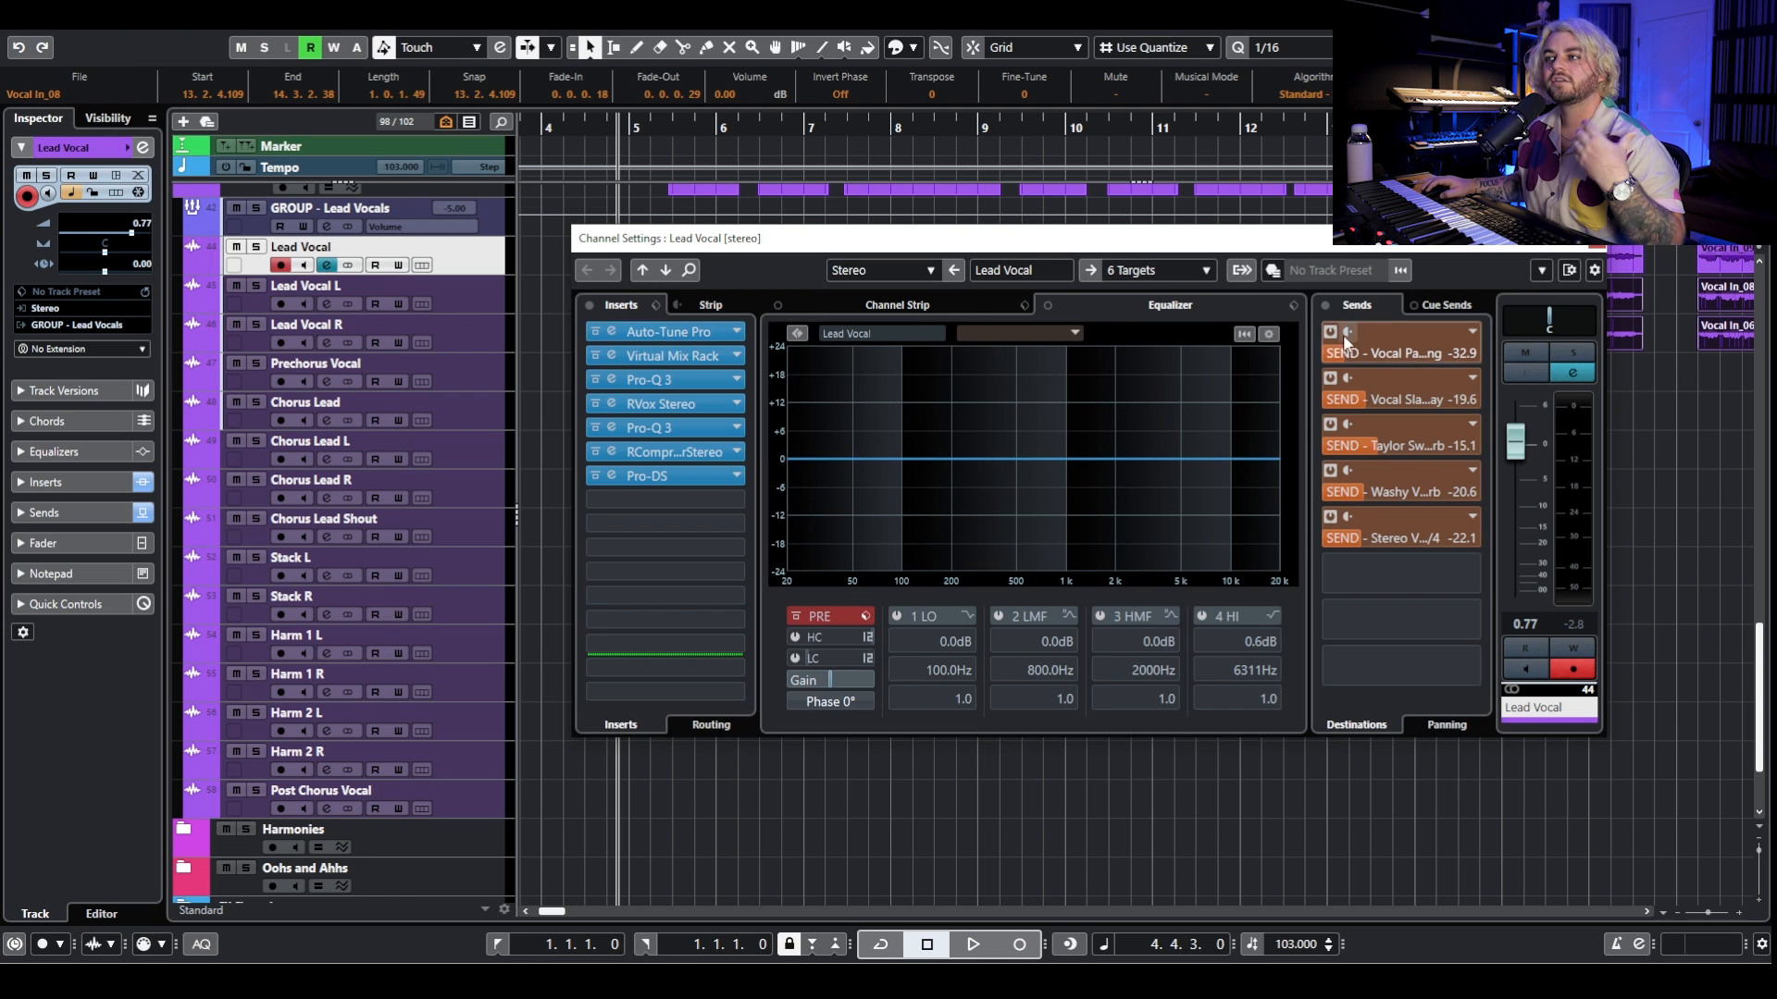
pyautogui.click(1325, 304)
pyautogui.moveTo(1286, 238); pyautogui.dragTo(1246, 413)
# Play the Lead Vocal without its sends from bar 5.2, just before the first phrase, and stop playback.
pyautogui.click(669, 120)
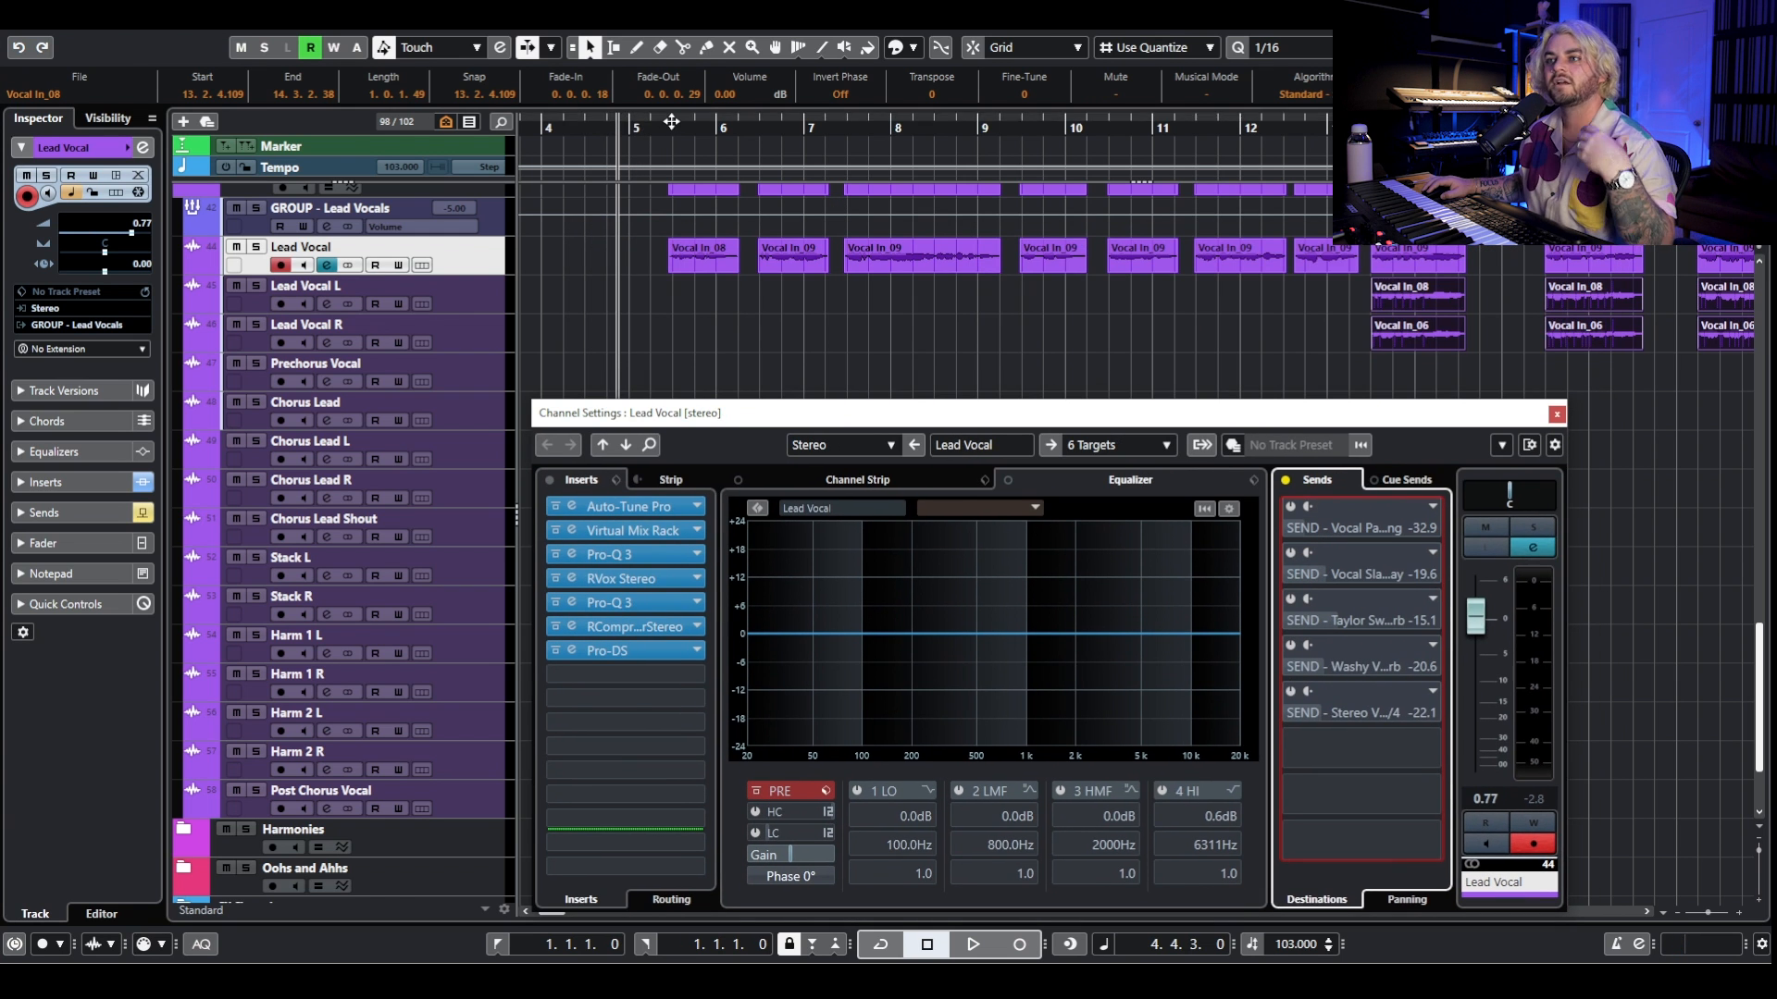
pyautogui.moveTo(640, 131); pyautogui.dragTo(663, 133)
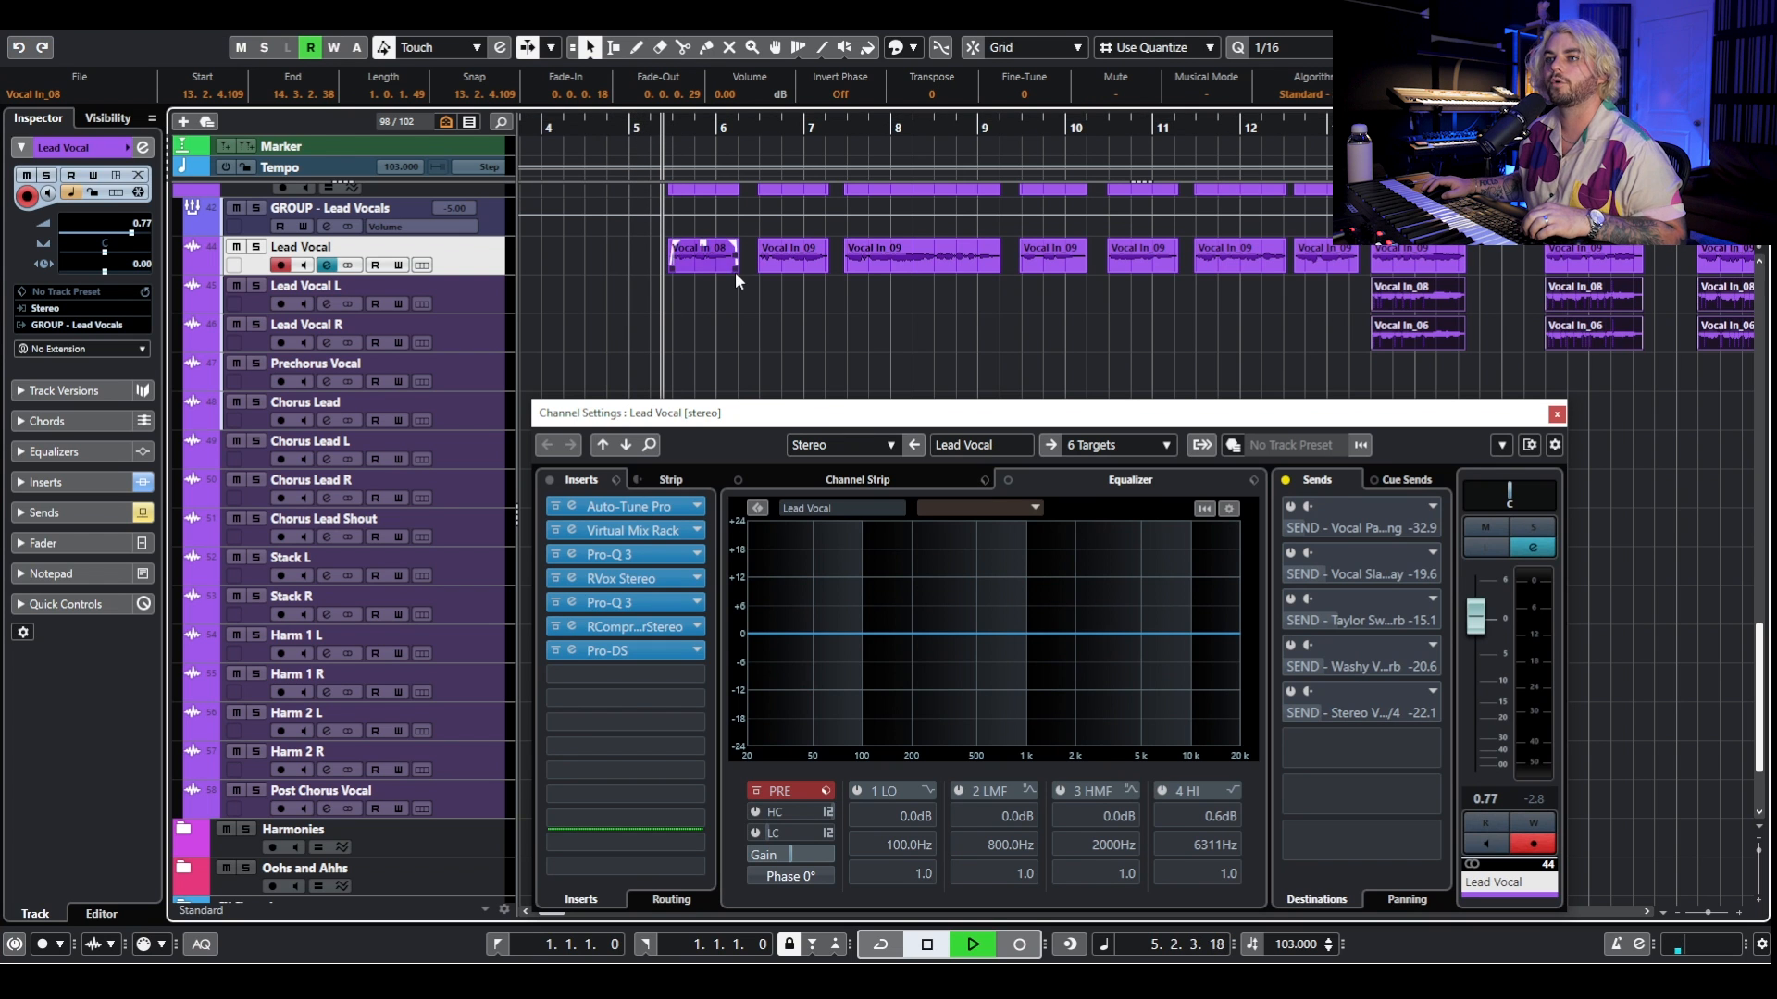
pyautogui.press('space')
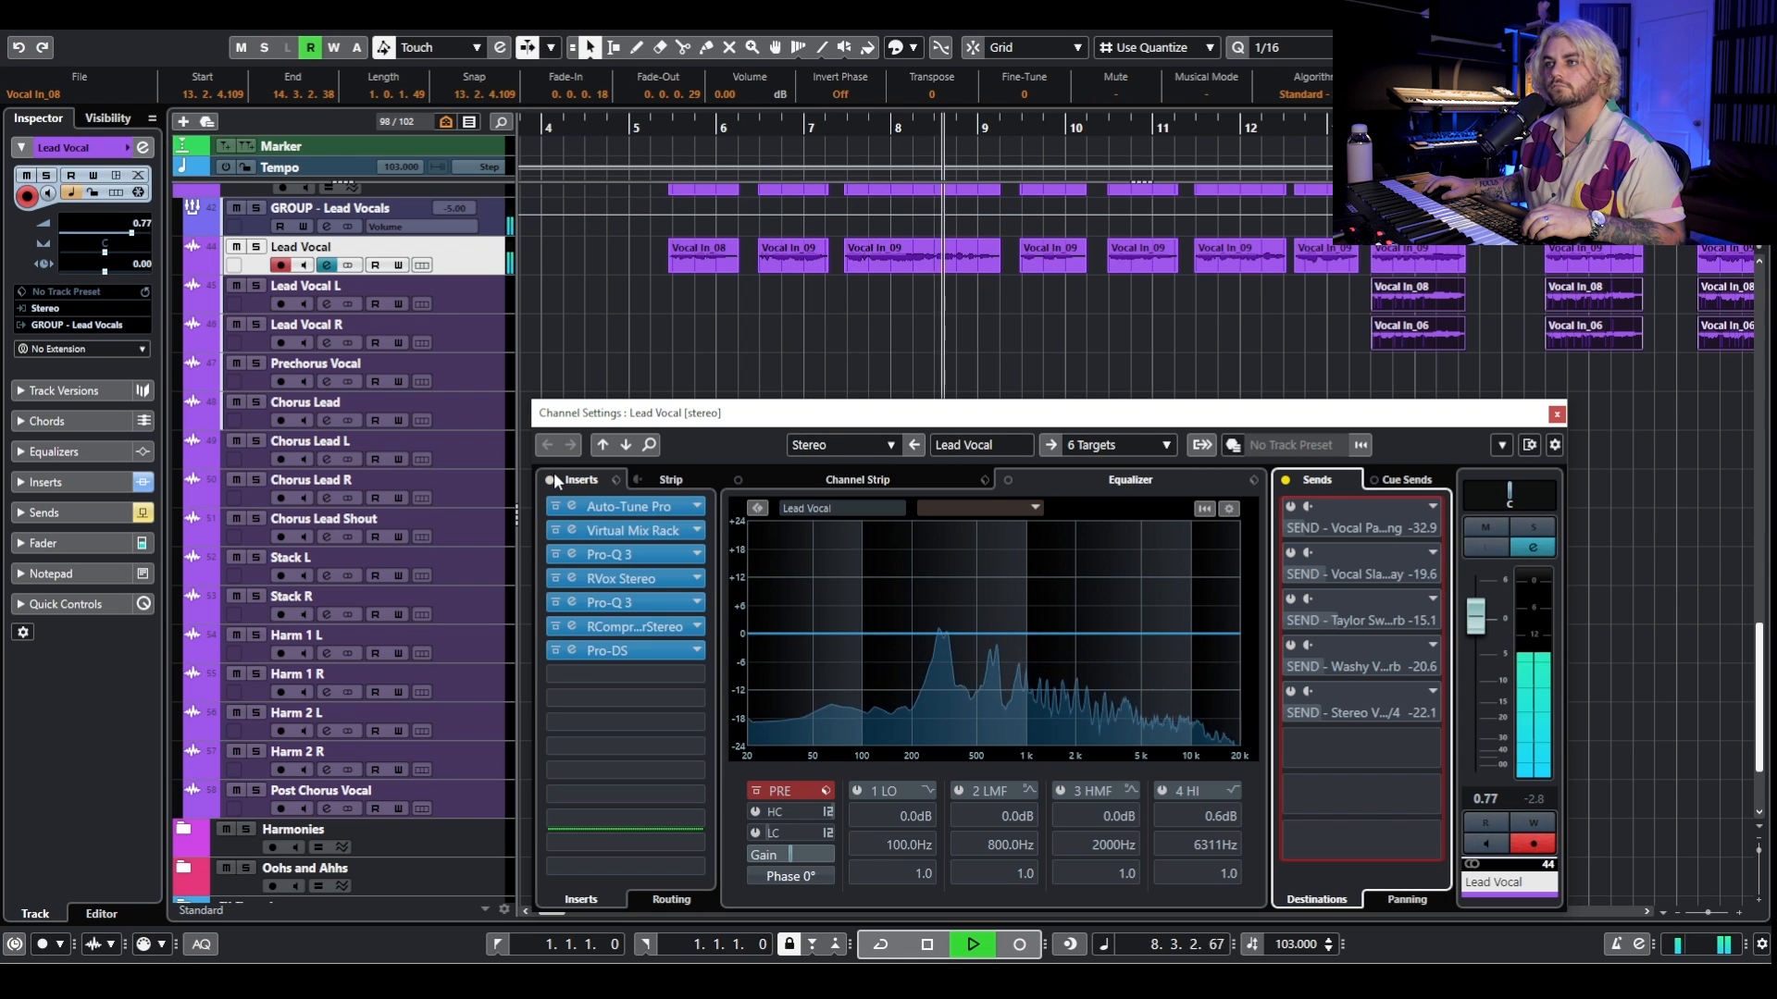
pyautogui.press('space')
# Reactivate the Lead Vocal sends and close its channel settings.
pyautogui.moveTo(1289, 419); pyautogui.dragTo(1320, 366)
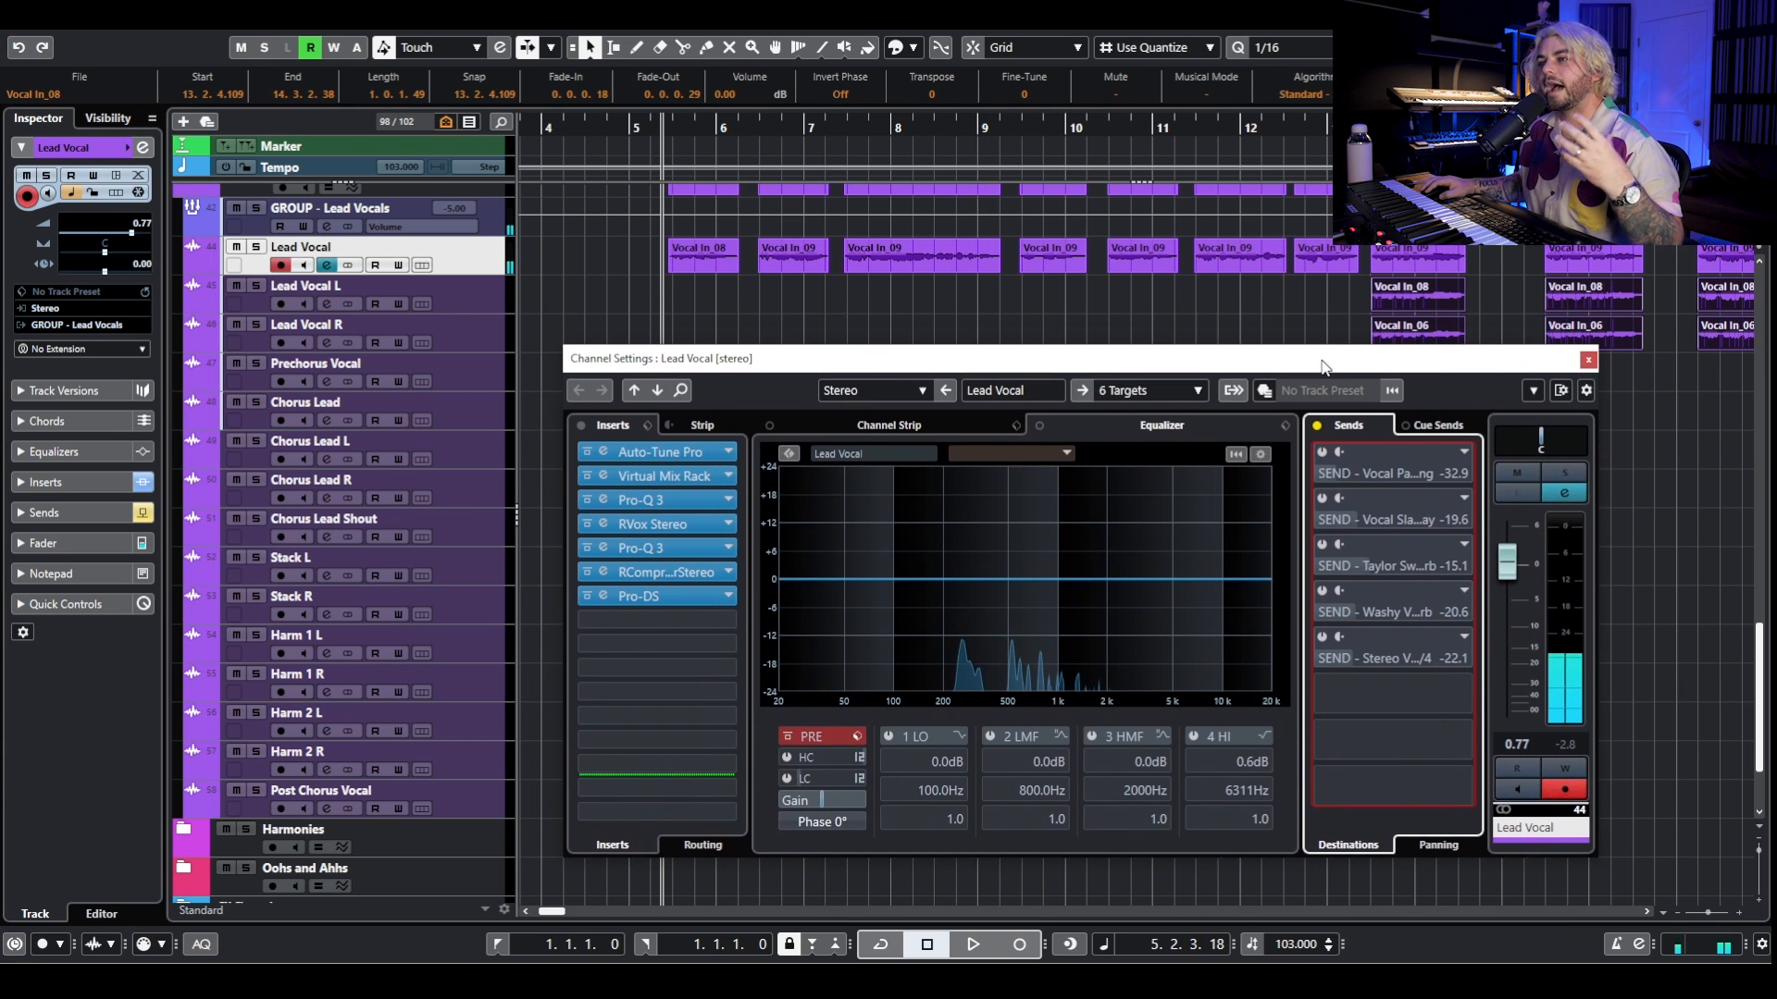
pyautogui.click(1317, 428)
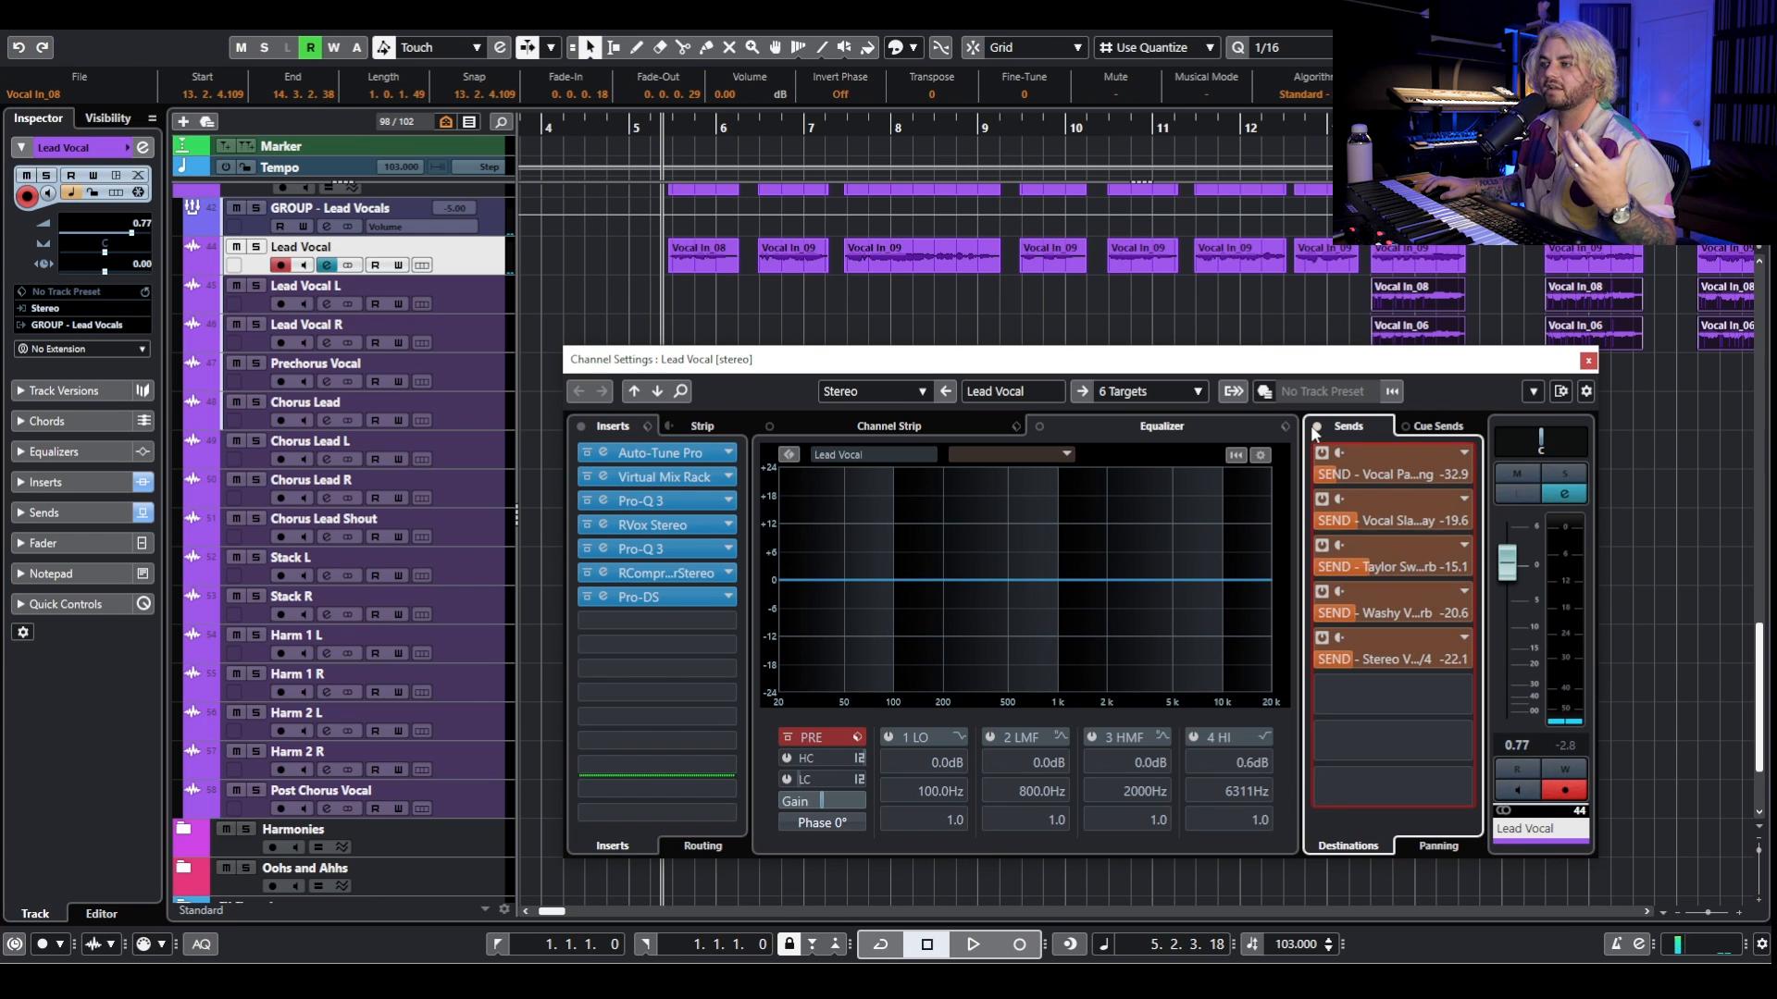
pyautogui.click(1589, 362)
# Expand the Group Tracks and FX Channels folders below the vocal tracks to show the send channels.
pyautogui.scroll(-3, 766, 475)
pyautogui.click(181, 783)
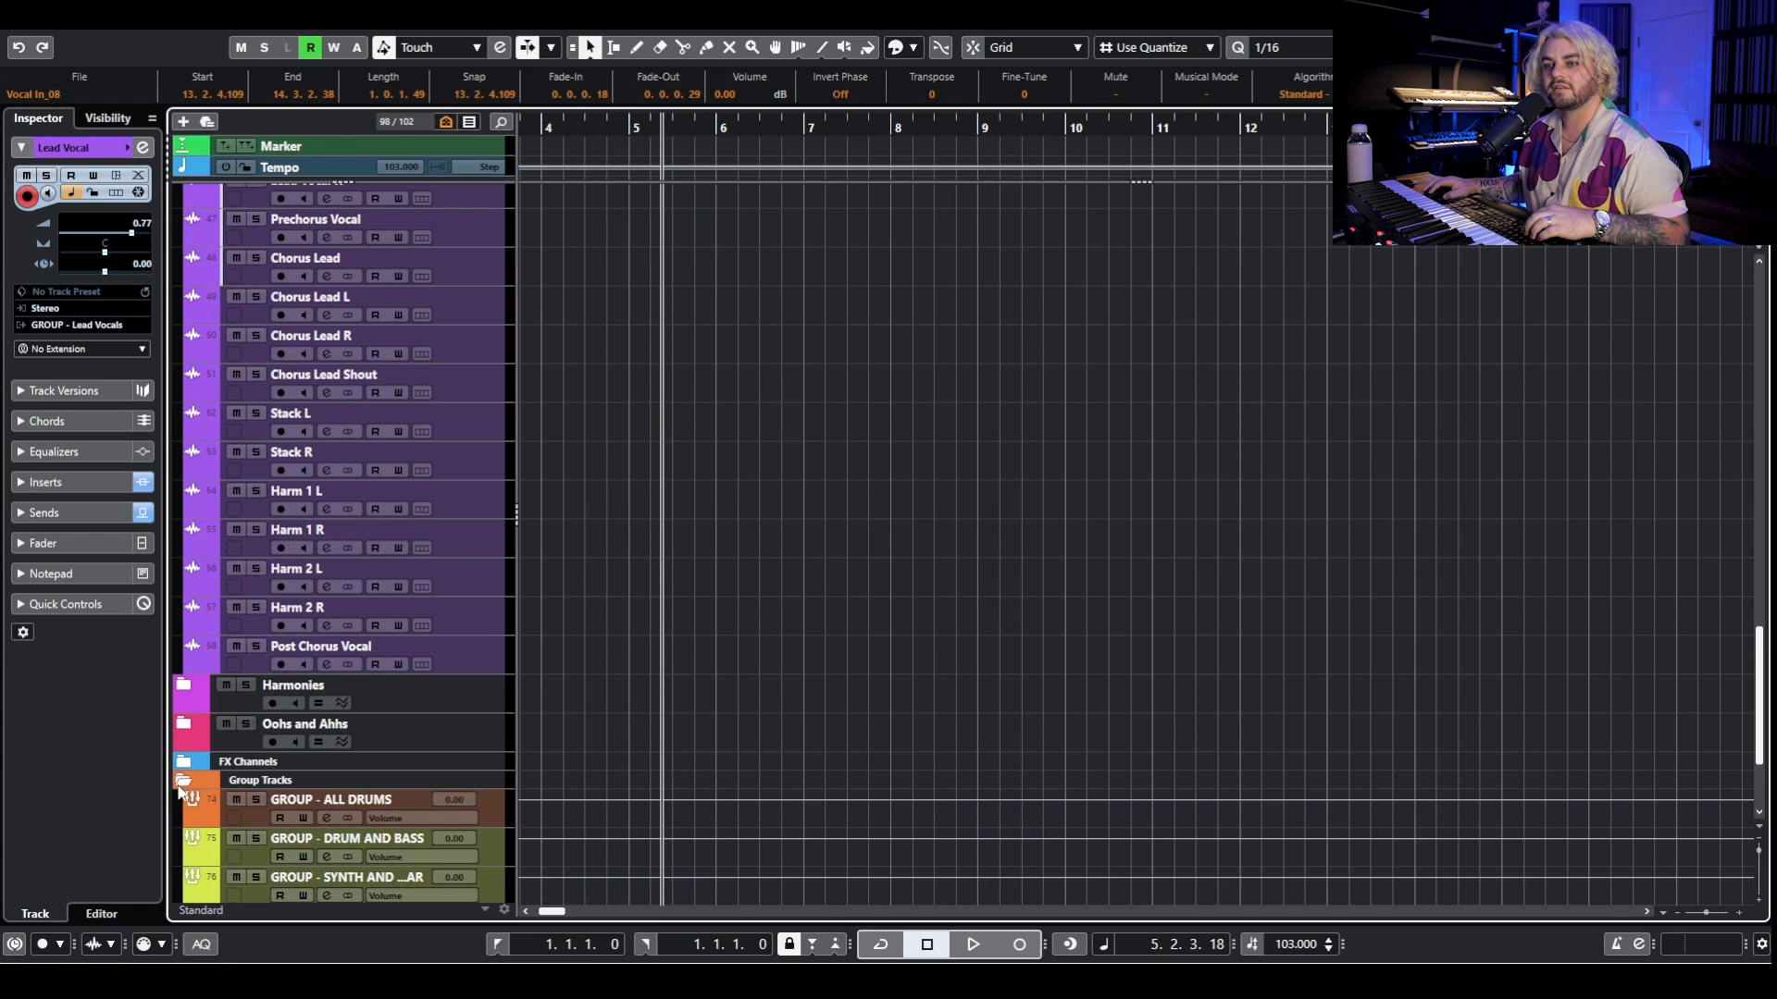
pyautogui.click(181, 764)
pyautogui.scroll(-5, 342, 546)
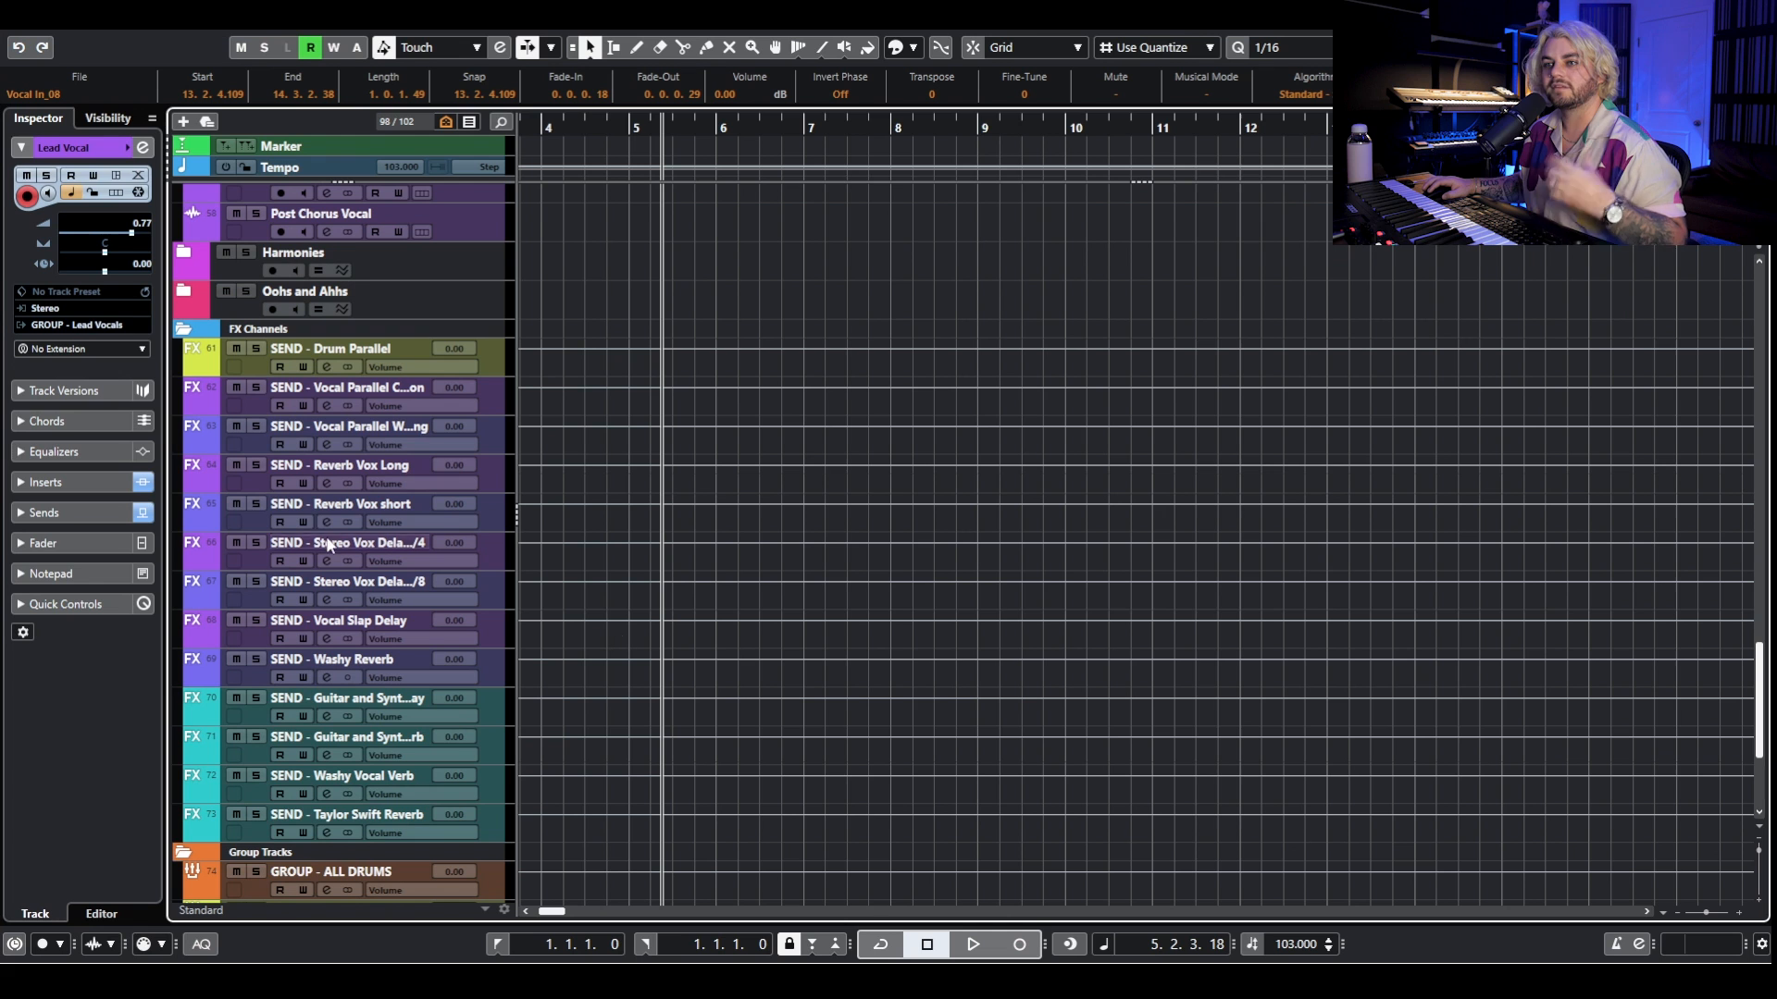
# Inspect the Chorus DIMENSION-D insert on the Vocal Parallel Widening send, and close the plug-in and channel settings.
pyautogui.click(327, 445)
pyautogui.click(670, 476)
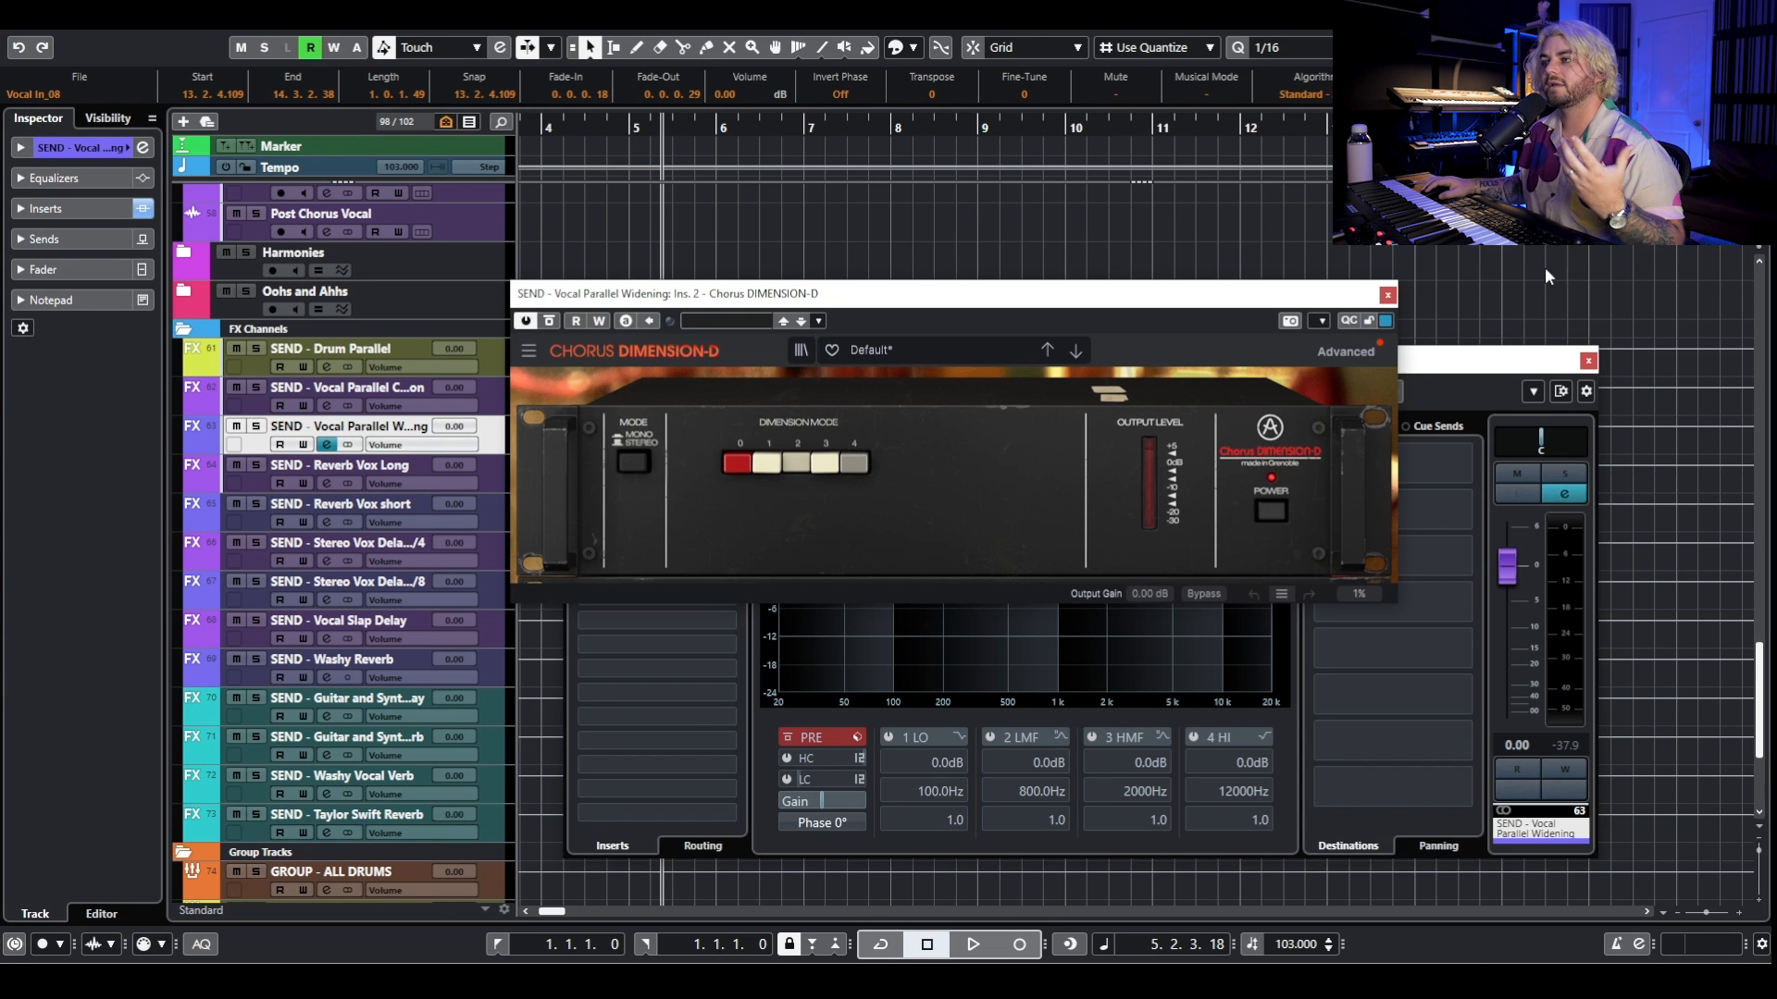
pyautogui.click(1585, 363)
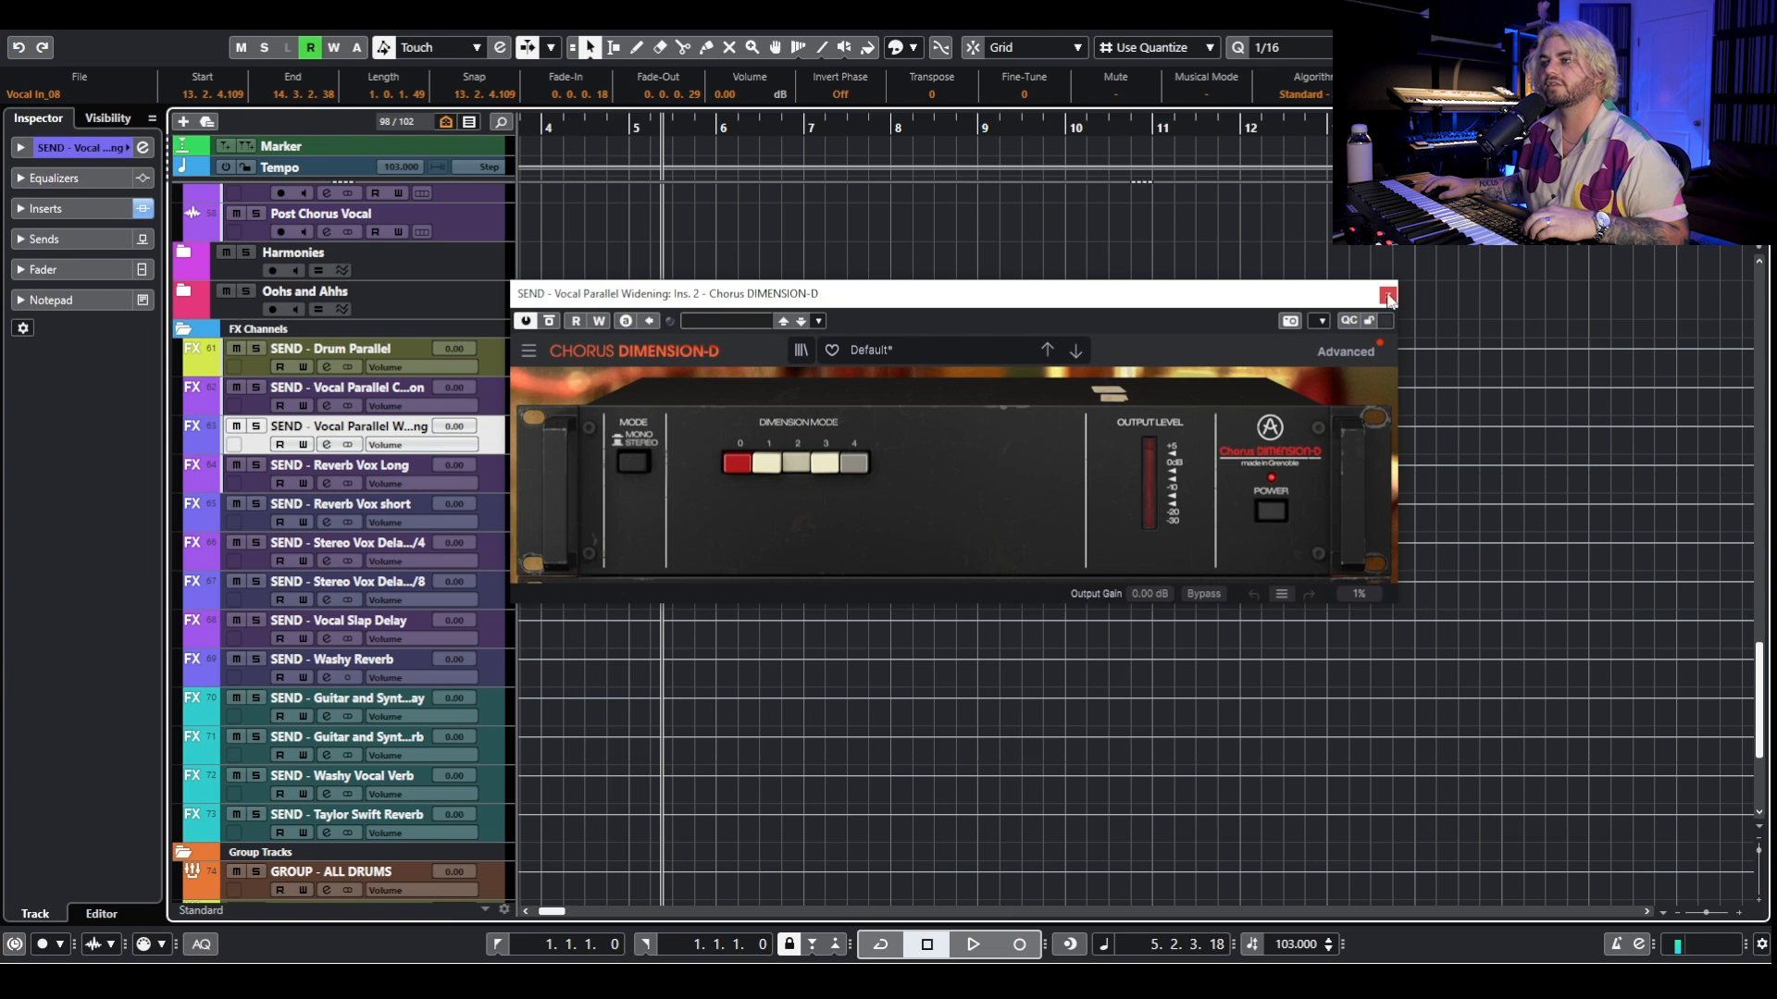
pyautogui.click(1387, 295)
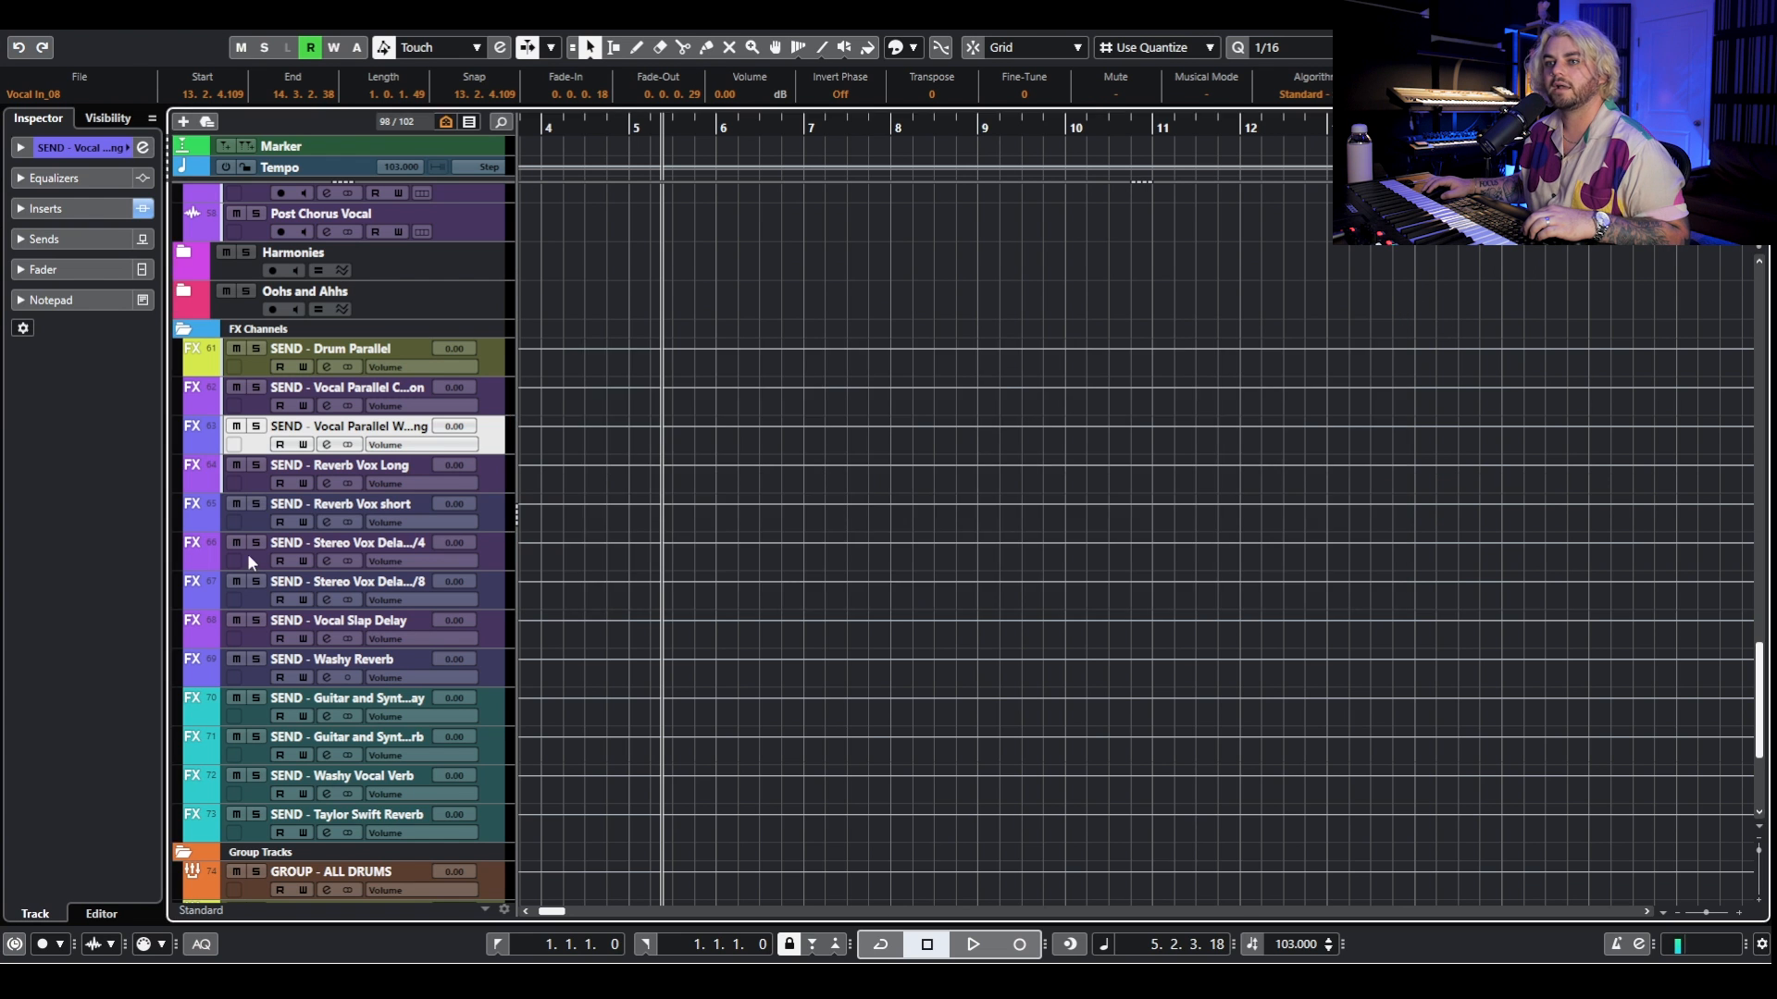
# Inspect the Repeater delay insert on the Stereo Vox Delay 1/4 send, and close the plug-in and channel settings.
pyautogui.click(326, 560)
pyautogui.click(652, 453)
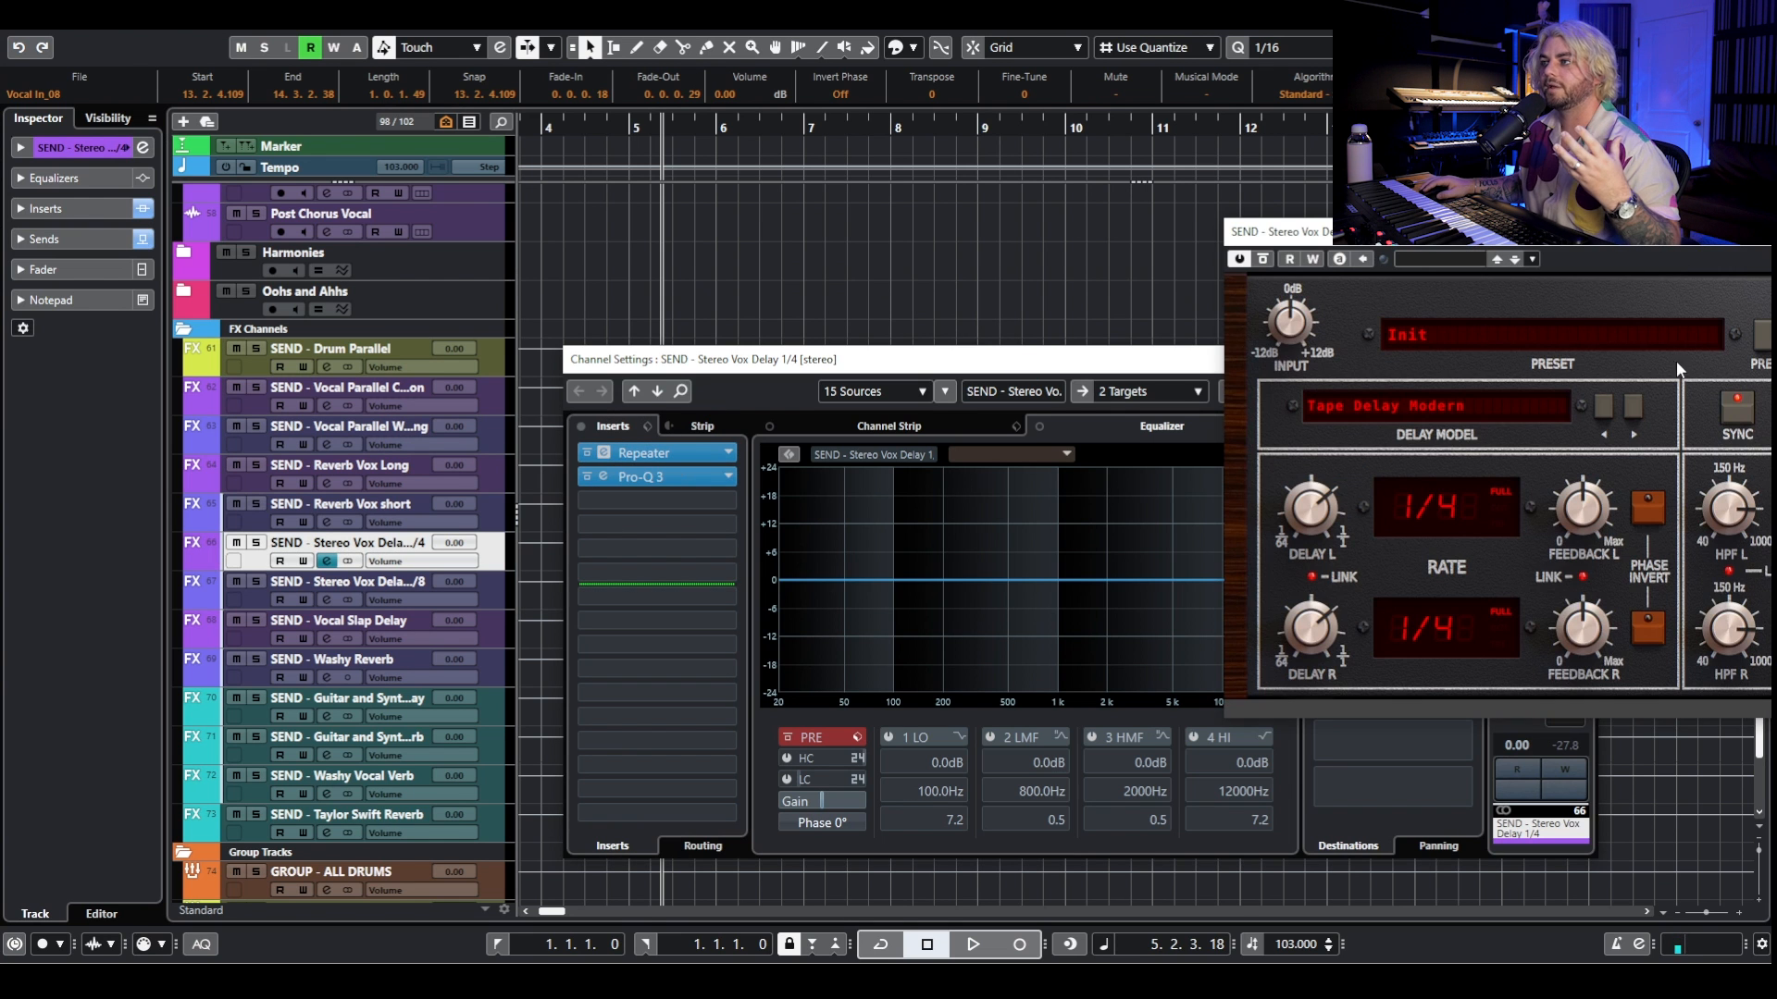
pyautogui.moveTo(1712, 231); pyautogui.dragTo(737, 144)
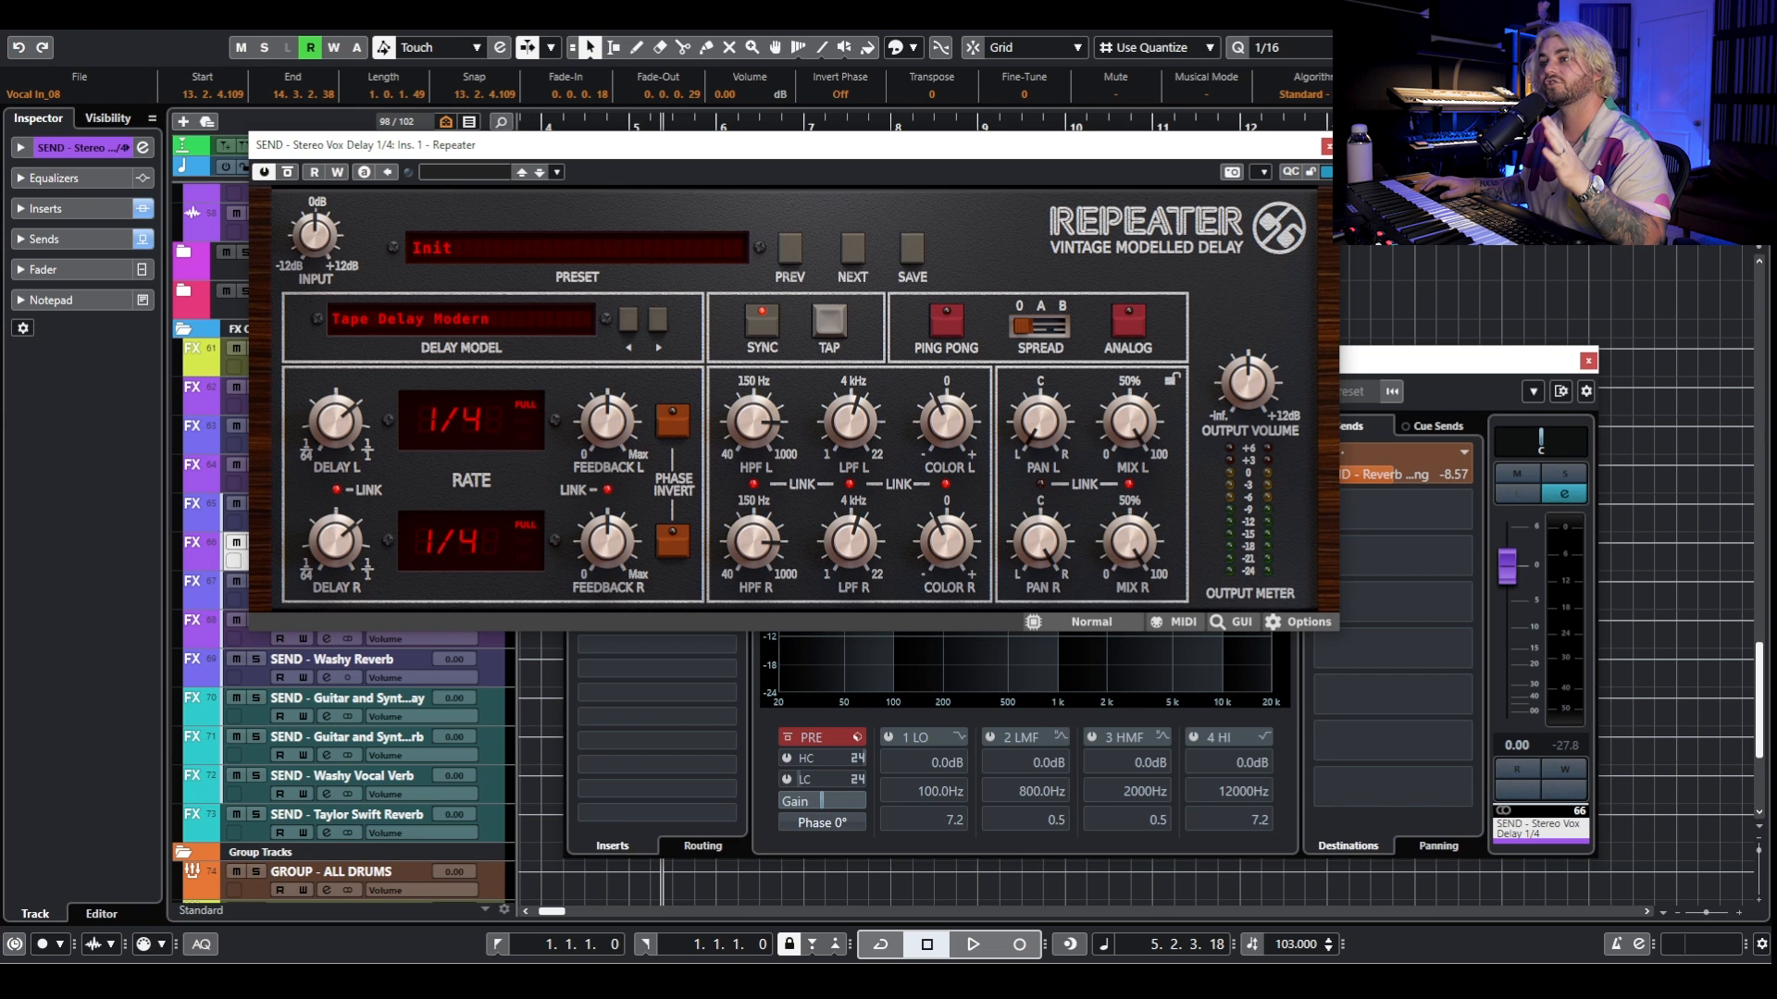
pyautogui.click(1328, 147)
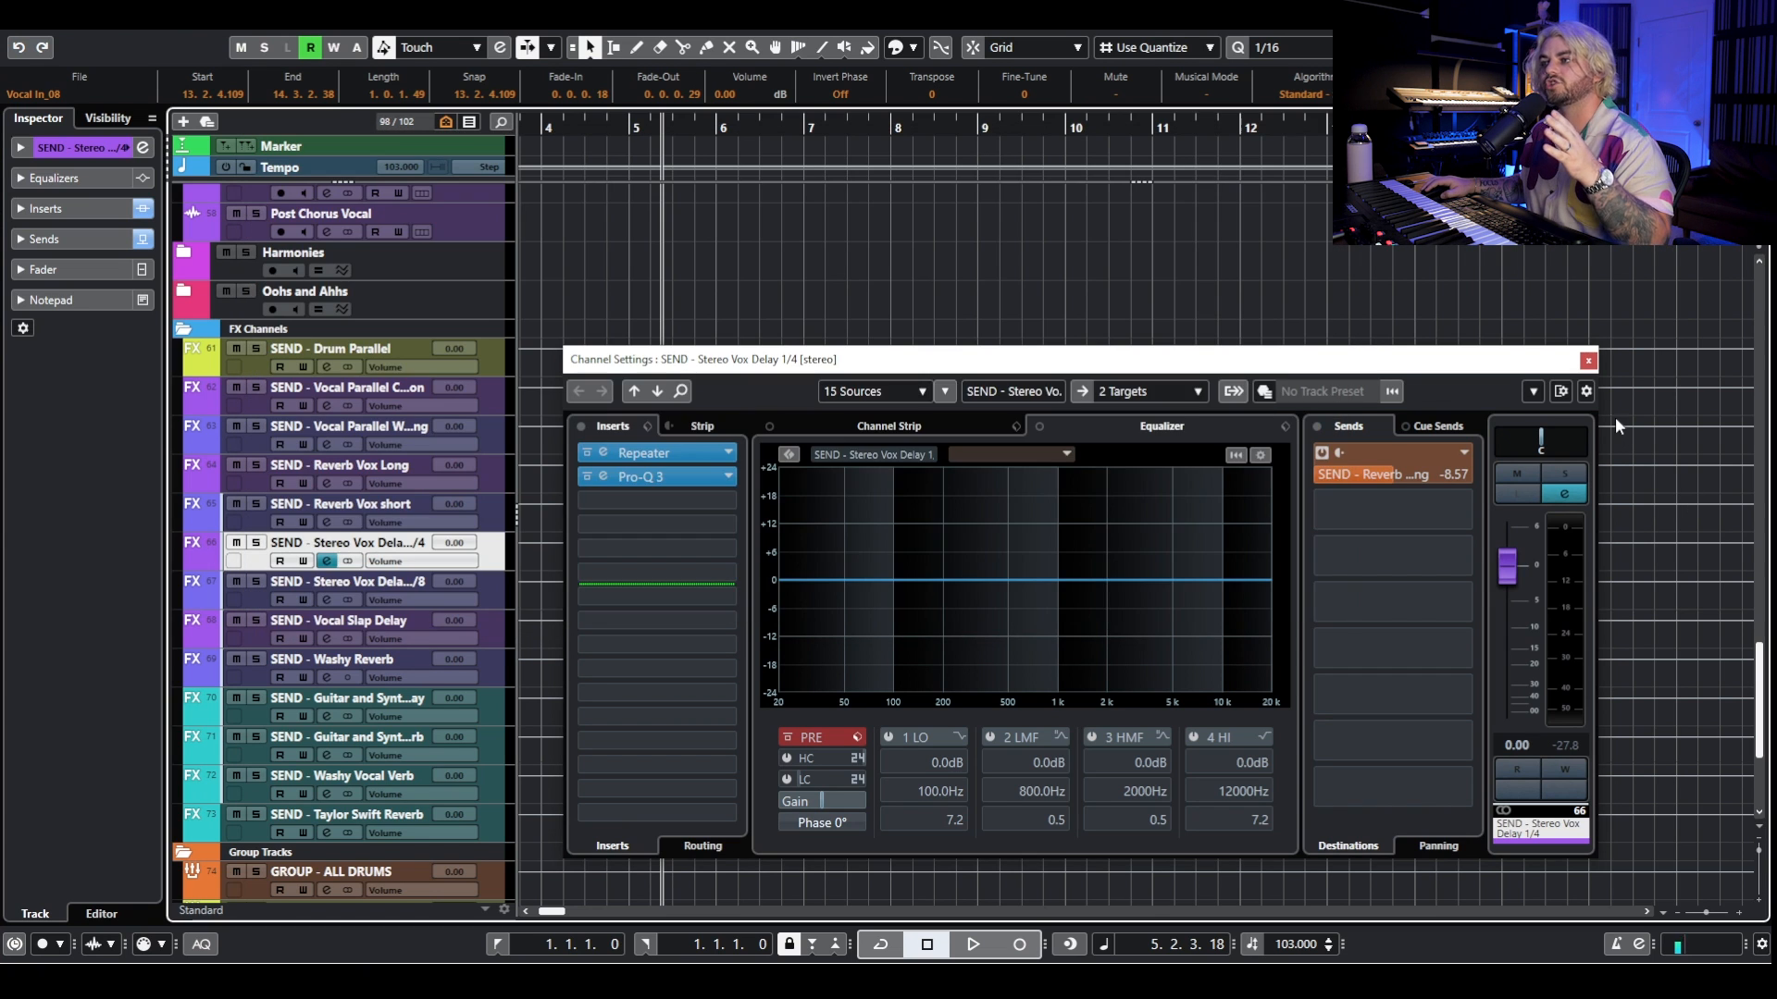
pyautogui.click(1588, 362)
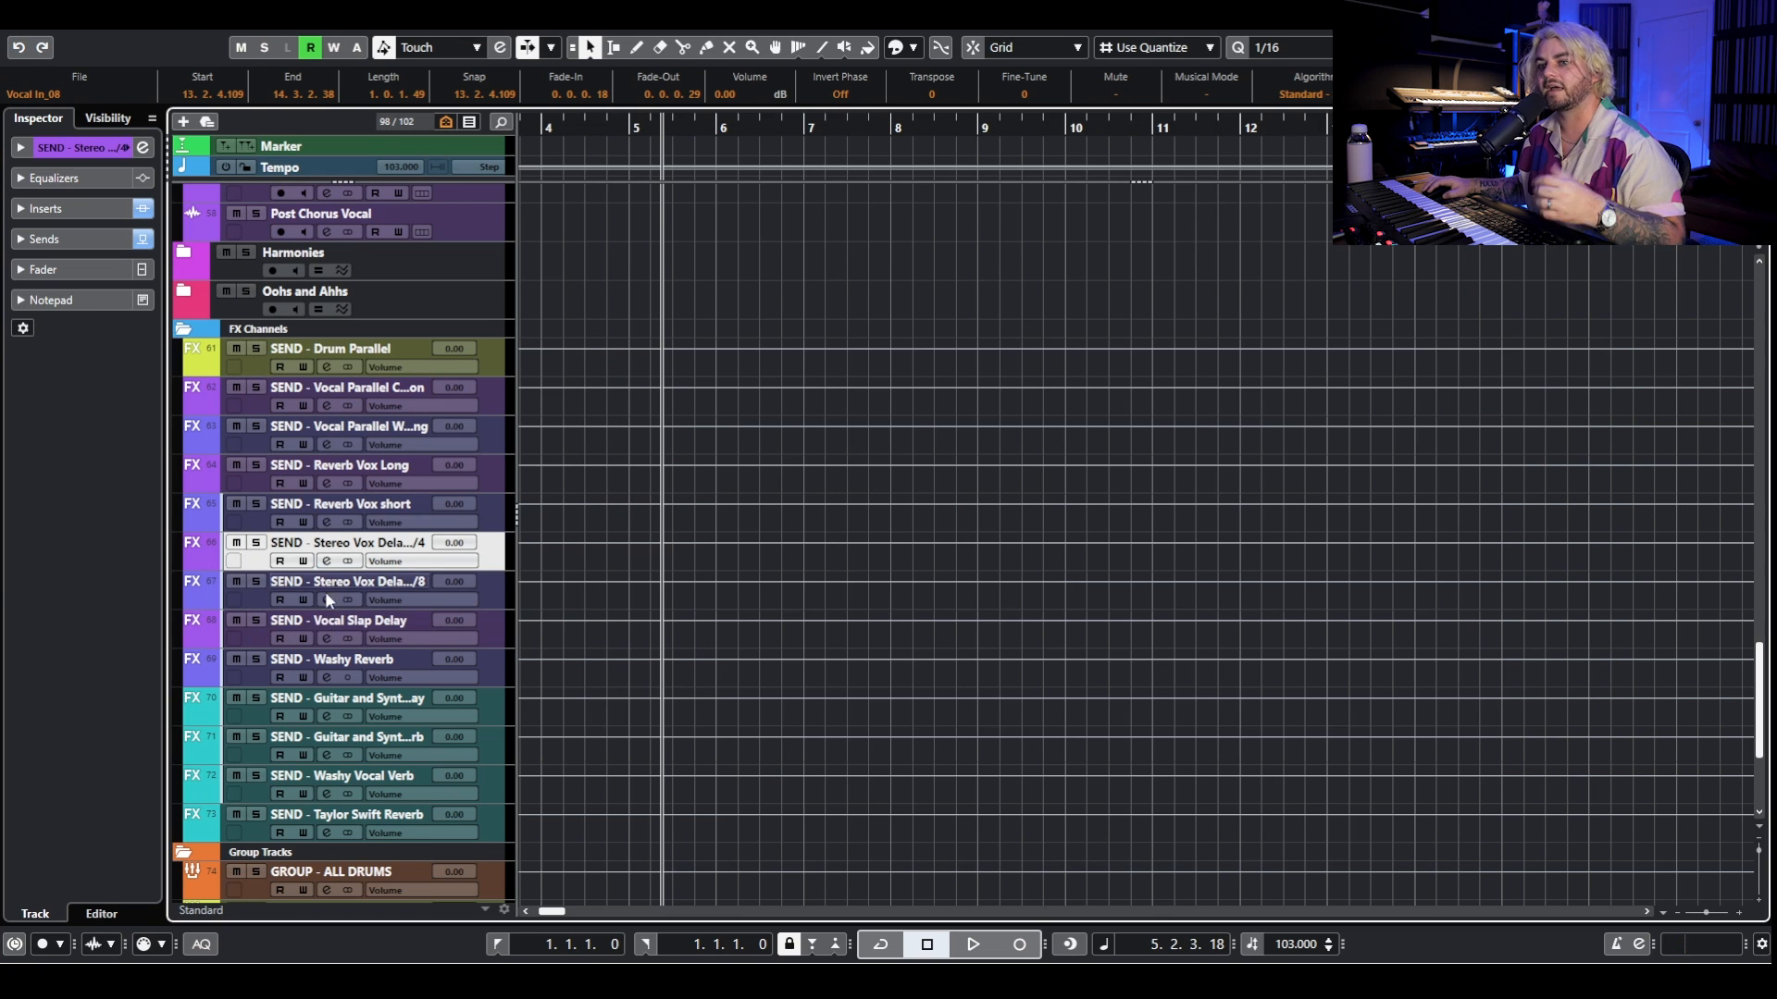
# Inspect the Repeater tape slap settings on the Vocal Slap Delay send, and close the plug-in and channel settings.
pyautogui.click(326, 638)
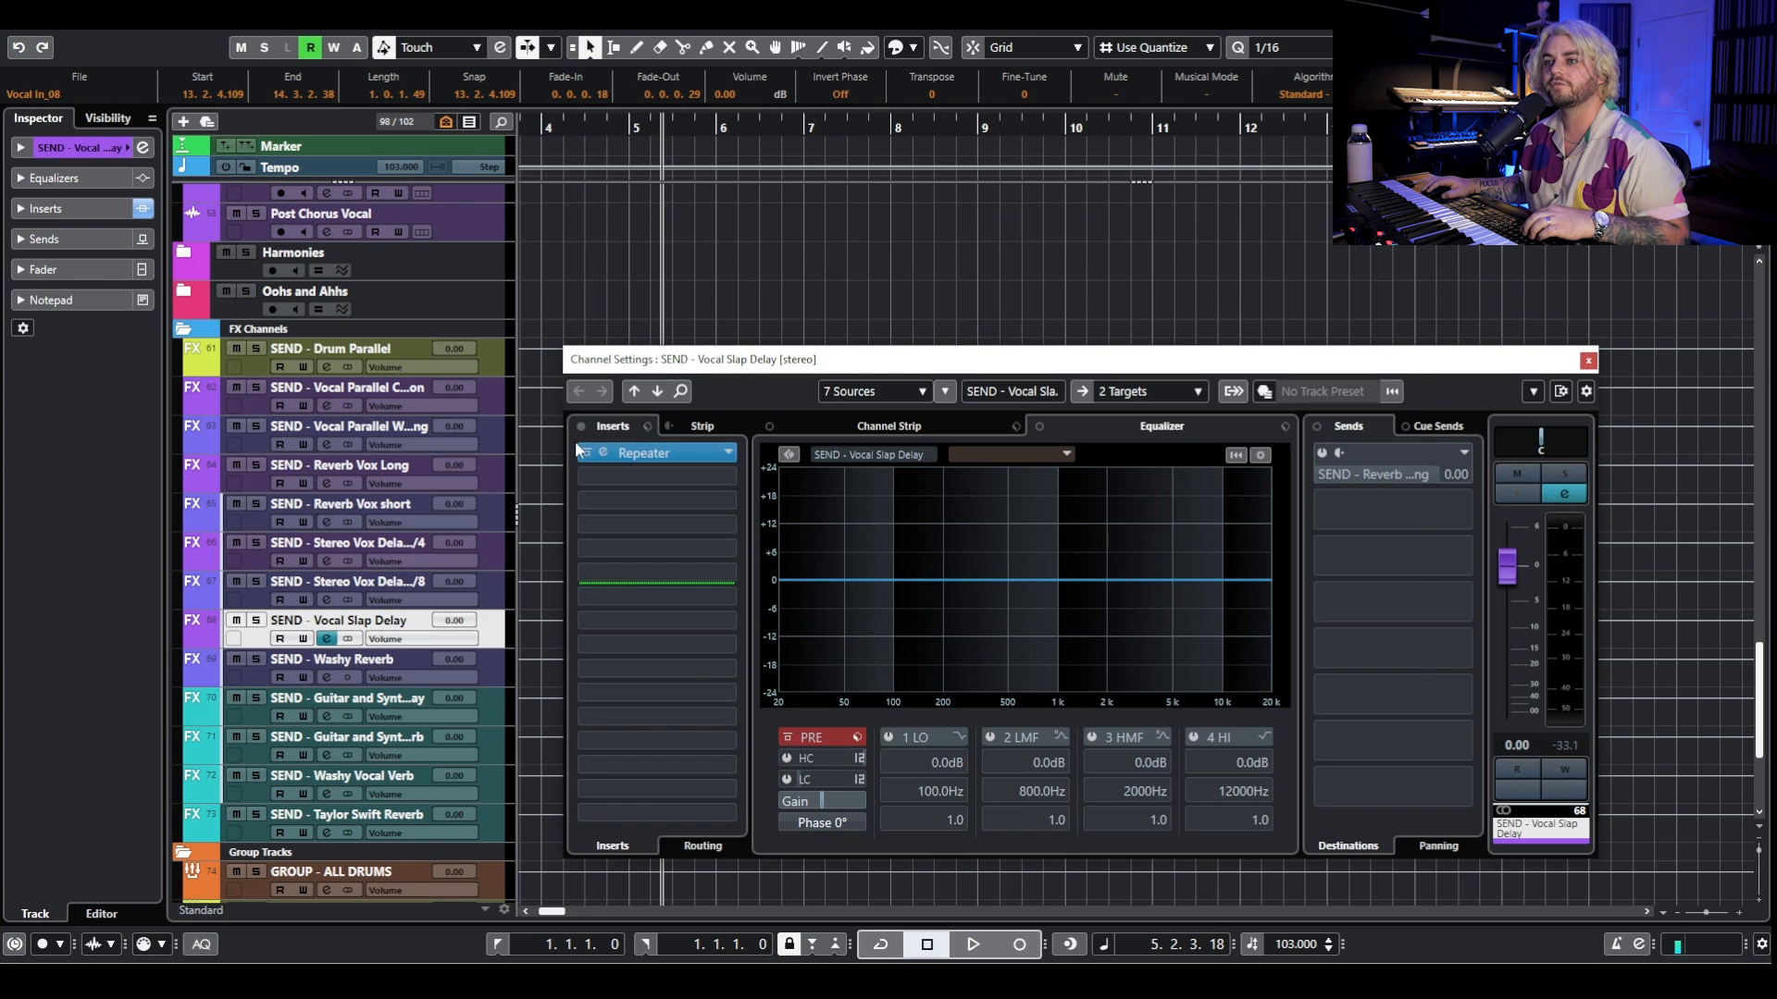
pyautogui.click(670, 452)
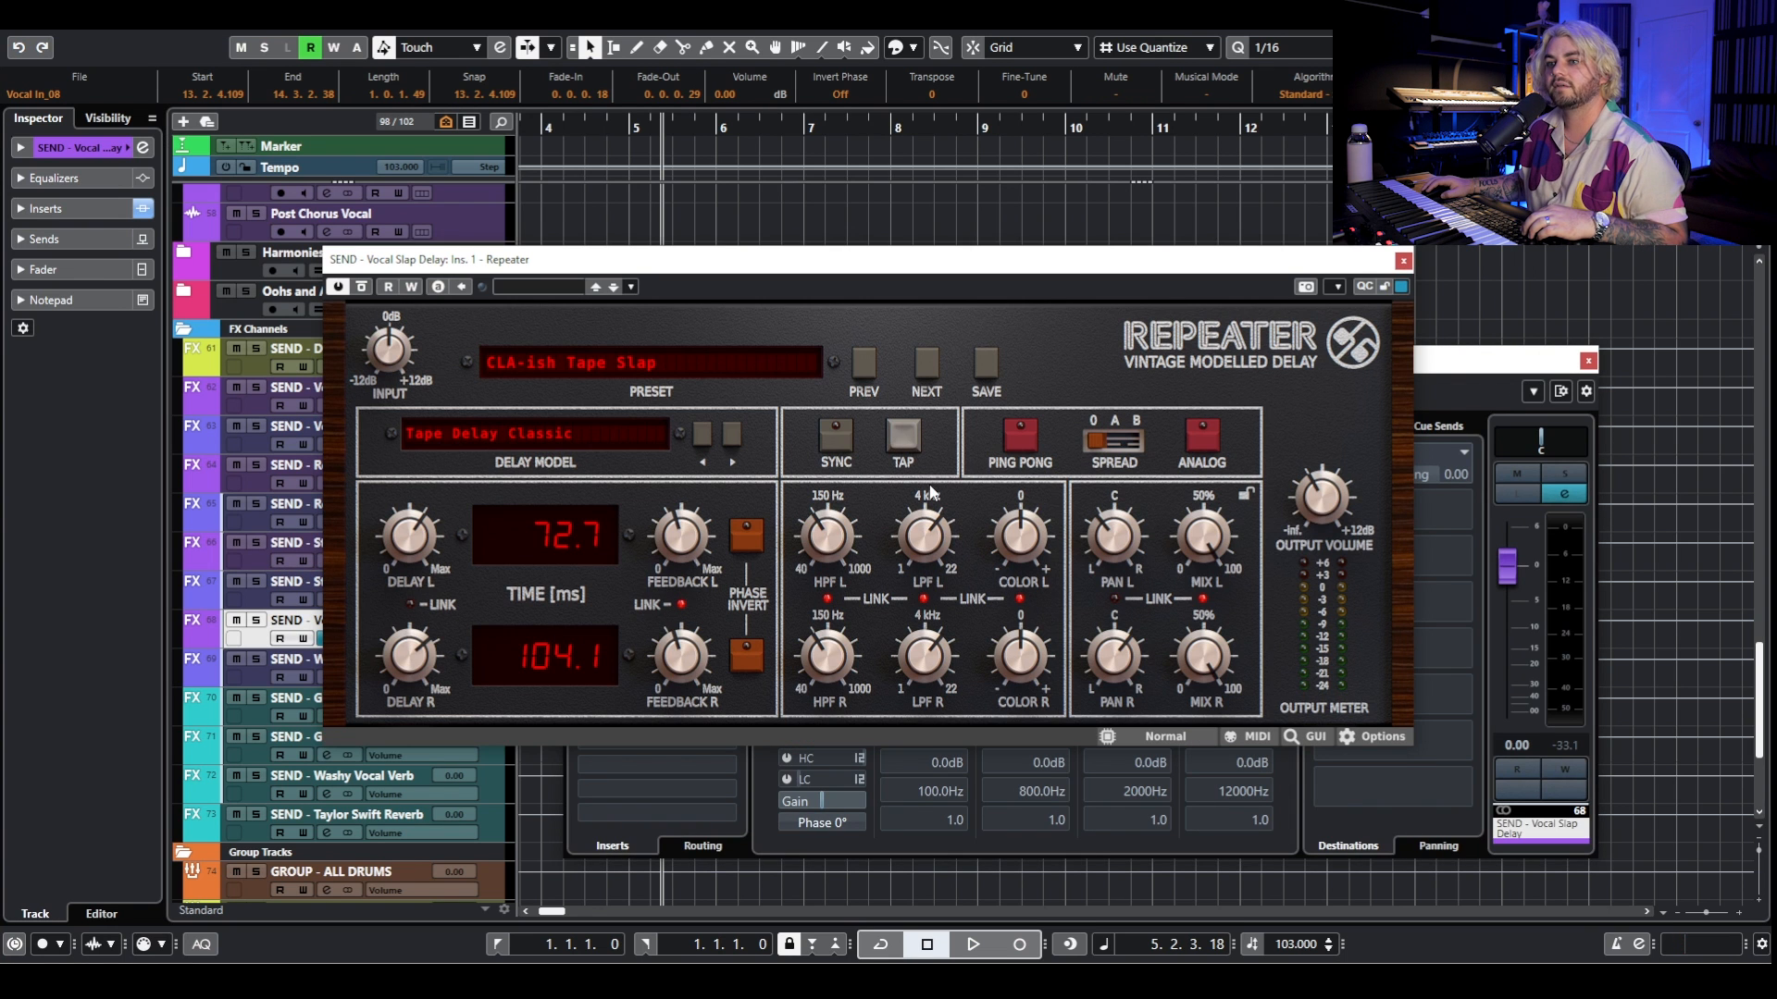
pyautogui.moveTo(1119, 548)
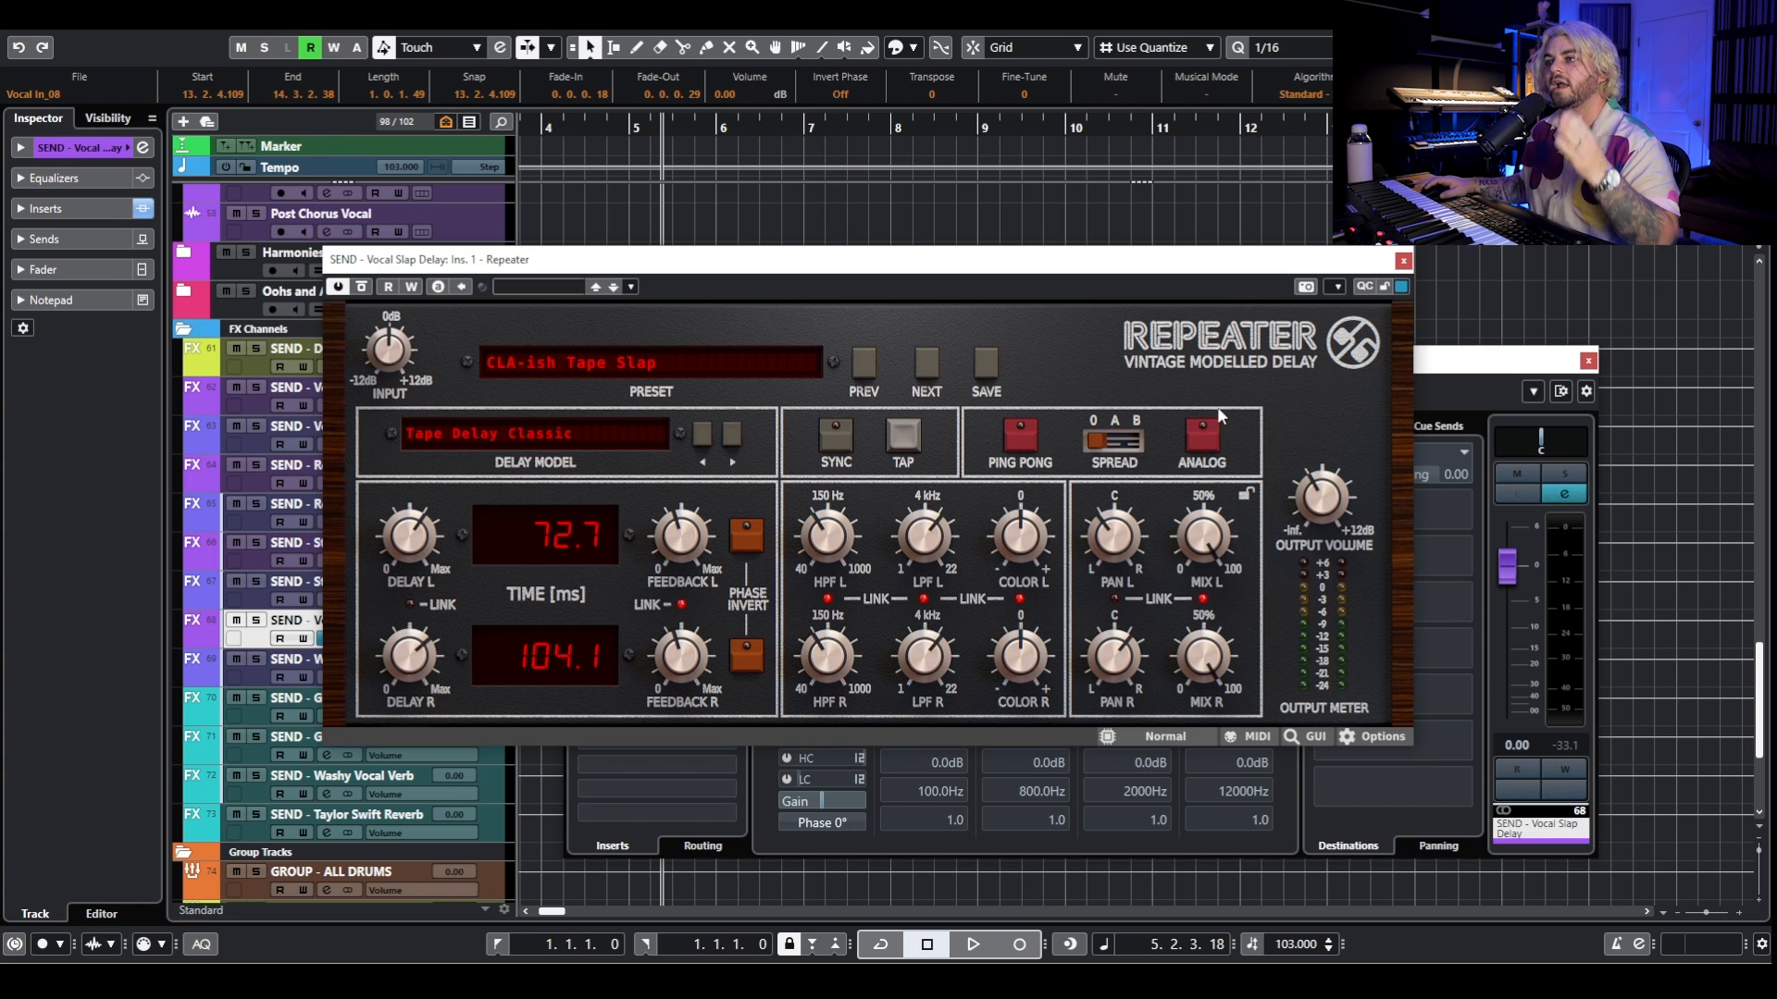
pyautogui.click(1403, 260)
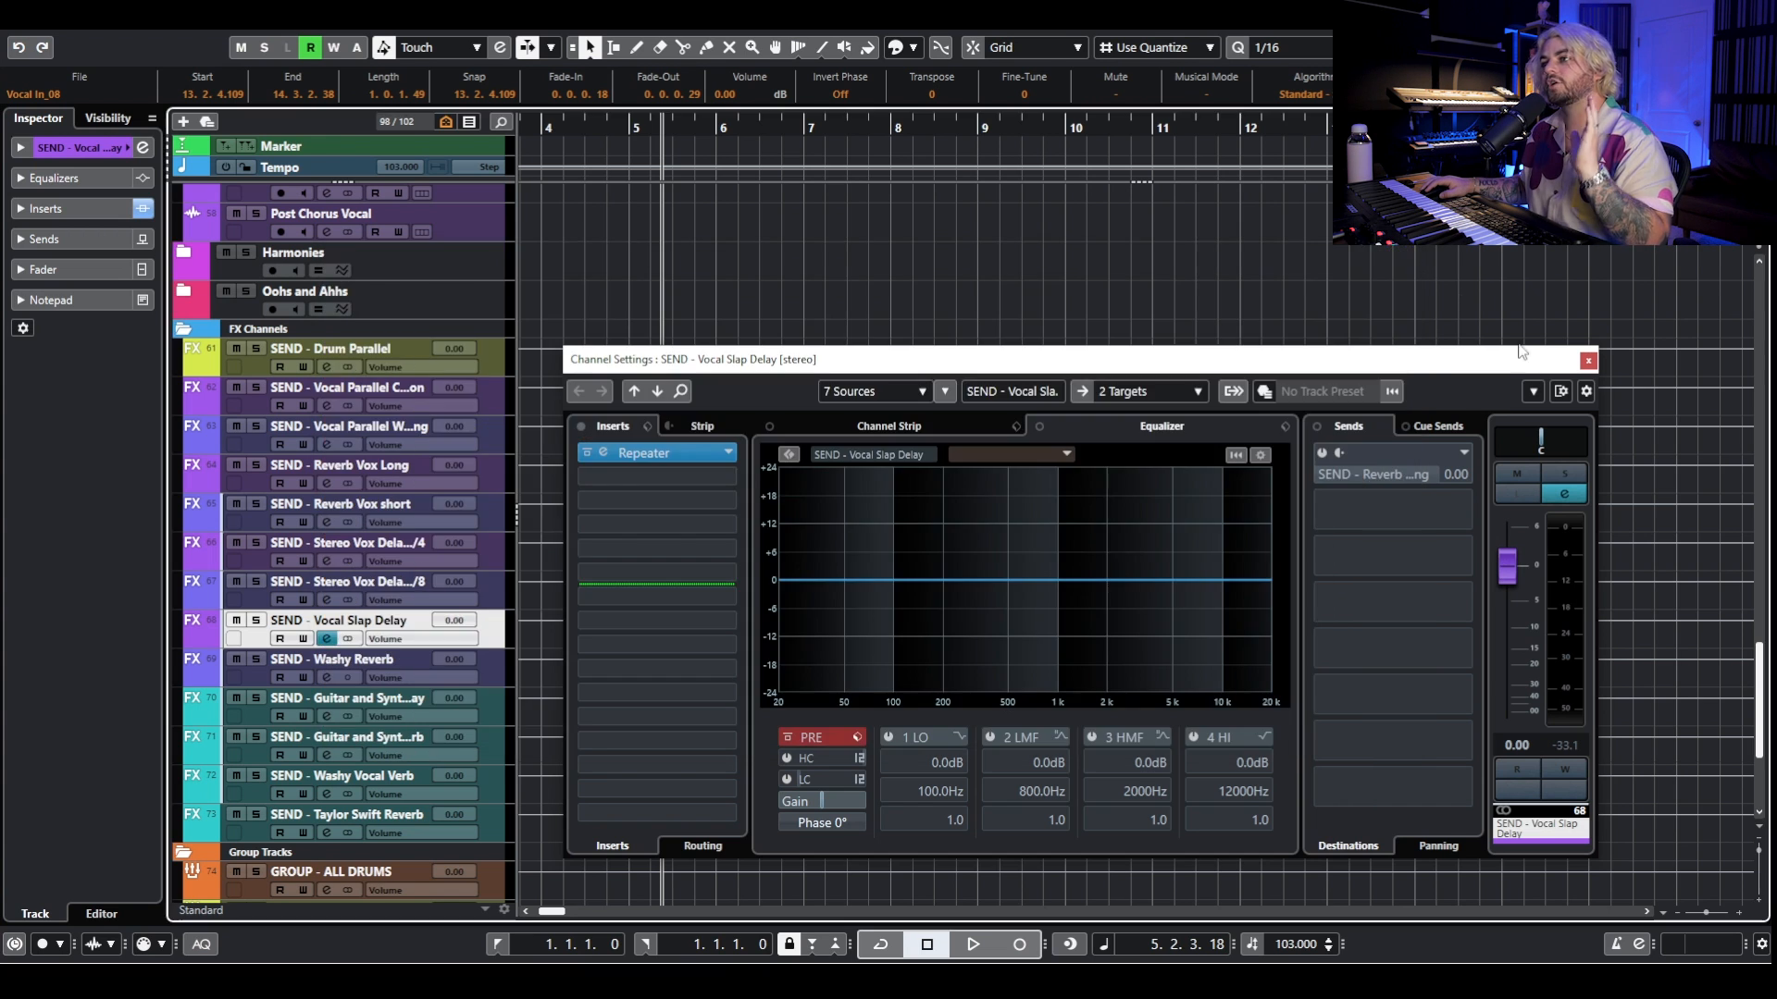
pyautogui.click(1588, 360)
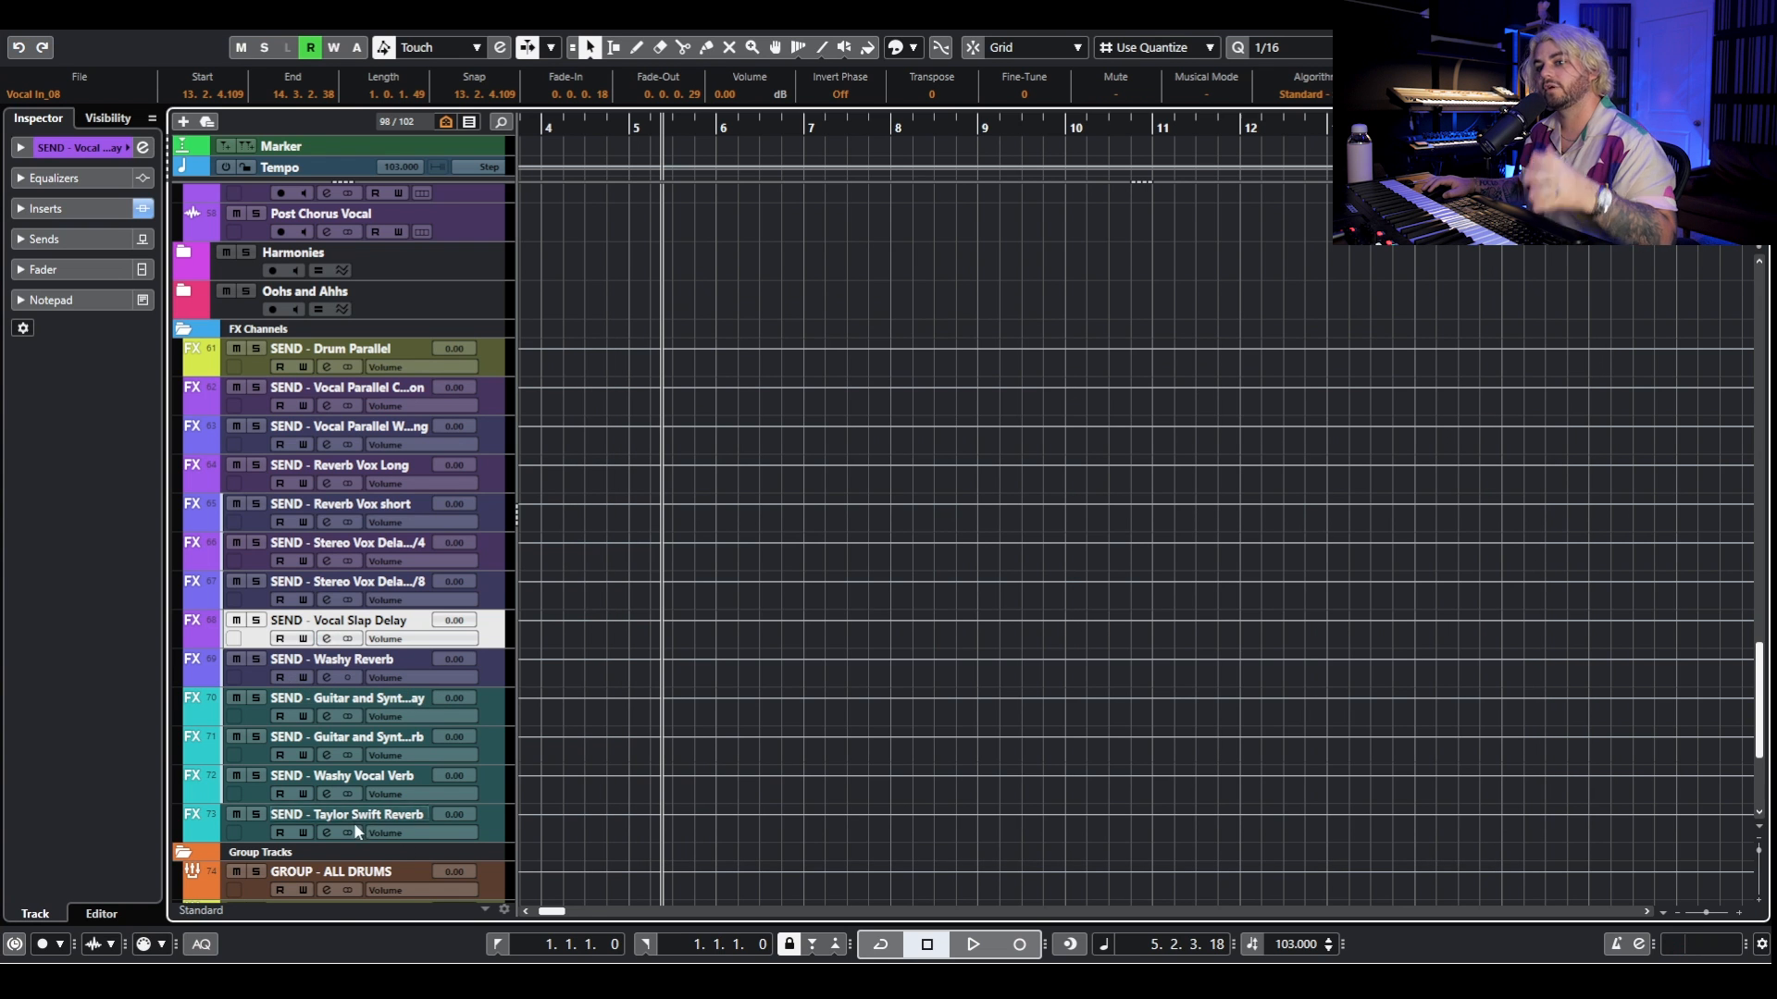
# Open the Taylor Swift Reverb send's channel settings and solo that send.
pyautogui.click(326, 832)
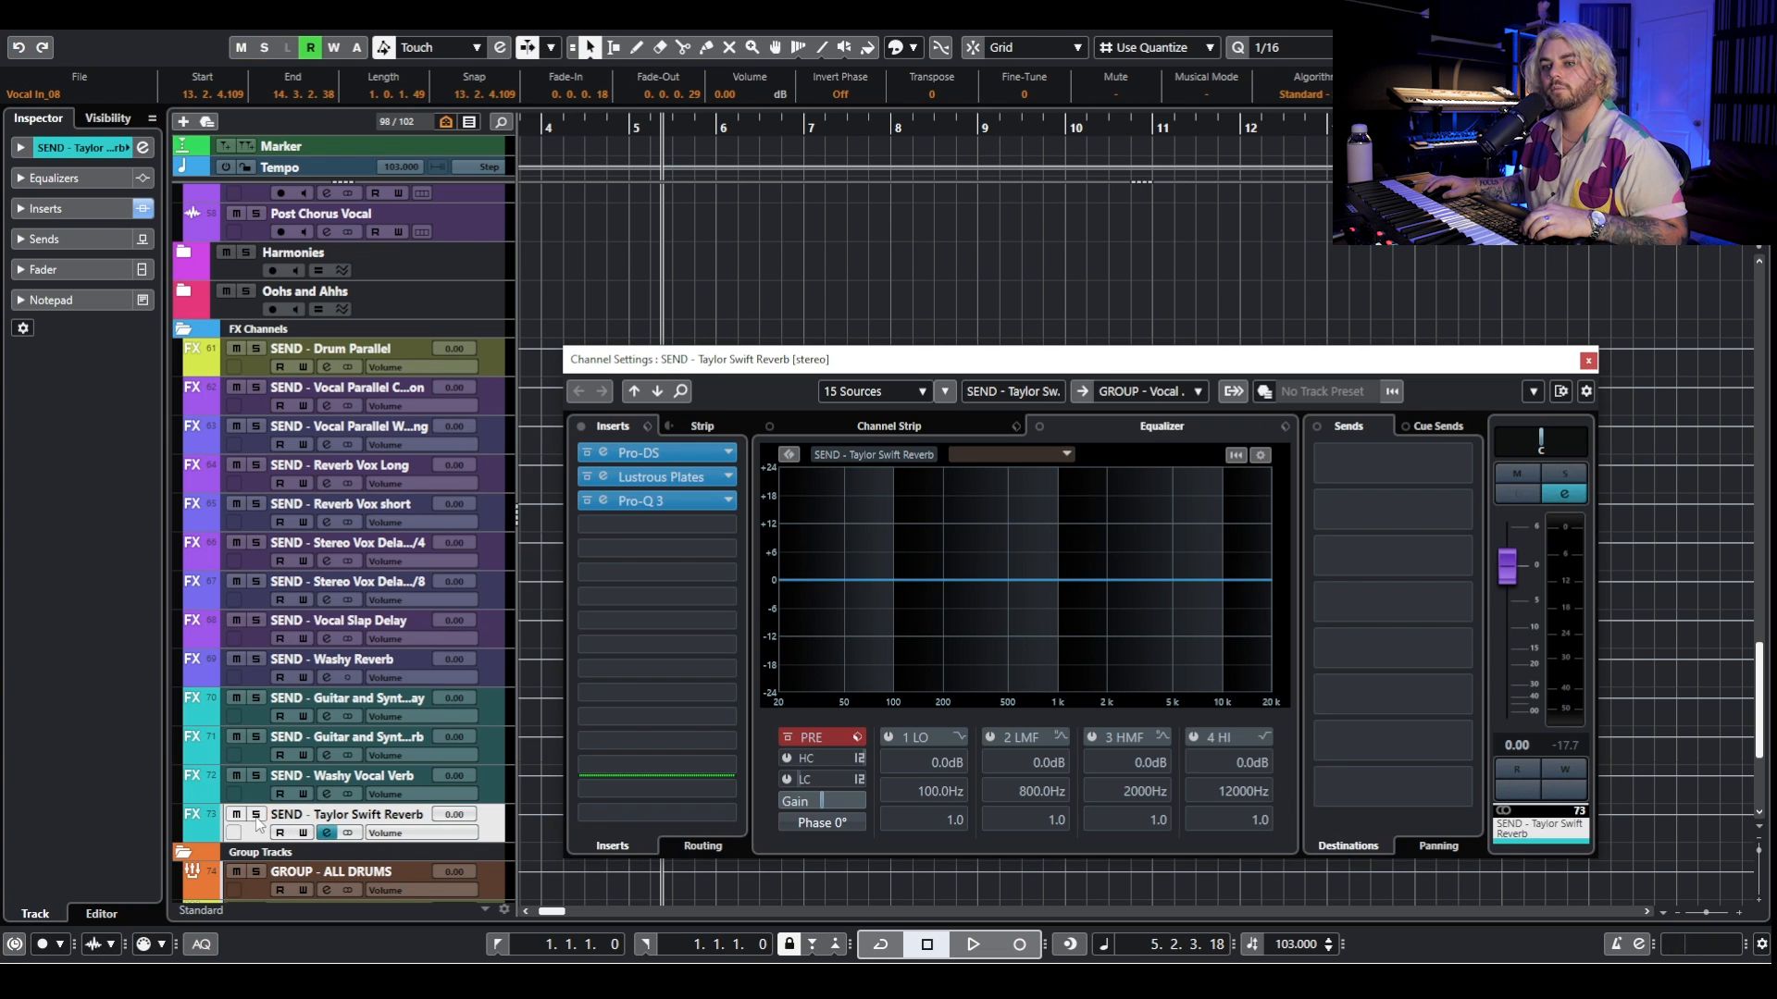
pyautogui.click(256, 814)
pyautogui.scroll(8, 670, 303)
pyautogui.scroll(-5, 670, 303)
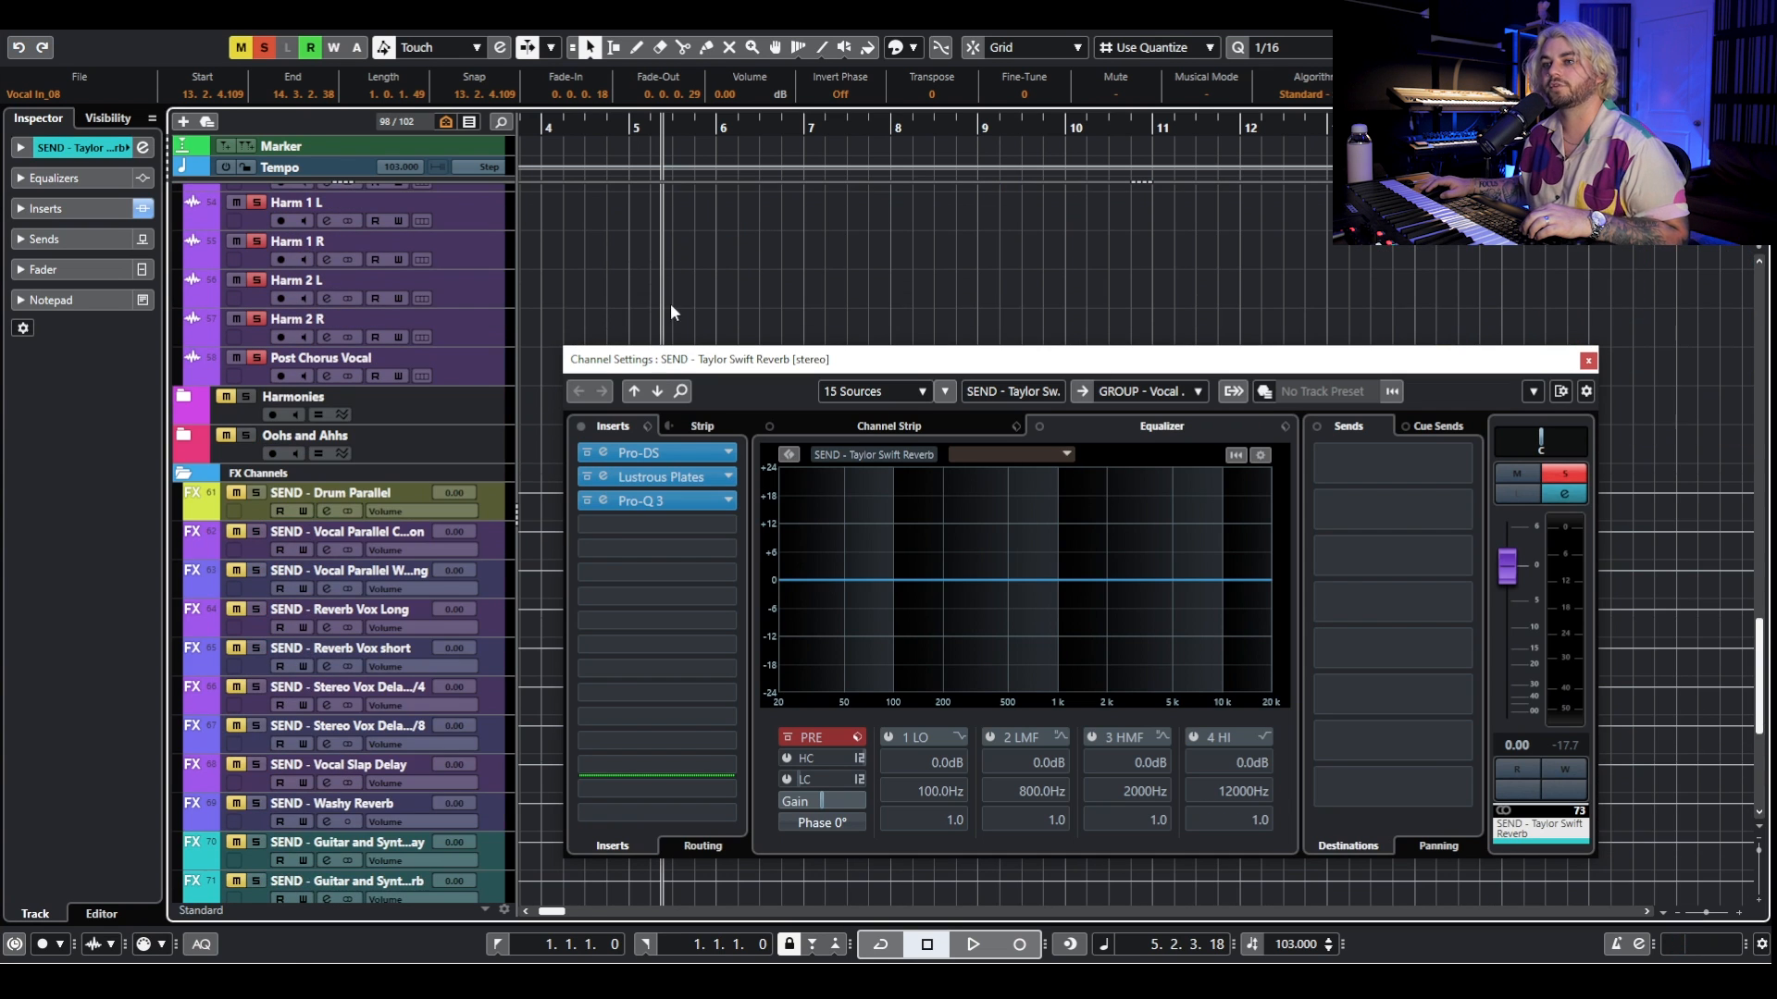
# Inspect the Pro-DS insert on the Taylor Swift Reverb send, close it, and open the Lustrous Plates insert.
pyautogui.click(656, 454)
pyautogui.moveTo(1637, 263); pyautogui.dragTo(787, 204)
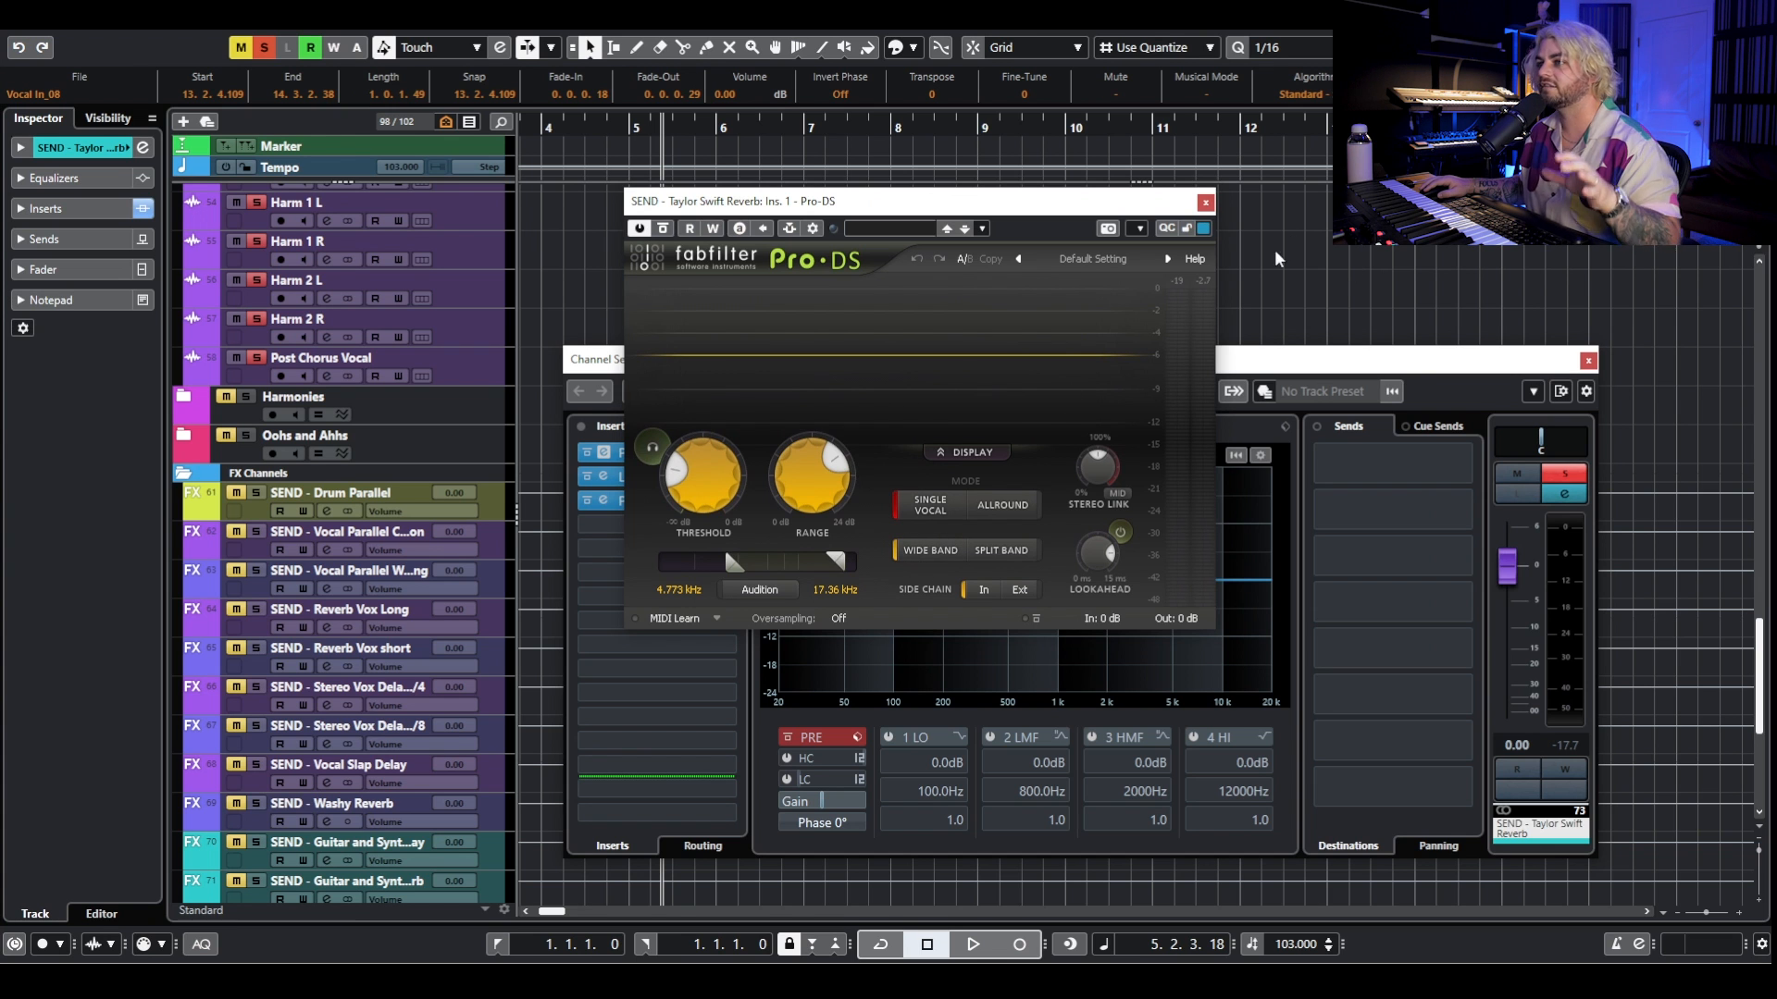
pyautogui.click(1205, 202)
pyautogui.click(655, 477)
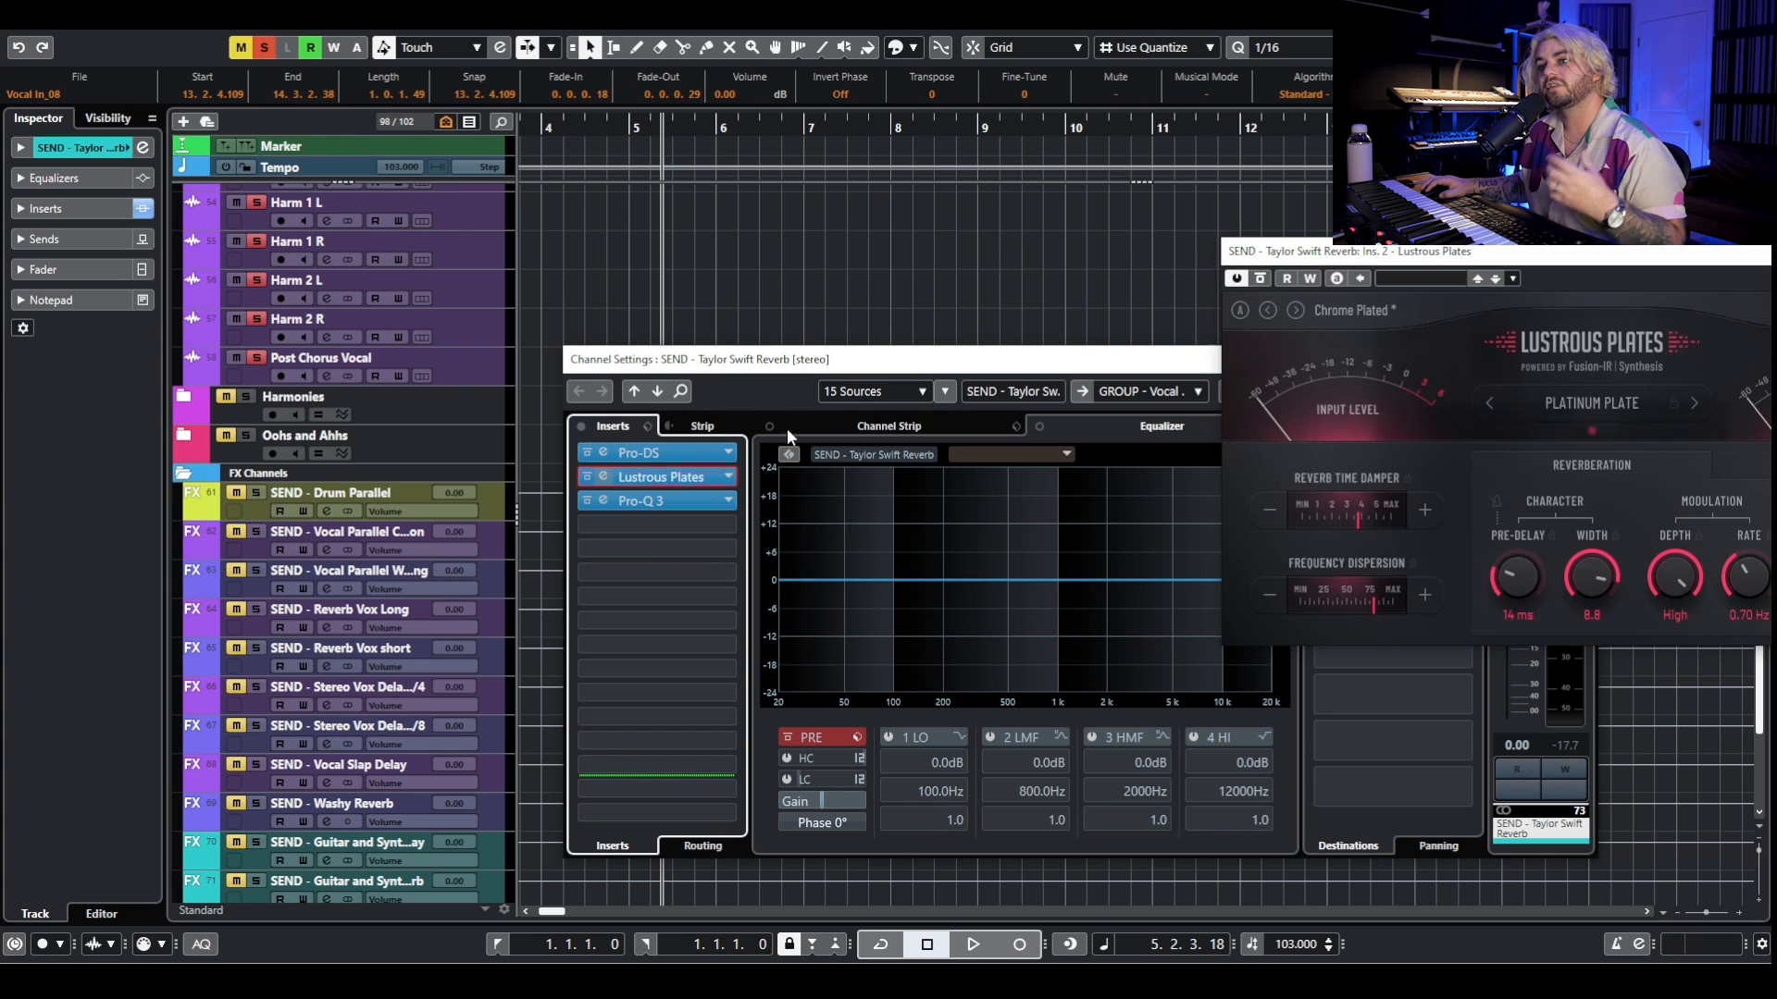
# Inspect the Lustrous Plates and Pro-Q 3 inserts on the Taylor Swift Reverb send, and close the plug-ins and channel settings.
pyautogui.moveTo(1449, 252); pyautogui.dragTo(797, 189)
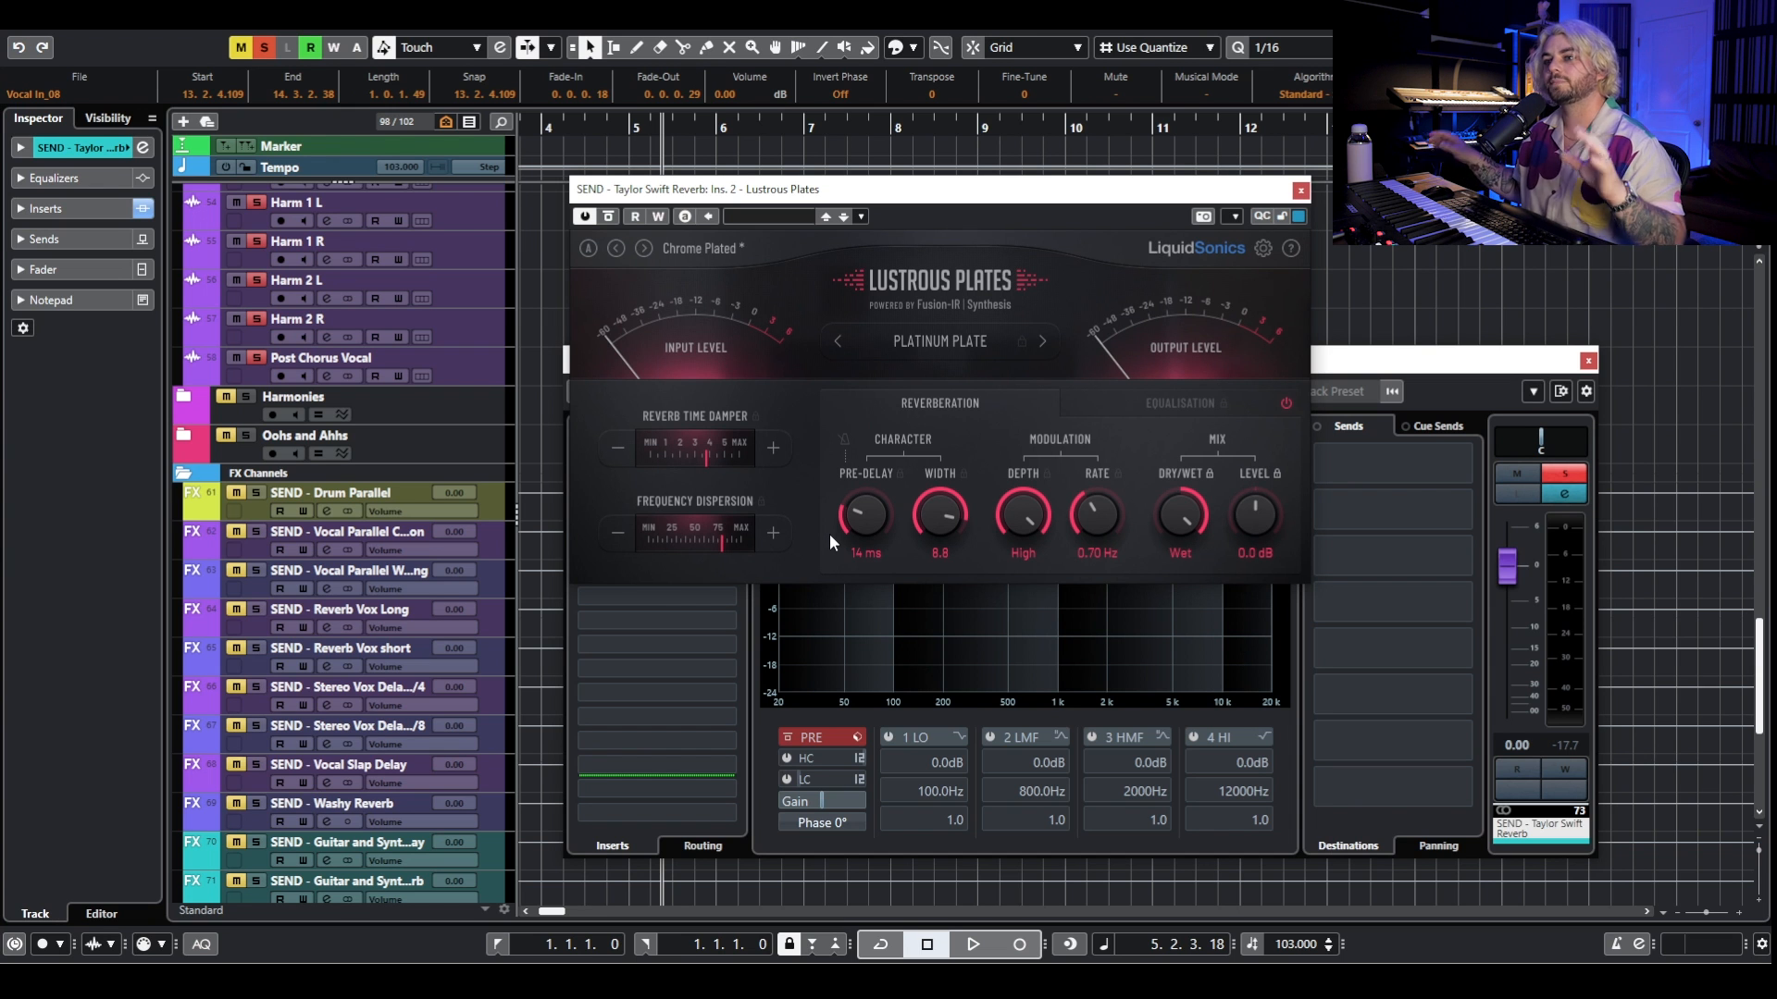
pyautogui.click(1301, 191)
pyautogui.click(603, 501)
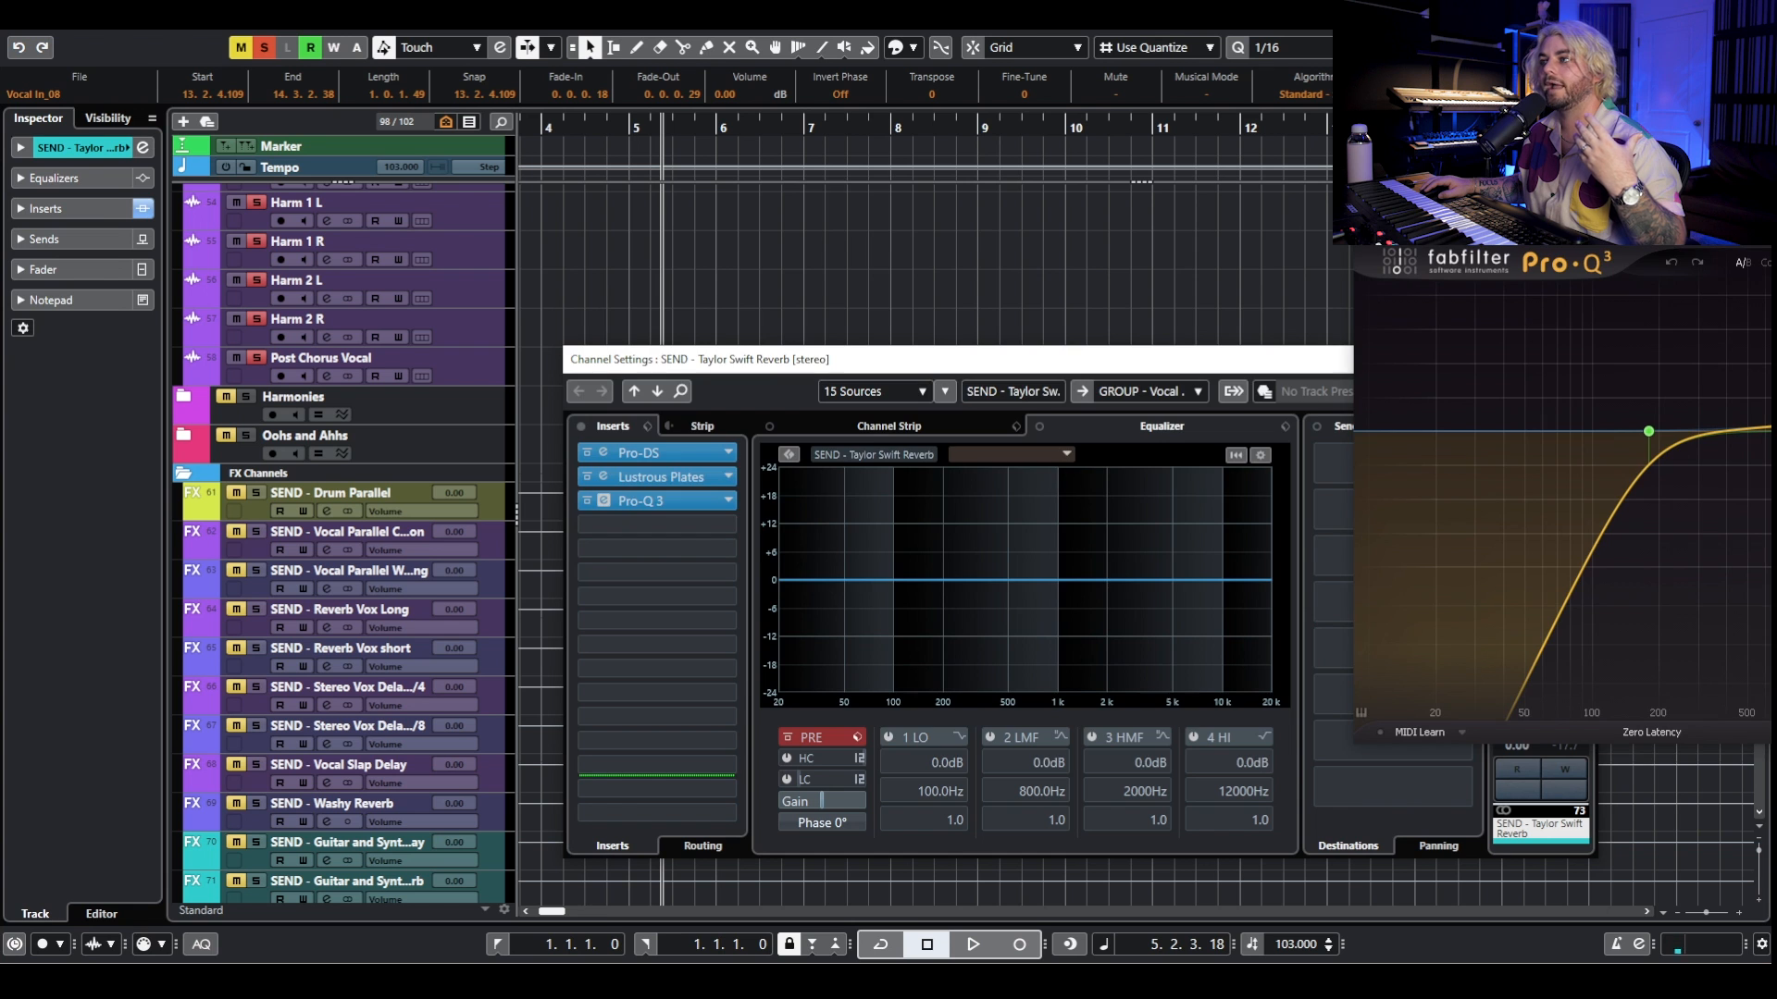
pyautogui.click(1674, 393)
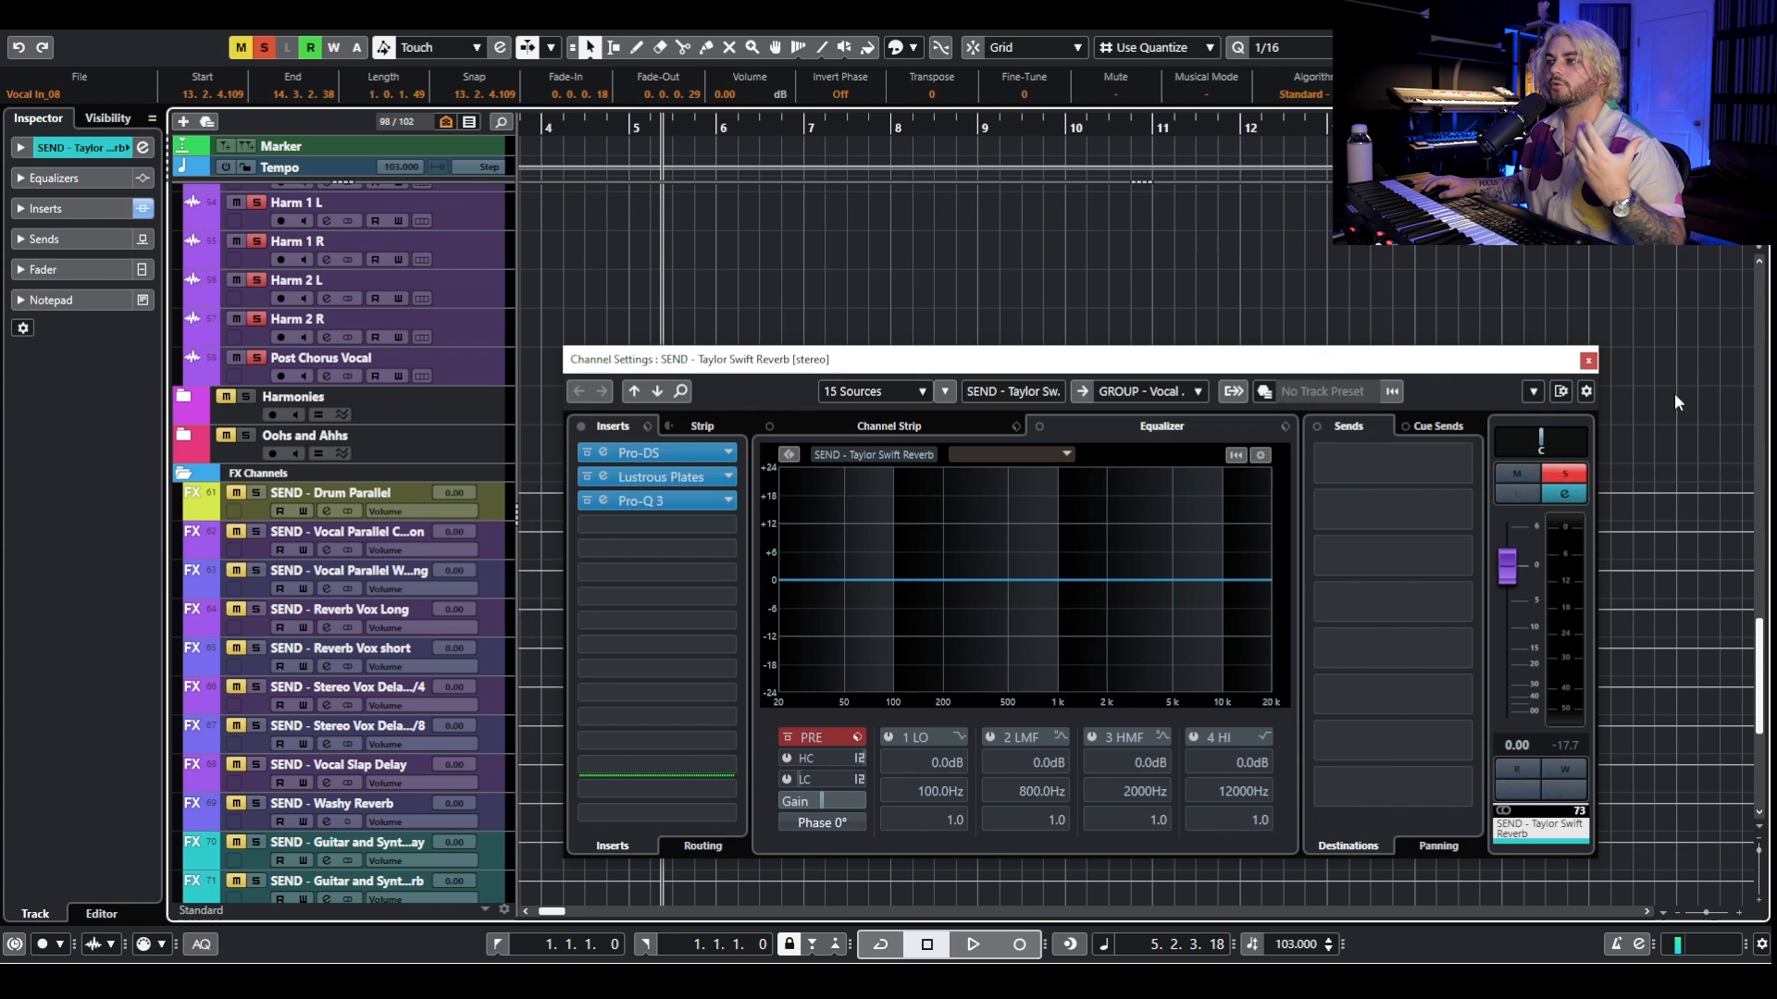
pyautogui.click(1588, 360)
# Reset the solos, solo the Lead Vocal track, and play it while checking which effect sends are active.
pyautogui.scroll(5, 855, 308)
pyautogui.scroll(-1, 503, 318)
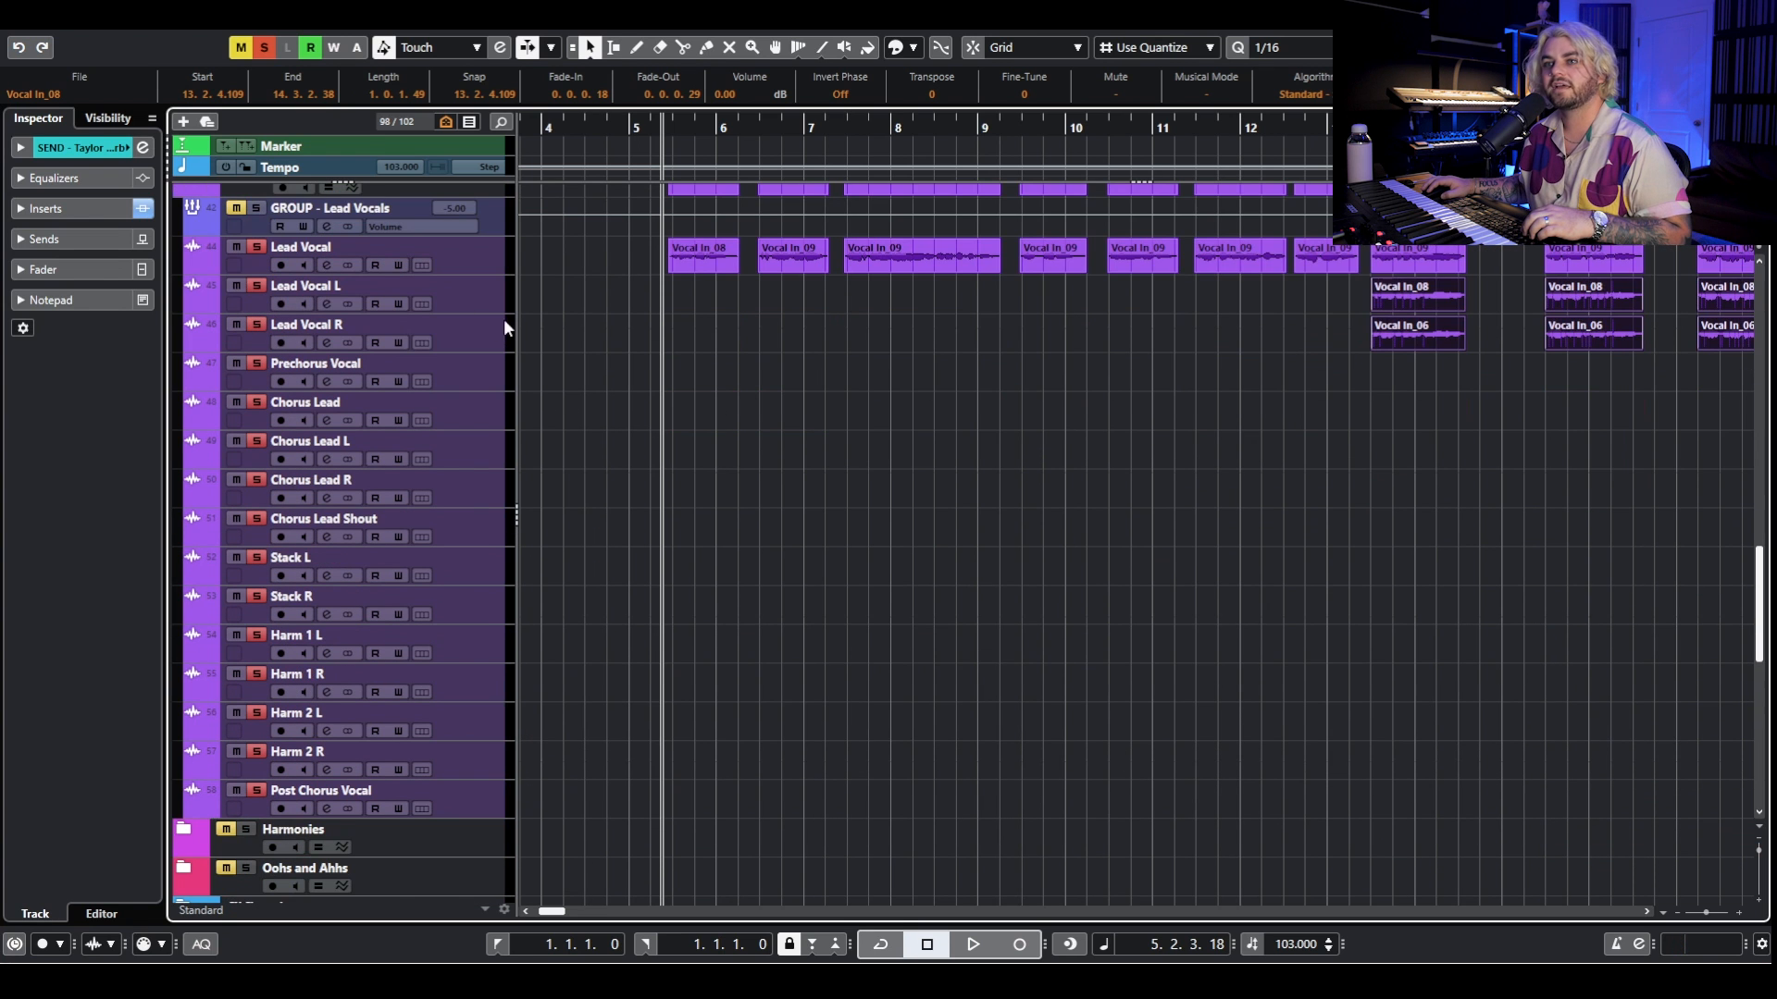
pyautogui.click(265, 47)
pyautogui.click(257, 246)
pyautogui.press('space')
pyautogui.scroll(-5, 864, 397)
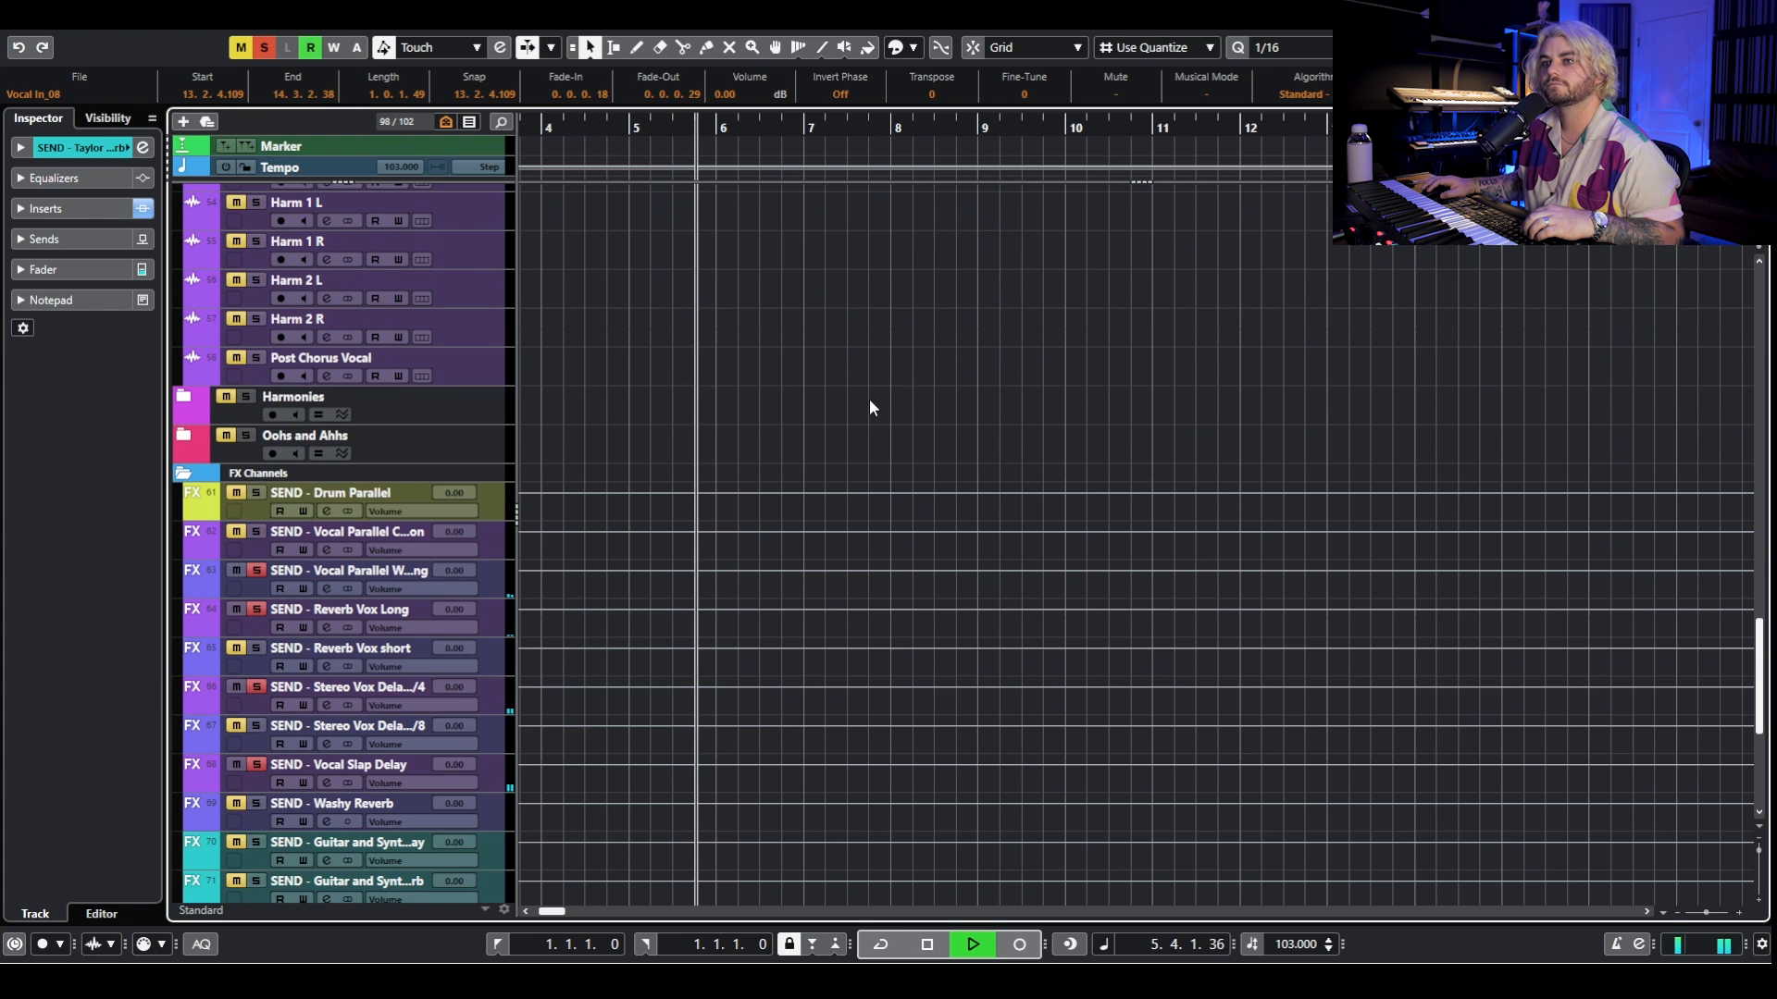
pyautogui.scroll(4, 860, 361)
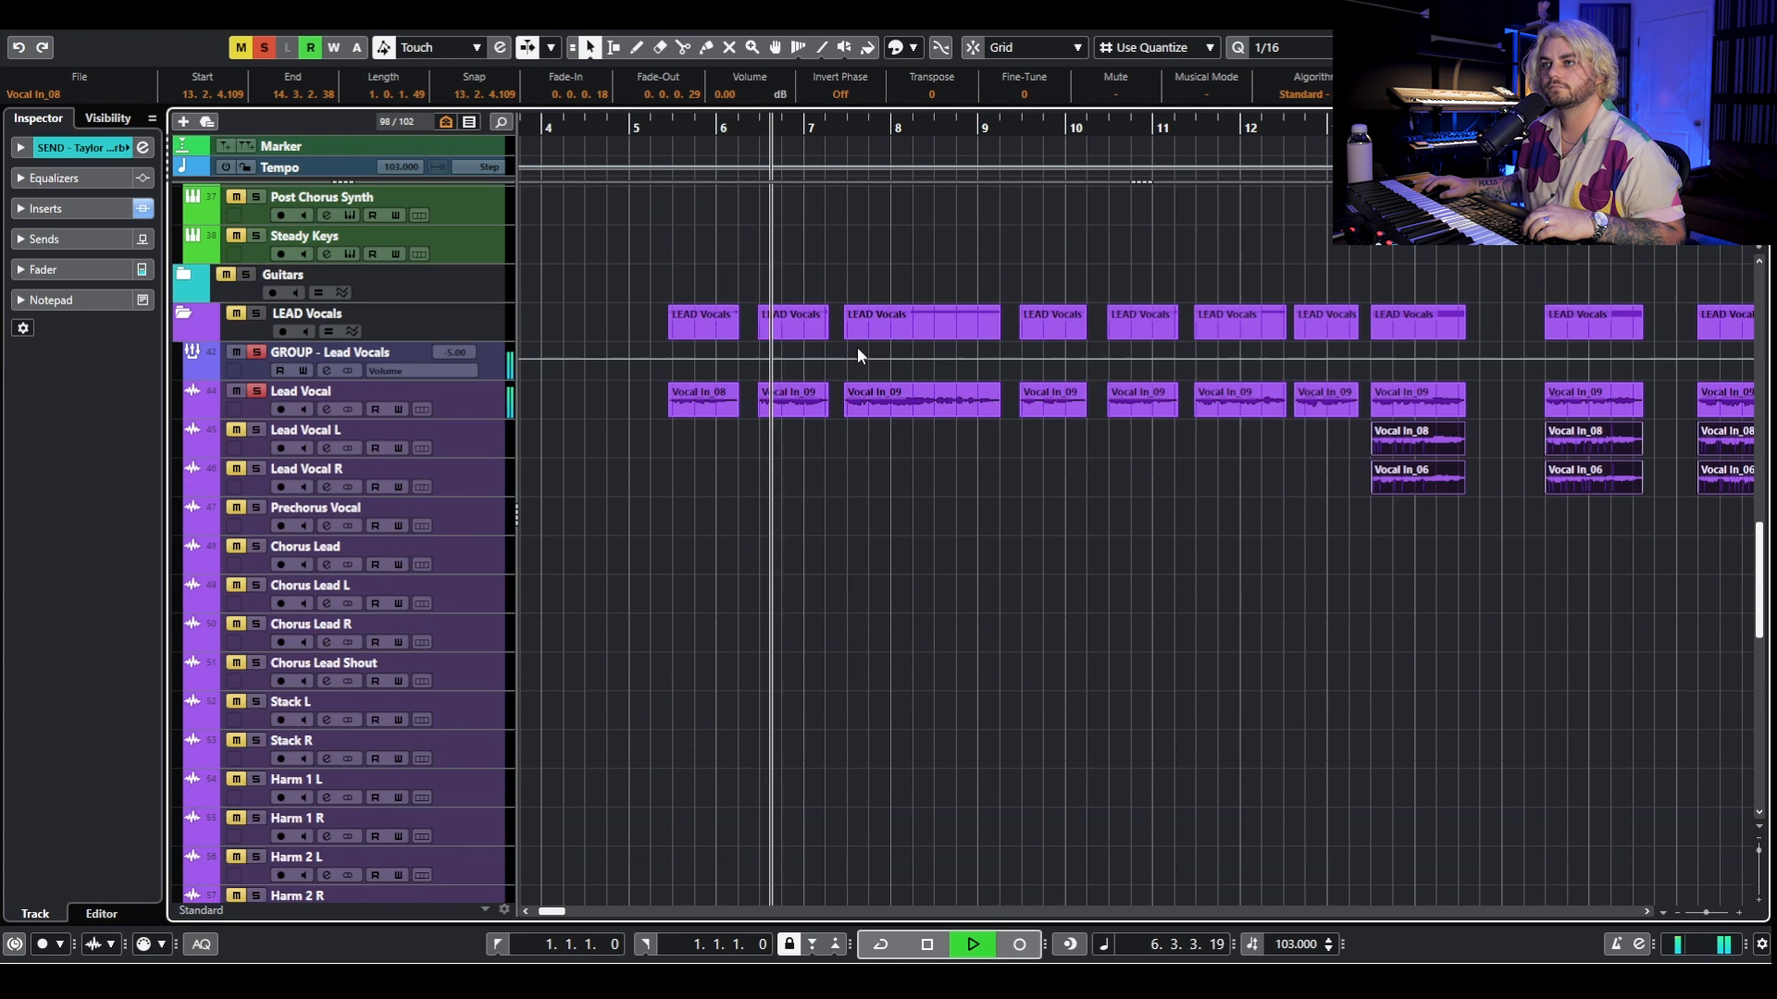
pyautogui.scroll(-5, 729, 570)
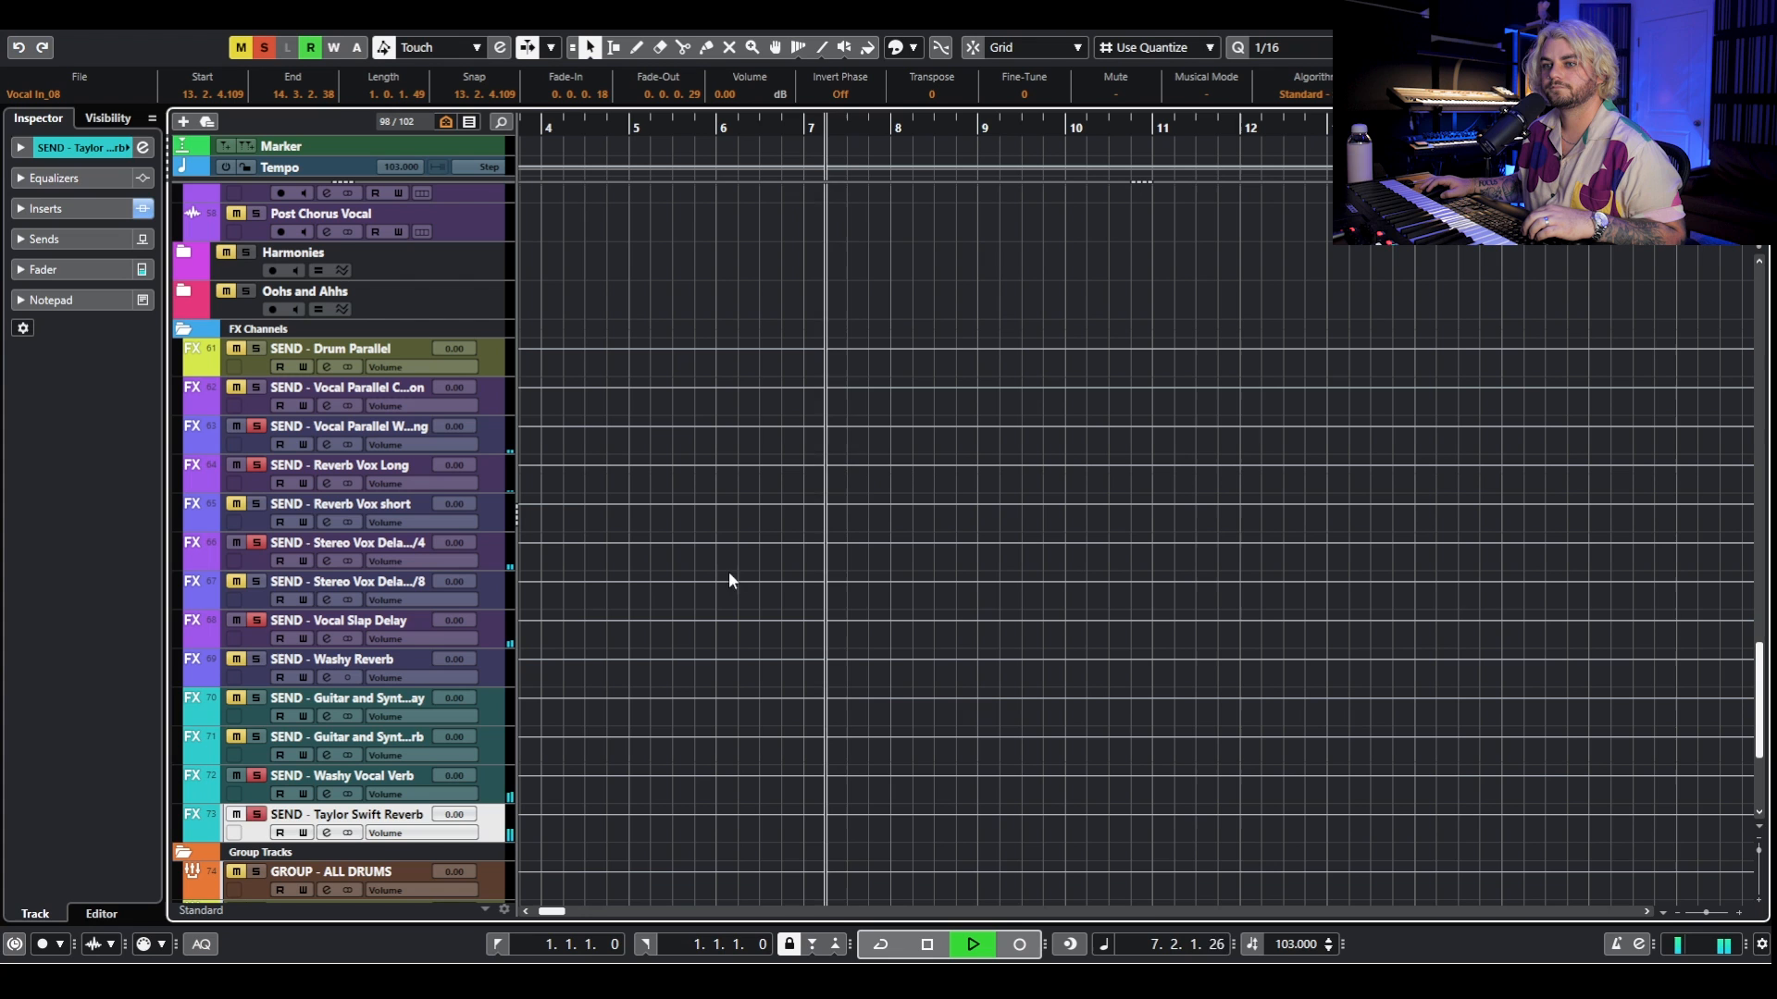
pyautogui.click(256, 815)
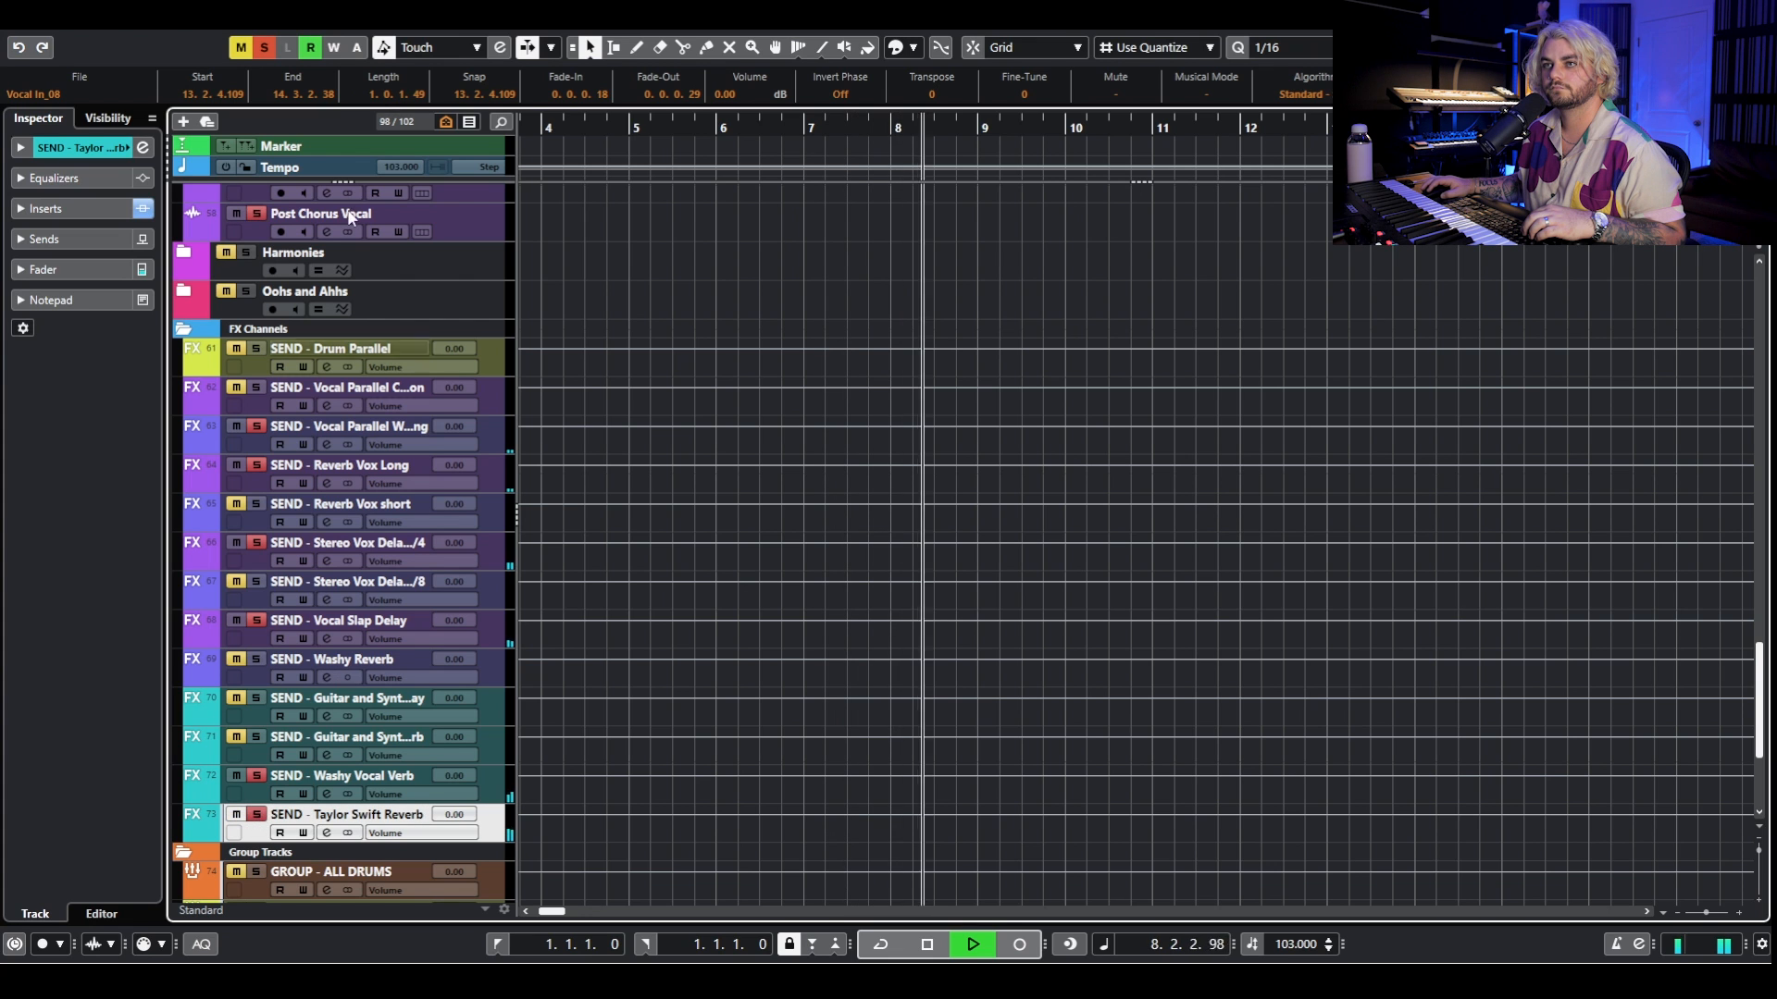
pyautogui.press('space')
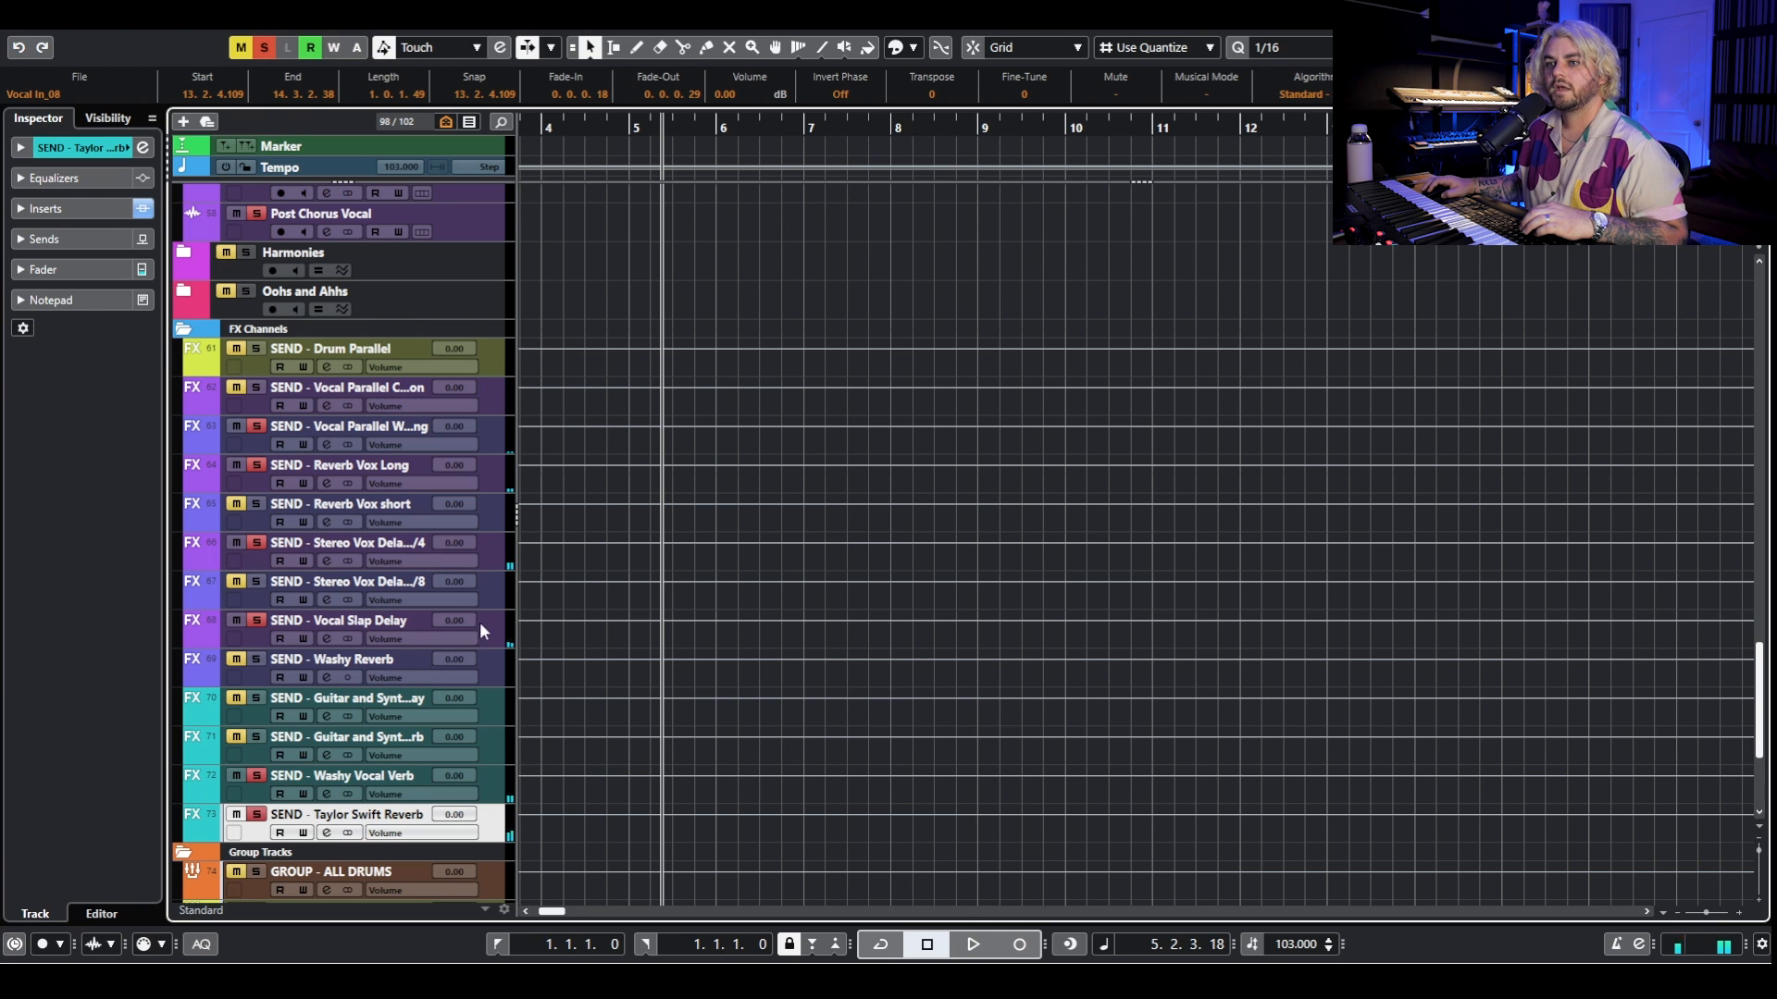
# Inspect the ValhallaVintageVerb insert on the Washy Vocal Verb send, and close the plug-in and channel settings.
pyautogui.click(355, 797)
pyautogui.click(327, 793)
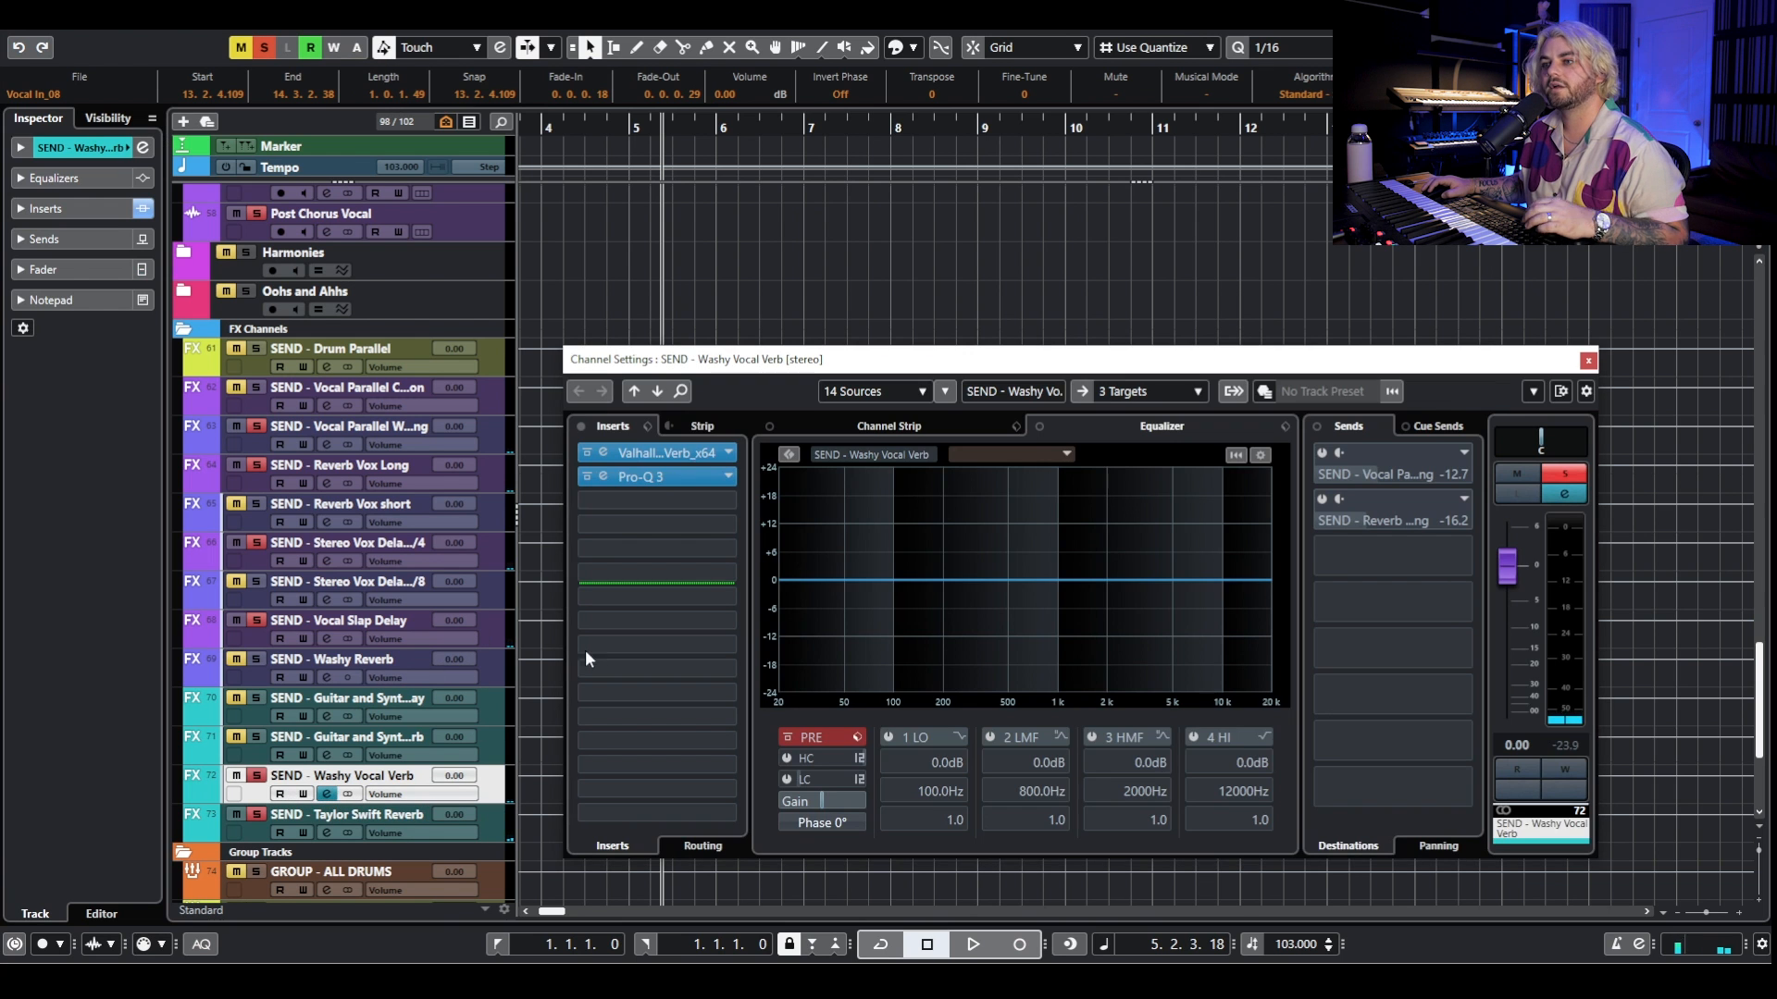
pyautogui.click(673, 454)
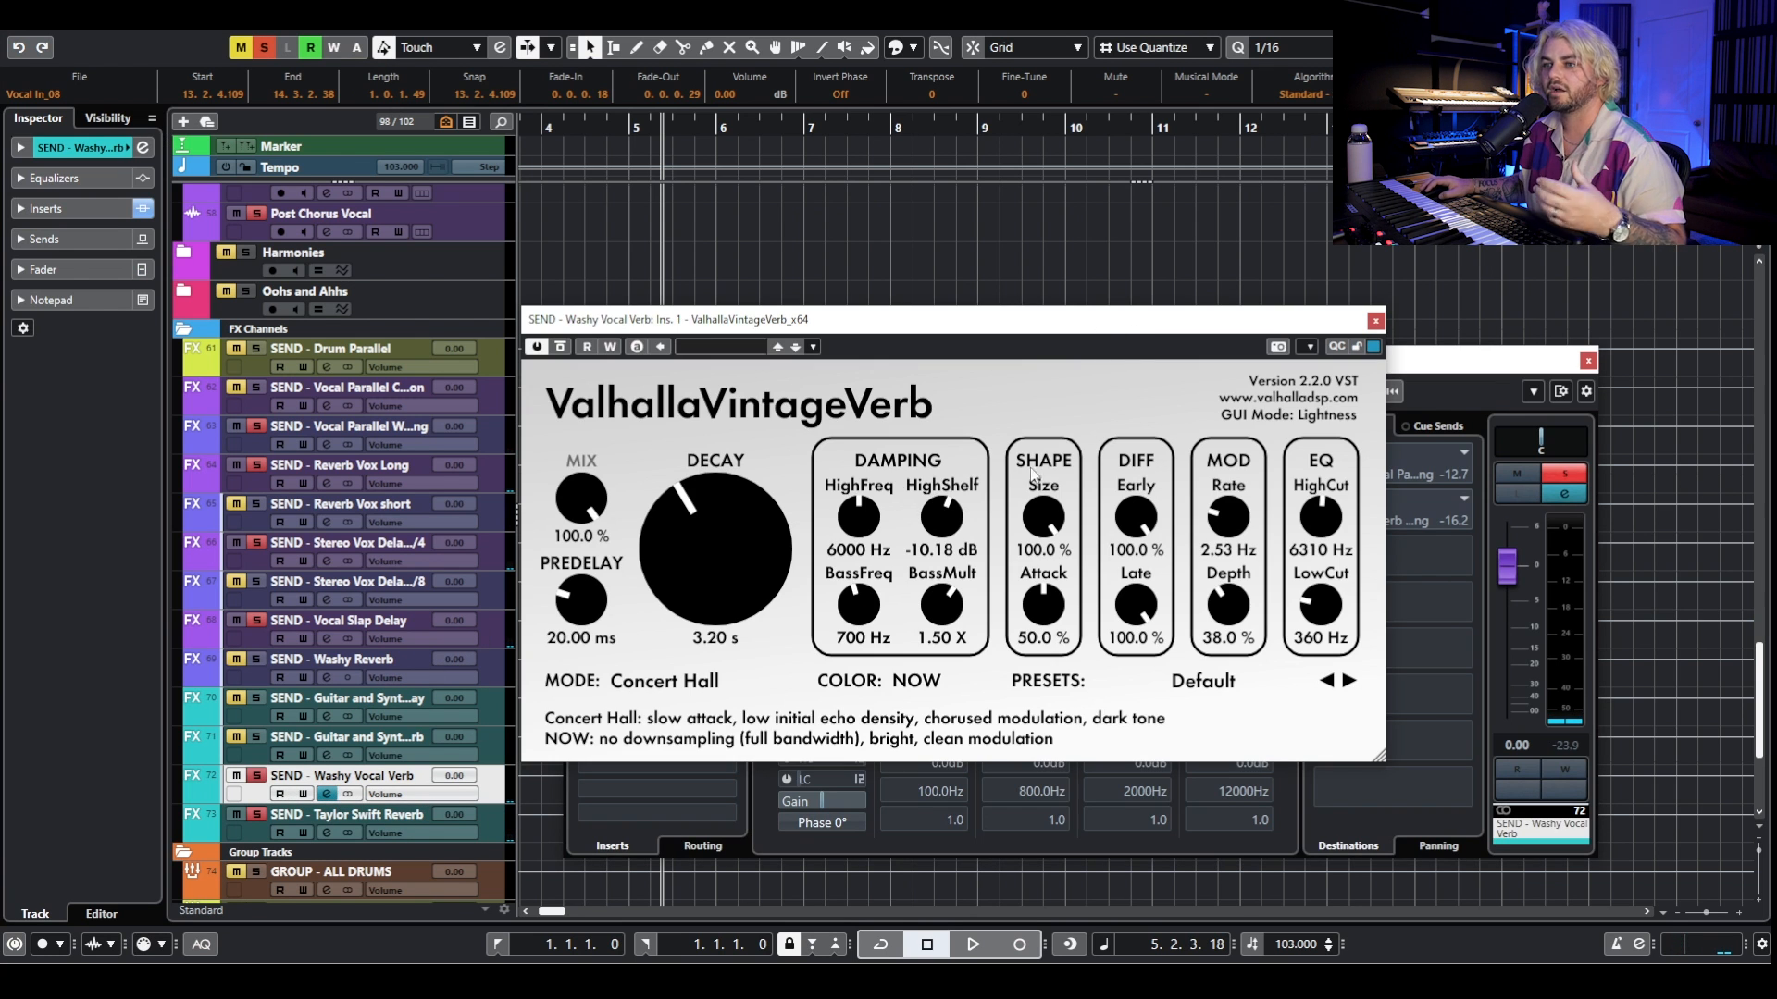
pyautogui.click(1374, 322)
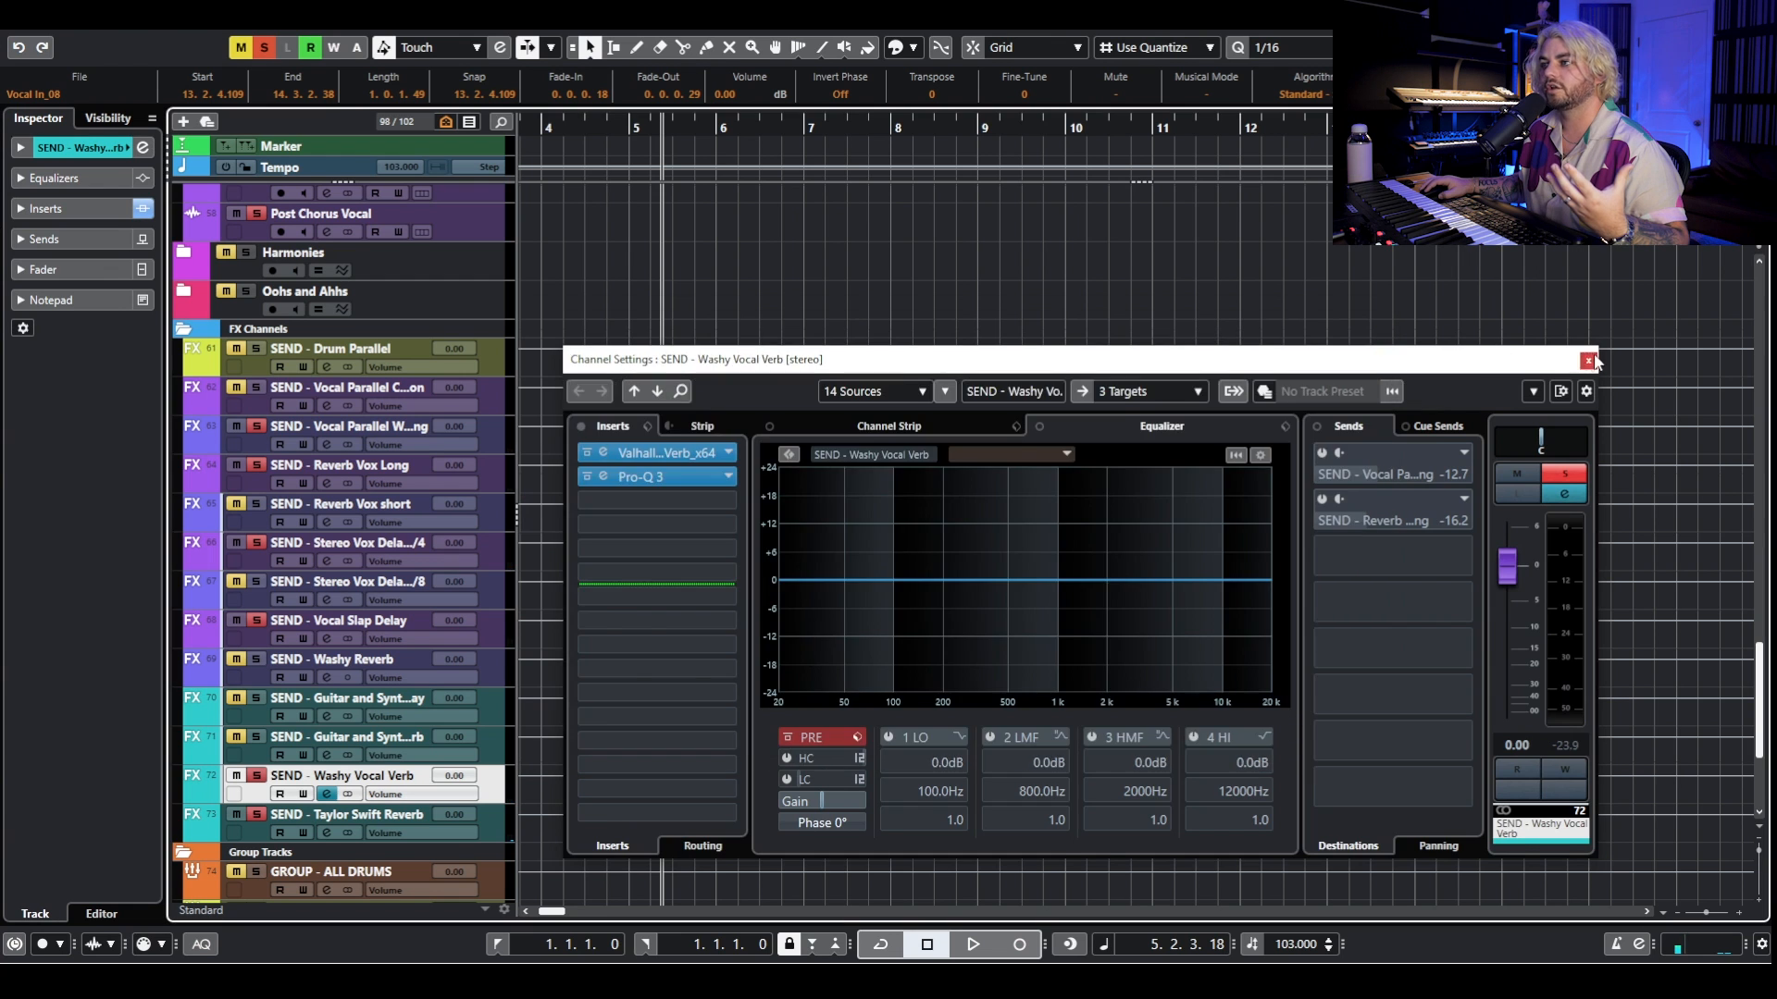
pyautogui.click(327, 794)
# Clear all solos, open the Lead Vocal channel settings, and compare playback with all its sends bypassed and active.
pyautogui.click(264, 47)
pyautogui.scroll(10, 646, 282)
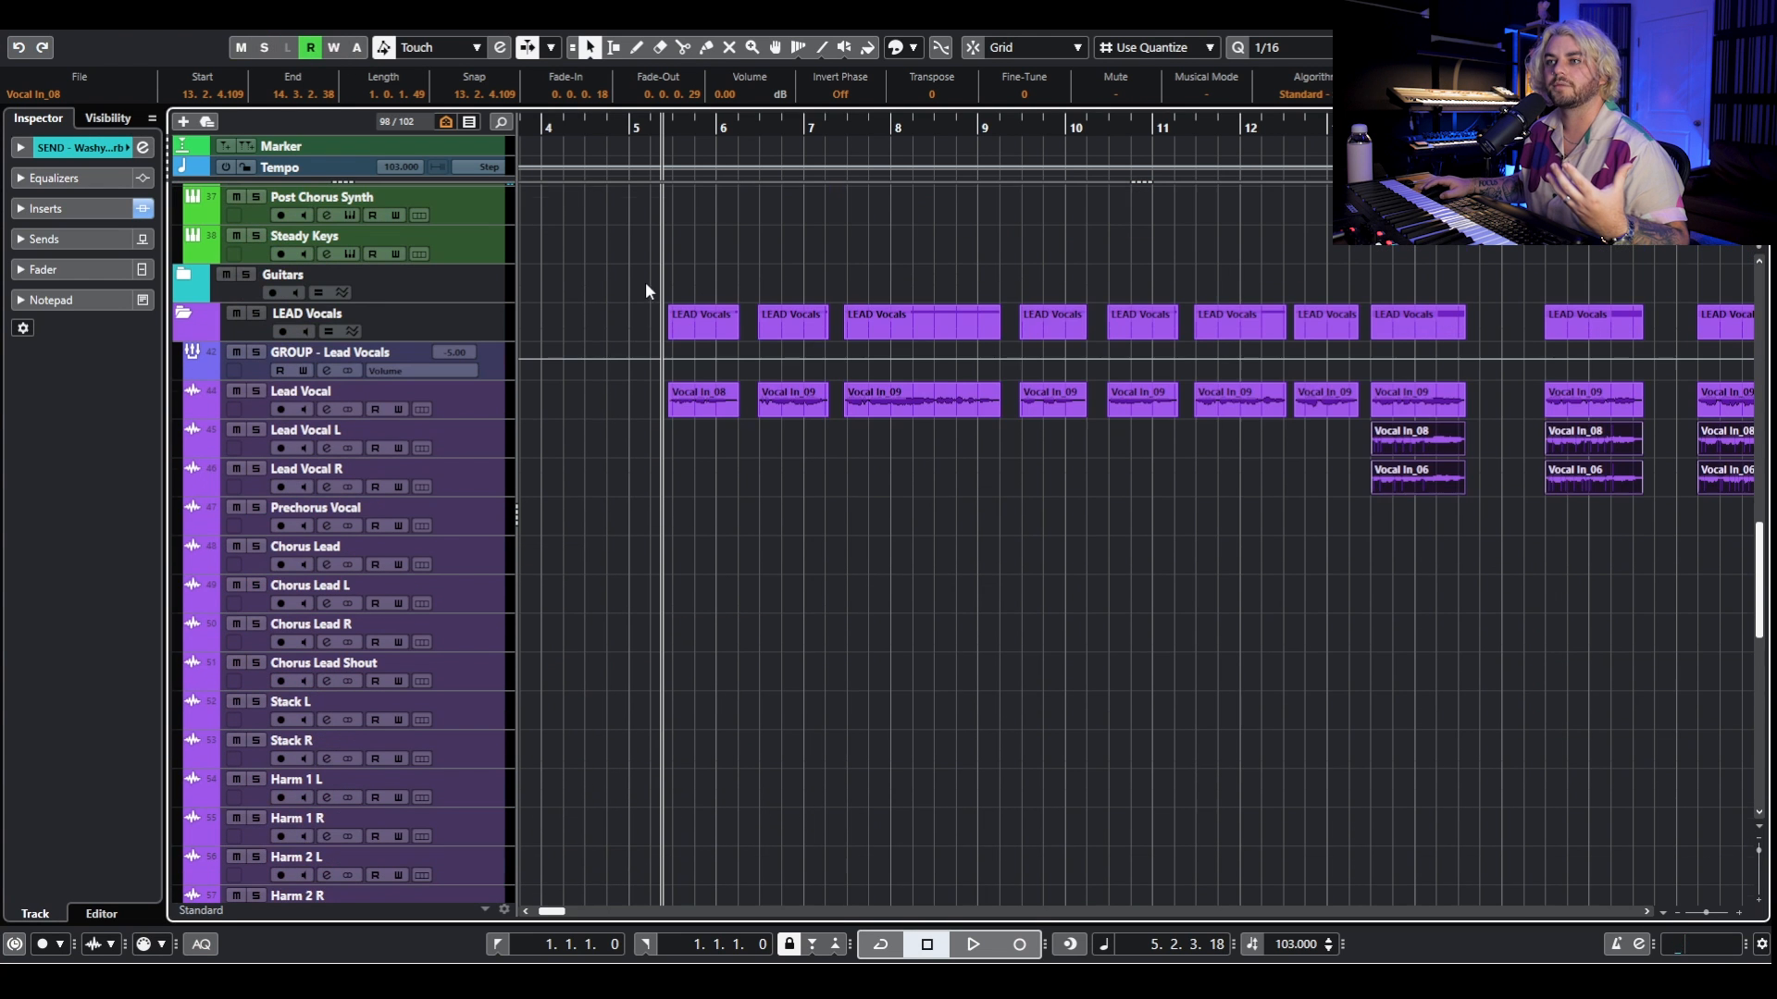
pyautogui.click(327, 409)
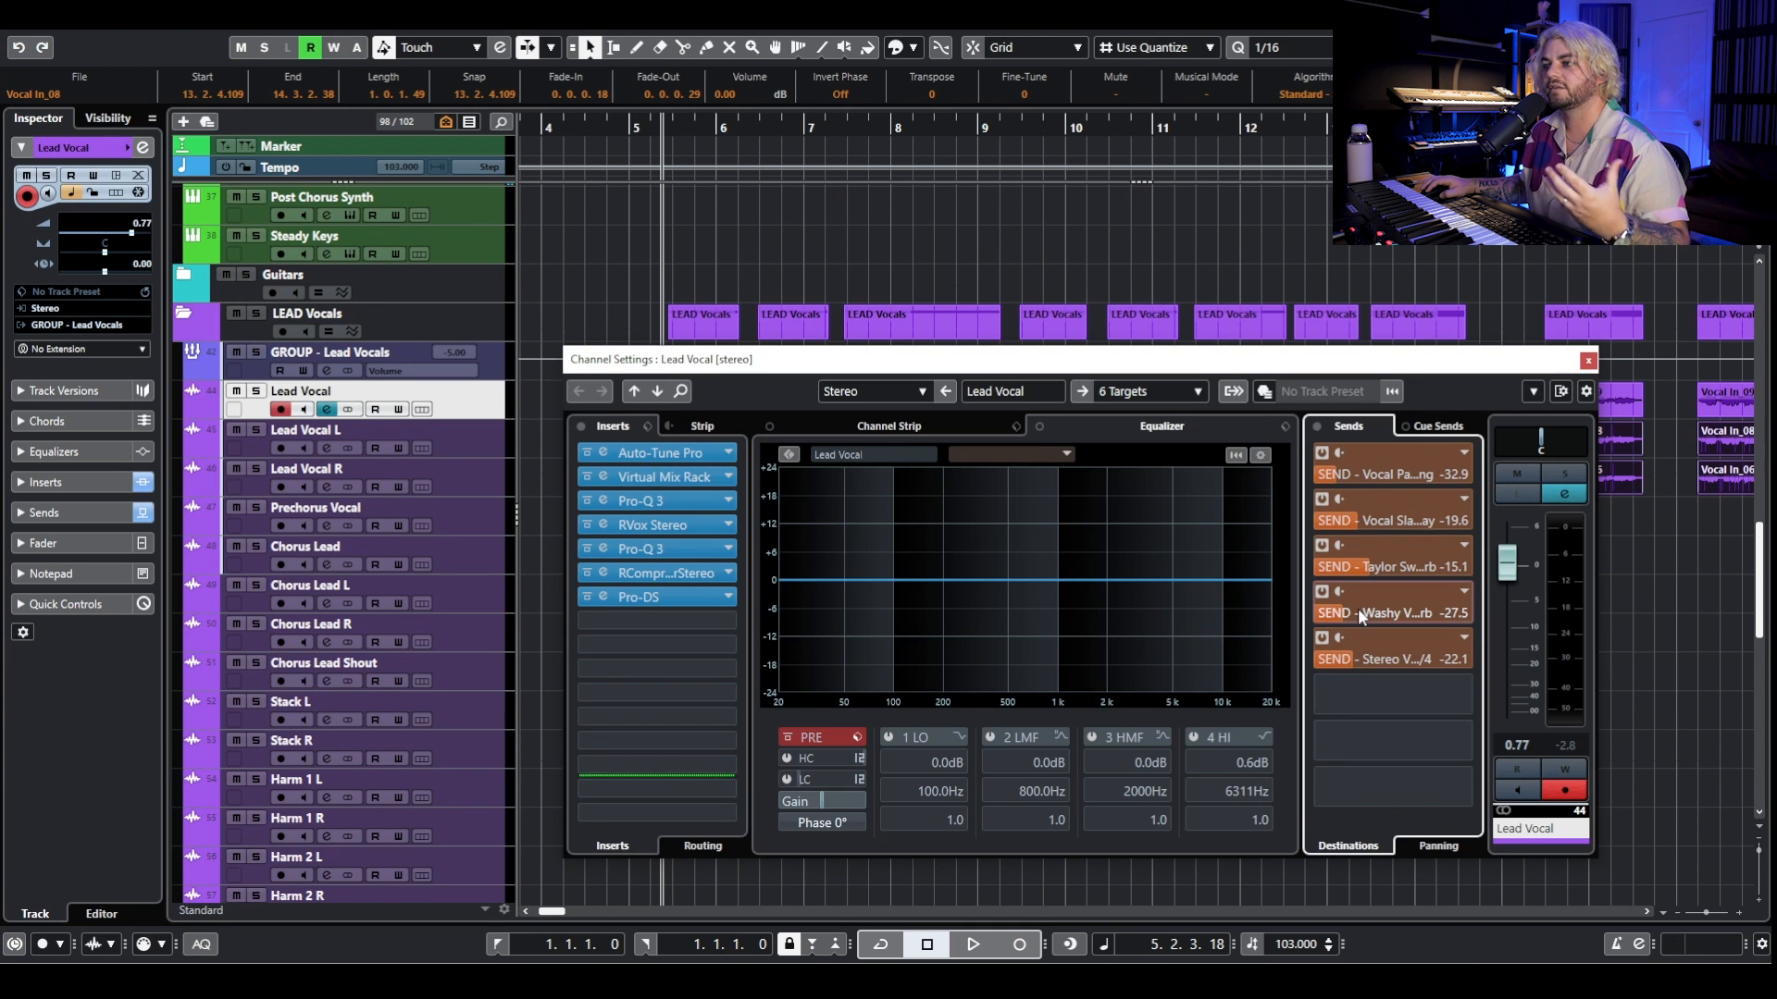
pyautogui.click(1317, 428)
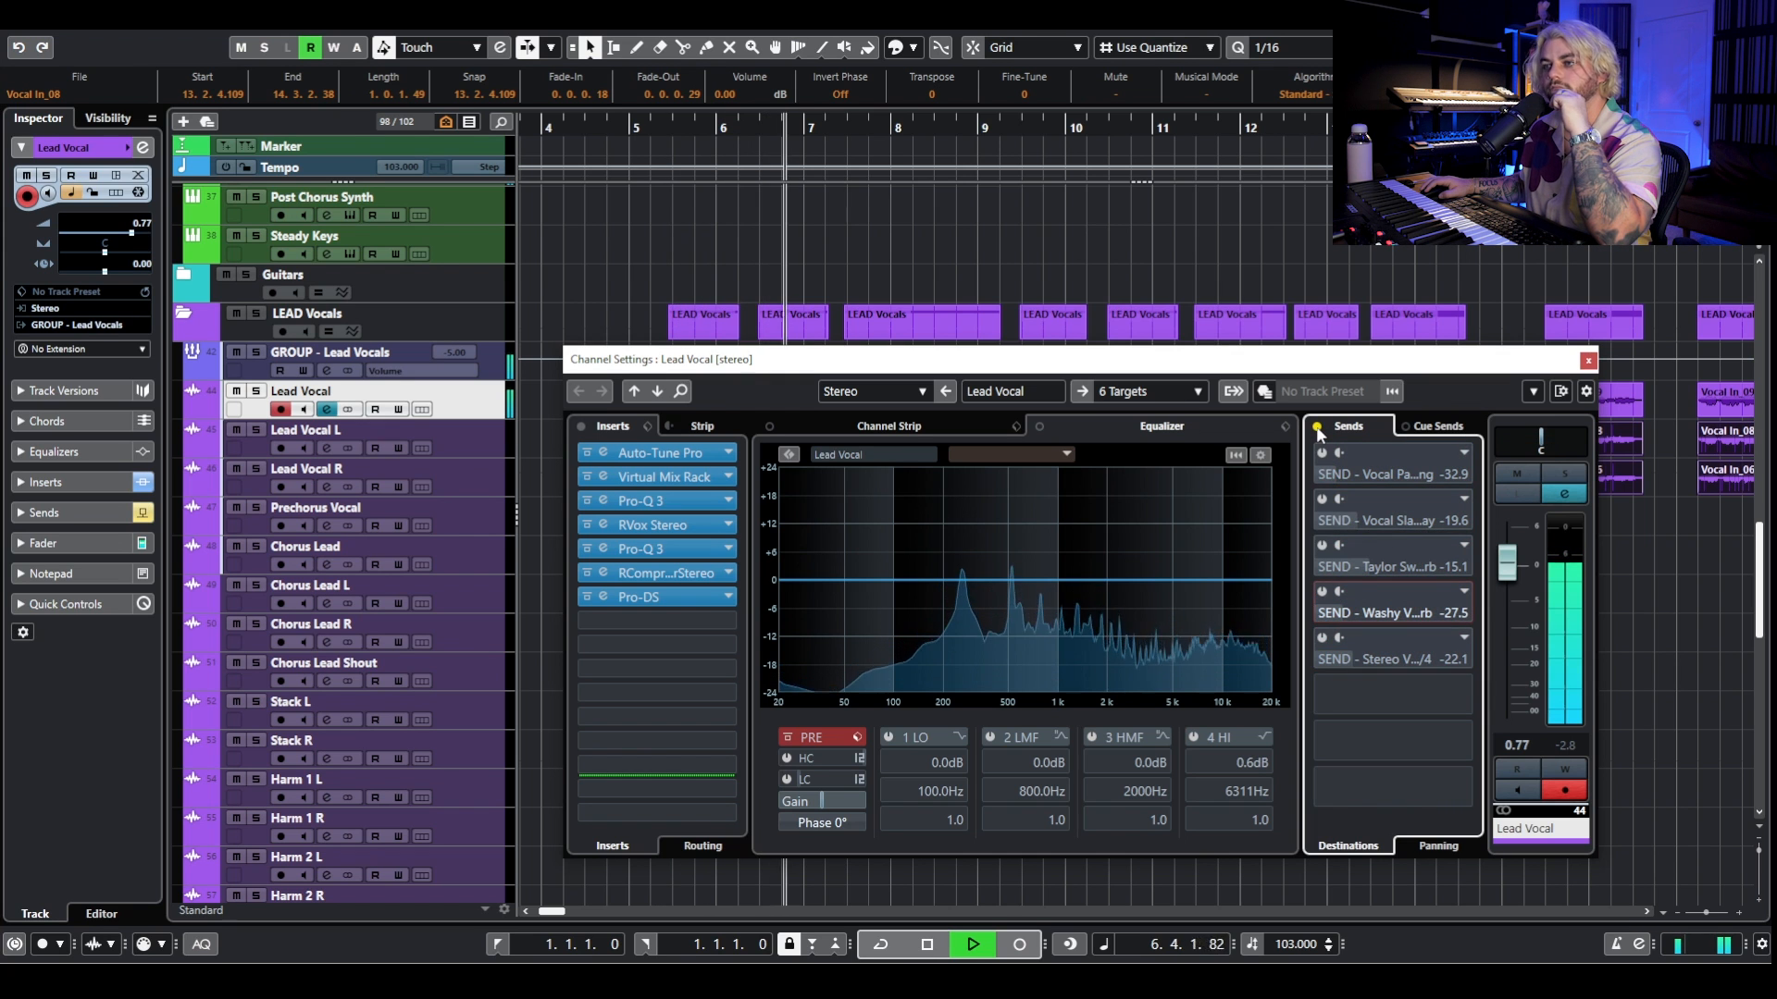
pyautogui.click(1317, 428)
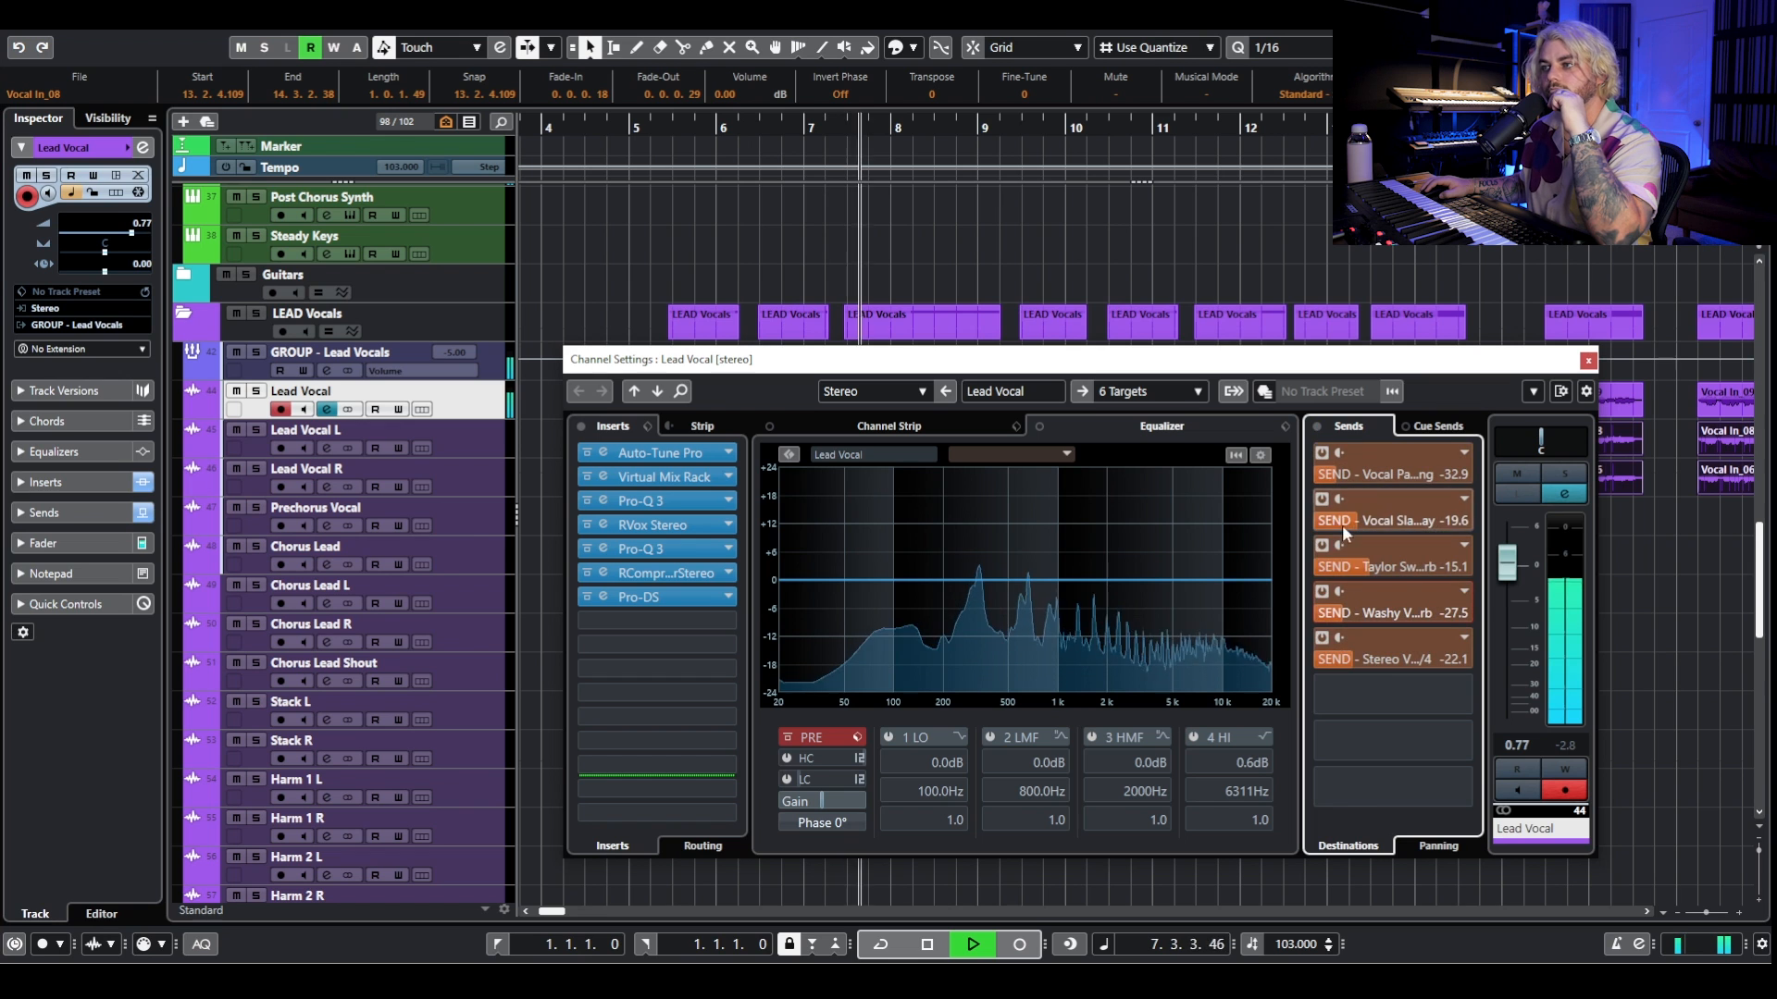
# Set the Lead Vocal's Taylor Swift Reverb send level to -17.0, stop playback, and close the channel settings.
pyautogui.moveTo(1331, 551); pyautogui.dragTo(1429, 564)
pyautogui.moveTo(1407, 562); pyautogui.dragTo(1364, 569)
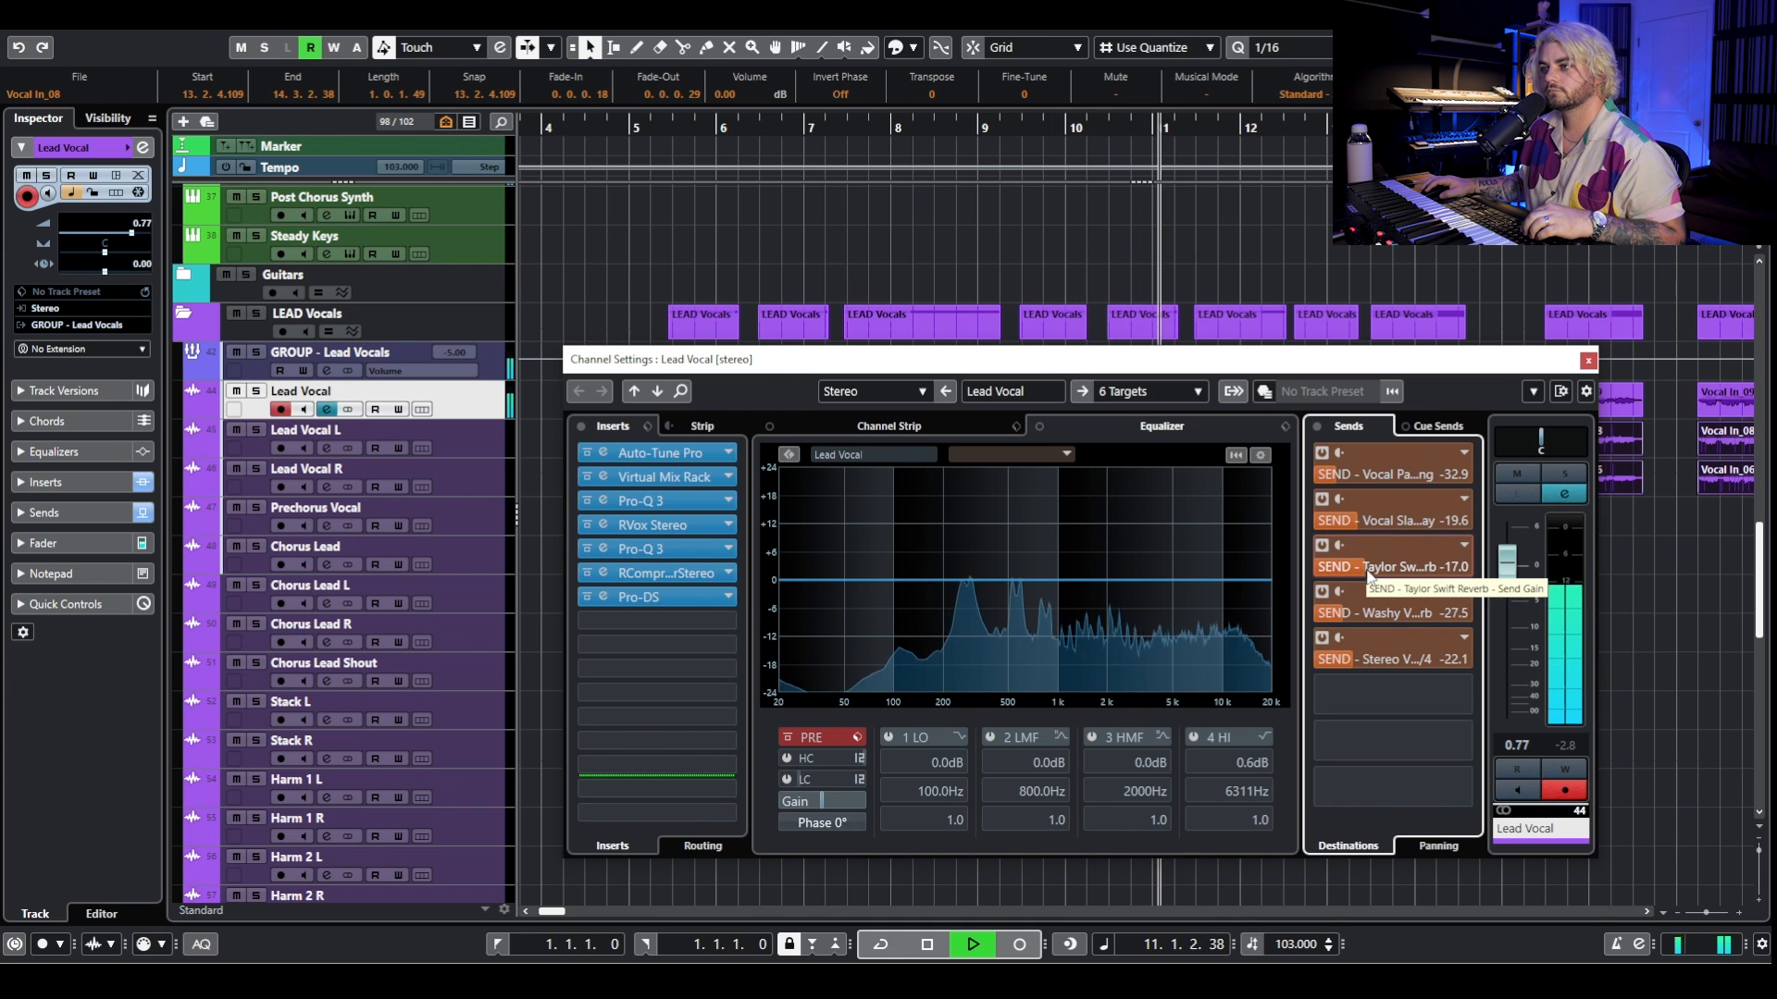
pyautogui.press('space')
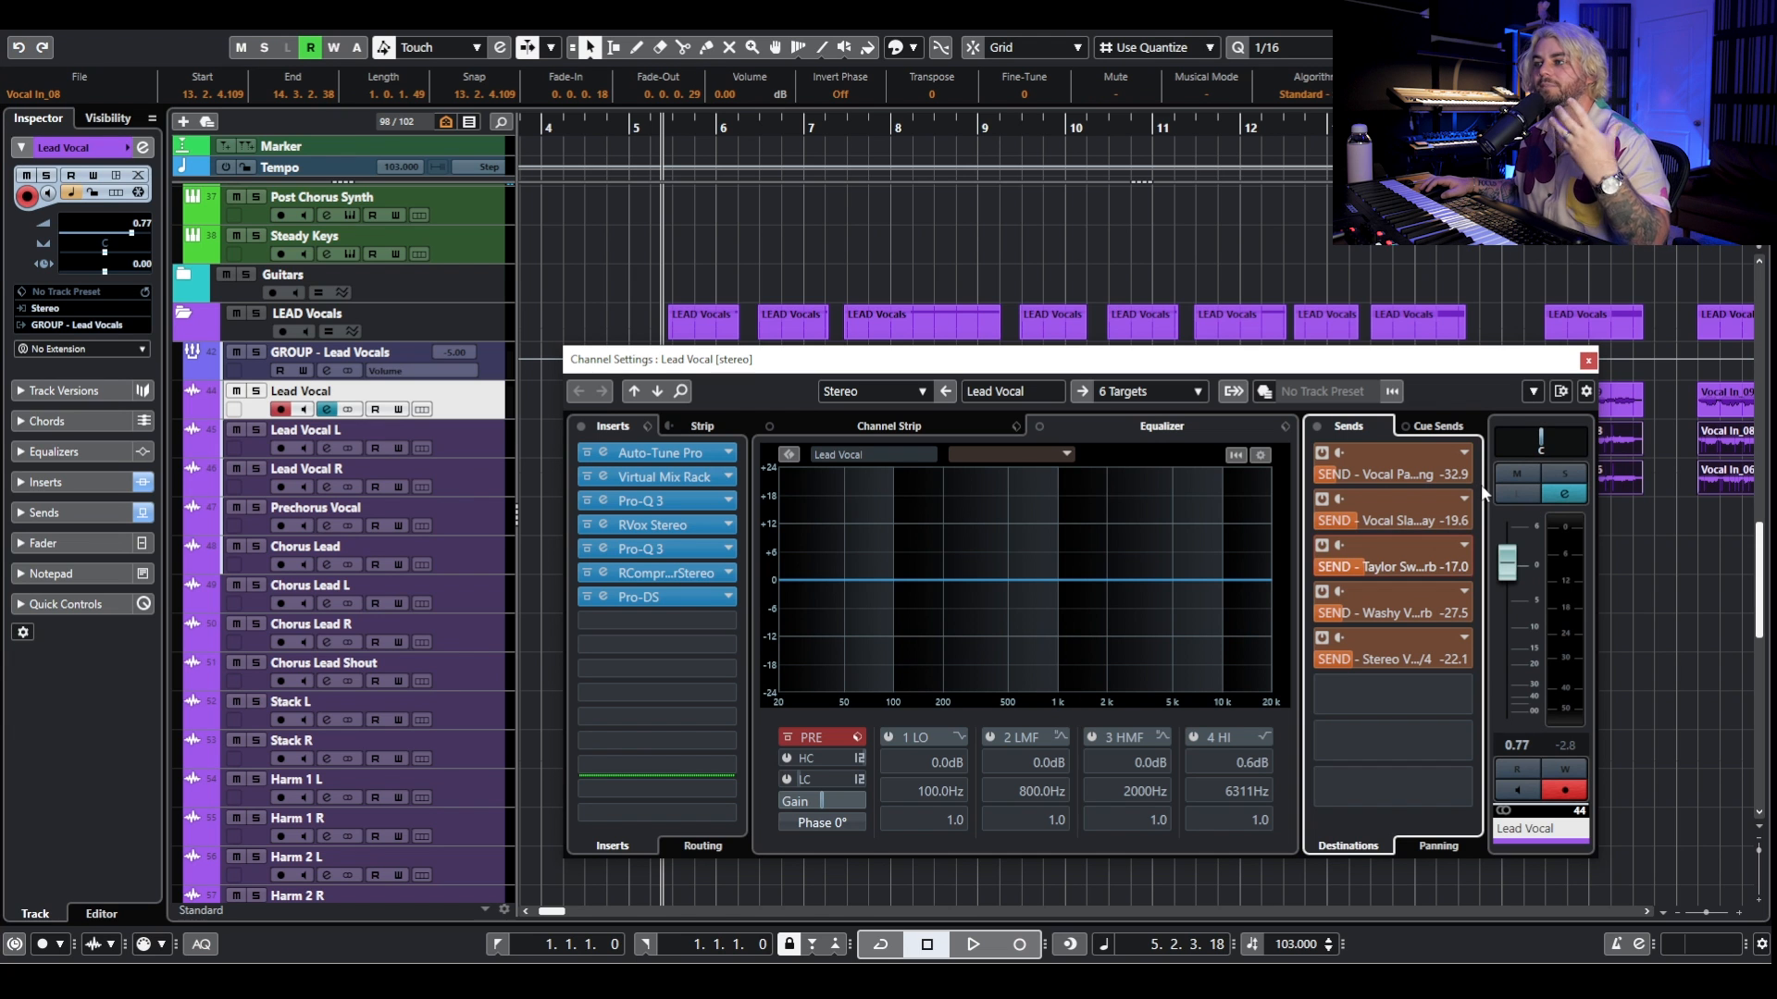
pyautogui.click(1589, 361)
# Place the playhead at bar 13, where the Lead Vocal L and R doubles enter, and solo the lead vocal group.
pyautogui.press('g')
pyautogui.press('g')
pyautogui.press('g')
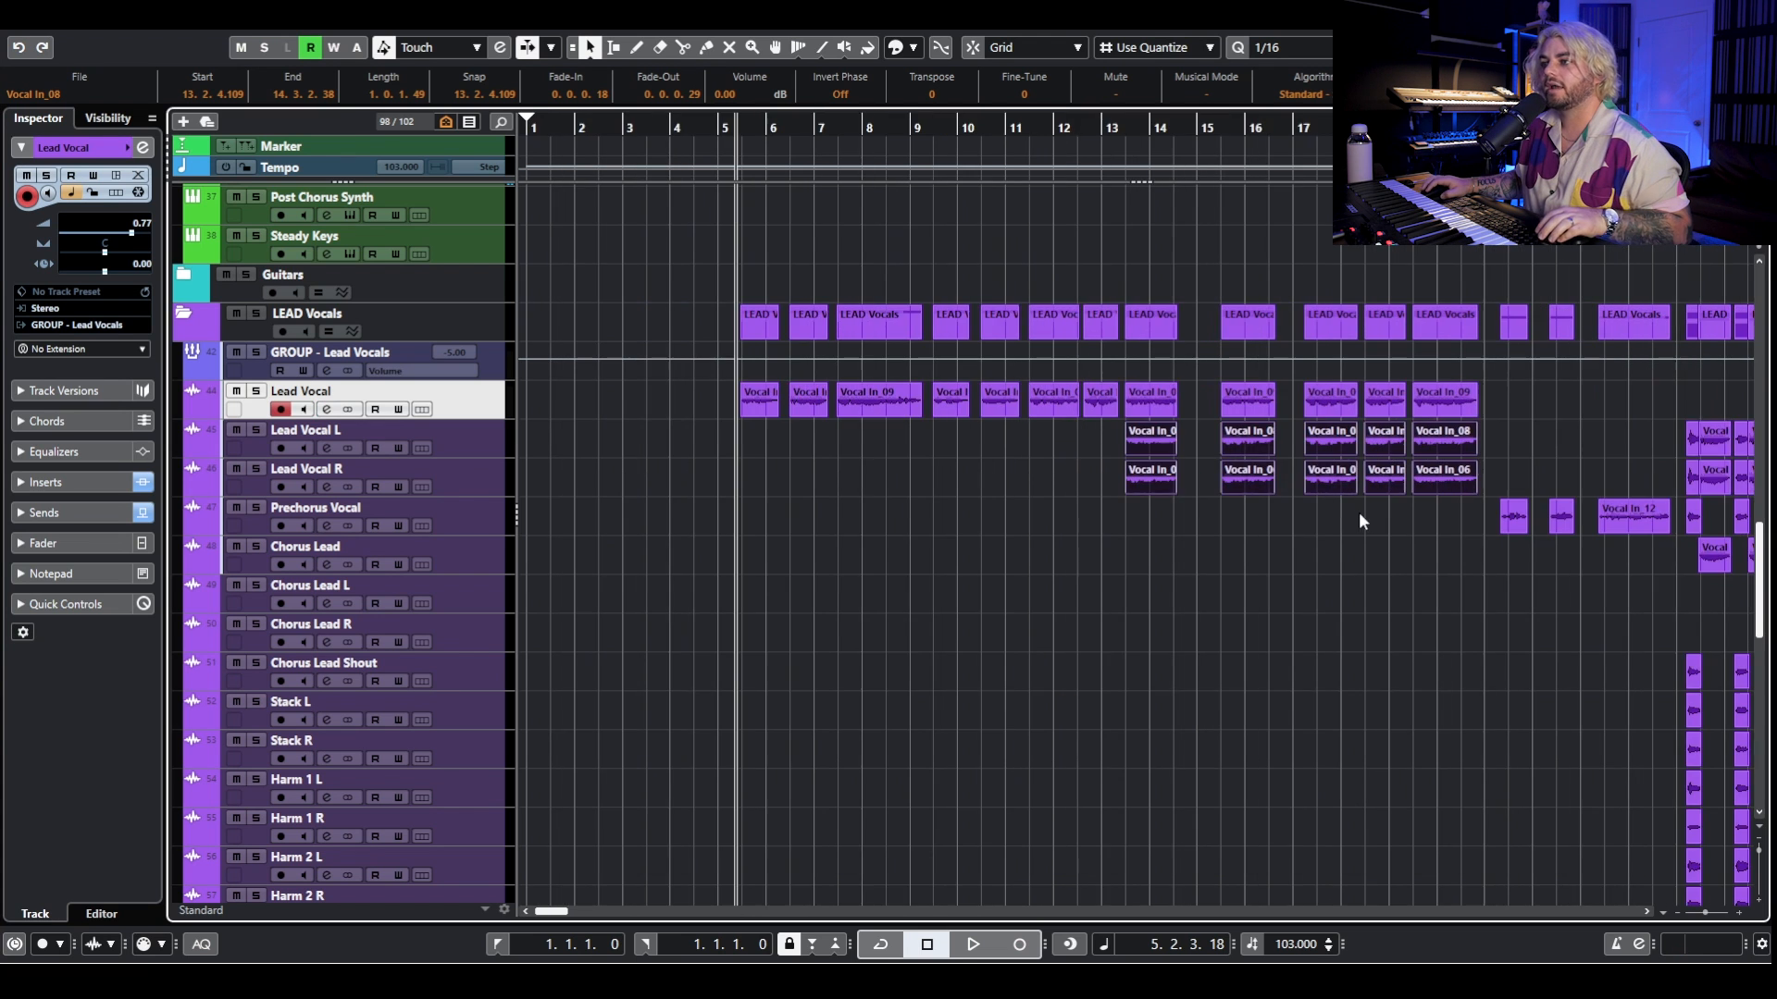
pyautogui.click(1130, 128)
pyautogui.press('g')
pyautogui.click(256, 430)
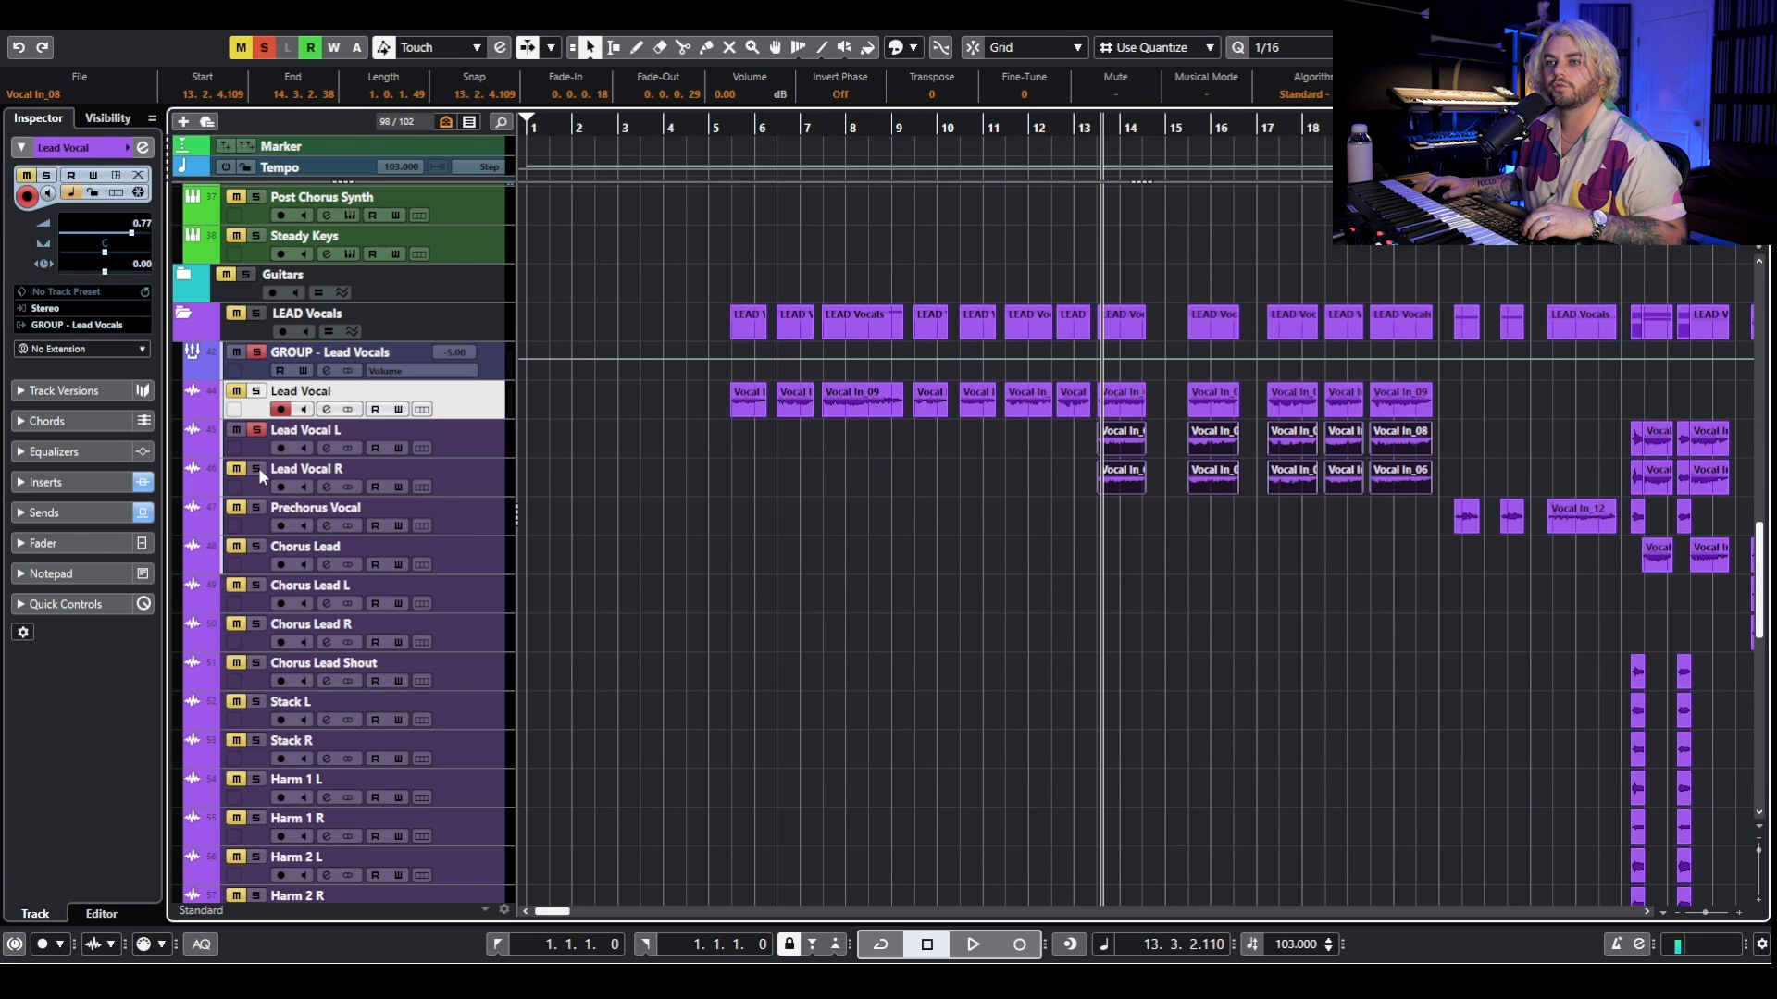
pyautogui.click(256, 352)
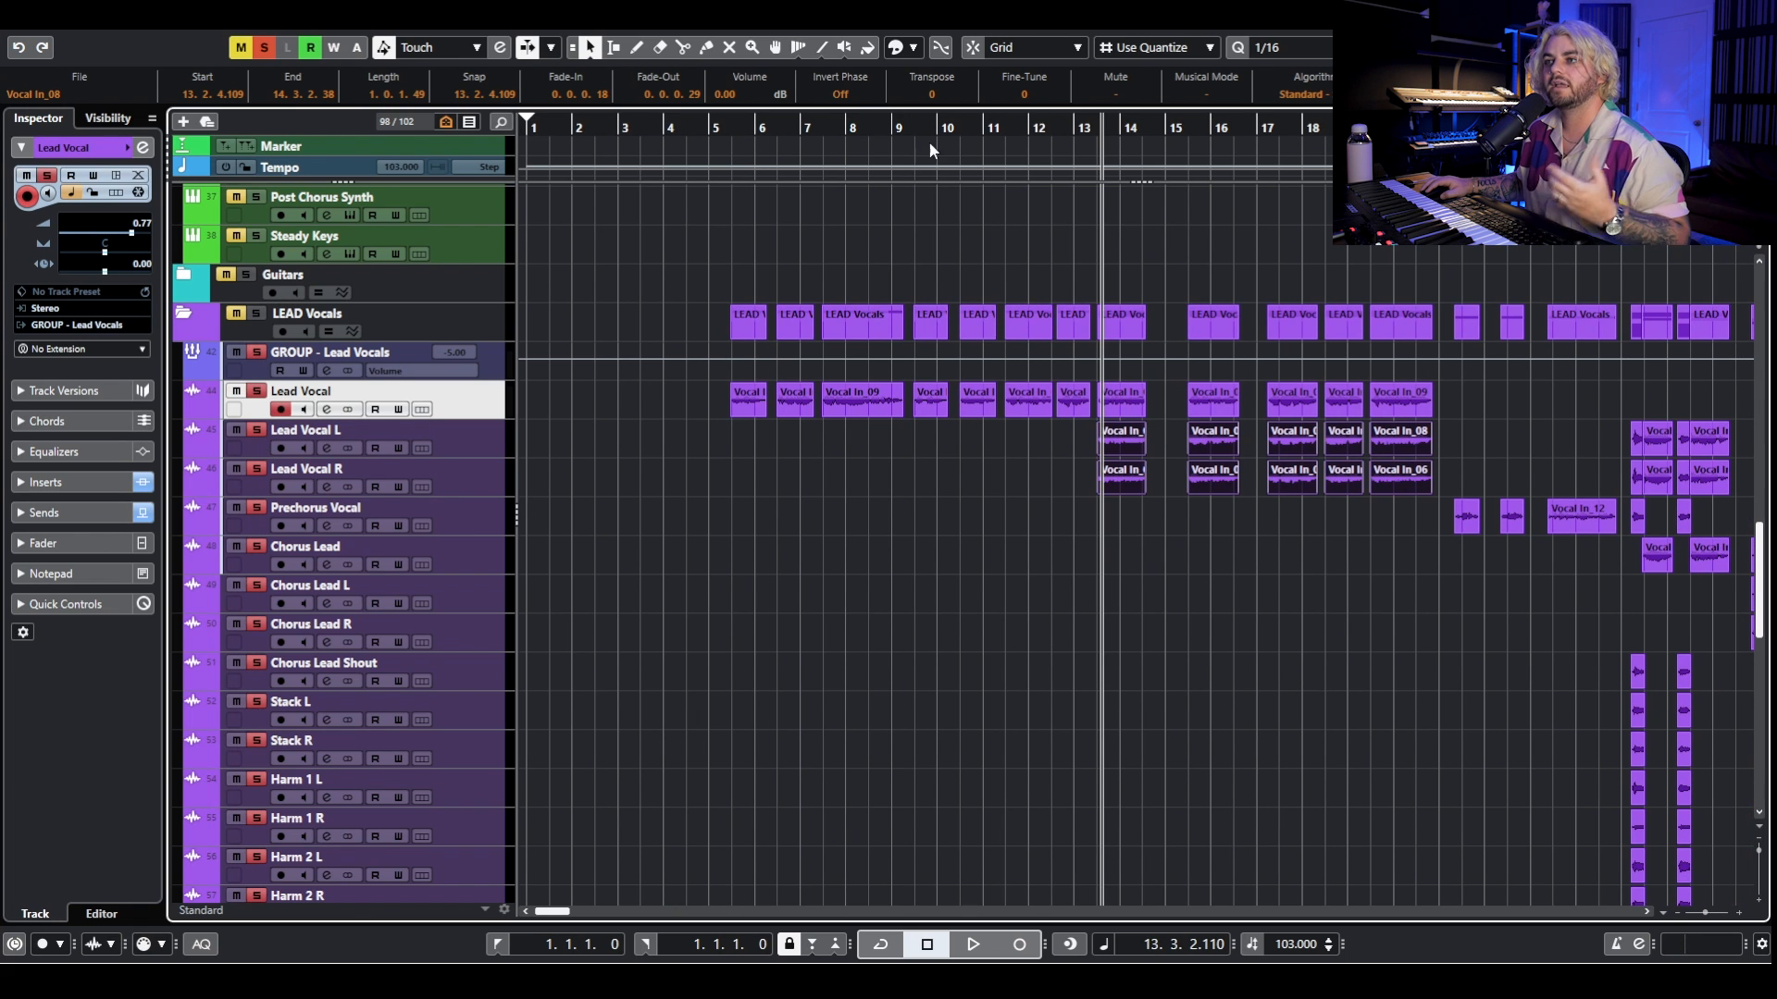
# Play the soloed lead vocals from bar 13, and reduce the solo to the Lead Vocal L and R doubles.
pyautogui.click(738, 129)
pyautogui.press('h')
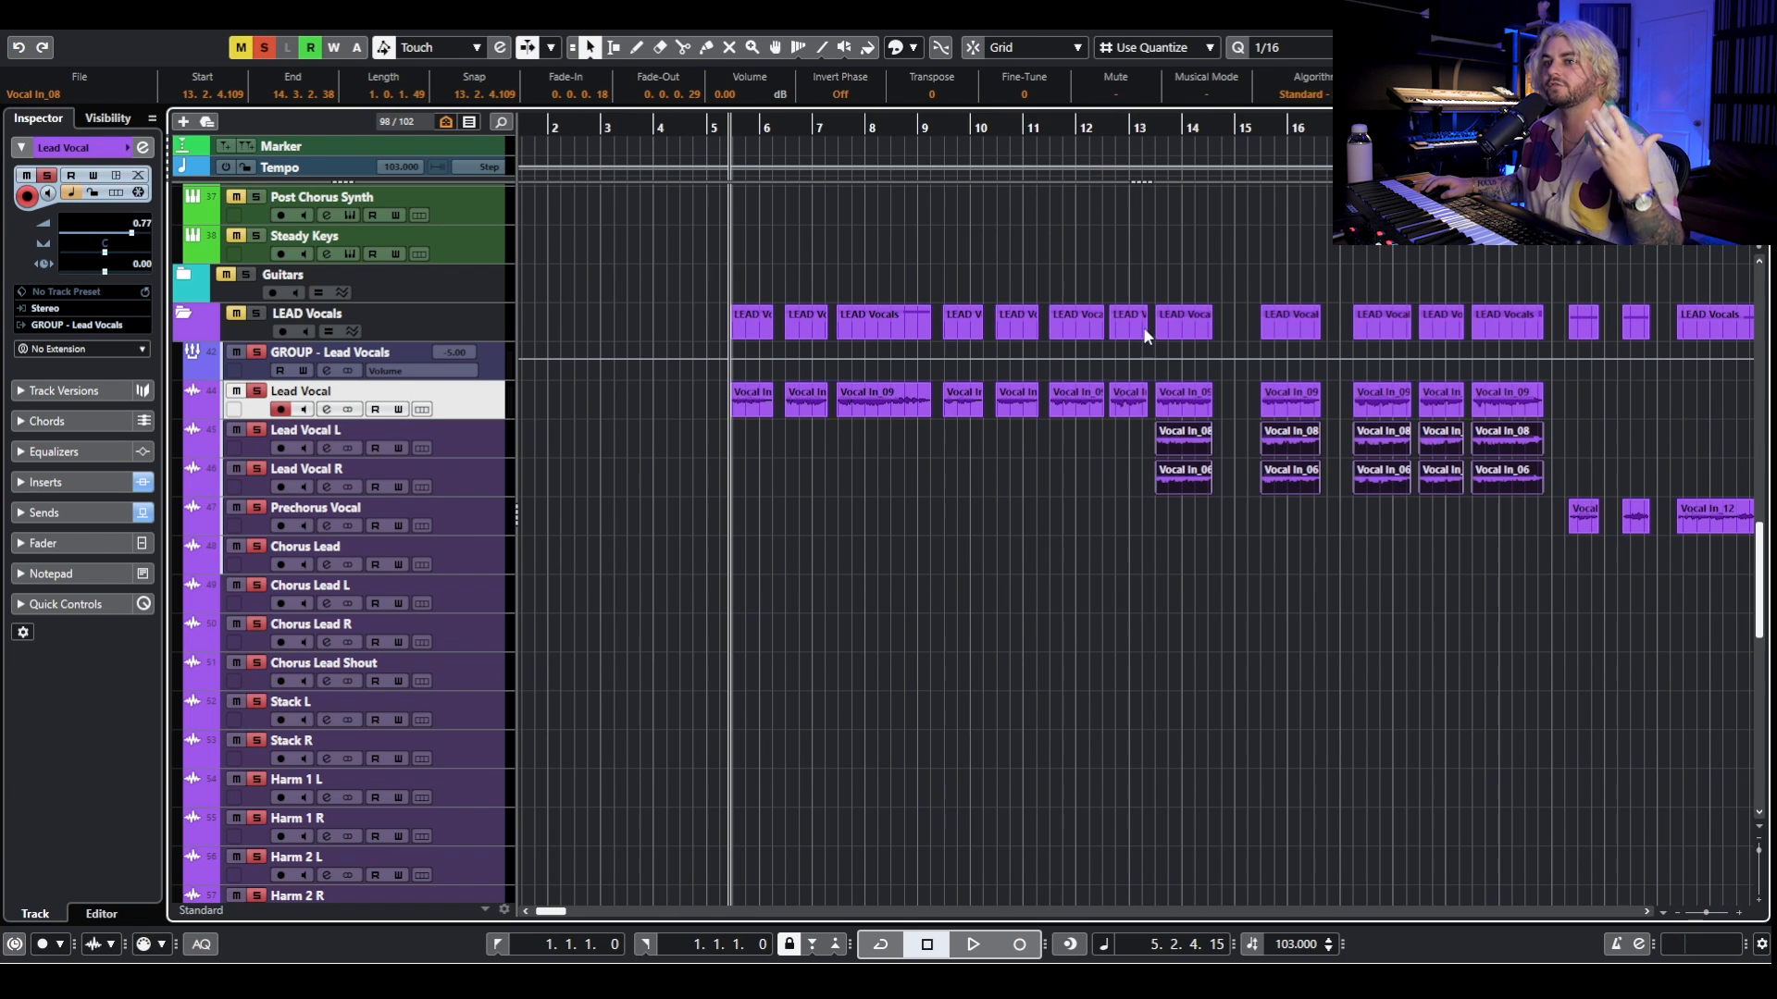
pyautogui.click(1143, 127)
pyautogui.press('h')
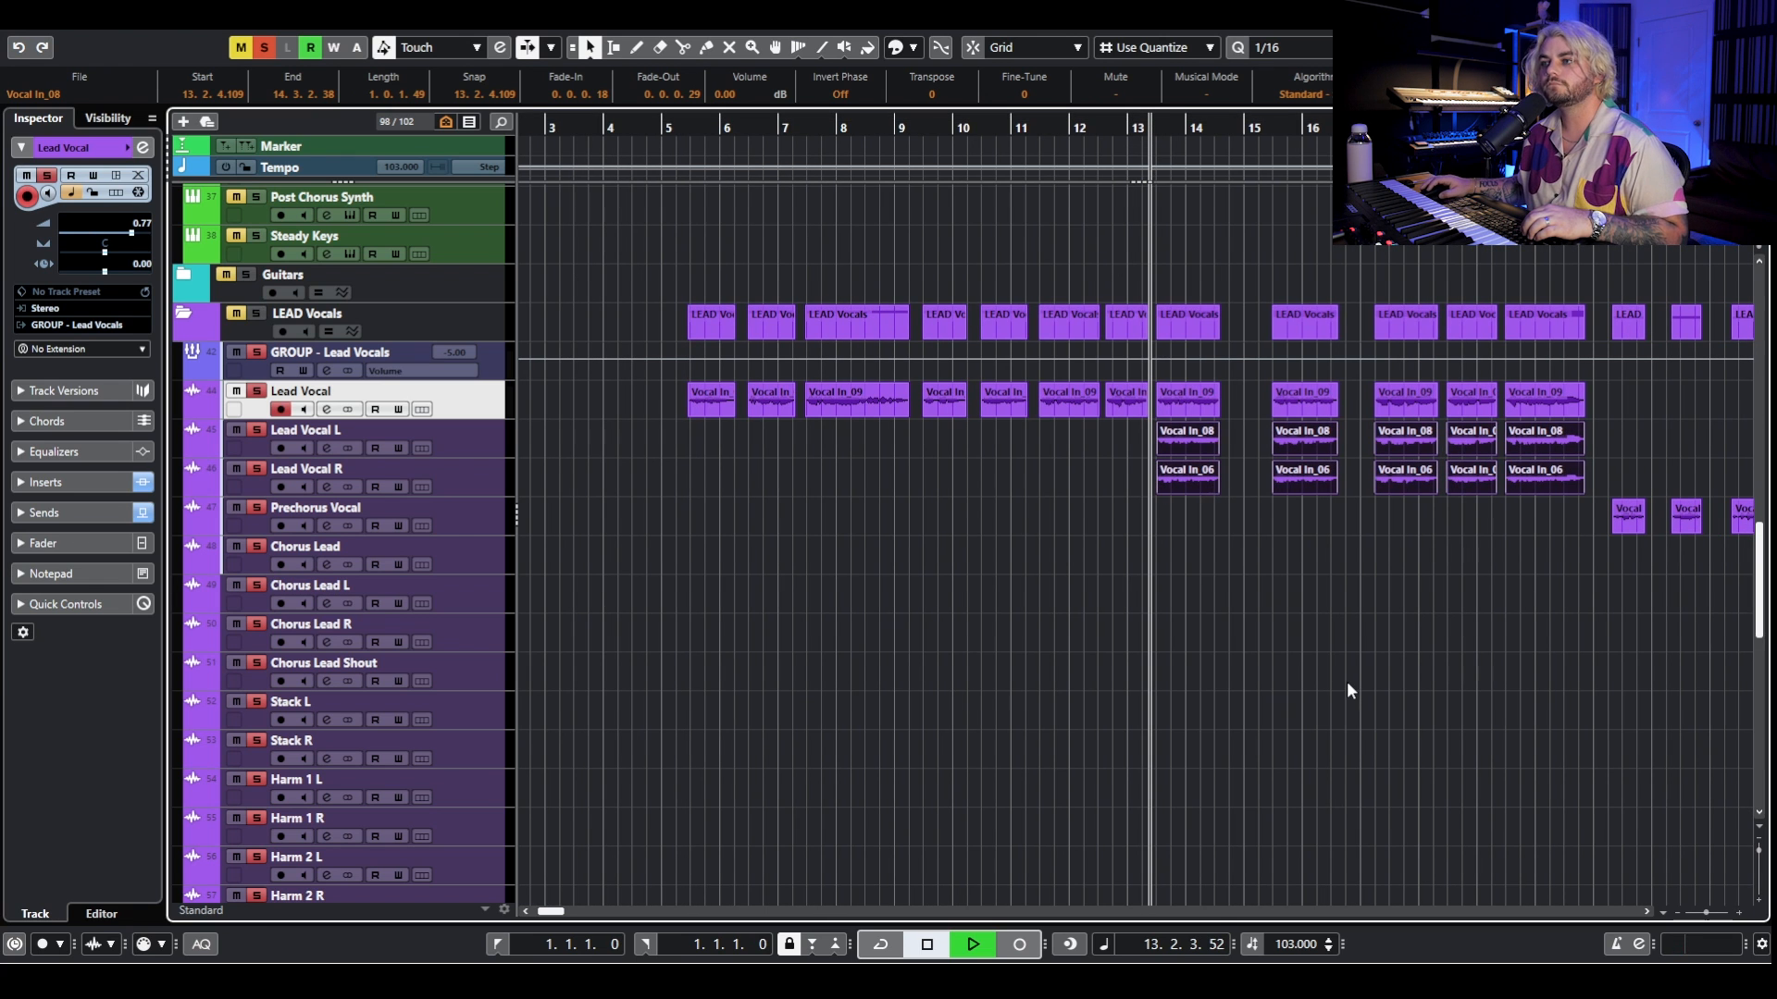
pyautogui.press('space')
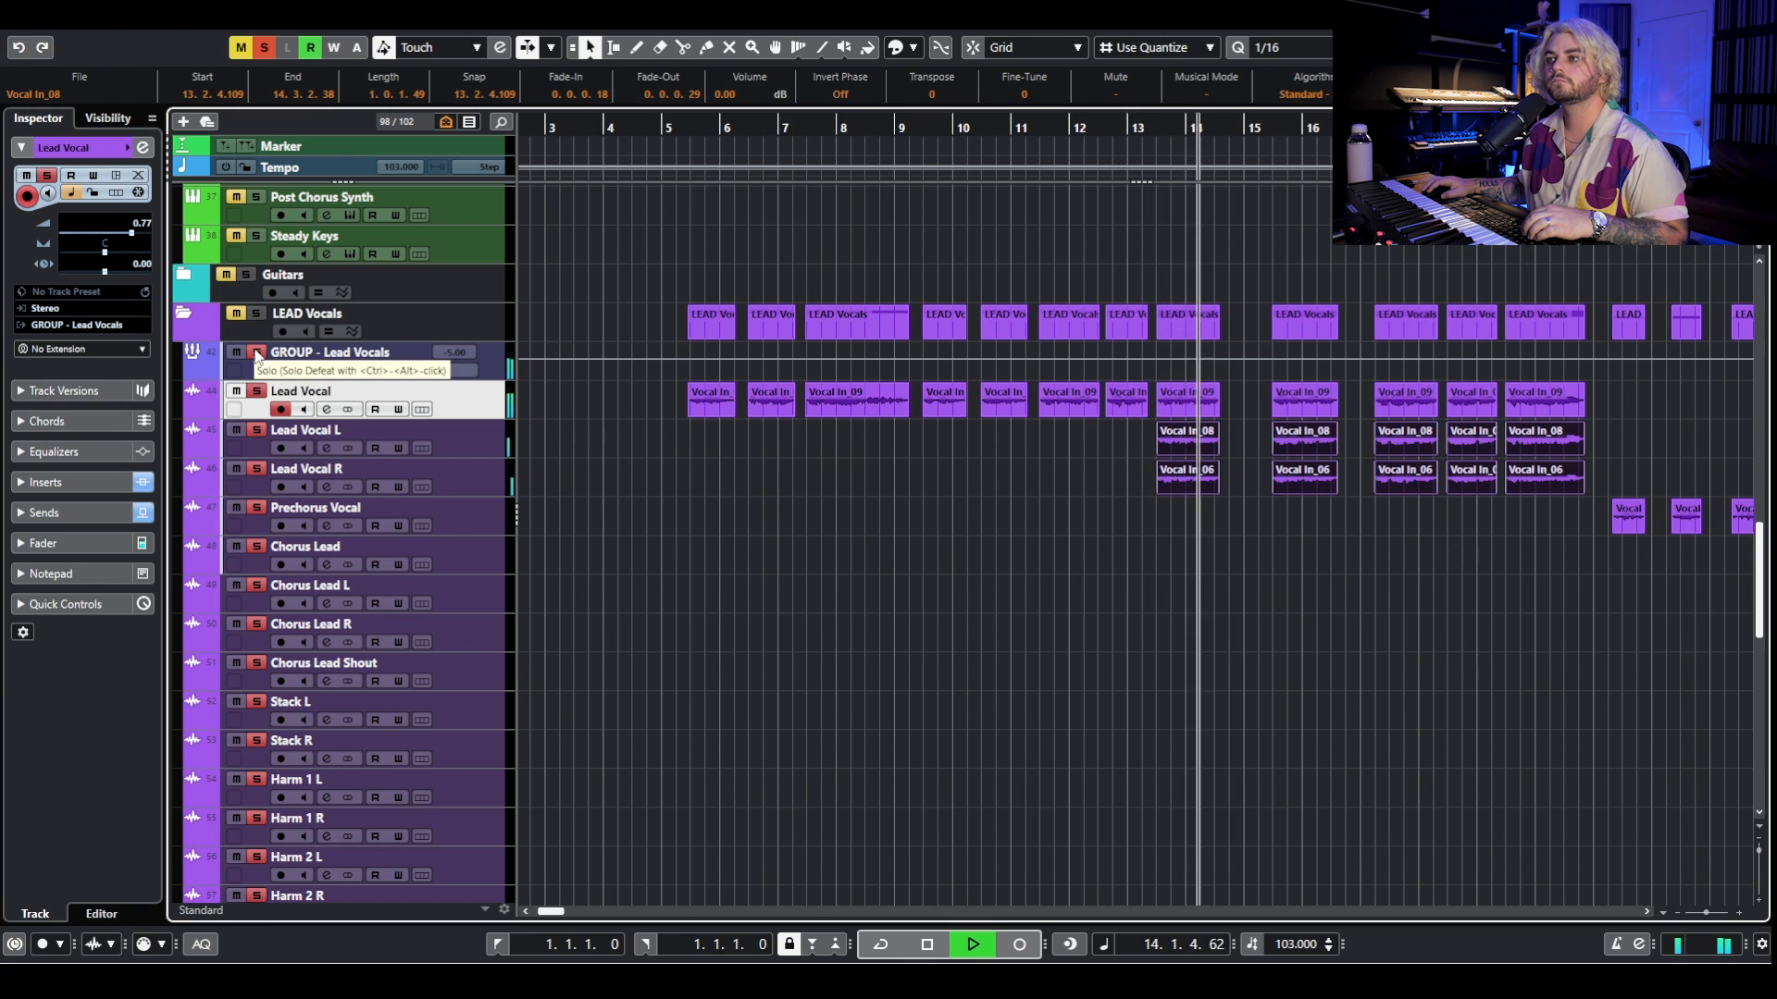
pyautogui.press('space')
pyautogui.click(257, 354)
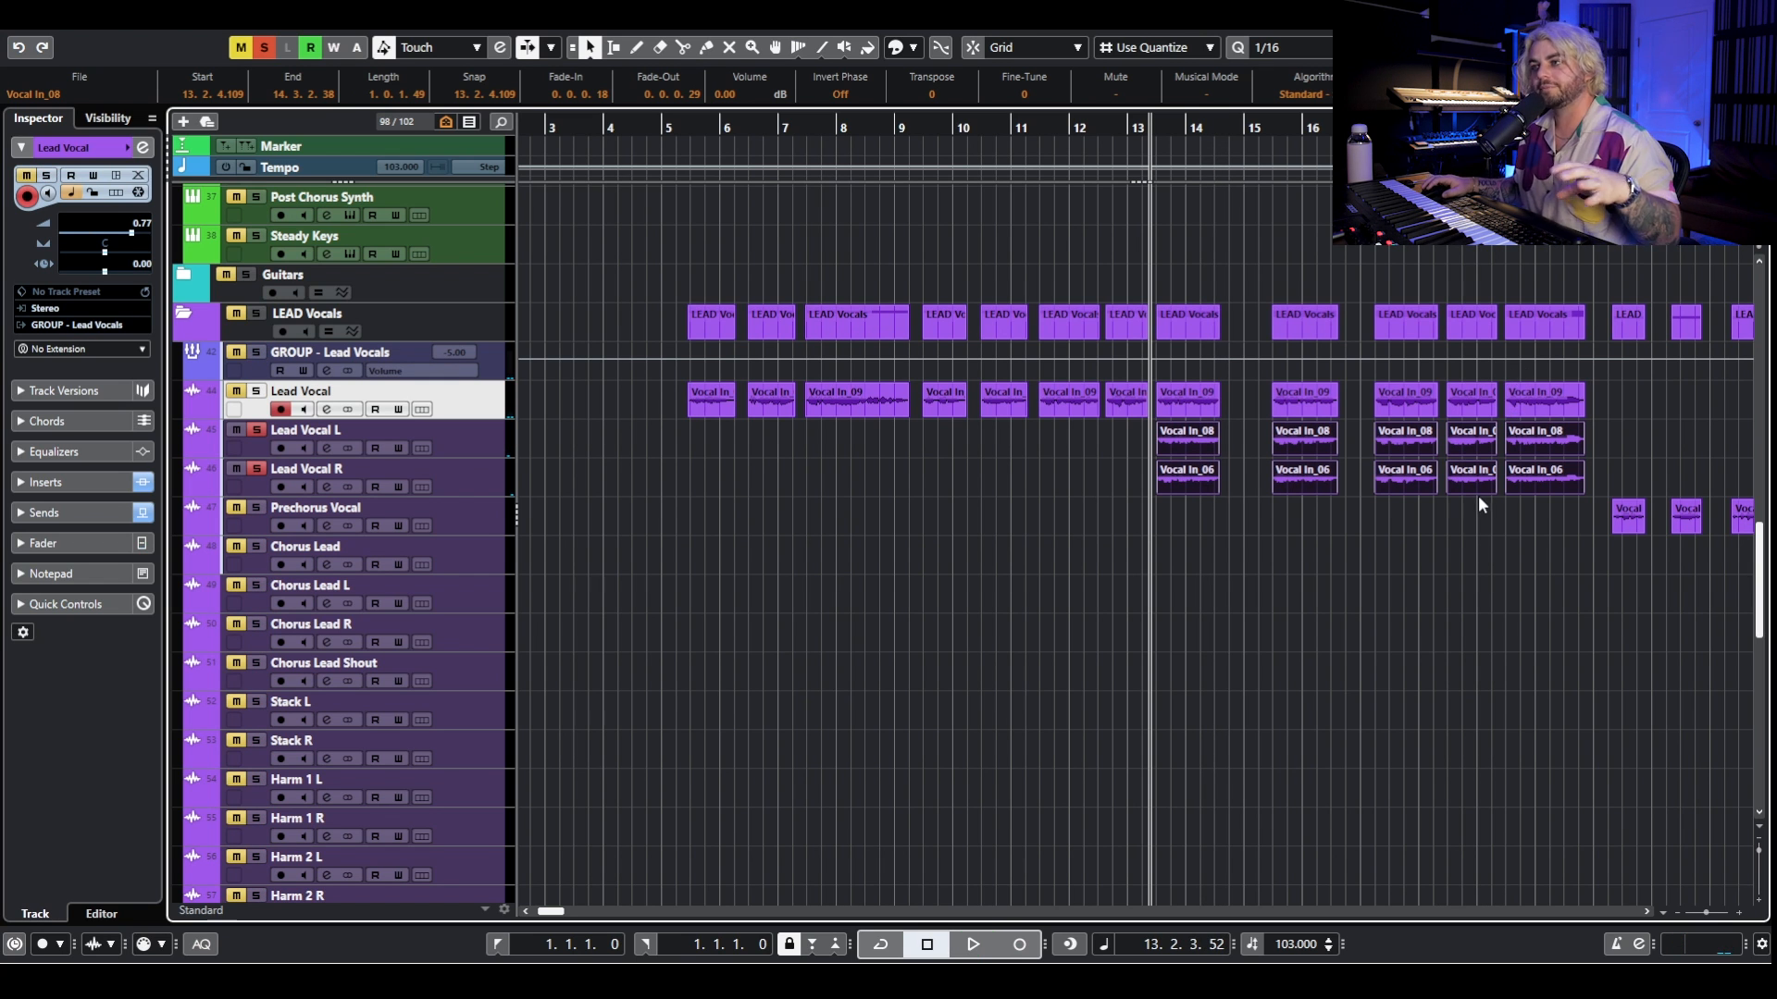
# Place the playhead in bar 12, start playback, and clear the solos to hear the full mix.
pyautogui.scroll(5, 1478, 496)
pyautogui.click(1096, 121)
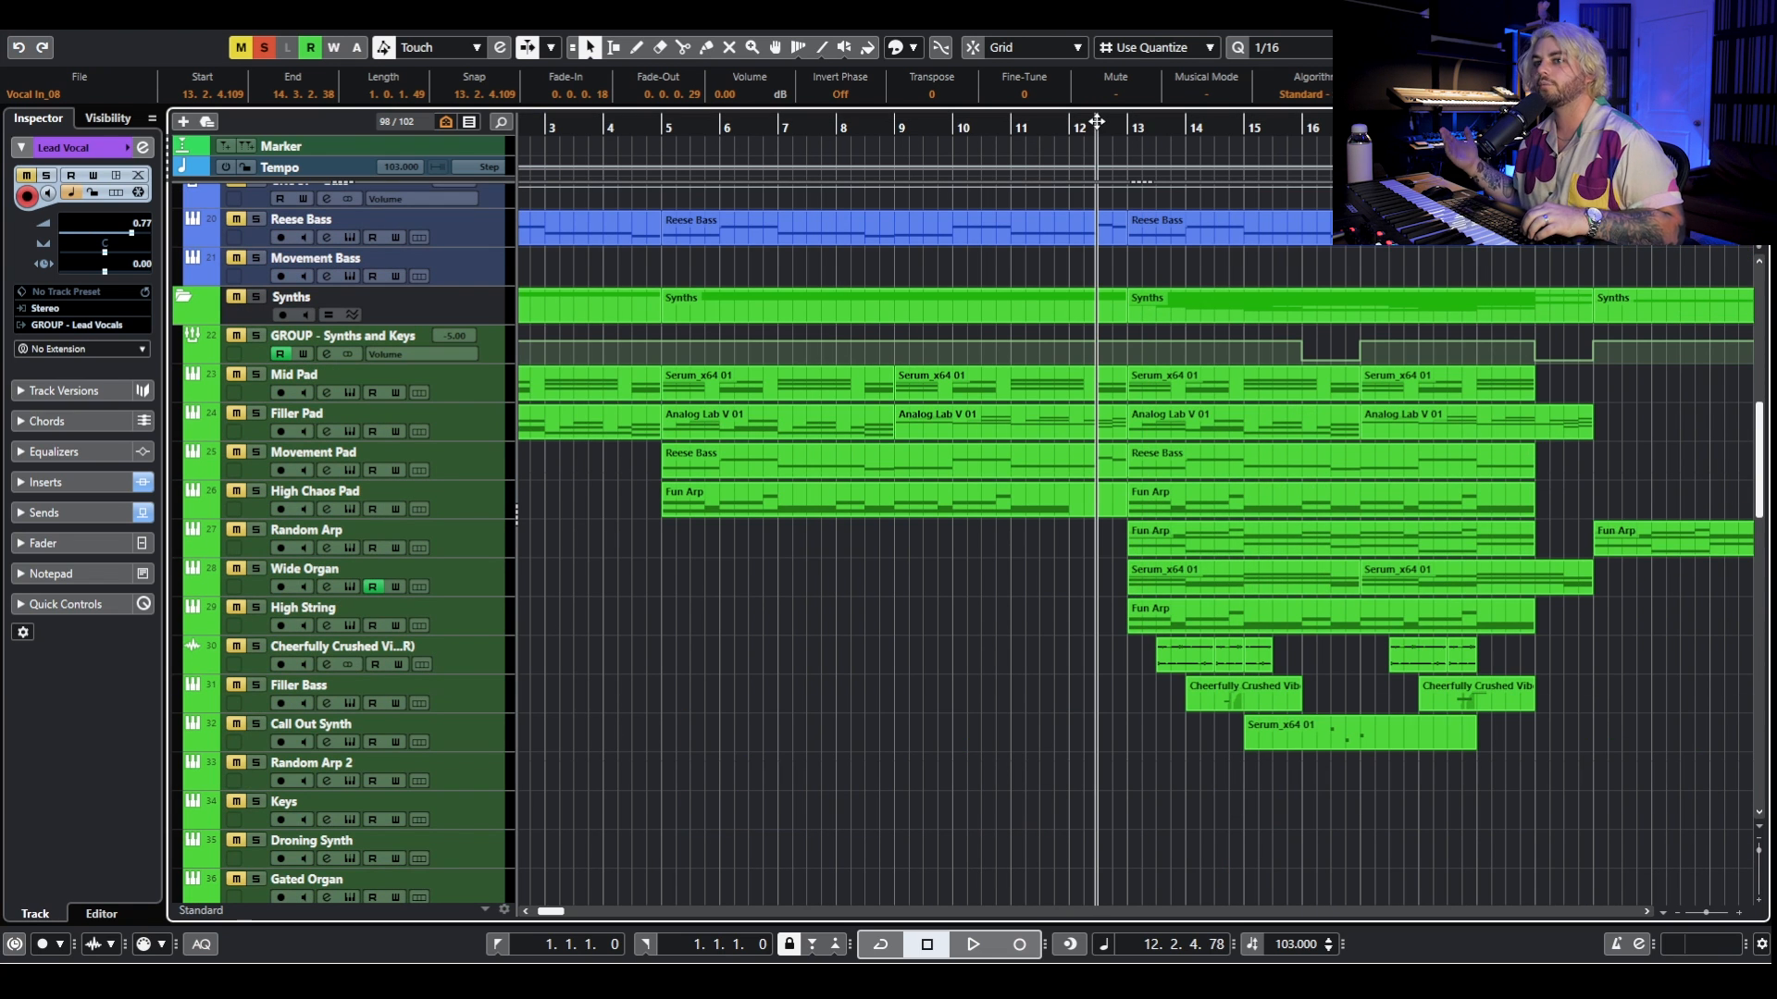
pyautogui.press('space')
pyautogui.press('s')
# Delete the volume automation points forming the dip between bars 16 and 17 on the Synths and Keys group.
pyautogui.click(1302, 359)
pyautogui.press('Delete')
pyautogui.click(1360, 361)
pyautogui.press('Delete')
pyautogui.press('Delete')
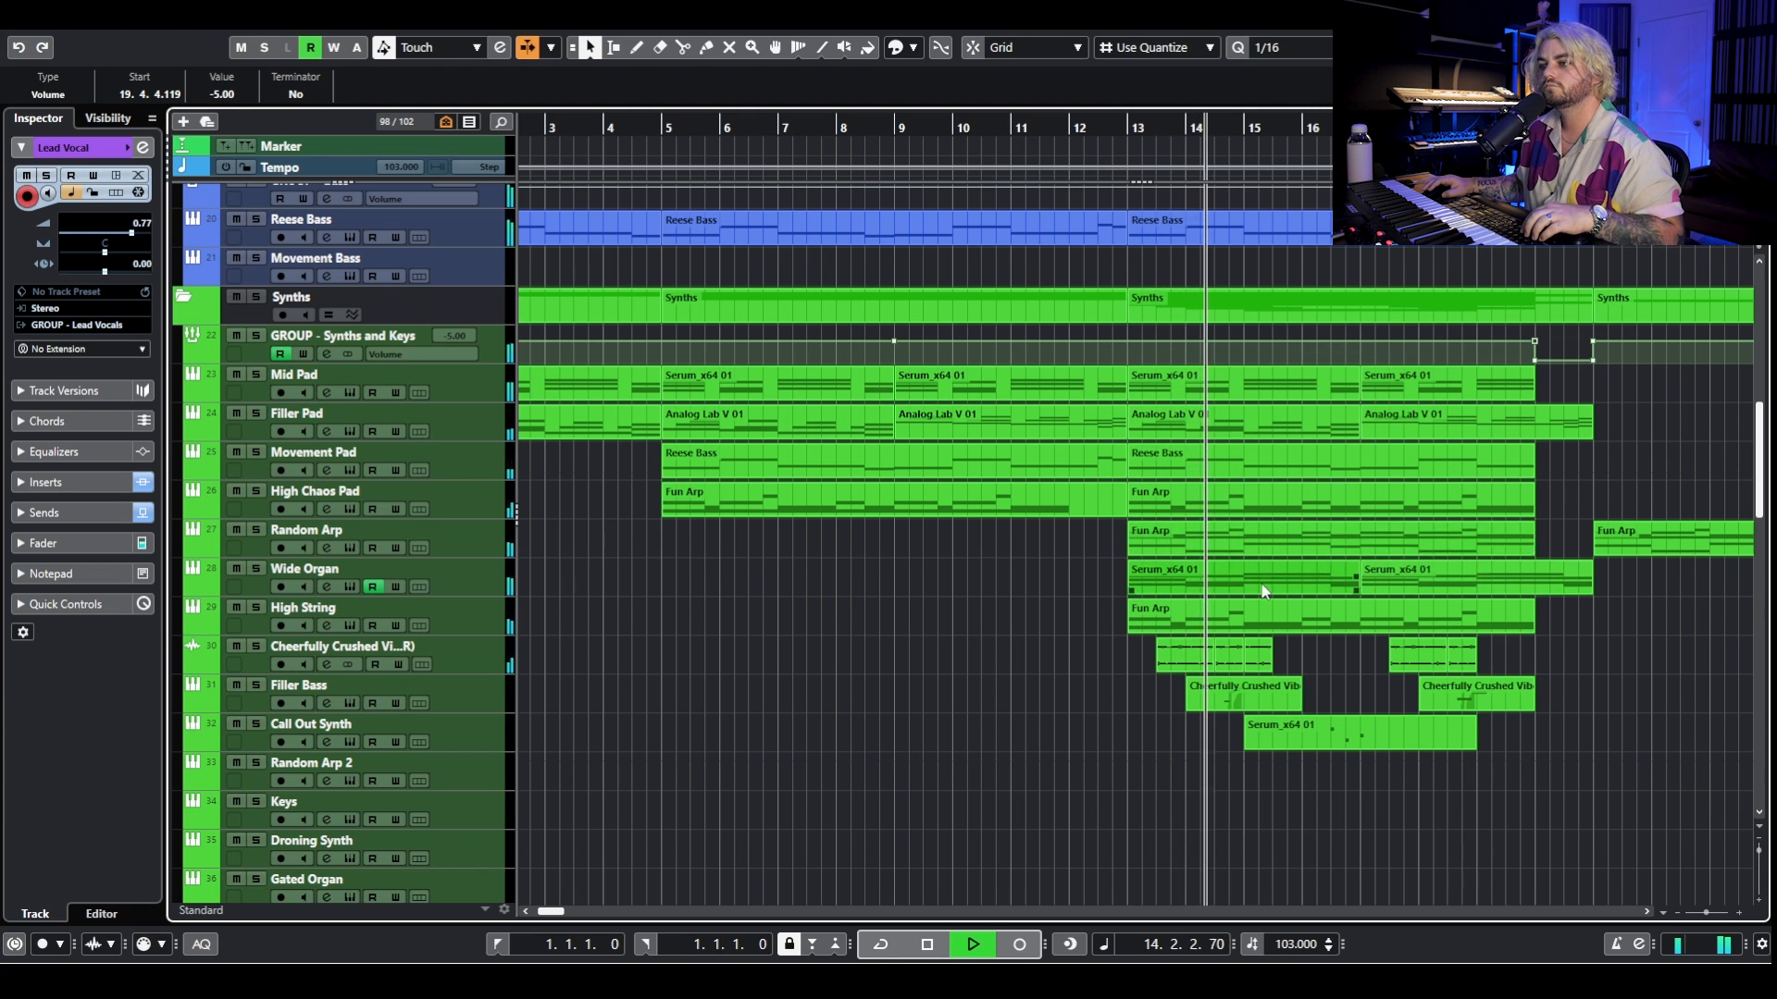
# Listen to the full mix through bar 18 while reviewing the synth and lead vocal tracks, and stop playback.
pyautogui.scroll(-3, 1308, 491)
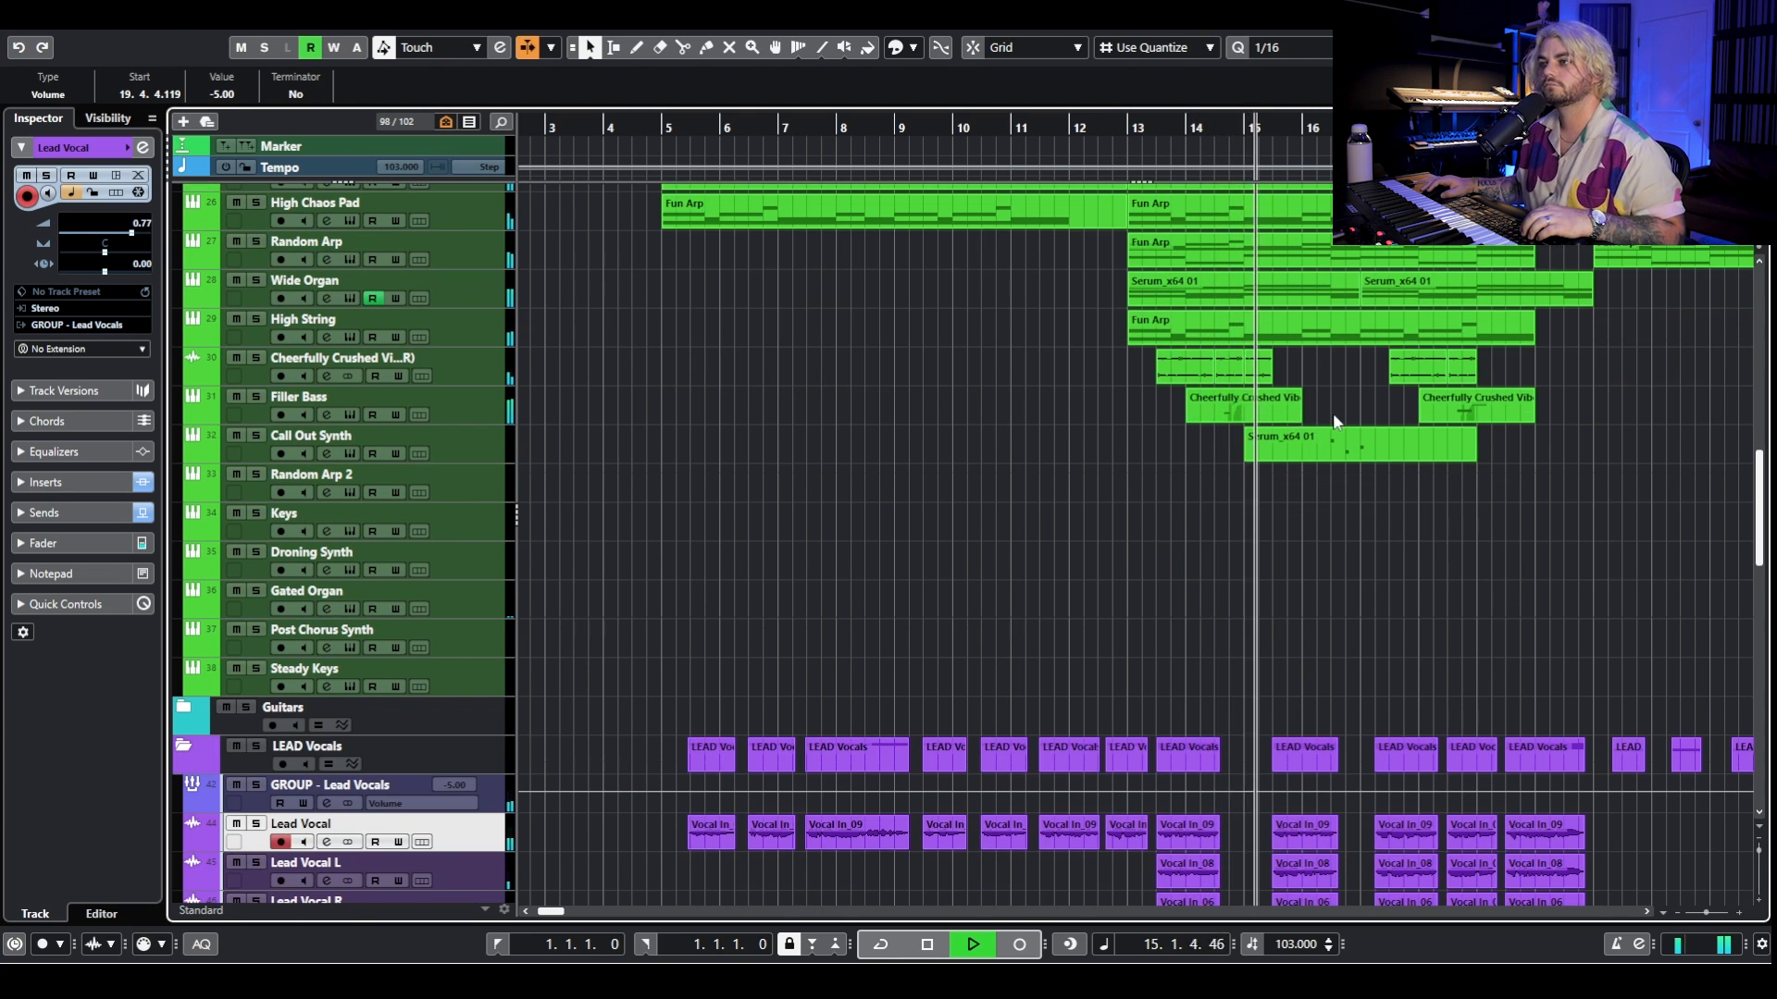
pyautogui.scroll(-3, 1336, 402)
pyautogui.scroll(3, 1295, 371)
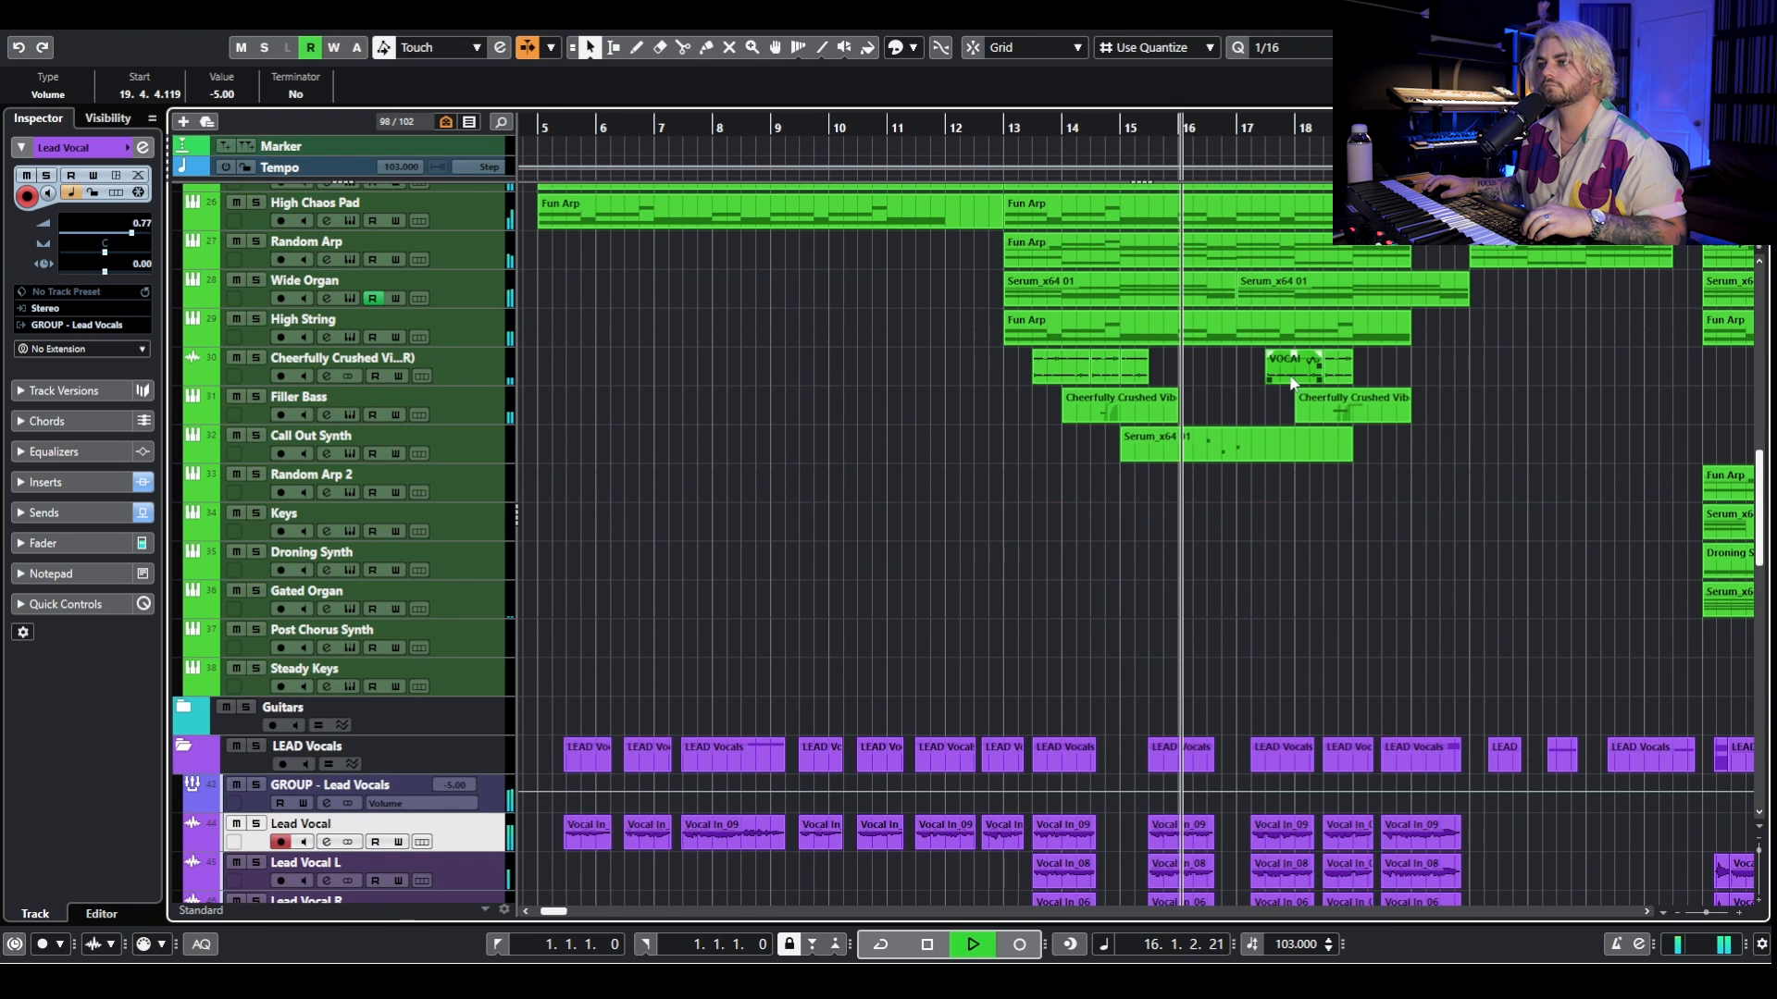
pyautogui.scroll(2, 1246, 386)
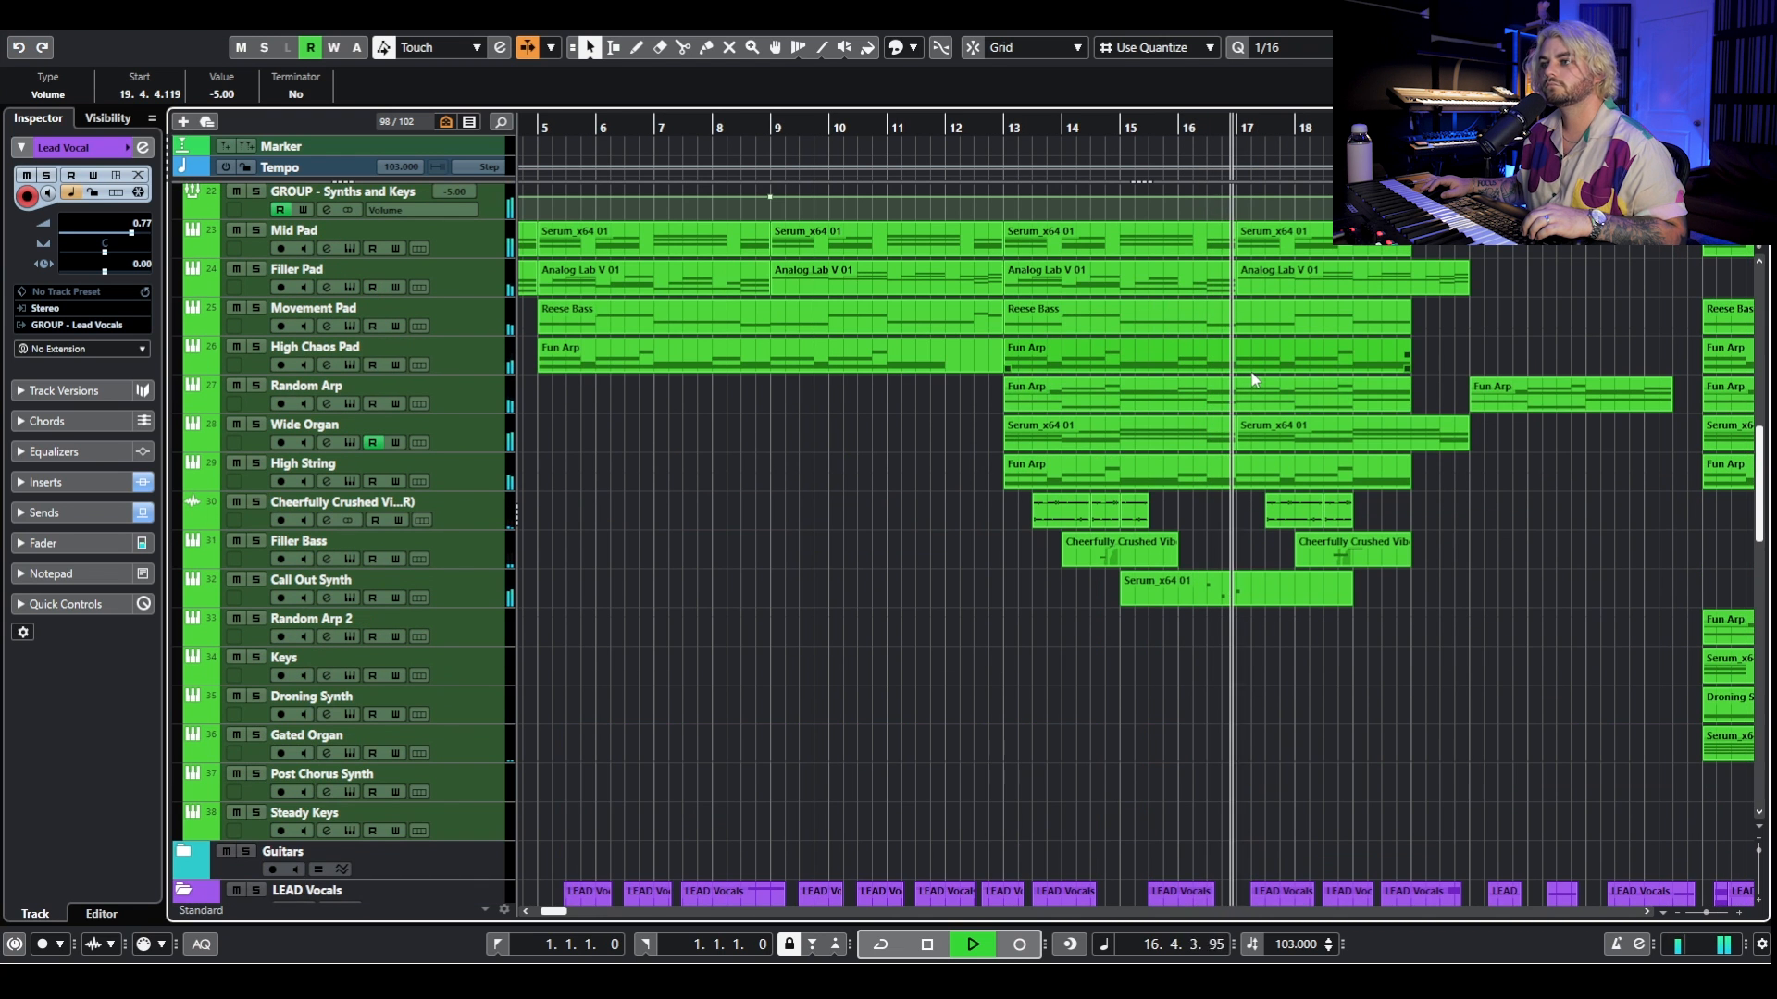
pyautogui.scroll(-3, 1285, 393)
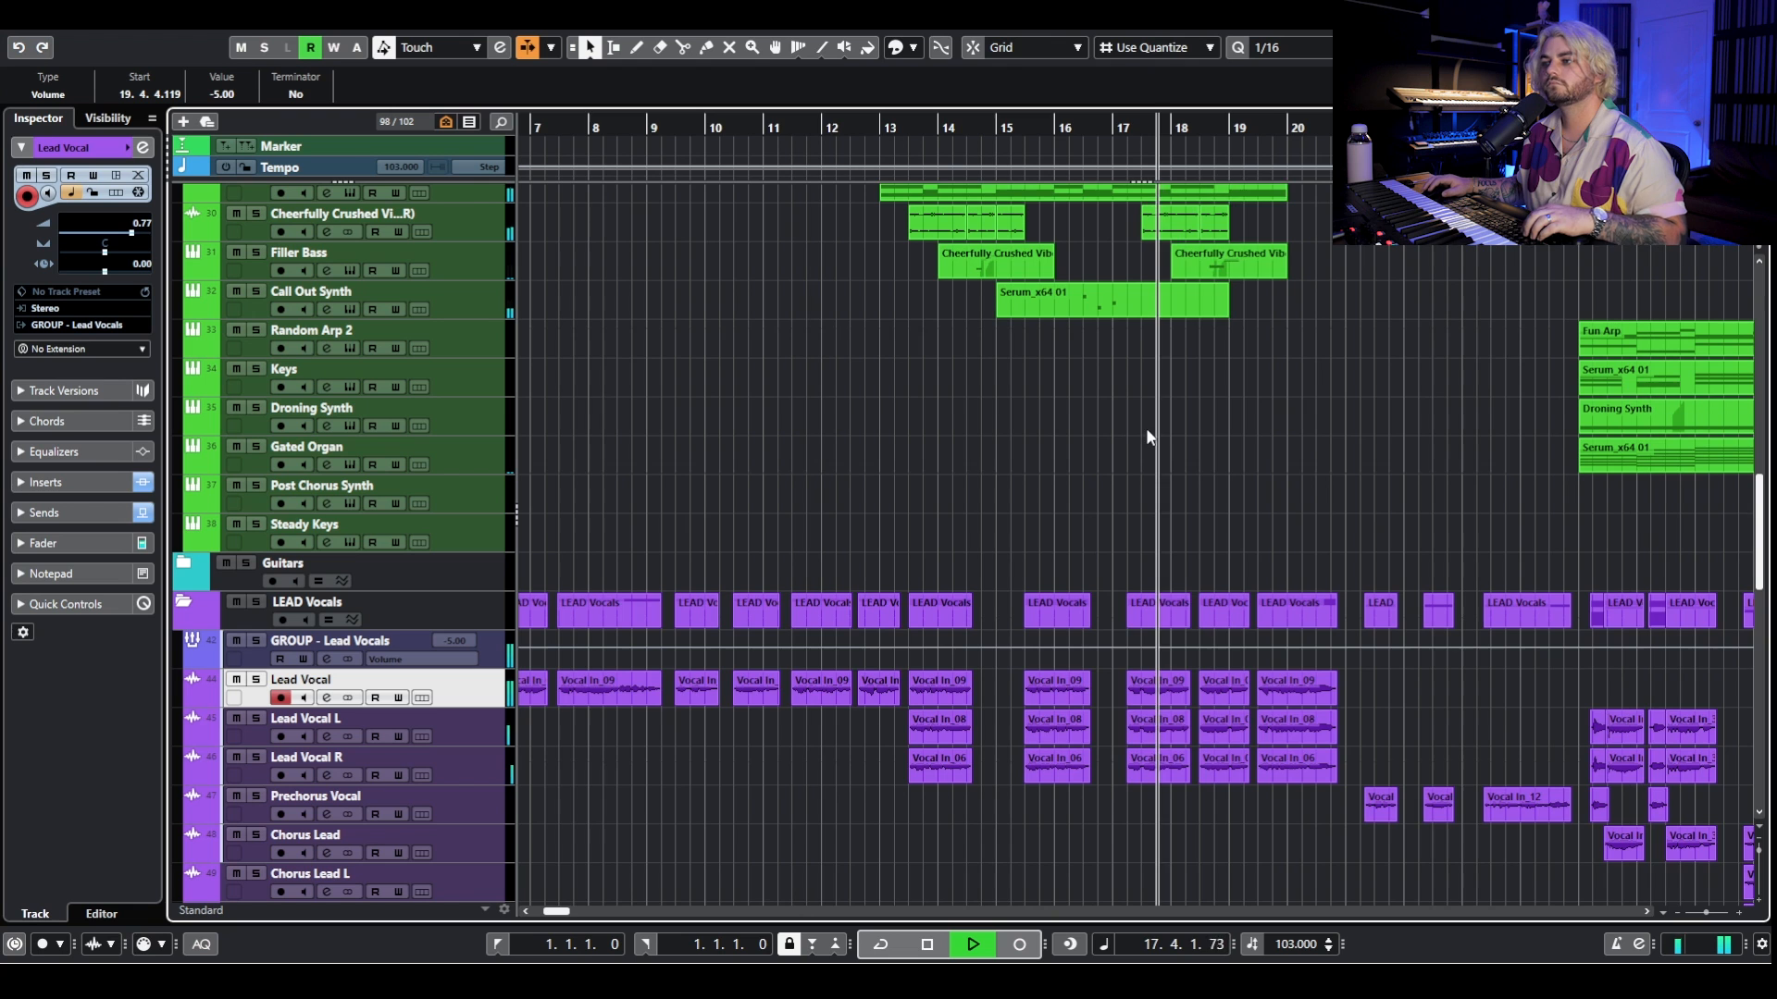
pyautogui.scroll(-3, 1064, 413)
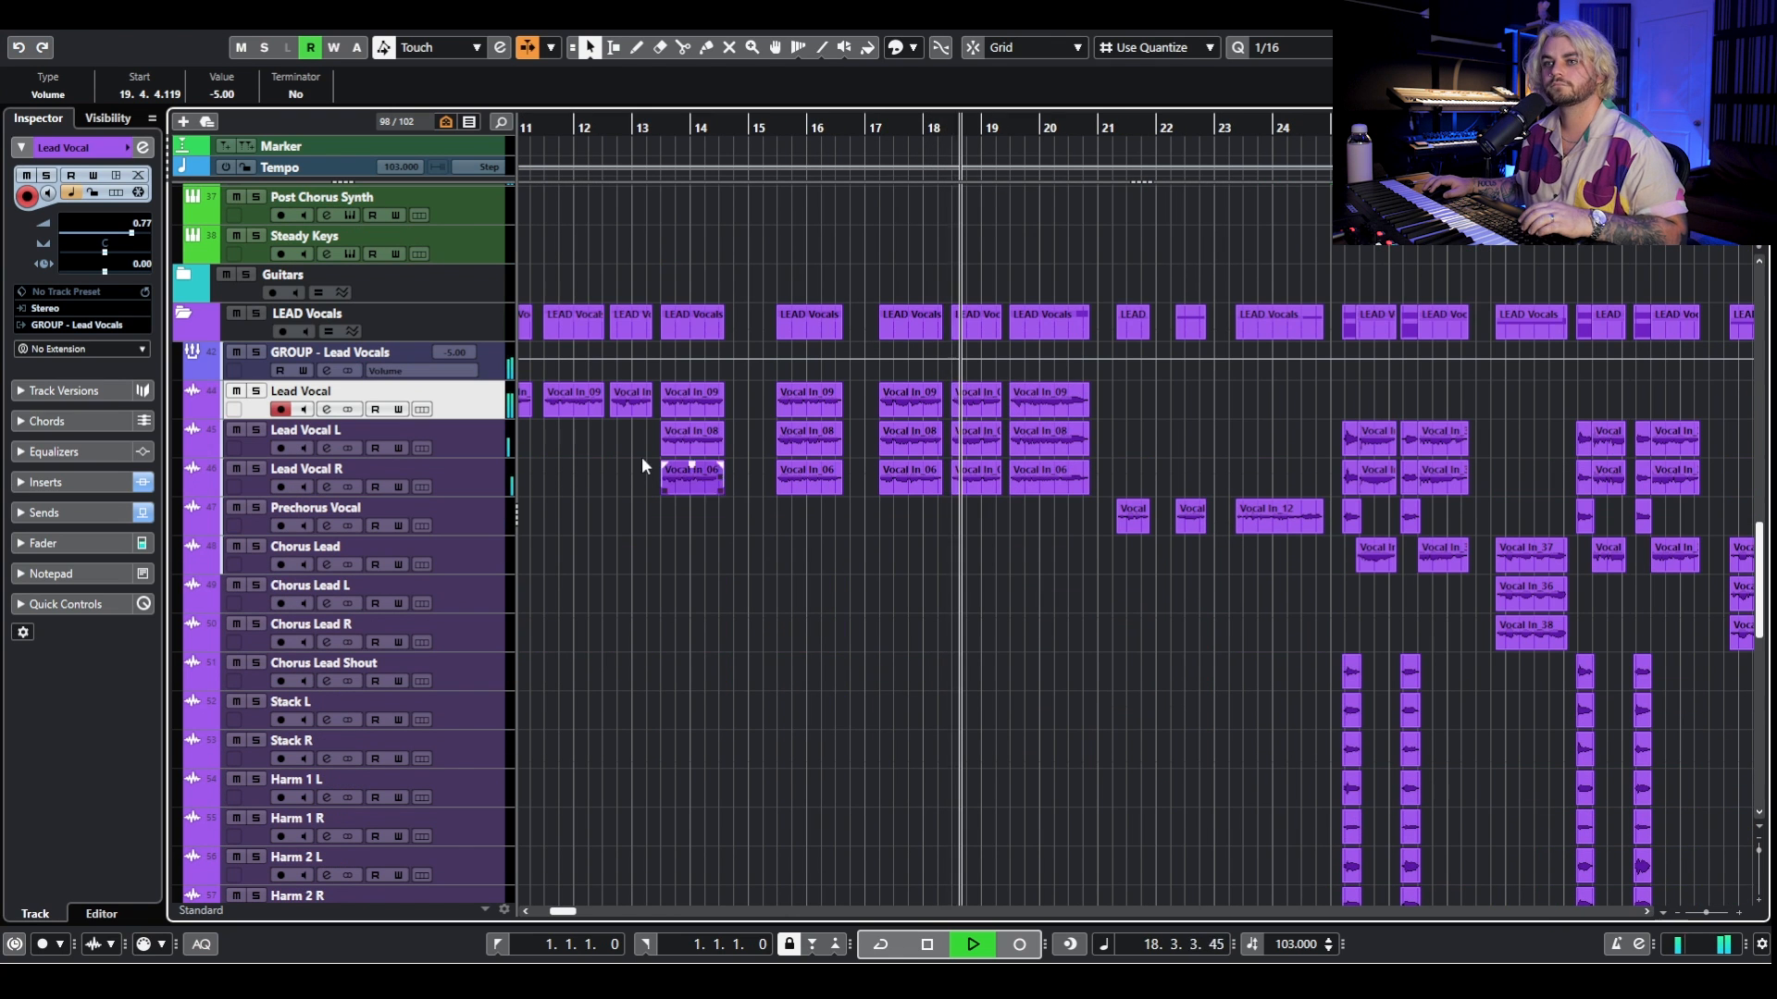
pyautogui.press('space')
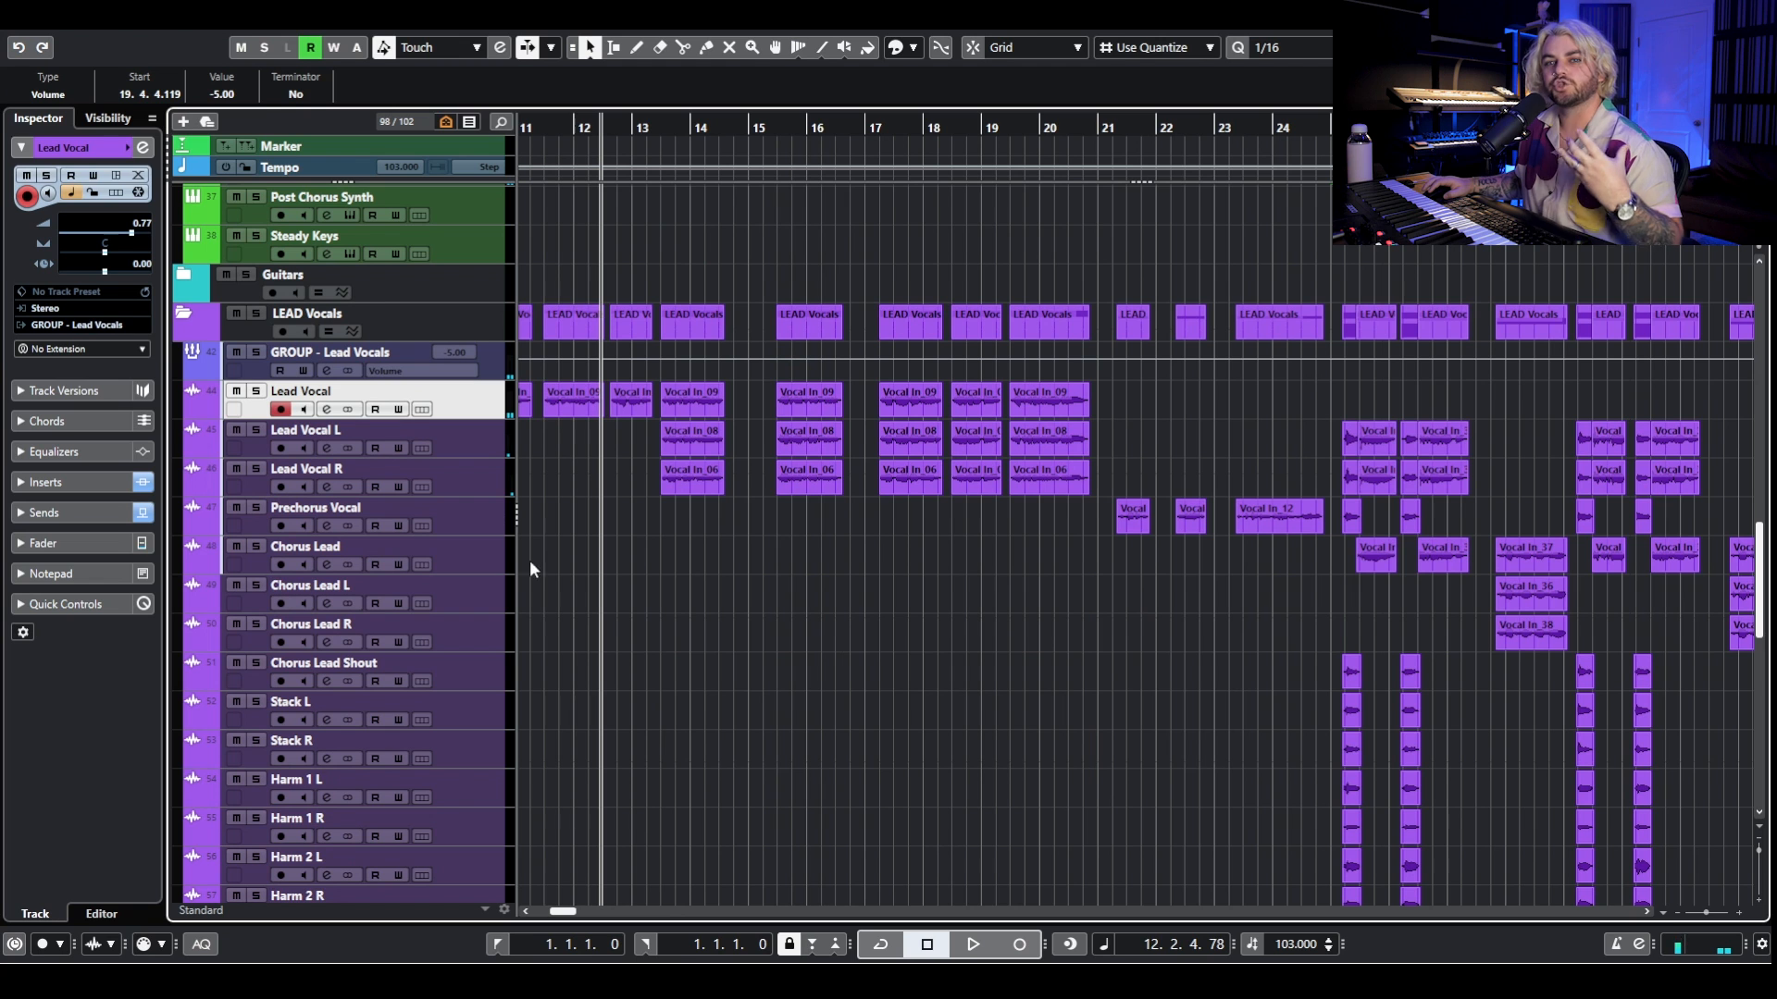
# Place the playhead at bar 21, before the first Prechorus Vocal clip, and open the Prechorus Vocal channel settings.
pyautogui.click(1111, 124)
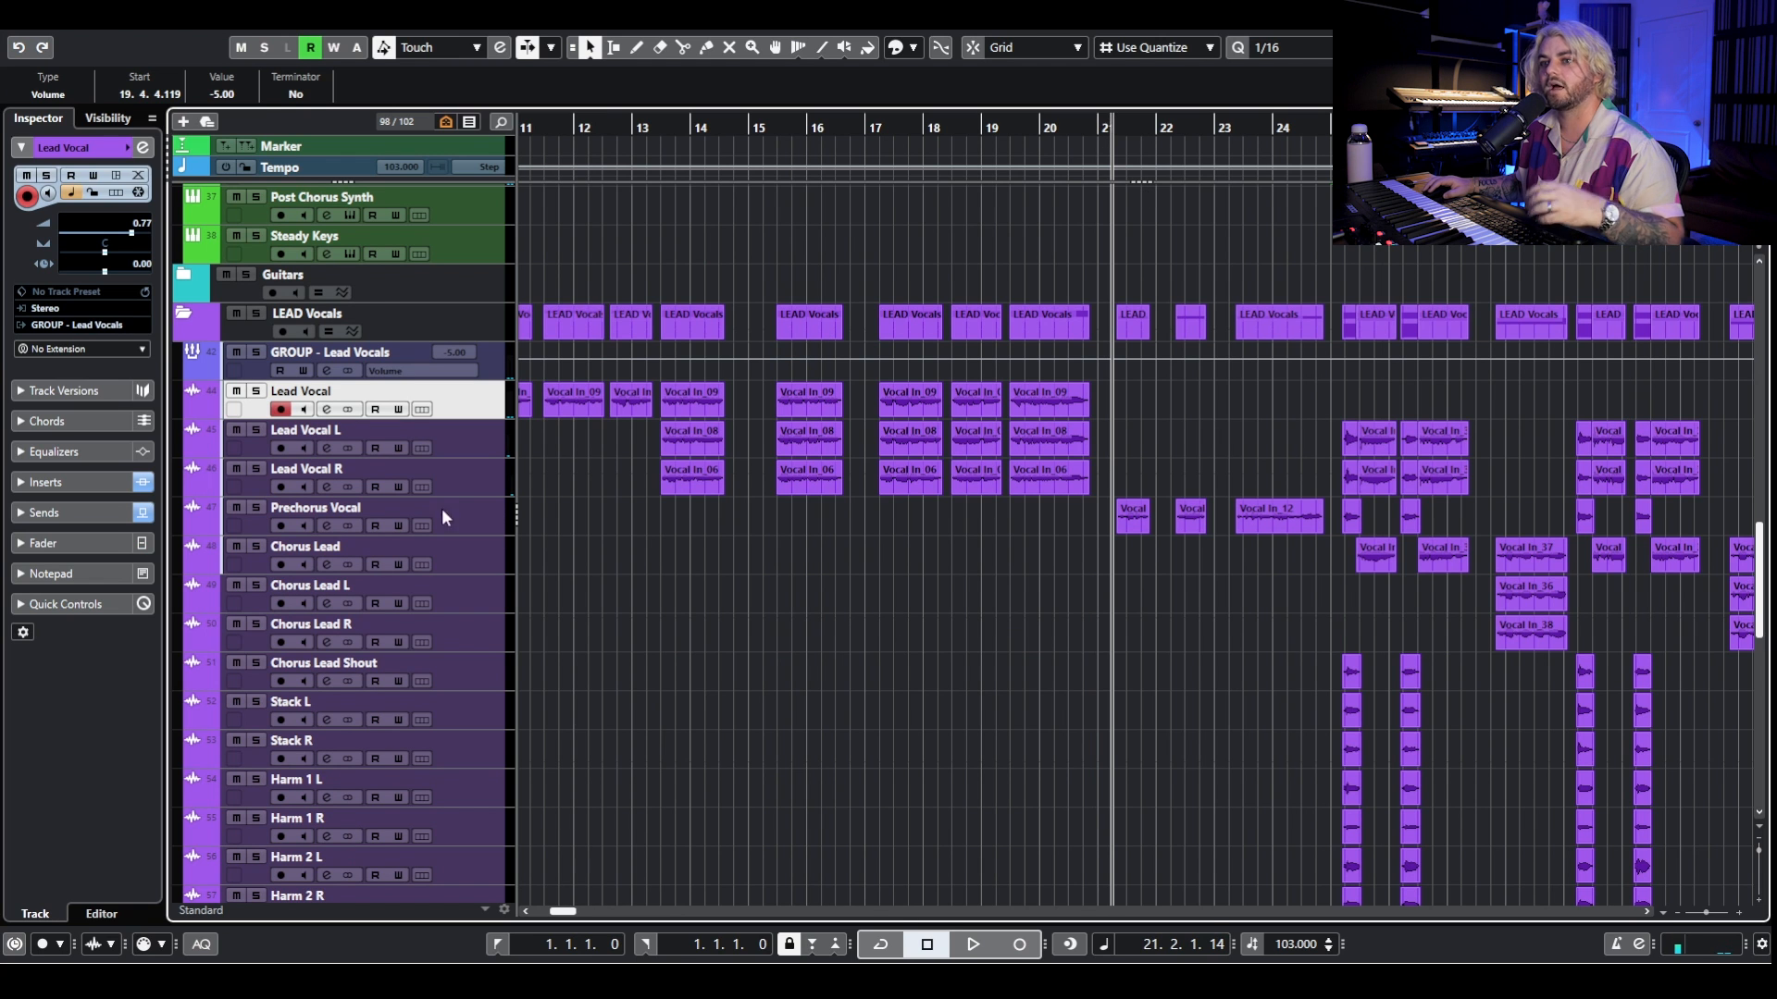
pyautogui.click(326, 526)
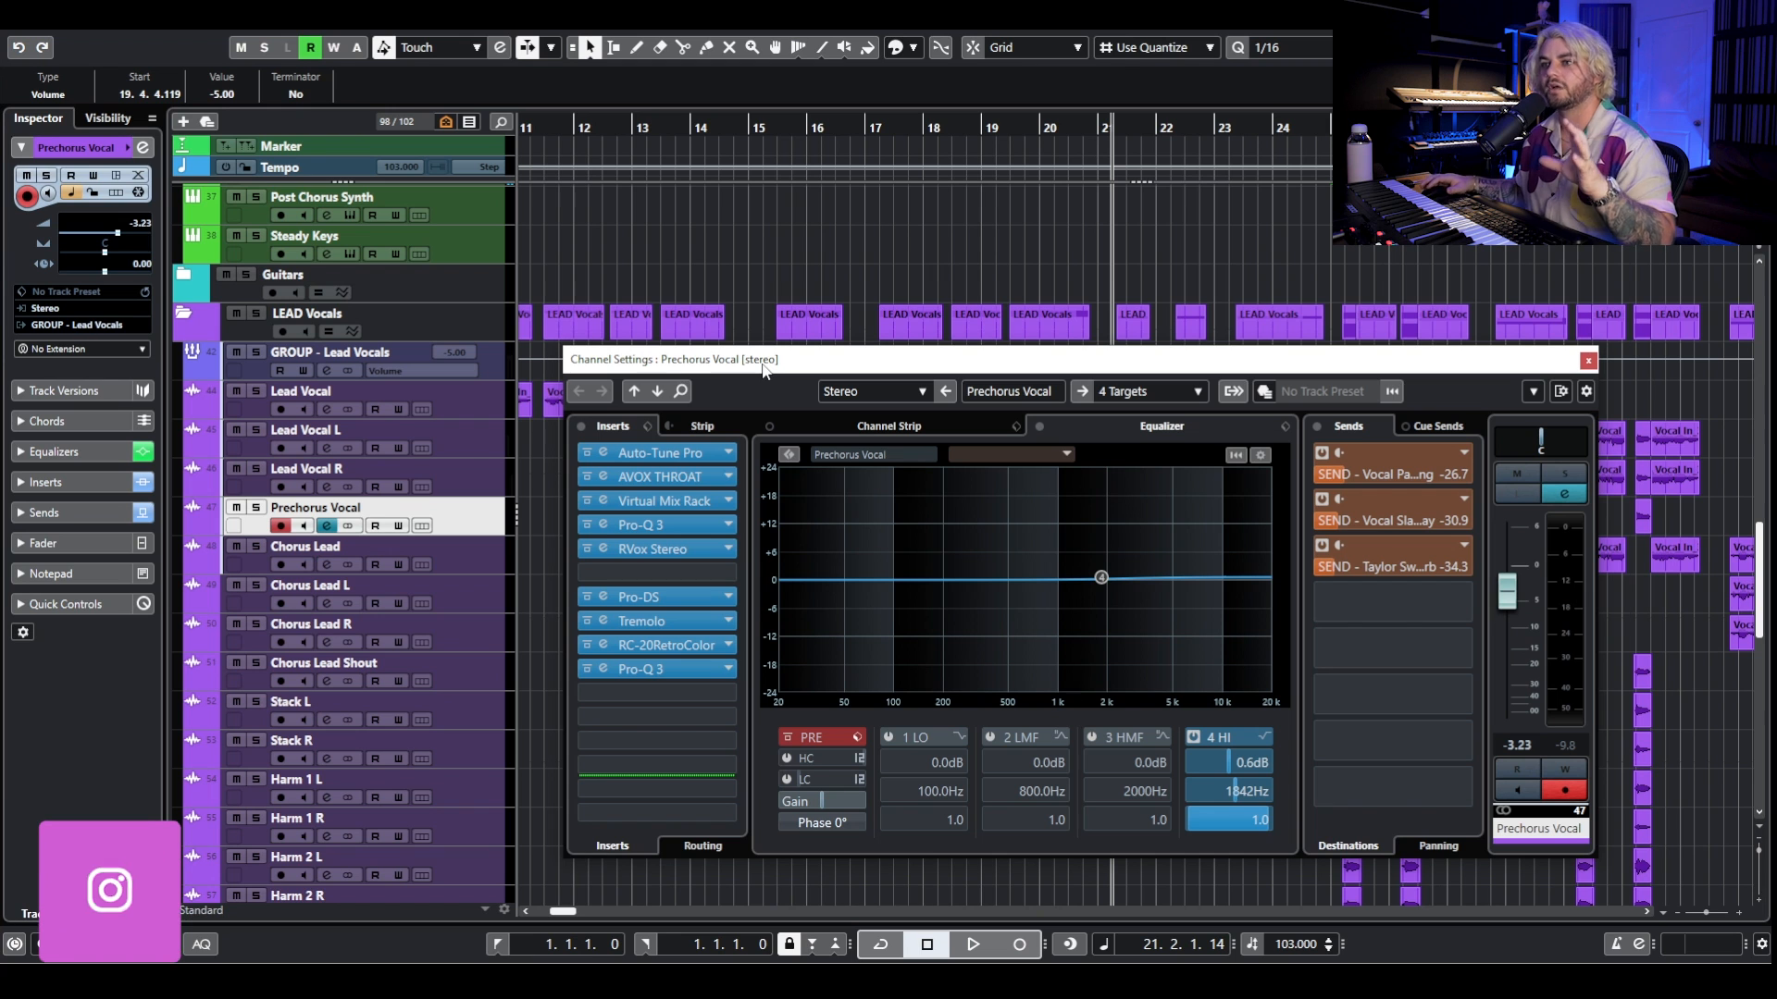
# Bypass all inserts on the Prechorus Vocal channel and solo the track.
pyautogui.click(581, 426)
pyautogui.click(256, 507)
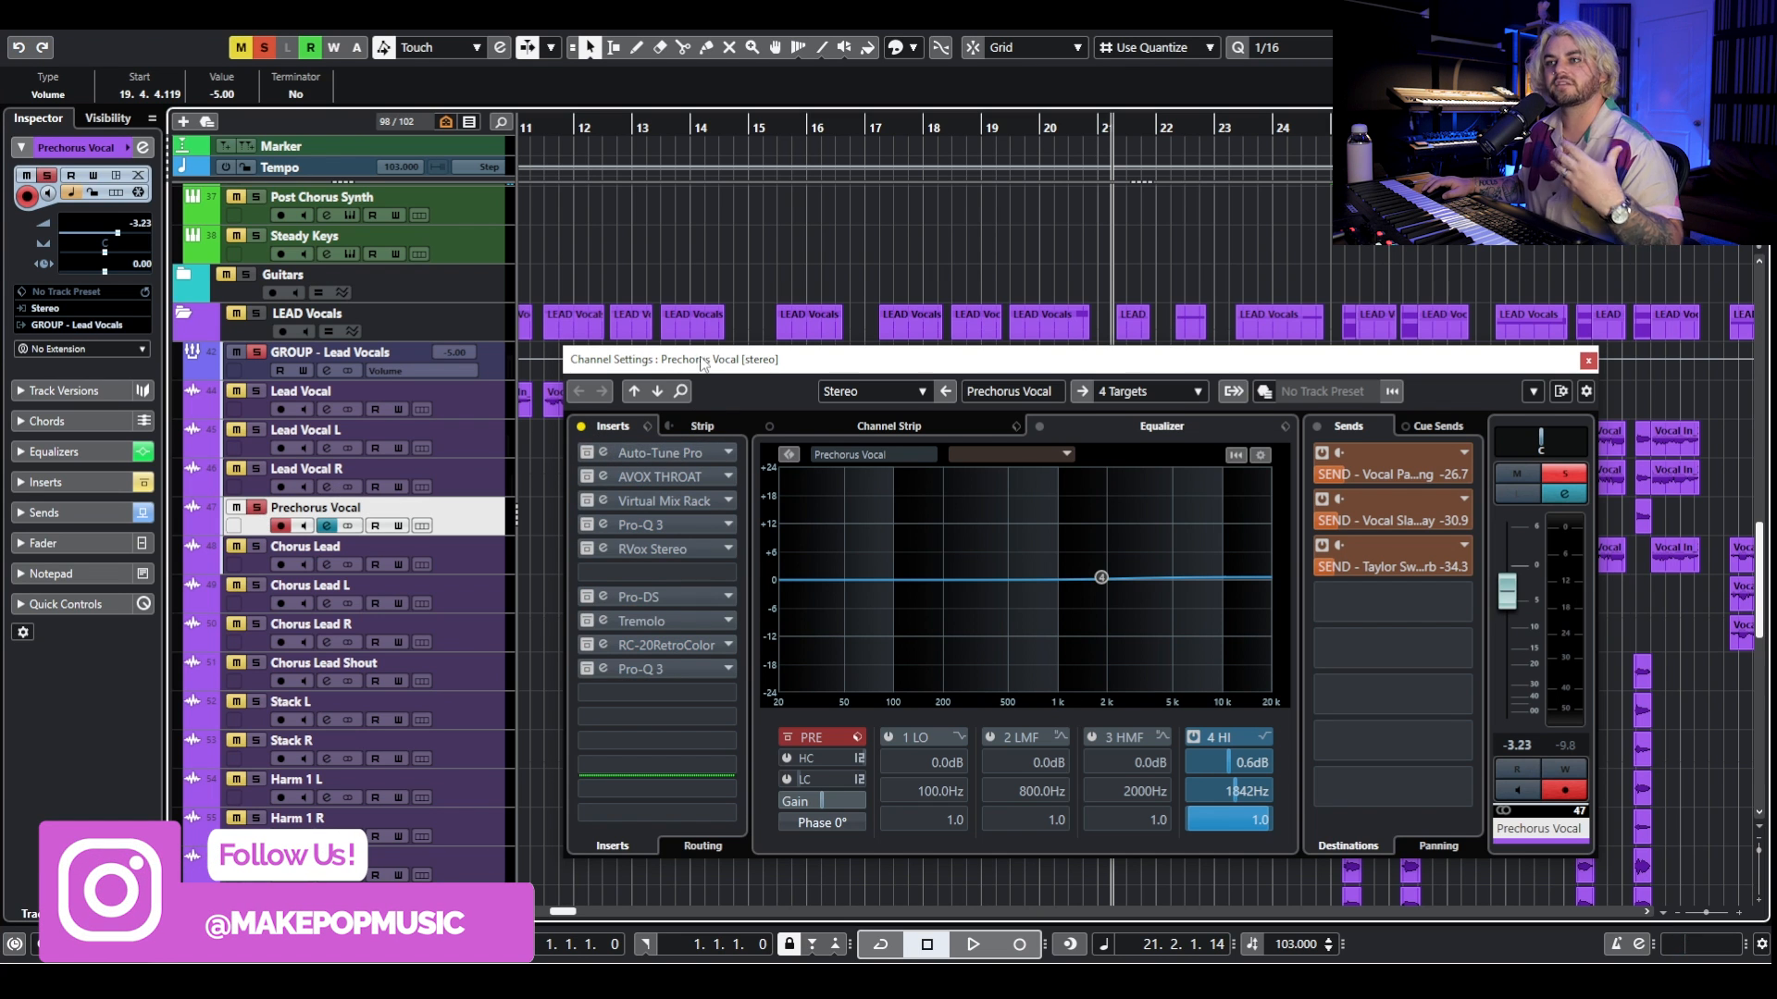
pyautogui.moveTo(708, 361); pyautogui.dragTo(650, 311)
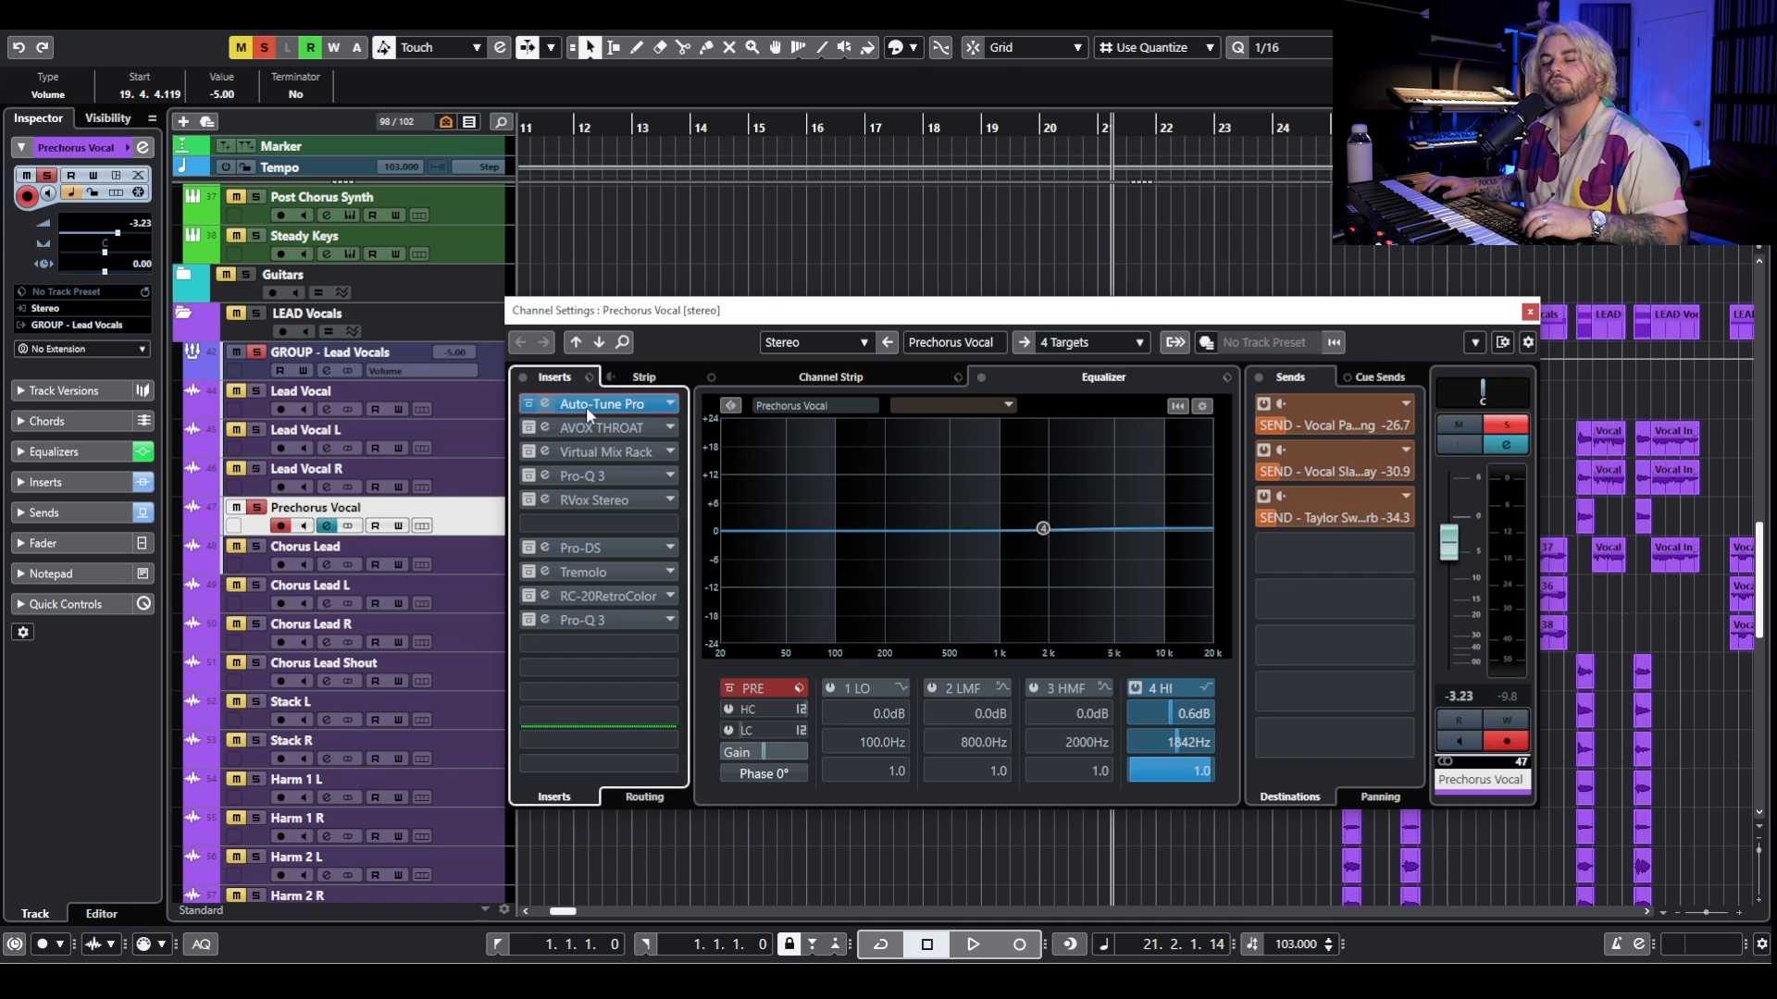
# Re-enable Auto-Tune Pro on the Prechorus Vocal, review its settings, and start playback to hear it alone.
pyautogui.click(586, 407)
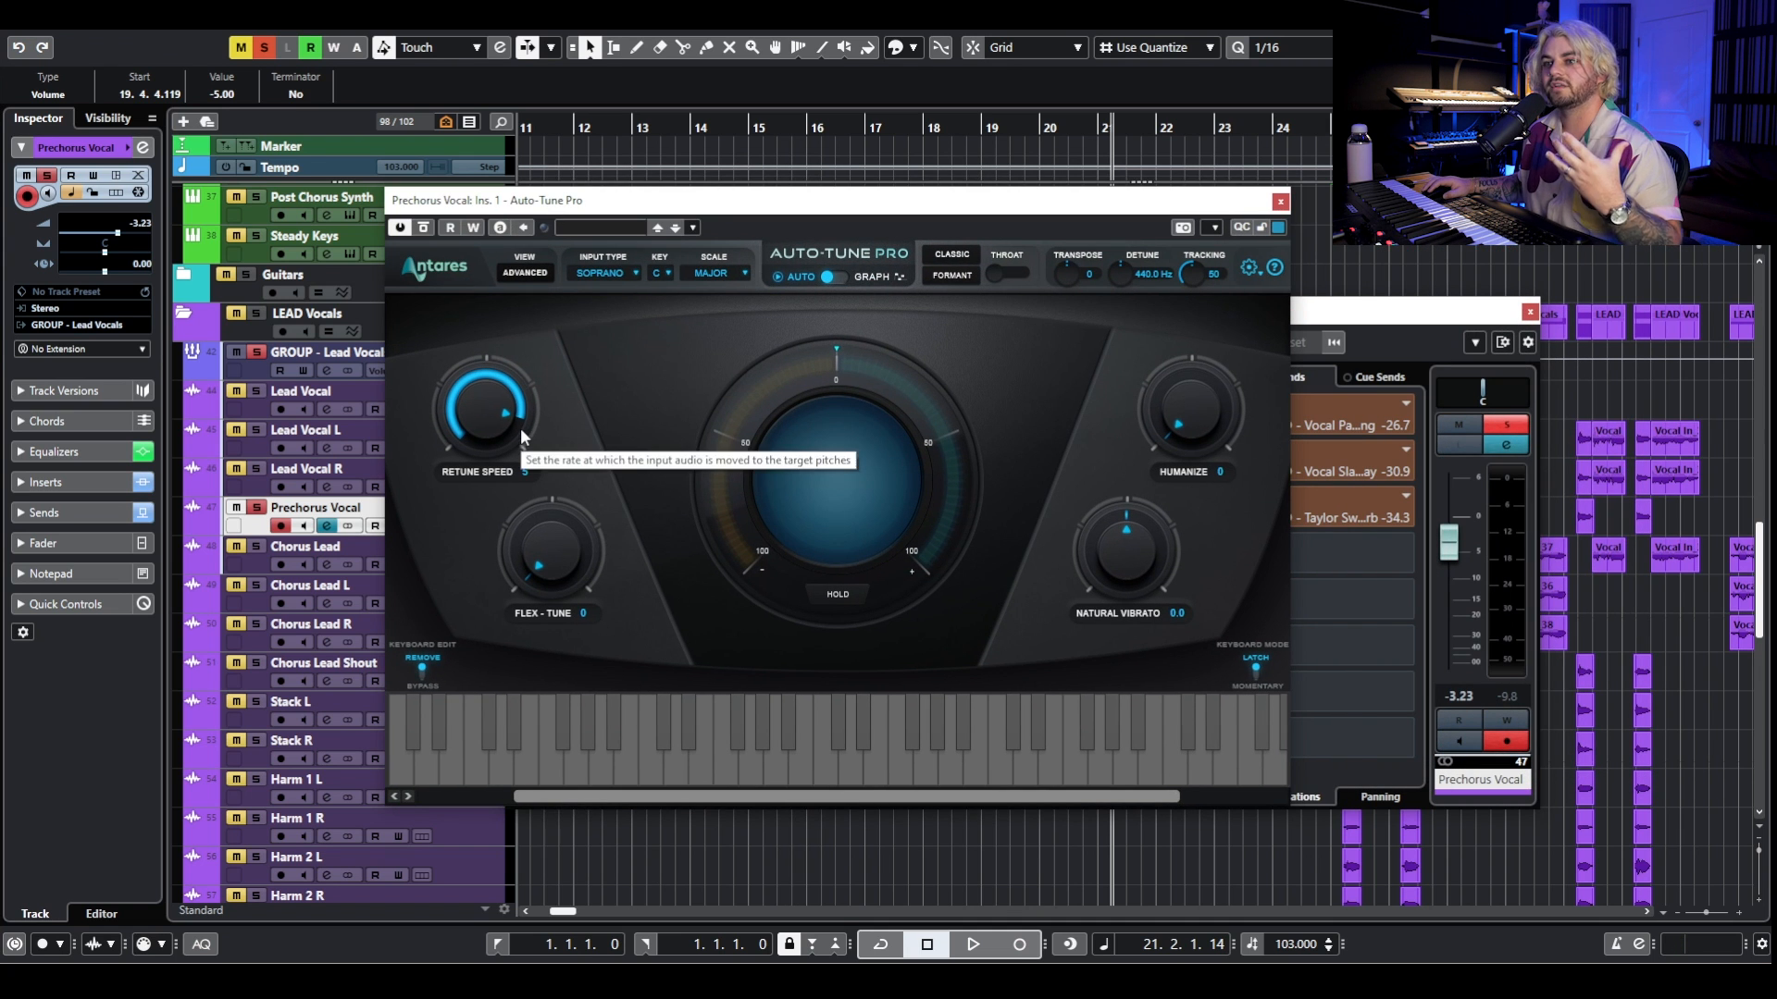
pyautogui.click(1280, 201)
pyautogui.press('space')
pyautogui.moveTo(1358, 313); pyautogui.dragTo(944, 401)
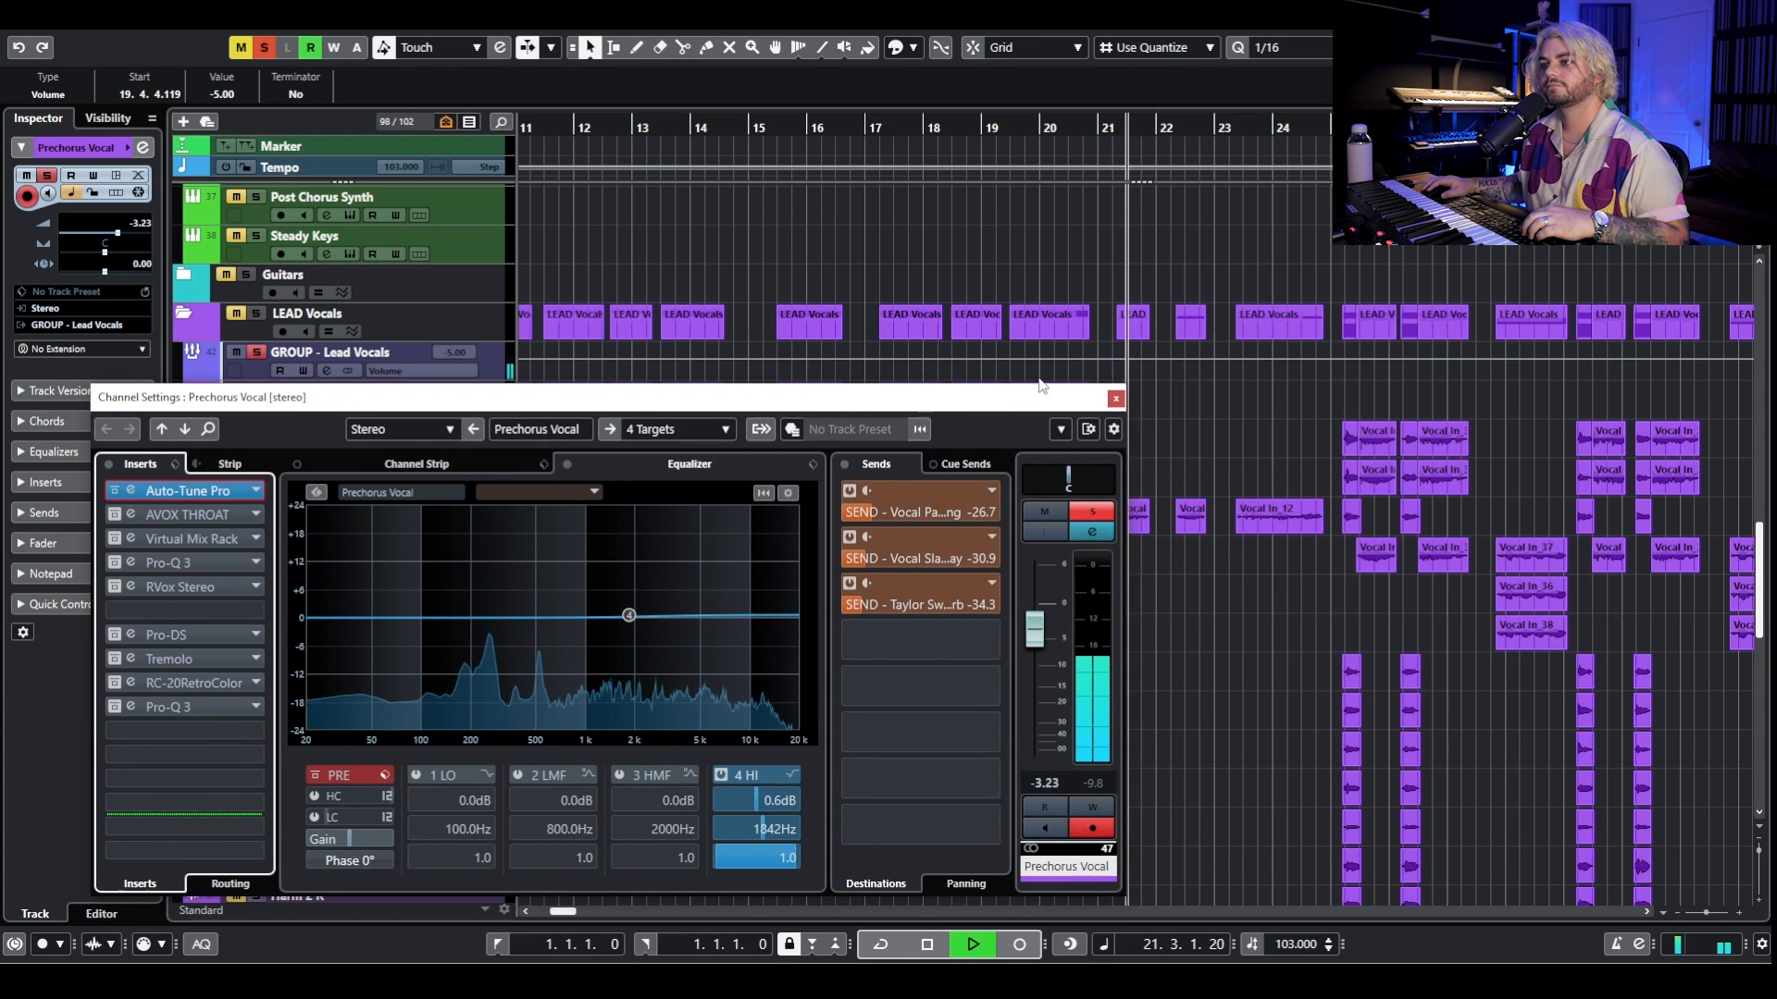
# Re-enable Virtual Mix Rack, the first Pro-Q 3, RVox Stereo and Pro-DS while auditioning the Prechorus Vocal from bar 21.
pyautogui.click(114, 538)
pyautogui.click(113, 563)
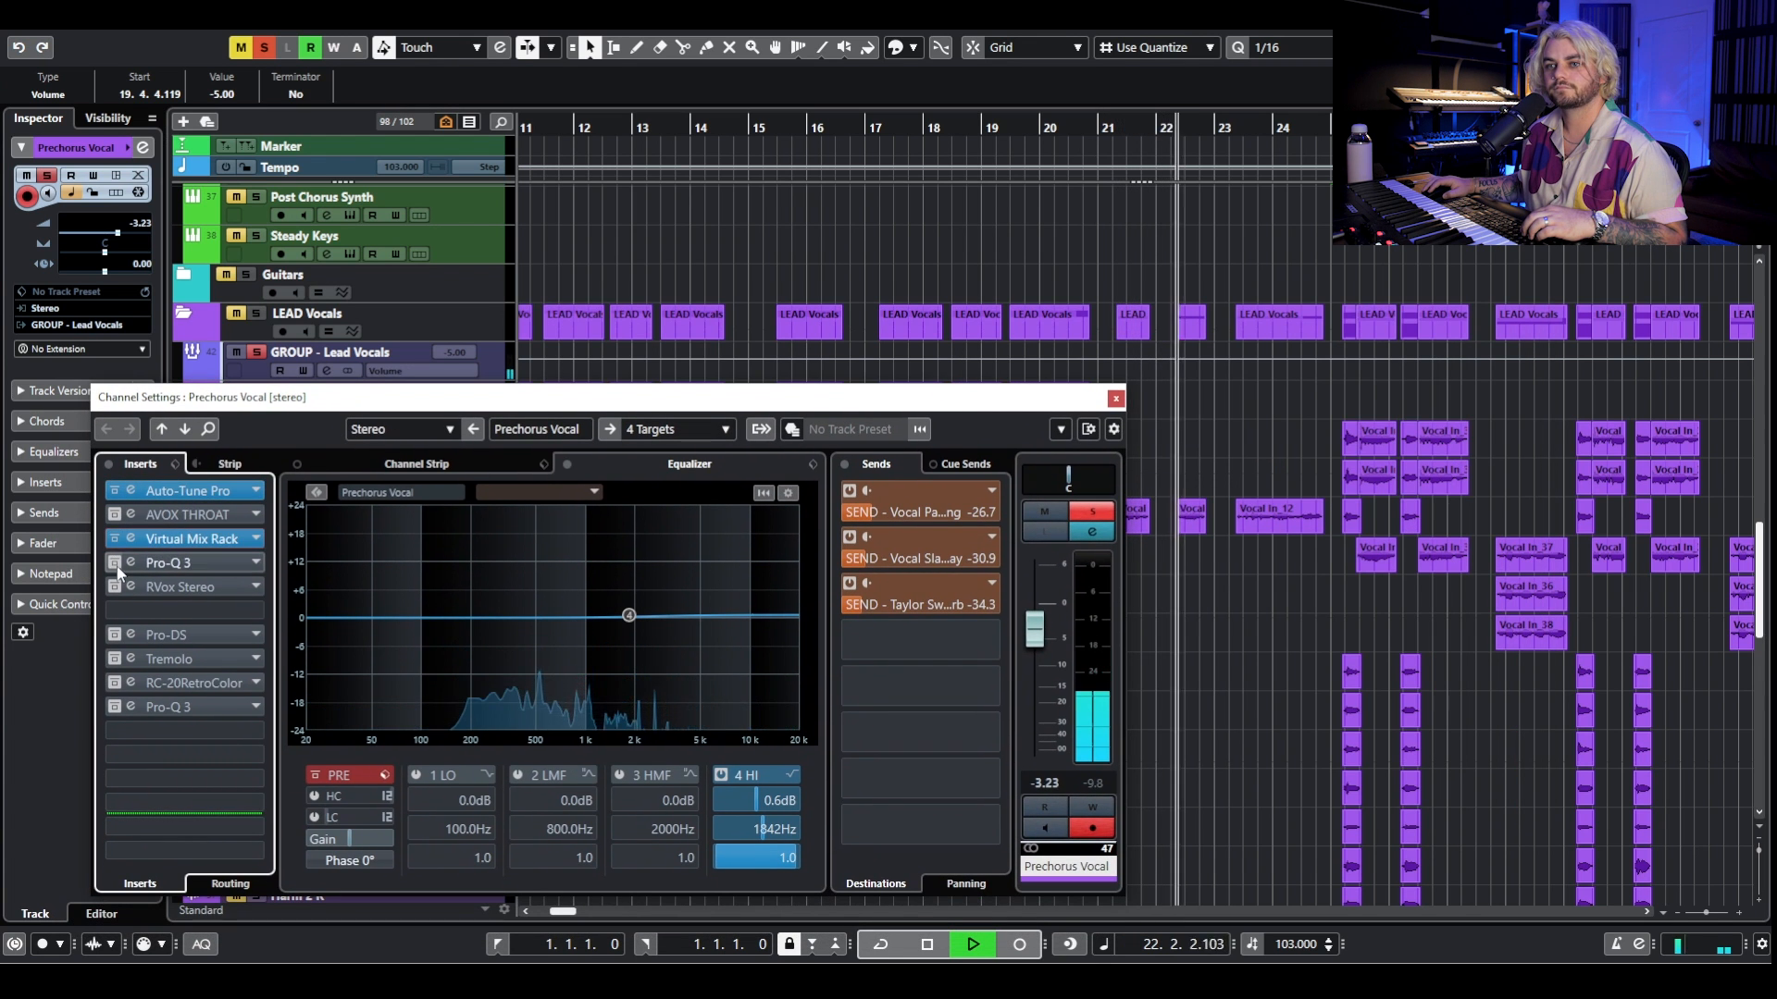
pyautogui.click(113, 586)
pyautogui.press('space')
pyautogui.click(115, 634)
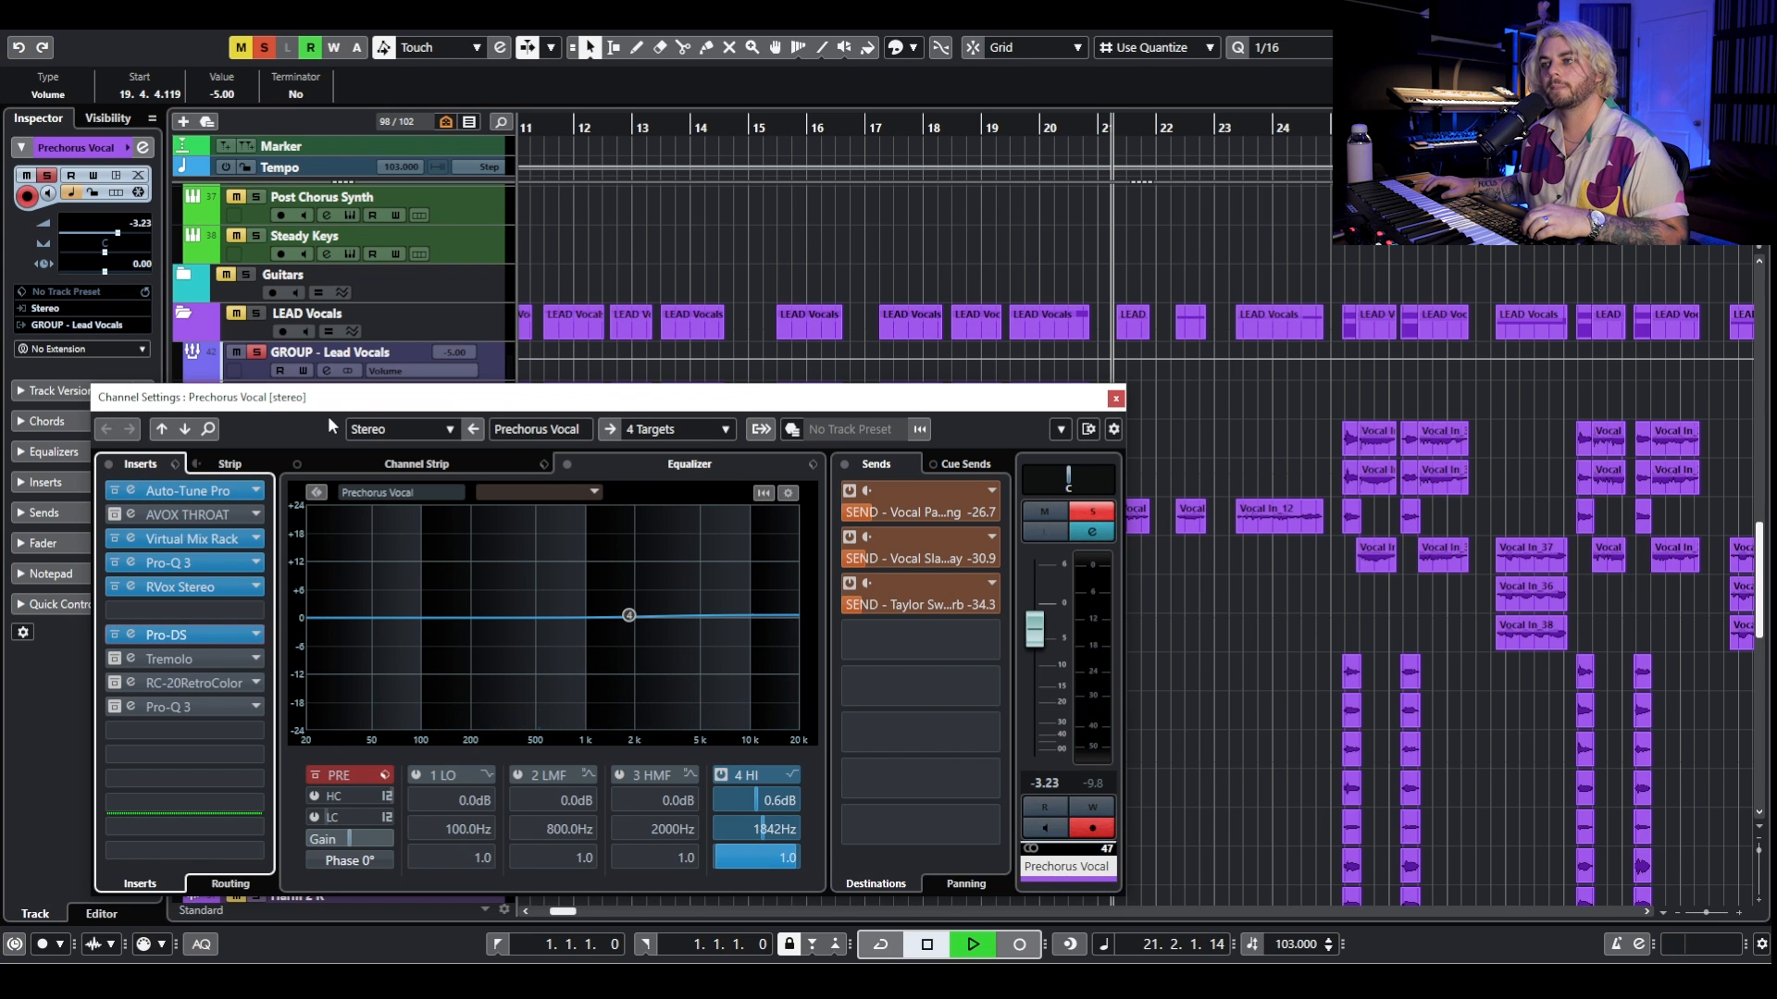
pyautogui.press('space')
pyautogui.press('space')
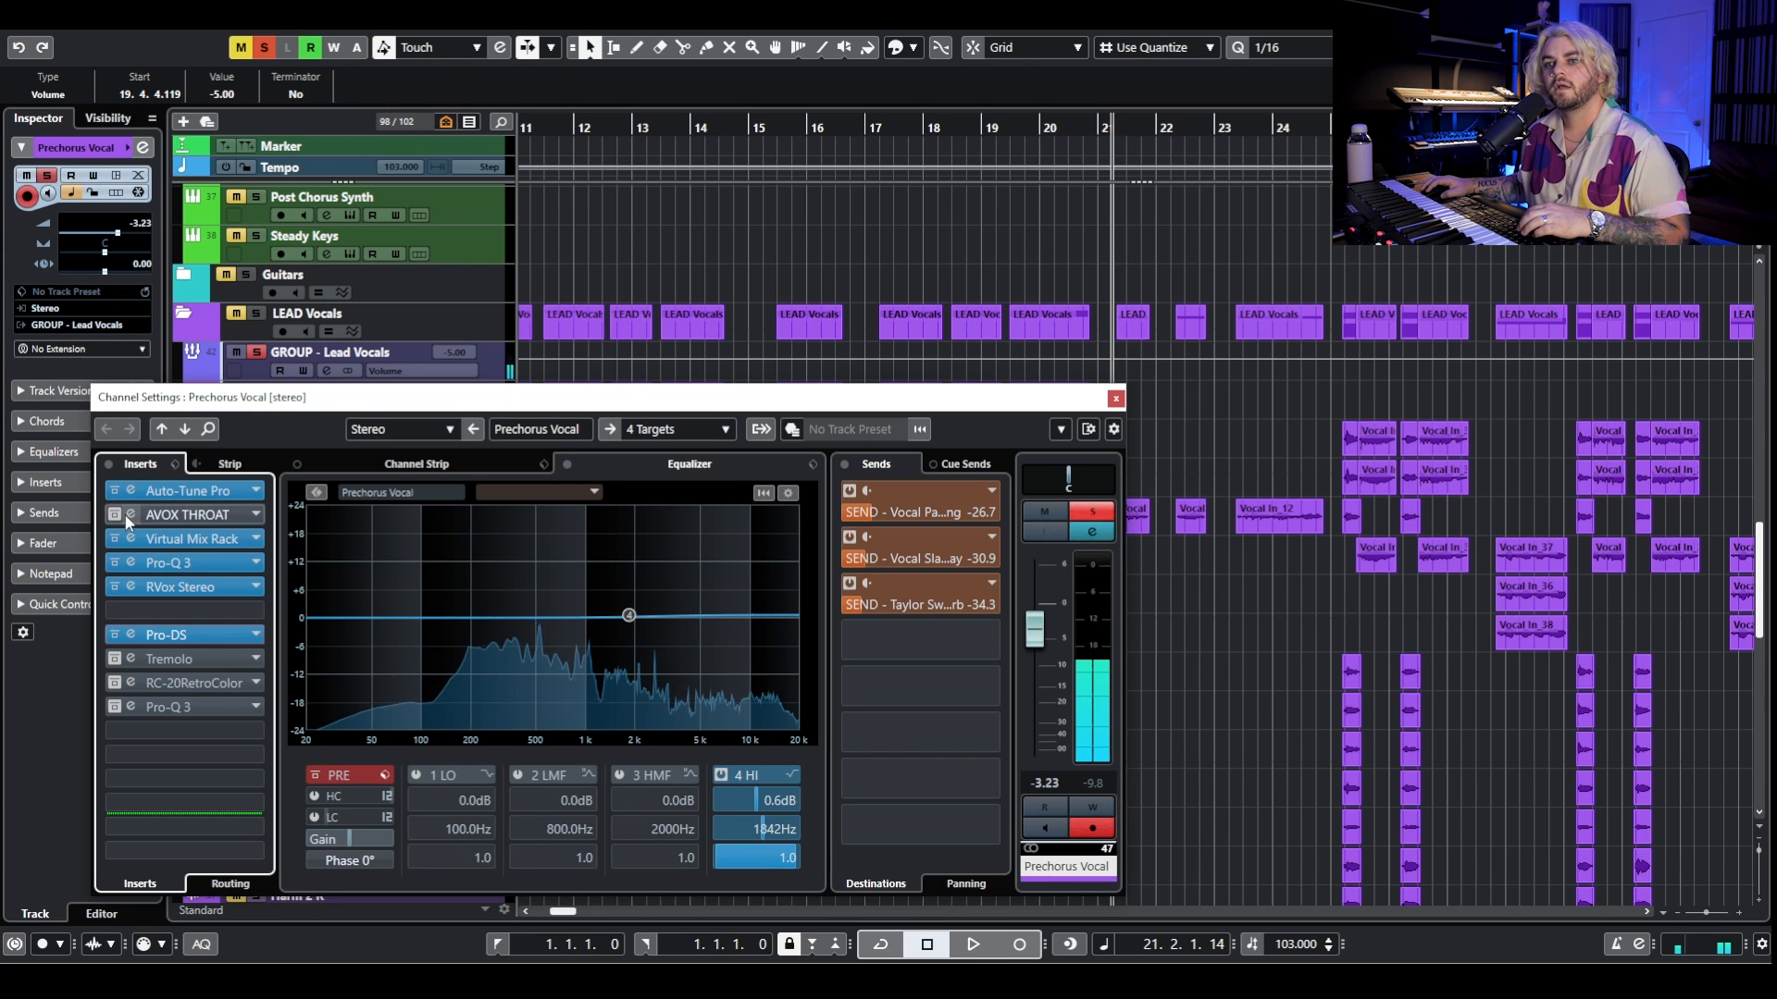
# Re-enable the AVOX THROAT insert, review its throat length and width settings, and close the plug-in.
pyautogui.click(114, 515)
pyautogui.click(132, 514)
pyautogui.moveTo(1152, 116); pyautogui.dragTo(774, 359)
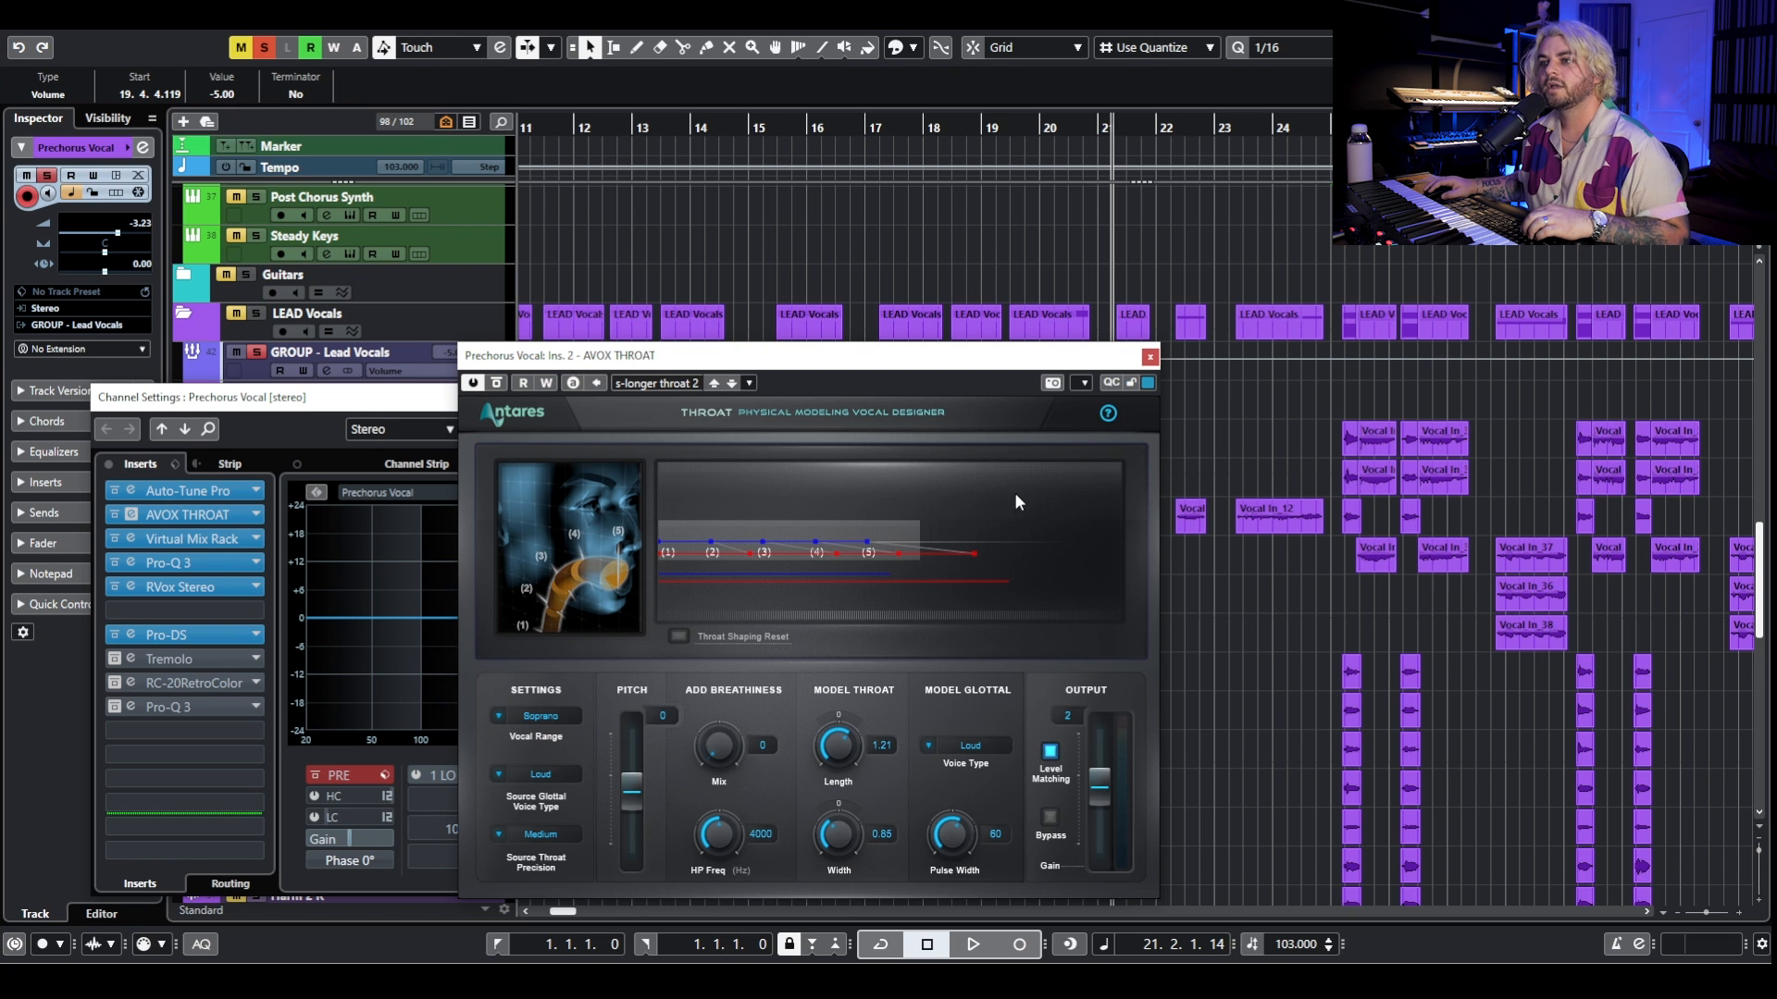
pyautogui.moveTo(1016, 348); pyautogui.dragTo(992, 255)
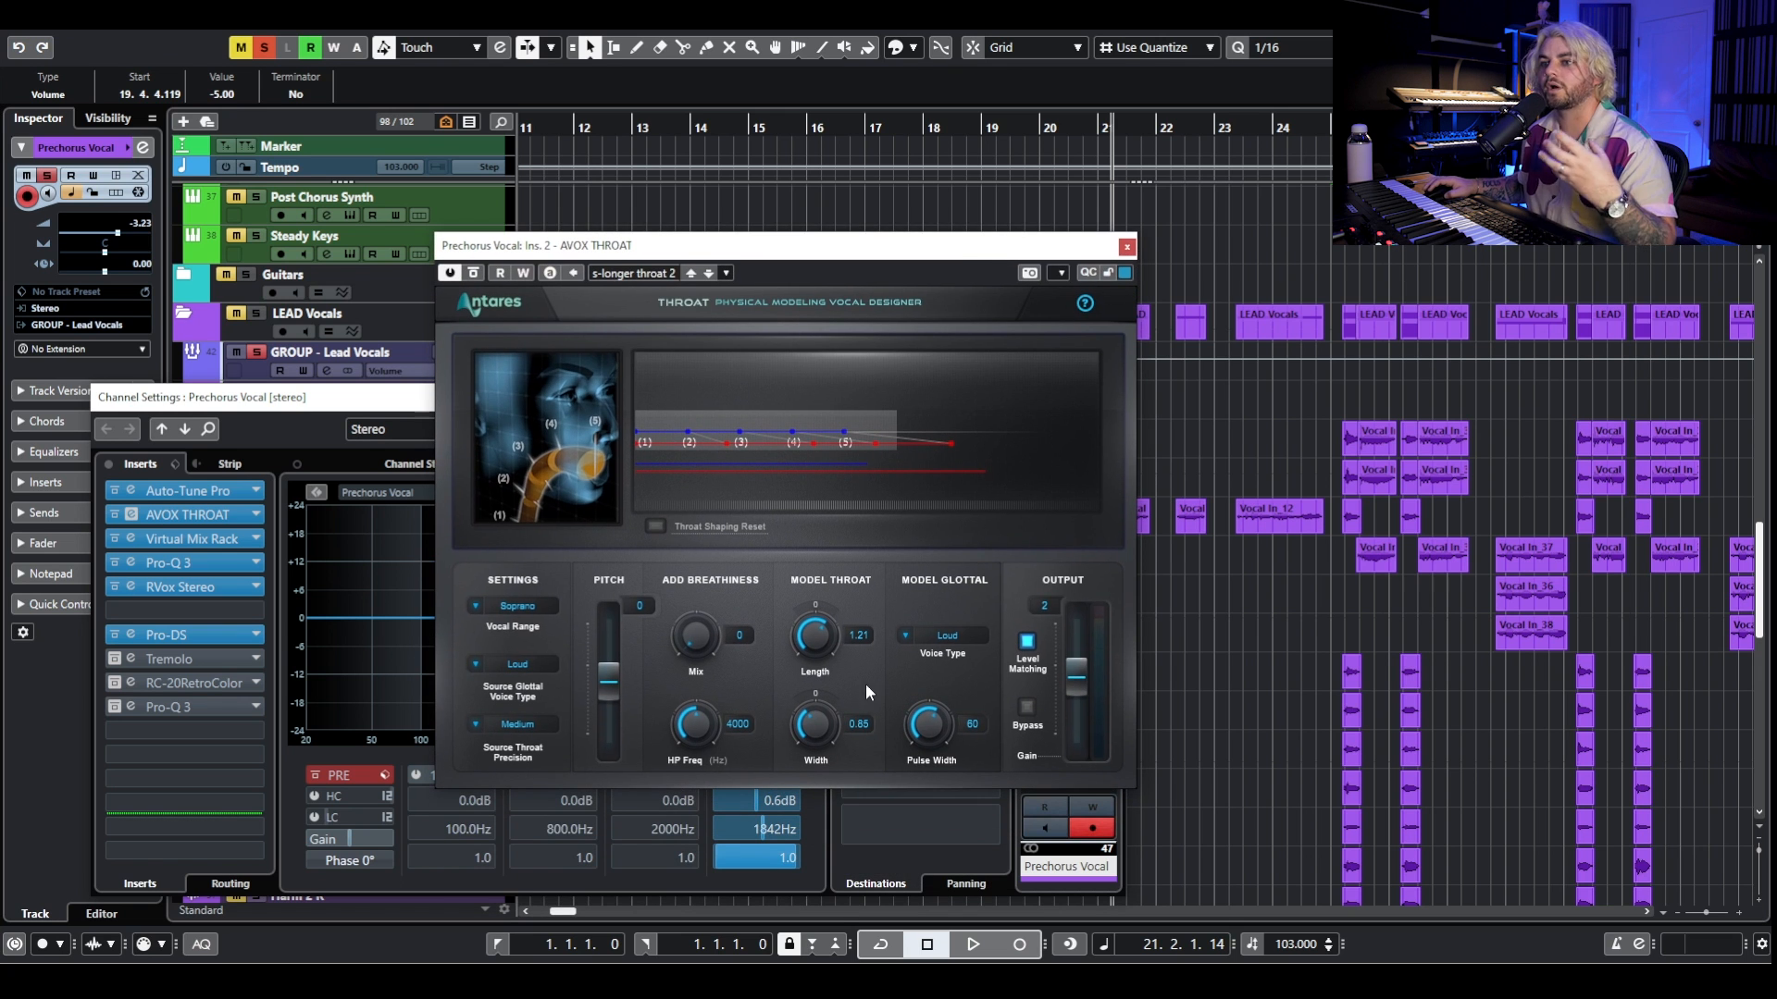
pyautogui.click(1126, 247)
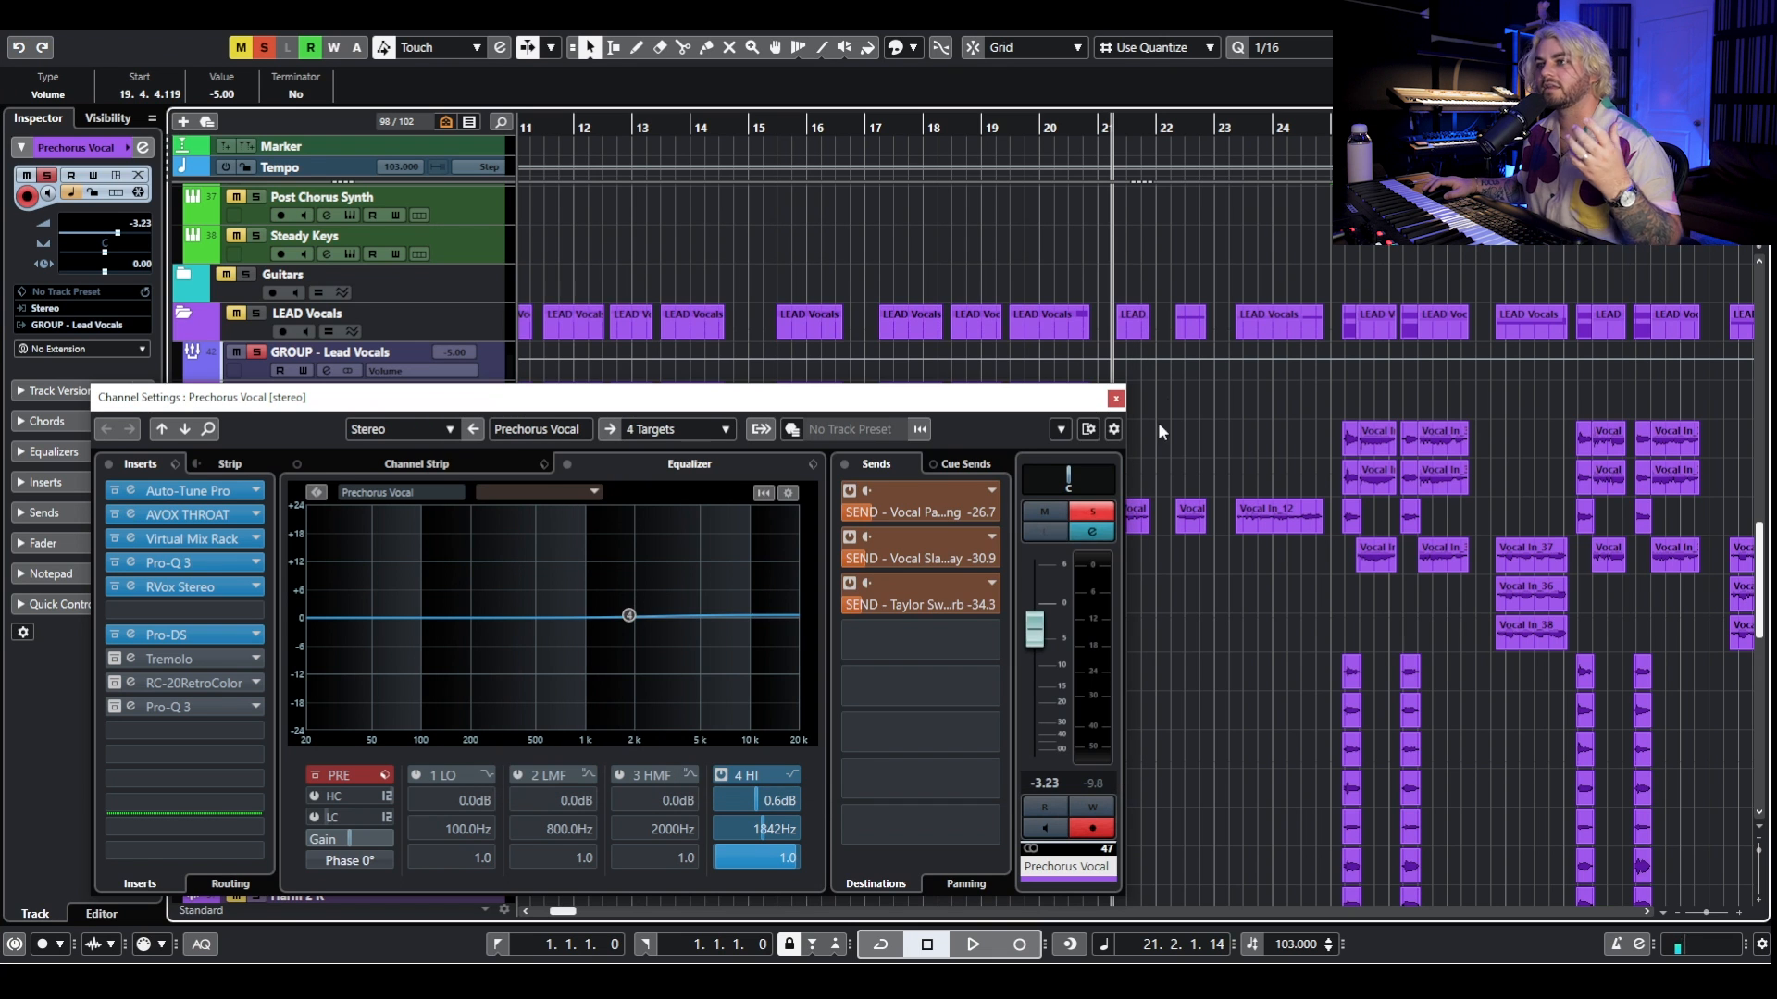
# Play the soloed Prechorus Vocal with AVOX THROAT active, reopening its channel settings before stopping playback.
pyautogui.click(1116, 399)
pyautogui.press('space')
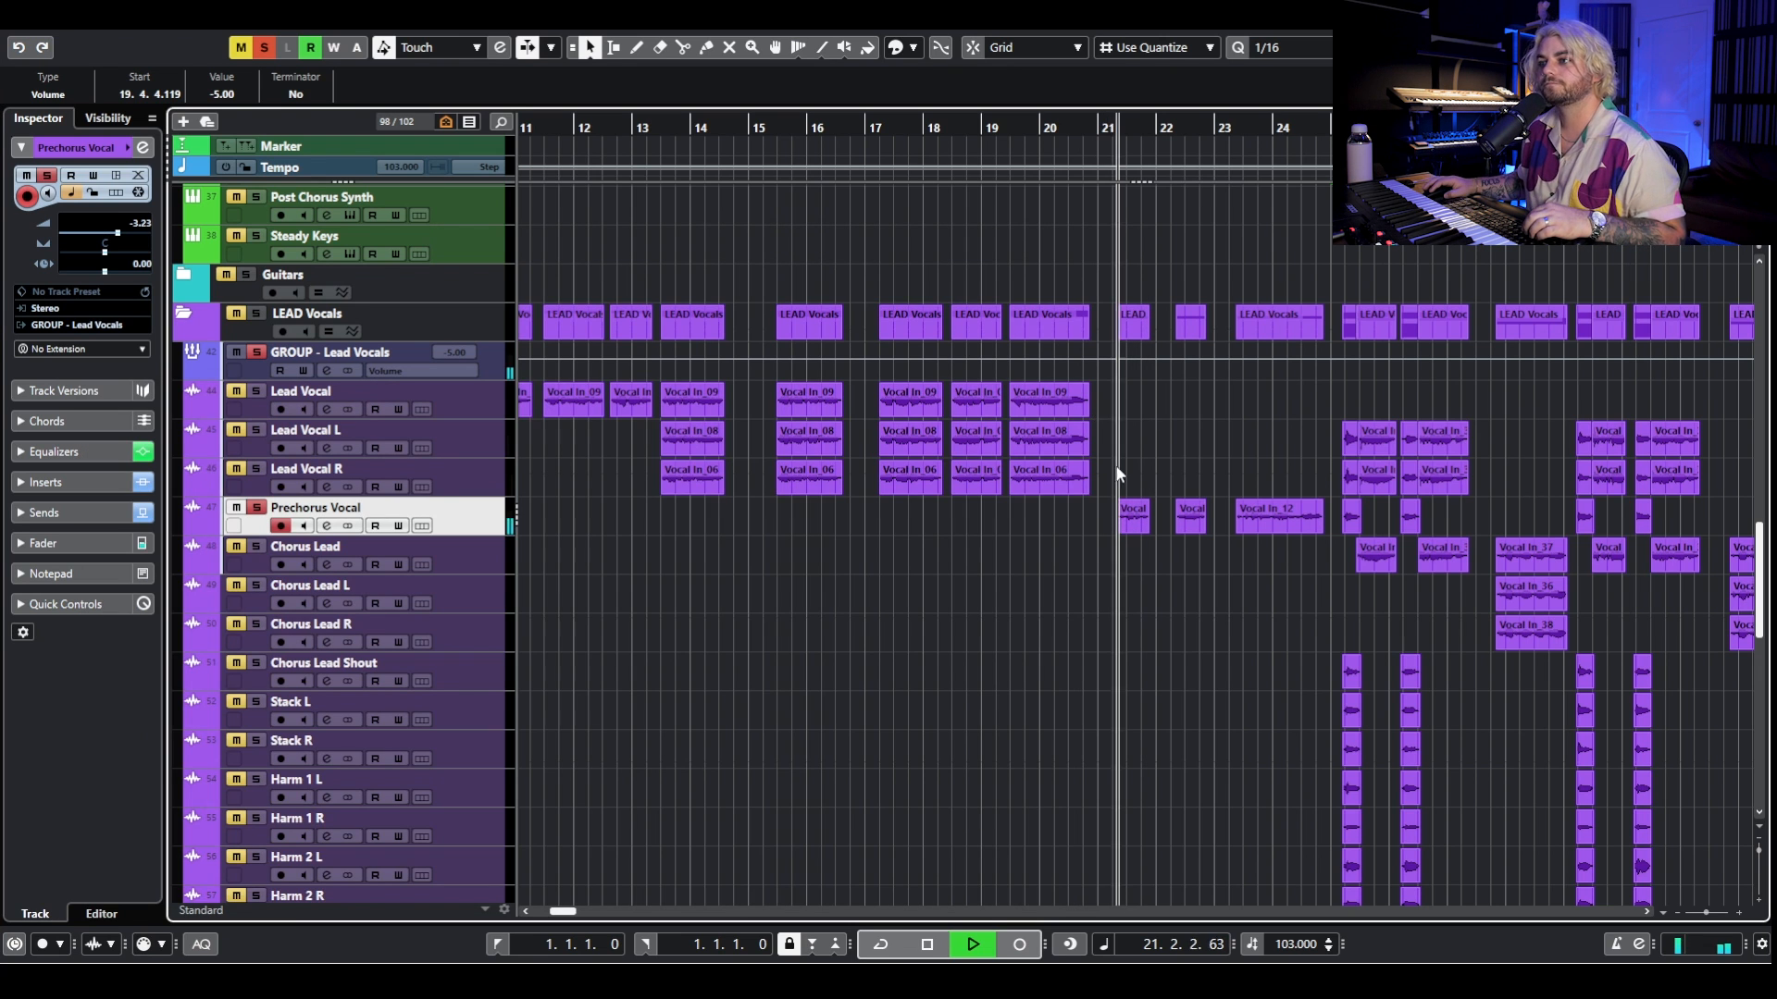
pyautogui.click(327, 526)
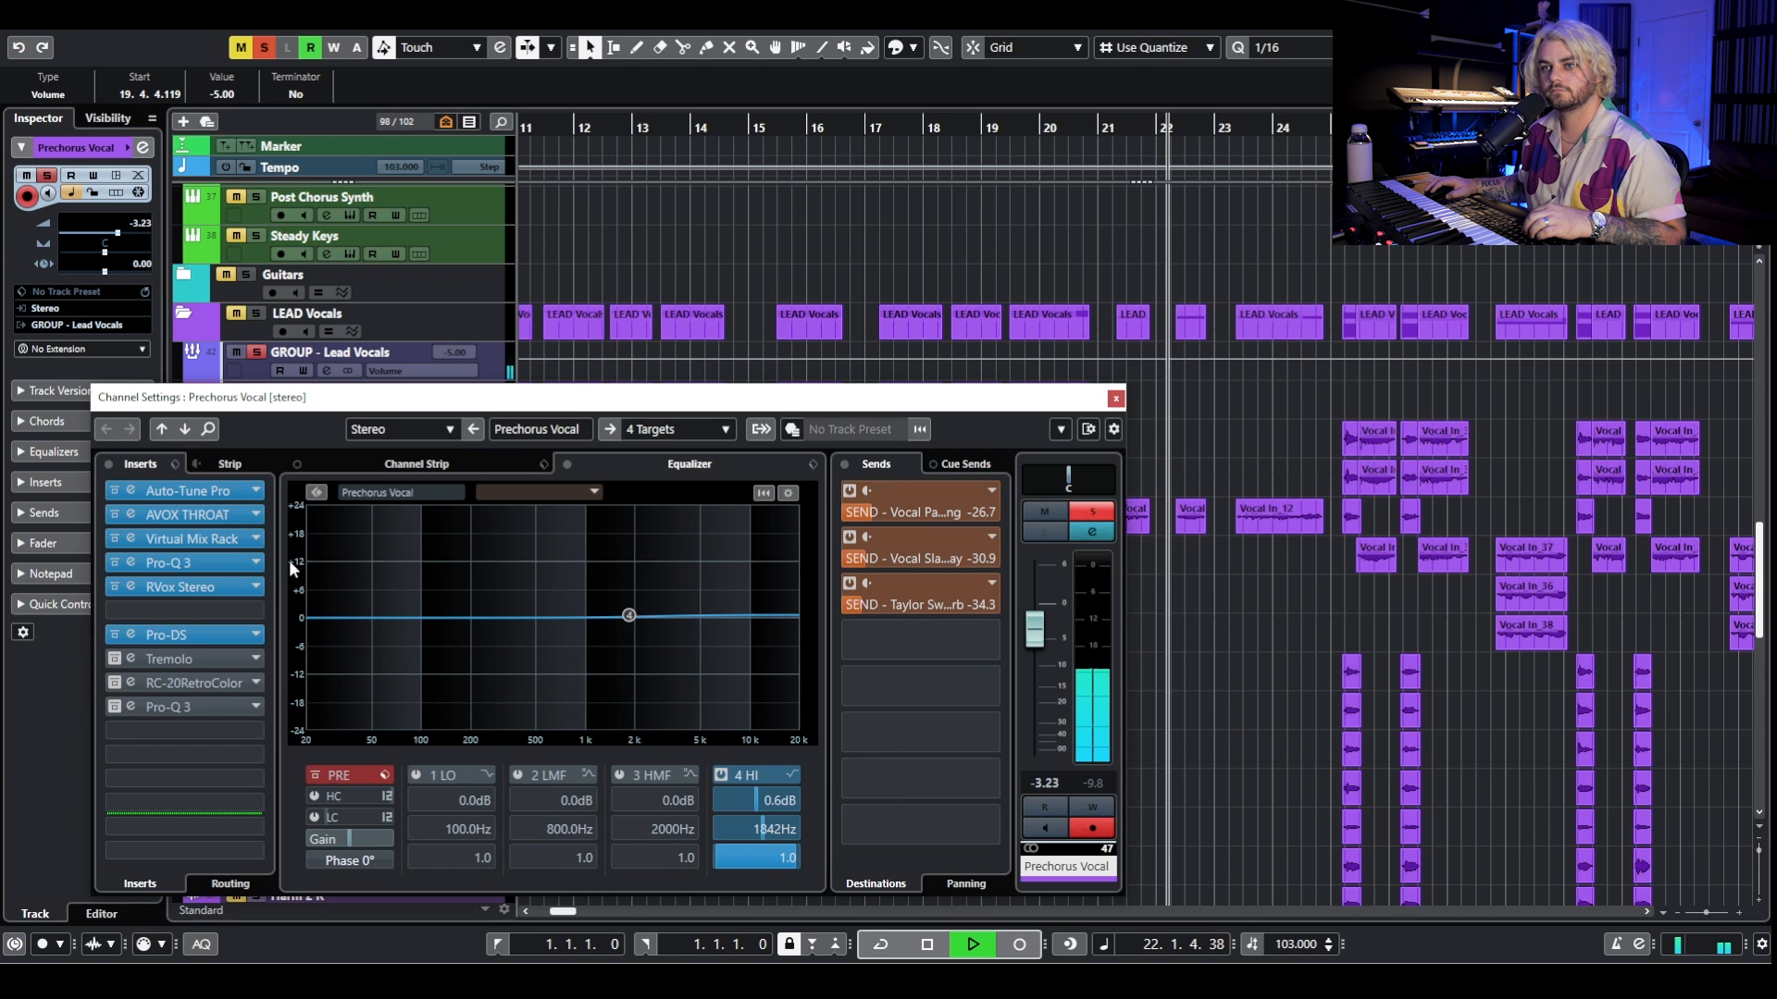
pyautogui.press('space')
# Re-enable the Tremolo insert, open its settings, and audition its effect on the Prechorus Vocal.
pyautogui.click(115, 659)
pyautogui.click(198, 657)
pyautogui.moveTo(1163, 198); pyautogui.dragTo(1115, 196)
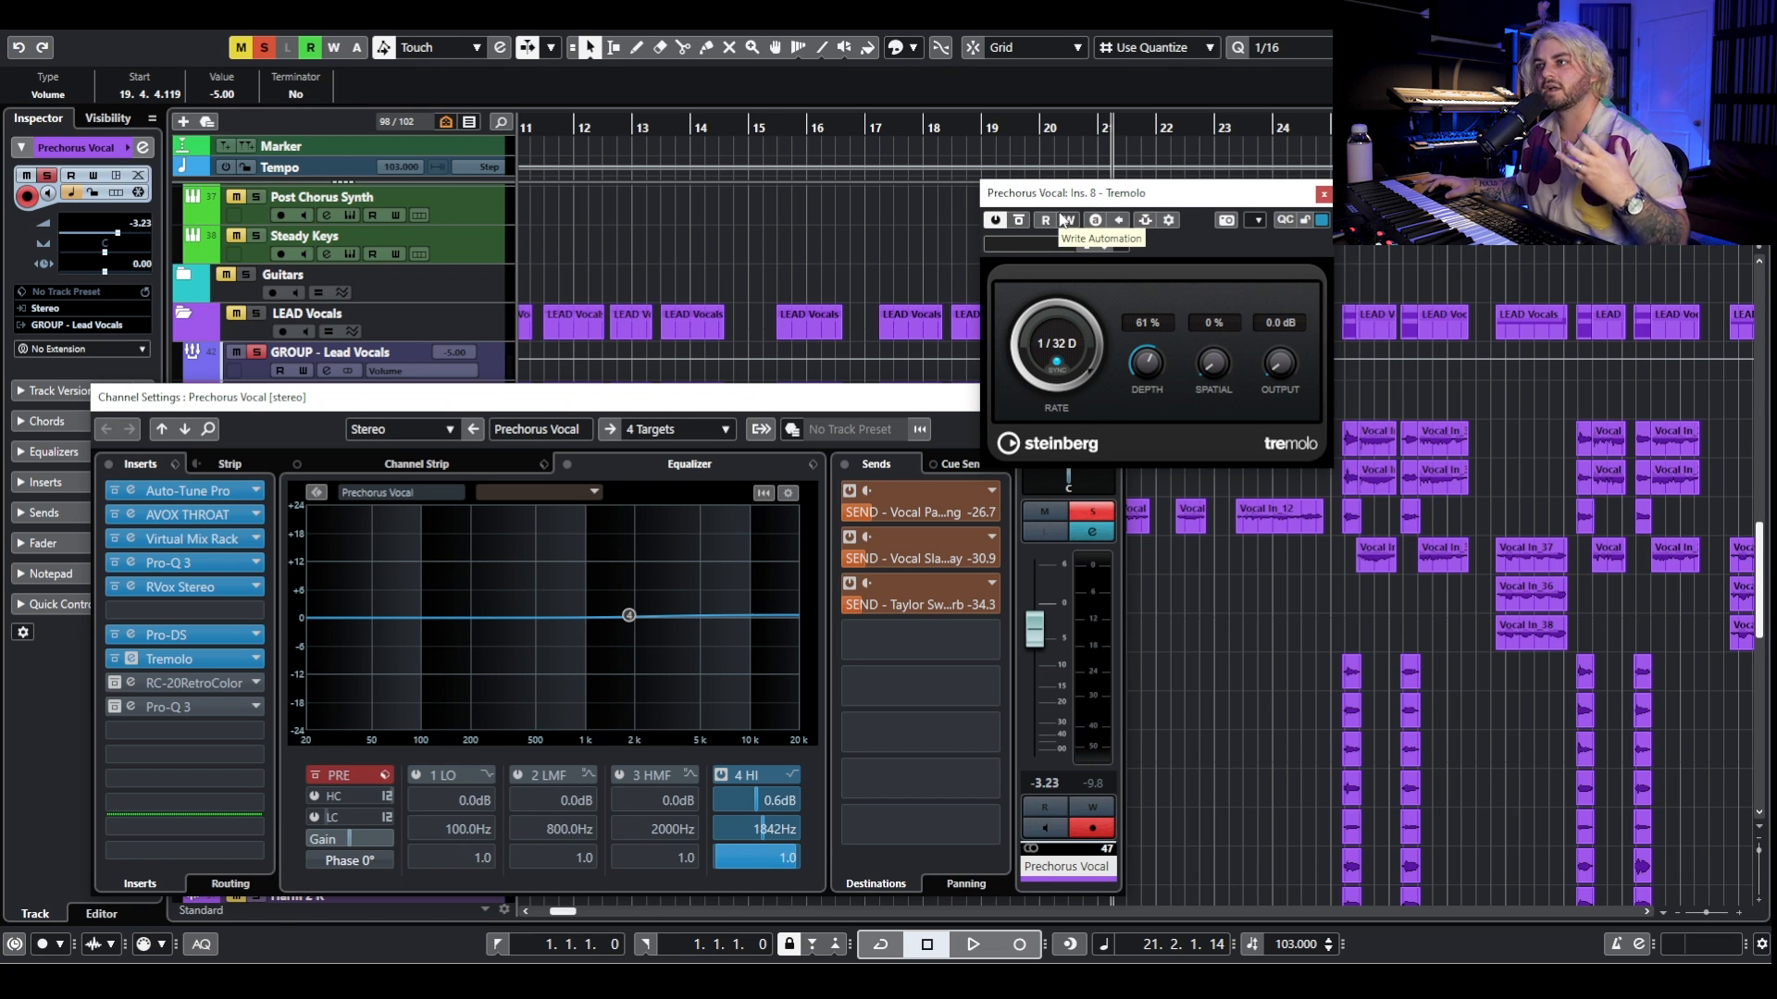
pyautogui.press('space')
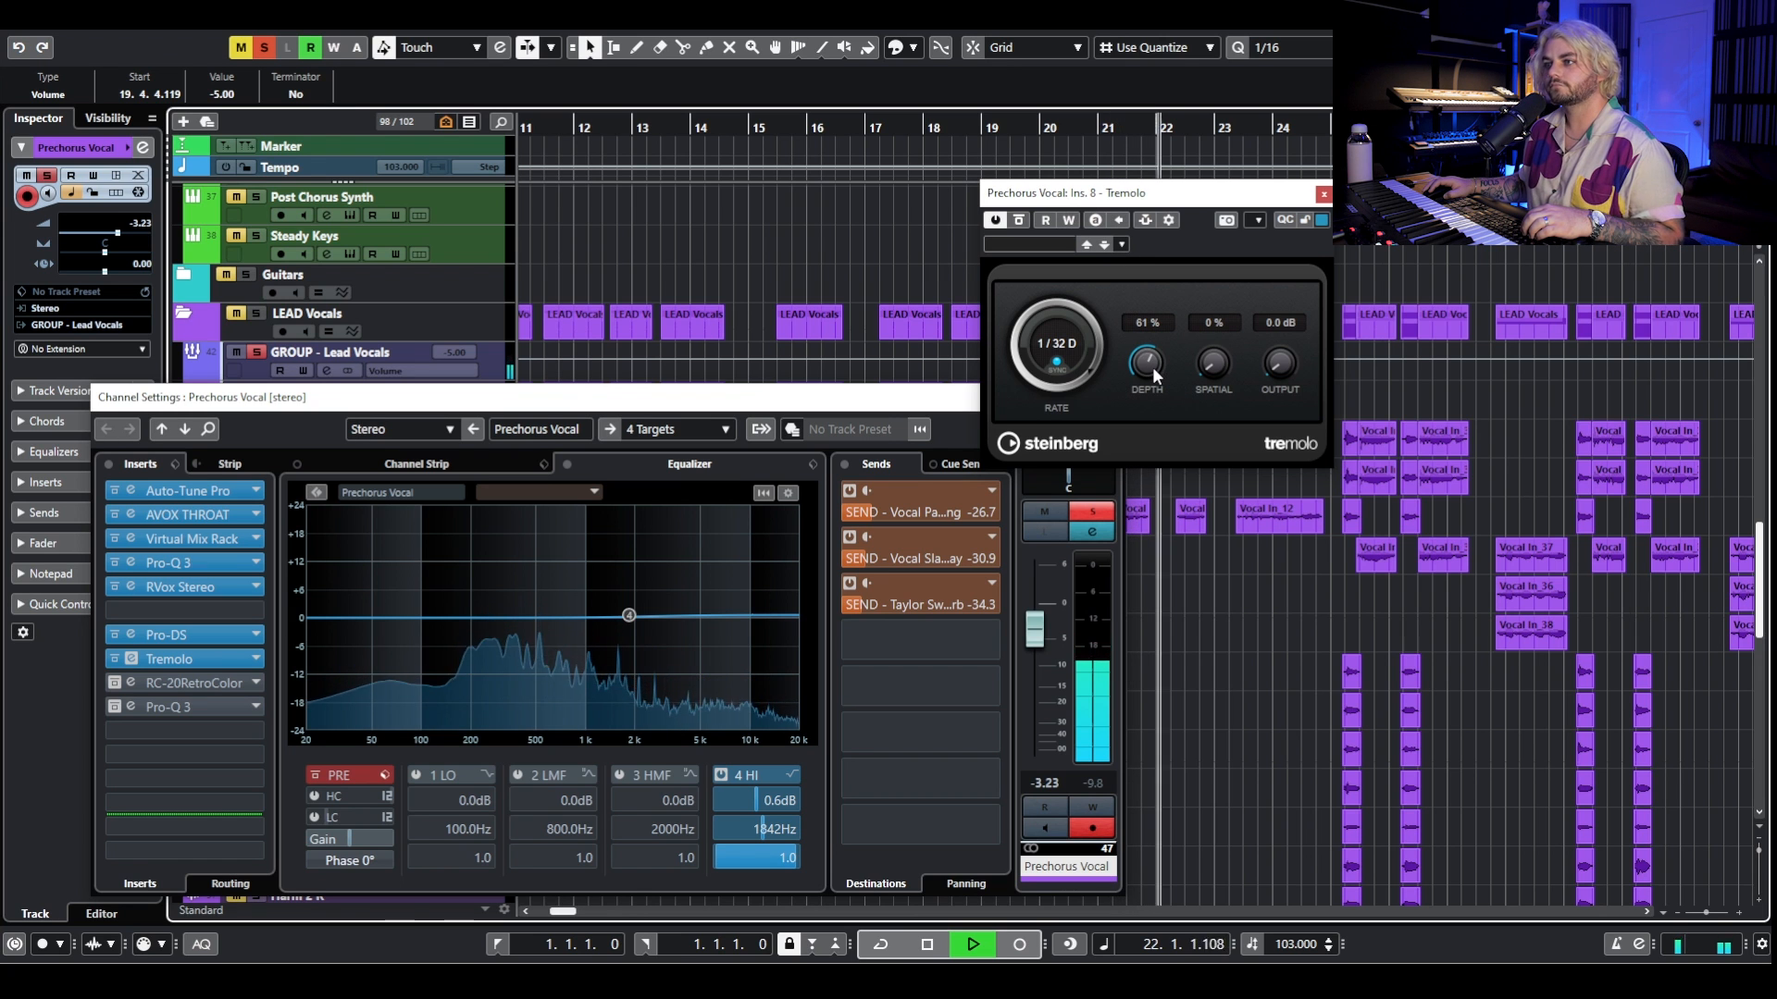
pyautogui.press('space')
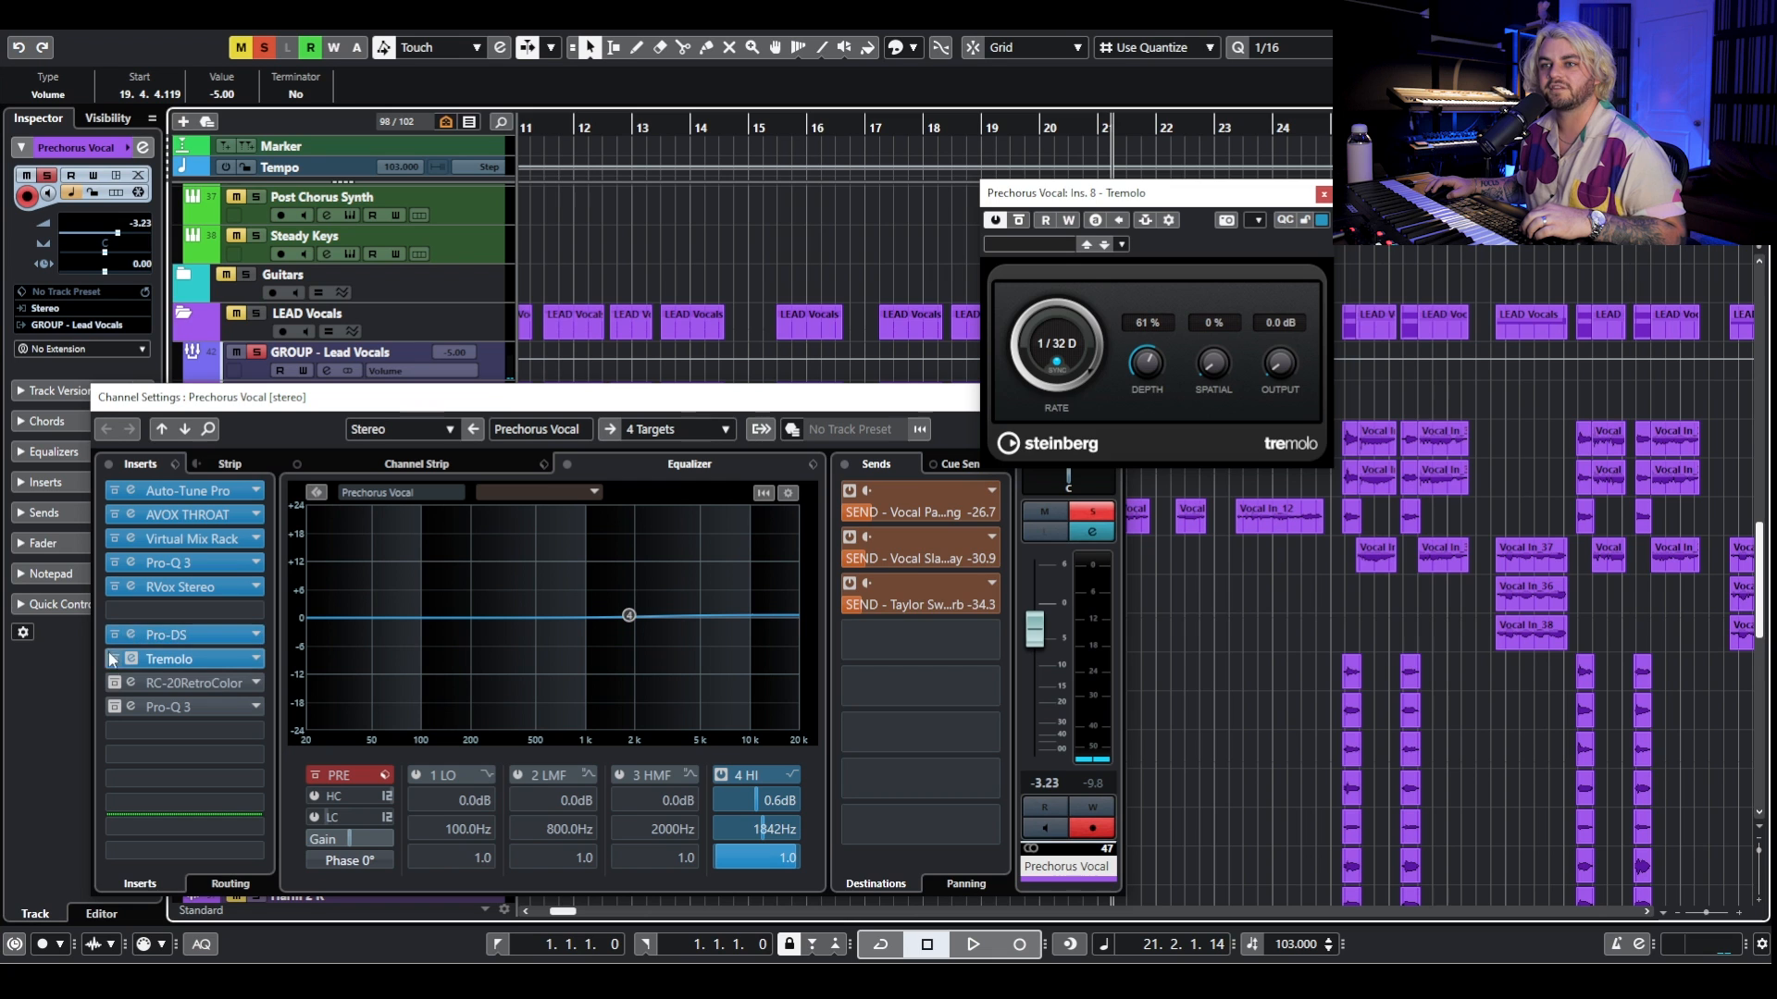
# Re-enable RC-20 Retro Color, review its digital mix setting, and play the Prechorus Vocal with the plug-in windows closed.
pyautogui.click(114, 683)
pyautogui.click(131, 683)
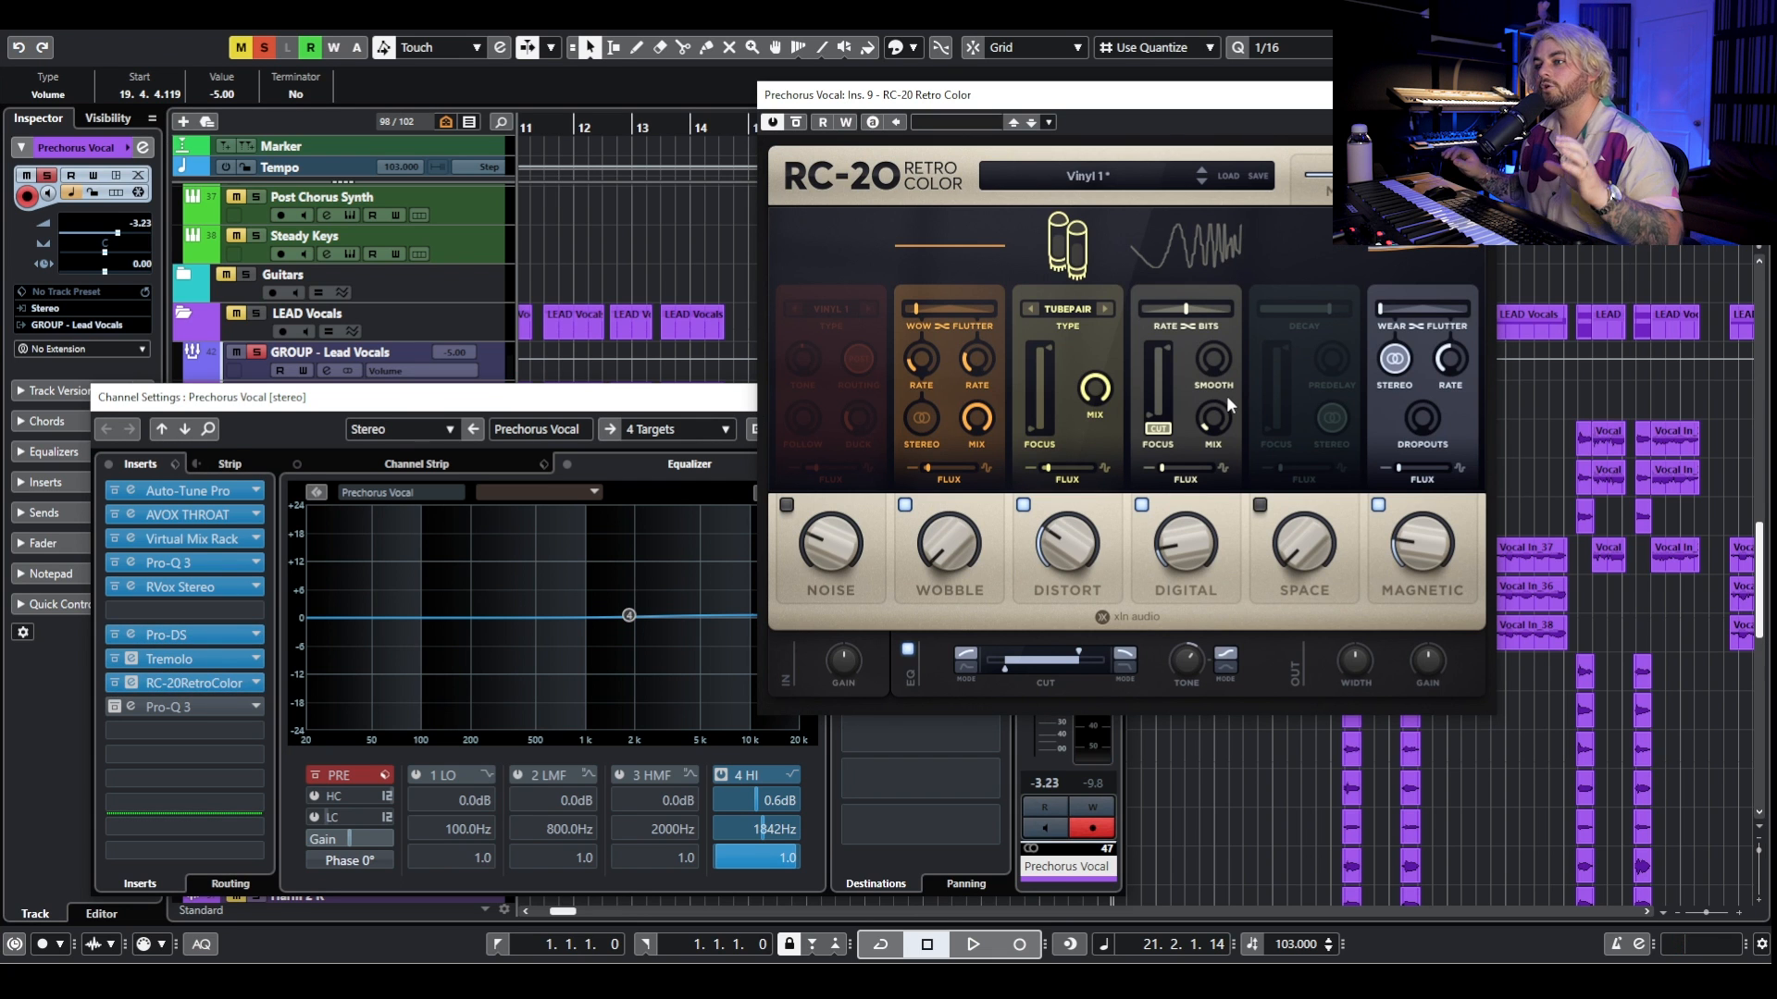
pyautogui.moveTo(1219, 430)
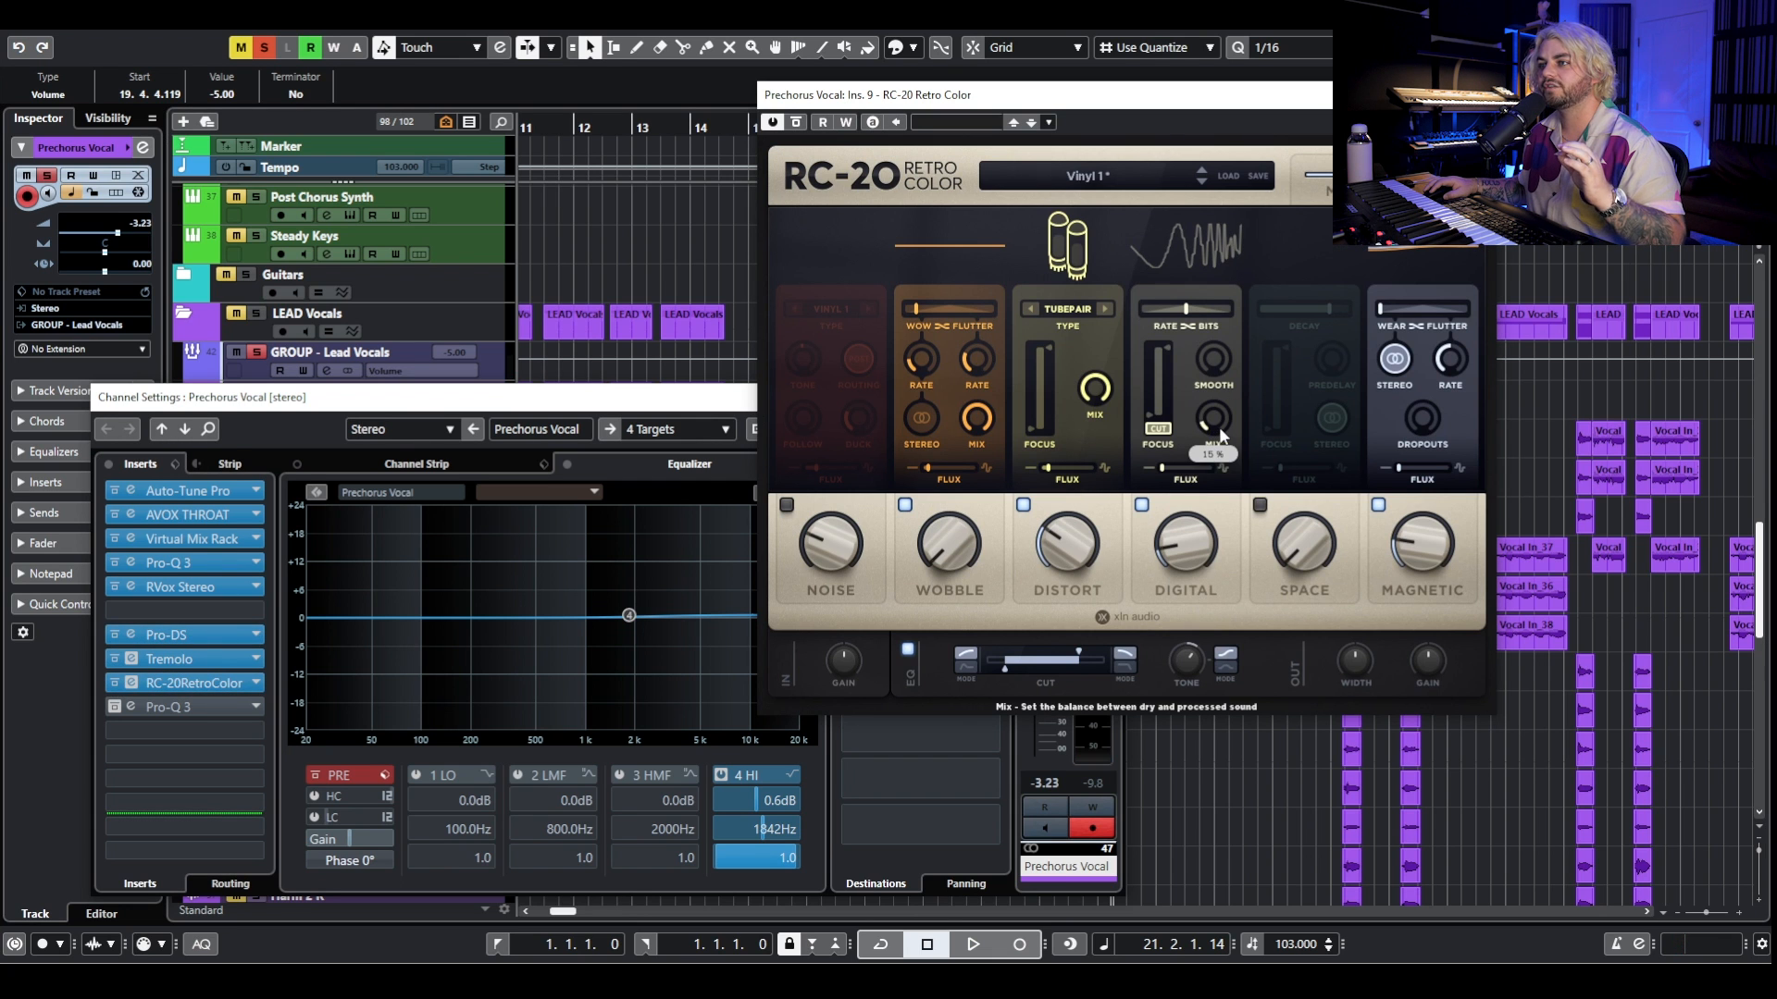
pyautogui.click(1486, 96)
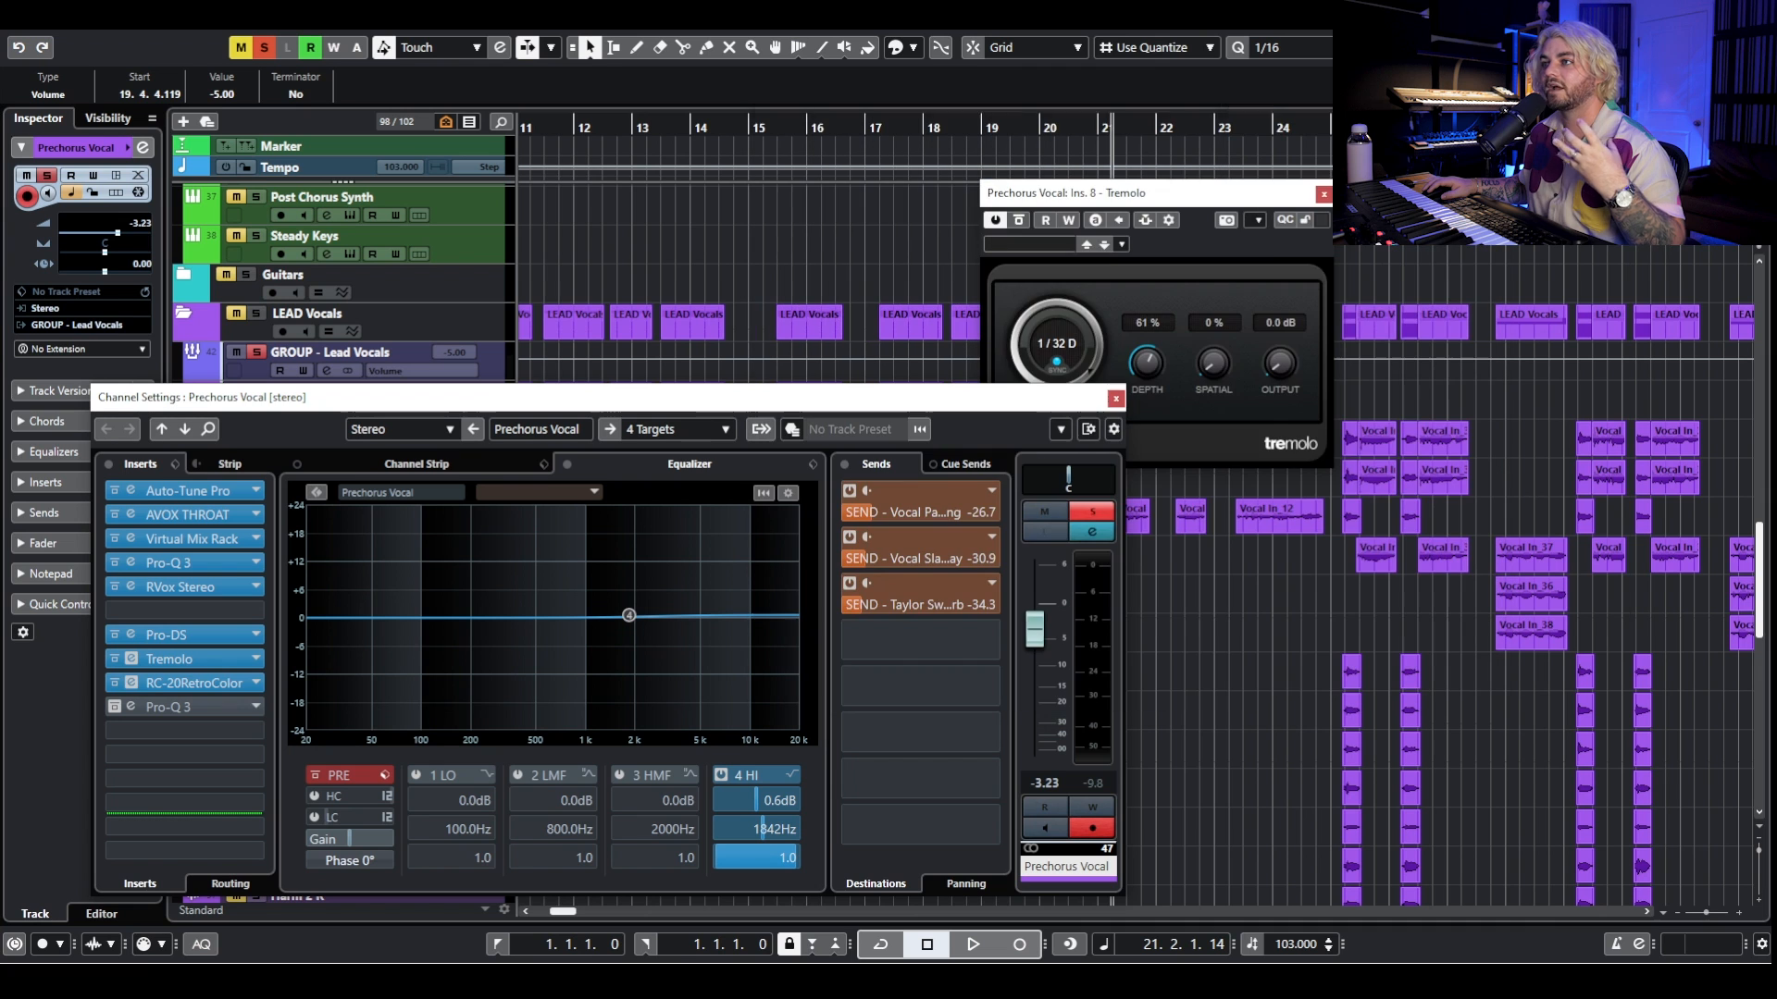
pyautogui.click(1322, 195)
pyautogui.press('space')
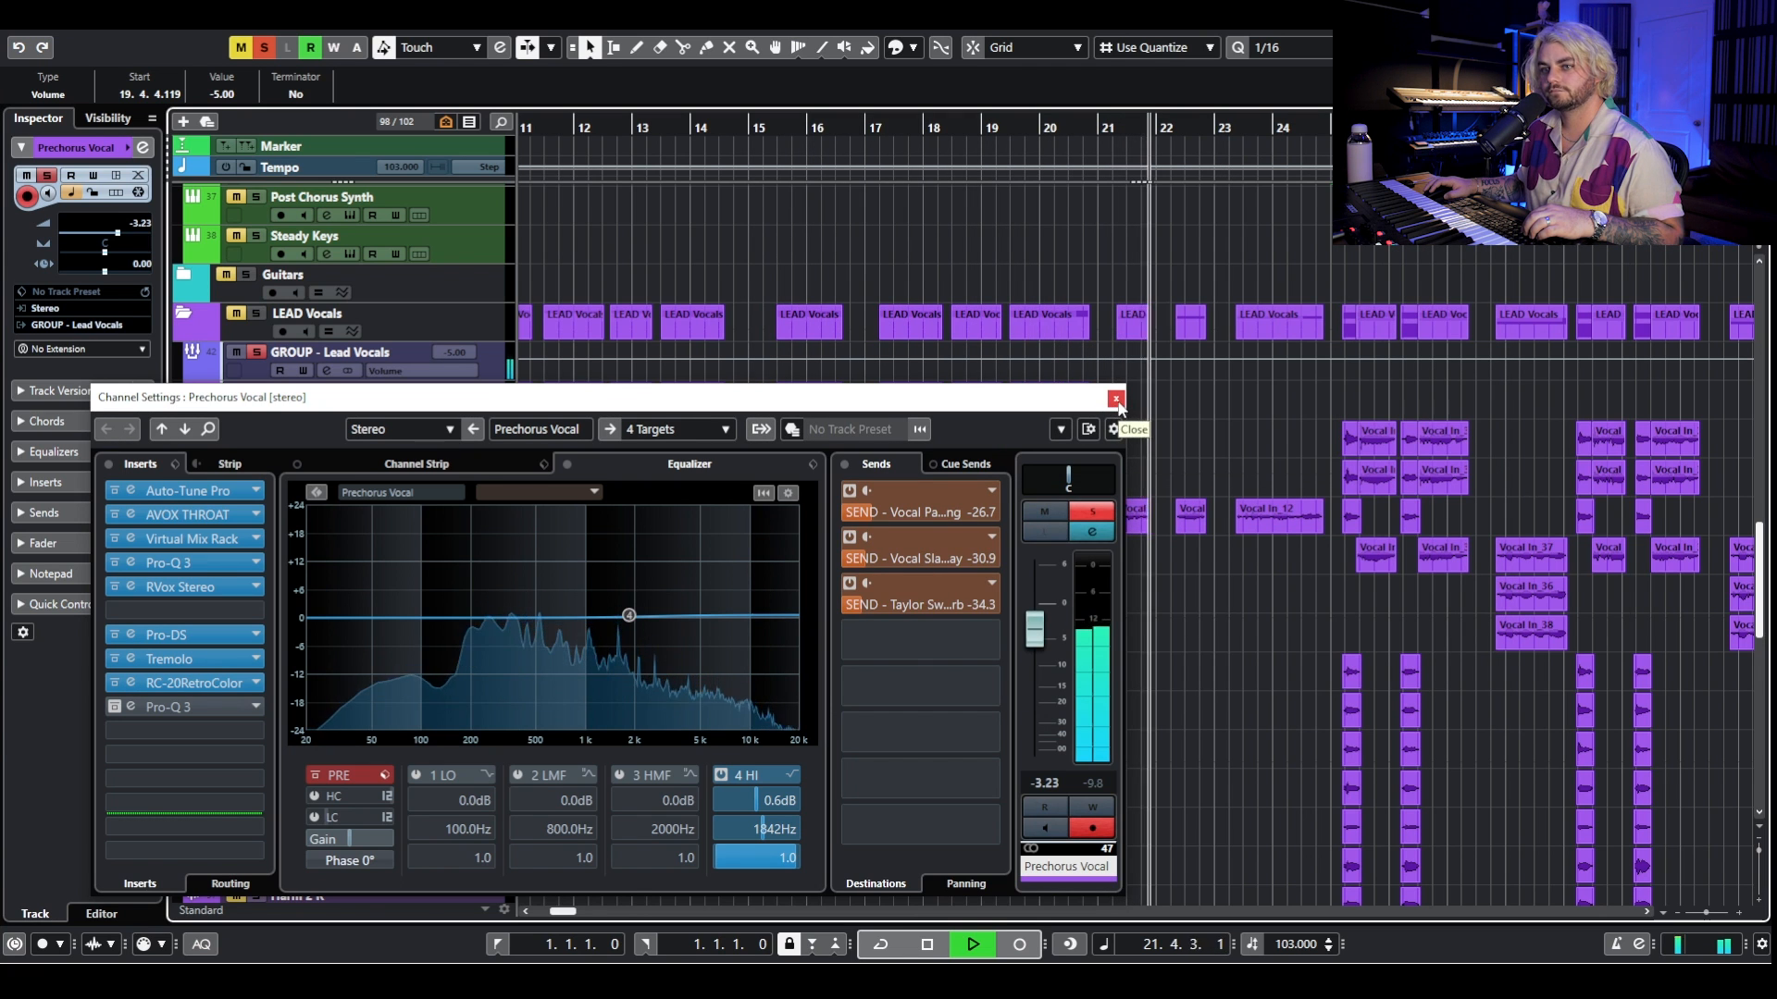
# Re-enable the last Pro-Q 3 insert on the Prechorus Vocal, stop playback, and review its EQ curve.
pyautogui.click(130, 709)
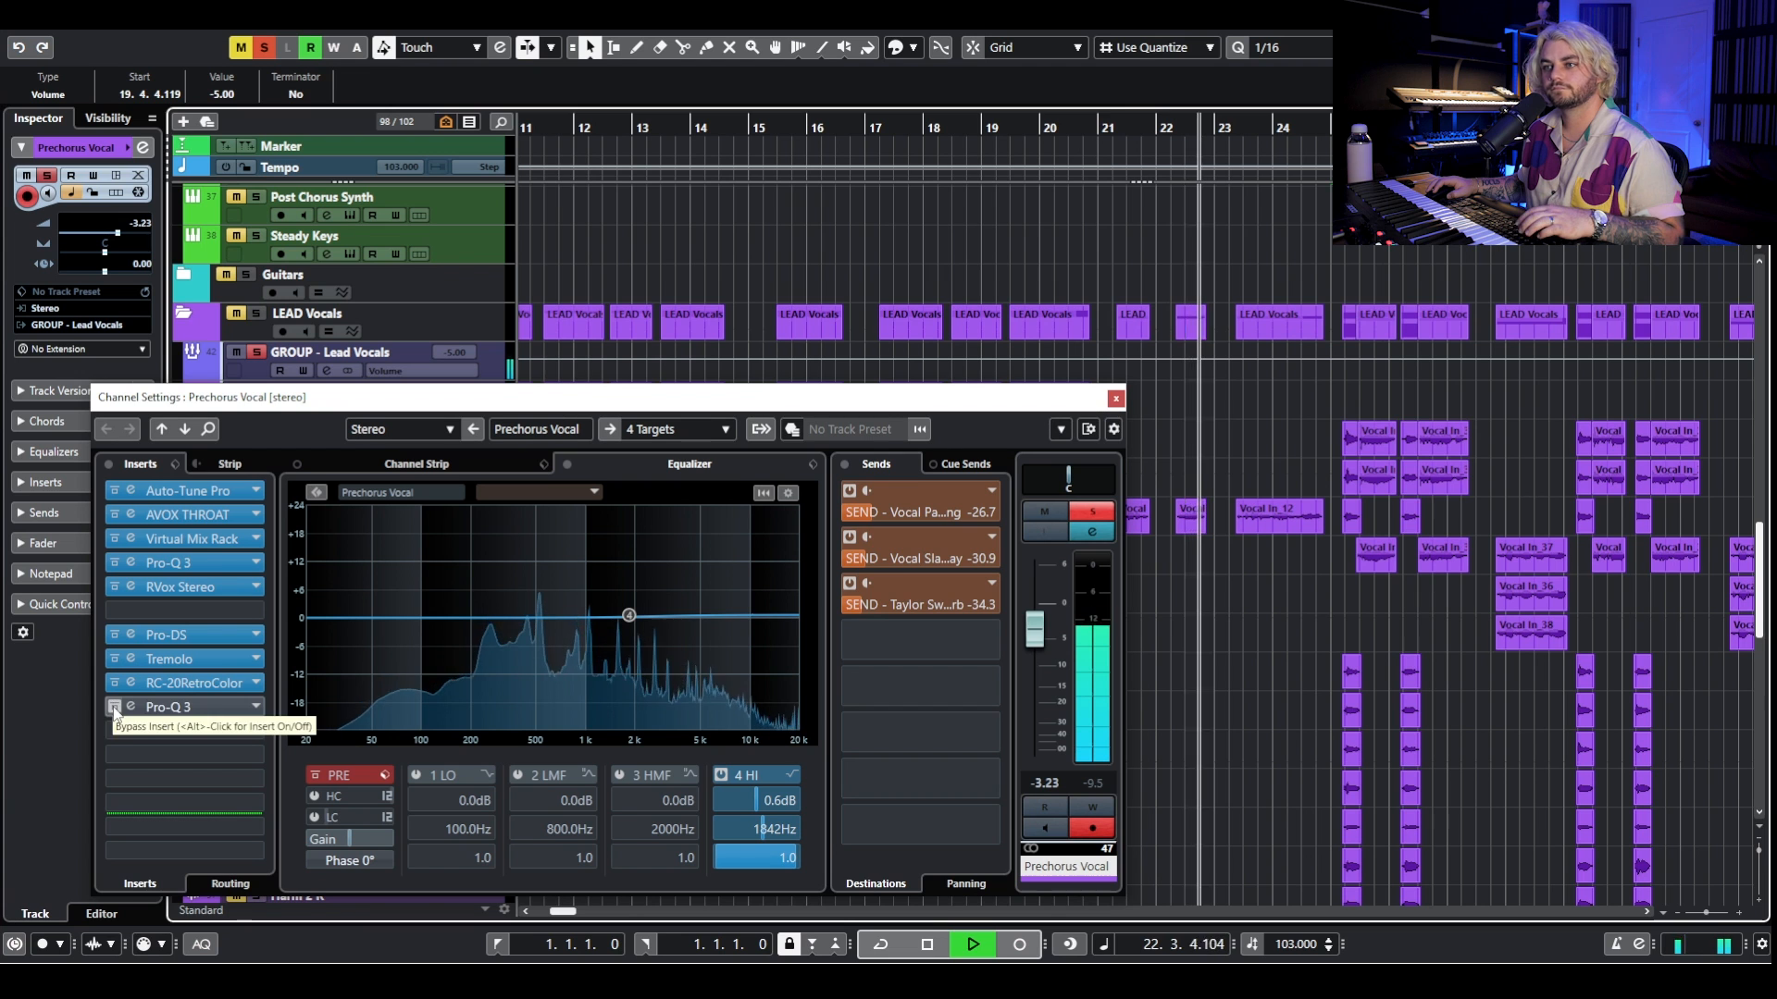
pyautogui.press('space')
pyautogui.click(131, 708)
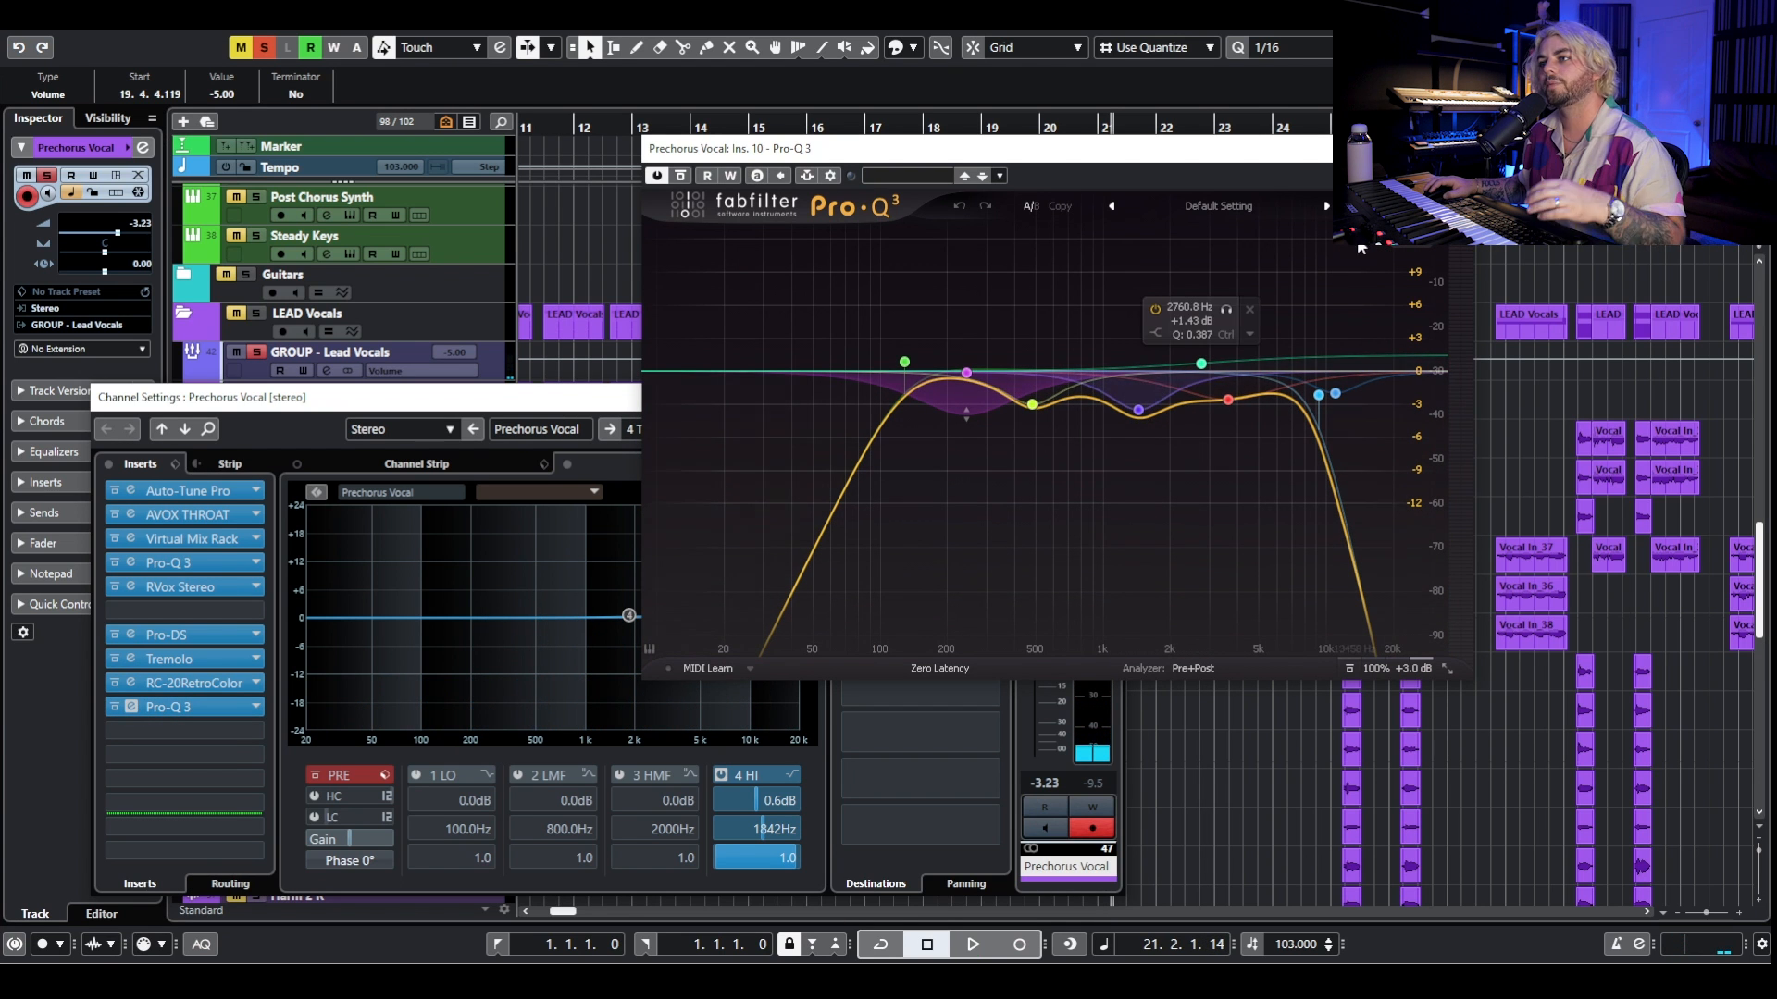
pyautogui.click(1464, 149)
# Clear the solos, close the channel settings, and listen to the prechorus in the full mix through bar 24.
pyautogui.click(265, 52)
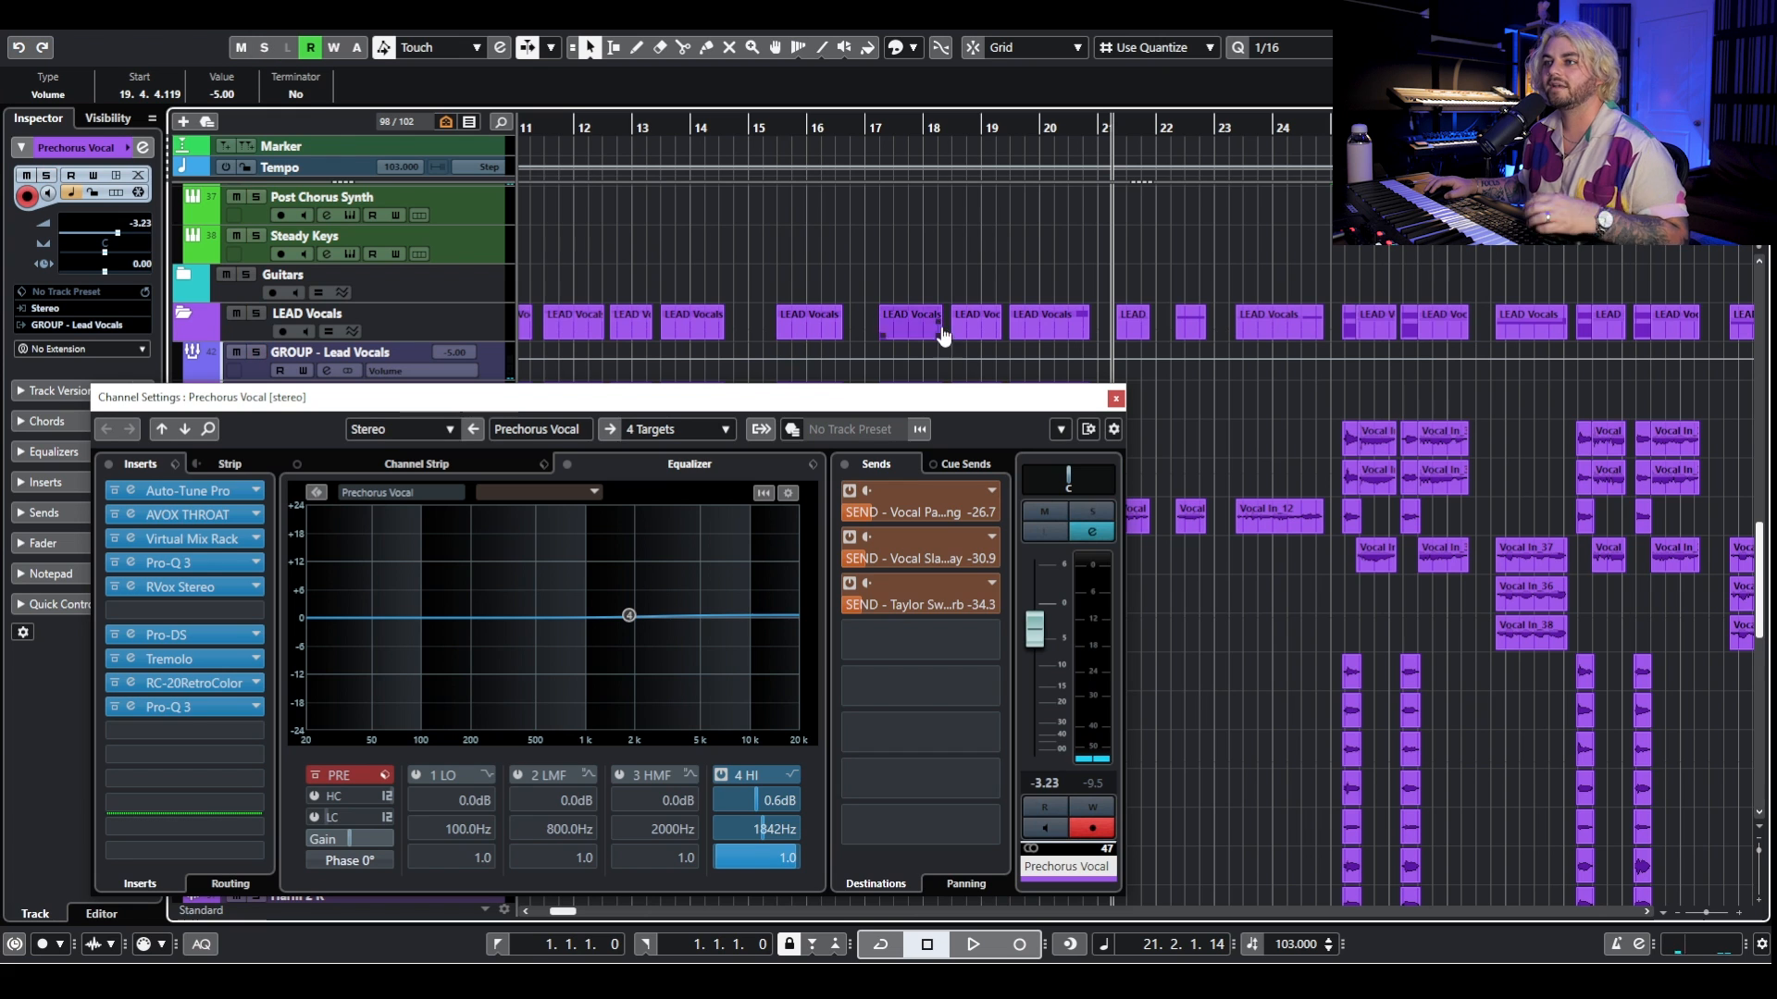
pyautogui.click(1116, 398)
pyautogui.press('space')
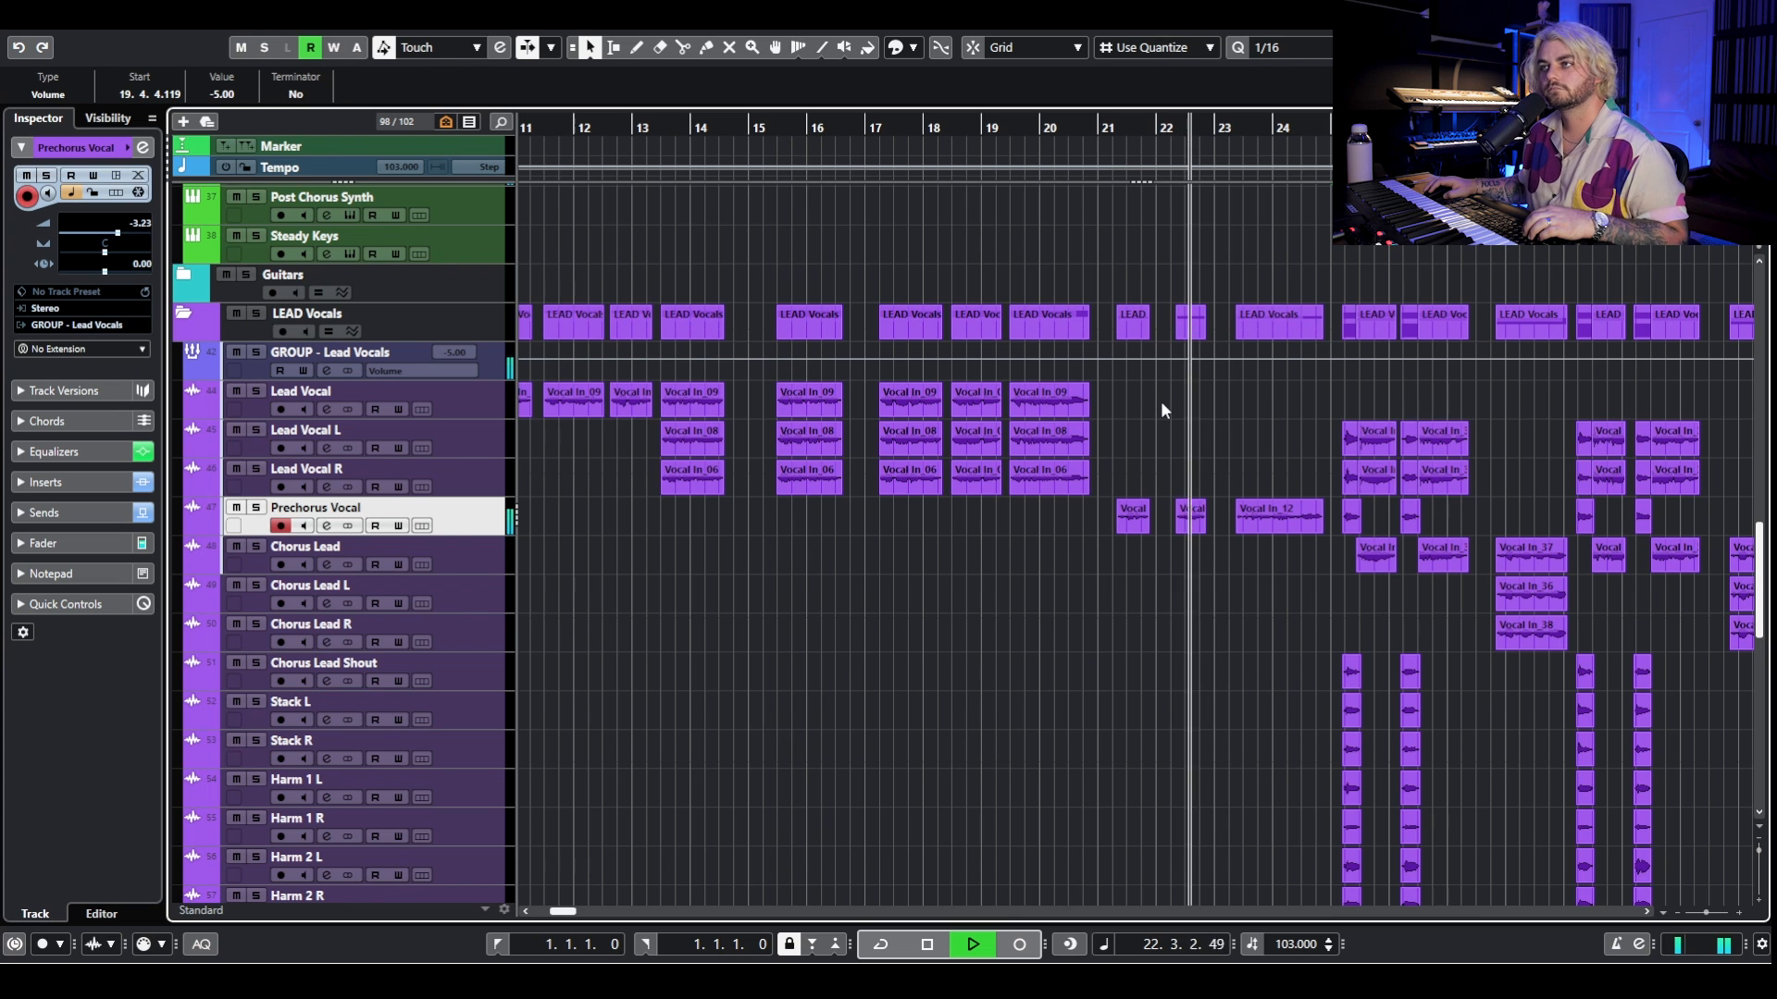
pyautogui.press('f')
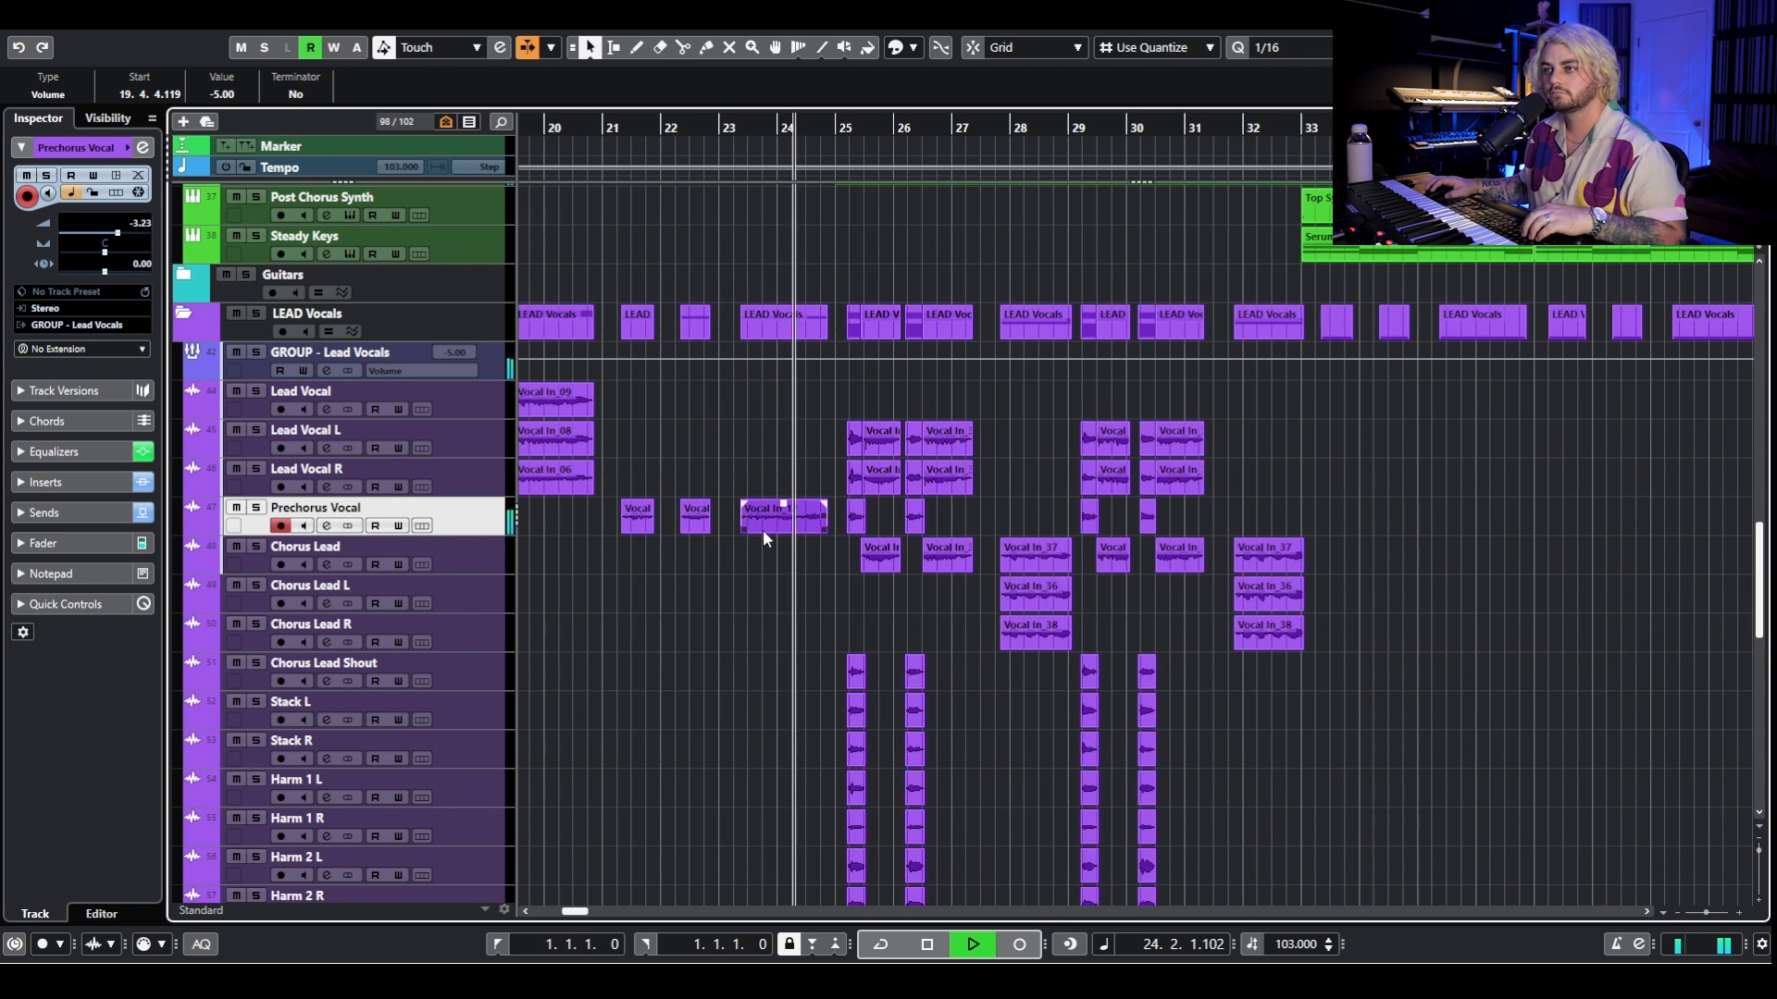
pyautogui.press('space')
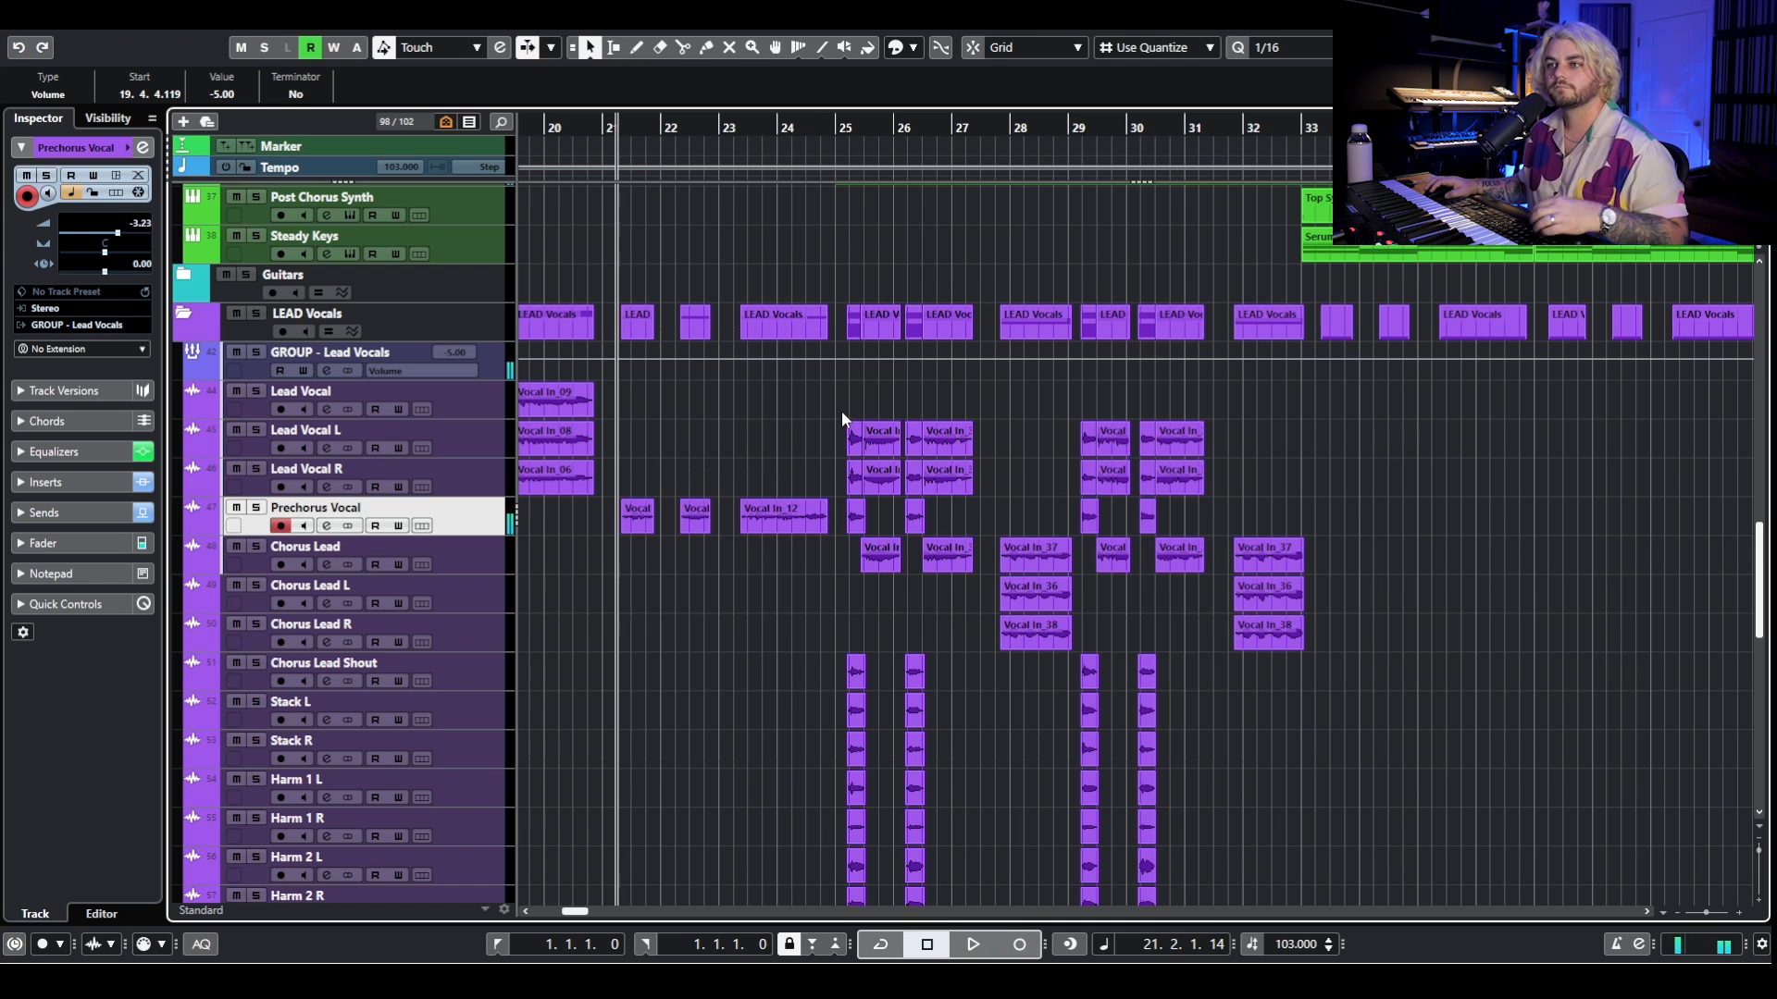
# Examine the arrangement of the chorus lead, stack and harmony vocal clips from bar 25 onward.
pyautogui.scroll(-4, 804, 407)
pyautogui.scroll(7, 805, 407)
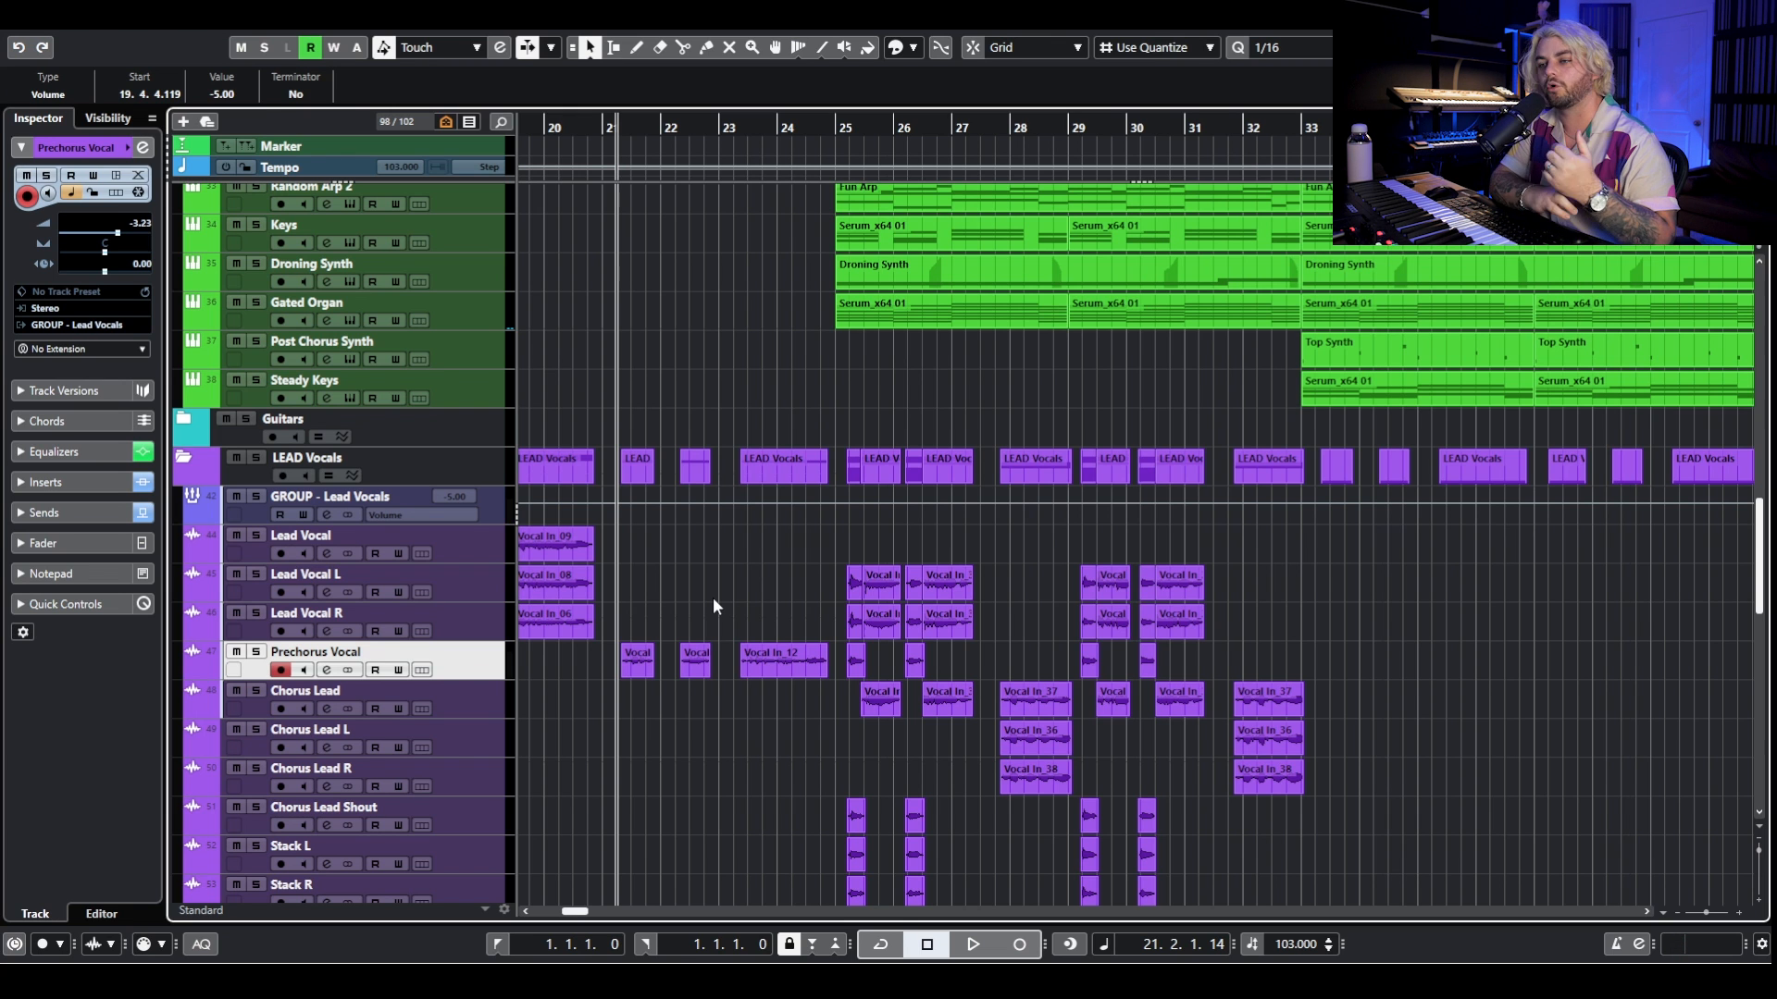
pyautogui.scroll(-3, 805, 583)
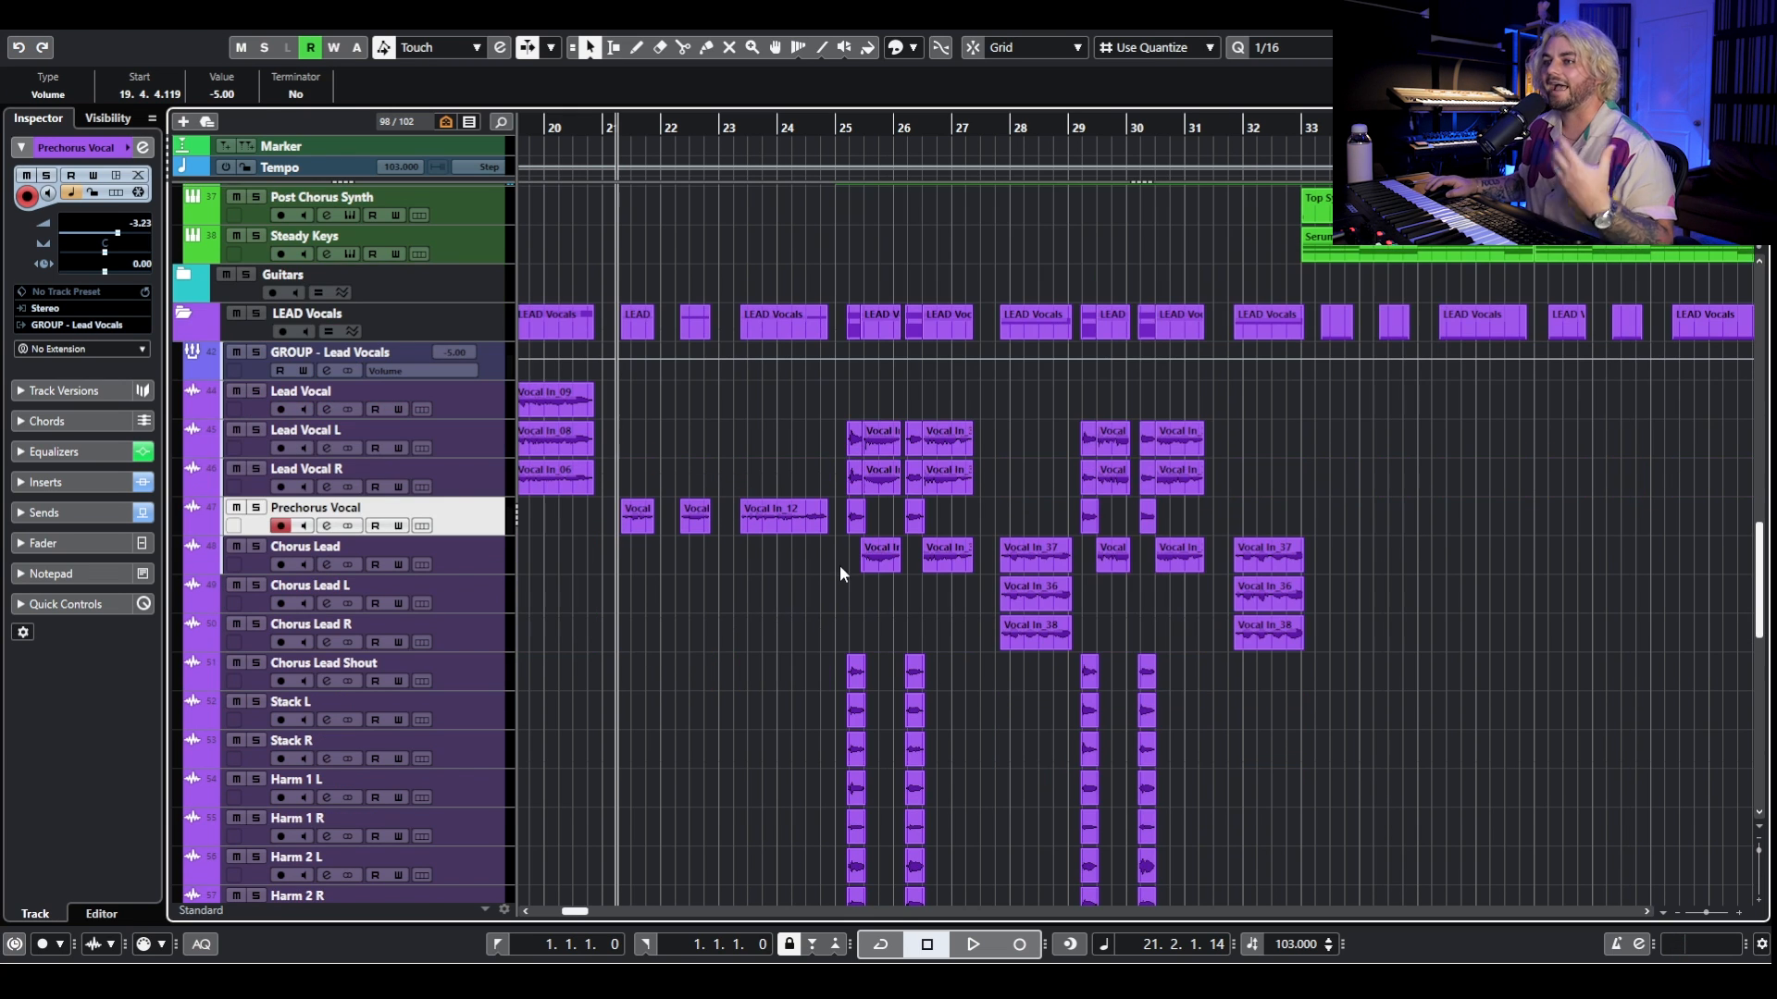
pyautogui.scroll(-3, 855, 435)
pyautogui.keyDown('ctrl'); pyautogui.scroll(4, 855, 435); pyautogui.keyUp('ctrl')
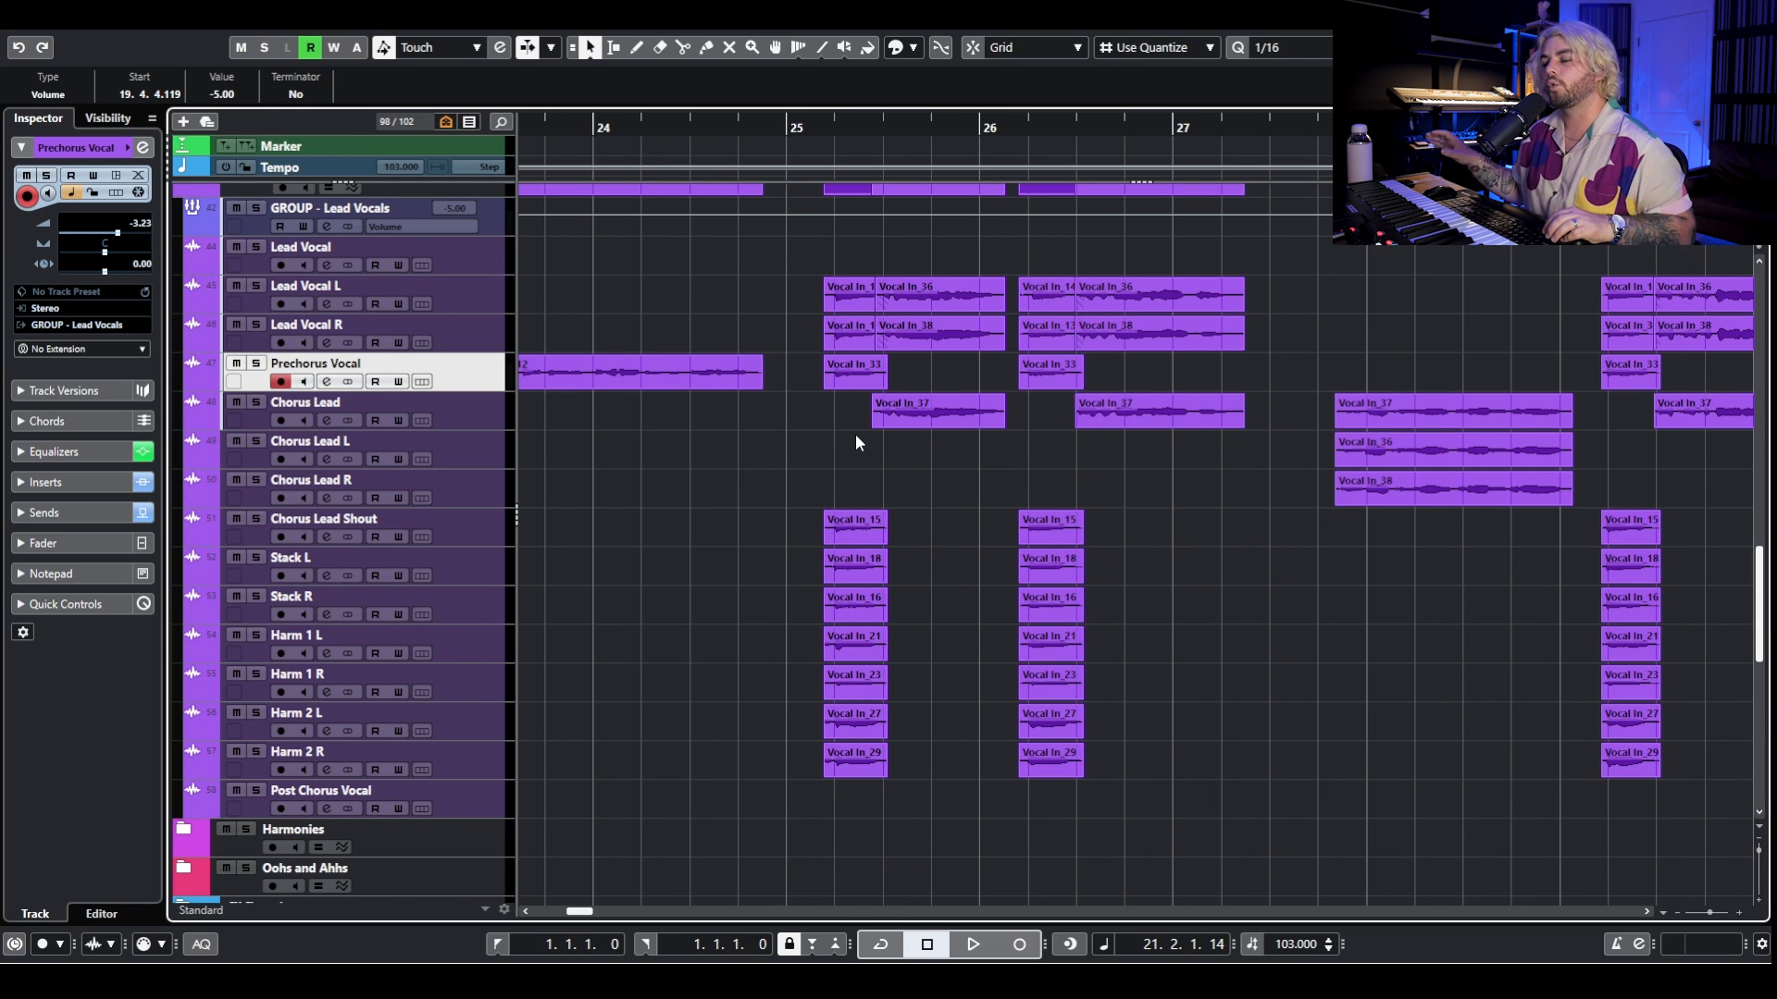
pyautogui.keyDown('ctrl'); pyautogui.scroll(-4, 855, 435); pyautogui.keyUp('ctrl')
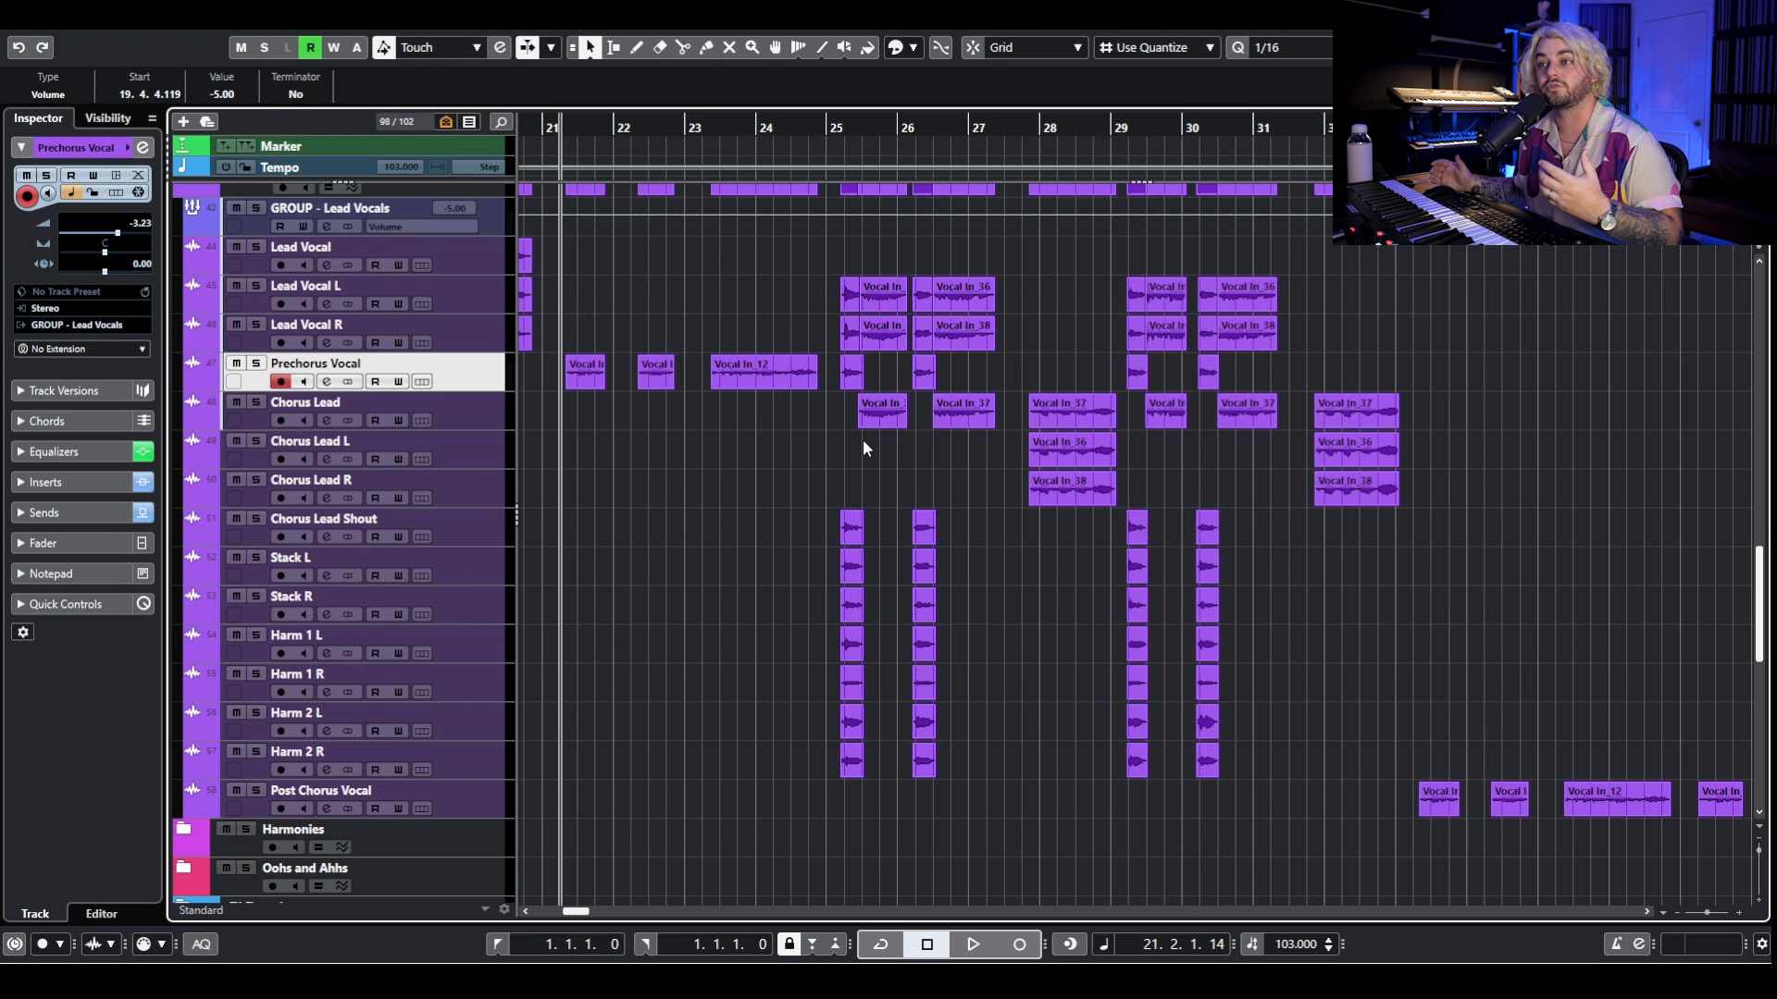
pyautogui.keyDown('ctrl'); pyautogui.scroll(3, 862, 440); pyautogui.keyUp('ctrl')
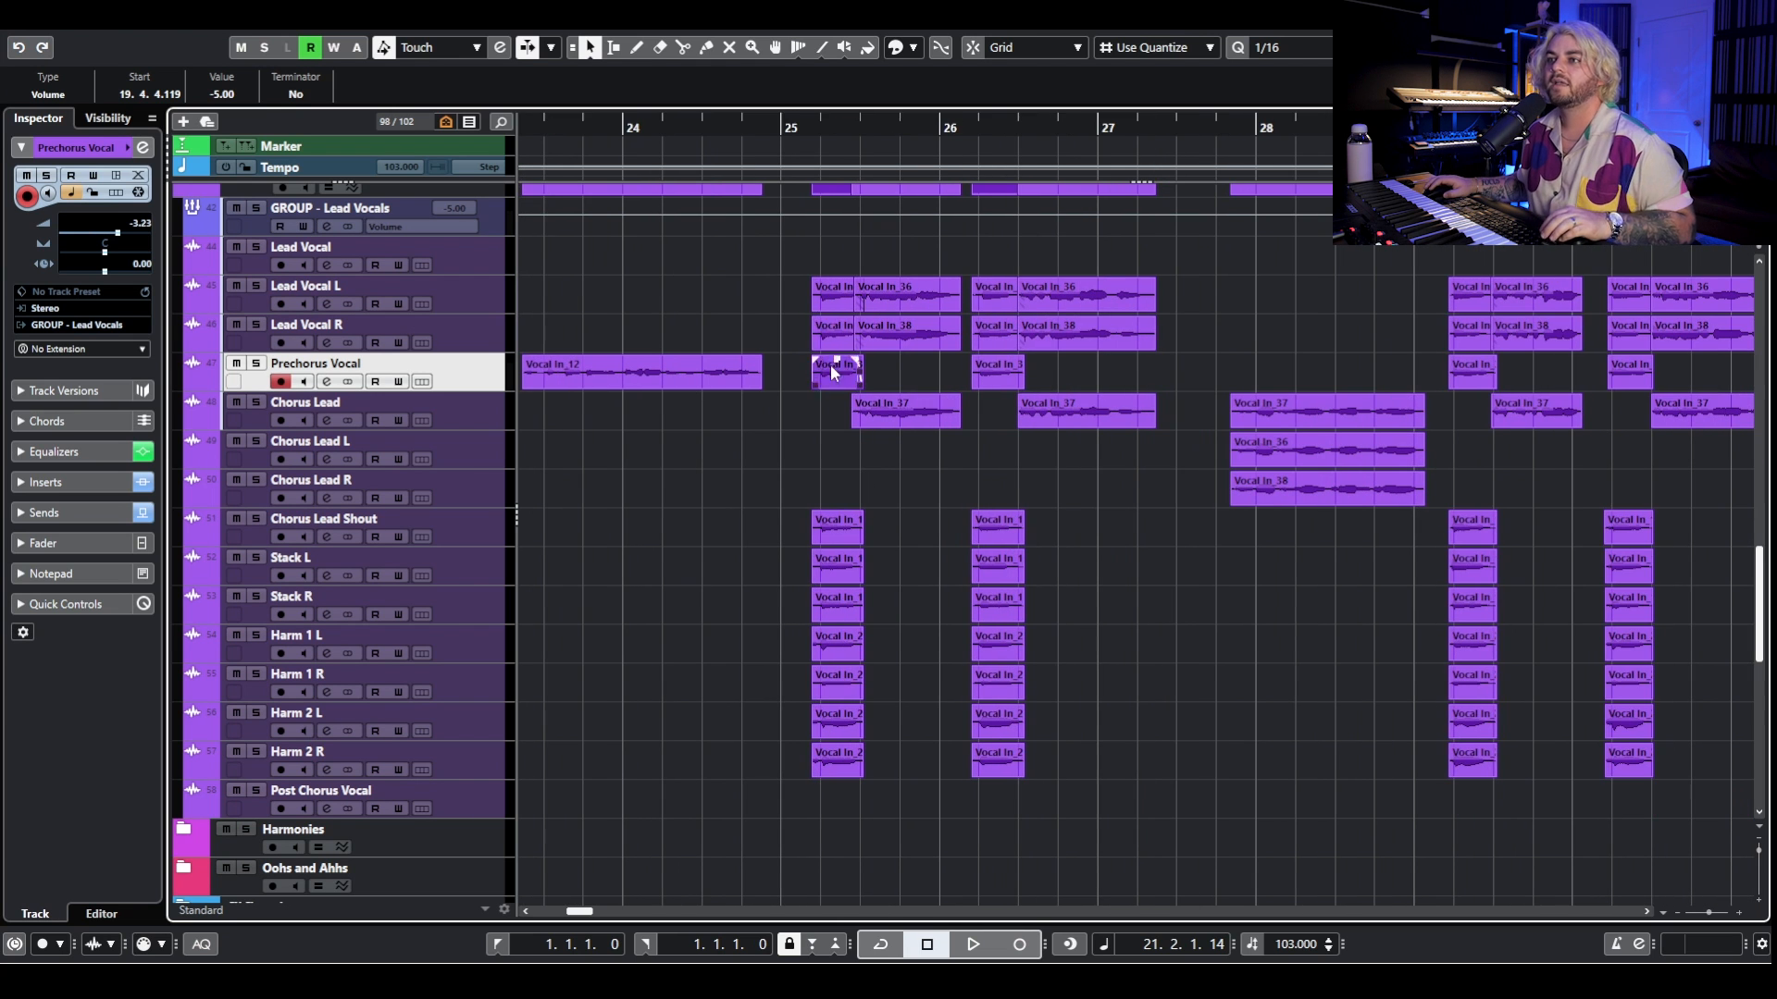
# Place the playhead at bar 25, solo the LEAD Vocals folder, and listen to the chorus vocals through bar 27.
pyautogui.click(791, 129)
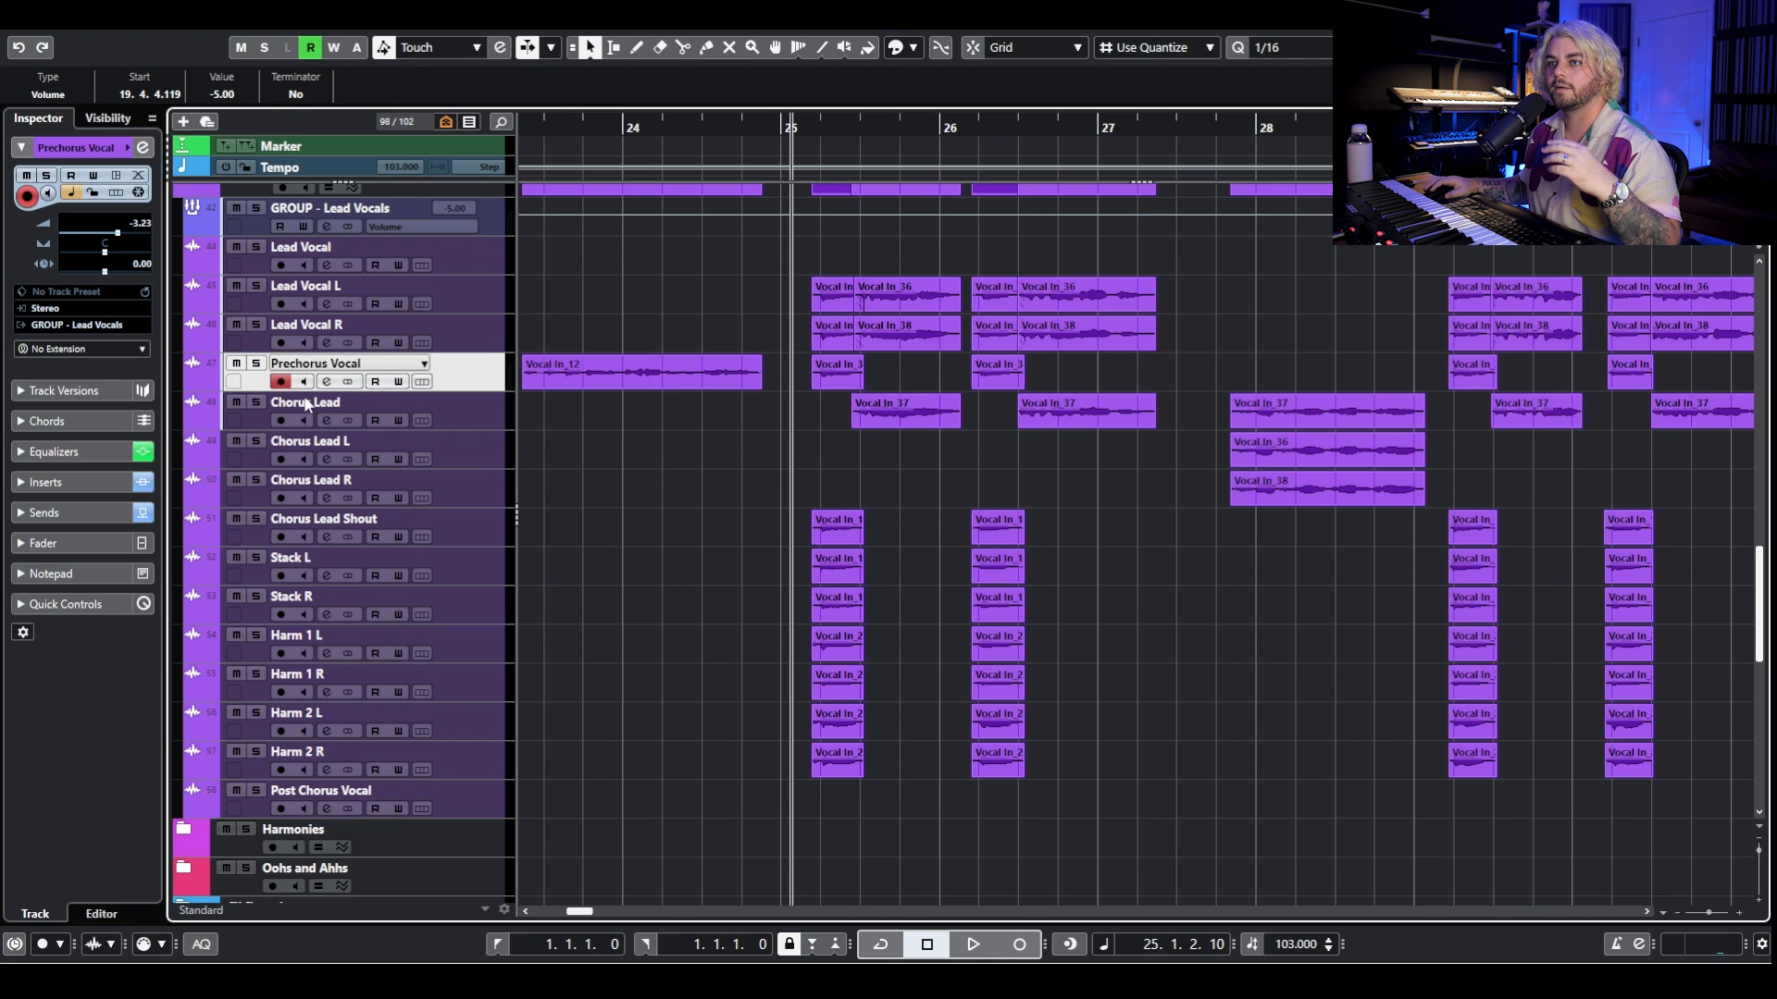
pyautogui.scroll(3, 246, 196)
pyautogui.click(246, 313)
pyautogui.press('space')
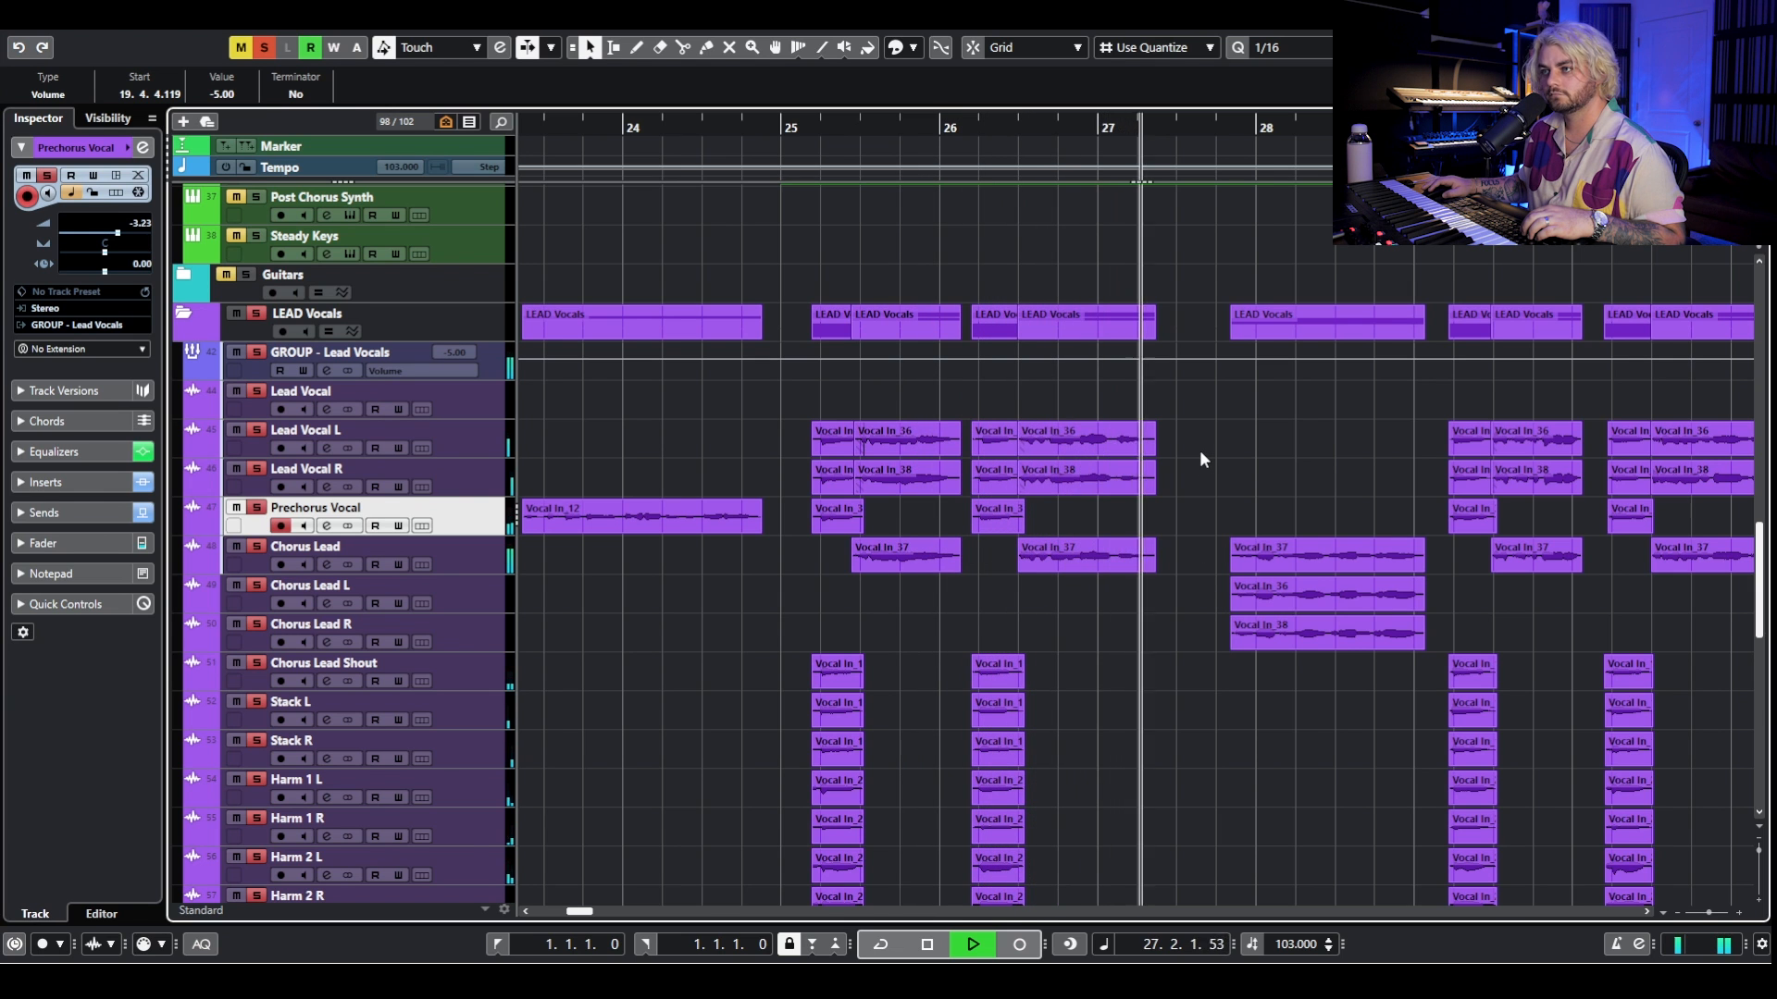
pyautogui.scroll(-5, 1199, 450)
pyautogui.press('space')
# Solo only the Chorus Lead Shout track, enlarge the view around bar 25, and play it from there.
pyautogui.click(1153, 447)
pyautogui.scroll(6, 1138, 417)
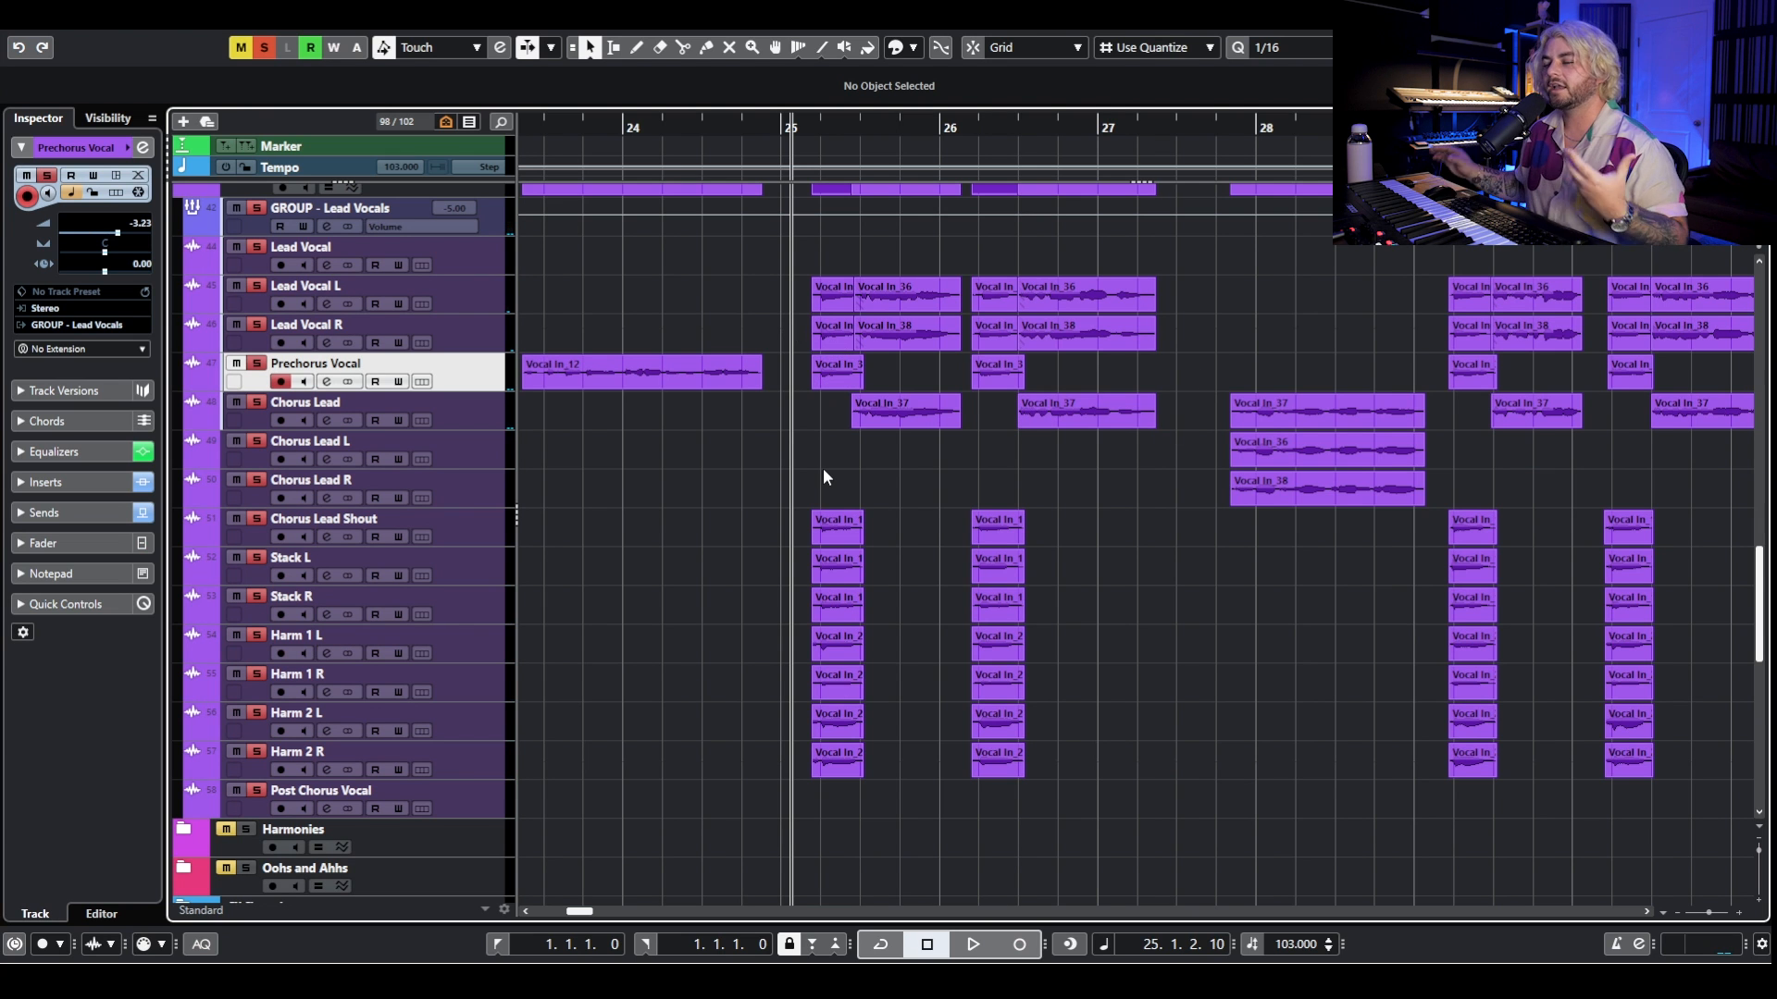
pyautogui.scroll(4, 824, 468)
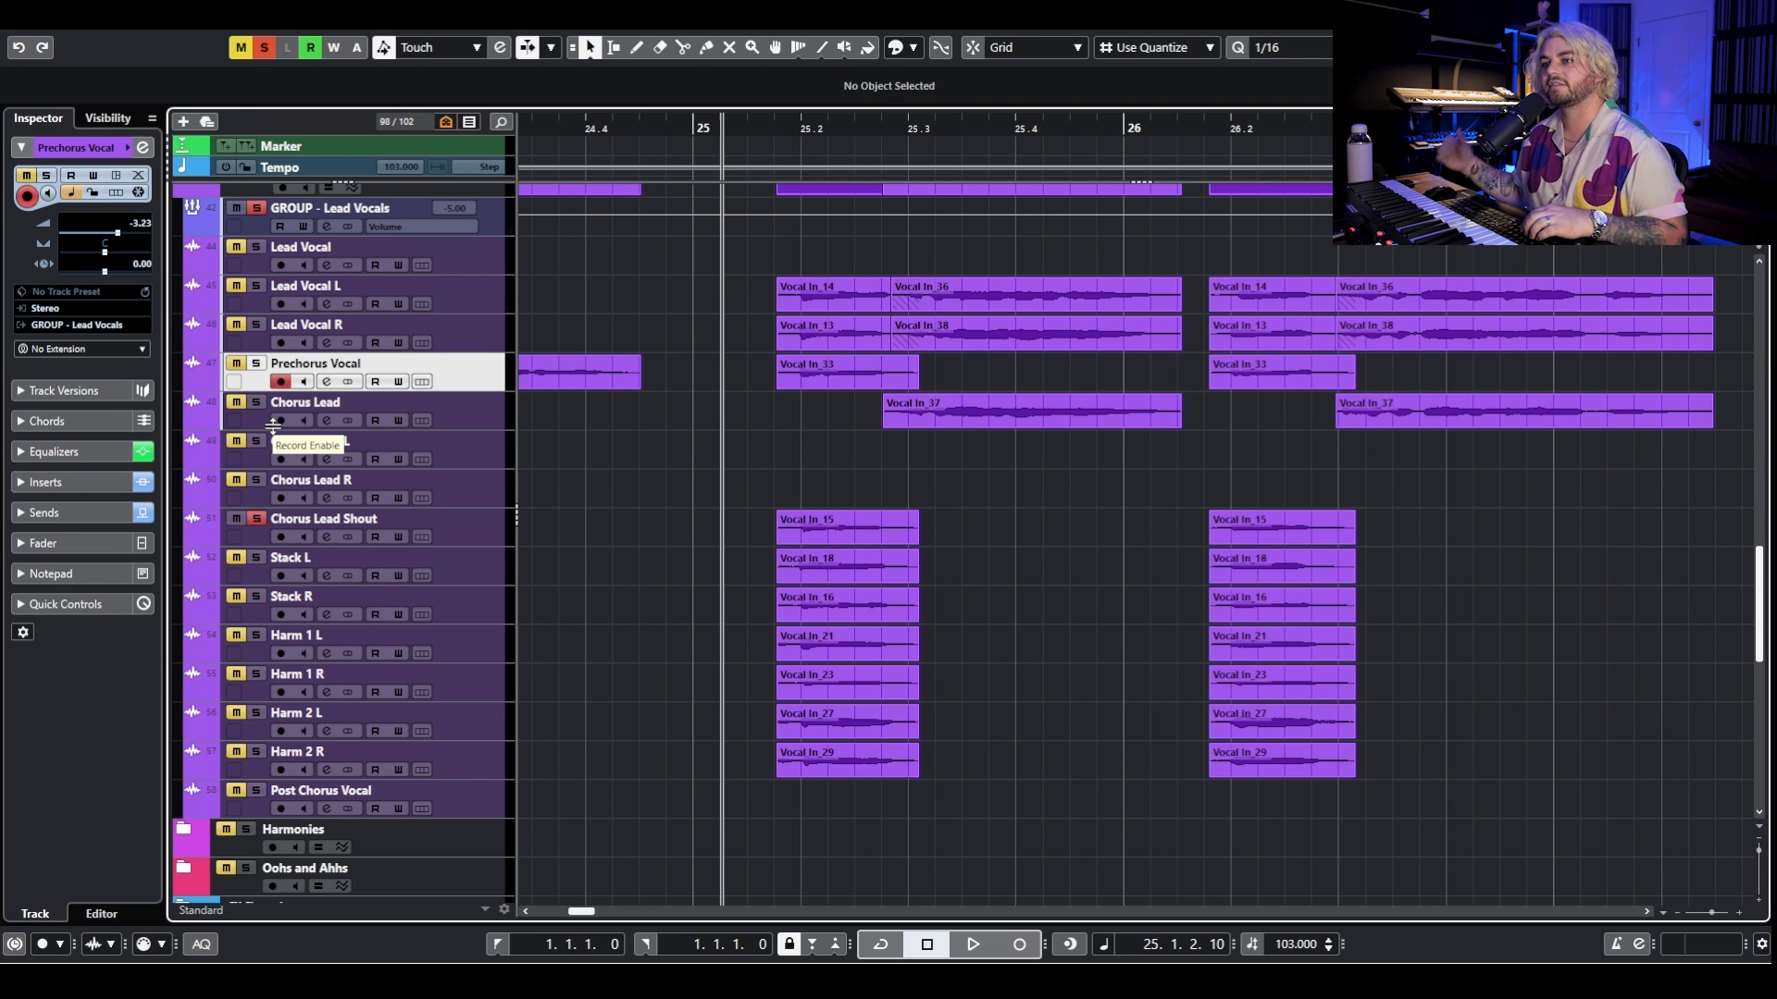
pyautogui.press('space')
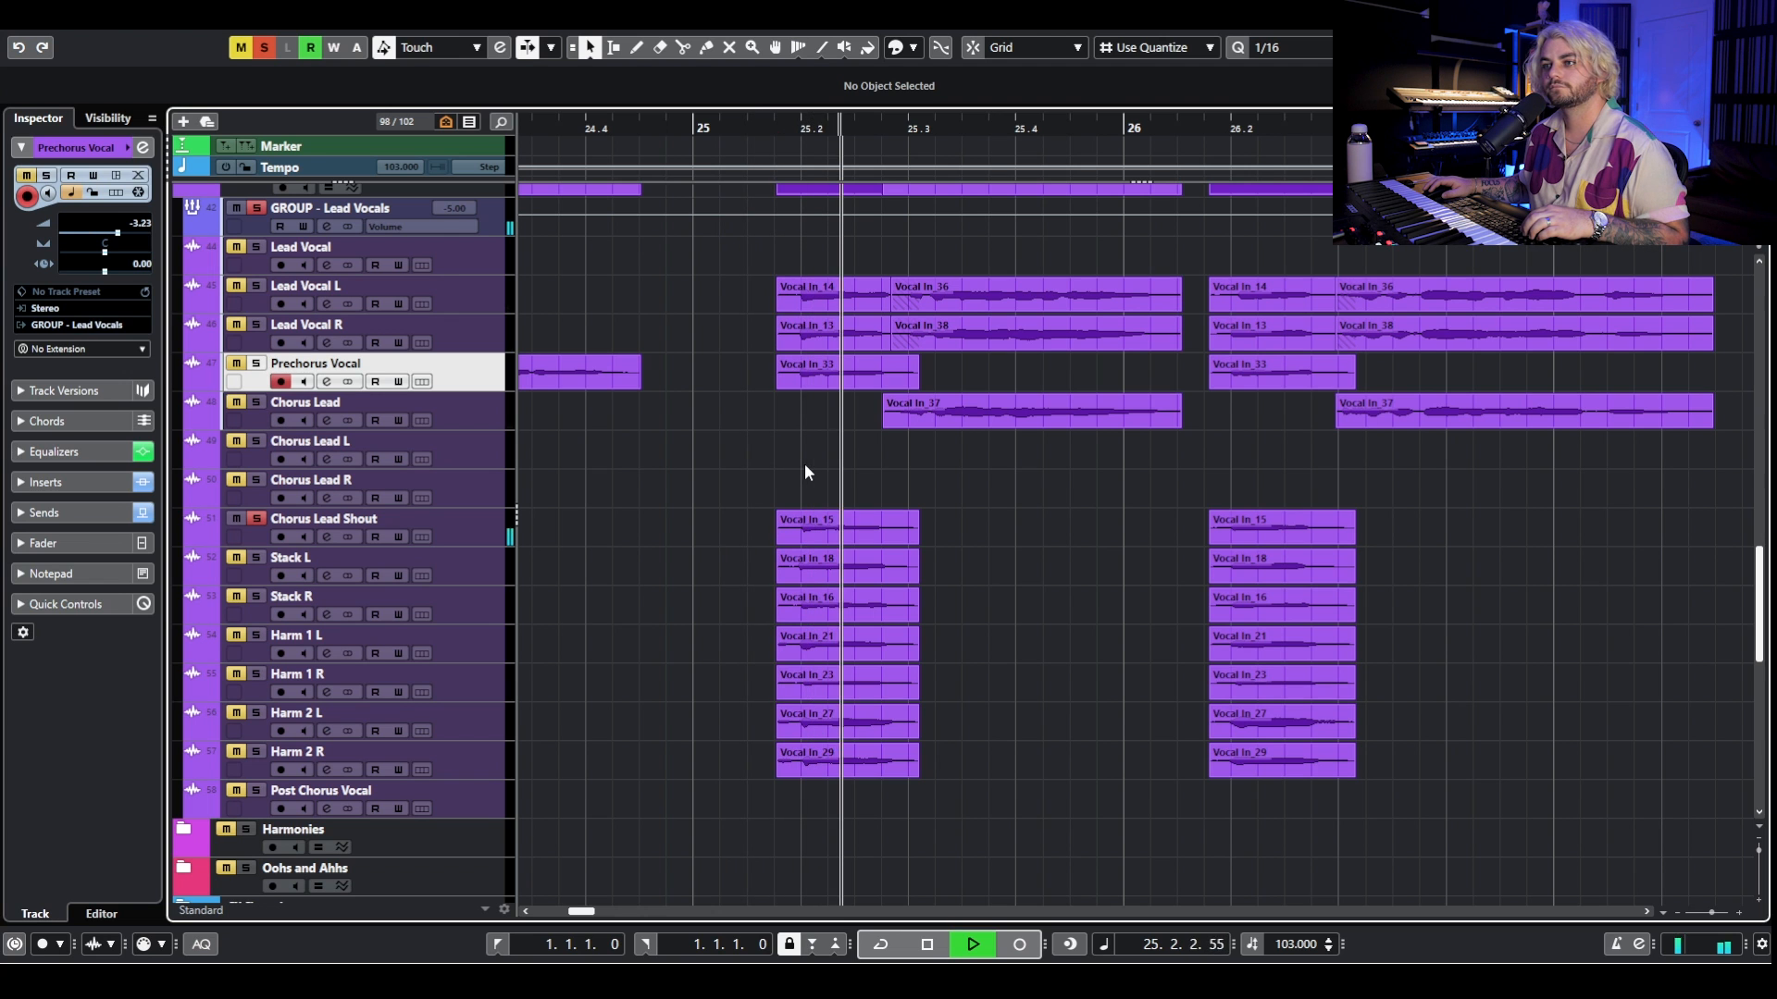
# Add the Stack L and Stack R tracks to the solo and listen to them with the chorus shout from bar 25.
pyautogui.press('space')
pyautogui.click(255, 557)
pyautogui.click(255, 596)
pyautogui.press('space')
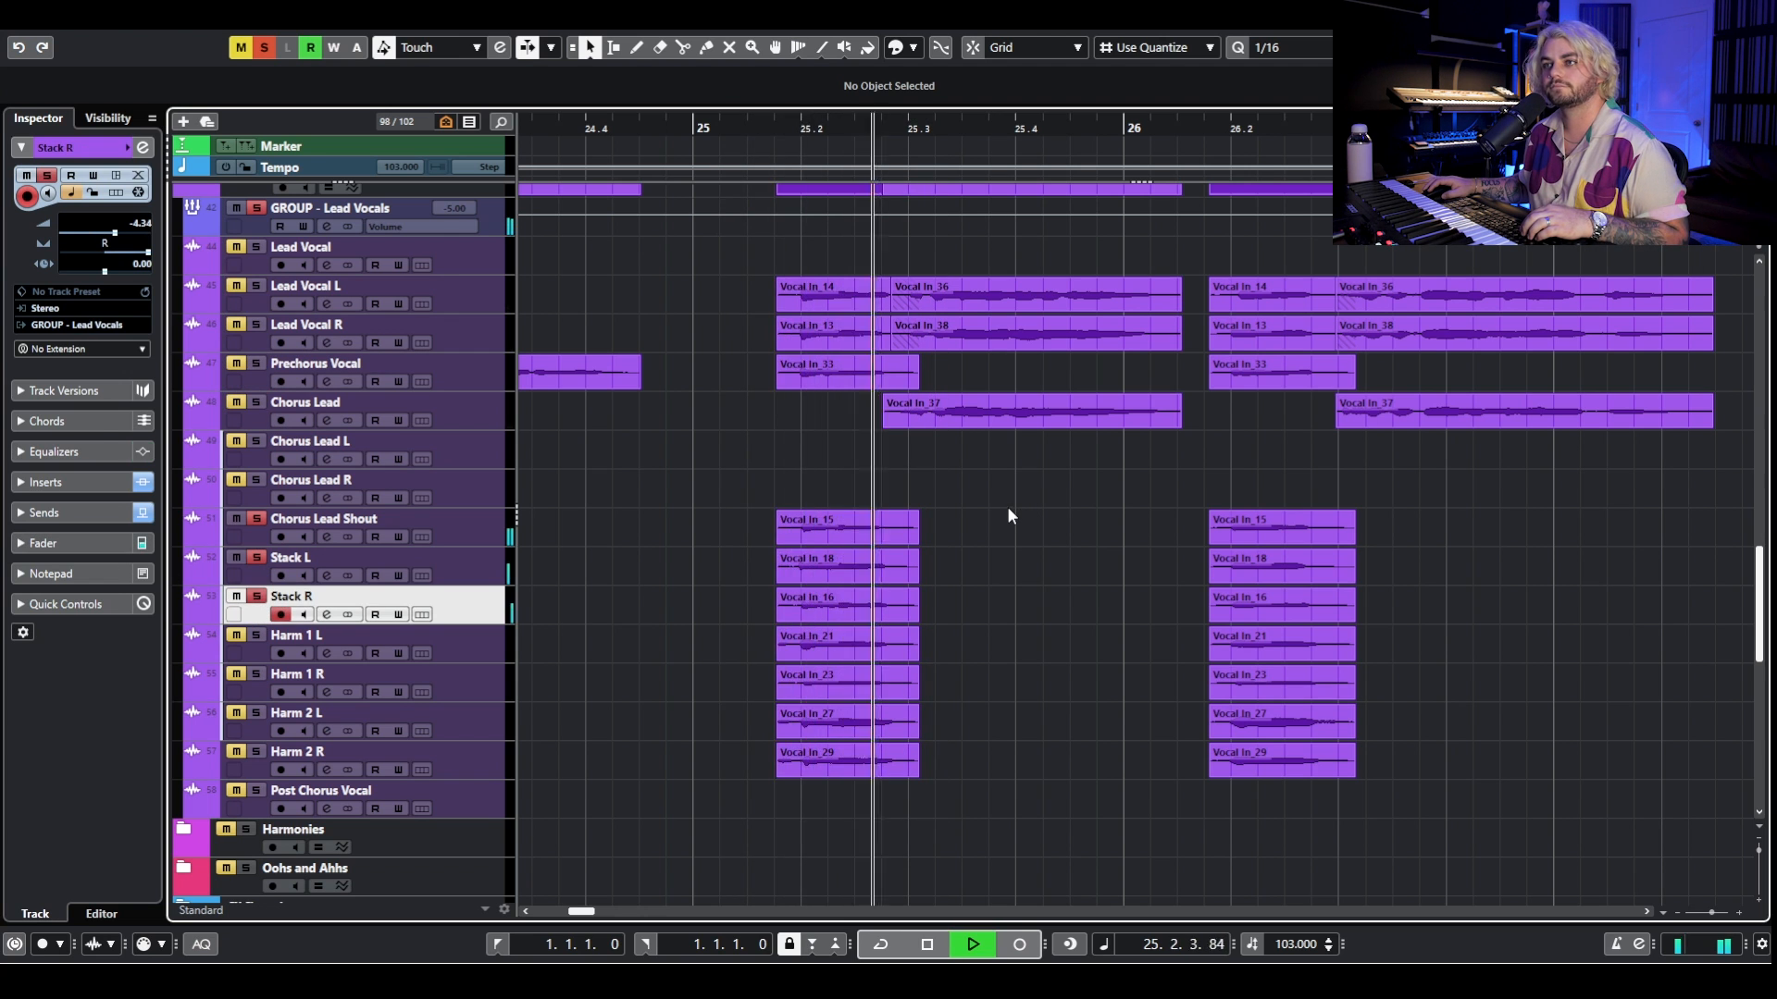
pyautogui.press('space')
pyautogui.press('space')
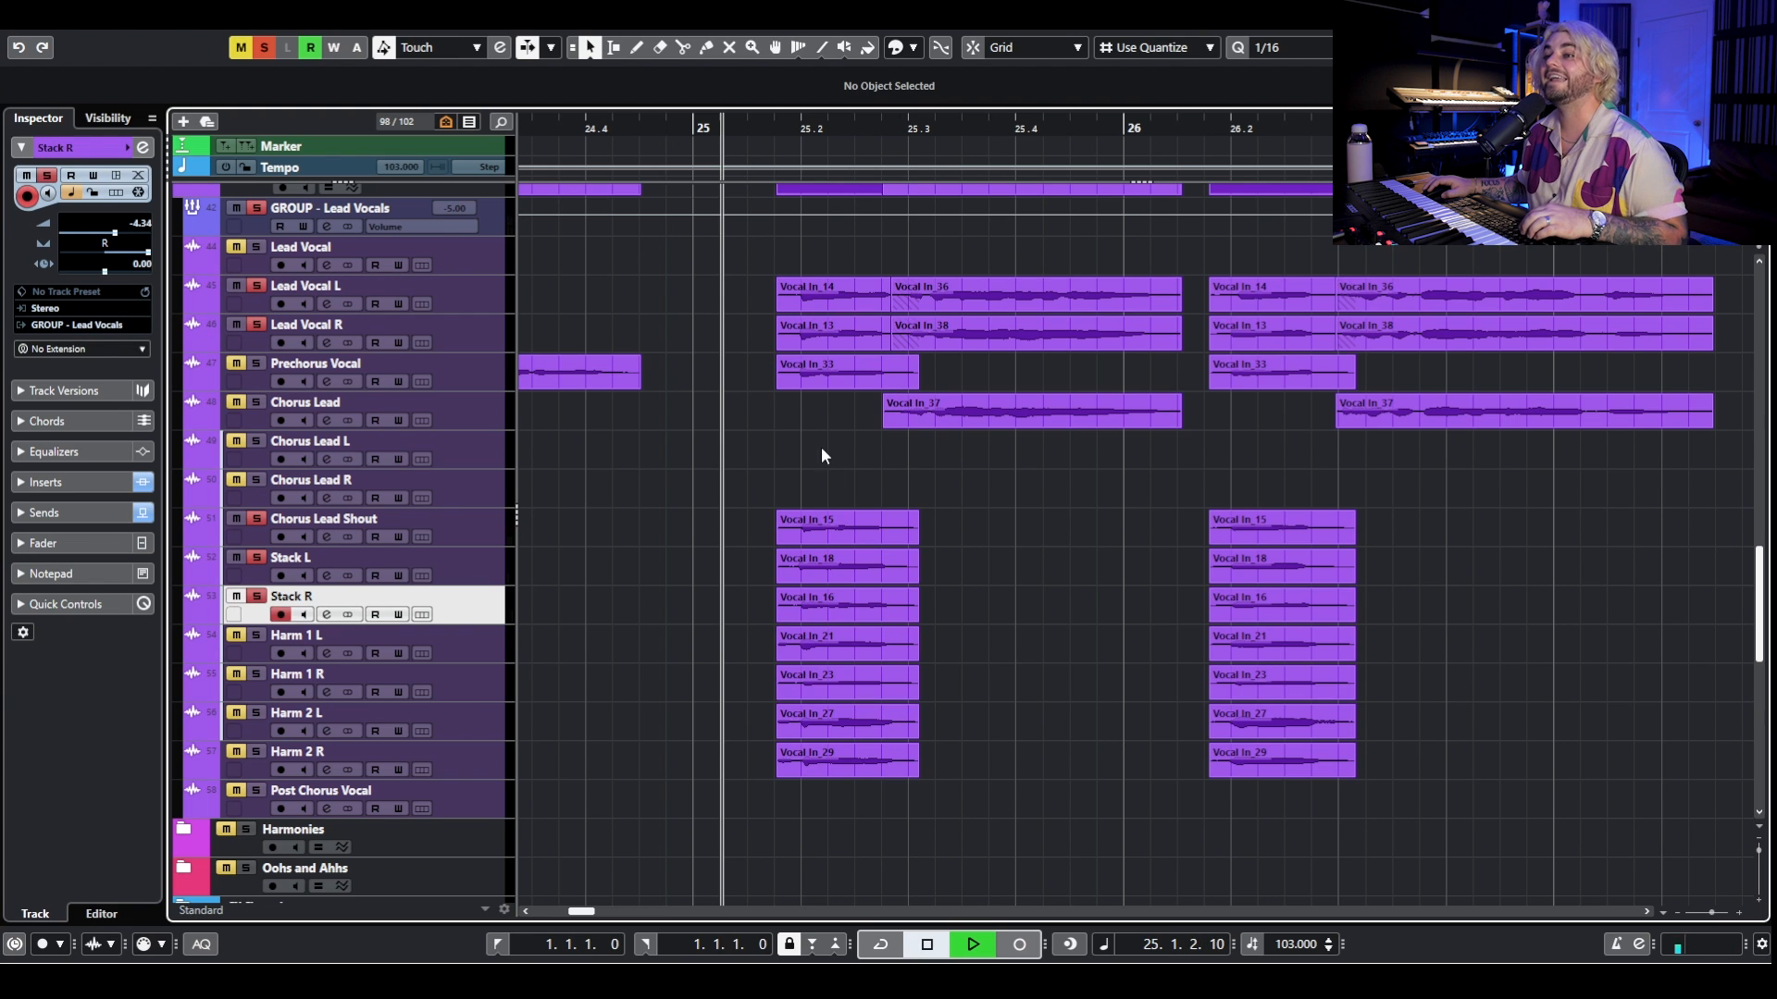
pyautogui.press('space')
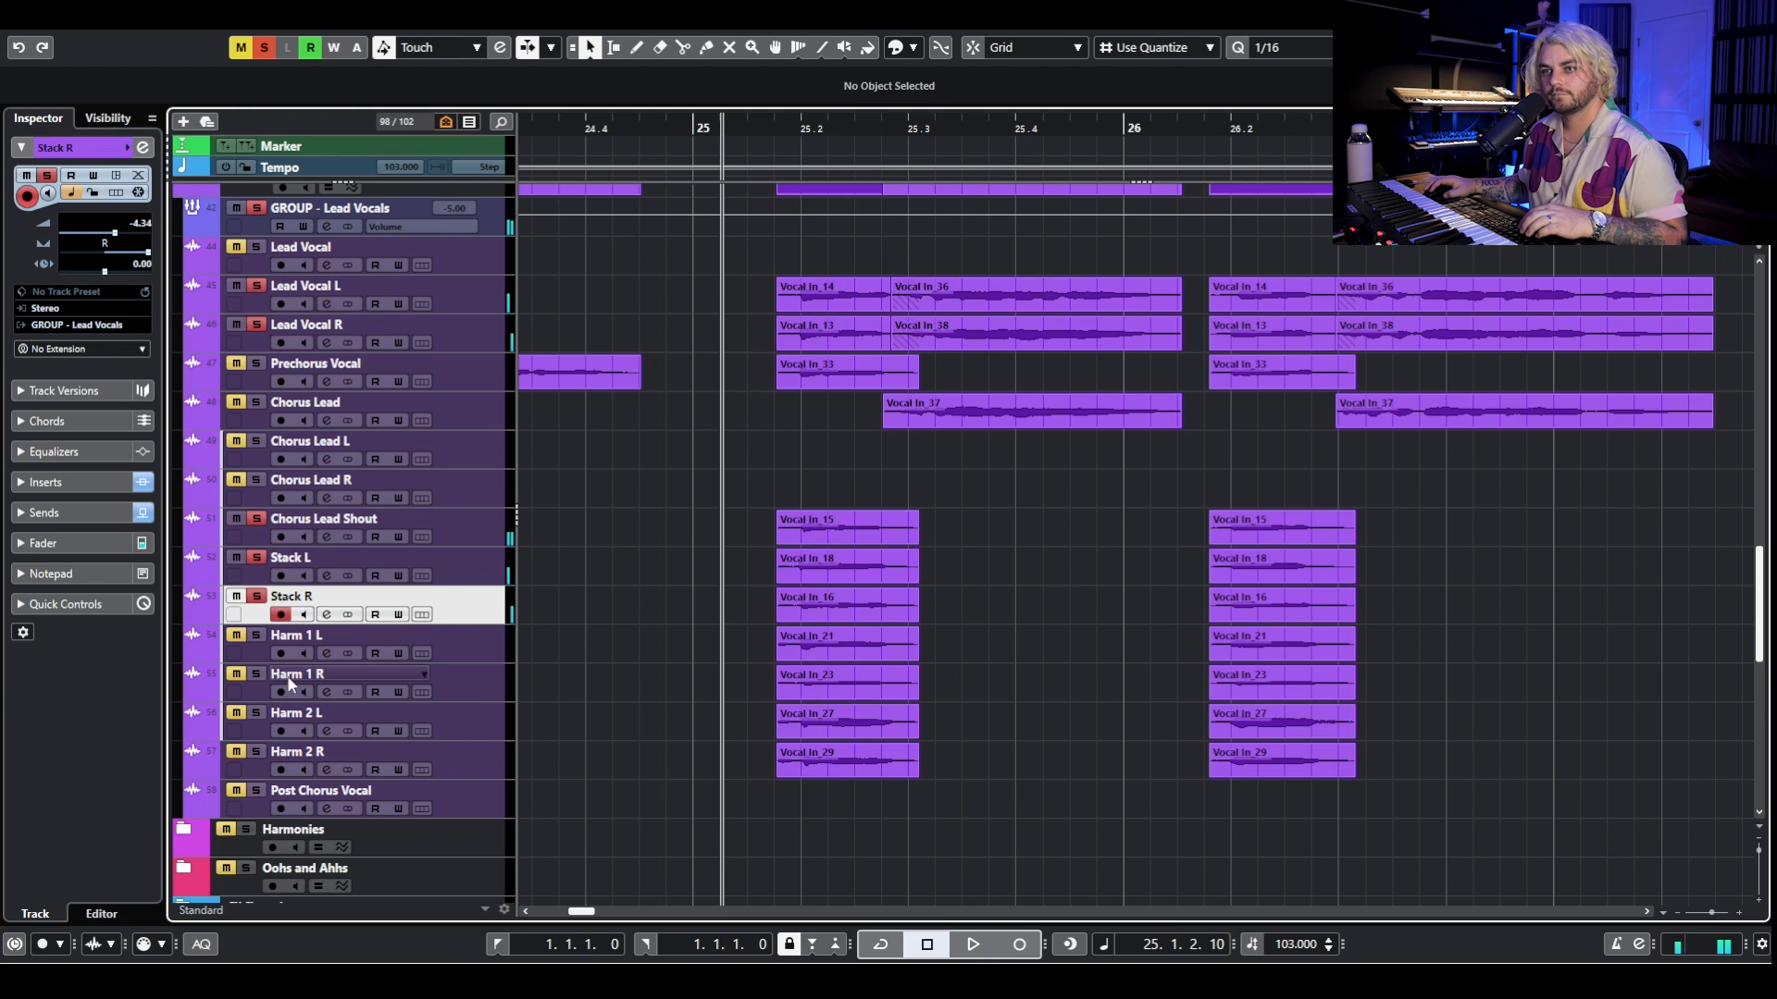
# Solo Harm 1 L and Harm 1 R as well and play the growing vocal stack from bar 25.
pyautogui.click(256, 635)
pyautogui.click(257, 674)
pyautogui.press('space')
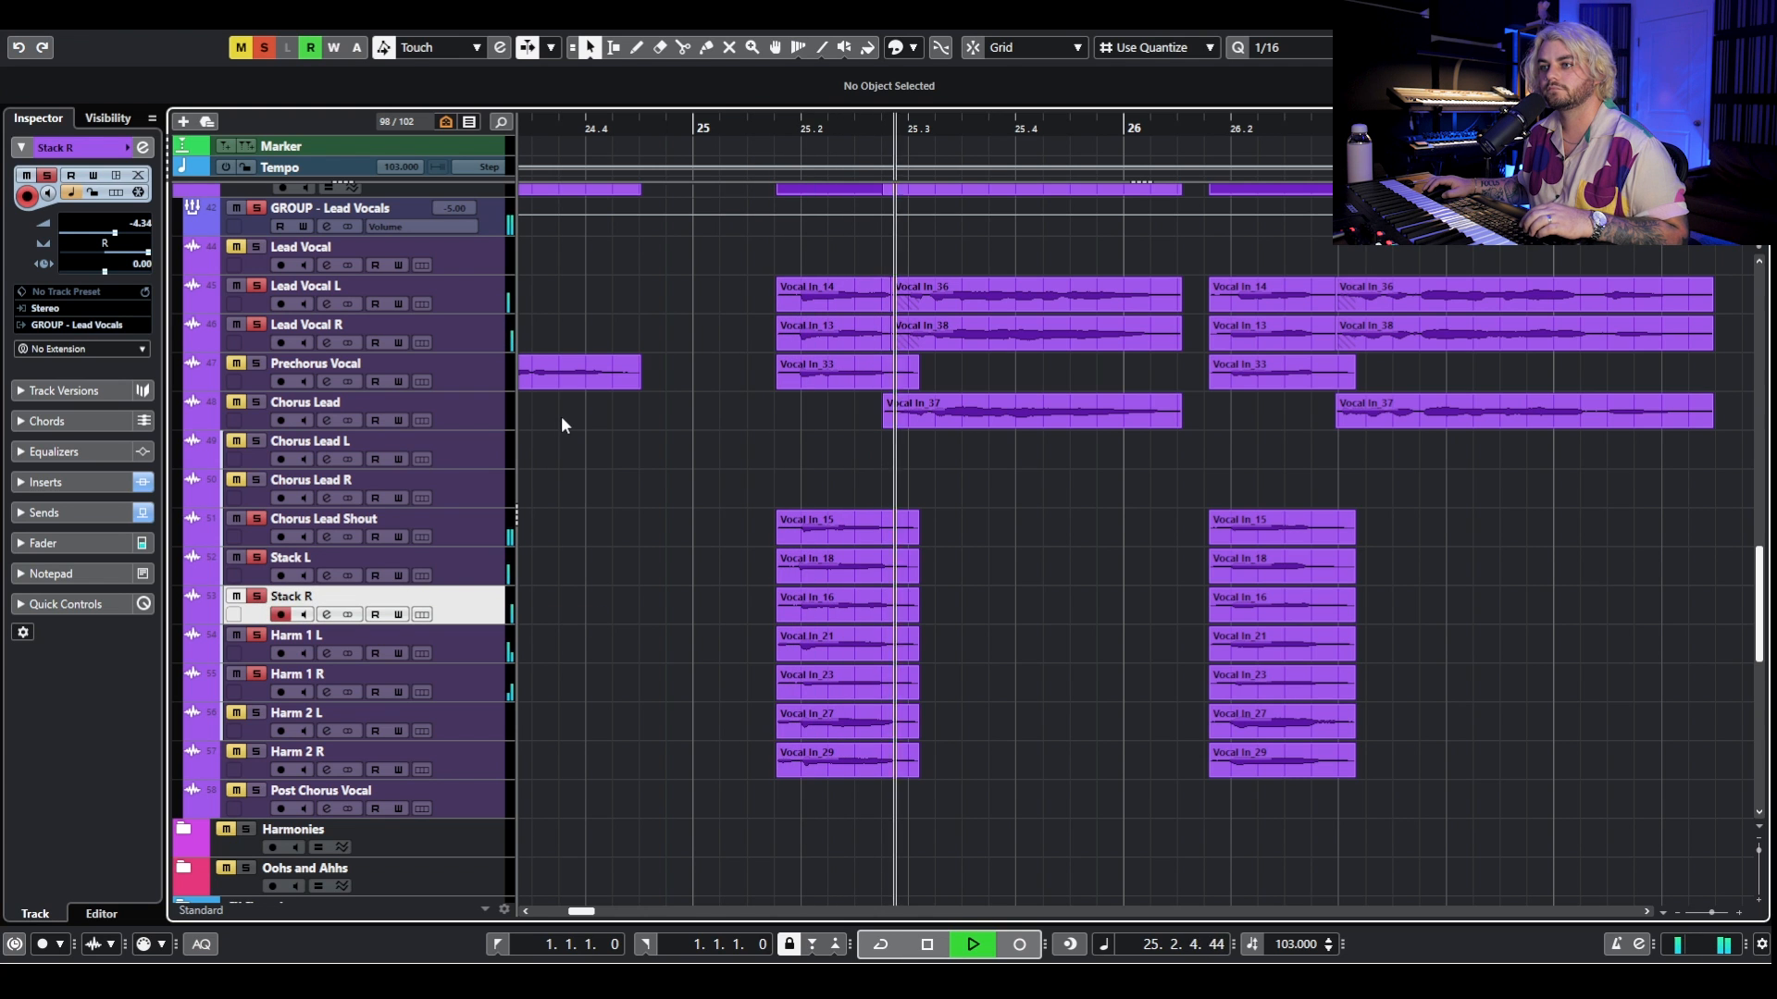
pyautogui.press('space')
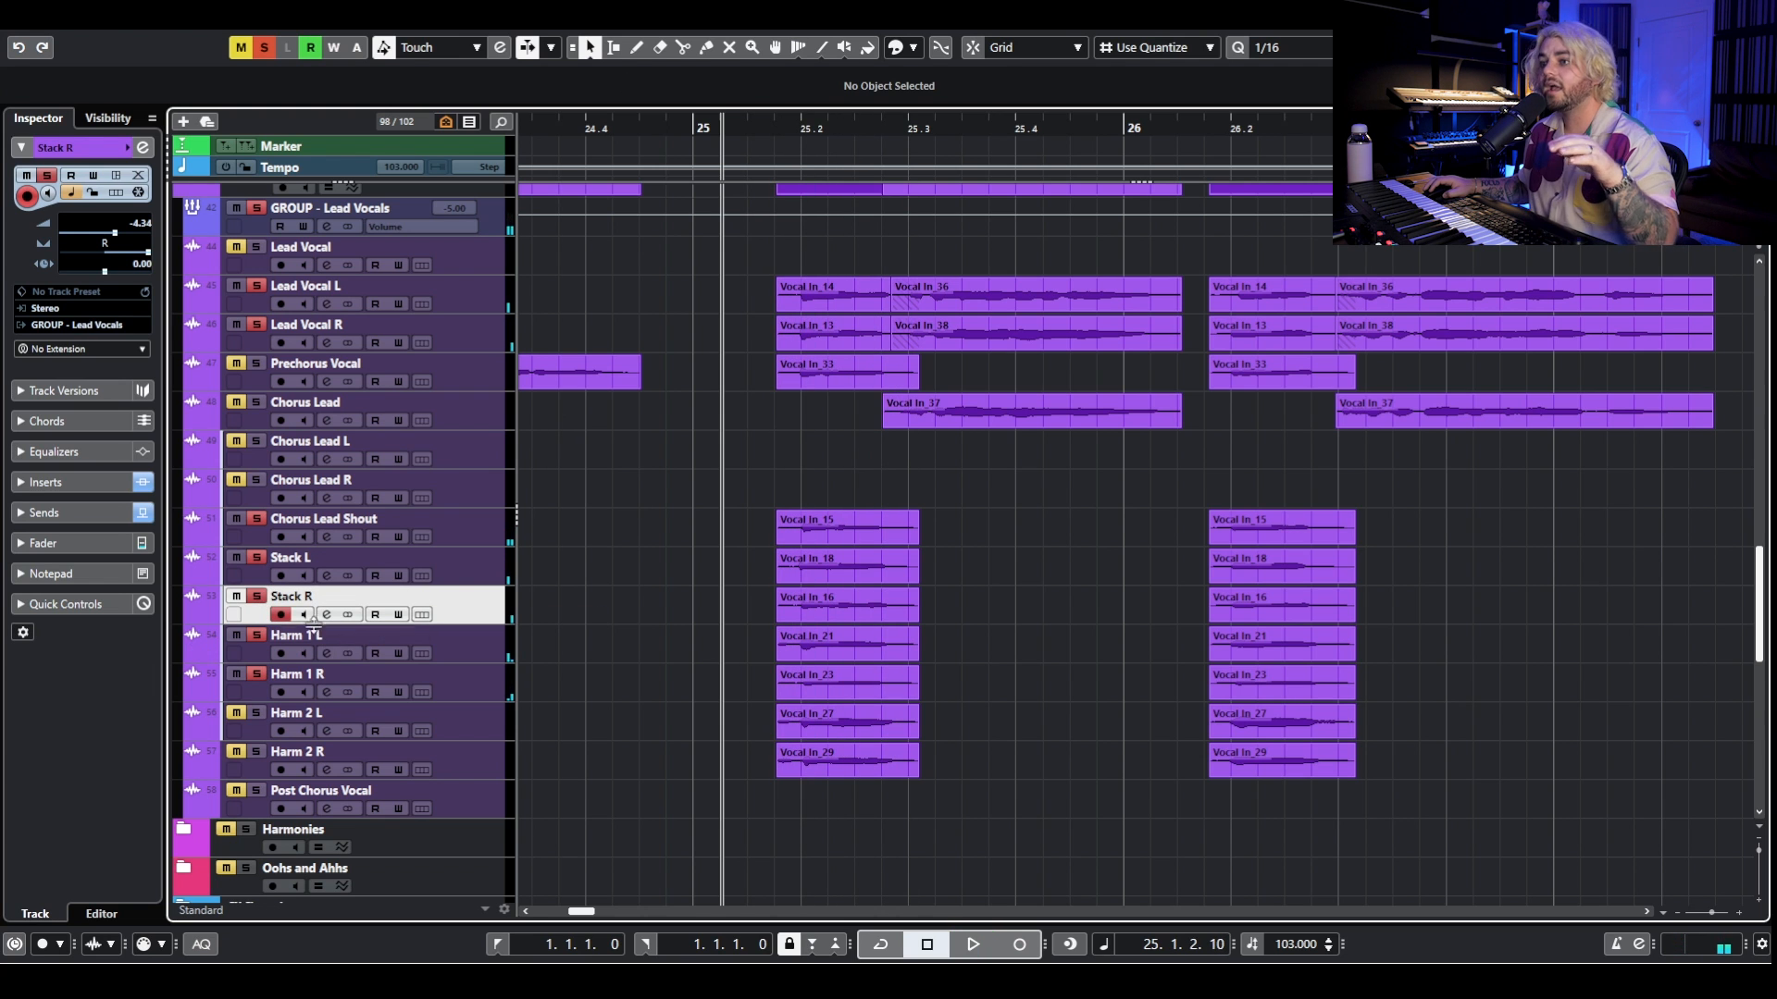
# Add Harm 2 L and Harm 2 R to the soloed vocals and listen from bar 25 through bar 27.
pyautogui.click(236, 752)
pyautogui.click(256, 752)
pyautogui.press('space')
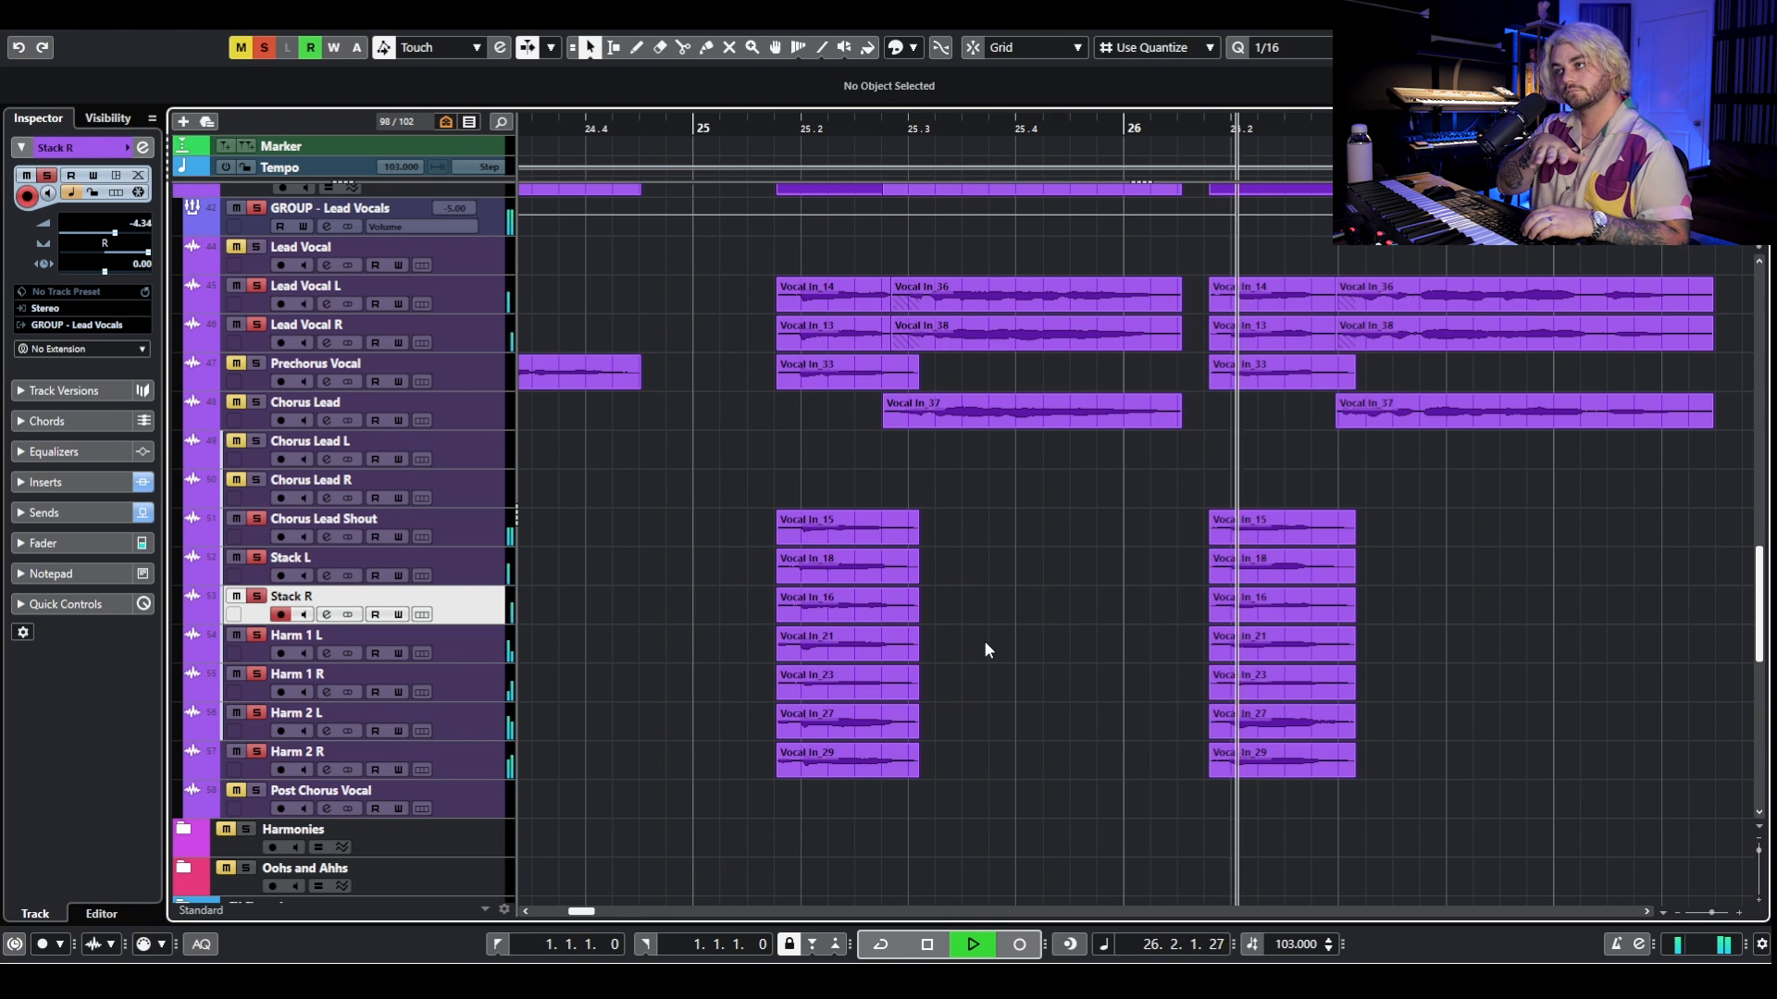
pyautogui.scroll(-2, 1163, 520)
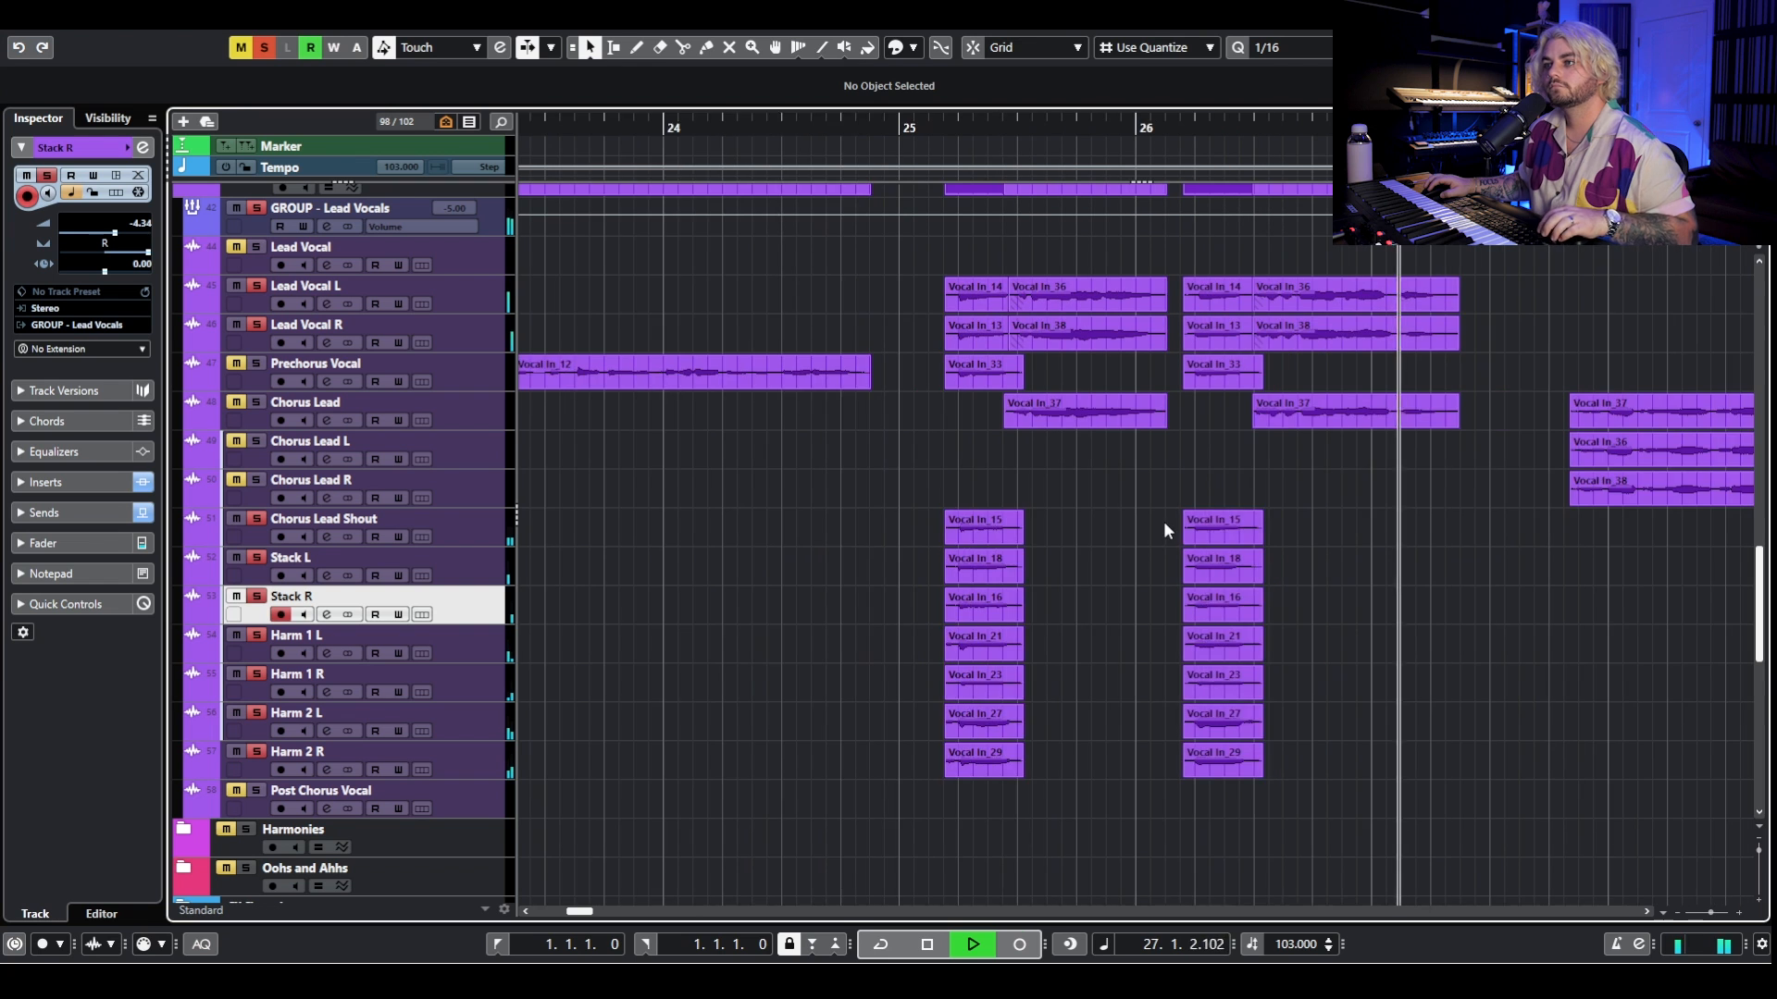
pyautogui.hscroll(2, 1162, 524)
pyautogui.press('space')
pyautogui.scroll(-2, 1150, 510)
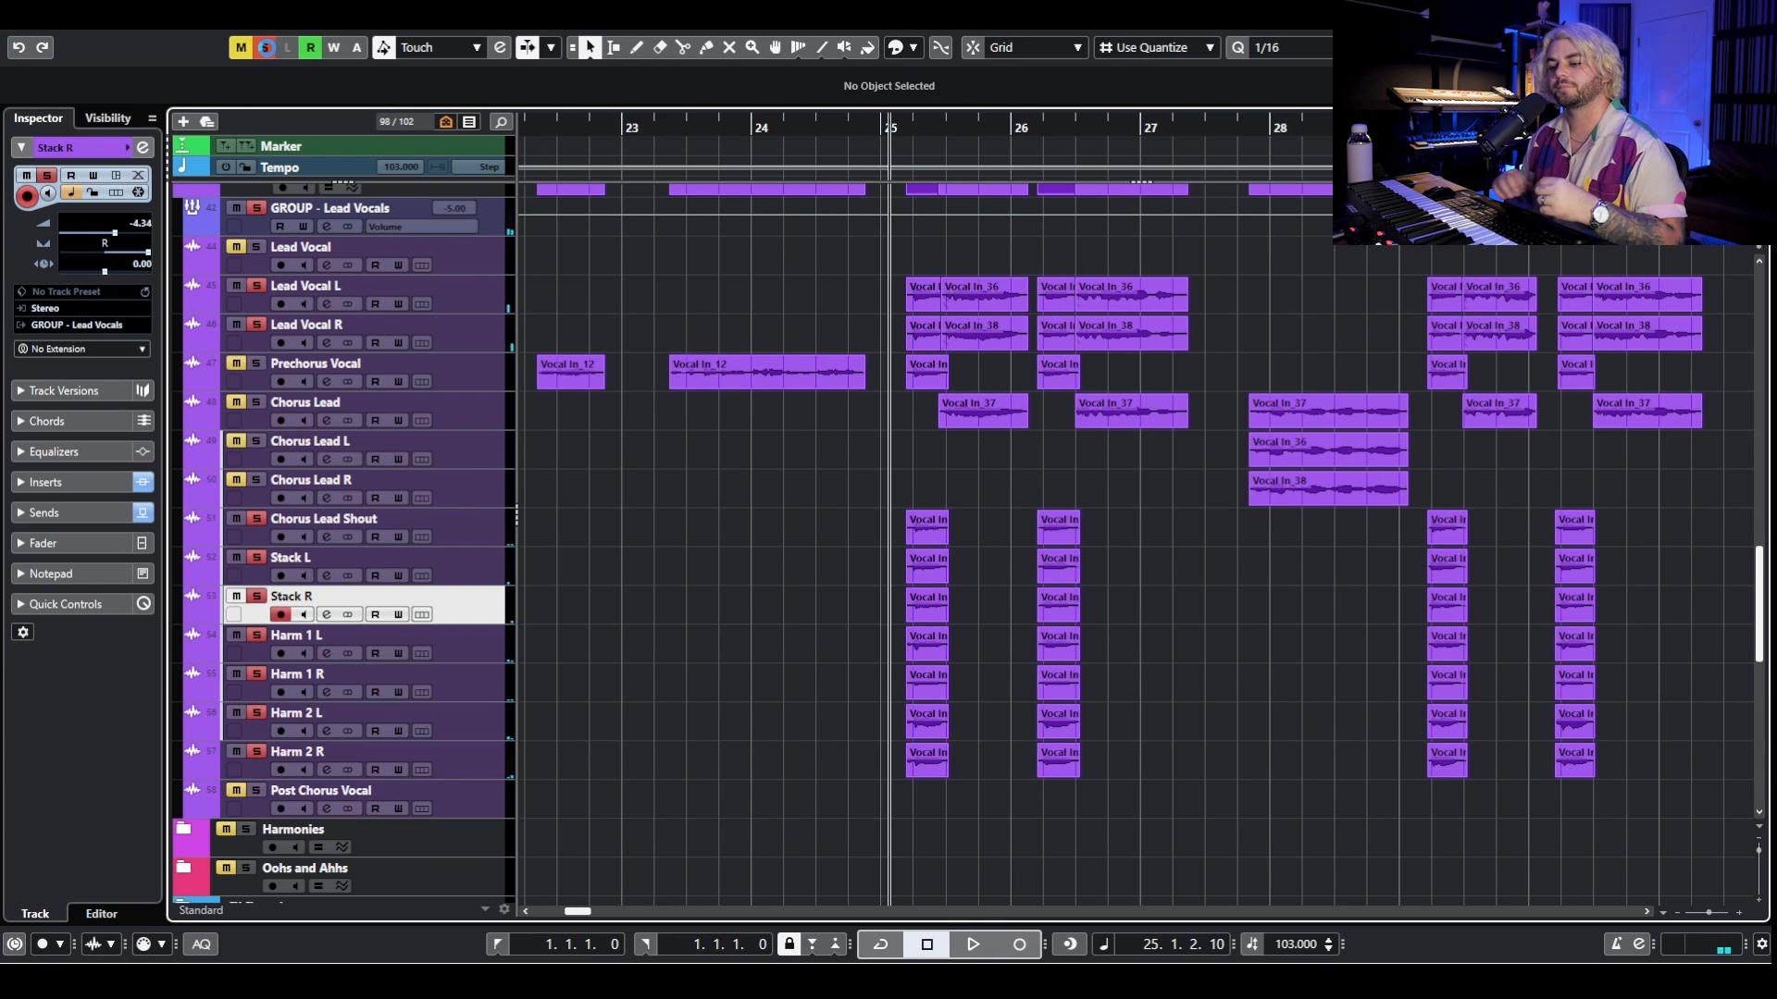
# Clear the solos, solo Chorus Lead, review its inserts and sends in the channel settings, then close them and unsolo the track.
pyautogui.click(266, 48)
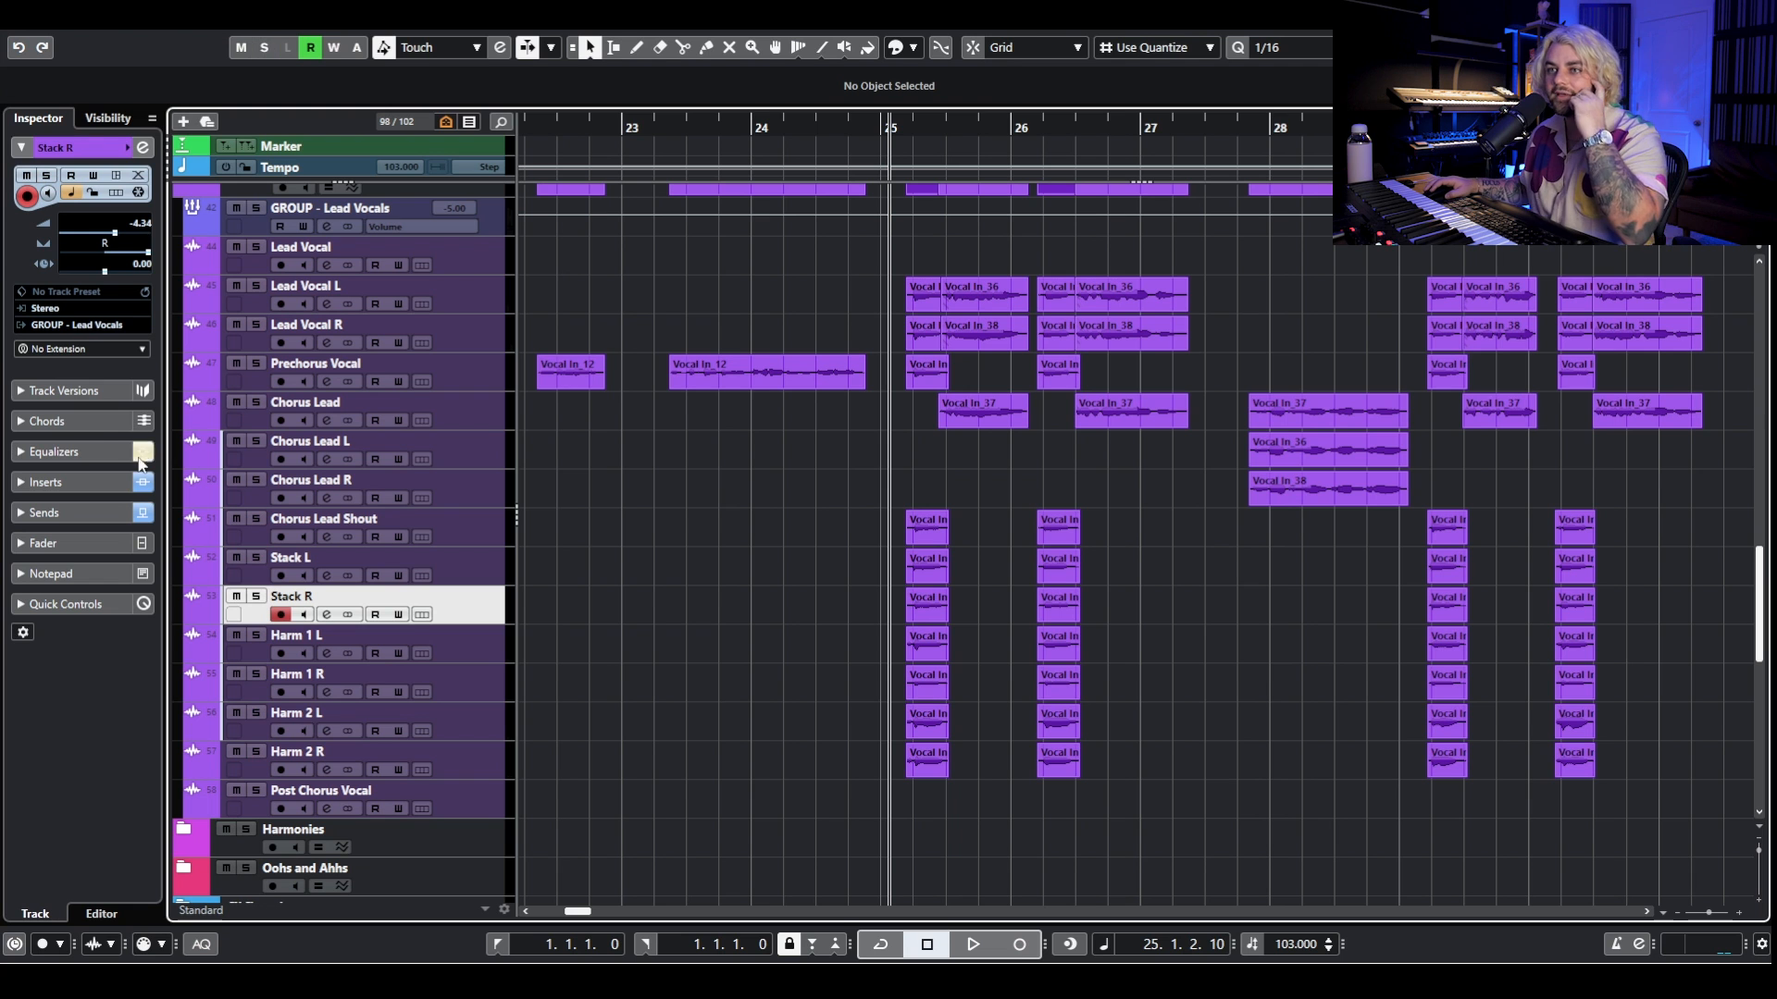
pyautogui.click(256, 402)
pyautogui.click(325, 419)
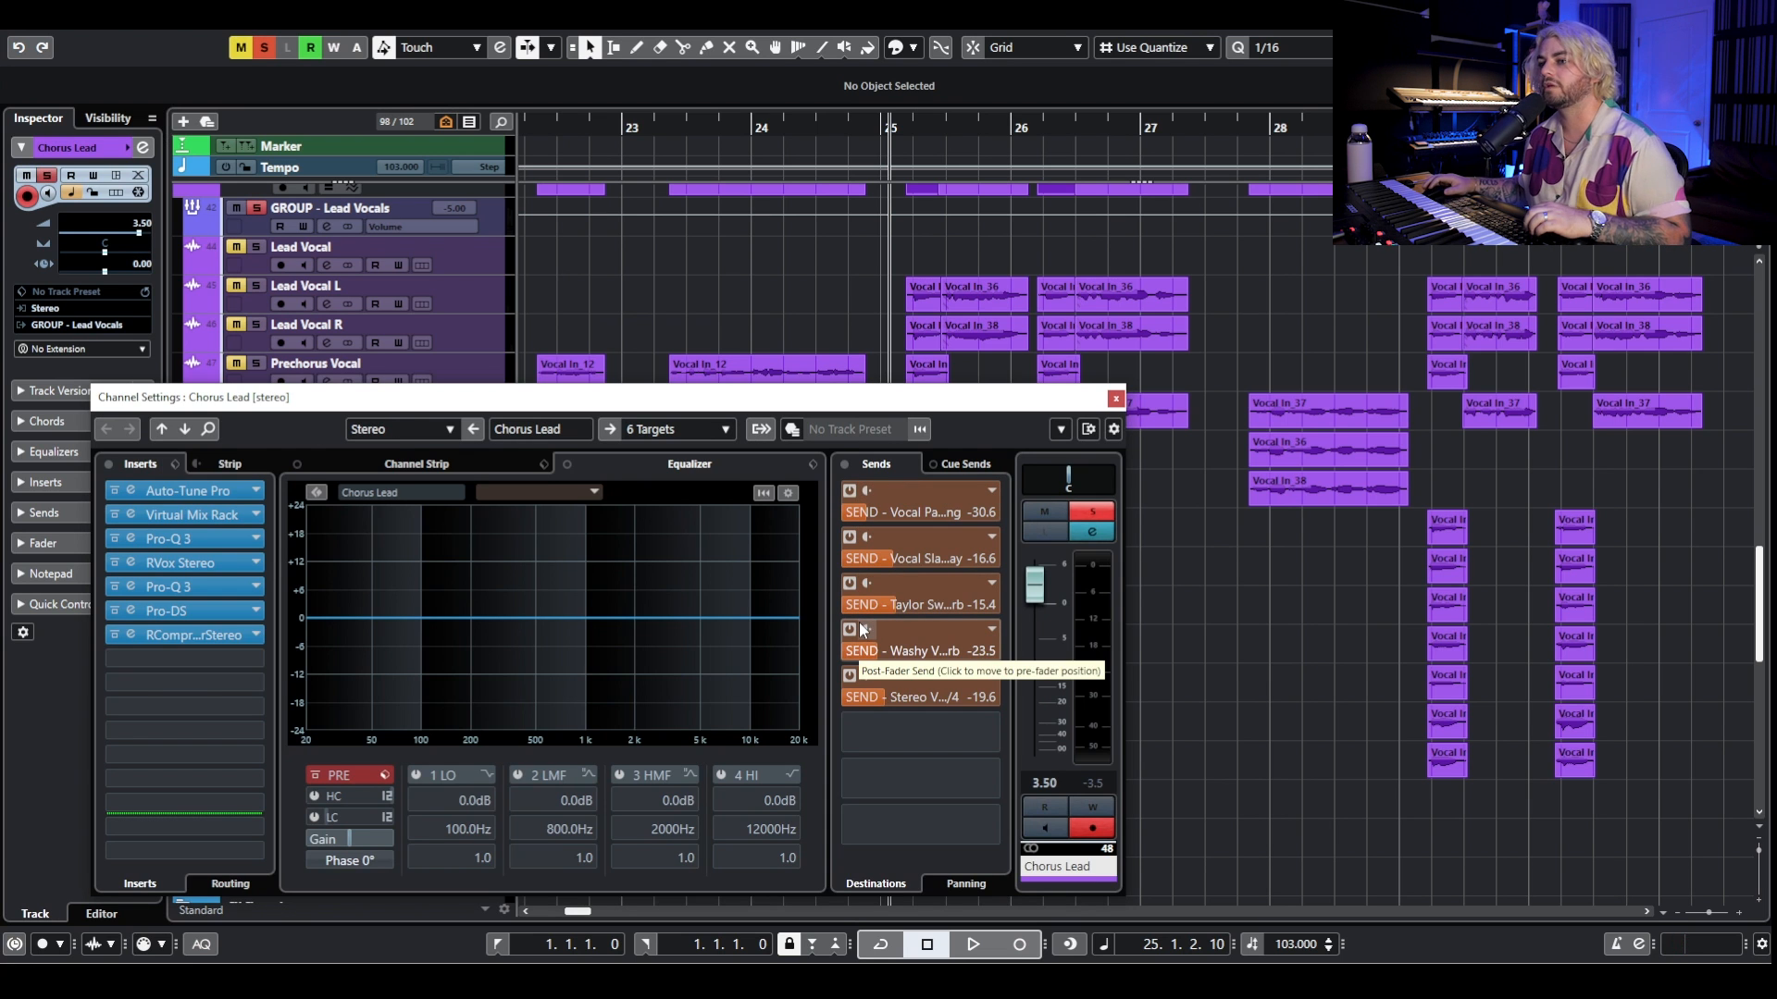
pyautogui.click(1115, 398)
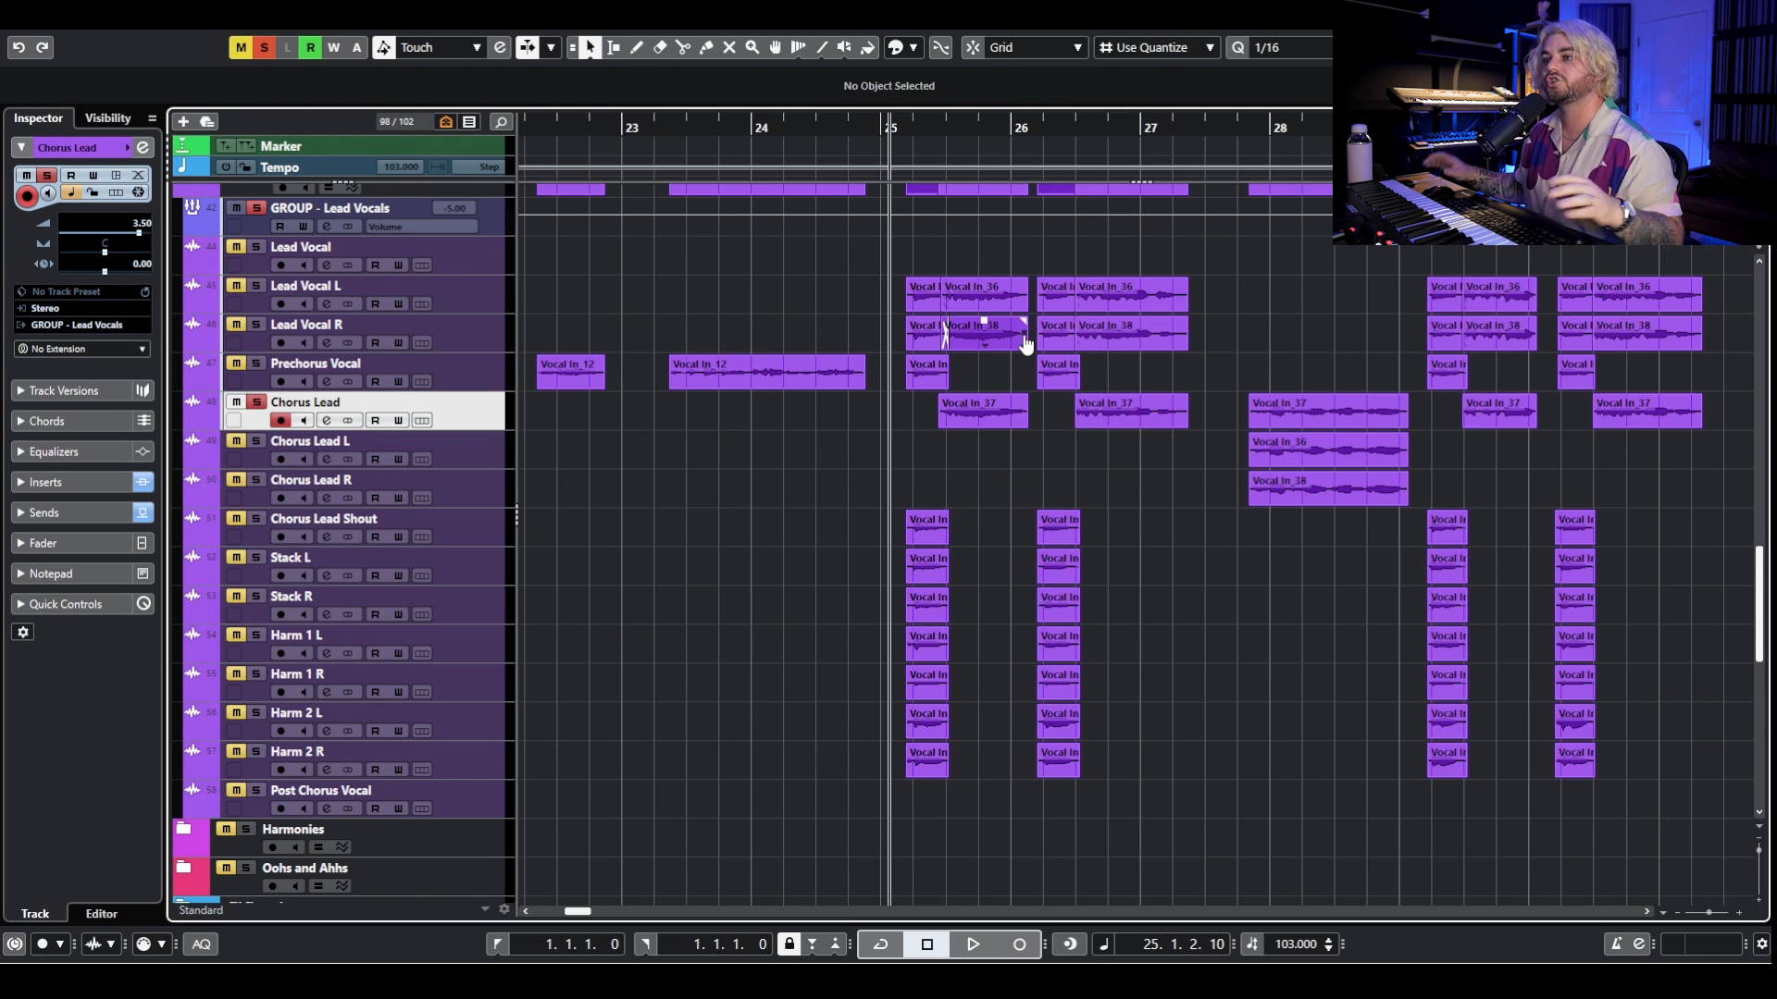
pyautogui.click(256, 402)
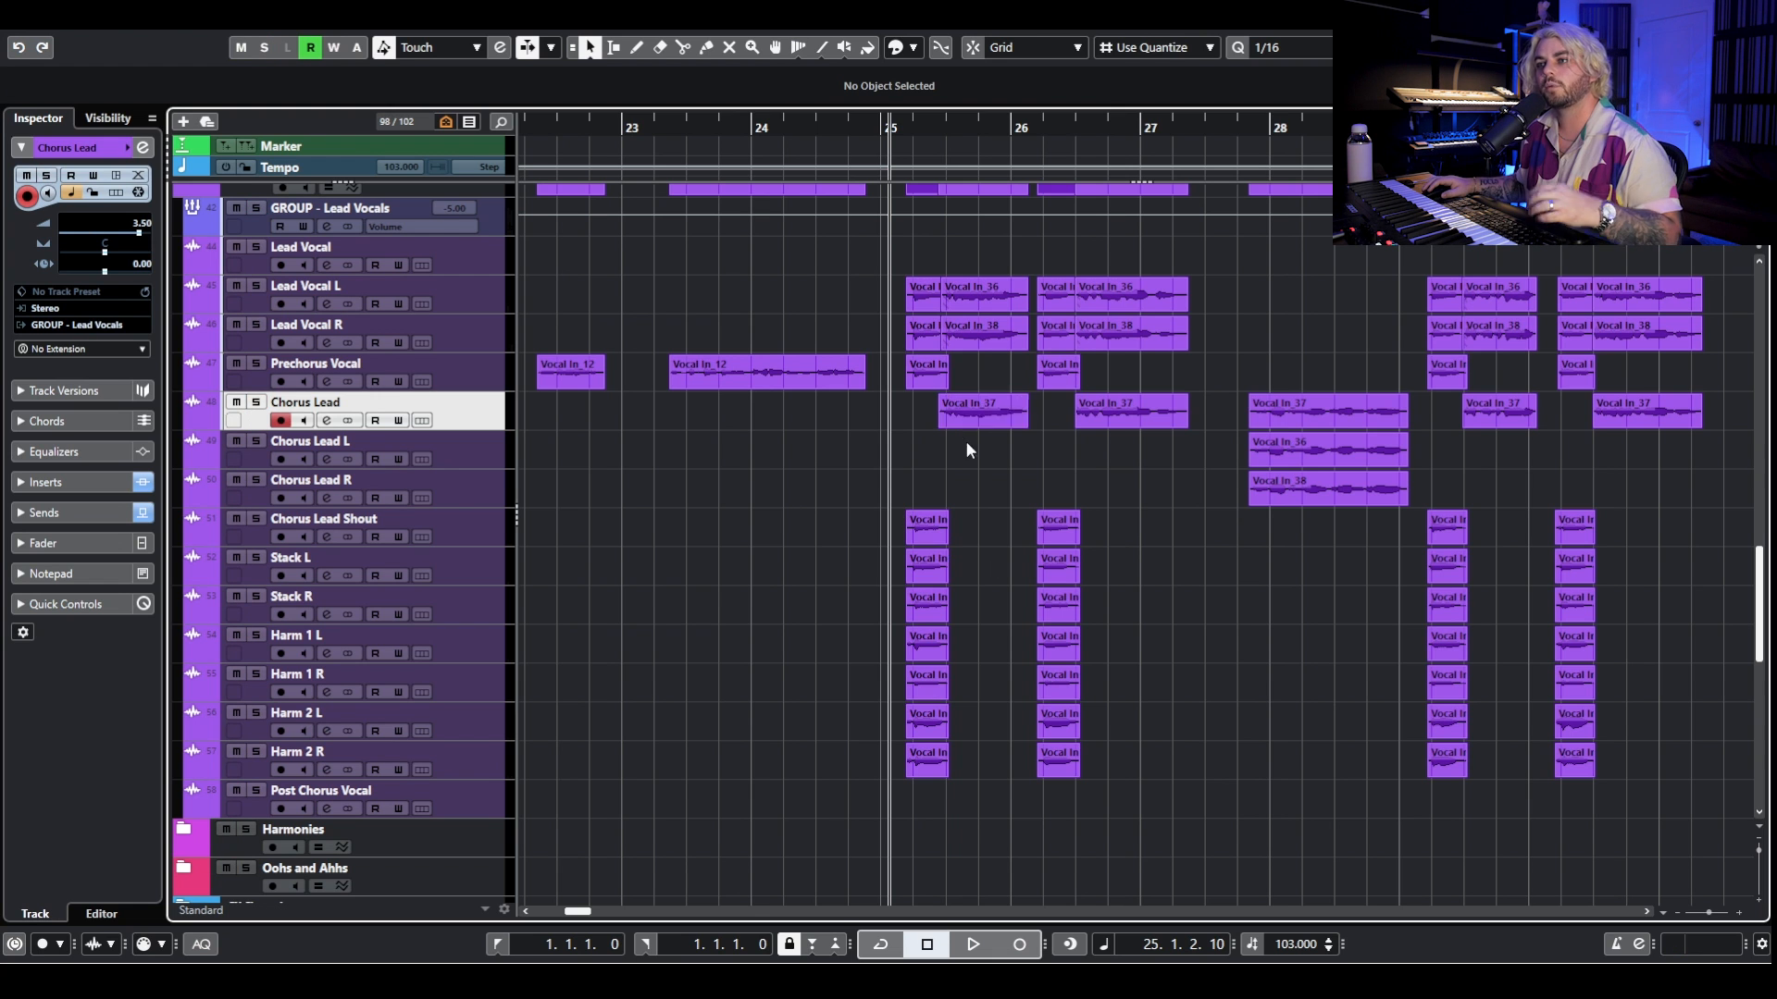
# Select the three Chorus Lead, L and R clips starting near bar 28 and play the full mix from bar 25 through bar 27.
pyautogui.click(458, 301)
pyautogui.click(451, 339)
pyautogui.click(450, 301)
pyautogui.click(445, 408)
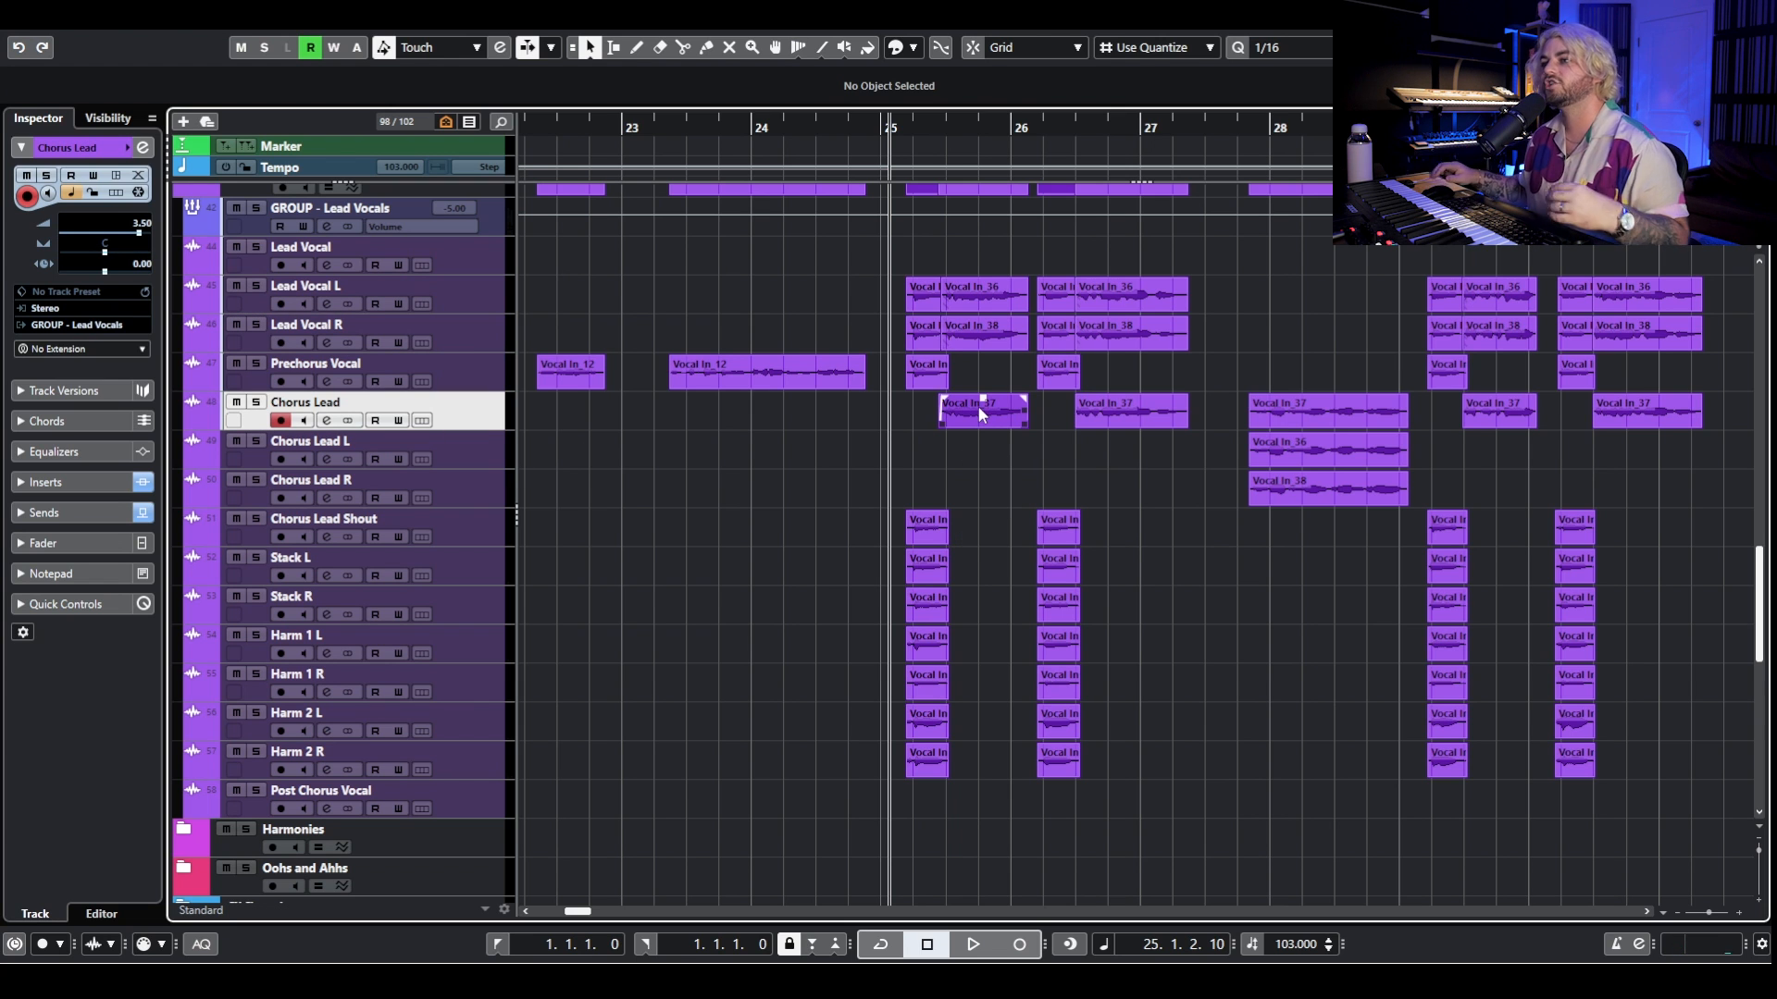
pyautogui.moveTo(1263, 361); pyautogui.dragTo(1273, 581)
pyautogui.press('space')
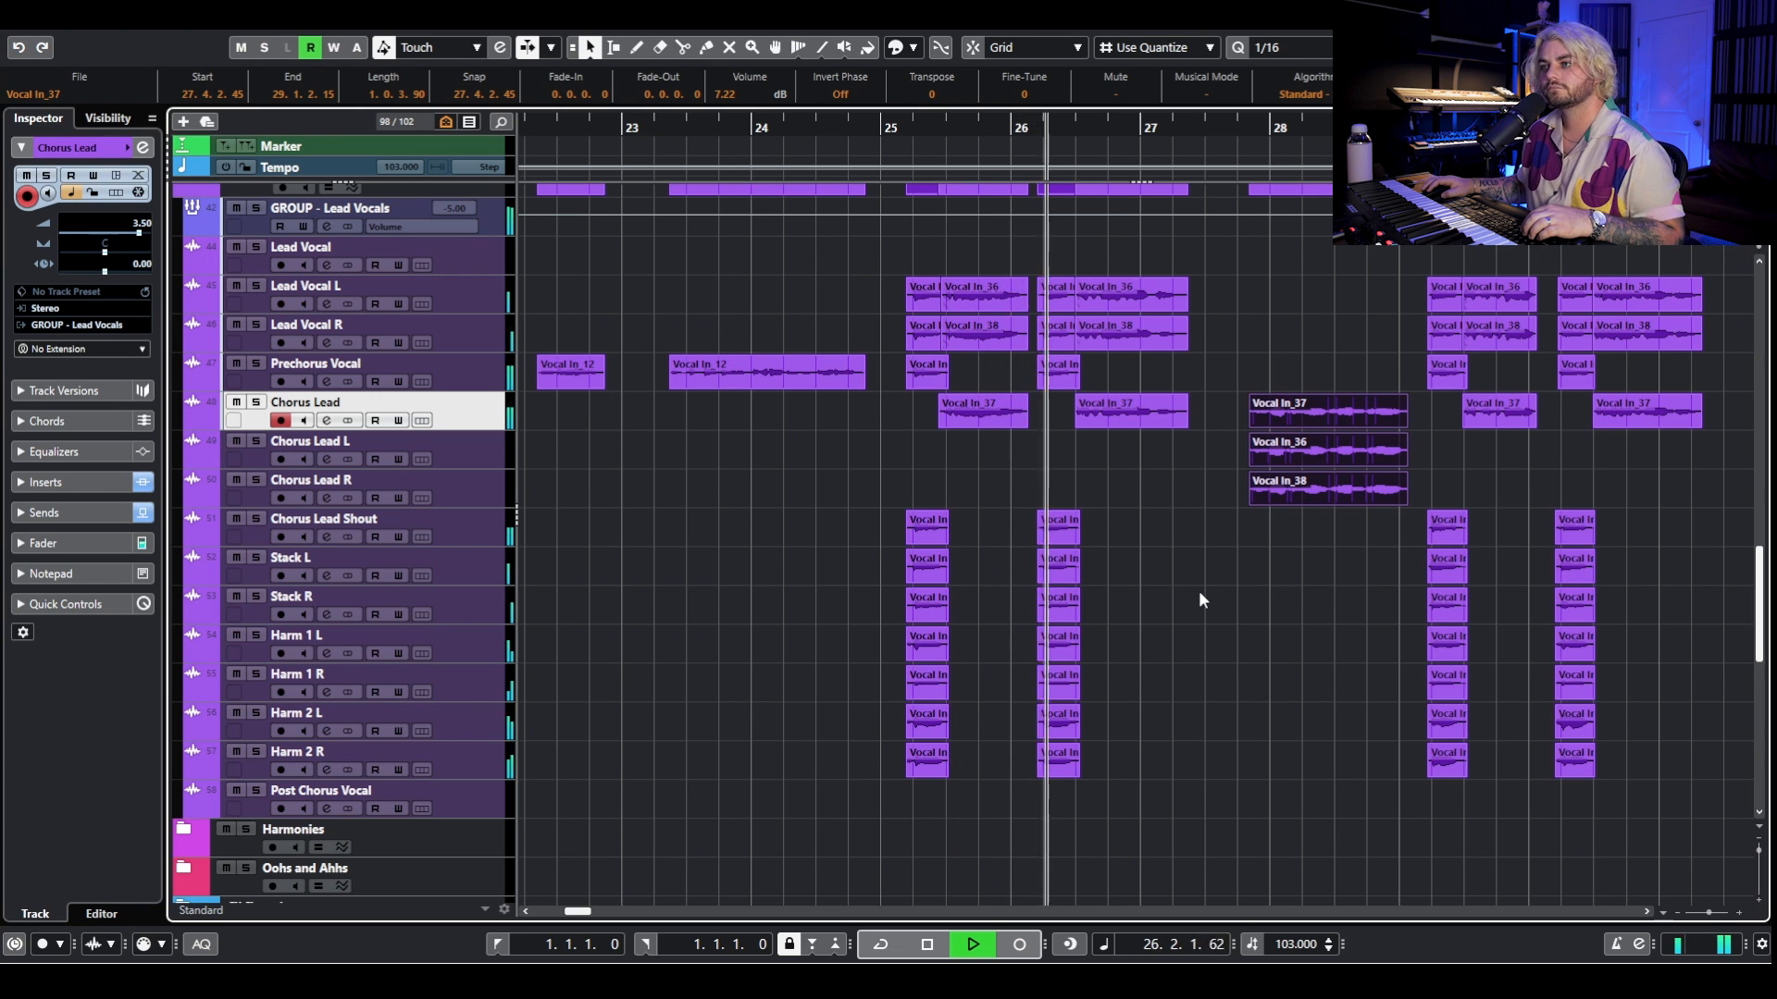
pyautogui.hscroll(2, 1157, 574)
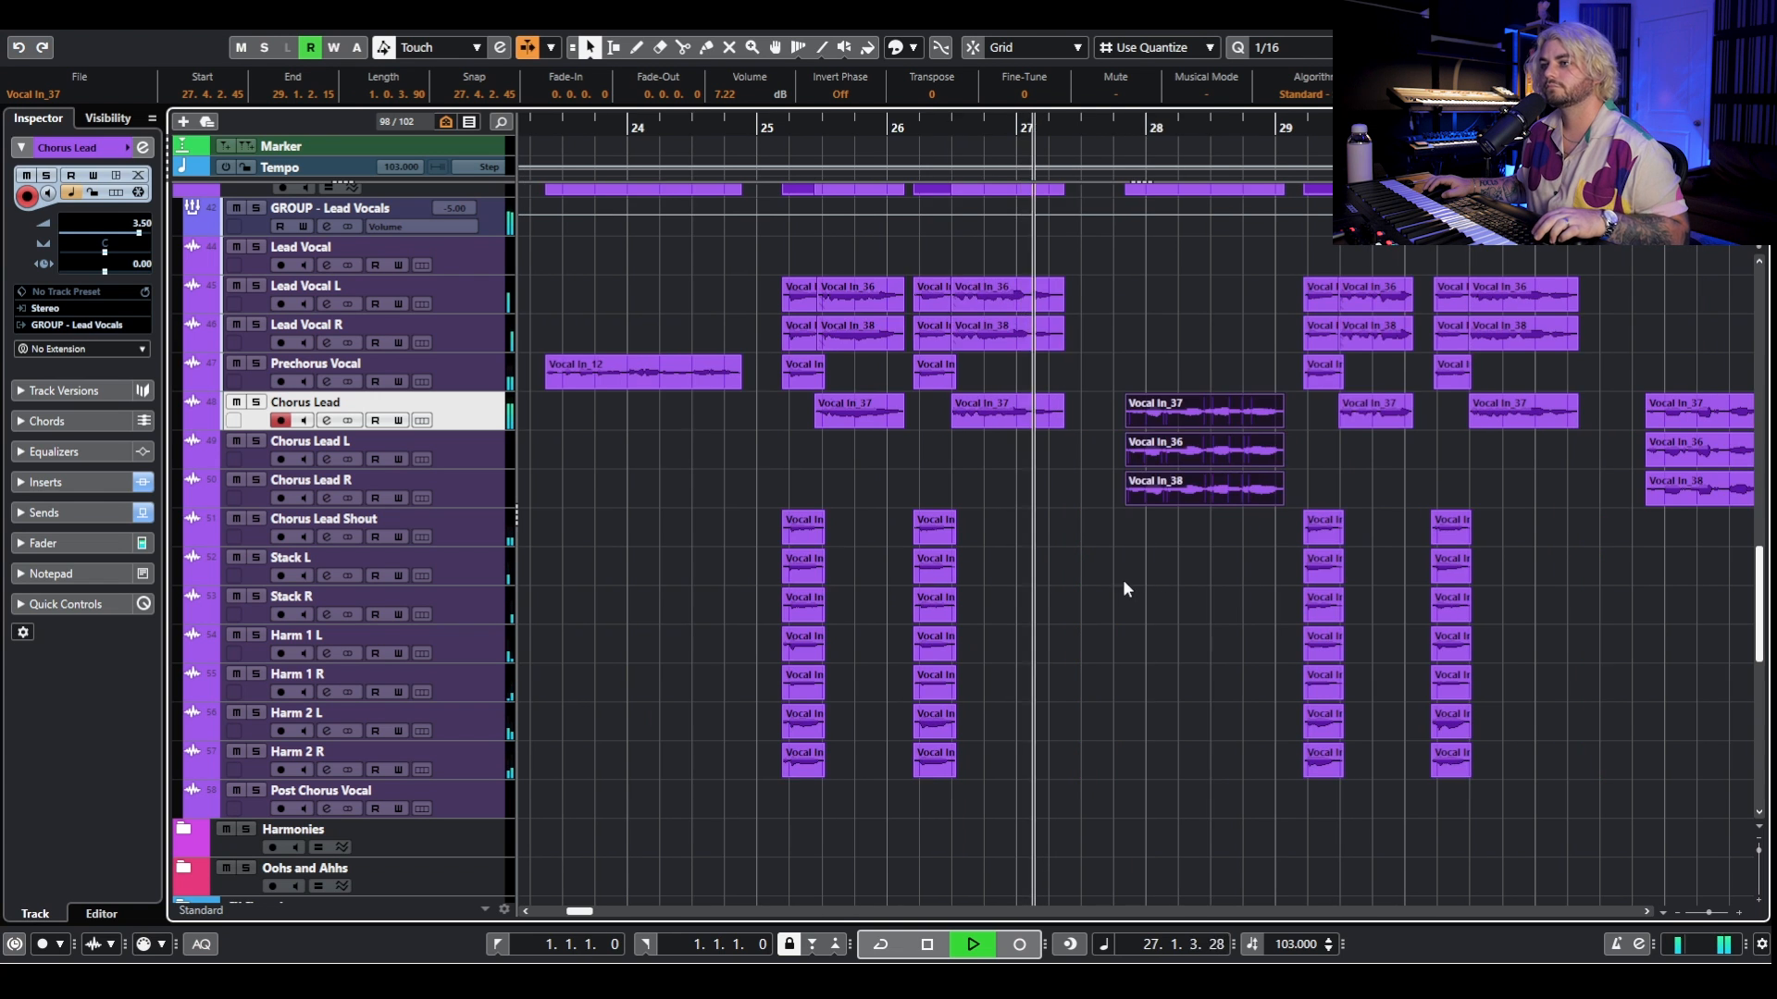
pyautogui.press('space')
# Solo the LEAD Vocals folder briefly and remove its solo again.
pyautogui.scroll(3, 277, 417)
pyautogui.click(256, 313)
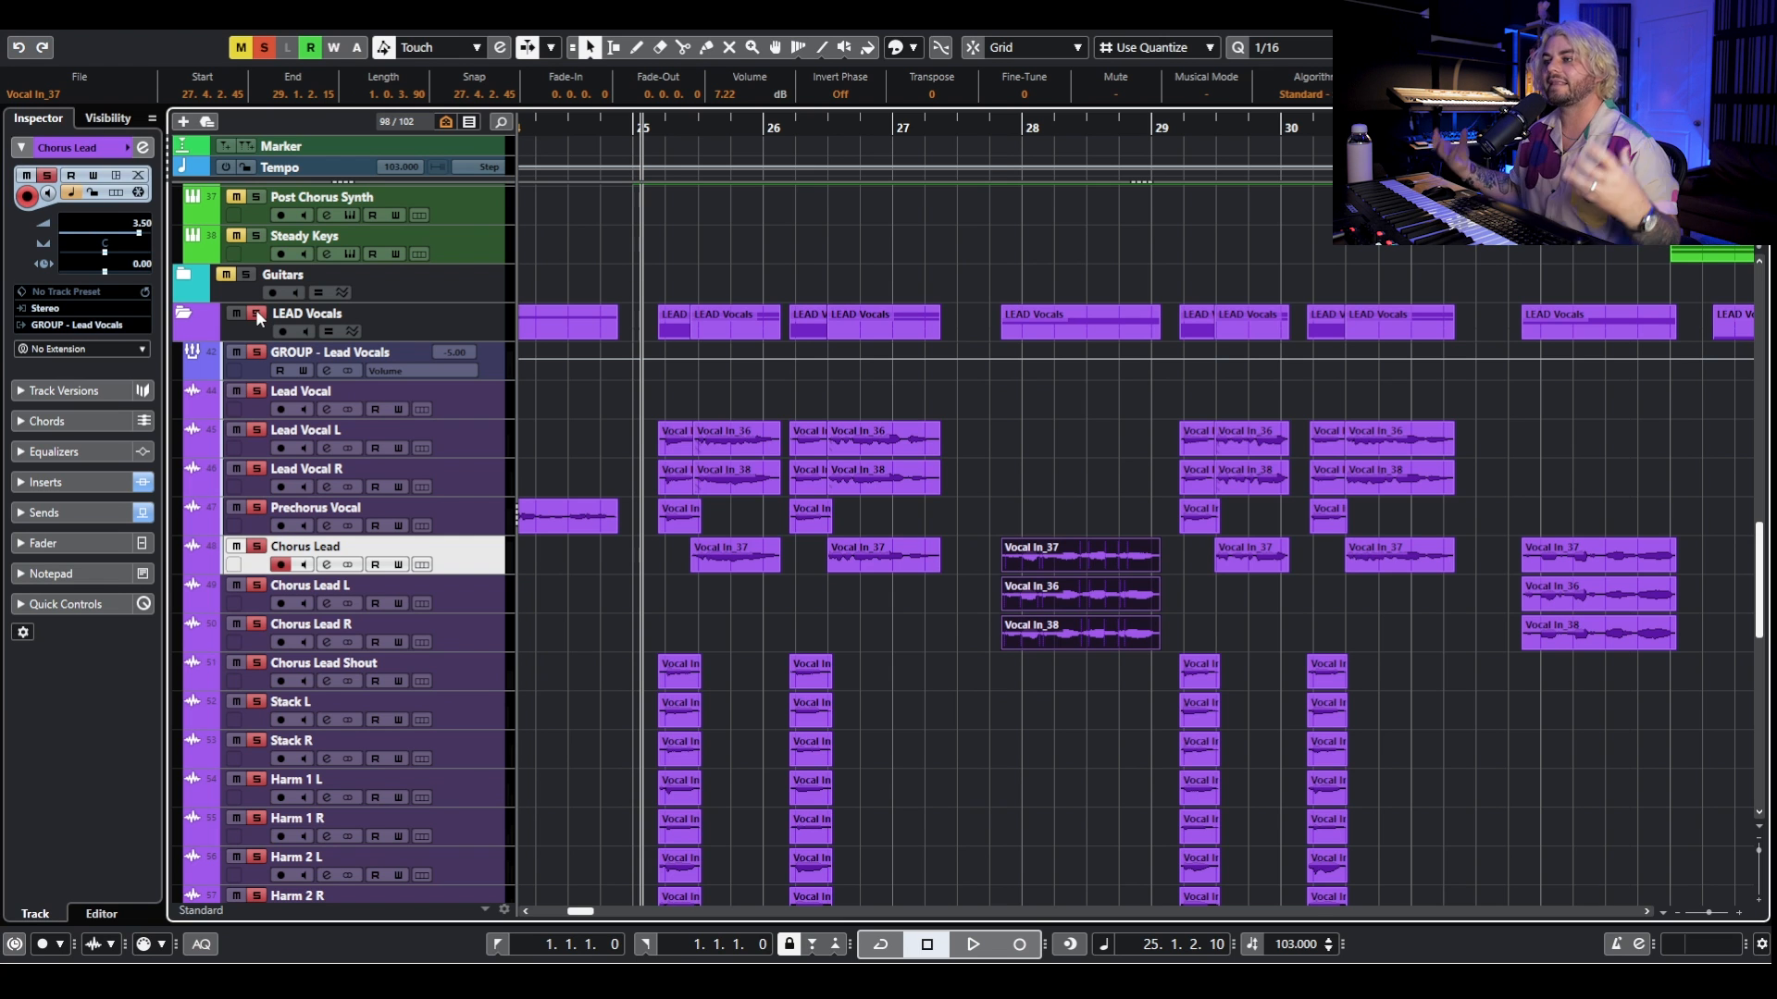
pyautogui.click(256, 314)
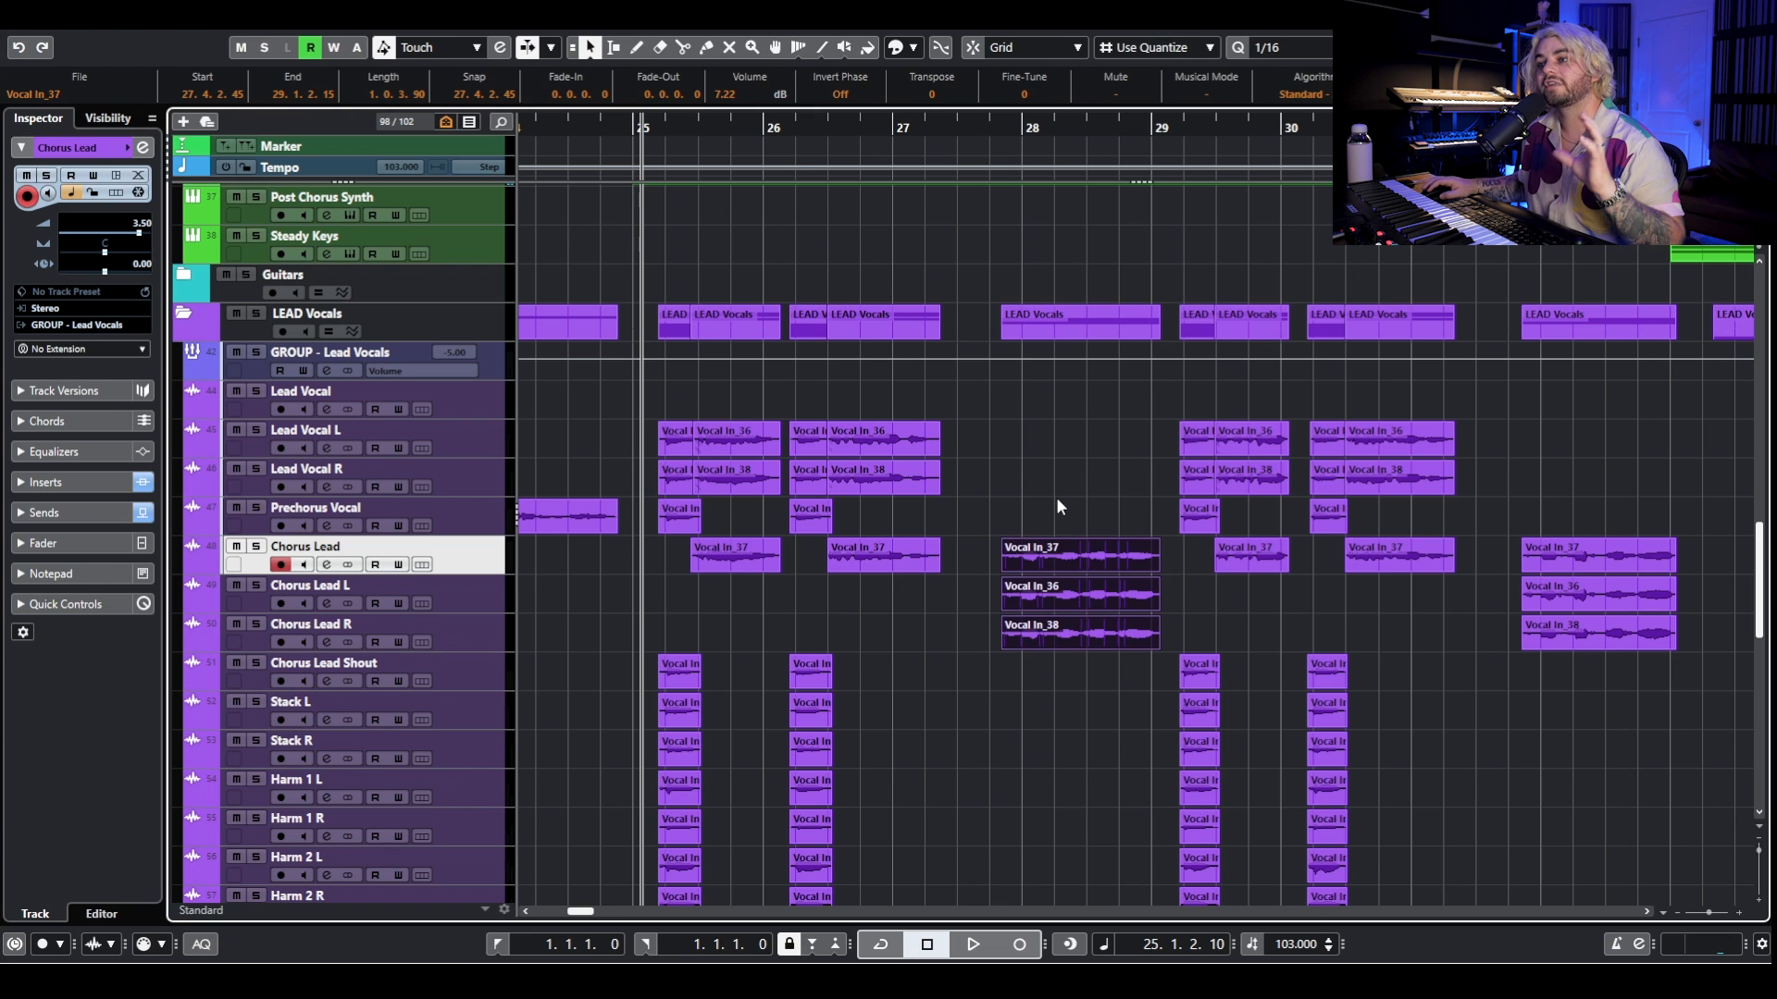
# Step through the Chorus Lead, Chorus Lead L and Chorus Lead R tracks to compare the layers of the line near bar 28.
pyautogui.click(486, 594)
pyautogui.click(485, 631)
pyautogui.click(485, 592)
pyautogui.click(485, 557)
pyautogui.click(487, 635)
pyautogui.click(485, 668)
pyautogui.click(486, 634)
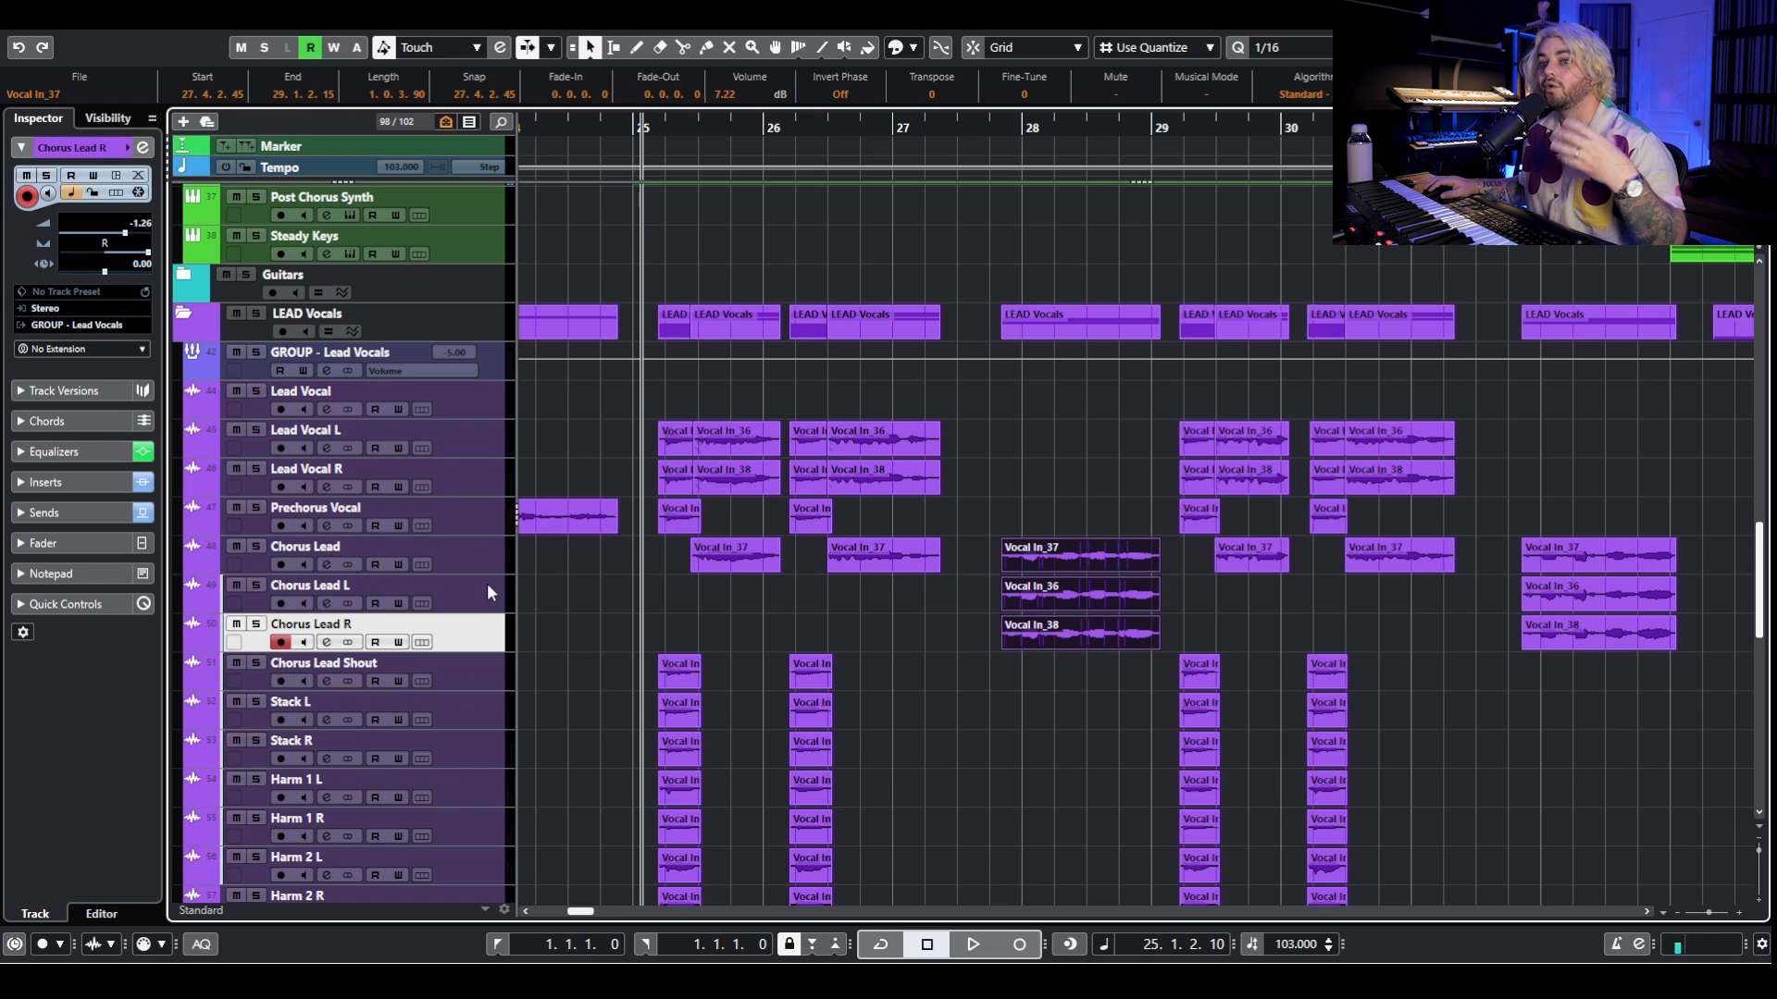
pyautogui.click(487, 592)
pyautogui.click(485, 634)
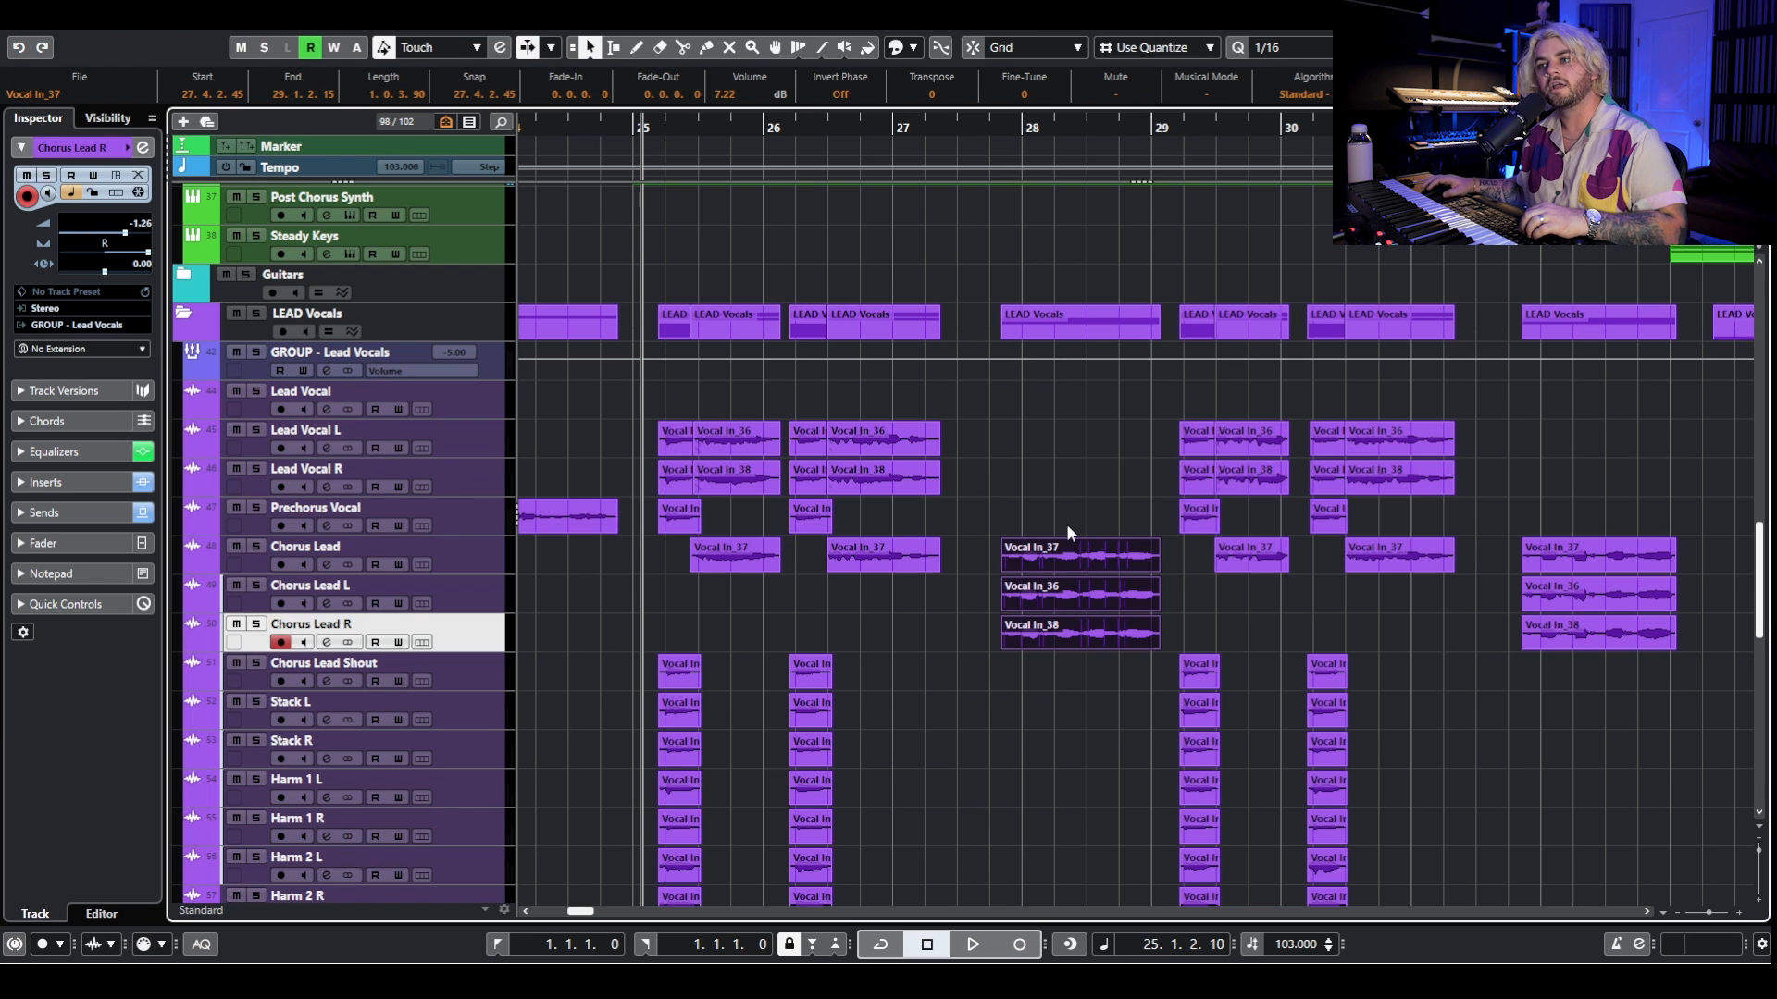
# Listen to the whole chorus in the full mix from bar 25 into the post chorus at bar 33.
pyautogui.press('space')
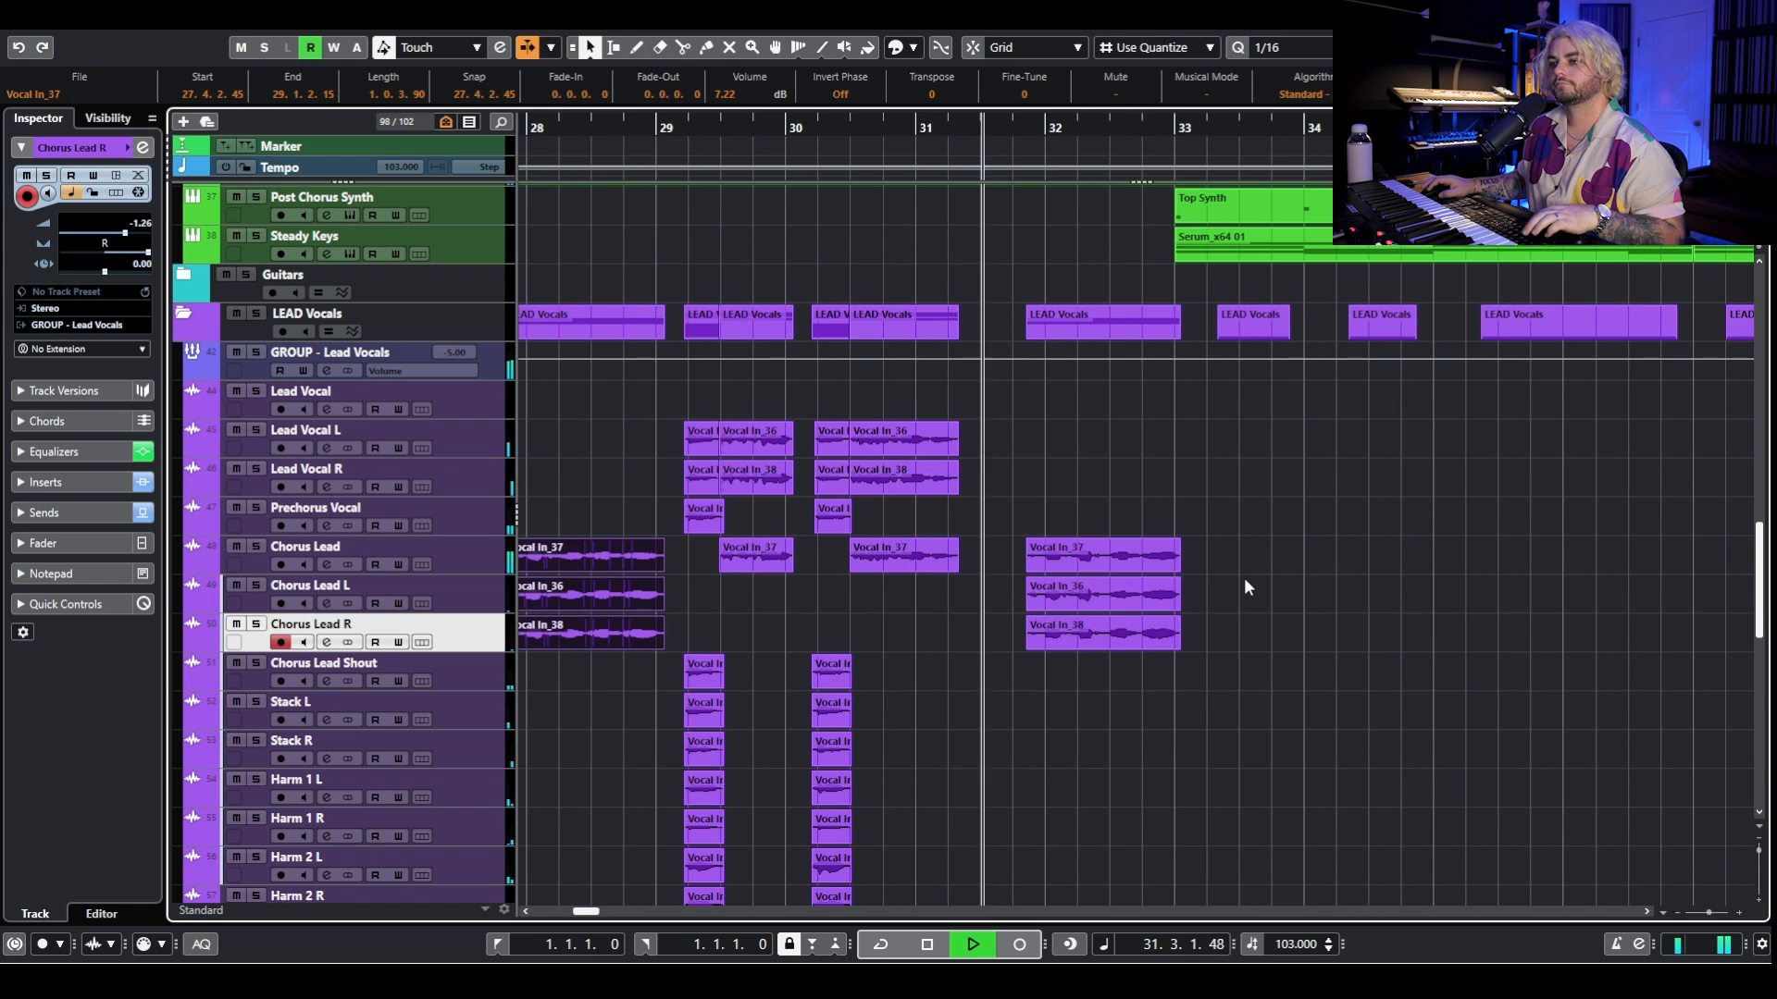
pyautogui.scroll(-3, 1242, 580)
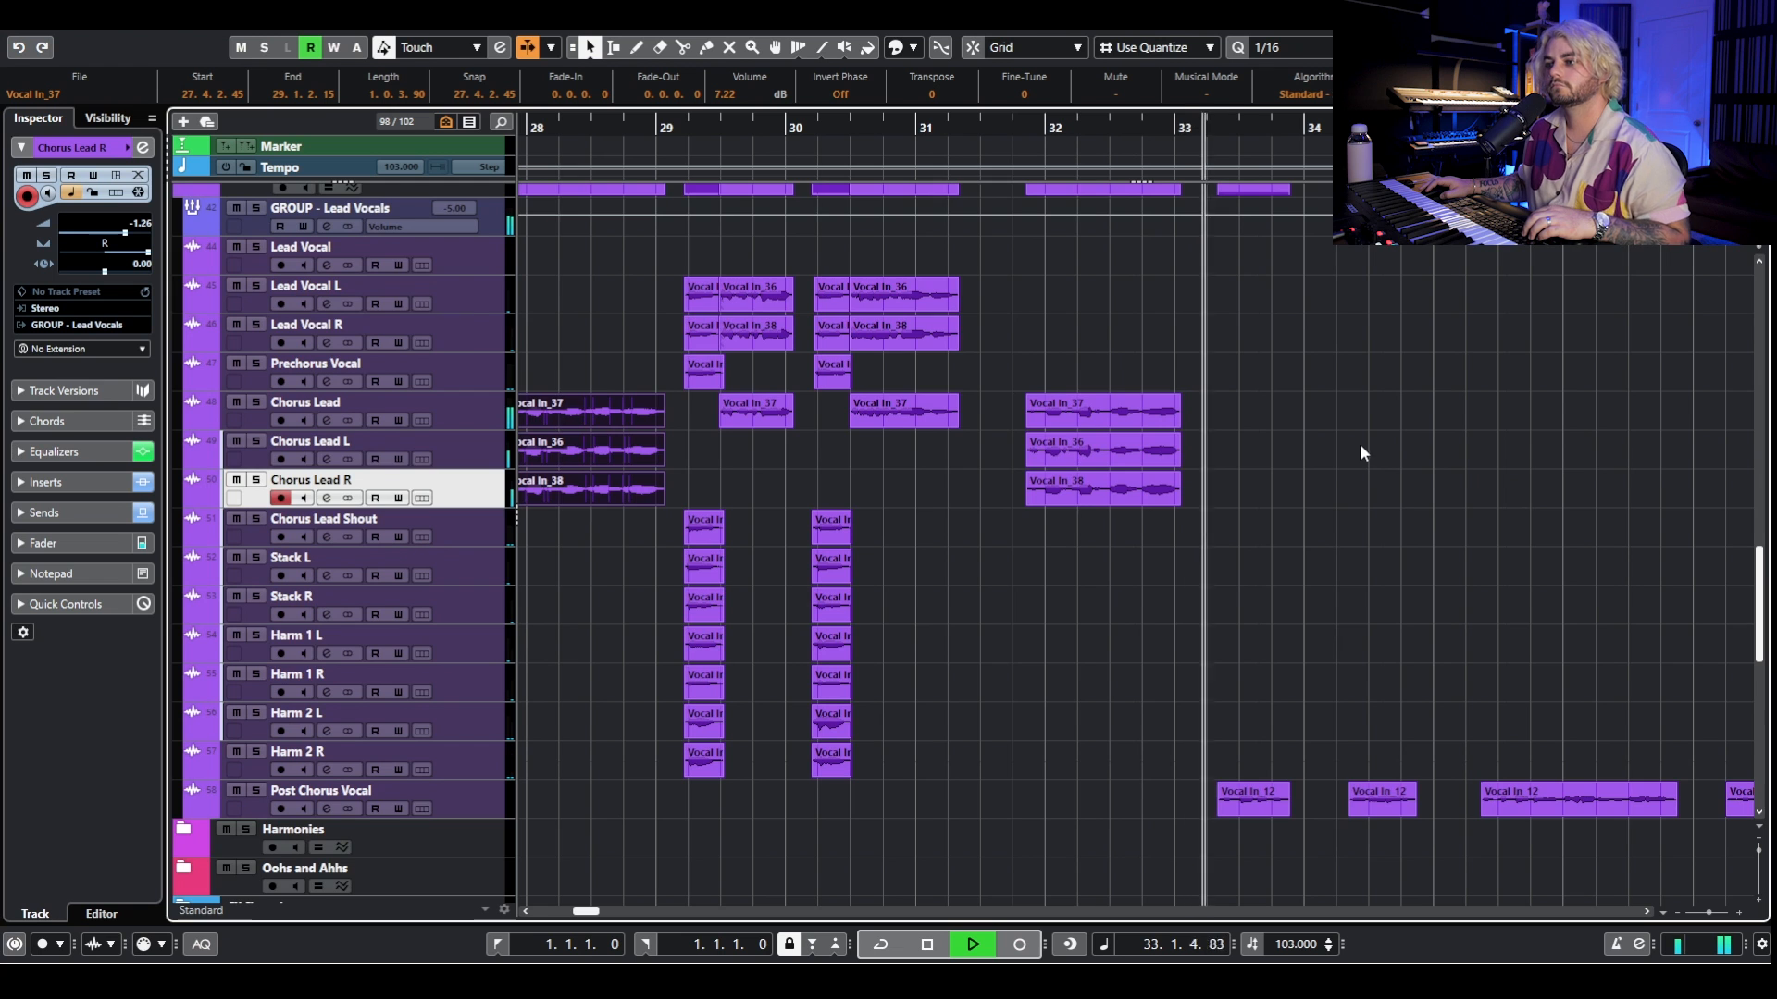
pyautogui.scroll(3, 1364, 442)
pyautogui.press('space')
# Solo the Post Chorus Vocal track and open its channel settings, moving the window clear of the track list.
pyautogui.scroll(-12, 1274, 508)
pyautogui.click(255, 359)
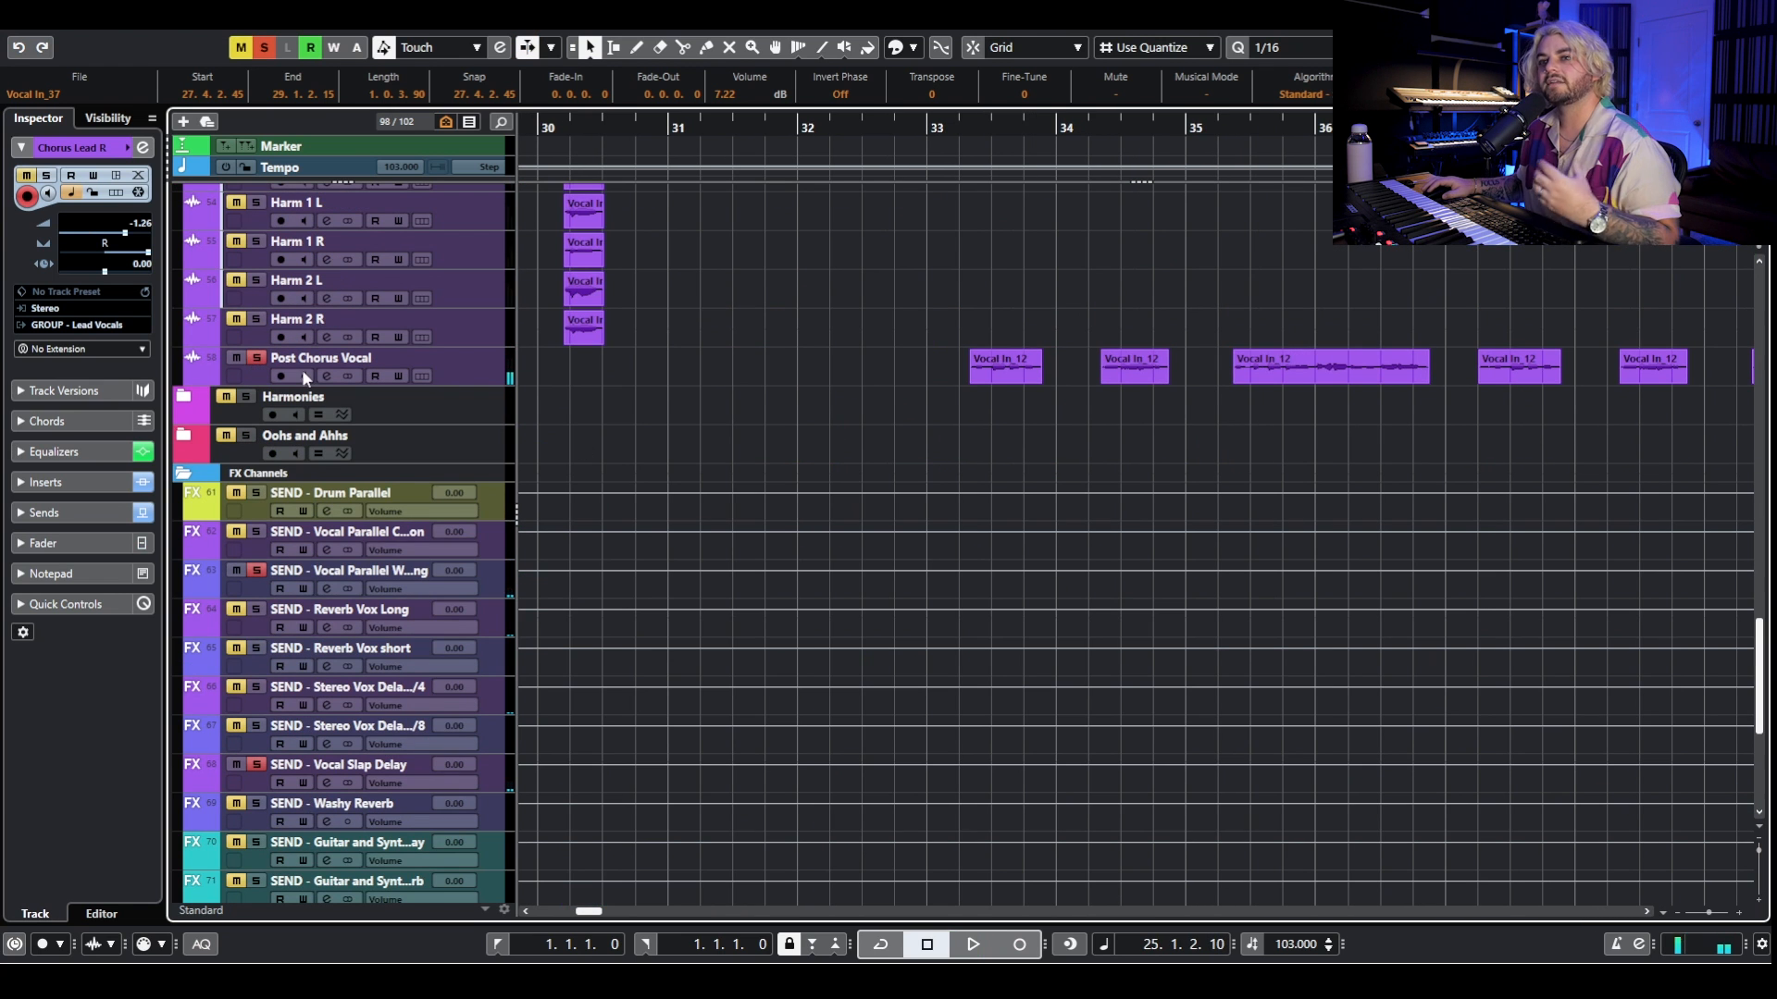
pyautogui.click(327, 376)
pyautogui.moveTo(334, 386); pyautogui.dragTo(579, 312)
# Inspect the Echo Cat insert on the Post Chorus Vocal including its Master page, then close the plug-in and channel settings.
pyautogui.click(444, 658)
pyautogui.moveTo(1733, 150); pyautogui.dragTo(764, 99)
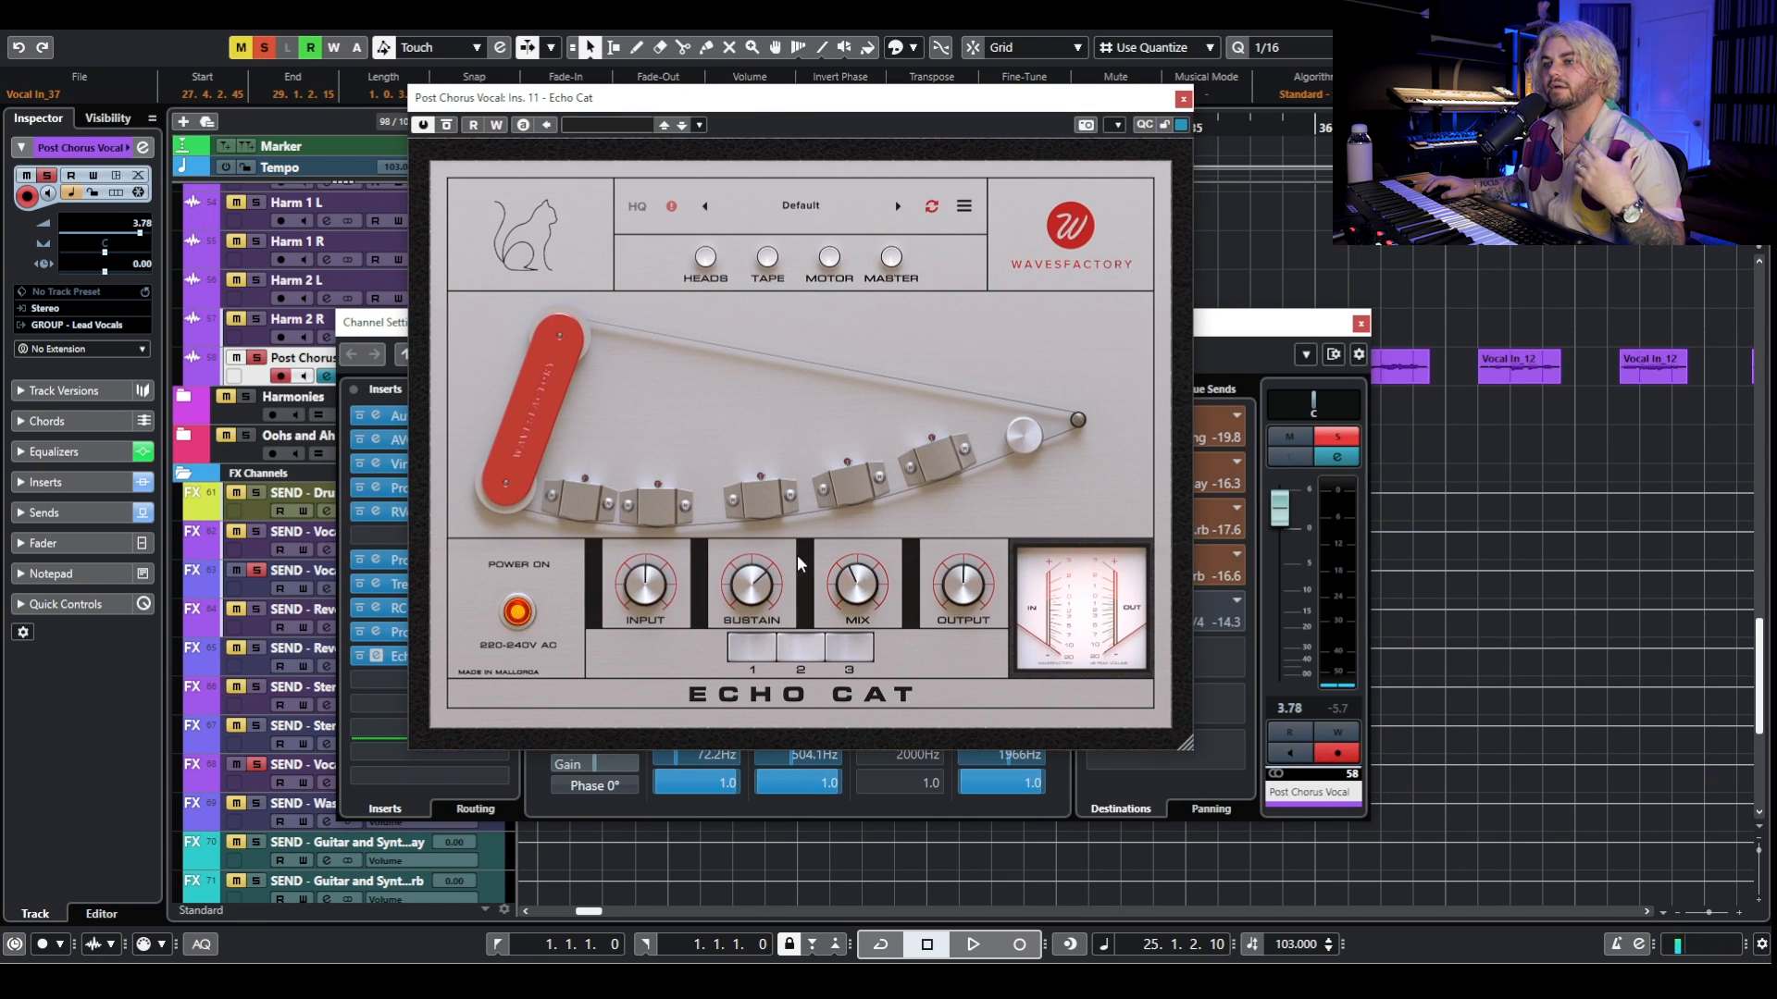
pyautogui.click(891, 258)
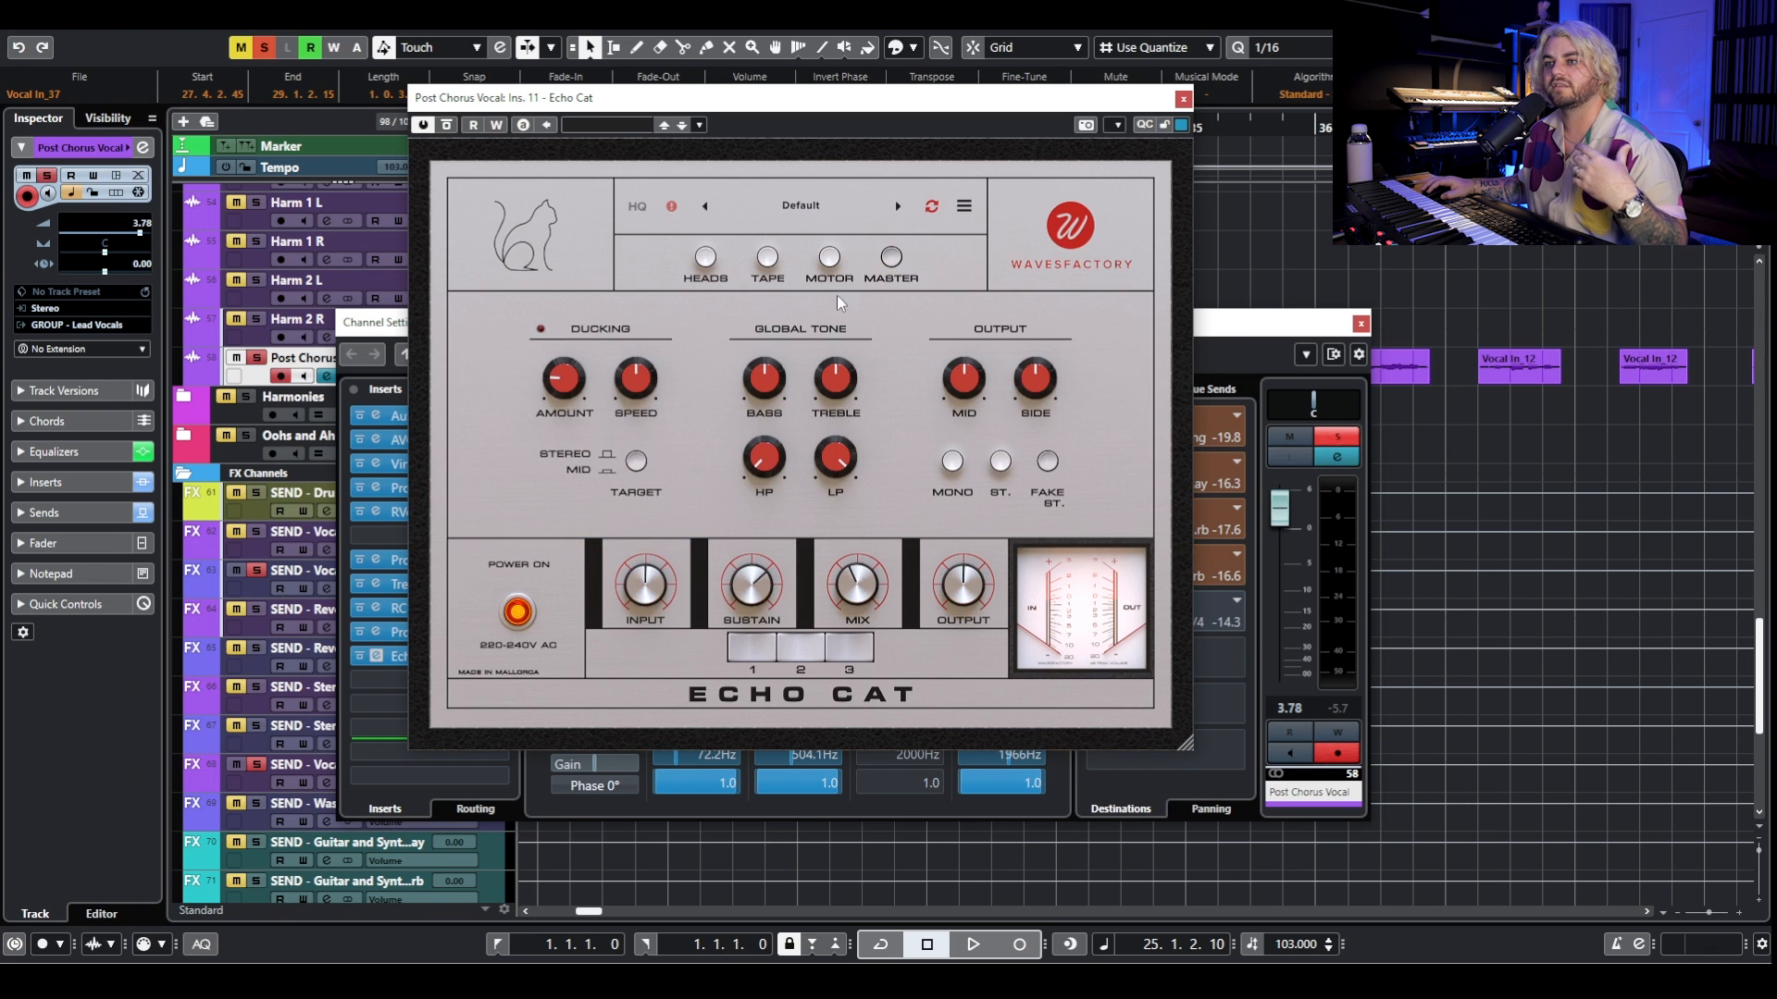
pyautogui.click(1183, 100)
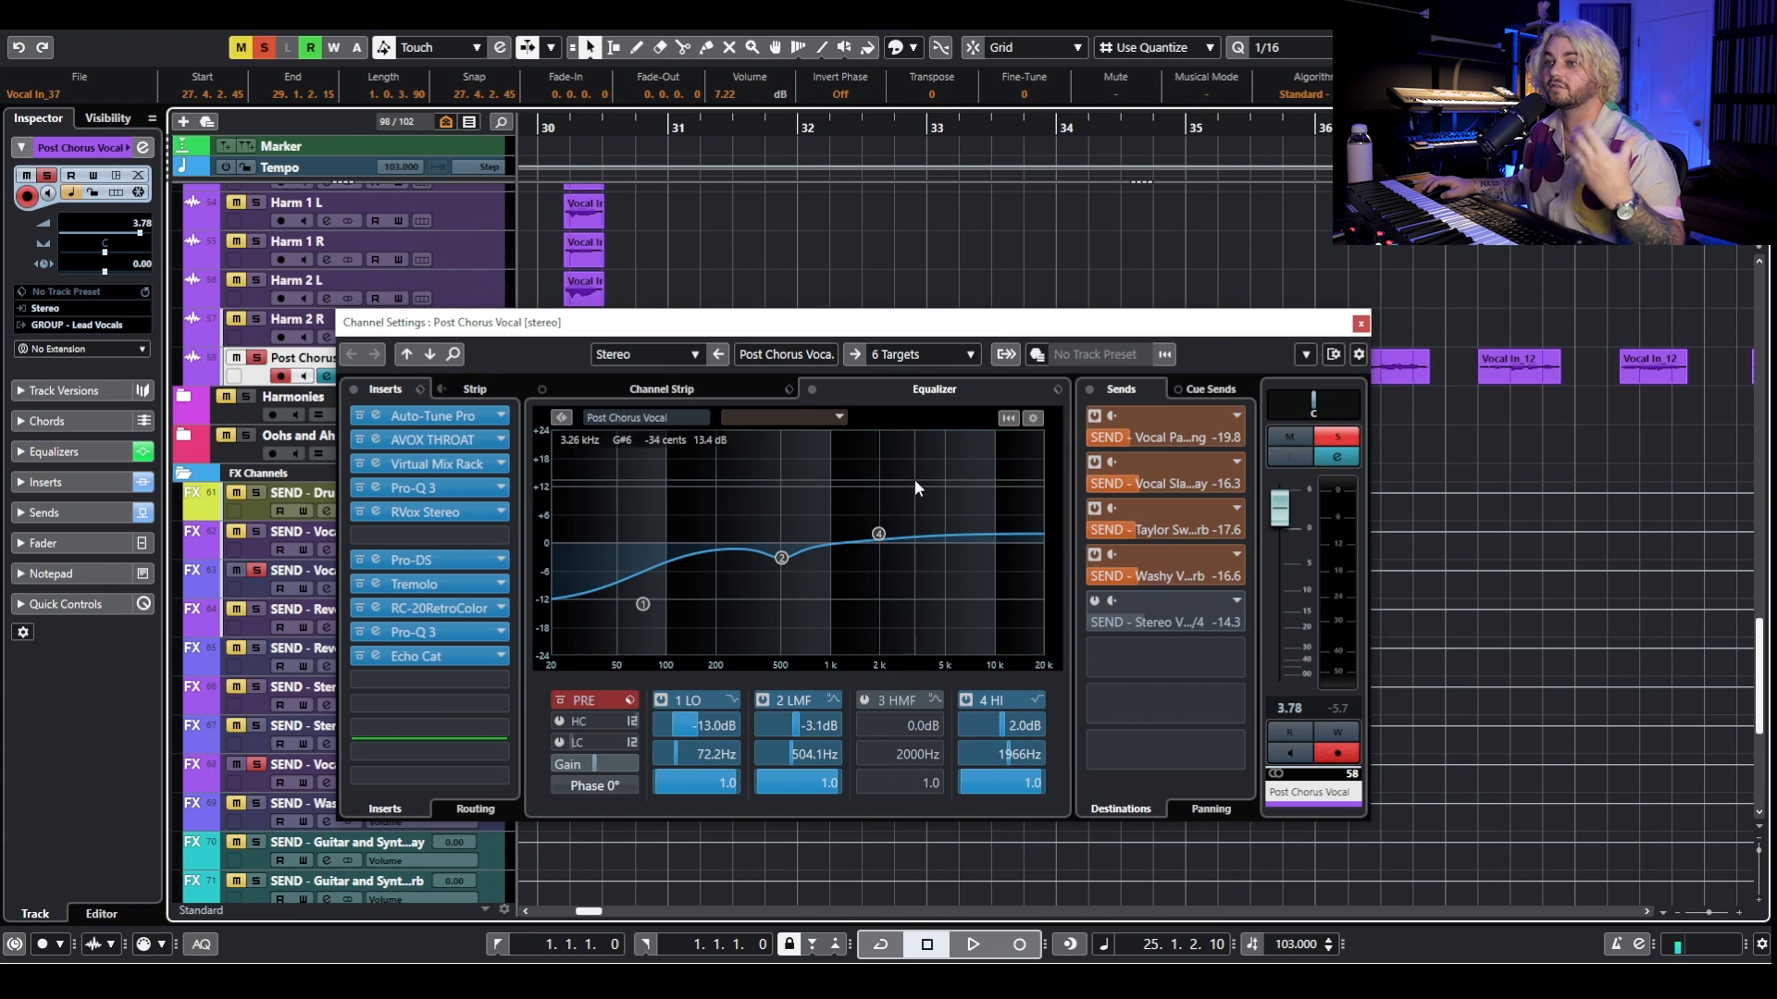
pyautogui.click(1360, 323)
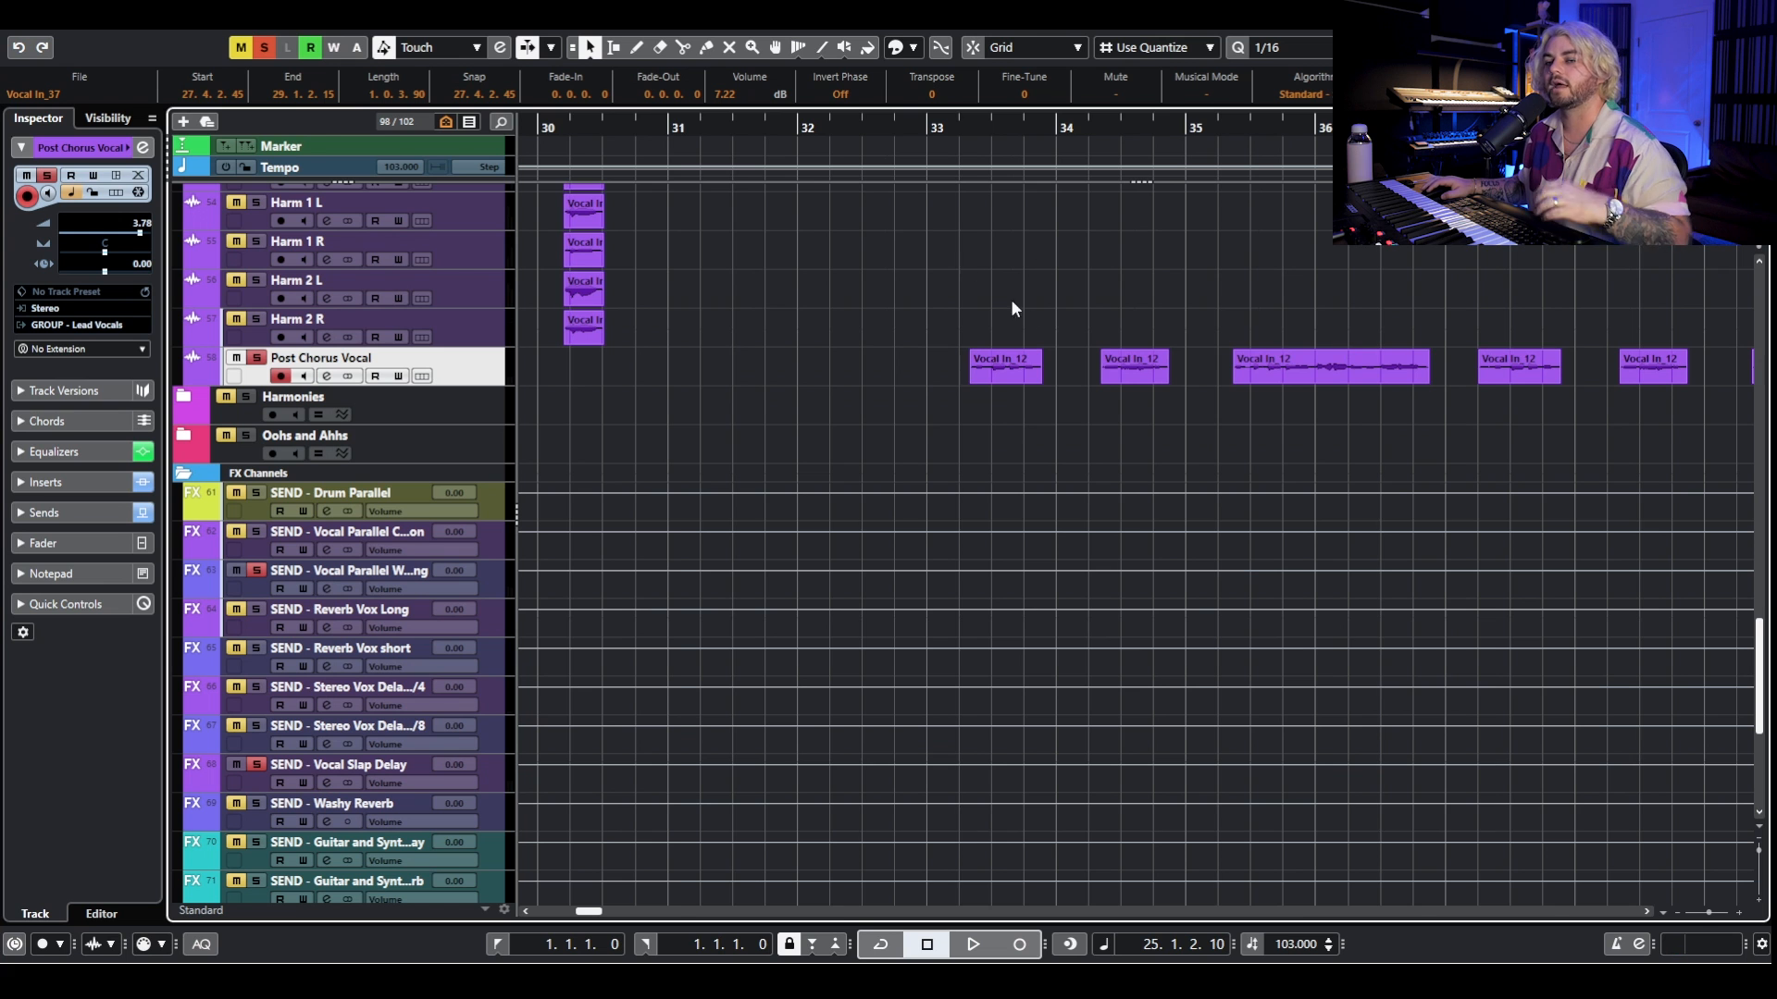
# Clear all active solos so the full mix is audible.
pyautogui.scroll(-3, 982, 366)
pyautogui.scroll(20, 1108, 408)
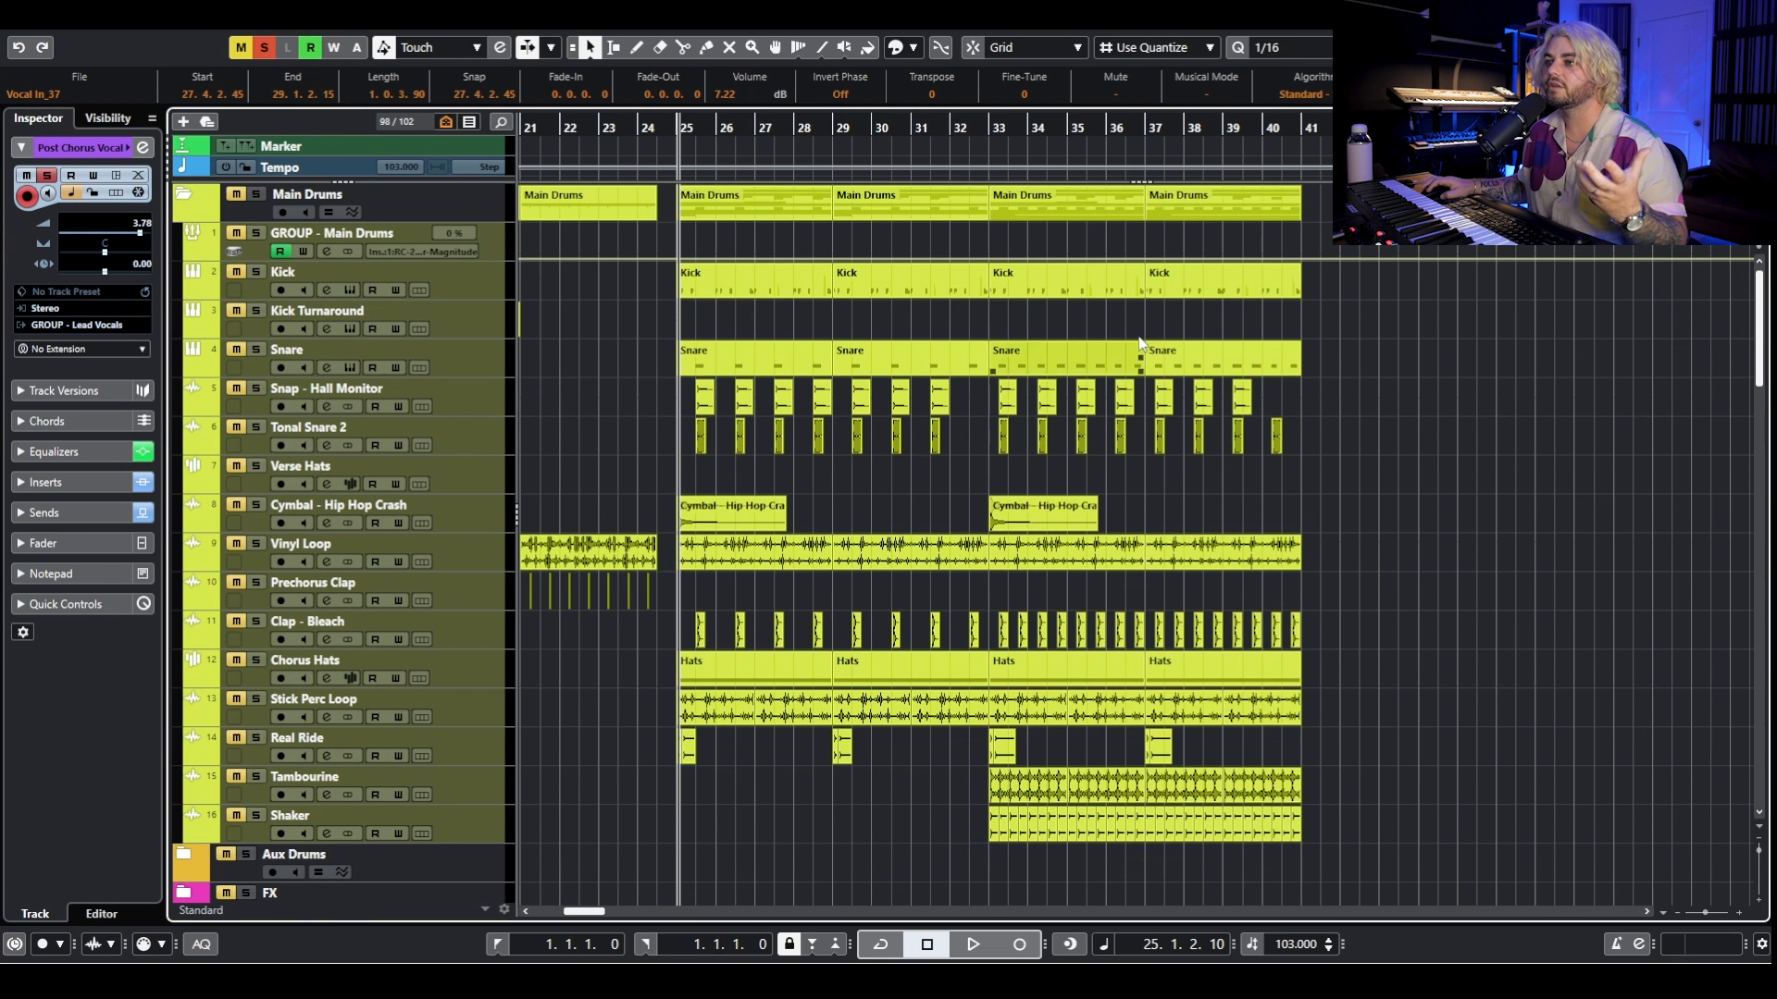
pyautogui.click(265, 48)
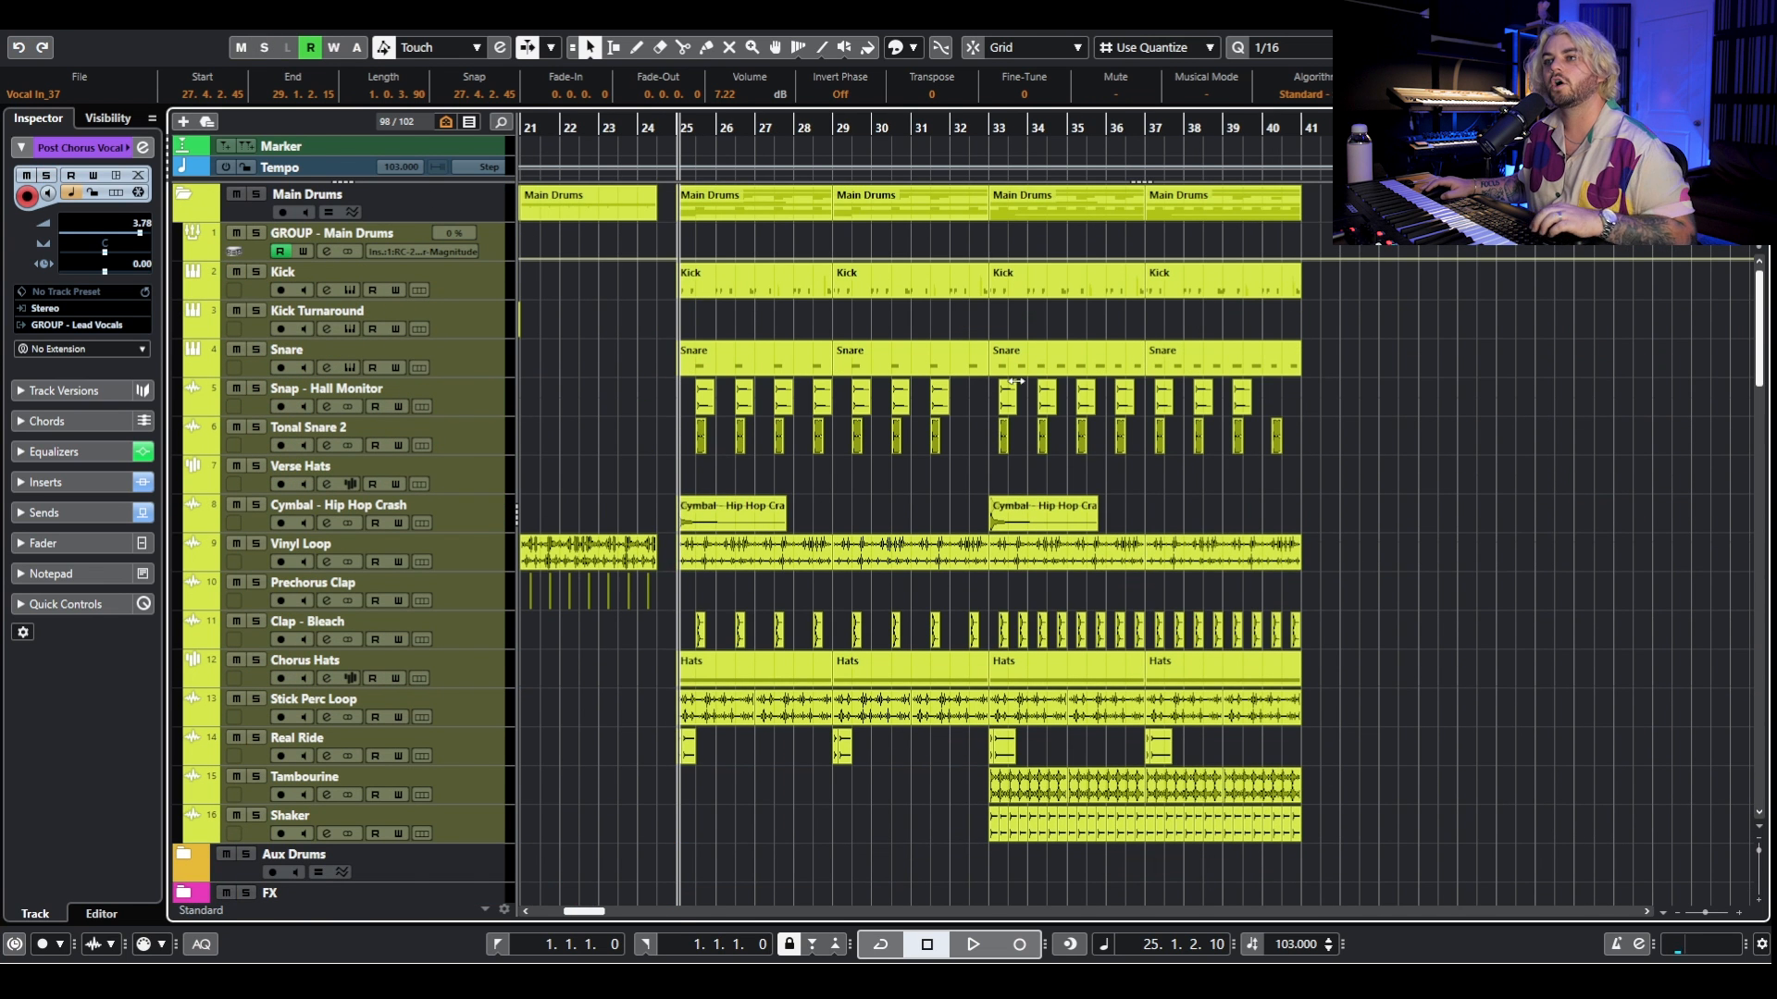
# Survey the whole arrangement from bar 1, examining the drum, bass, synth and vocal tracks.
pyautogui.hscroll(-3, 1022, 386)
pyautogui.scroll(-5, 1022, 387)
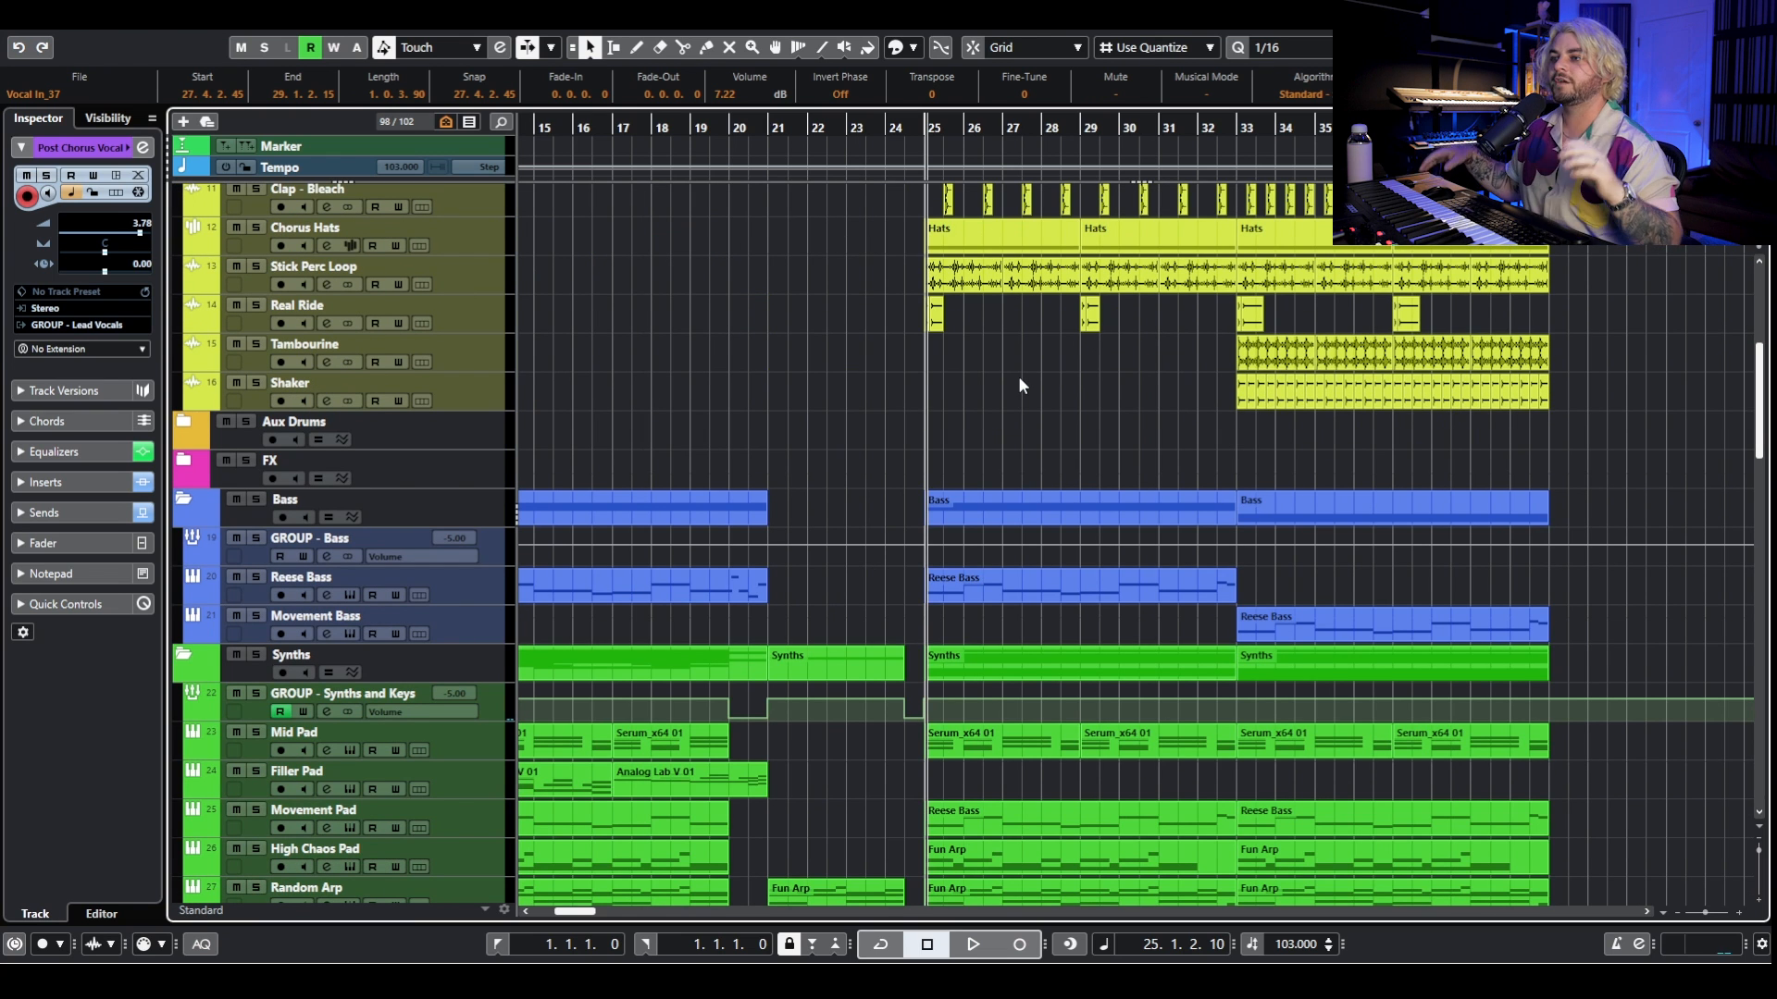
pyautogui.press('g')
pyautogui.press('g')
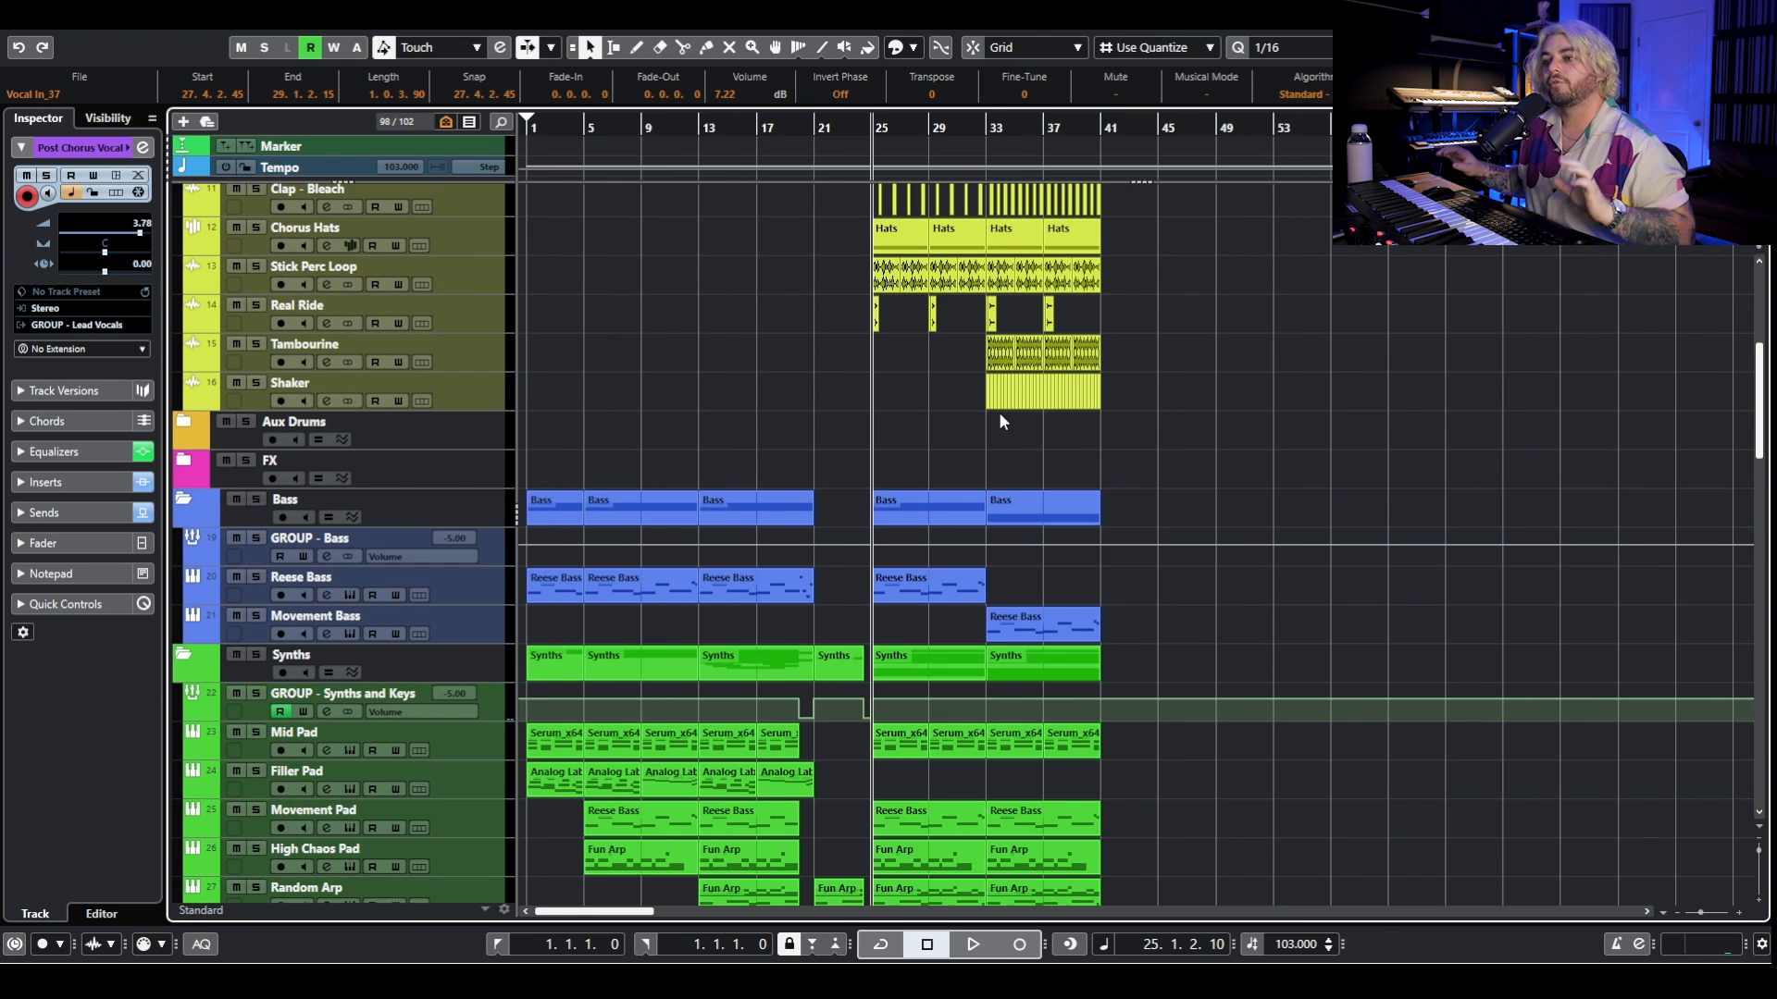
pyautogui.scroll(4, 998, 413)
pyautogui.hscroll(-4, 981, 415)
pyautogui.scroll(-15, 972, 416)
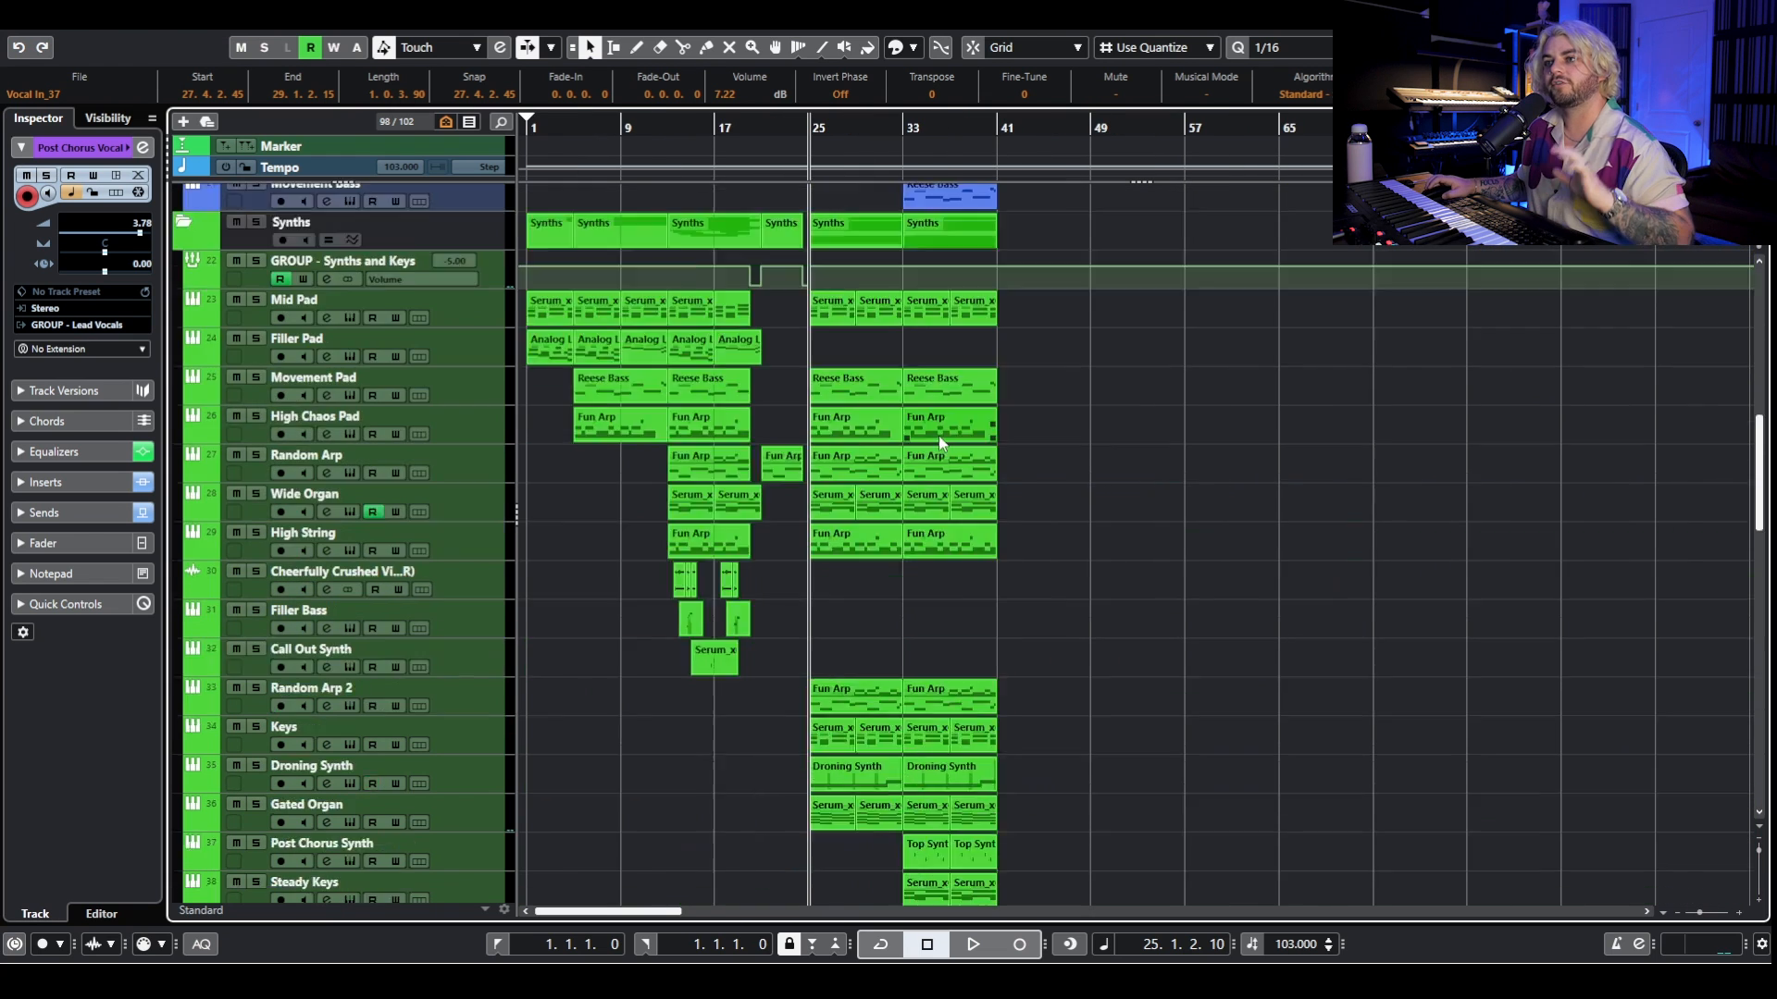
pyautogui.scroll(5, 865, 340)
pyautogui.scroll(-5, 855, 322)
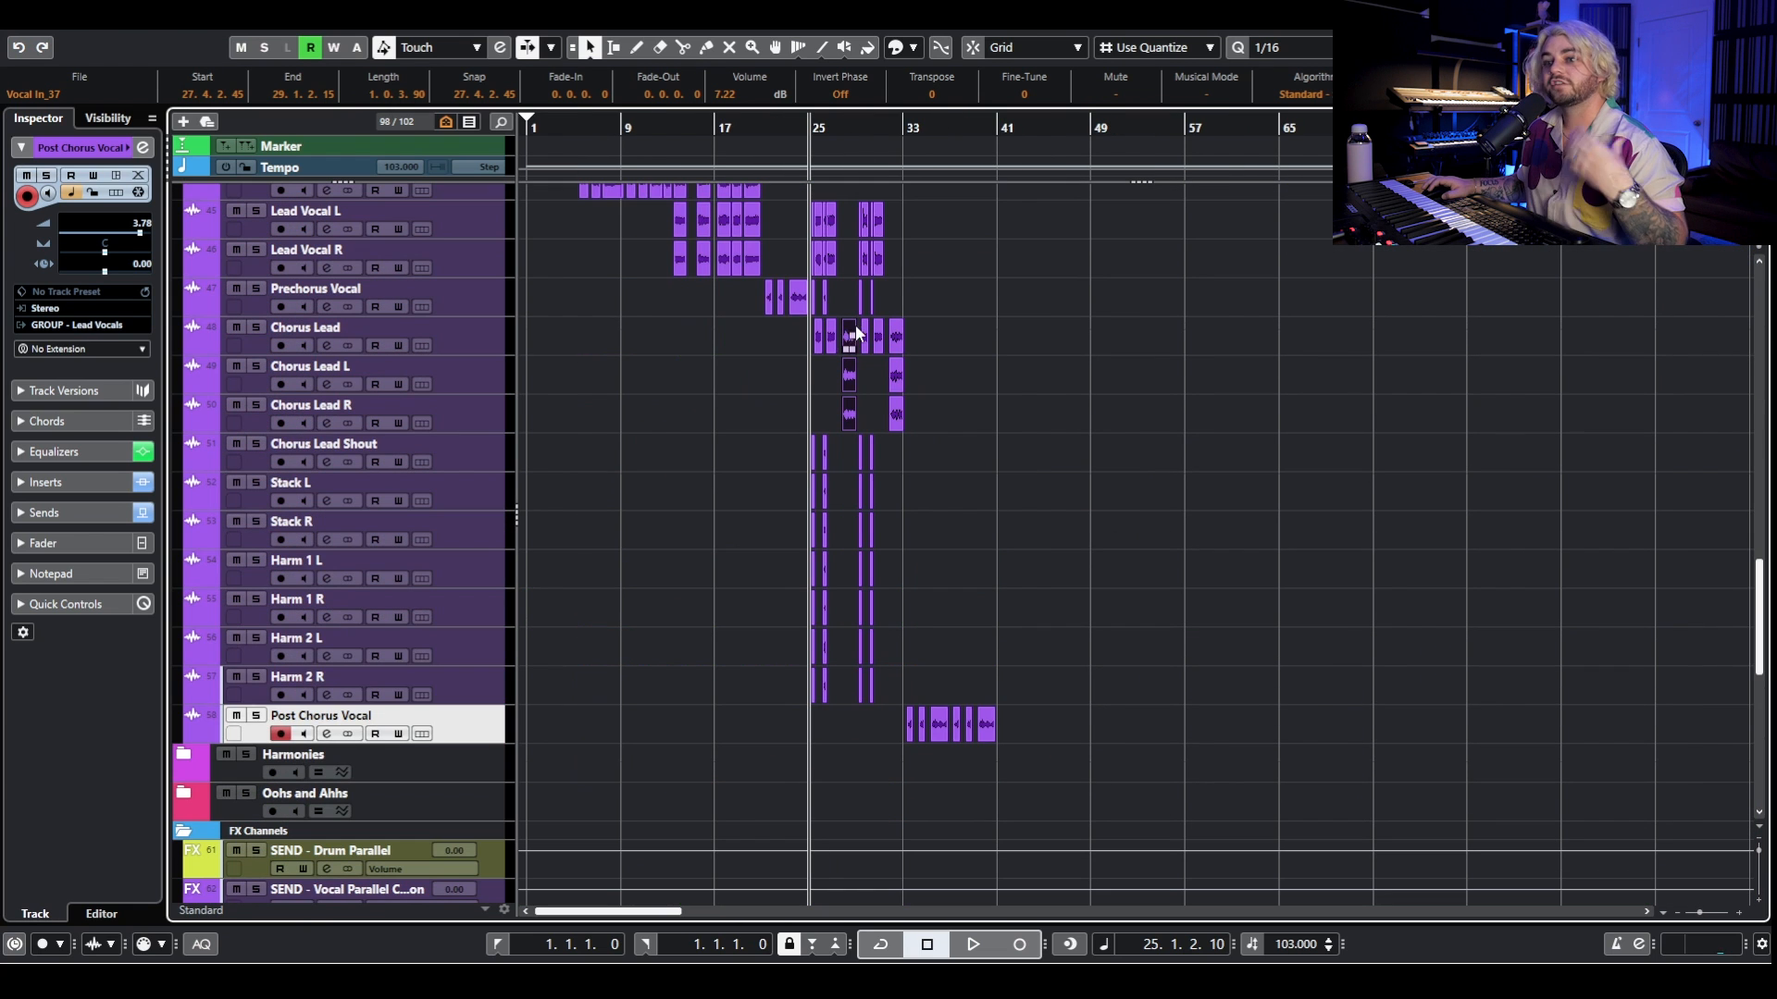
# Return the playhead to bar 1 and play the full song with the Main Drums tracks in view.
pyautogui.moveTo(827, 132); pyautogui.dragTo(2, 116)
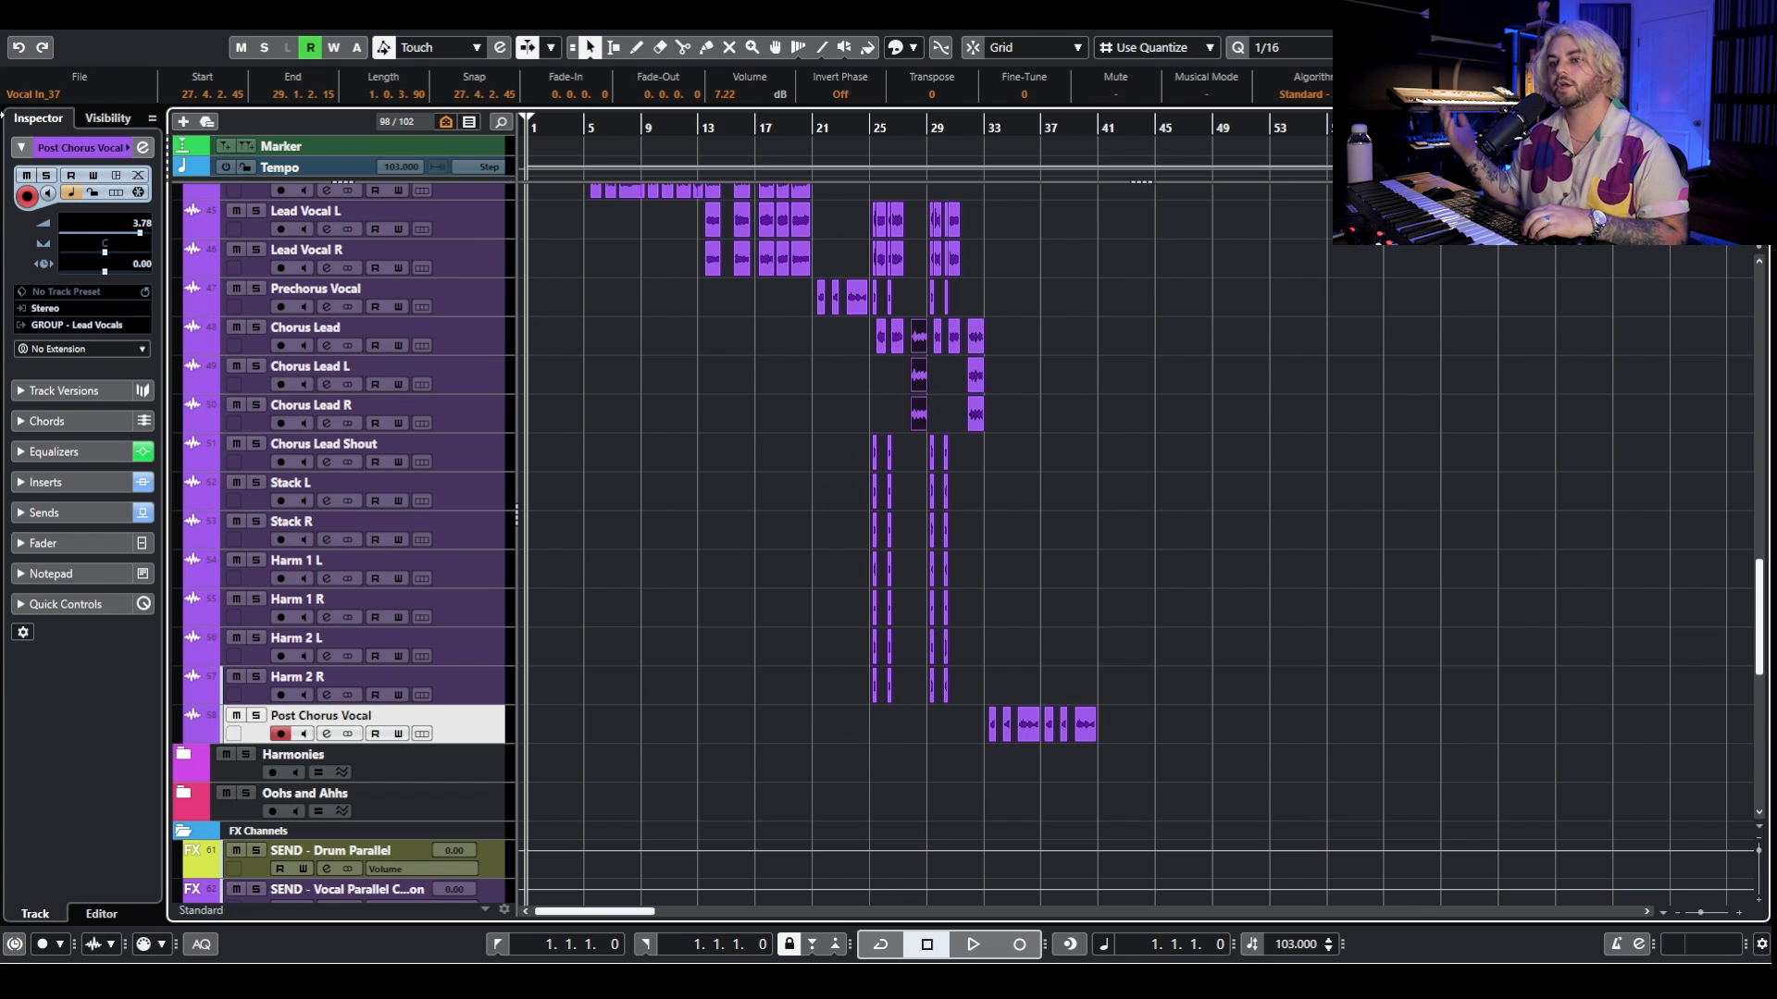
pyautogui.press('space')
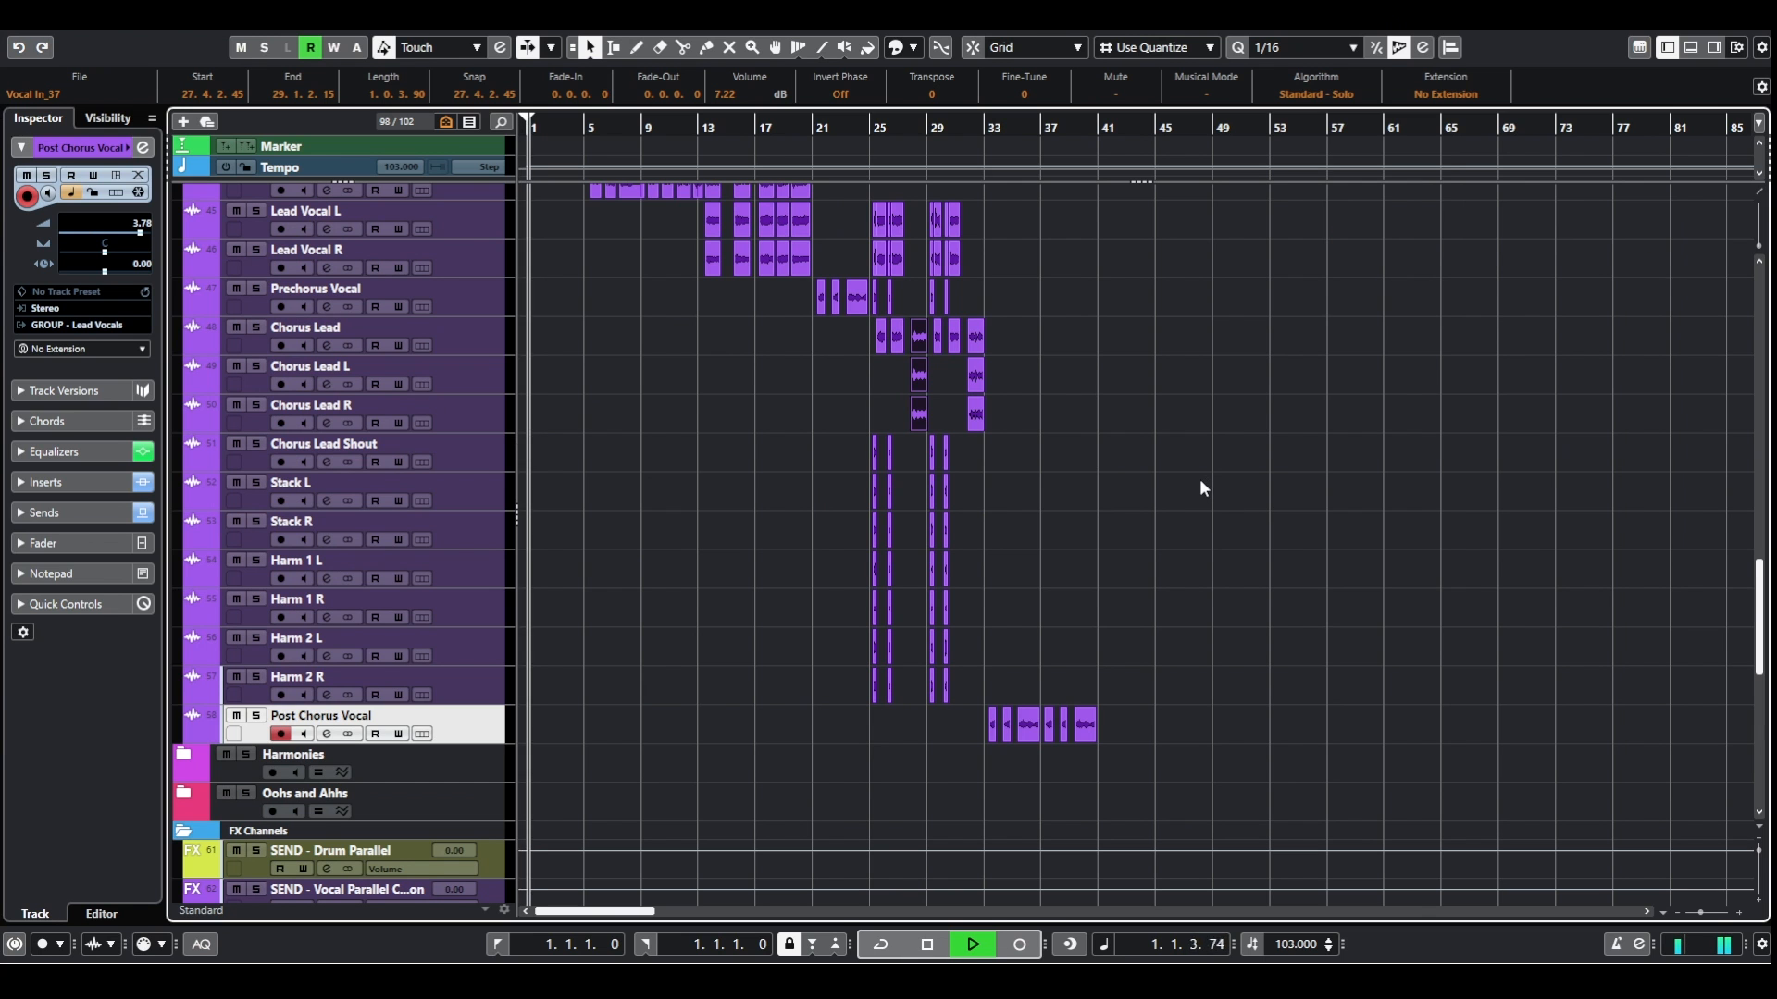
pyautogui.scroll(12, 1143, 461)
pyautogui.scroll(6, 1177, 462)
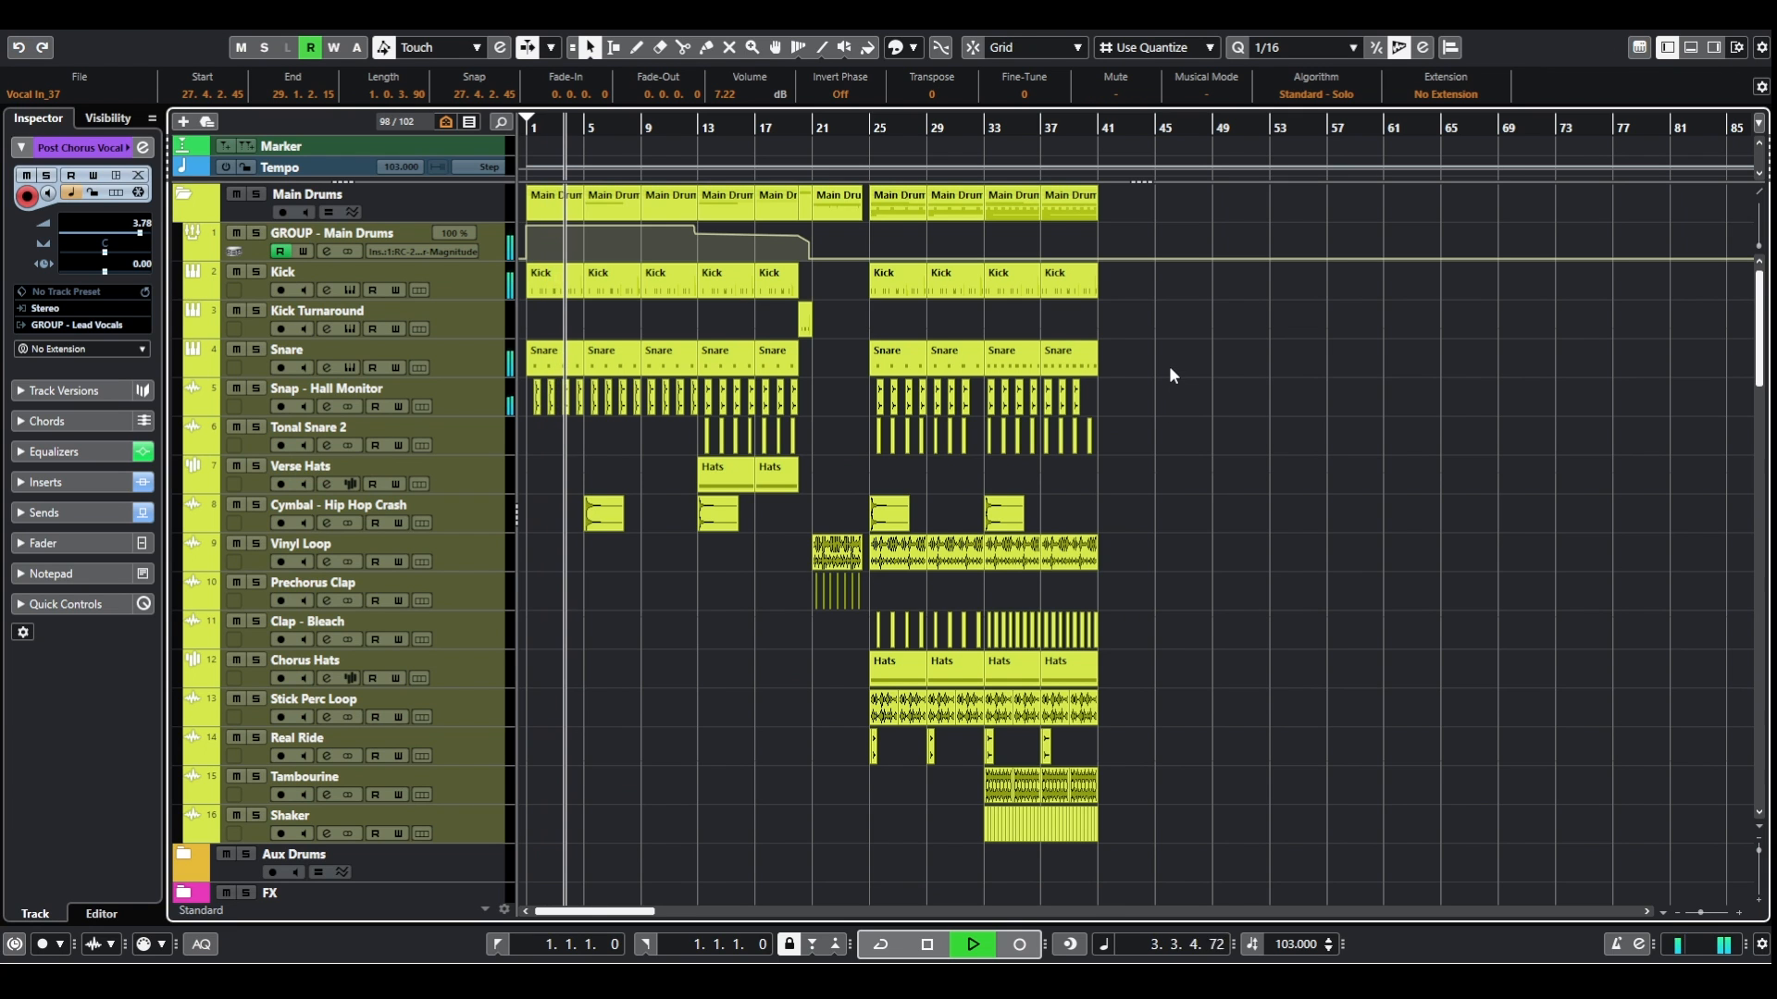
# Survey the arrangement from the drum tracks through bass, synths and lead vocals to the FX channels while the song plays.
pyautogui.scroll(-5, 1169, 365)
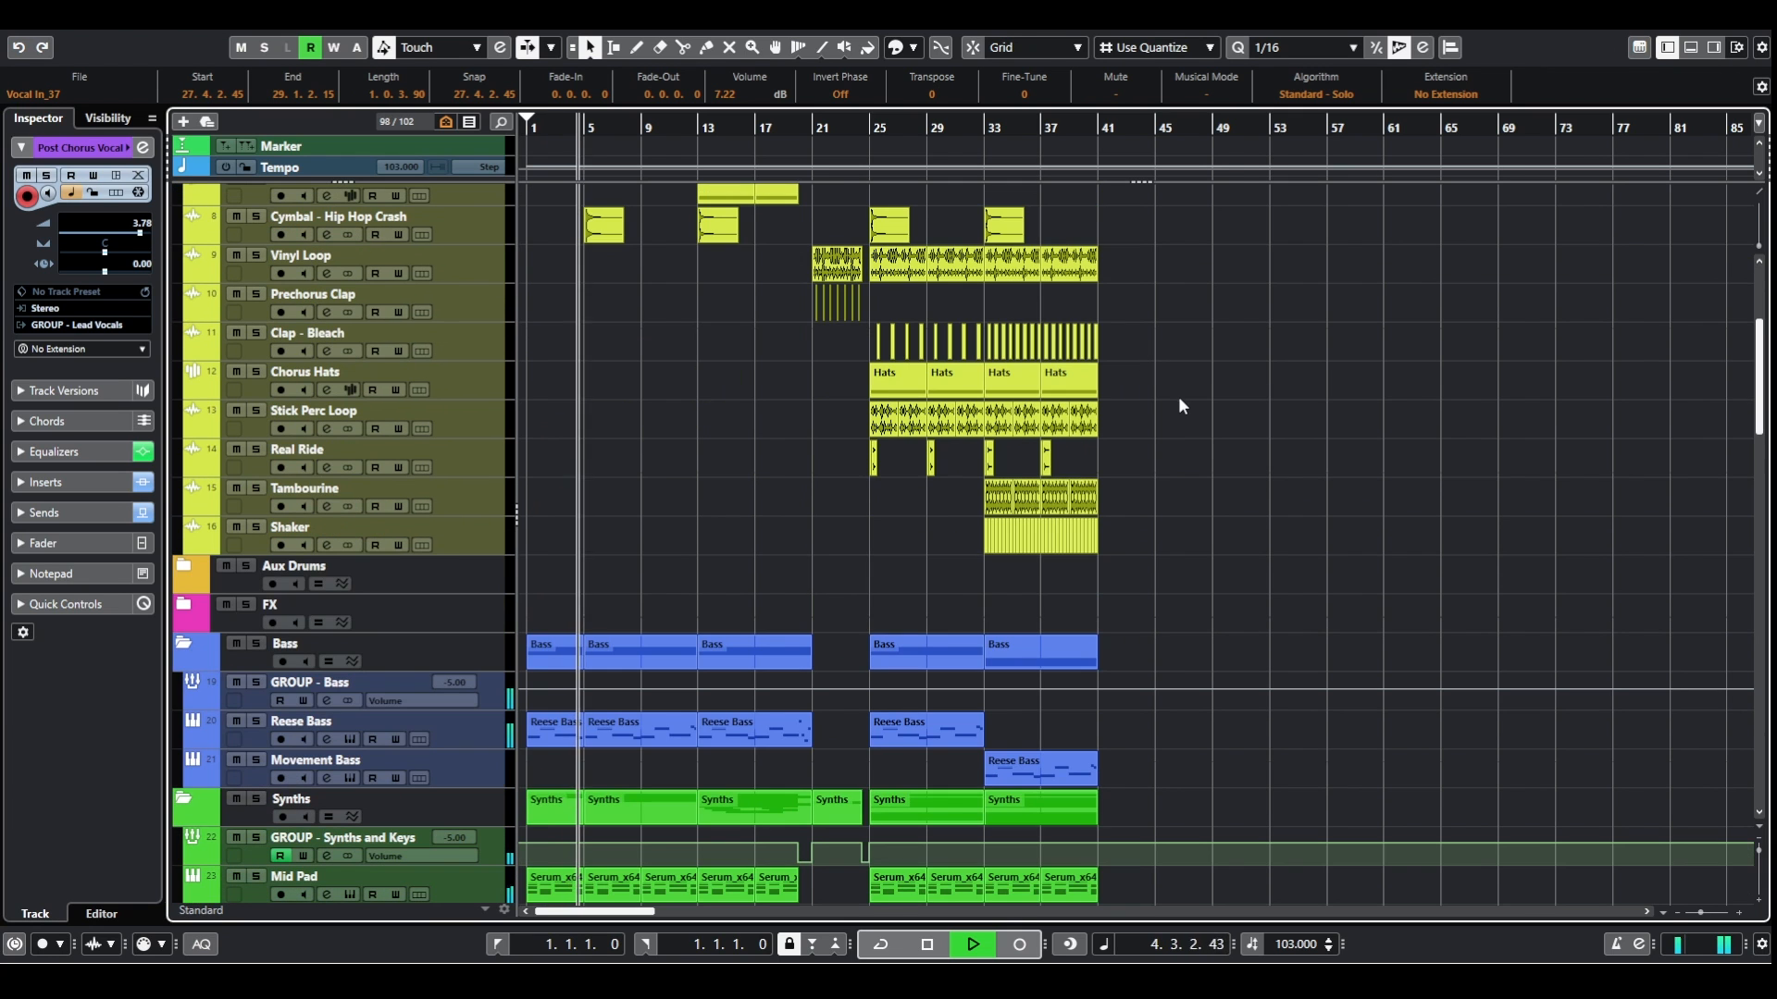
pyautogui.scroll(-5, 1212, 398)
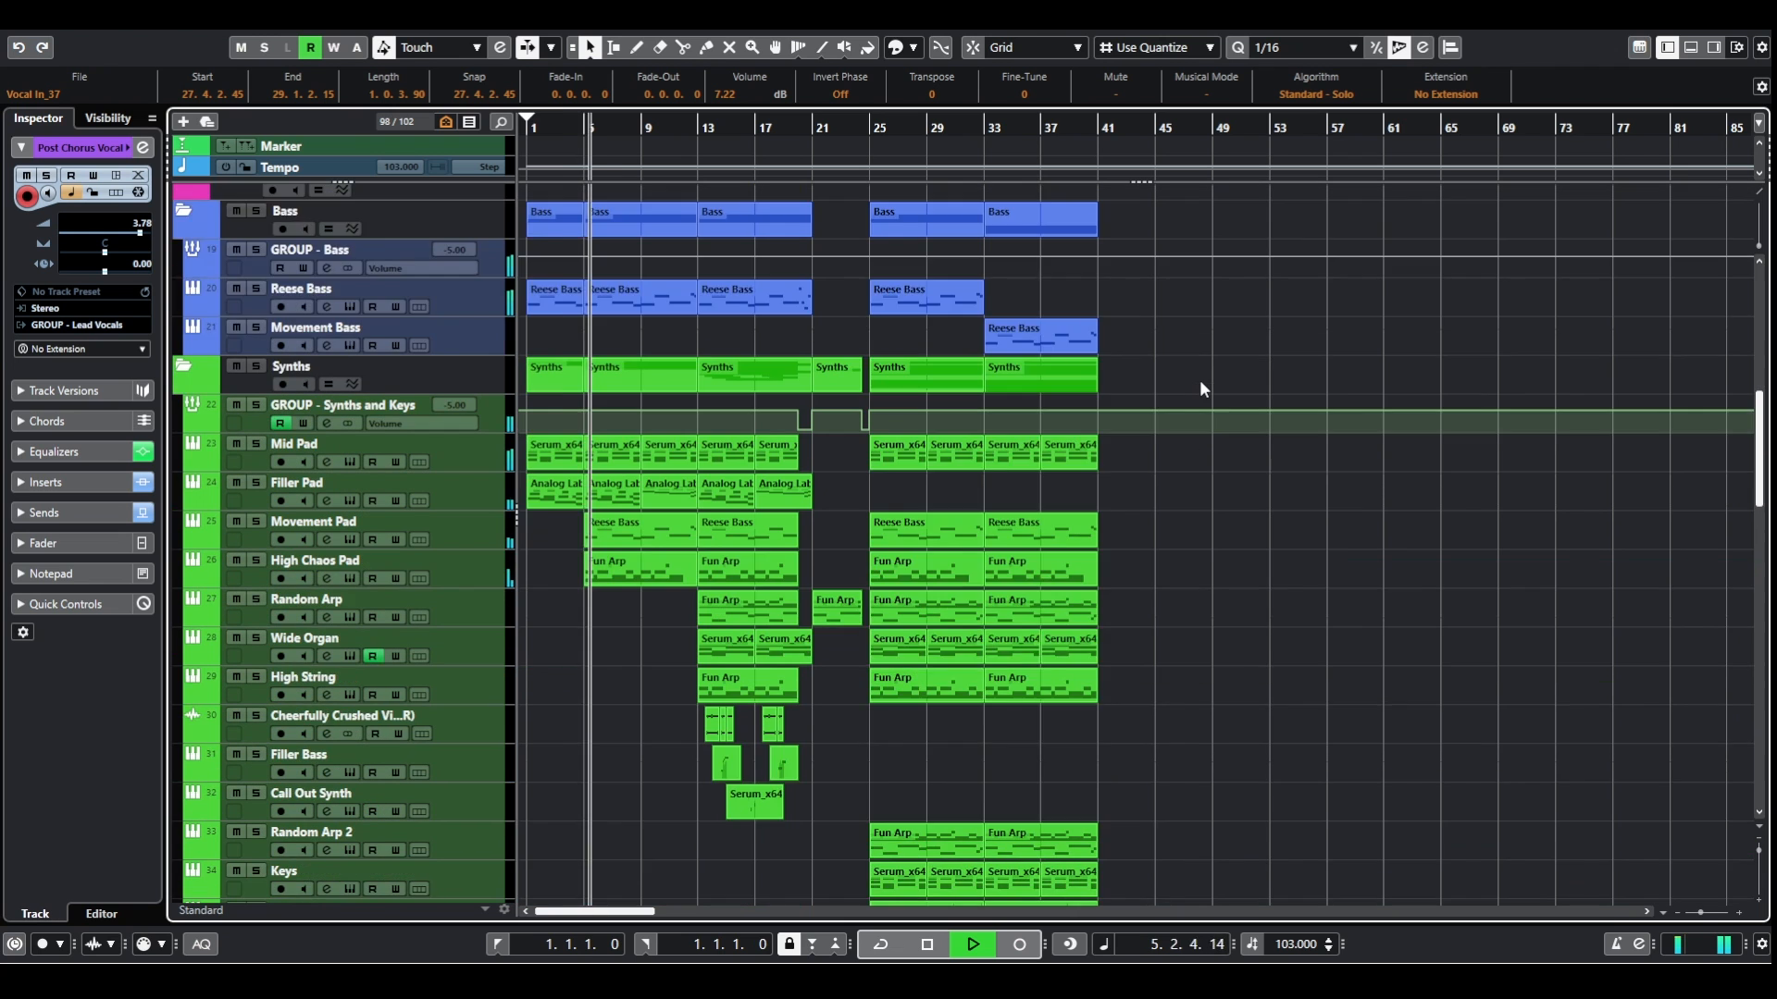
pyautogui.scroll(-5, 1218, 378)
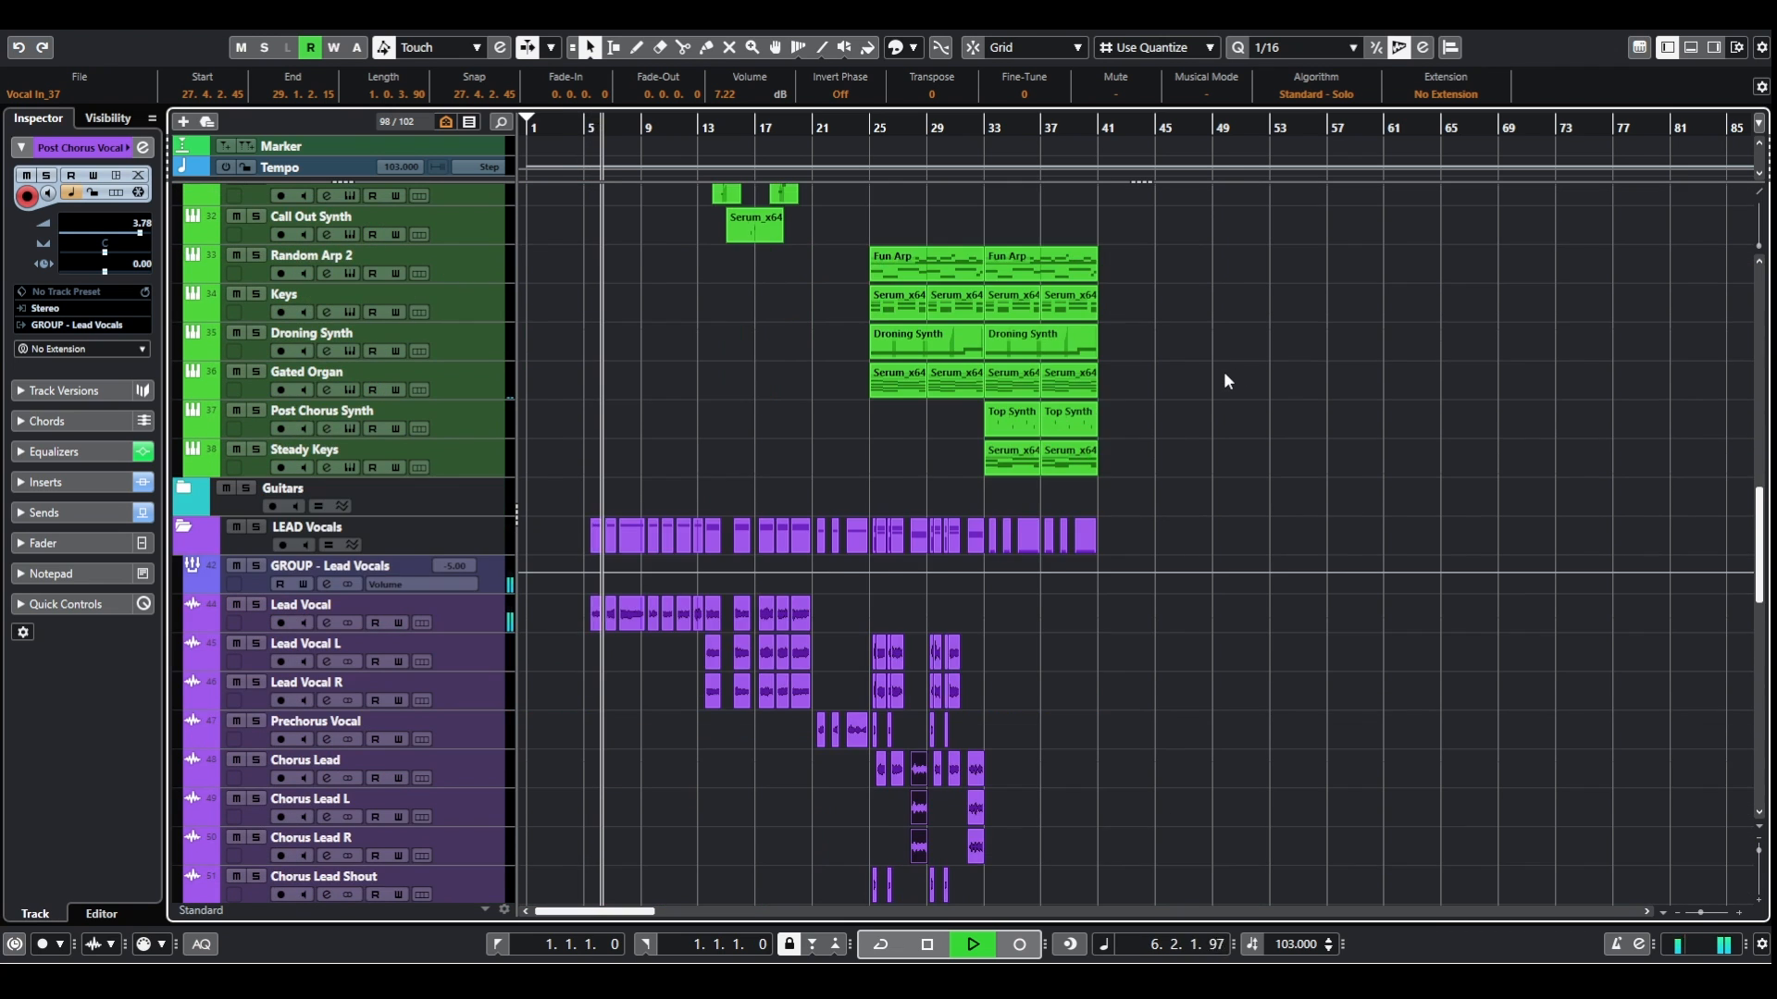
pyautogui.scroll(-2, 1273, 435)
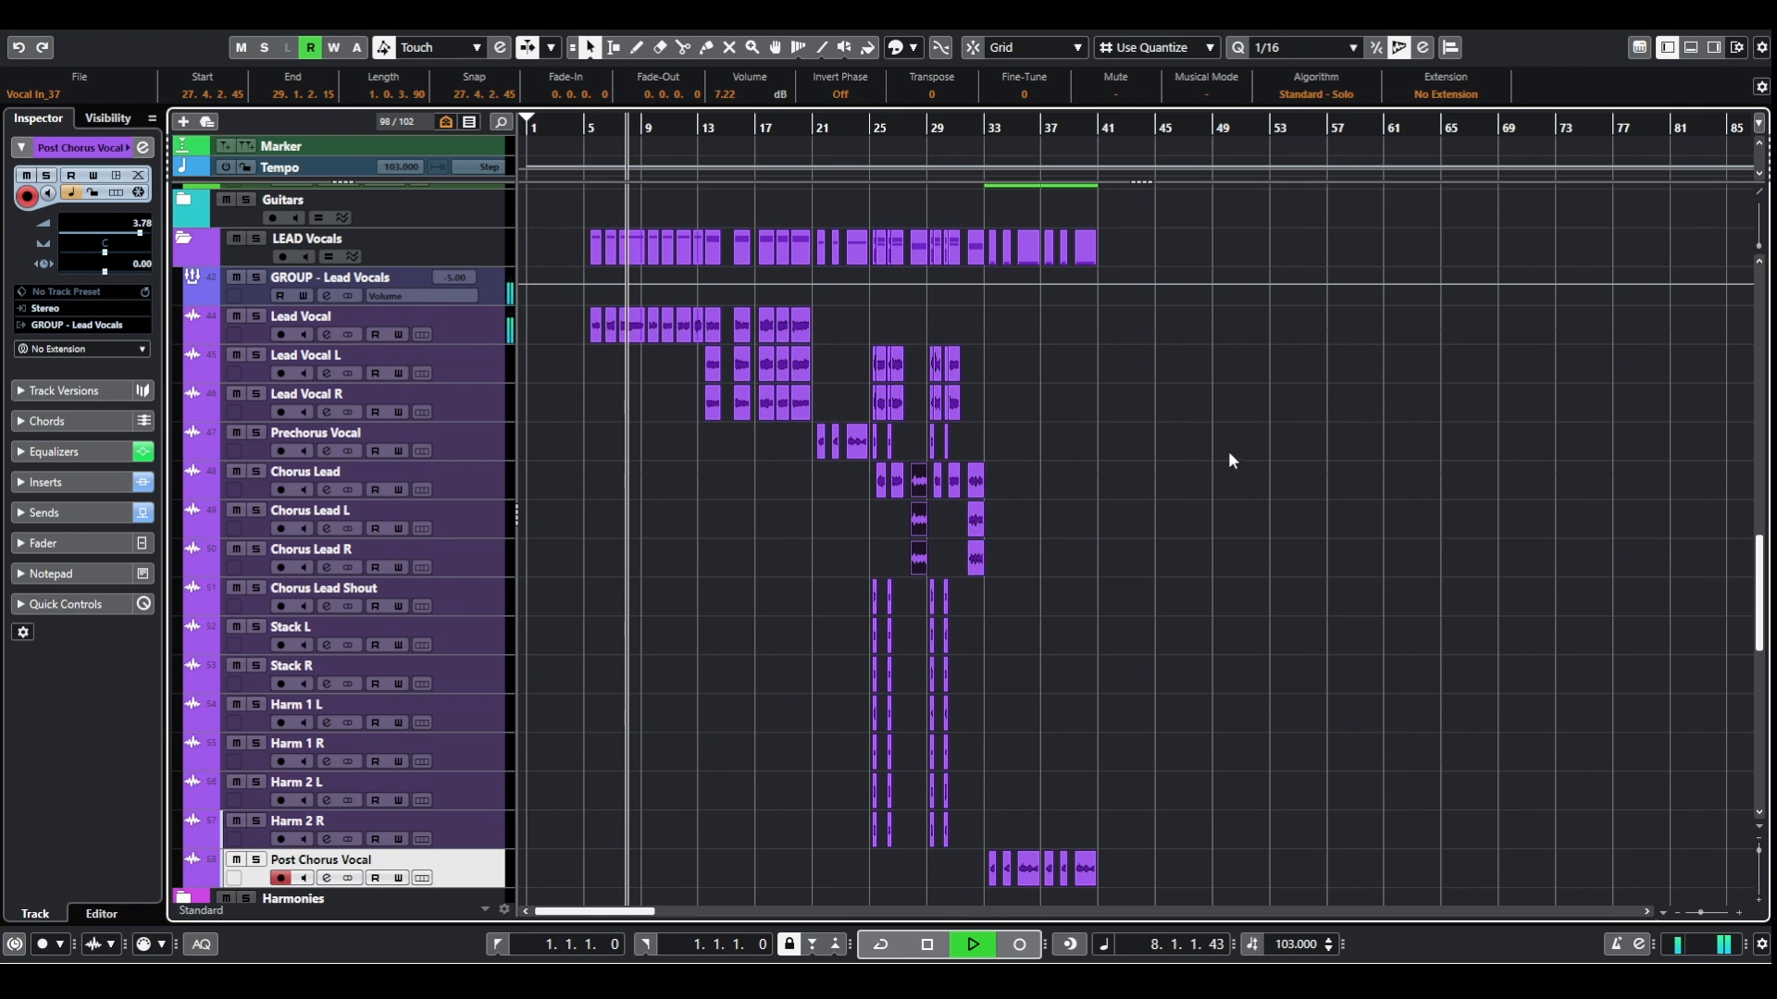
pyautogui.scroll(-4, 1232, 434)
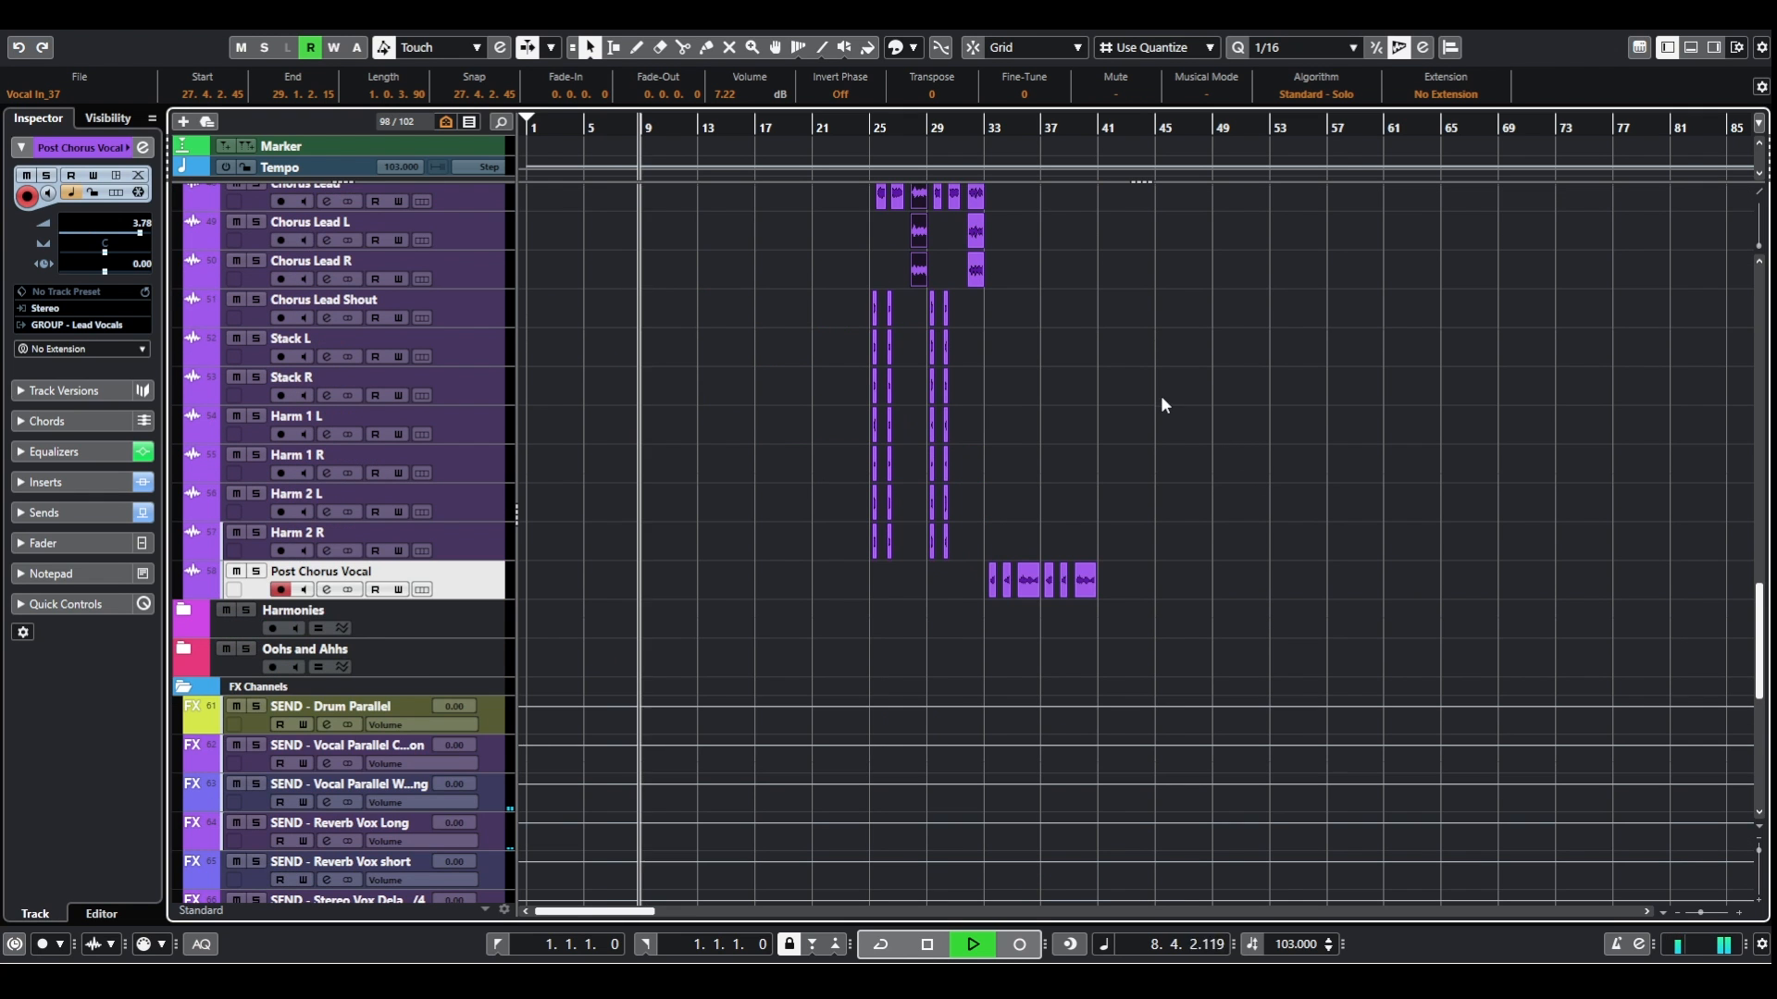
# Inspect the Serum instrument on the Mid Pad track during playback, then close it.
pyautogui.scroll(4, 1159, 396)
pyautogui.scroll(10, 1138, 393)
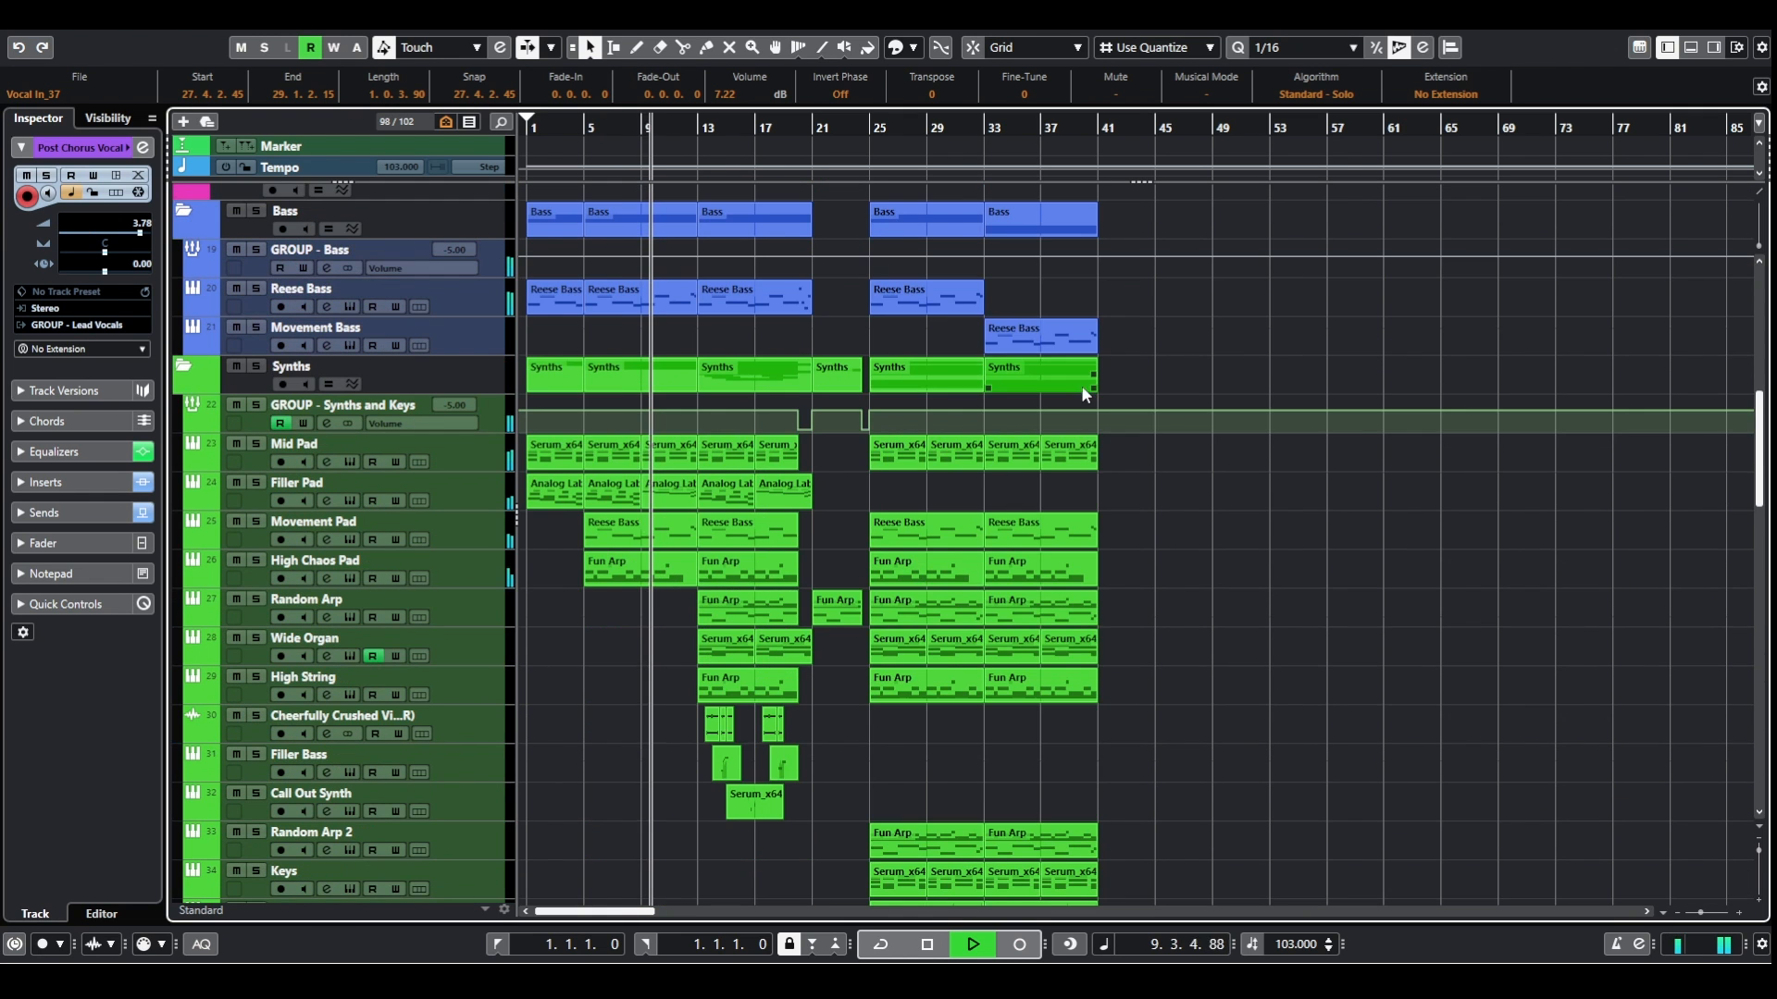
pyautogui.click(329, 461)
pyautogui.click(327, 461)
pyautogui.click(350, 462)
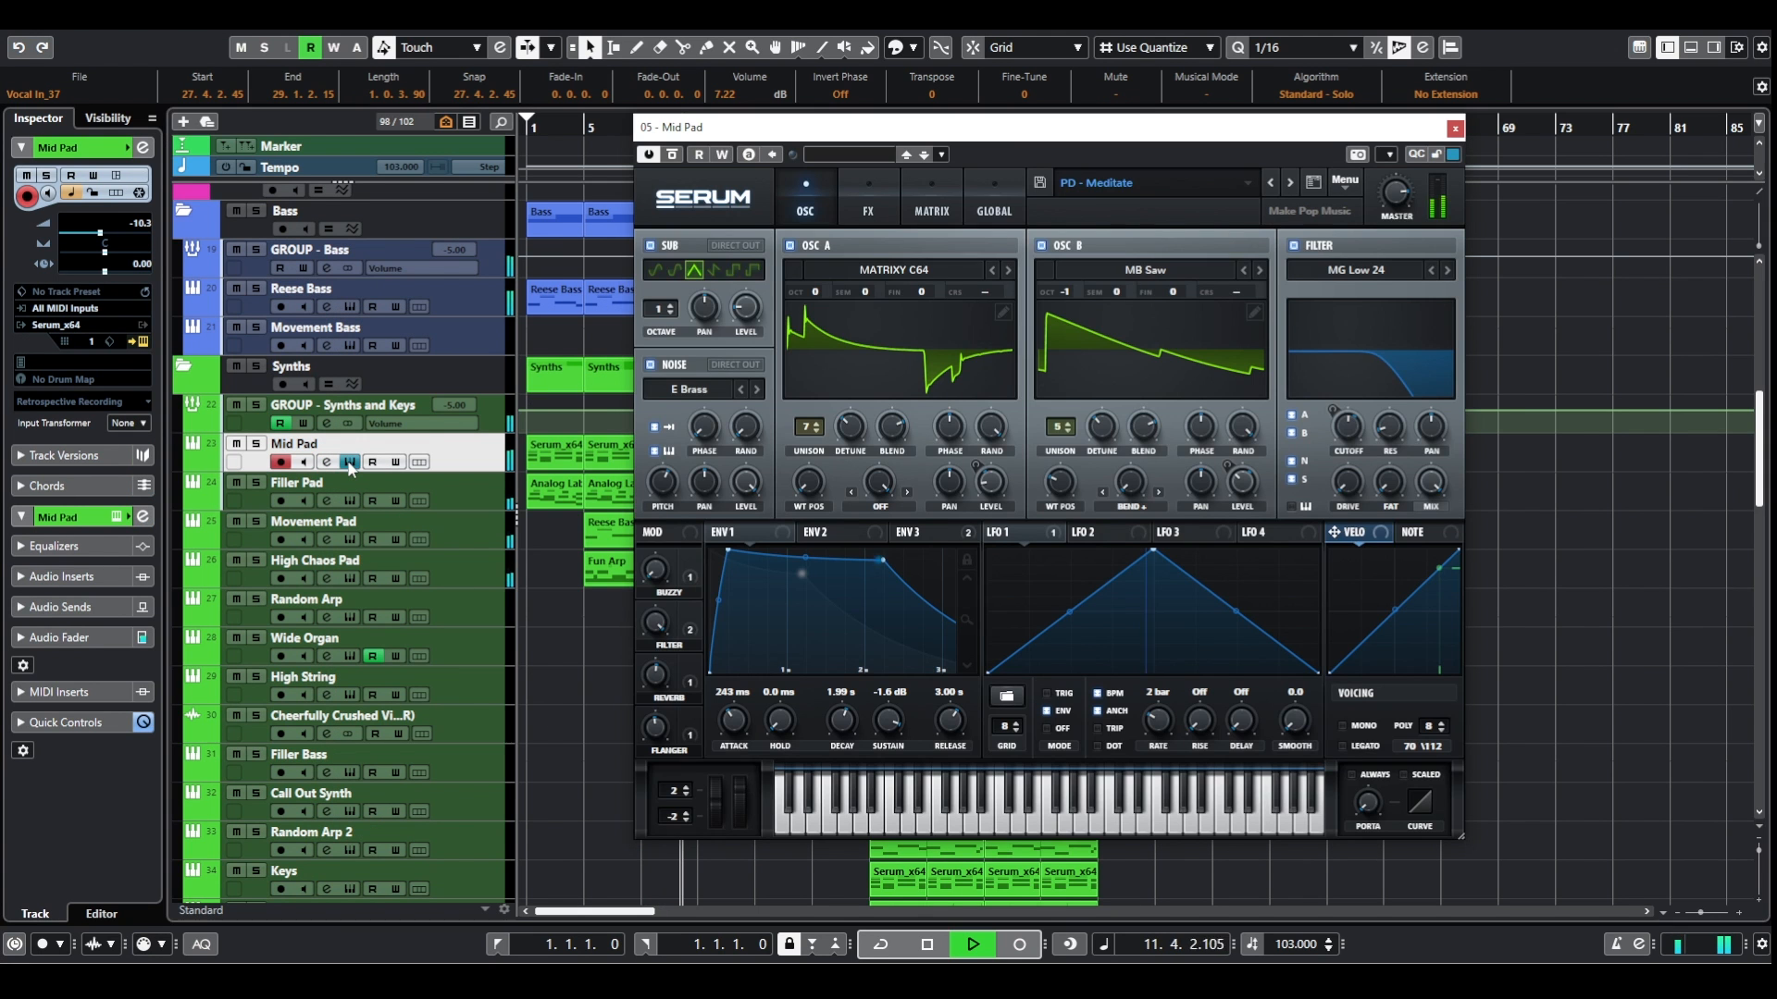
pyautogui.click(1455, 128)
# Inspect the ValhallaVintageVerb insert on the Washy Vocal Verb send, then close the plug-in and channel settings.
pyautogui.scroll(-20, 1342, 464)
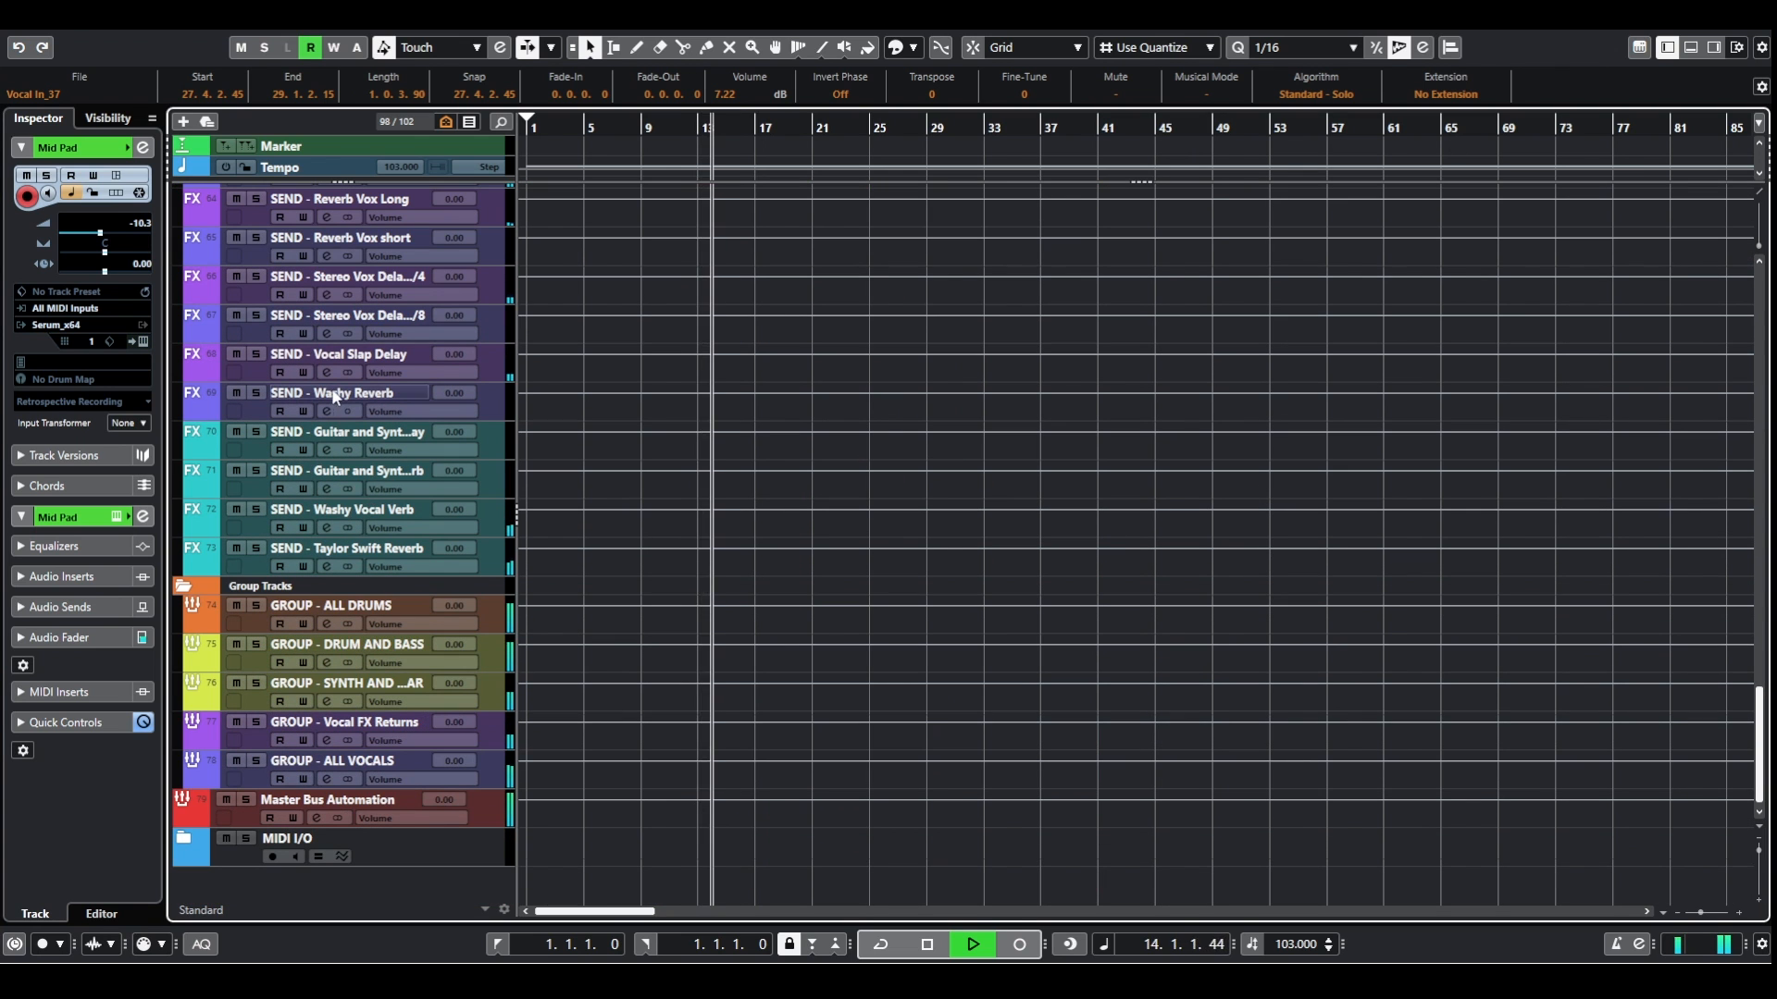
pyautogui.click(325, 528)
pyautogui.click(428, 415)
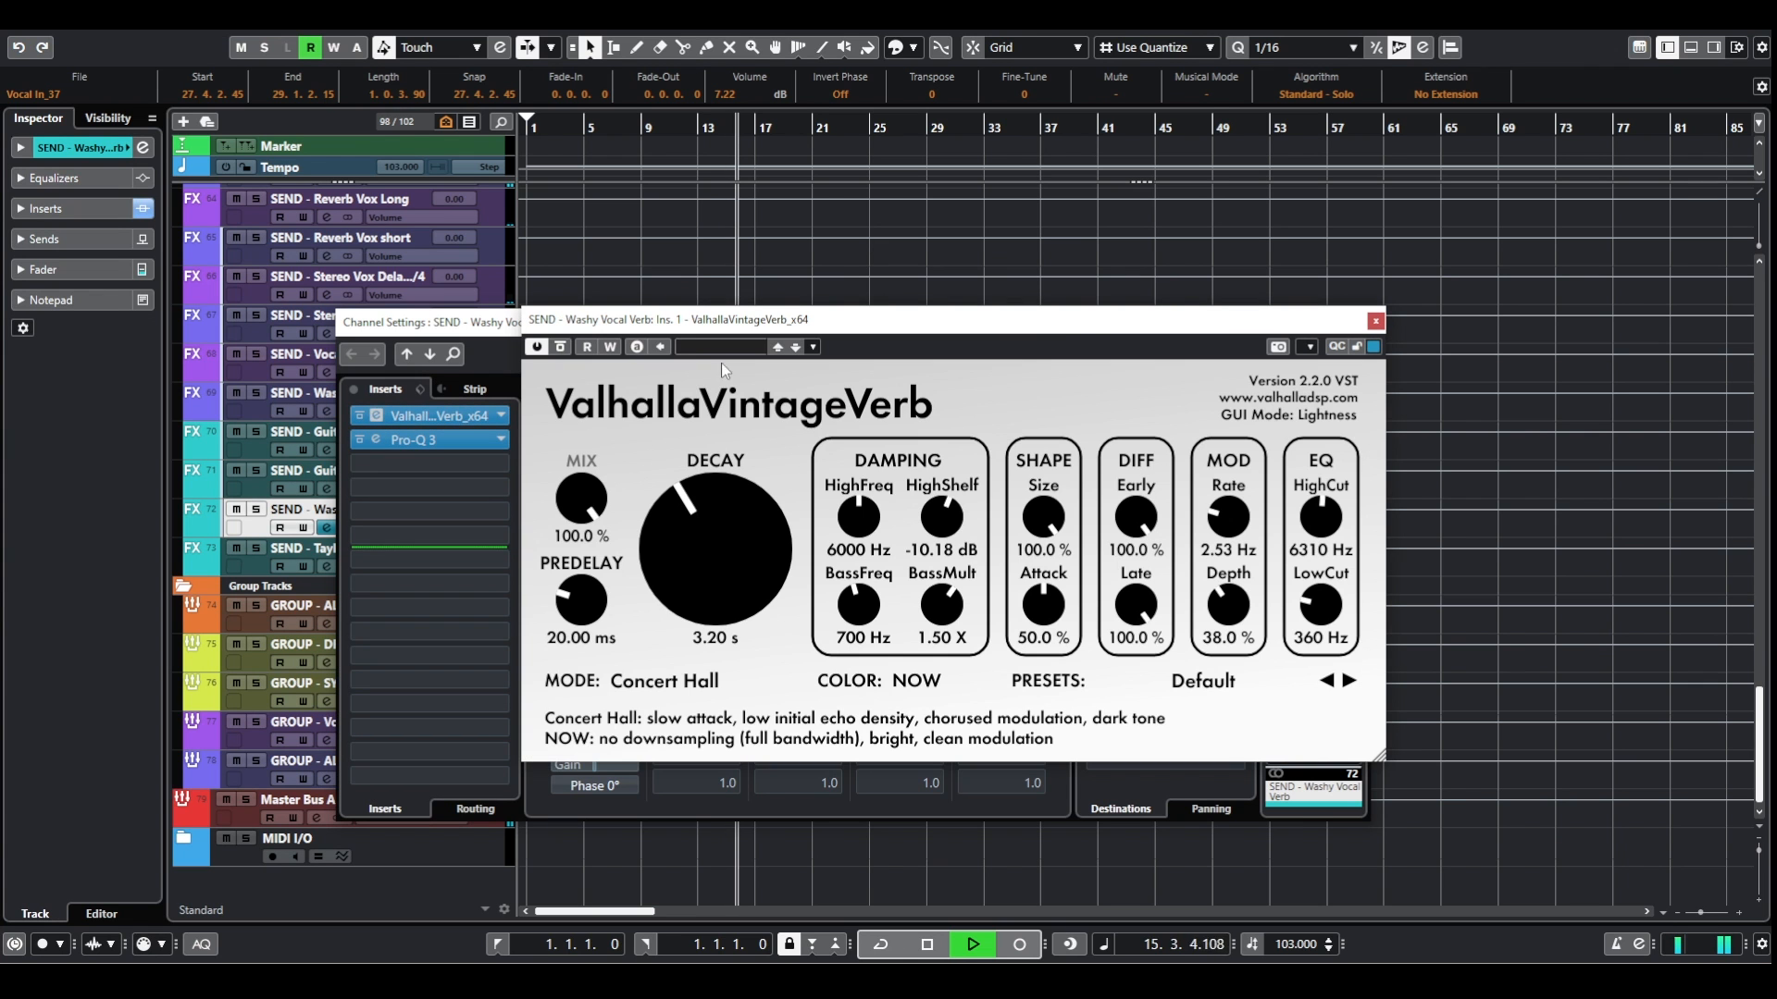
pyautogui.click(1375, 322)
pyautogui.click(1361, 325)
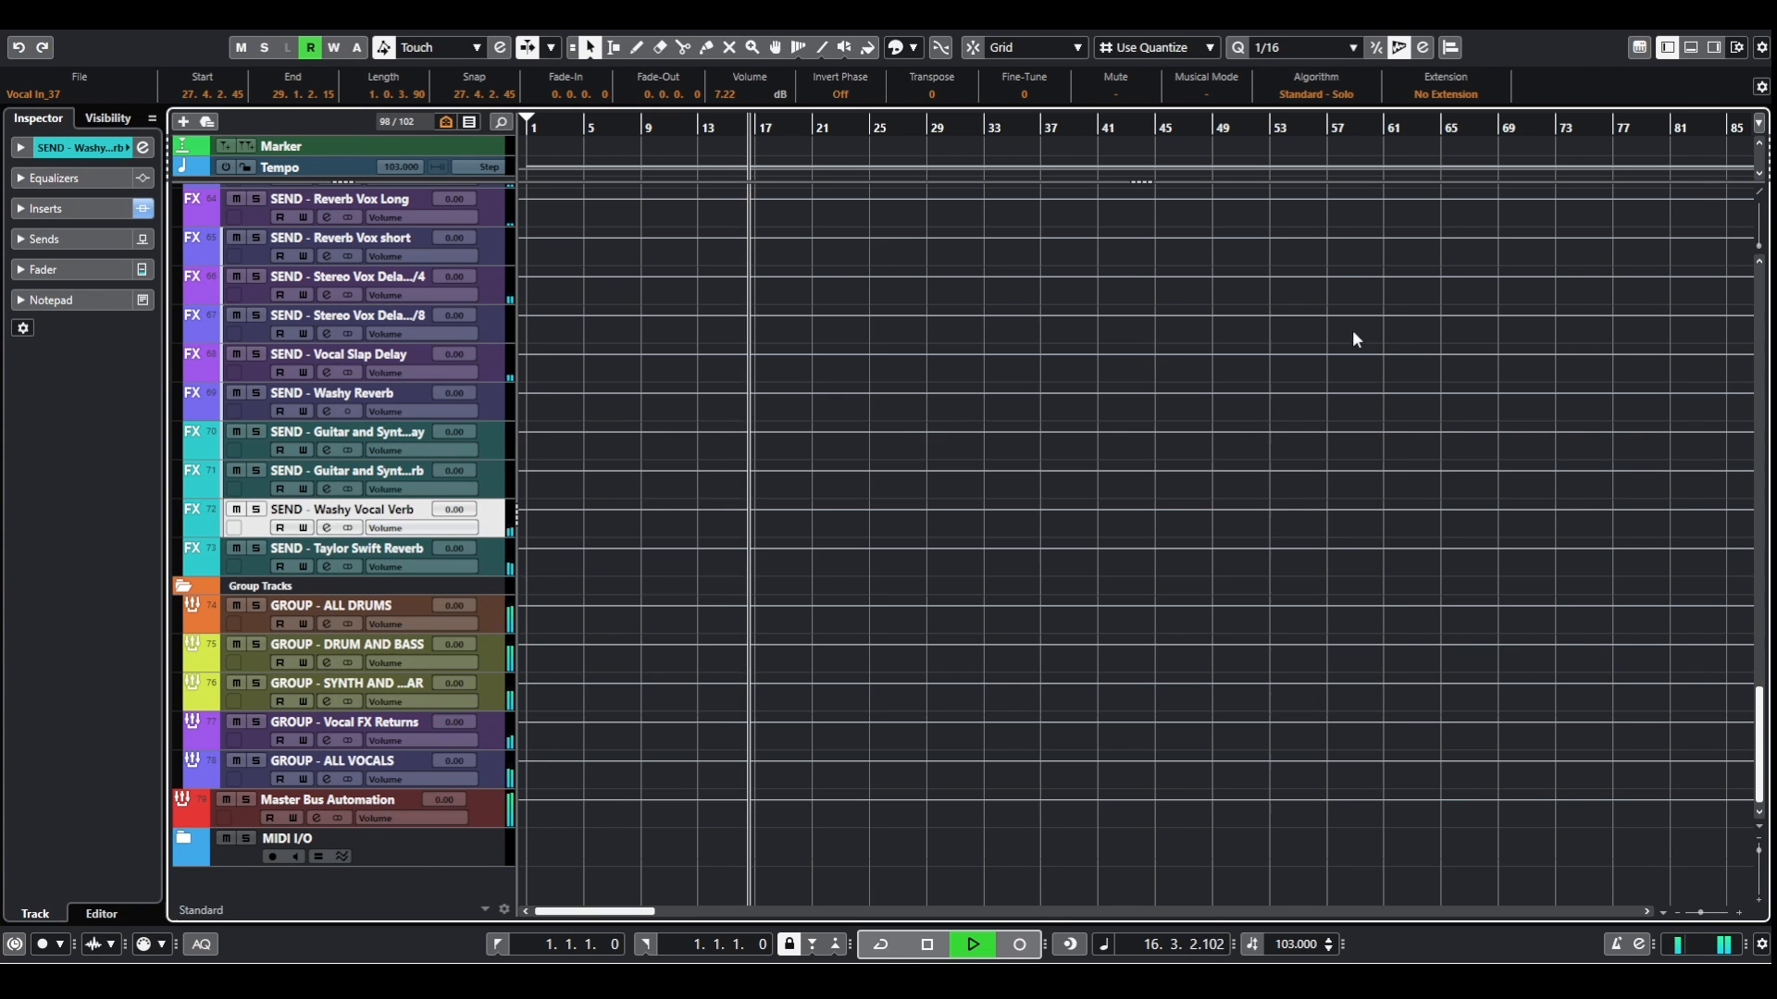
# Inspect the Lustrous Plates insert on the Taylor Swift Reverb send, then close the plug-in and channel settings.
pyautogui.click(325, 566)
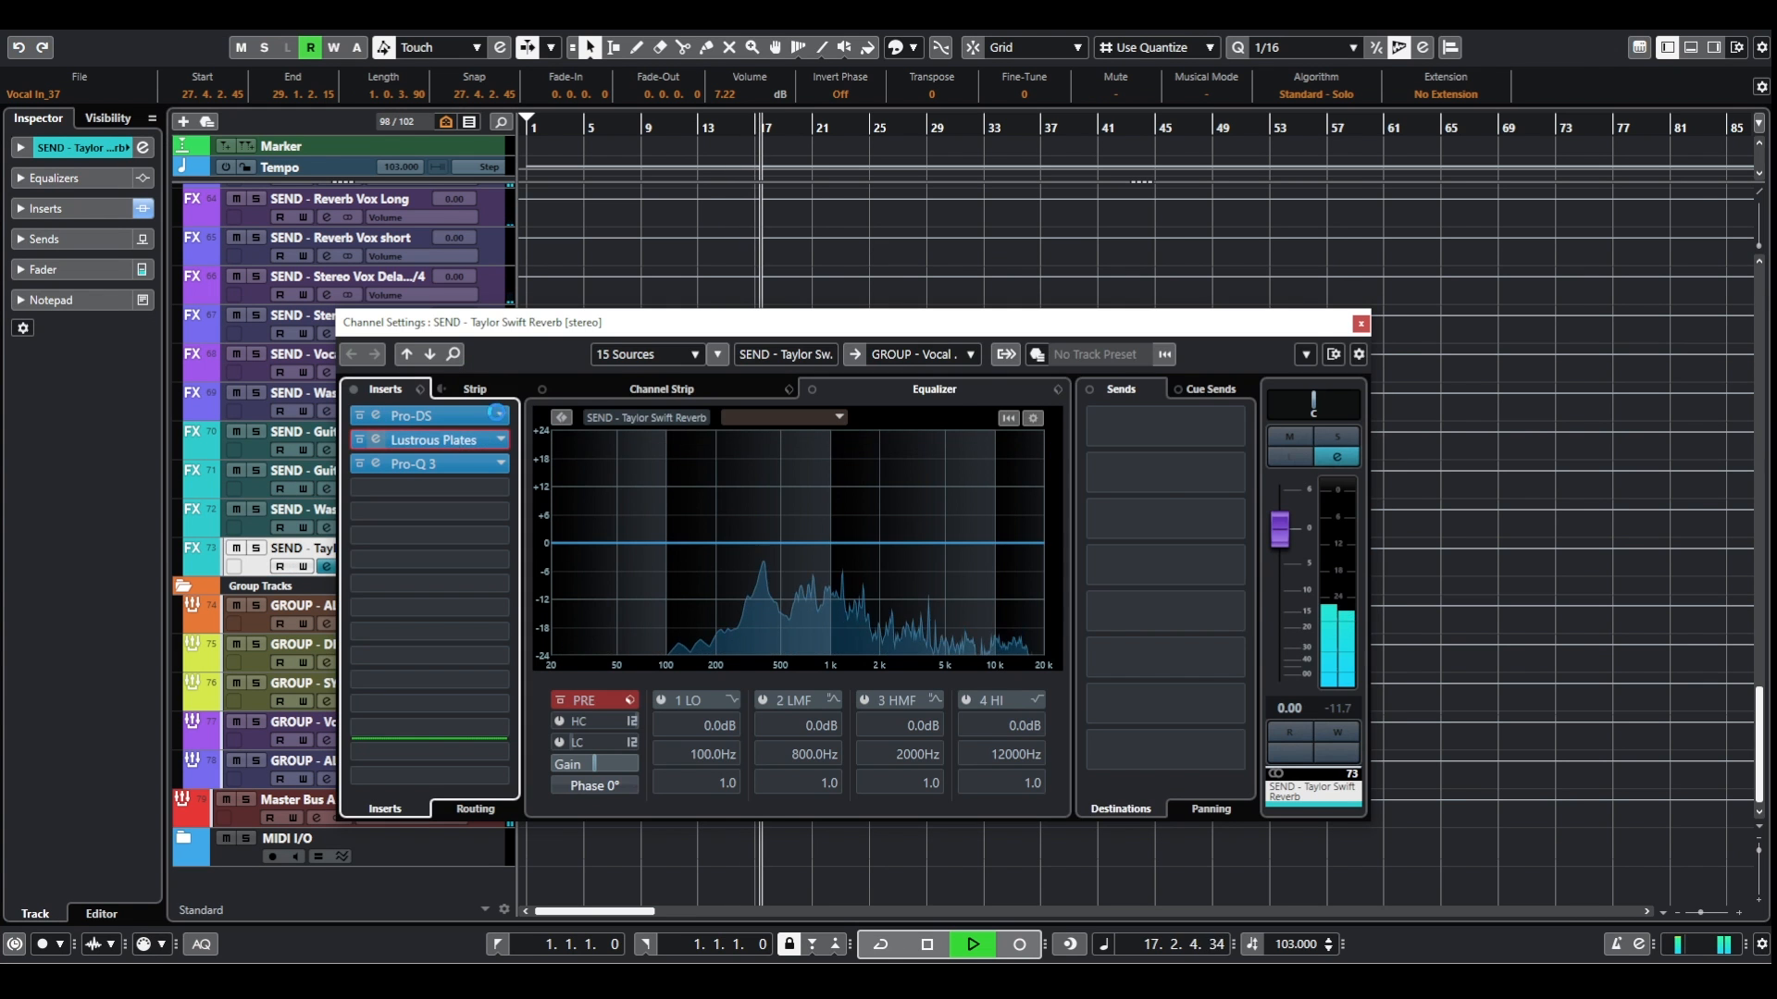
pyautogui.click(433, 439)
pyautogui.click(1362, 324)
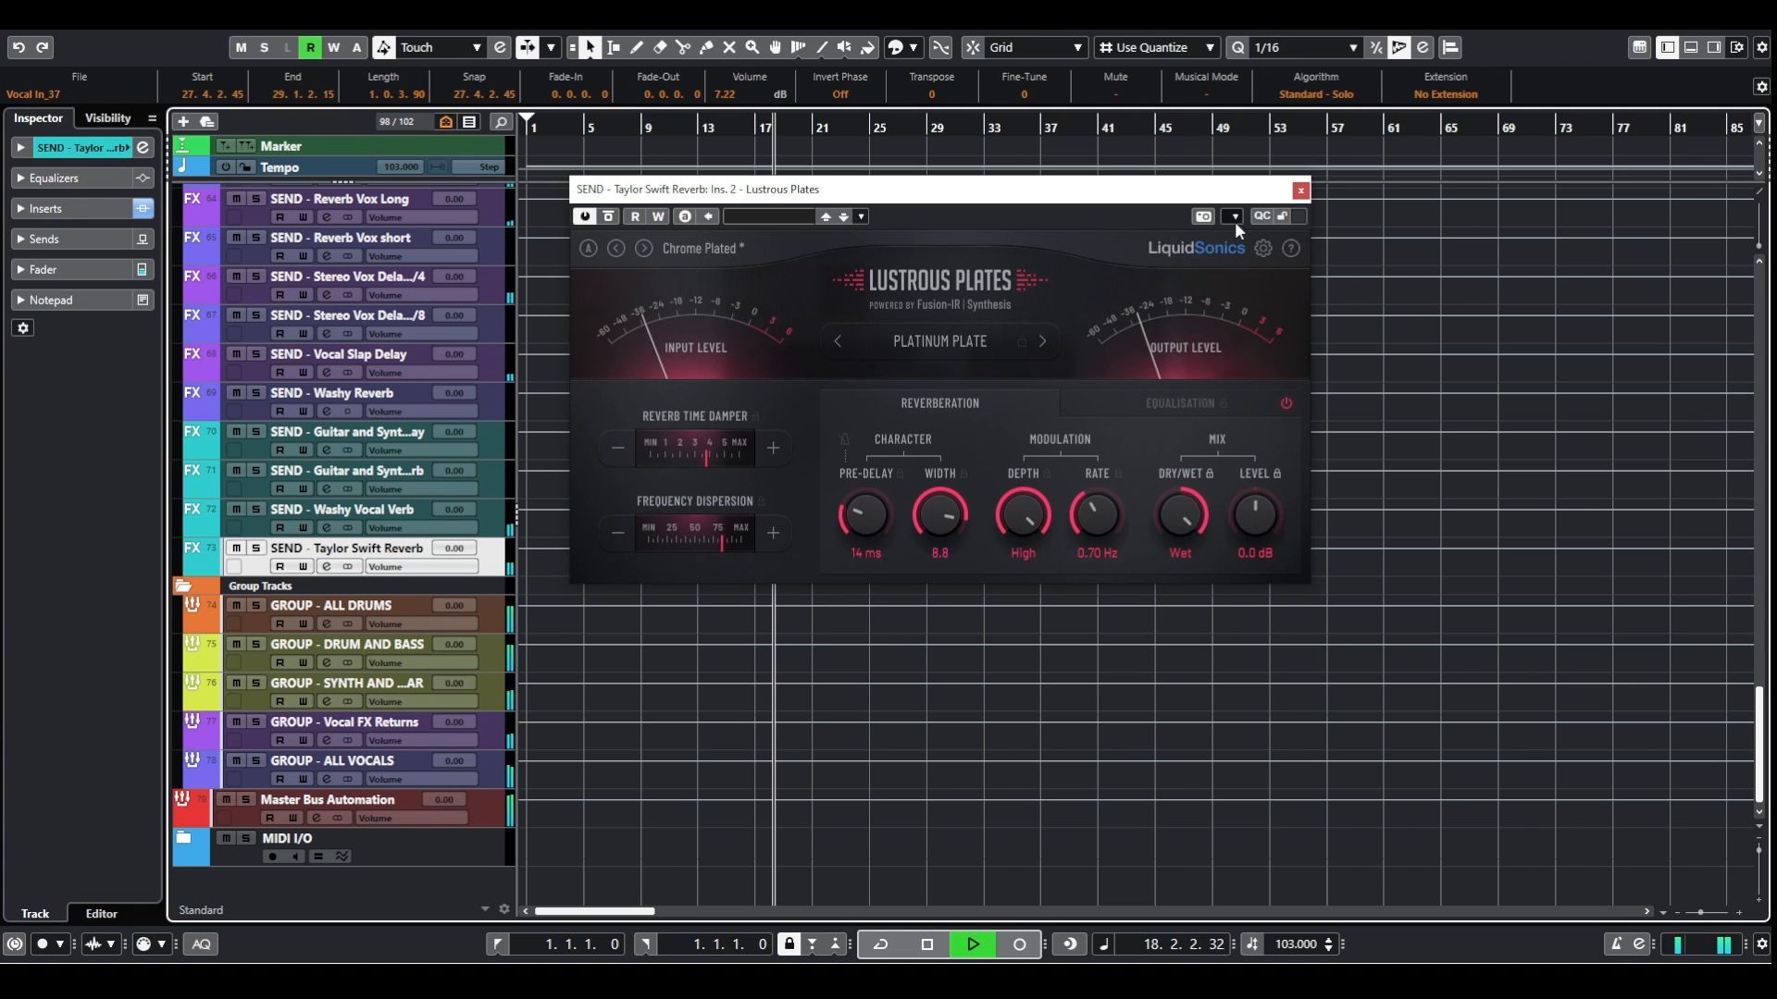
pyautogui.click(1300, 191)
# Inspect the AVOX THROAT insert on the Prechorus Vocal track, then close the plug-in and channel settings.
pyautogui.scroll(15, 1097, 337)
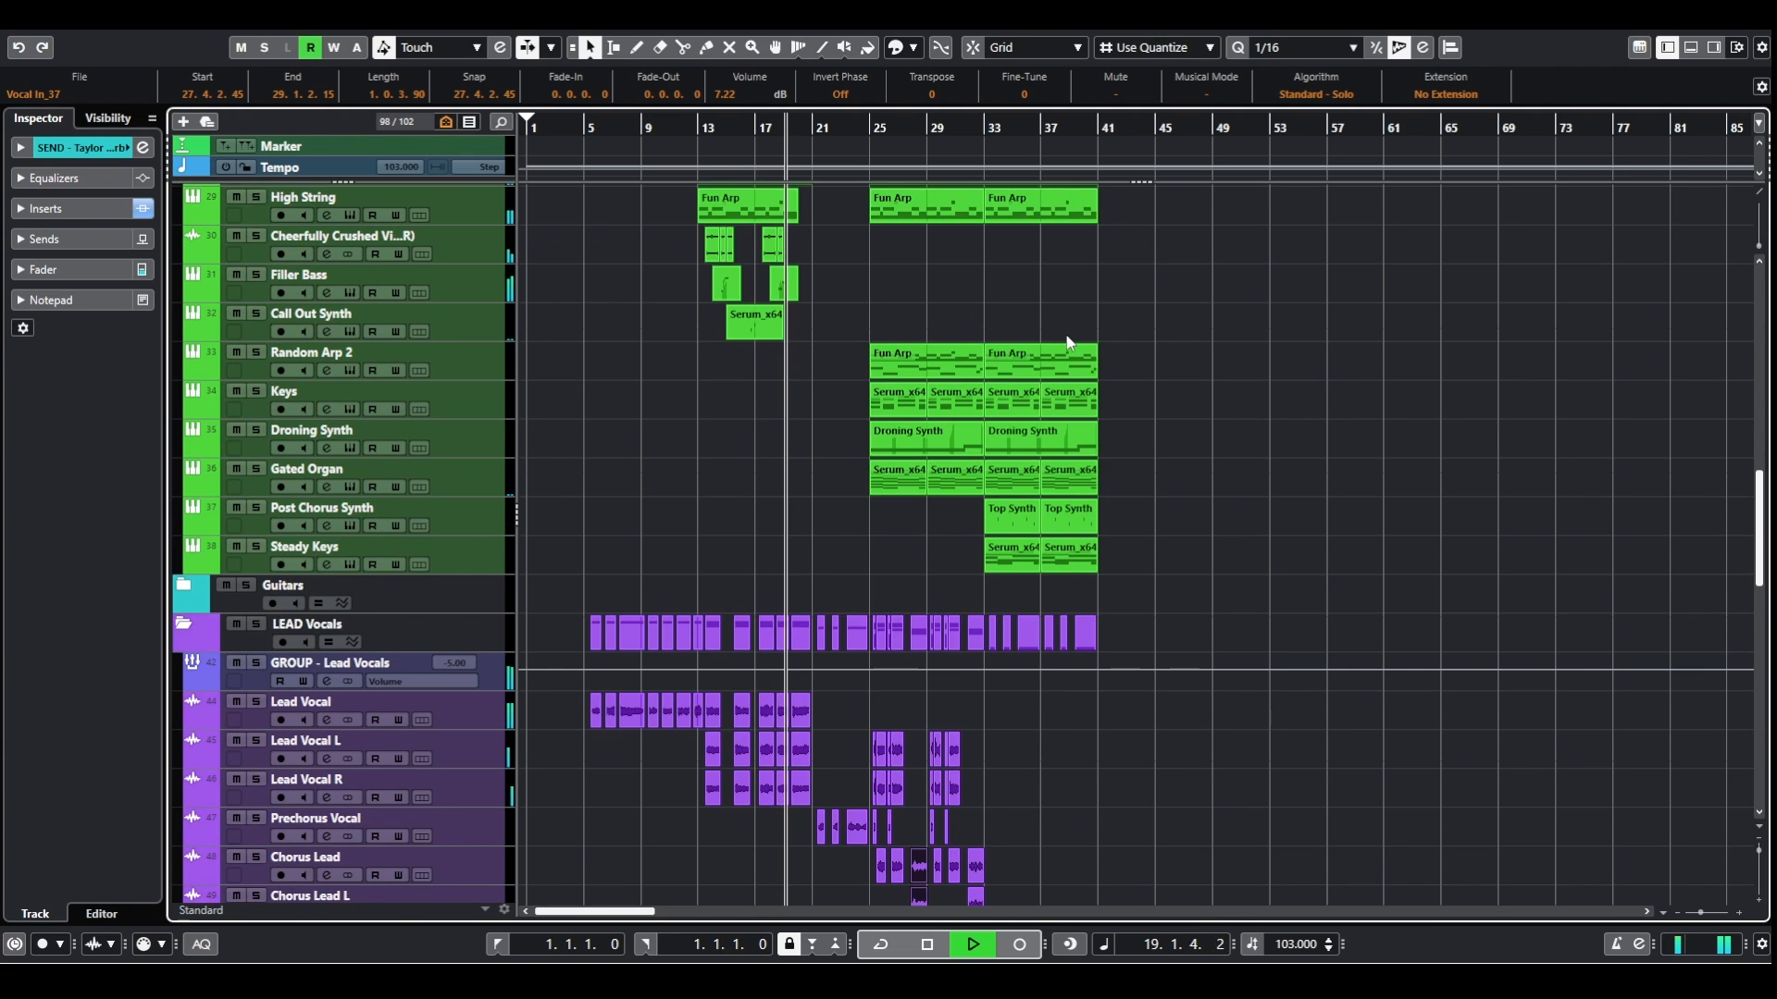
pyautogui.scroll(-6, 947, 403)
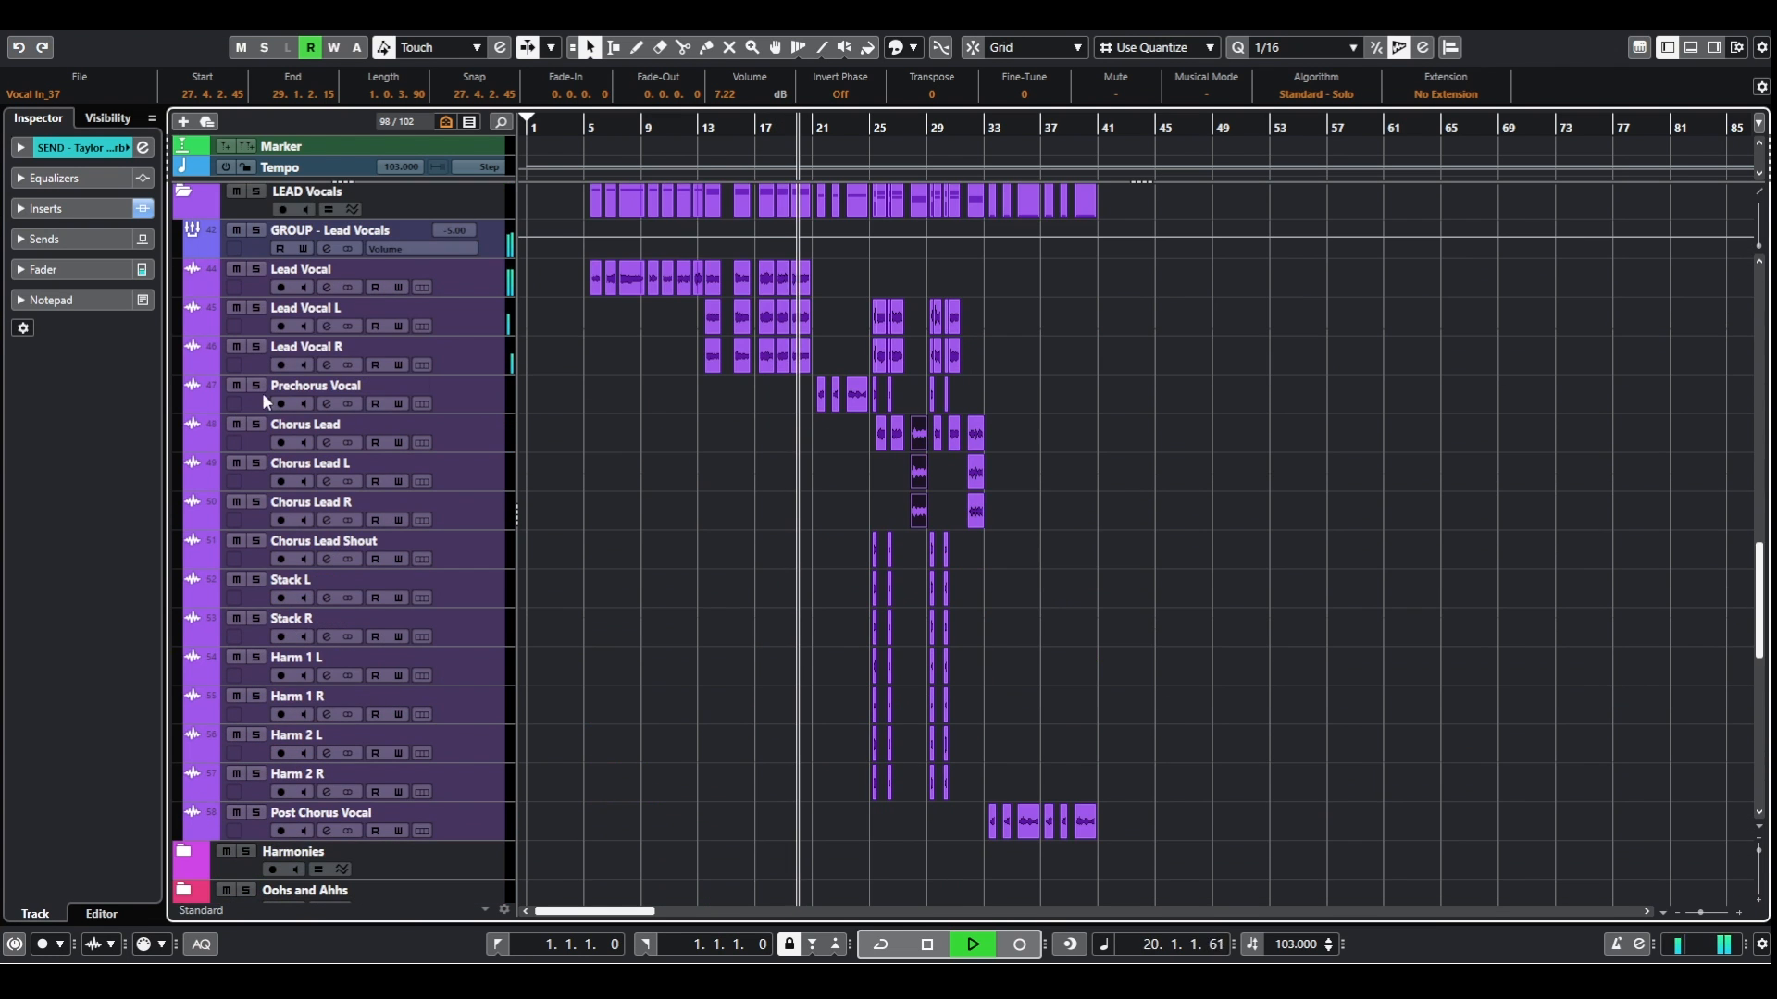
pyautogui.click(331, 405)
pyautogui.click(451, 441)
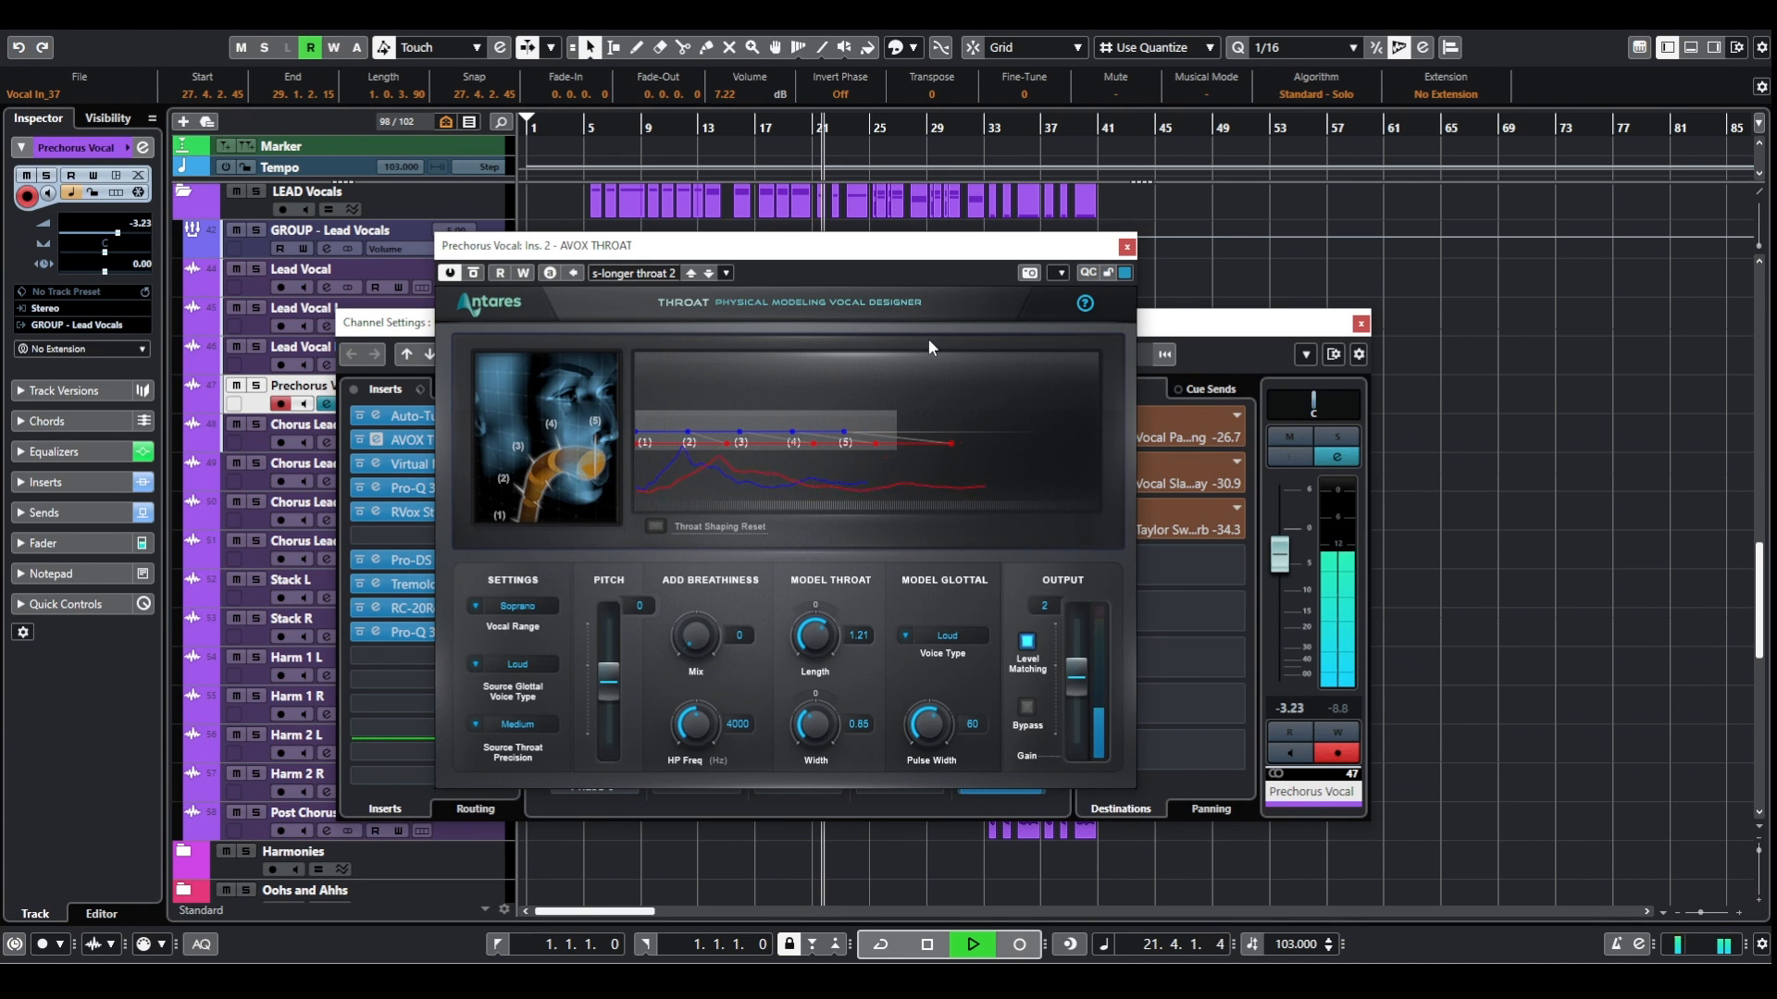
pyautogui.click(1127, 248)
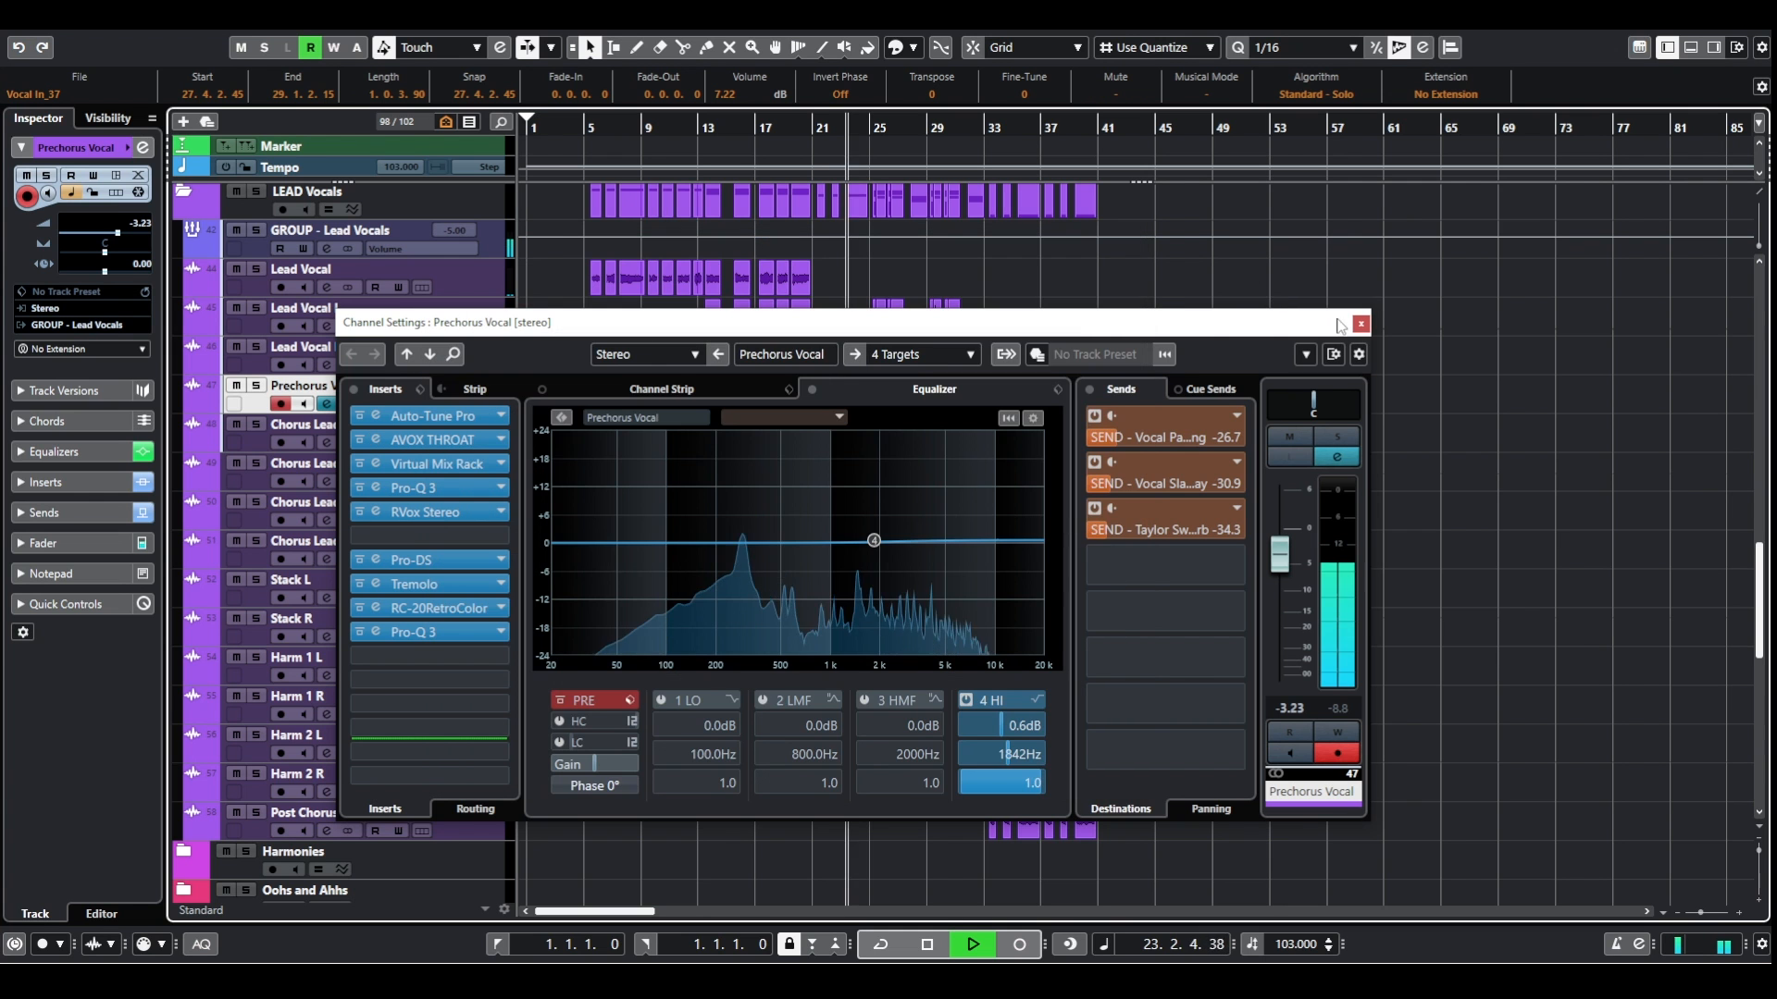
pyautogui.click(1360, 323)
# Inspect the Analog Lab V instrument on the High String track, then close it.
pyautogui.scroll(10, 1346, 319)
pyautogui.scroll(5, 1313, 332)
pyautogui.scroll(-10, 958, 548)
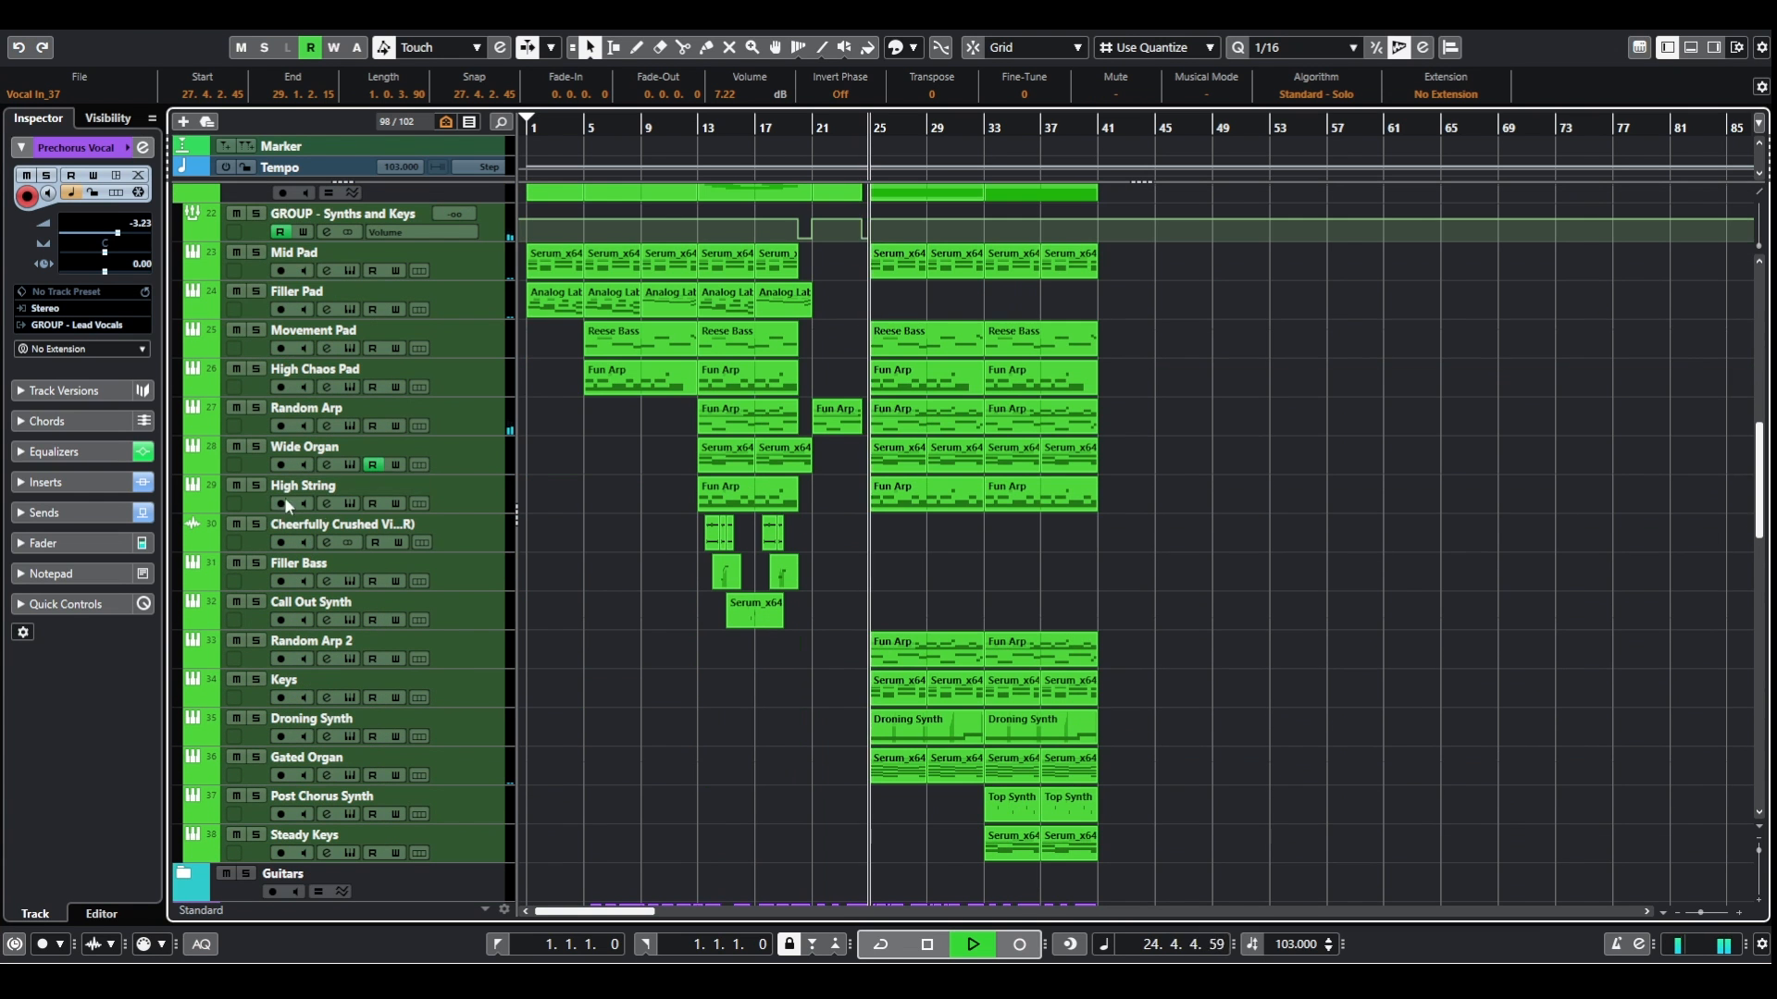
pyautogui.click(347, 500)
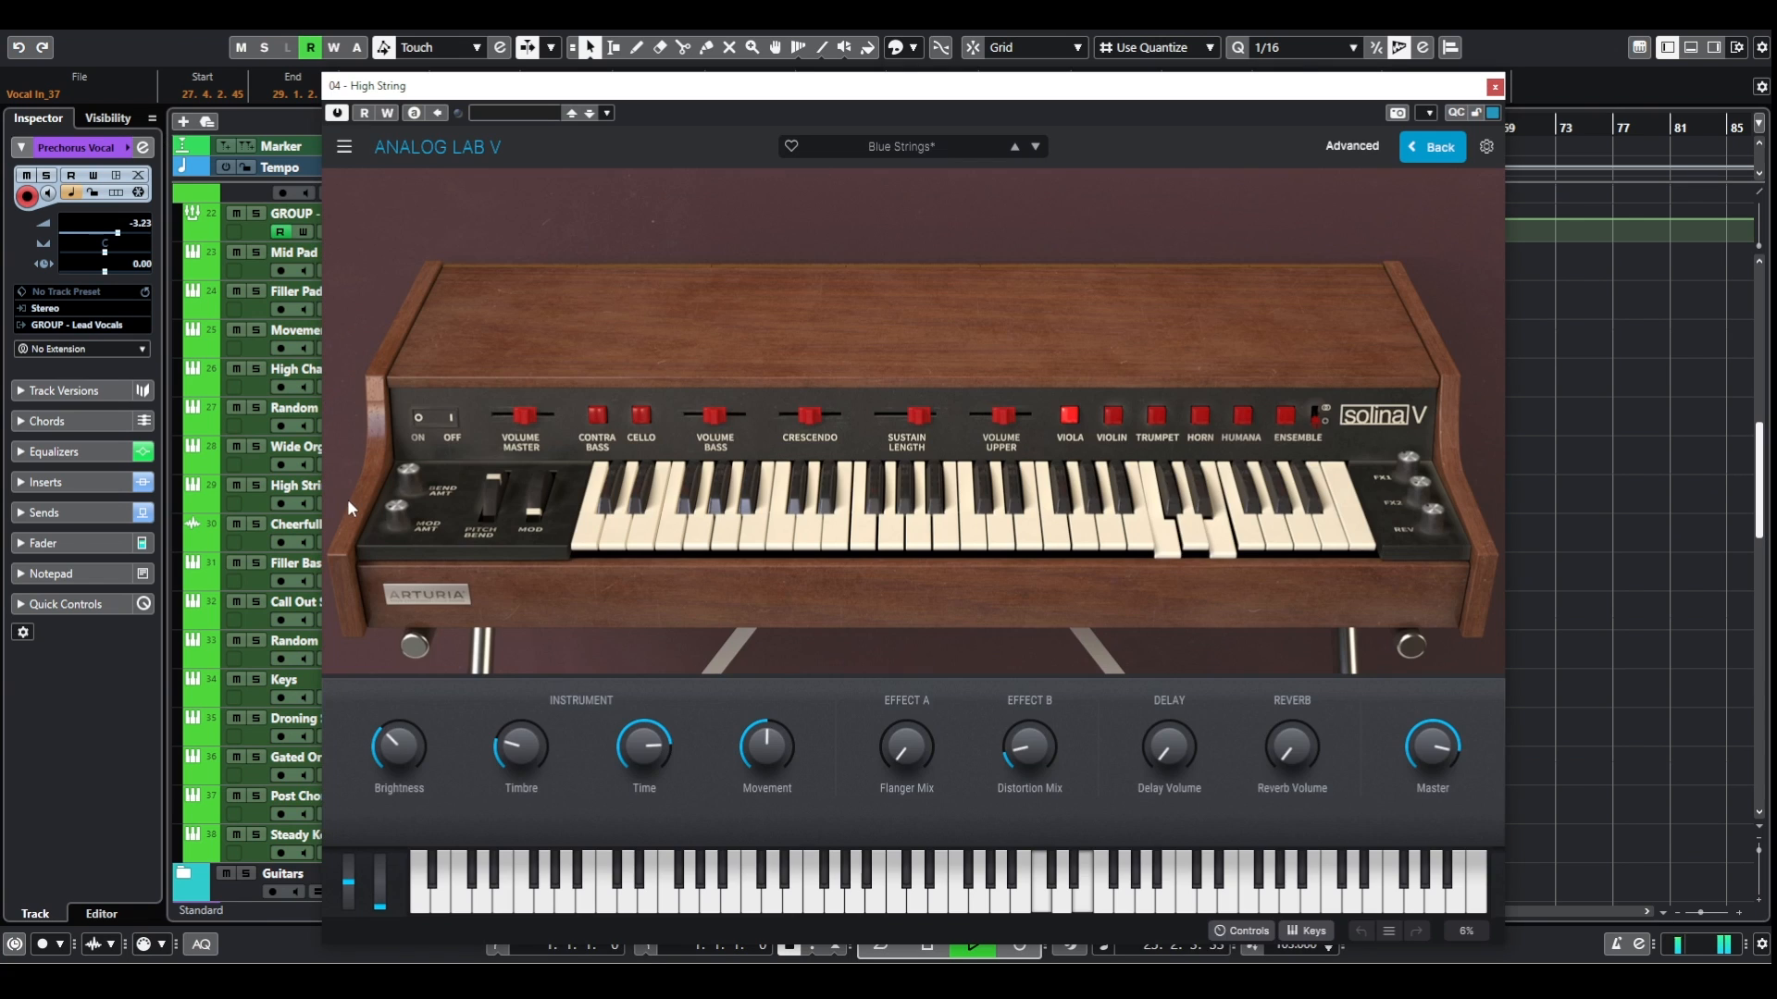
pyautogui.click(1495, 88)
# Inspect the Serum instrument on the Gated Organ track, then close it.
pyautogui.scroll(-3, 1435, 379)
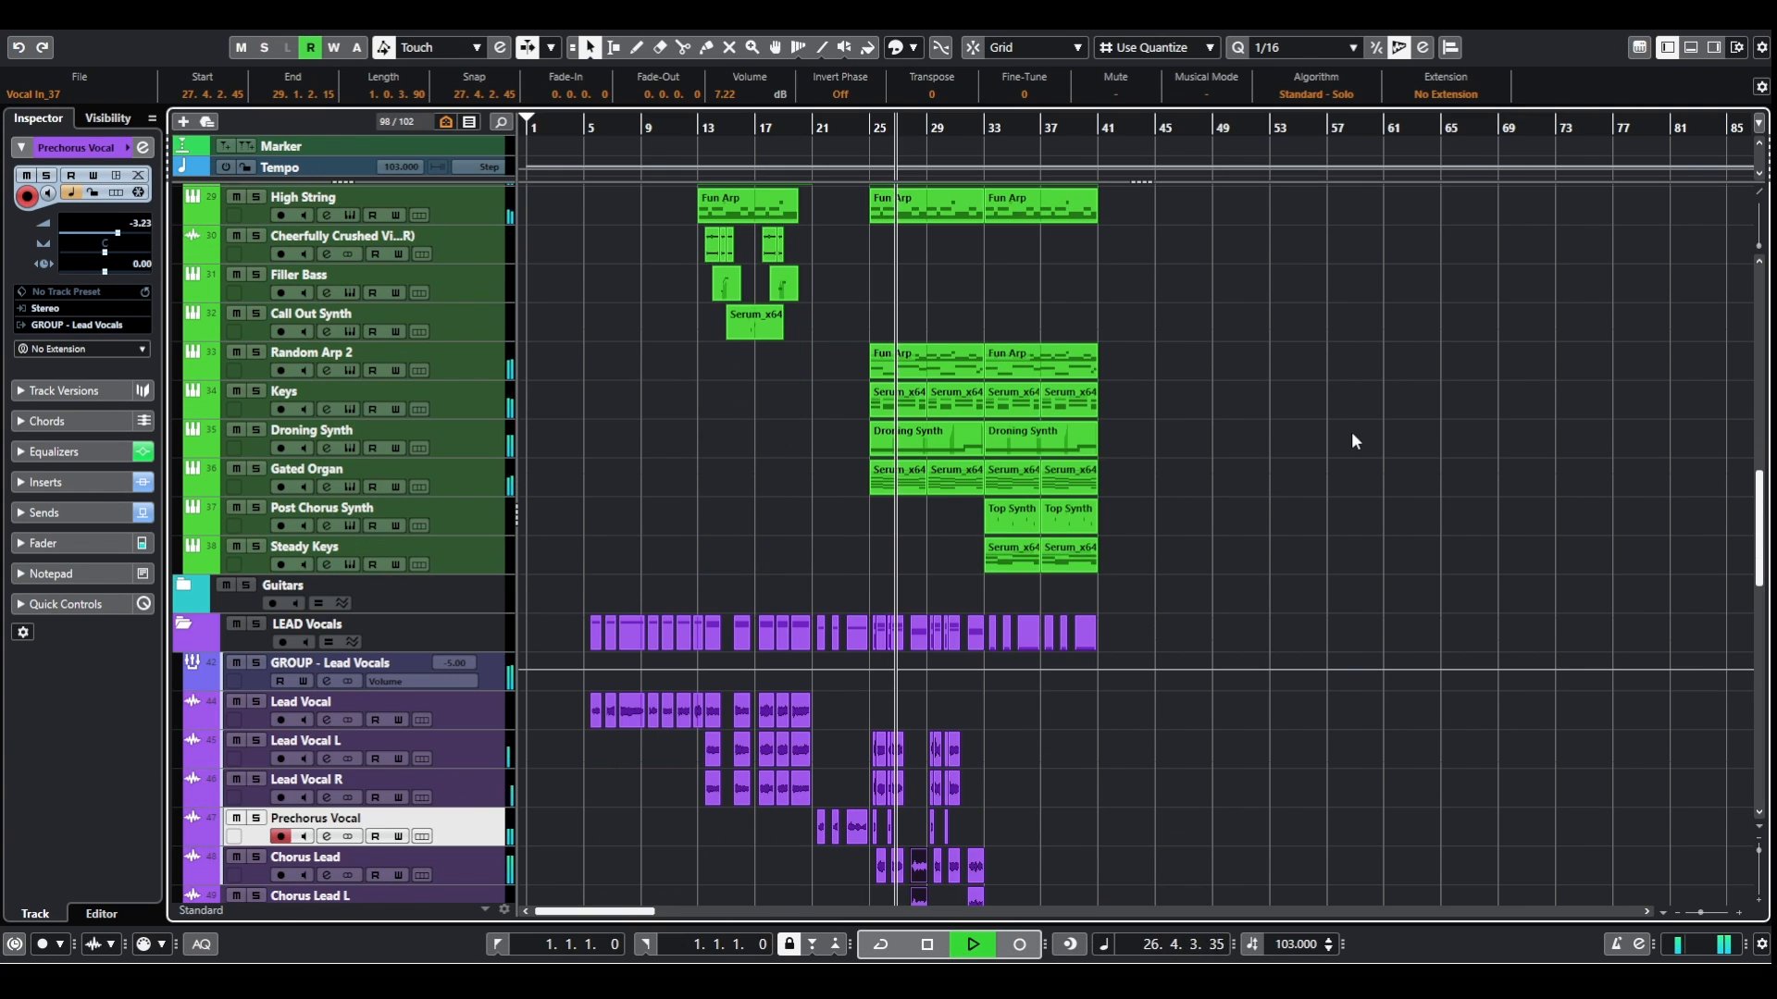
pyautogui.click(350, 487)
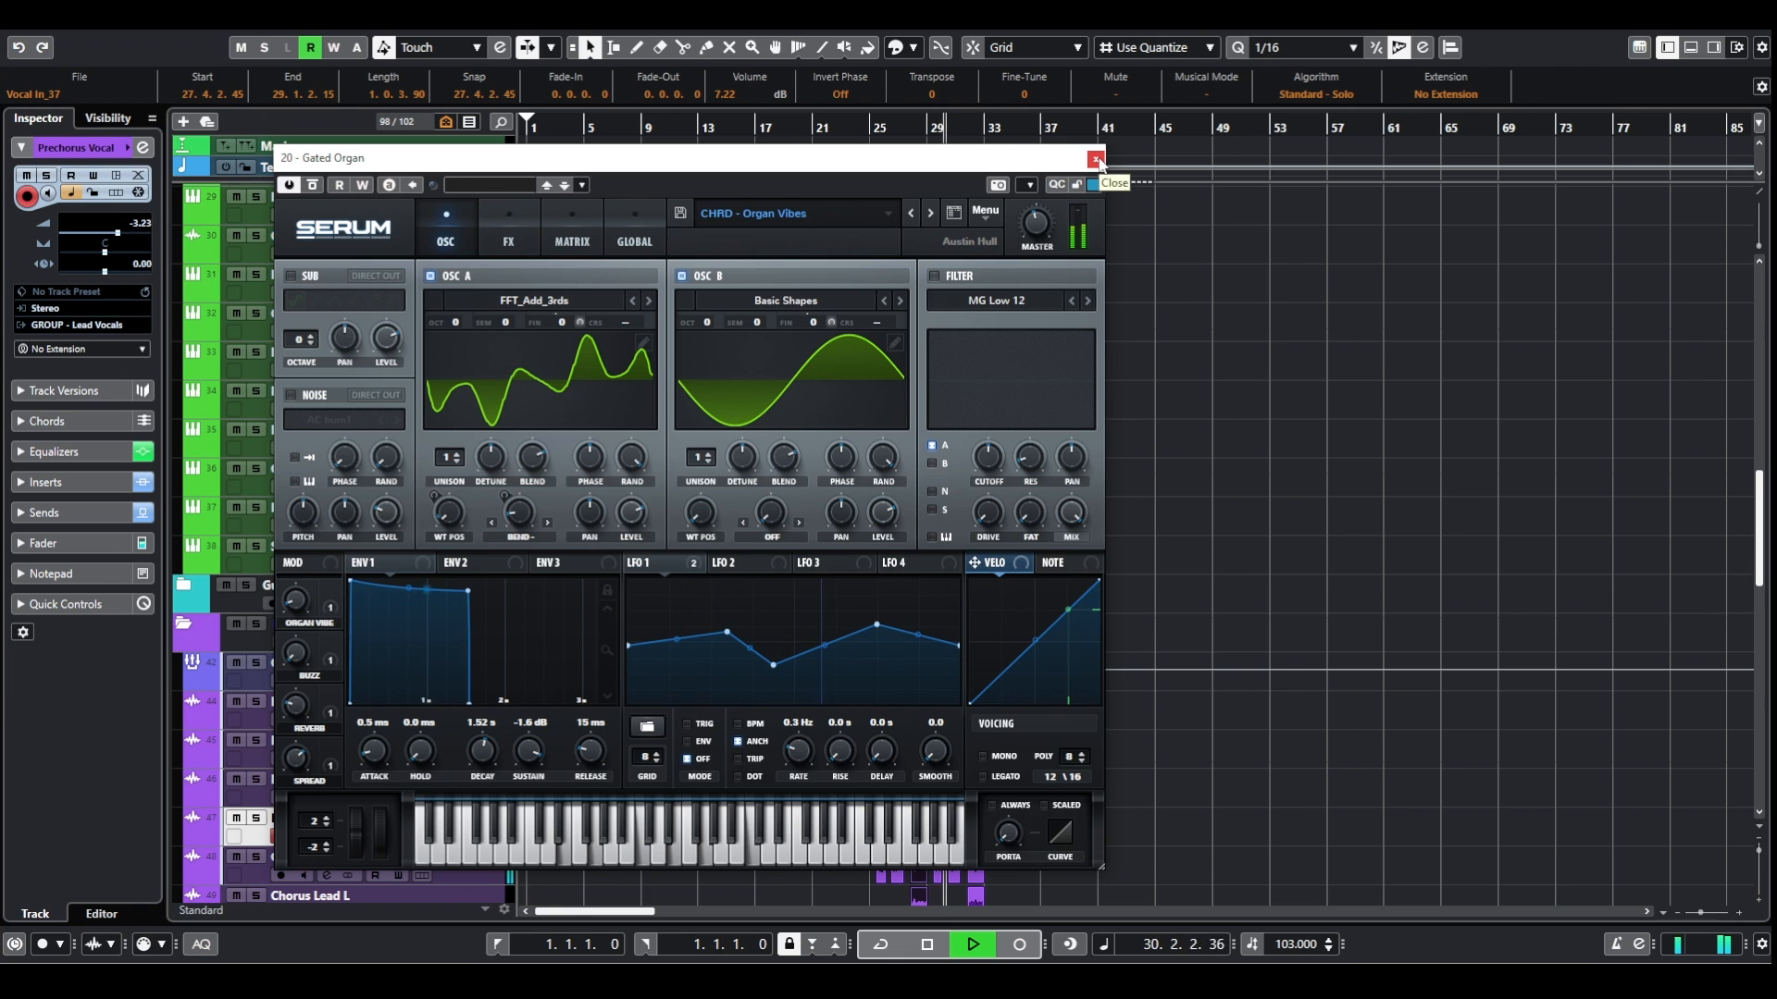
pyautogui.click(1095, 159)
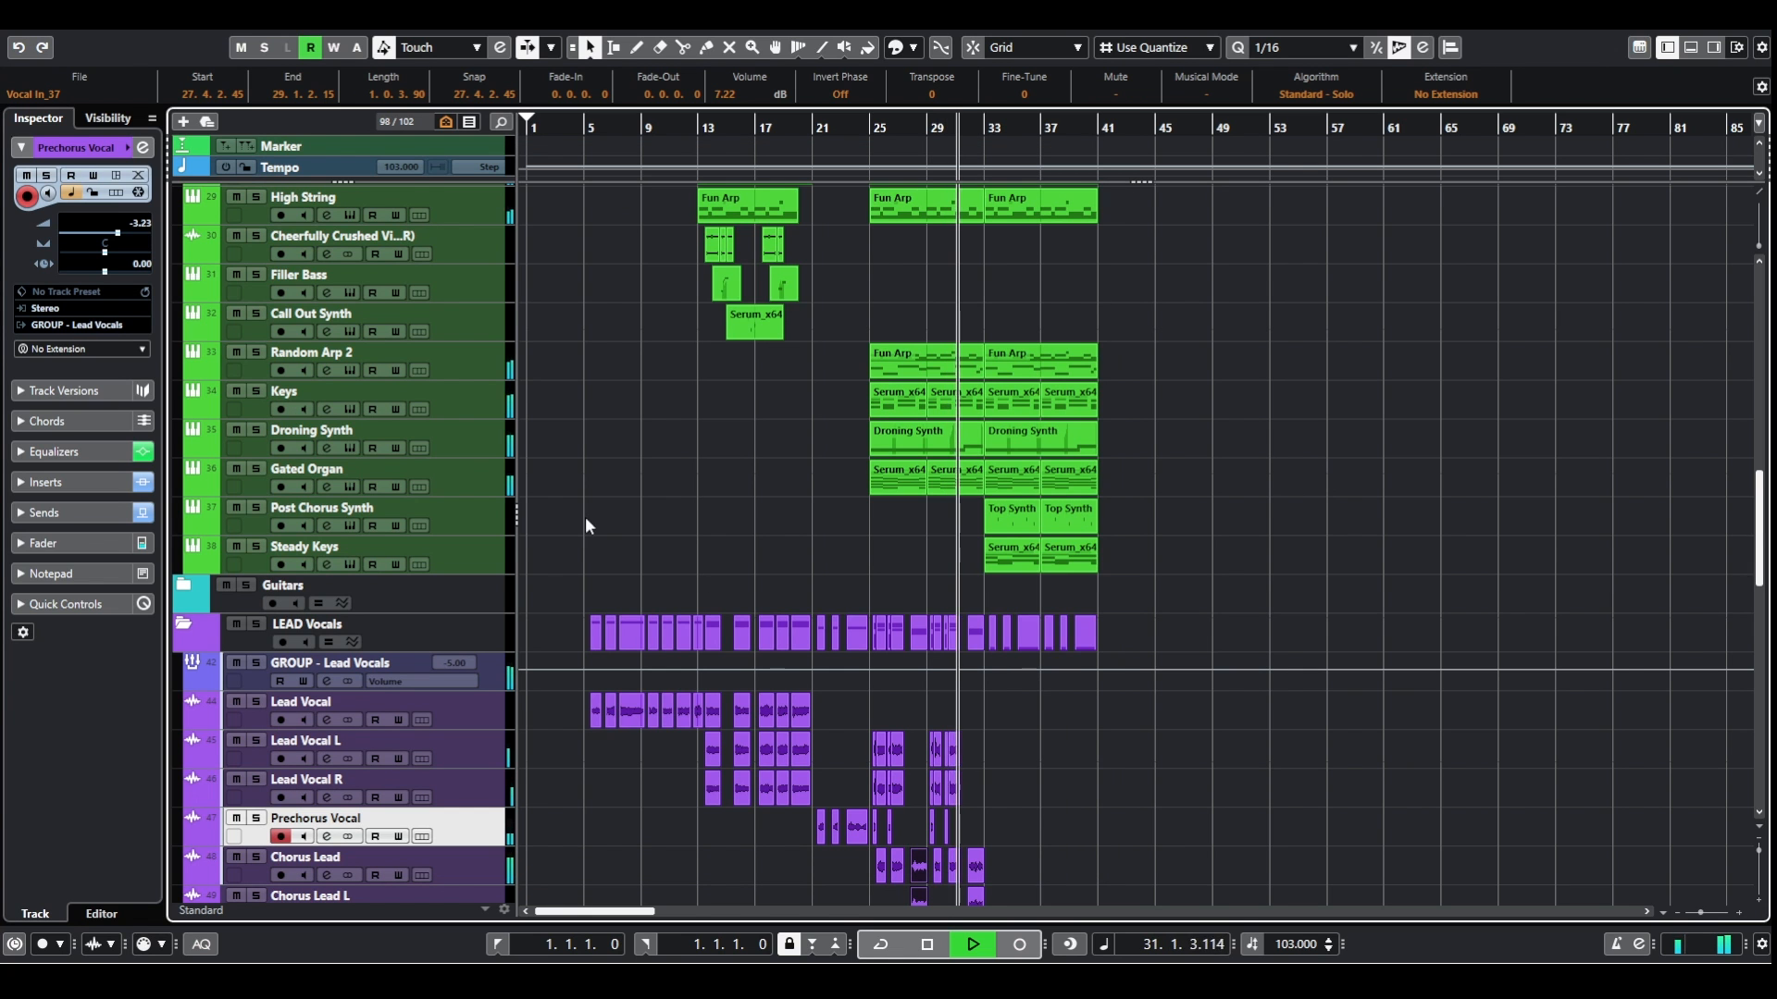
# Inspect the Virtual Mix Rack insert on the Chorus Lead track, then close the plug-in and channel settings.
pyautogui.scroll(-5, 648, 504)
pyautogui.scroll(-3, 658, 513)
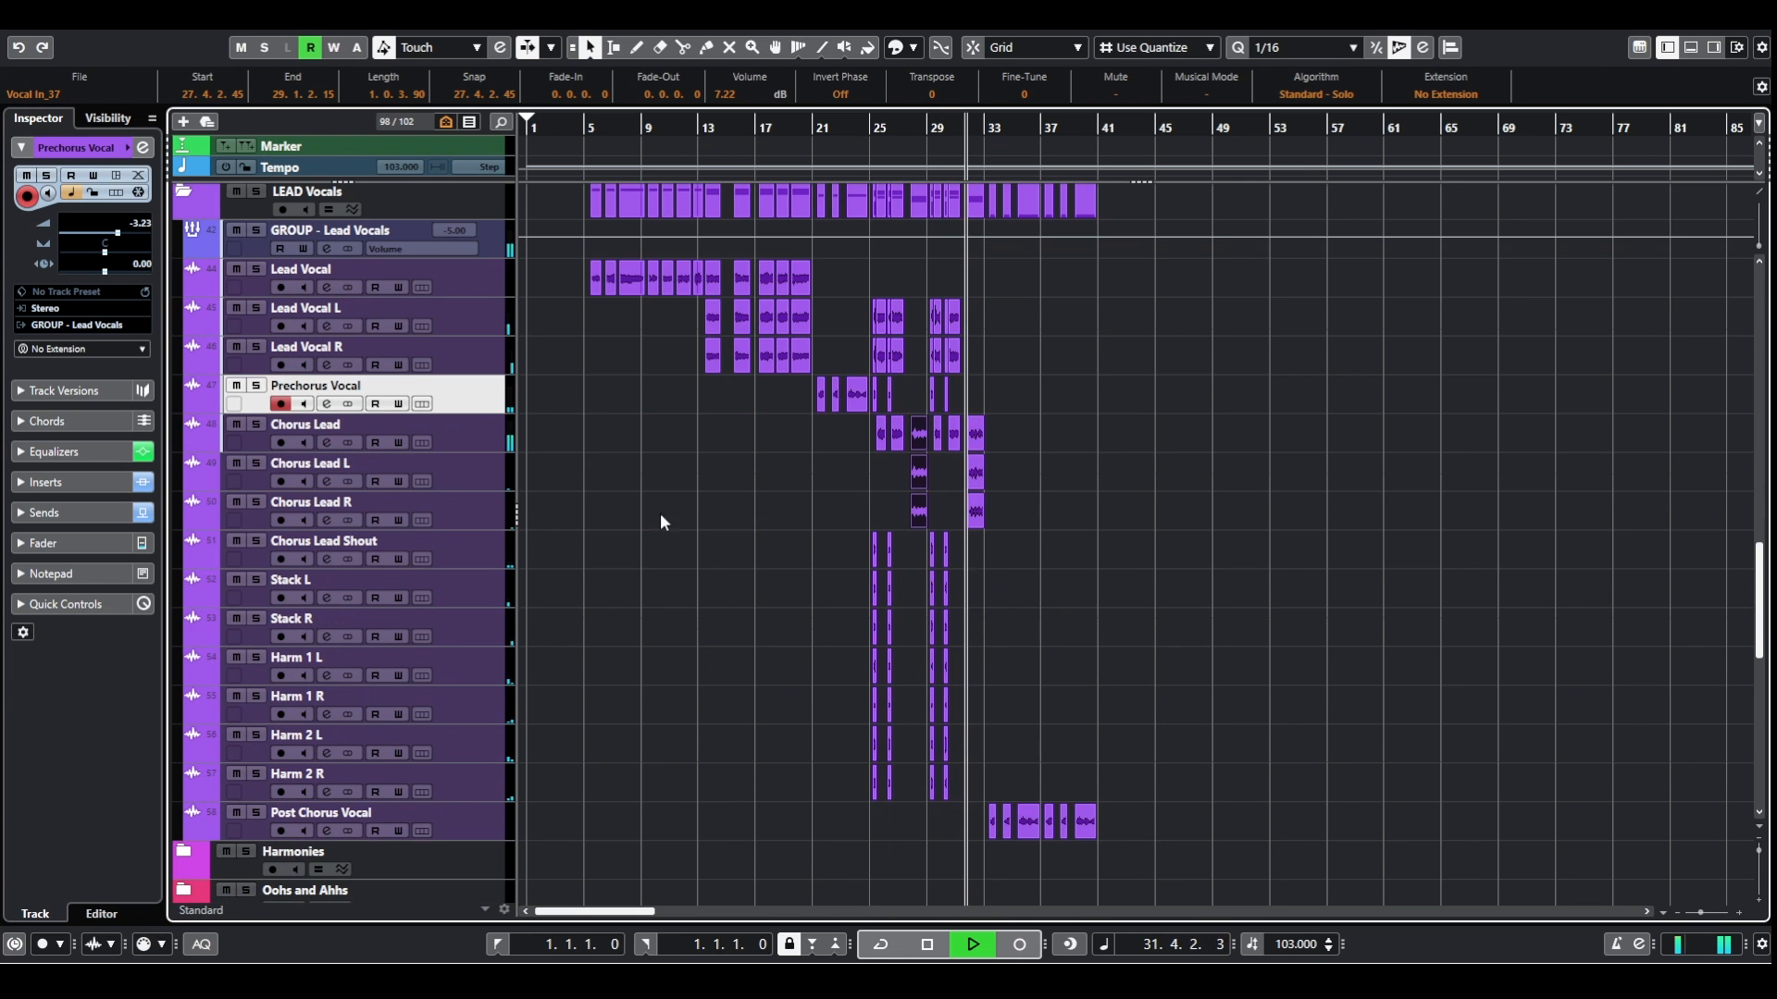
pyautogui.click(326, 442)
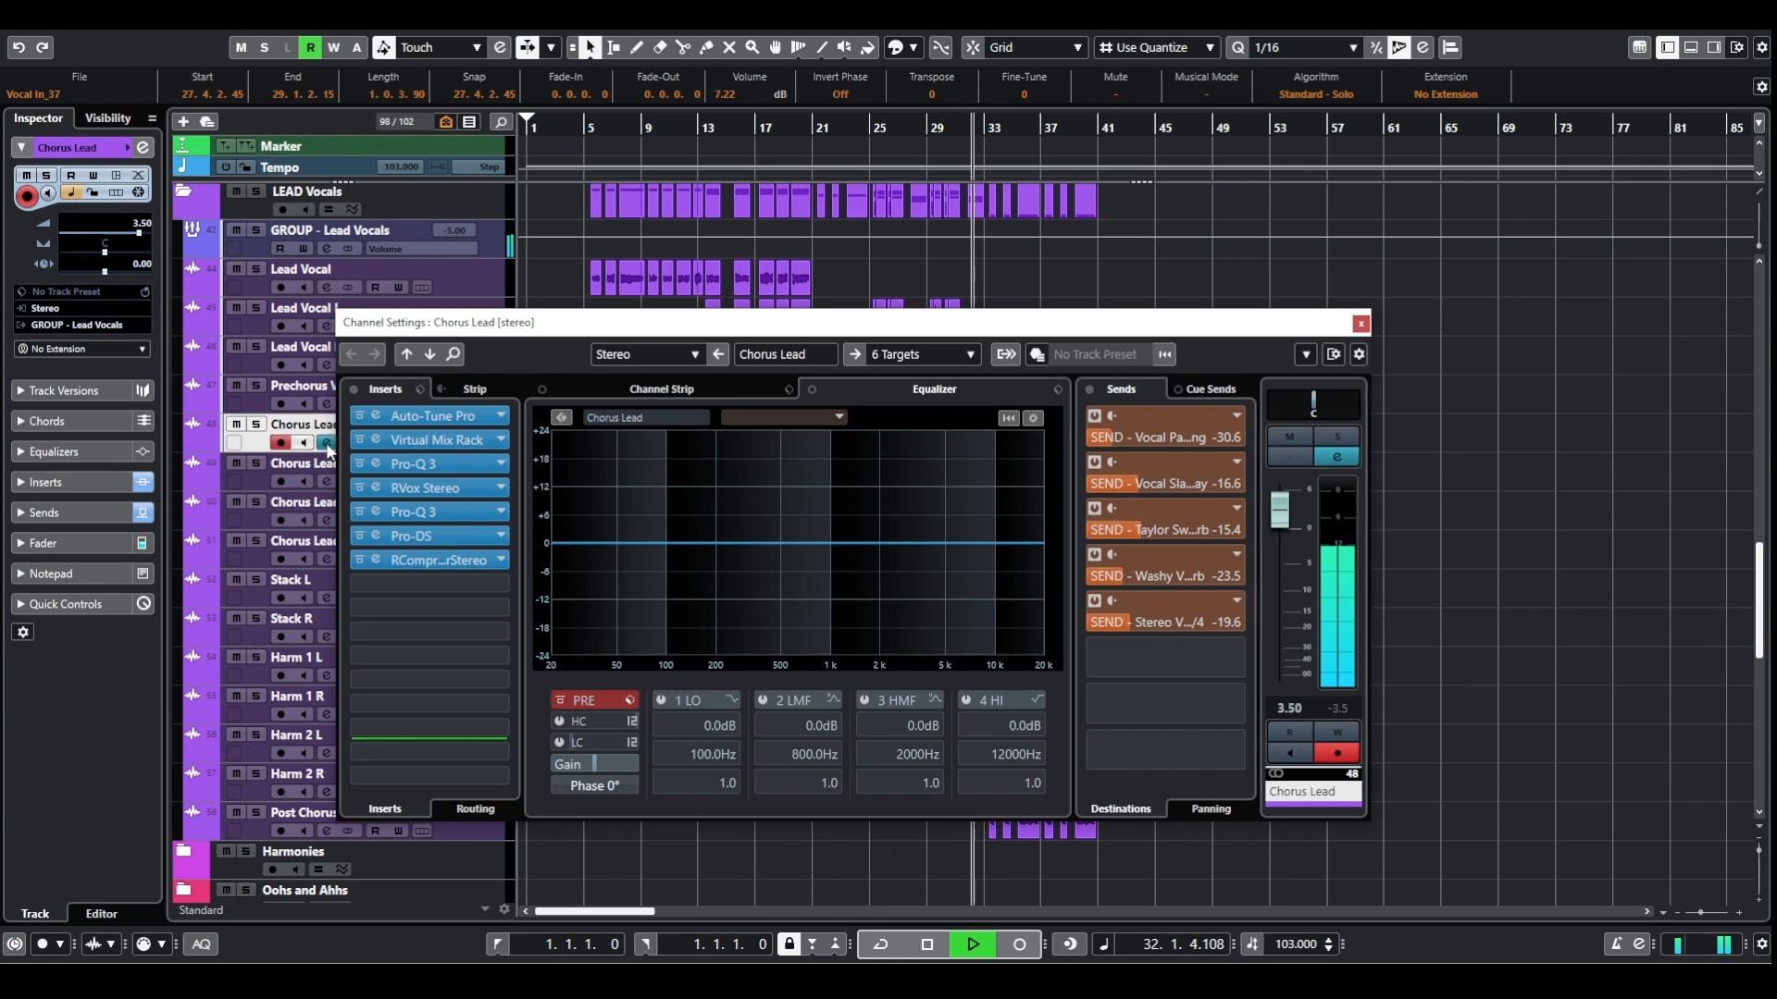
pyautogui.click(459, 438)
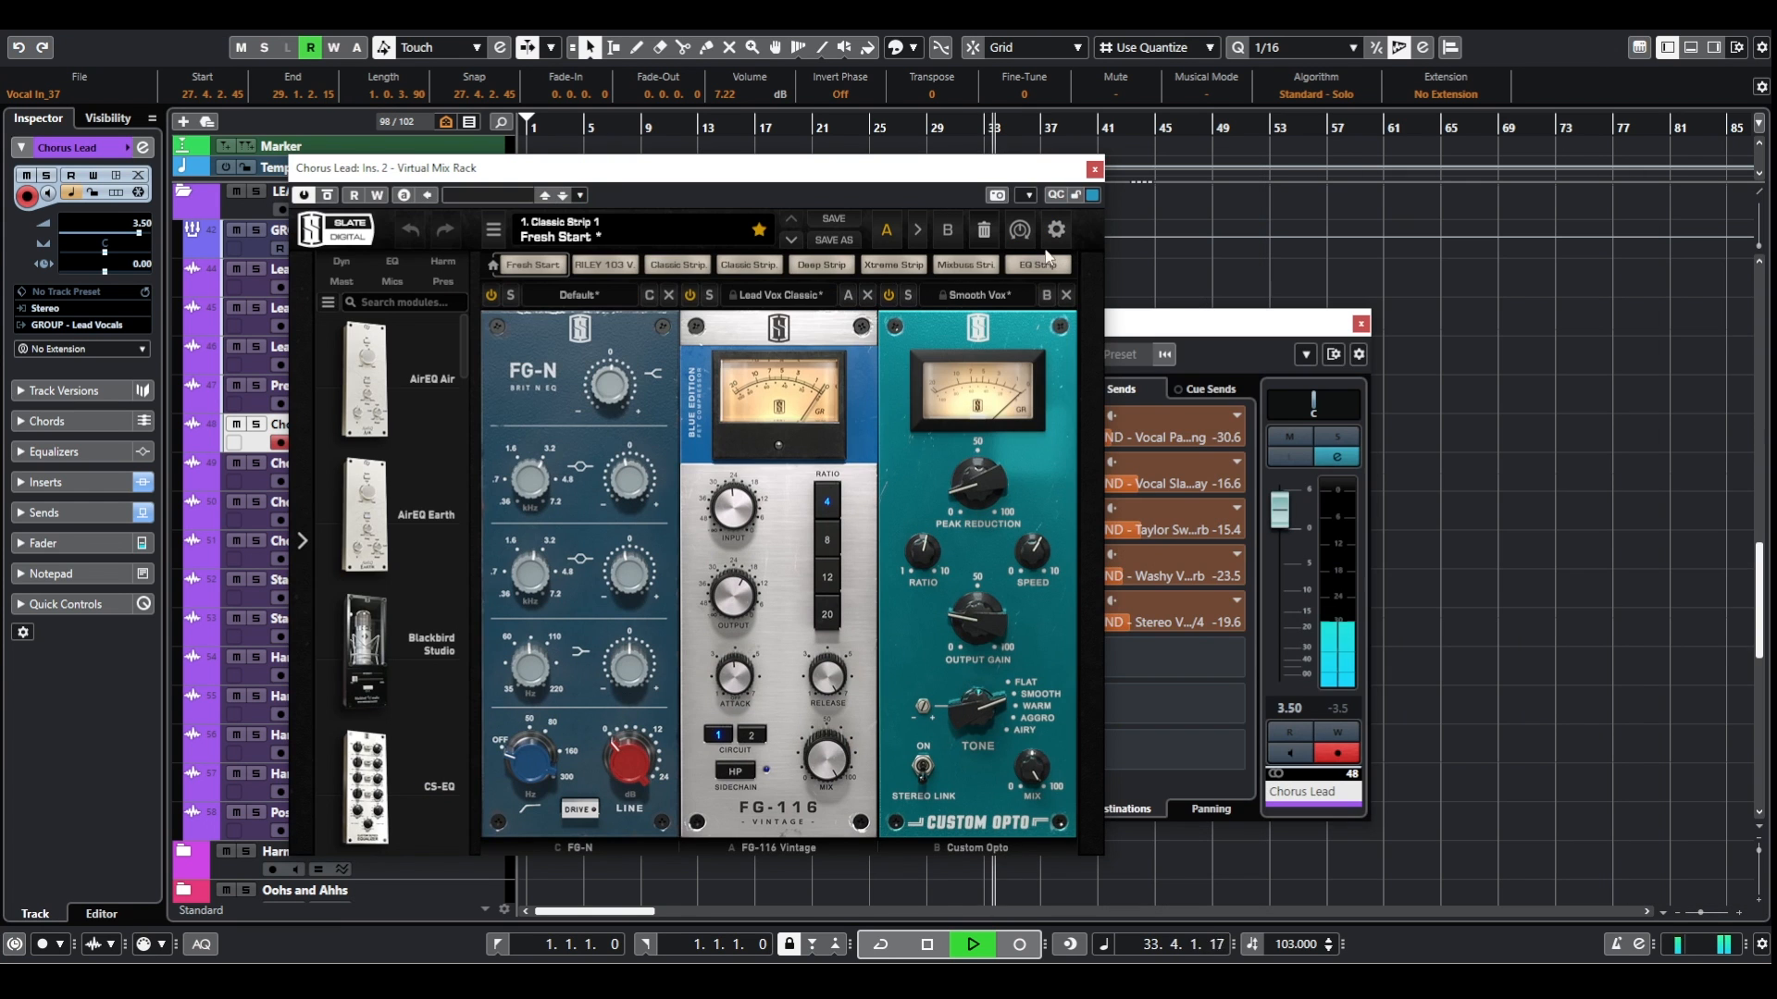
pyautogui.click(1361, 325)
pyautogui.click(1094, 169)
# Inspect the RC-20 Retro Color insert on the Post Chorus Vocal track, then close the plug-in and channel settings.
pyautogui.scroll(-5, 1329, 448)
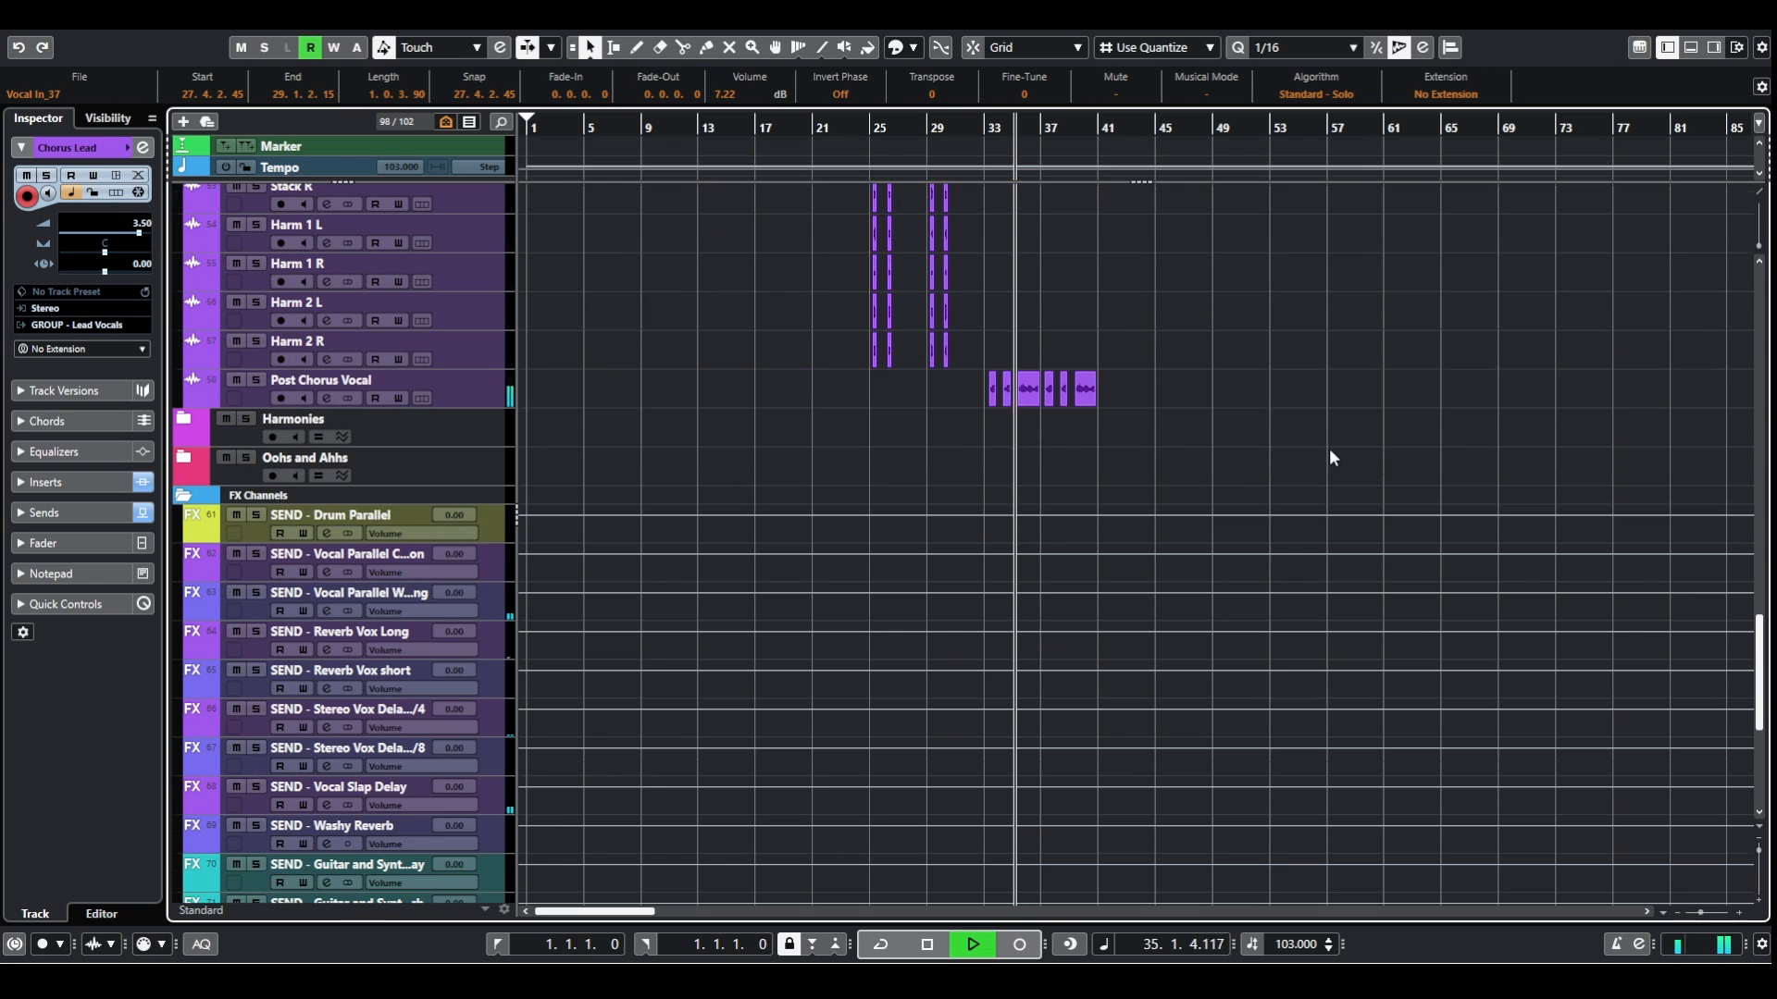
pyautogui.click(323, 398)
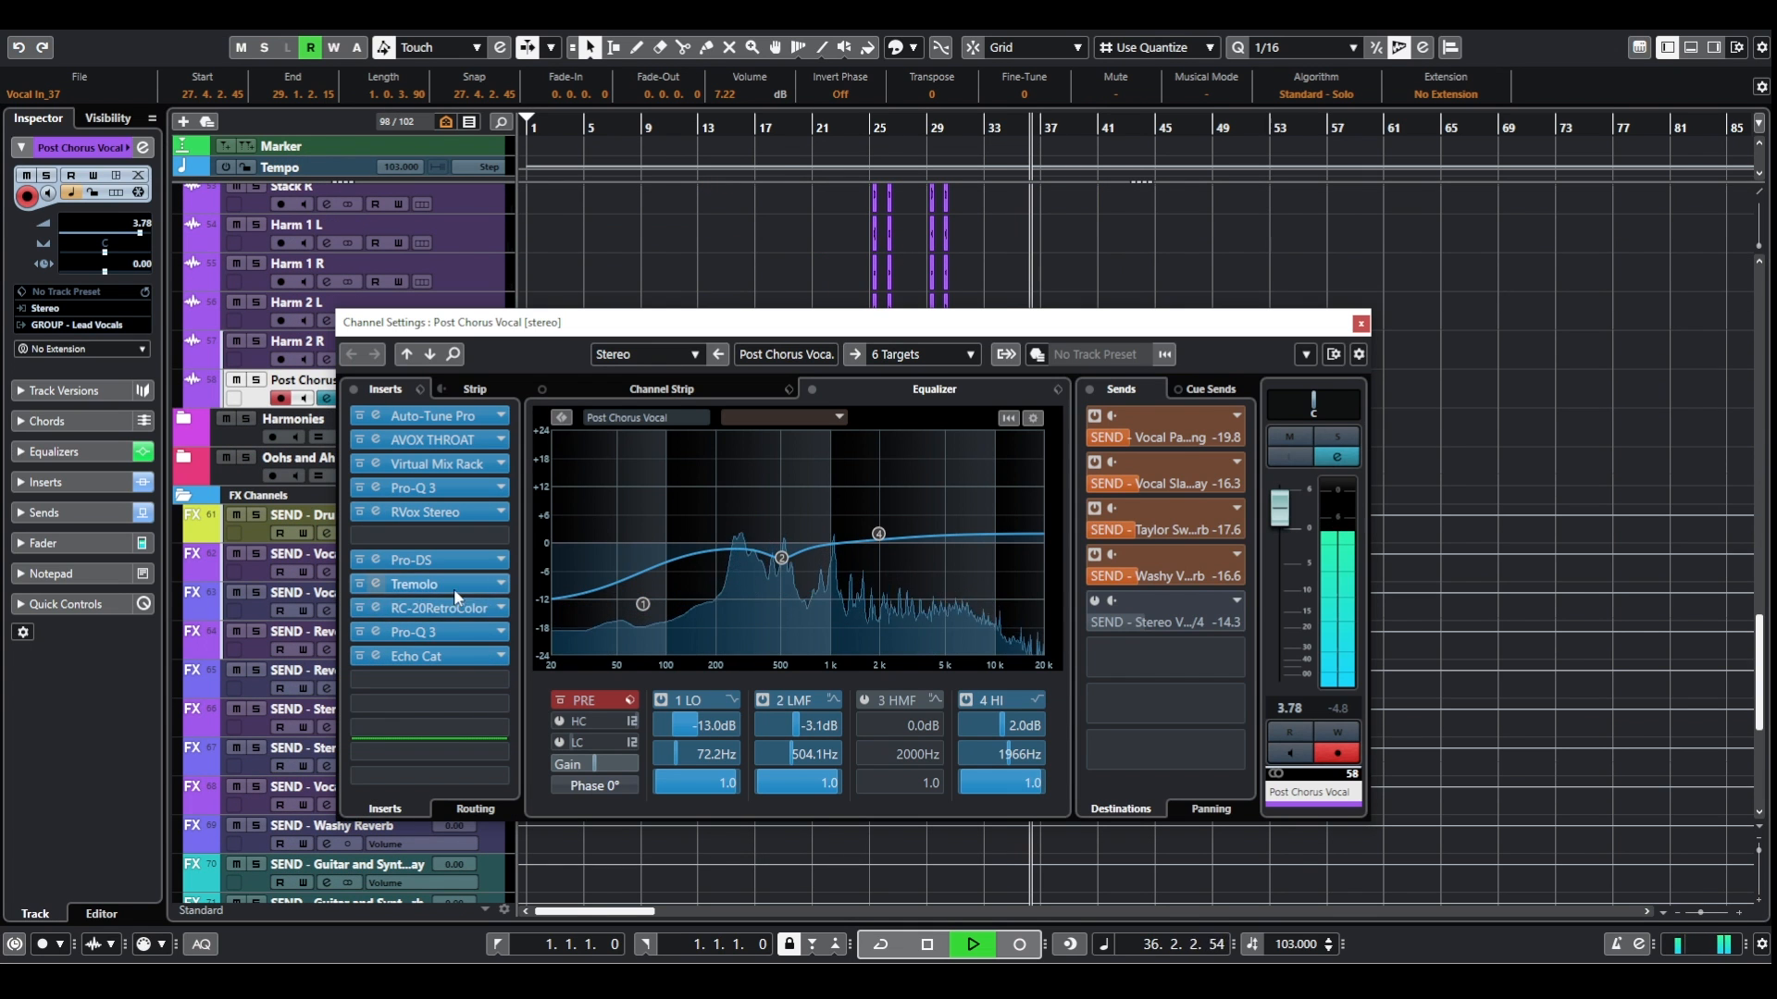
pyautogui.click(452, 608)
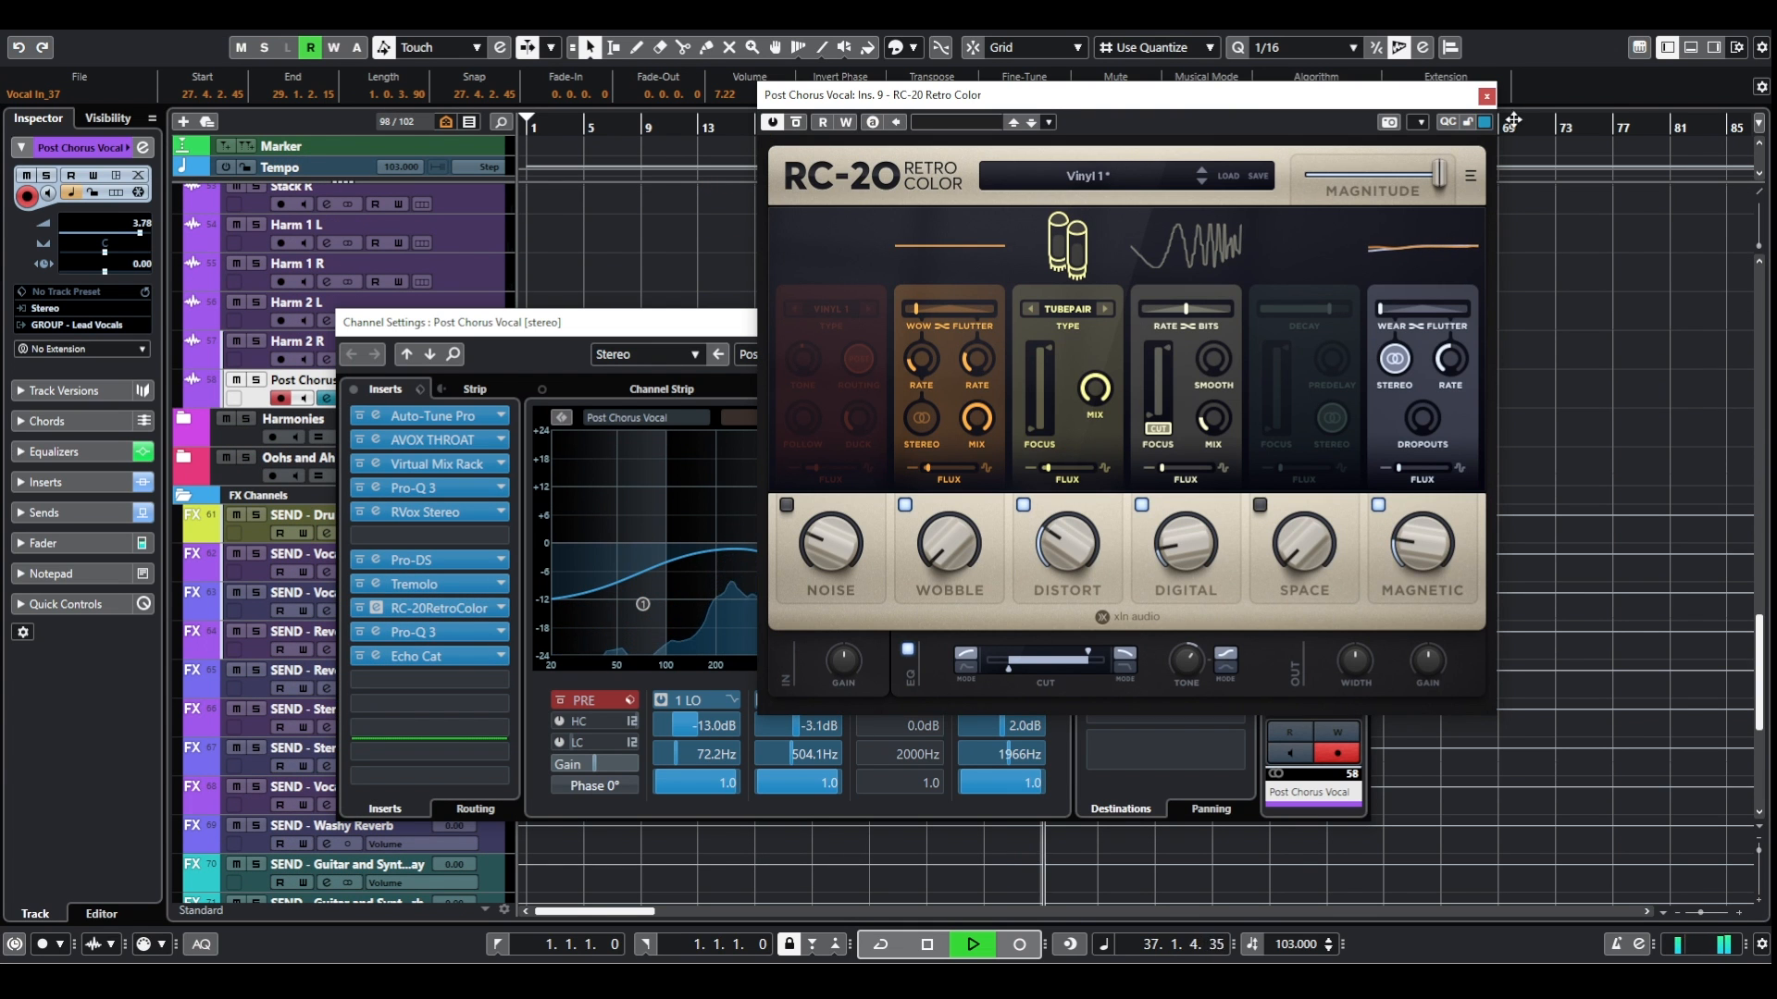
pyautogui.click(1488, 97)
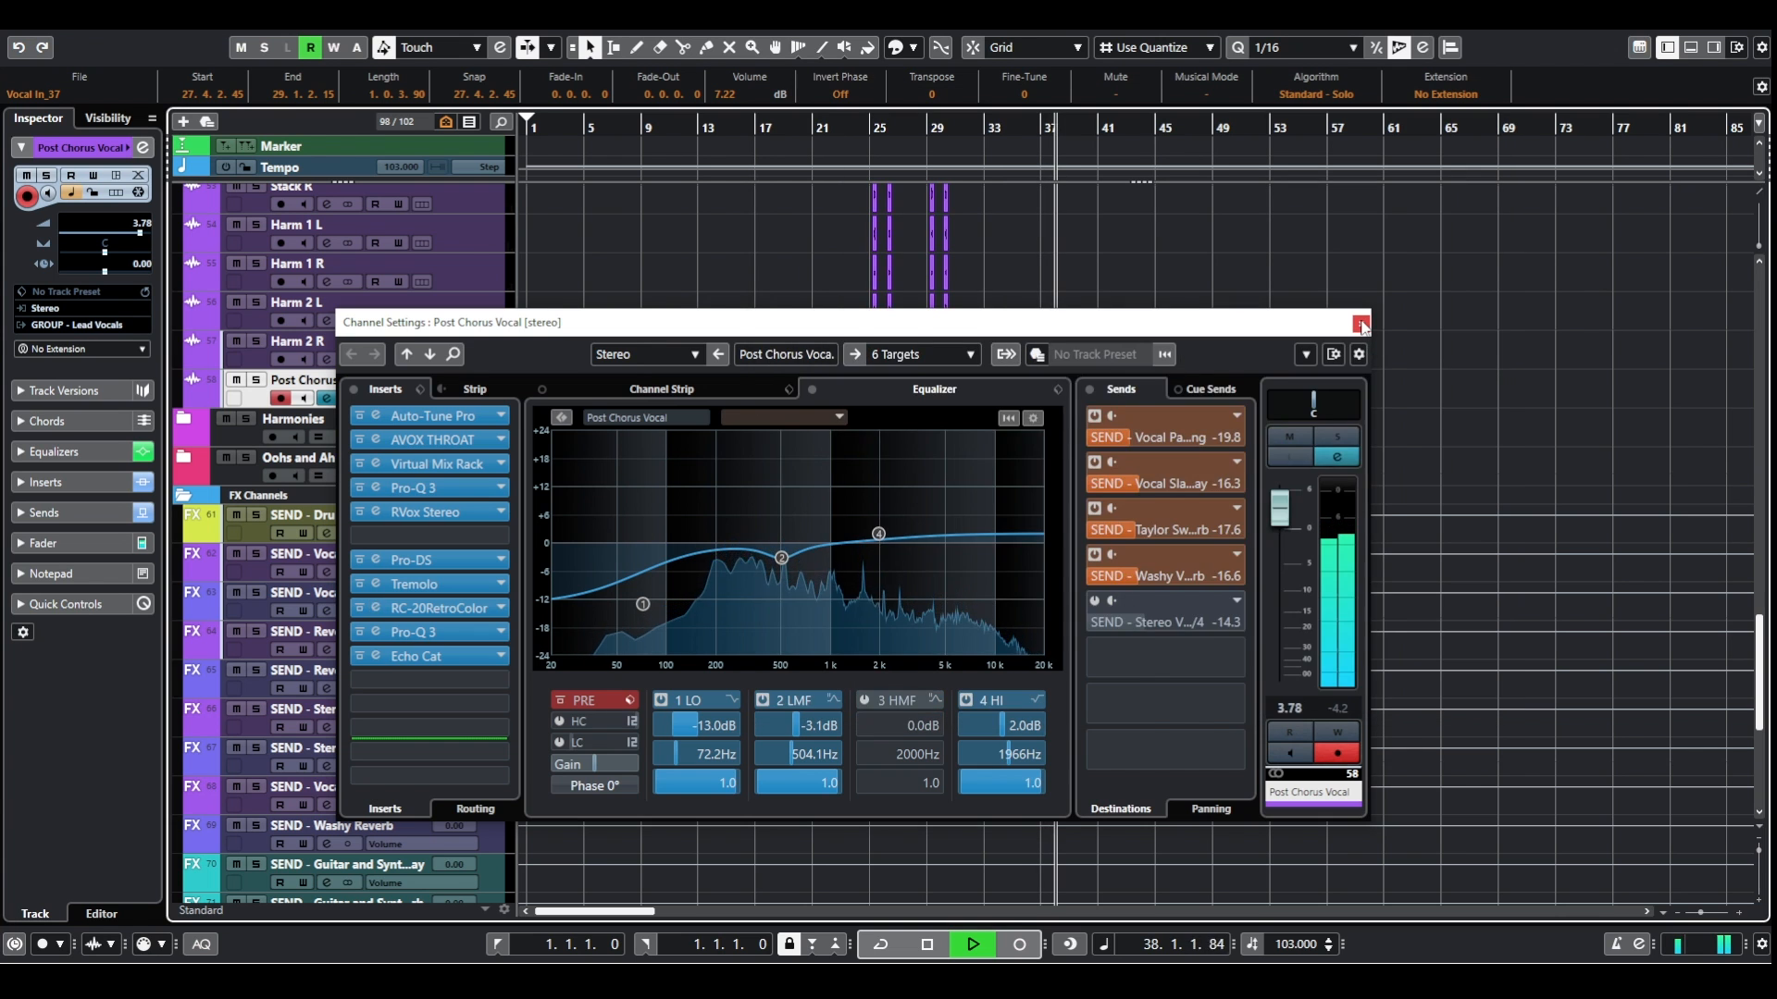
pyautogui.click(1364, 321)
# Inspect the Serum instrument on the Movement Bass track, then close it.
pyautogui.scroll(-5, 1361, 333)
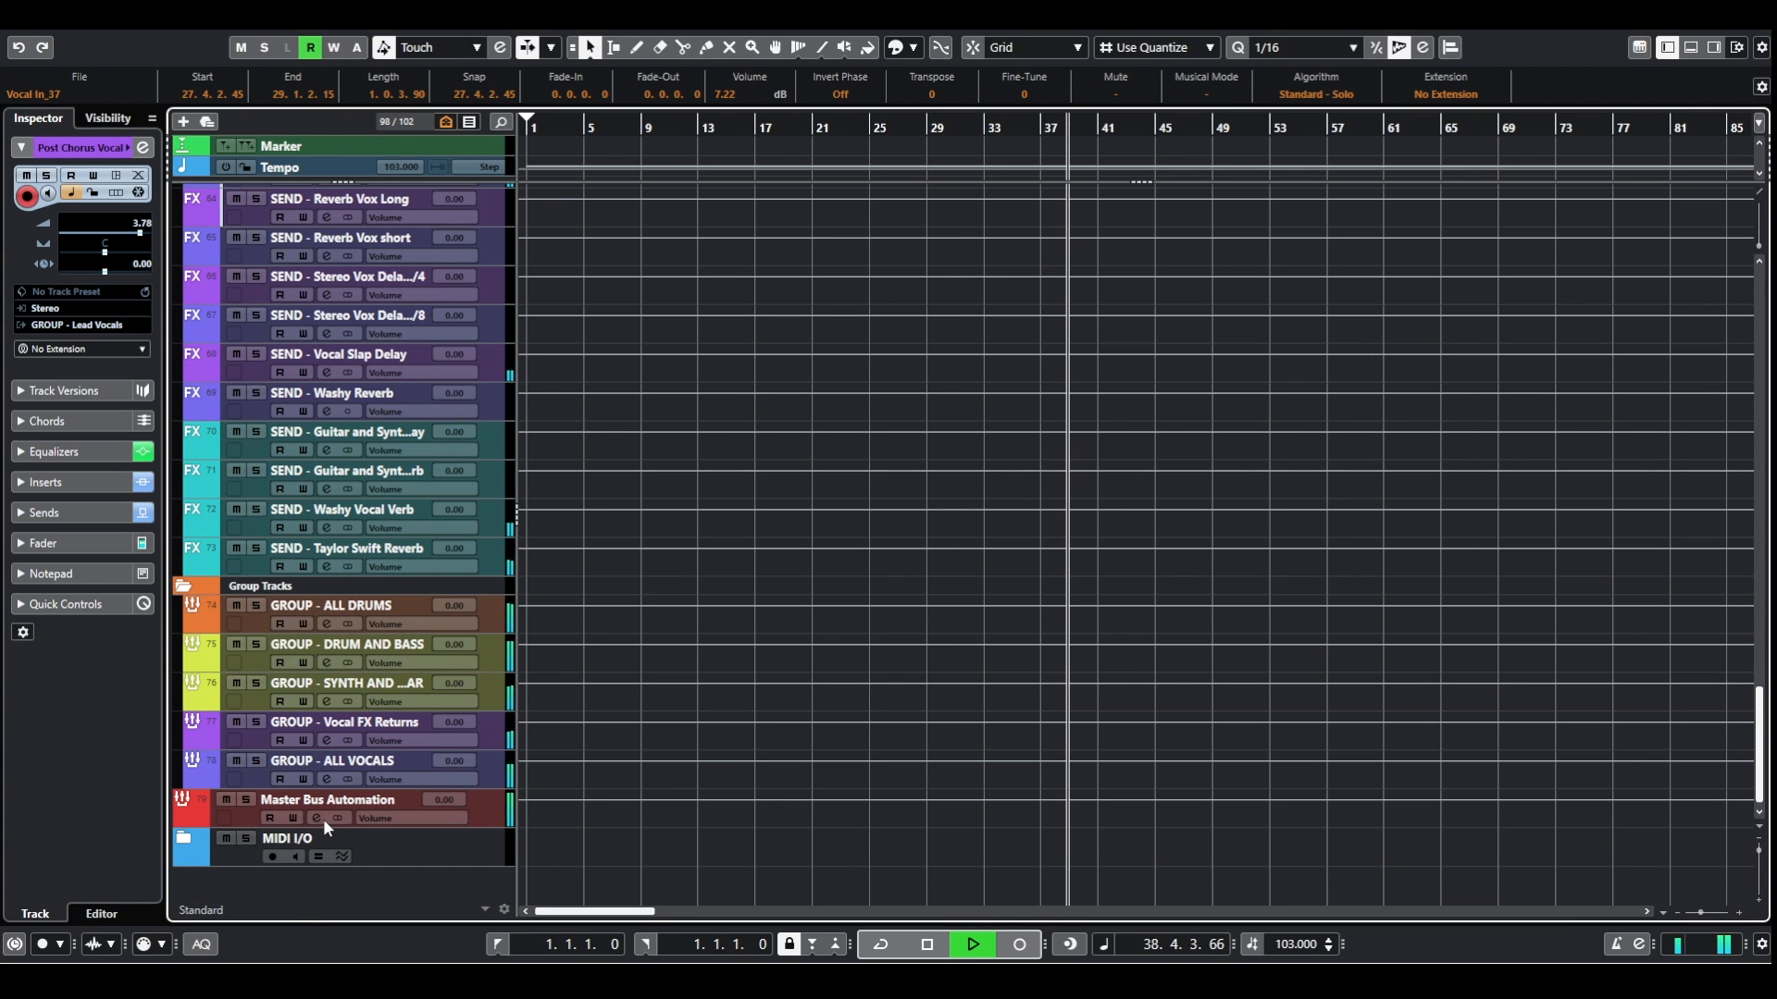
pyautogui.scroll(15, 601, 555)
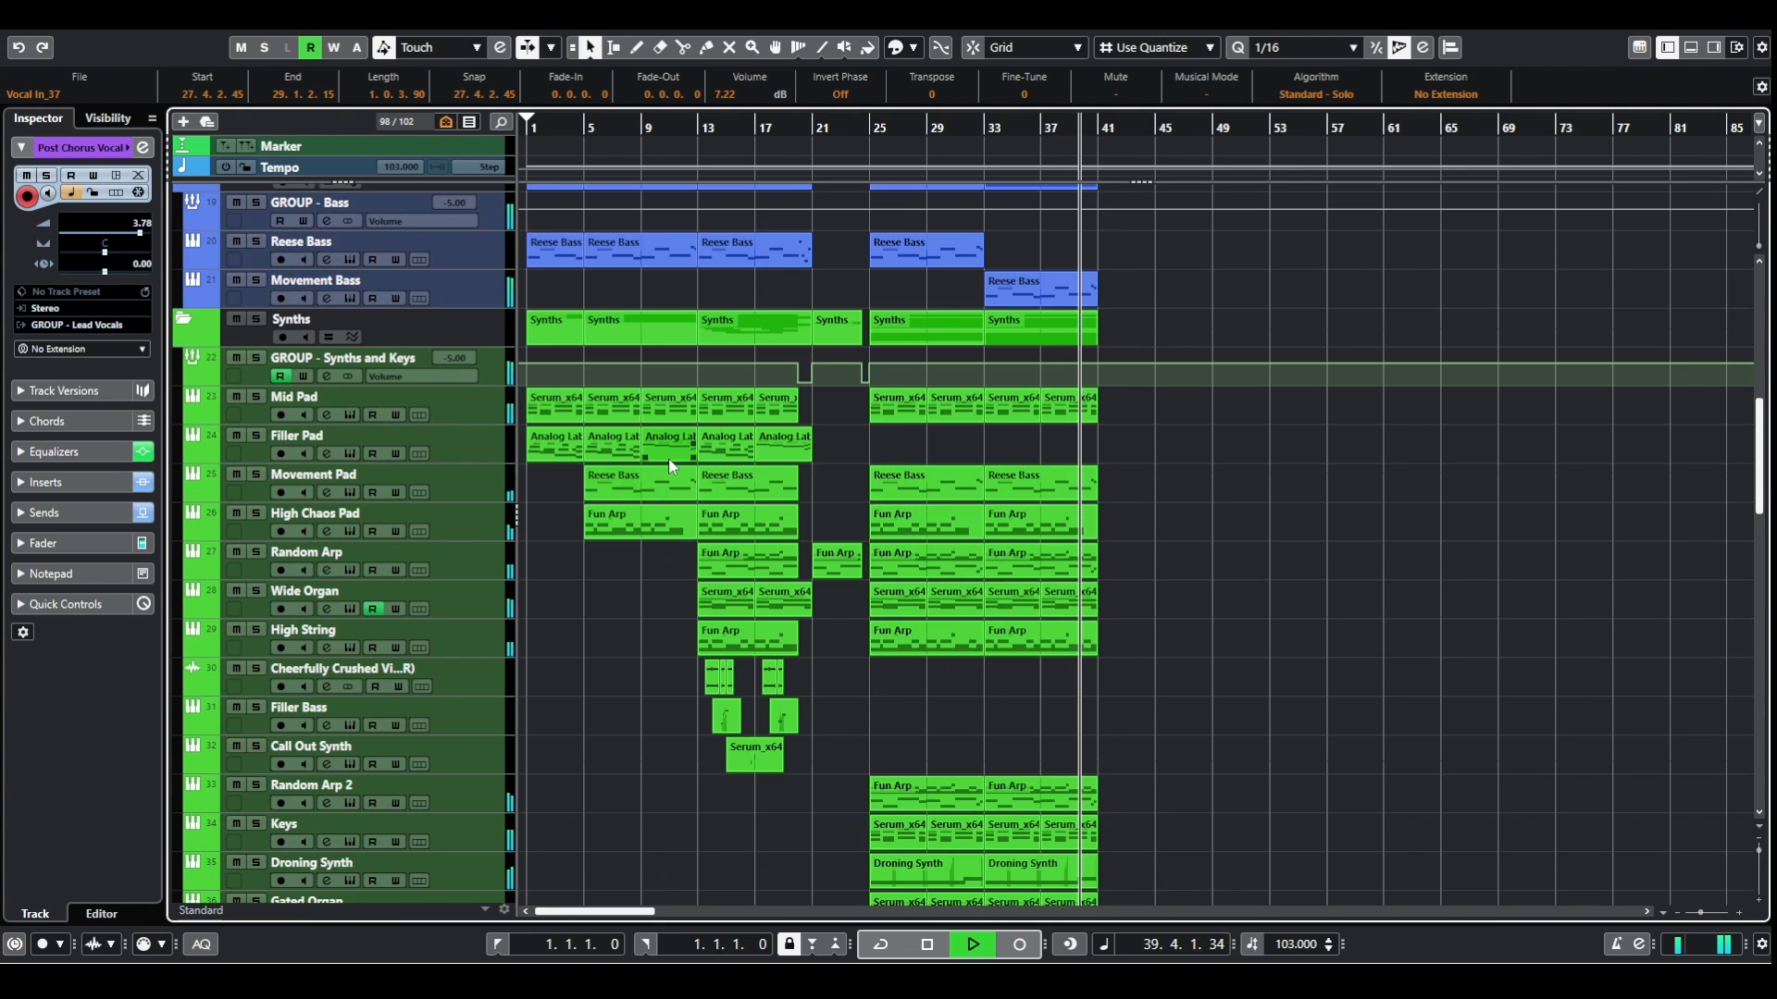
pyautogui.scroll(5, 671, 444)
pyautogui.click(352, 586)
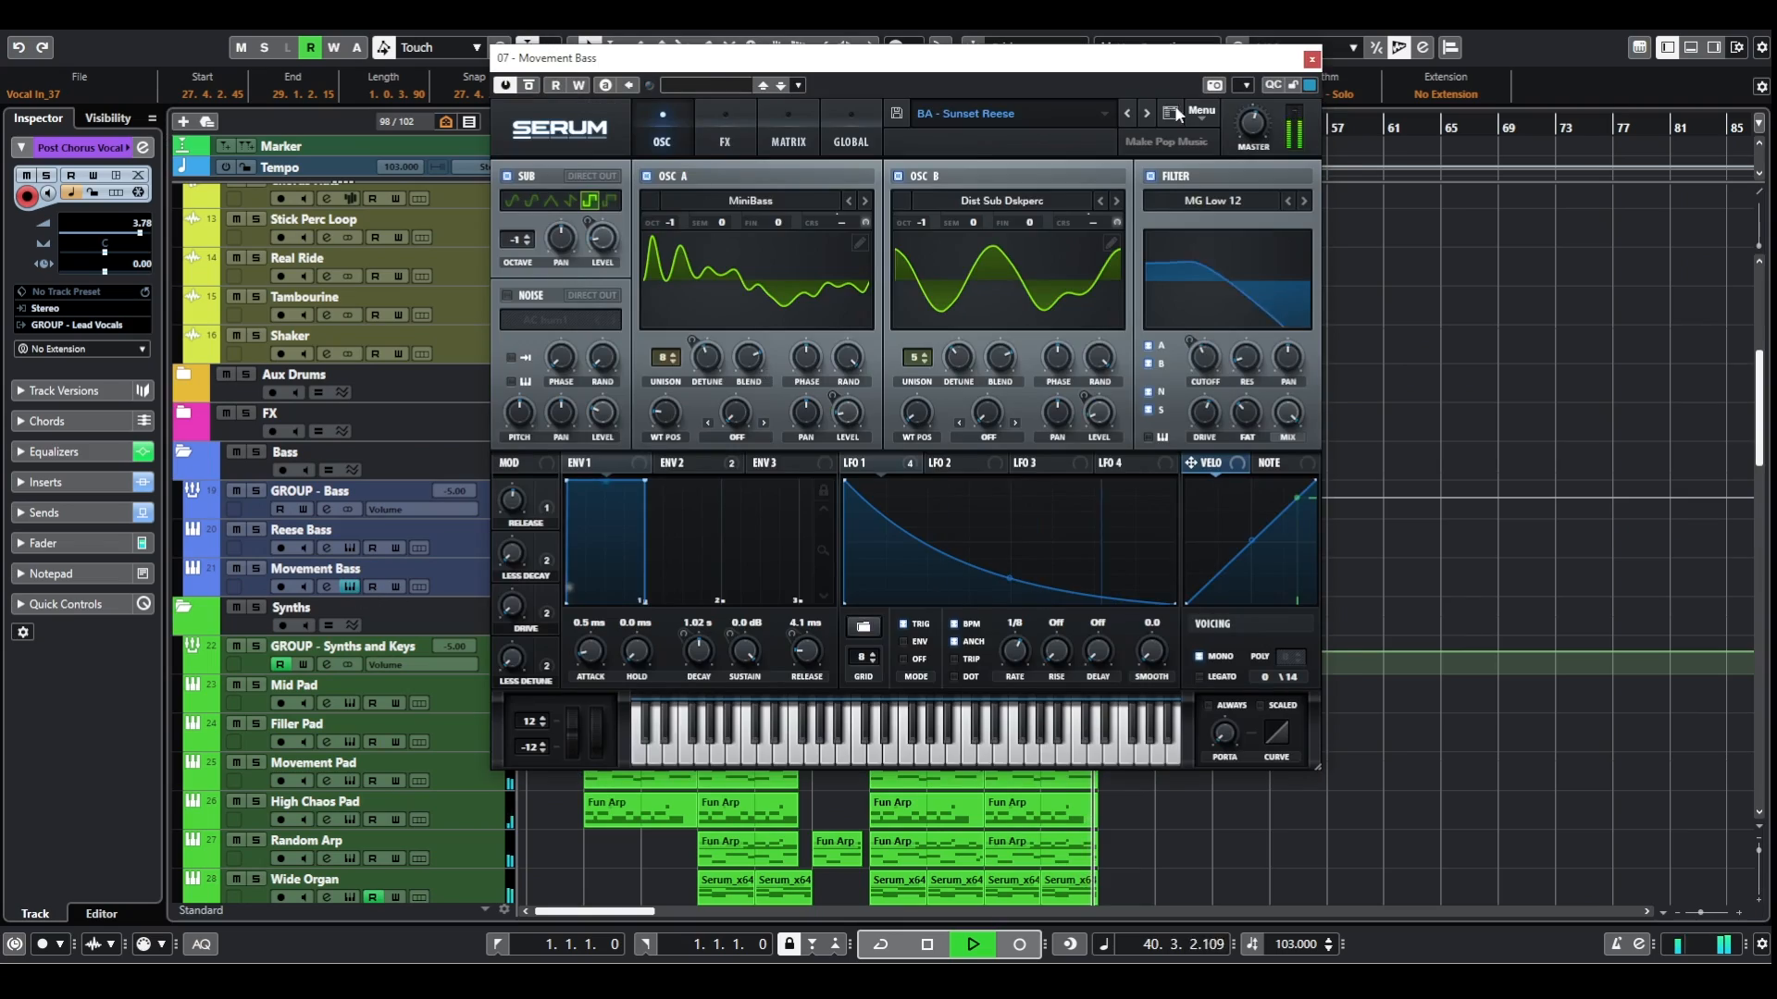
pyautogui.click(1311, 59)
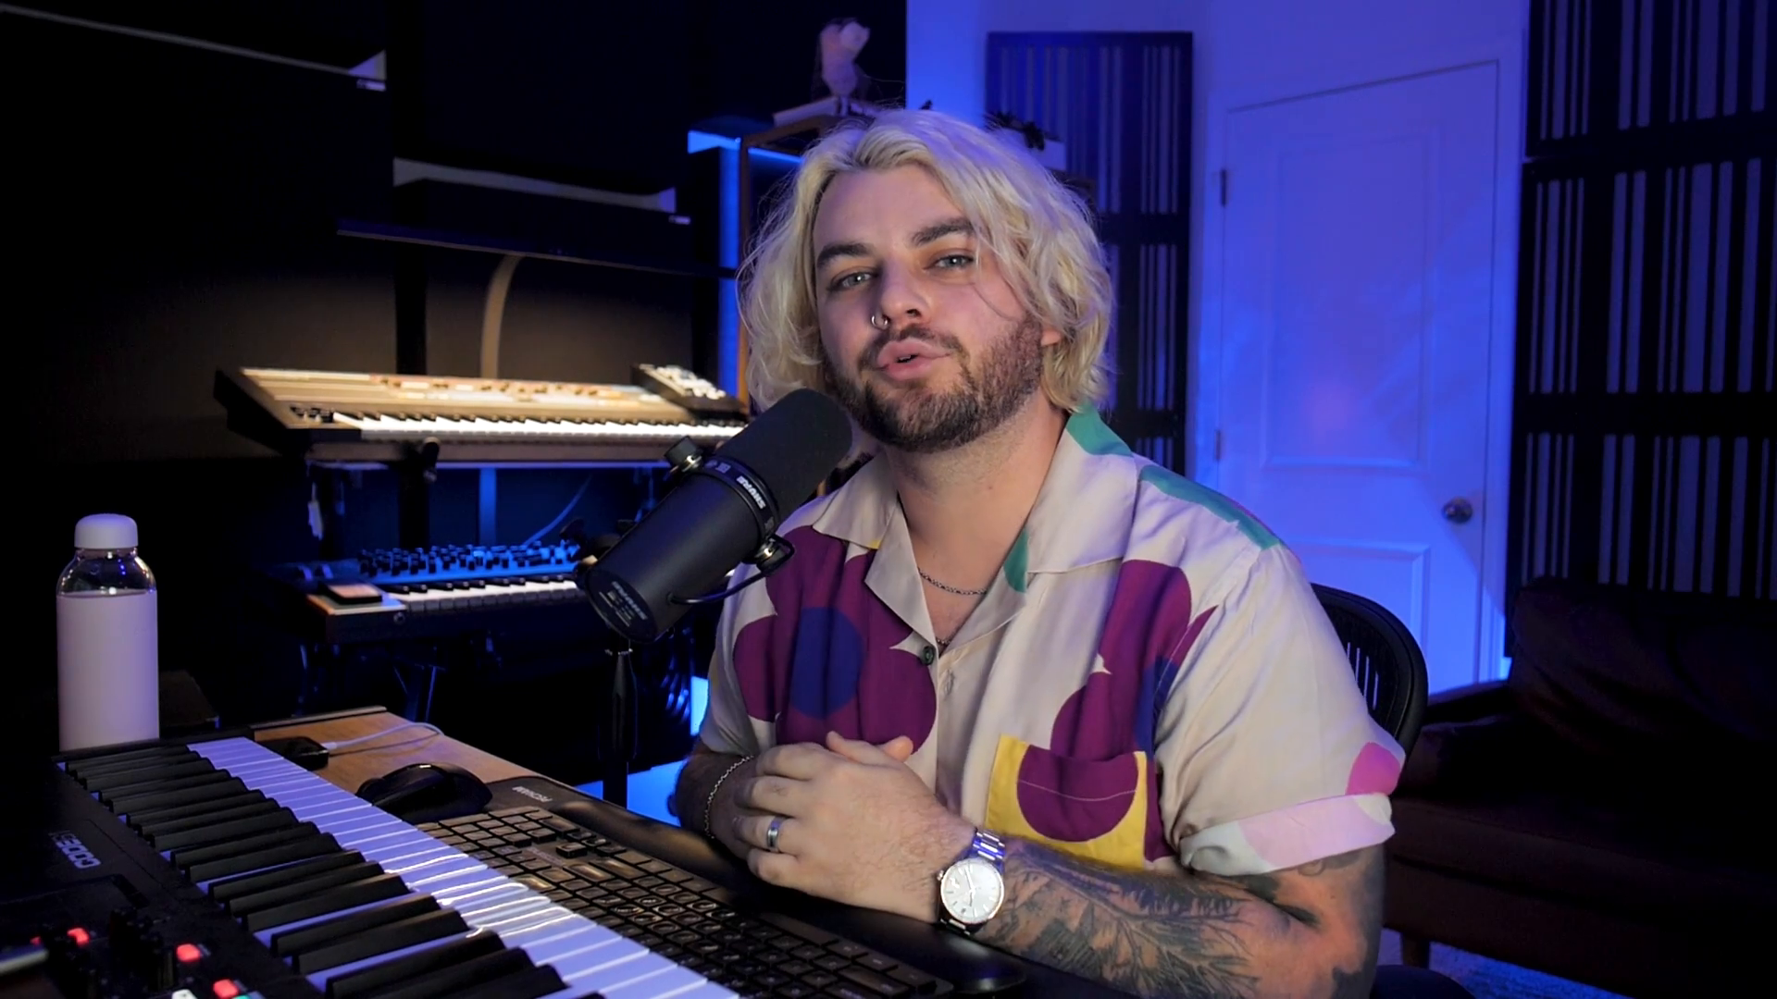